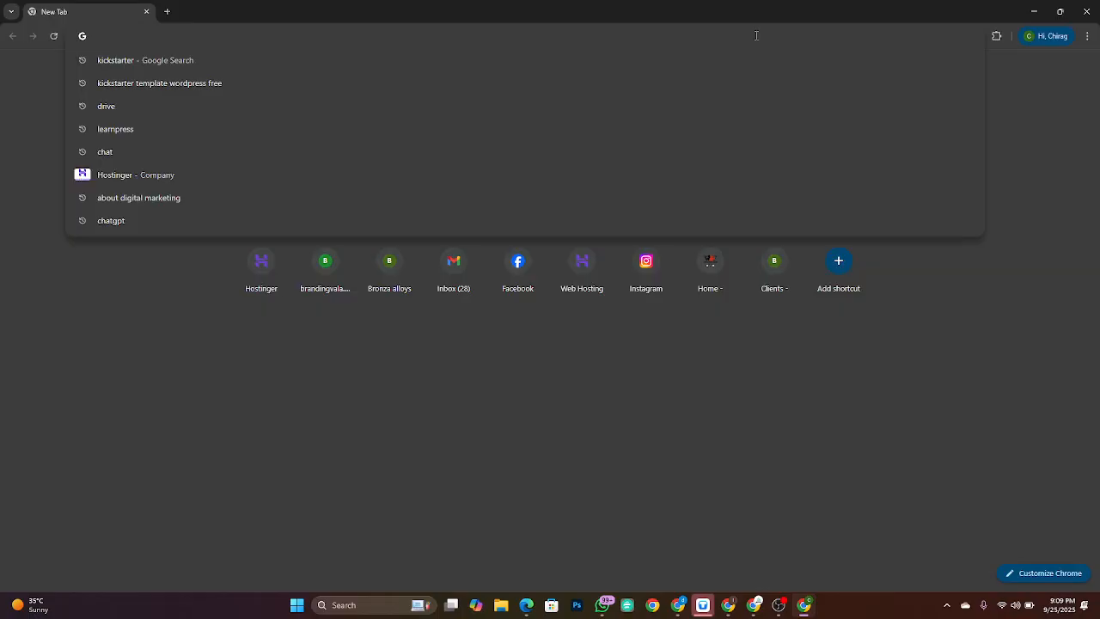
Step: Search for hostinger in a new Chrome tab and load the Hostinger site
type("hostinger")
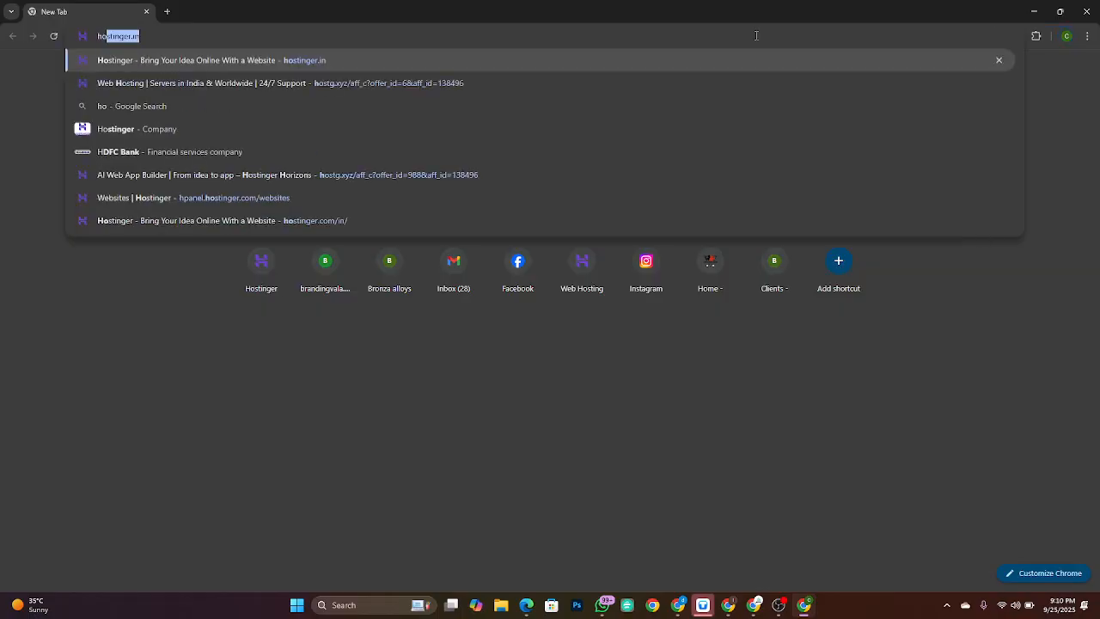
key("Return")
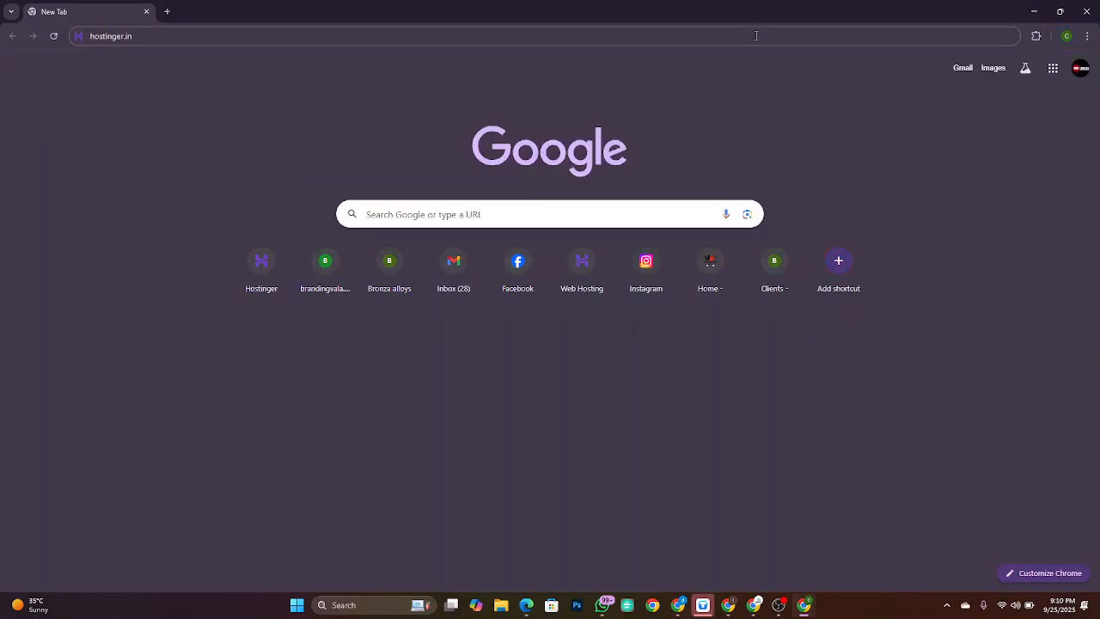
left_click(757, 35)
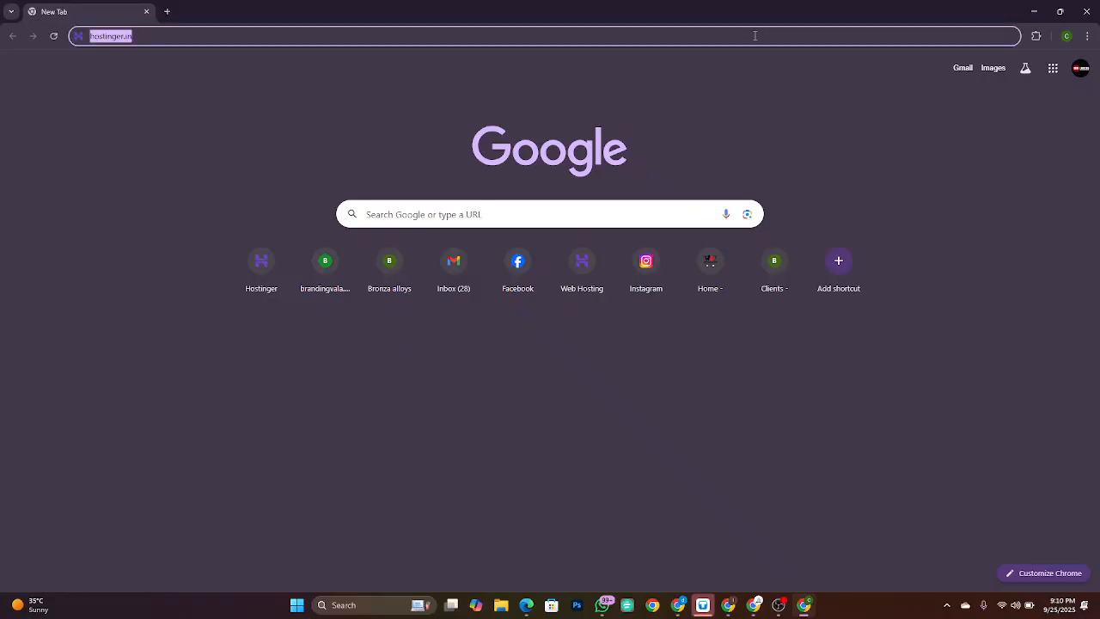
key("Return")
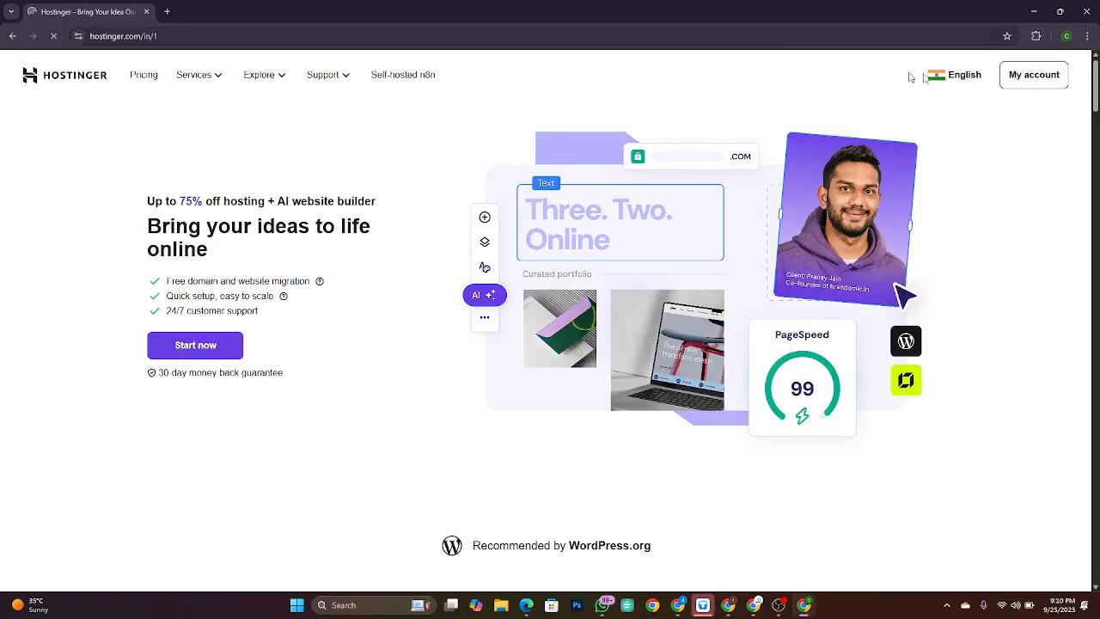
Step: Go to My account (hPanel) and open the Websites list
left_click(1027, 77)
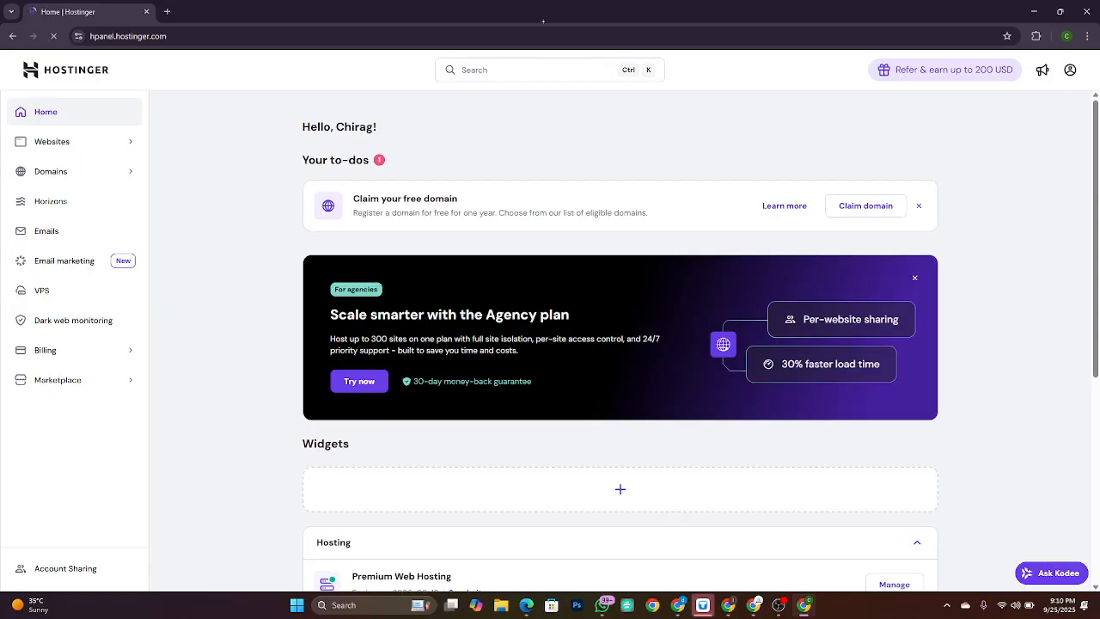
left_click(66, 145)
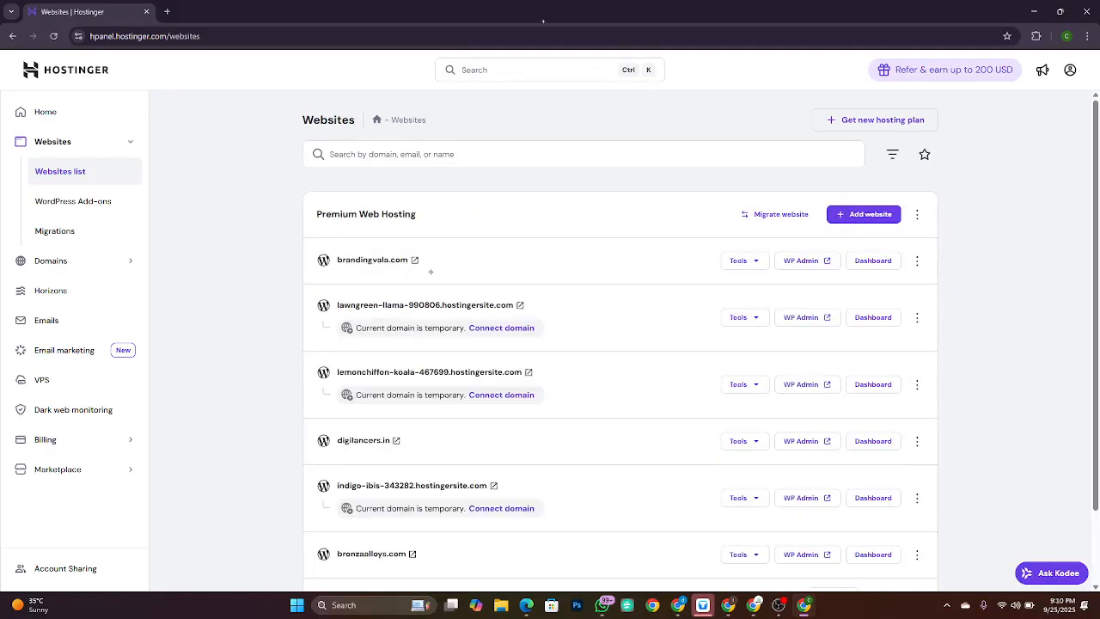
Step: Launch WP Admin for brandingvala.com from the websites list
left_click(806, 261)
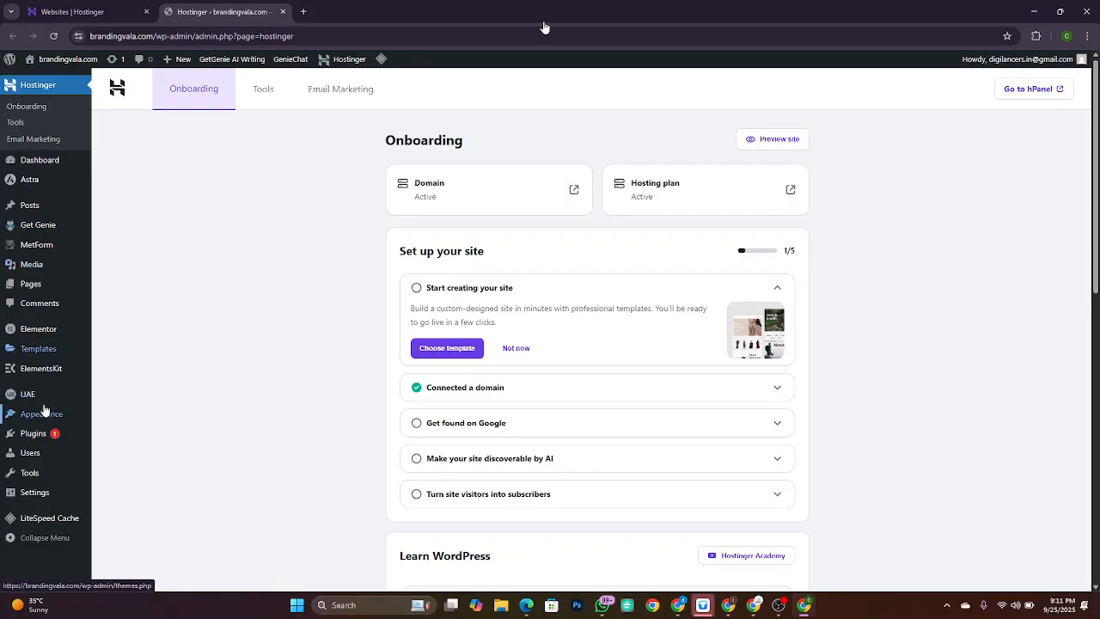
Step: Open UAE's Header & Footer template list and add a new template
mouse_move(43, 398)
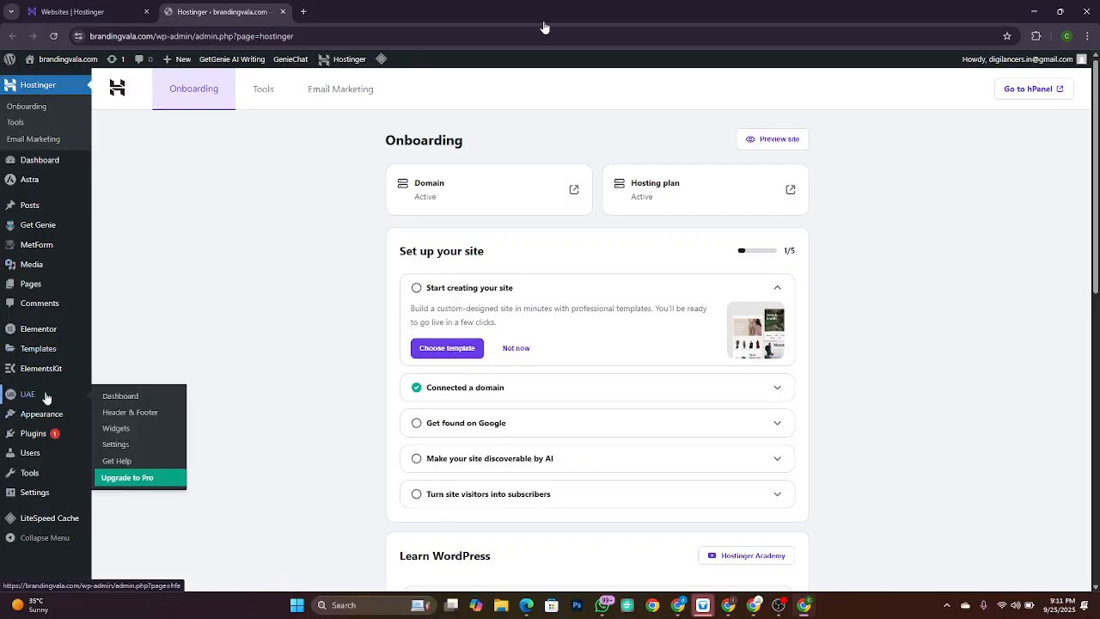
left_click(147, 415)
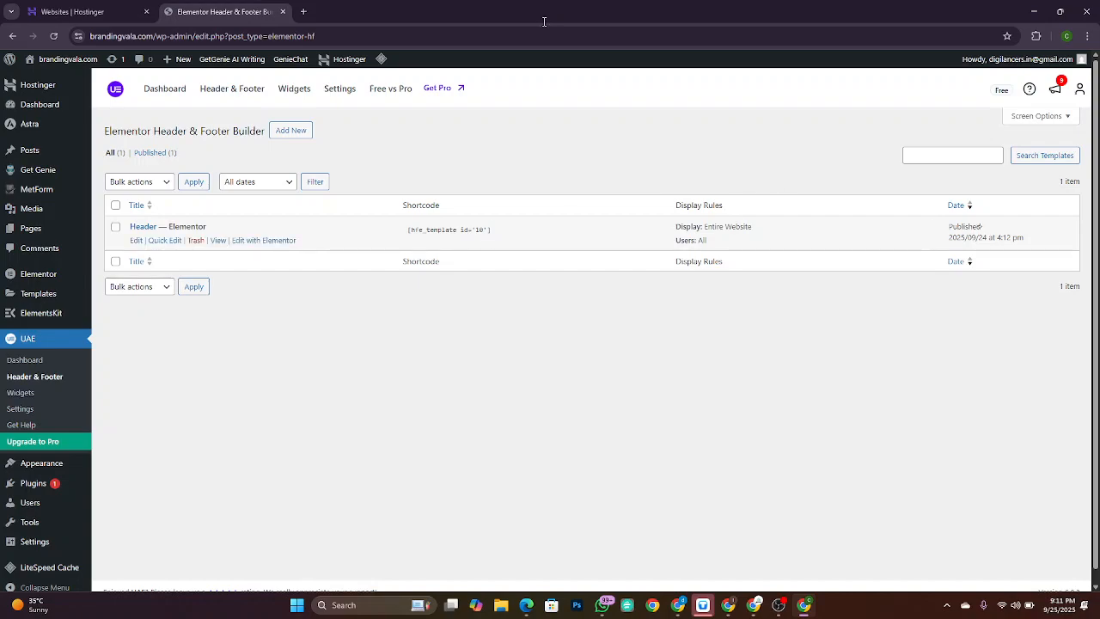
left_click(290, 130)
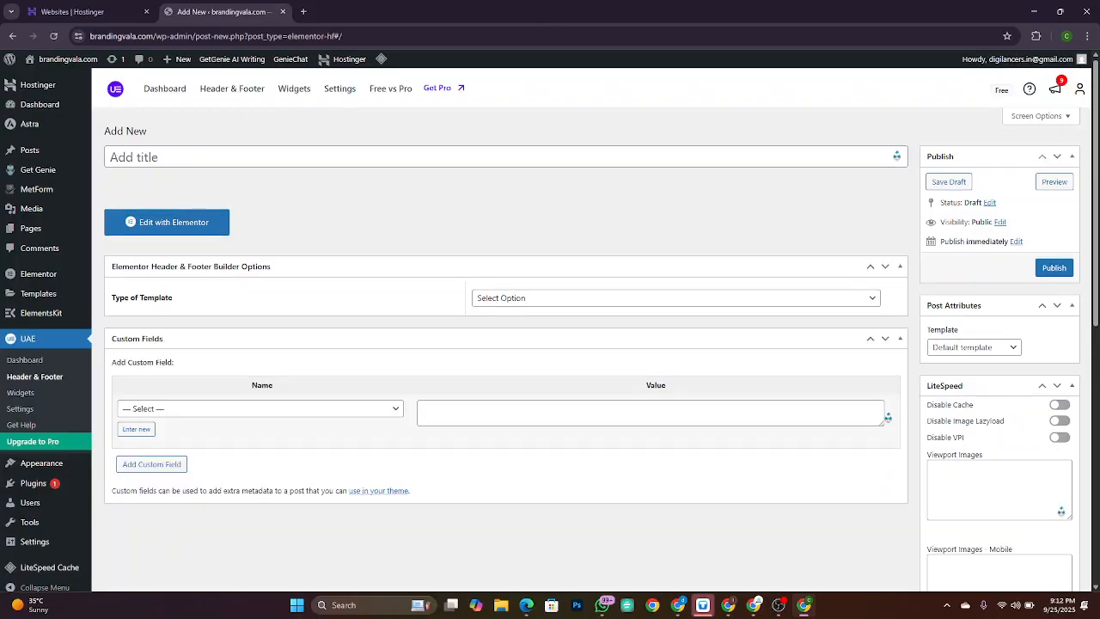
Step: Title the template 'Footer', type Footer, displayed on Entire Website for All user roles
left_click(387, 159)
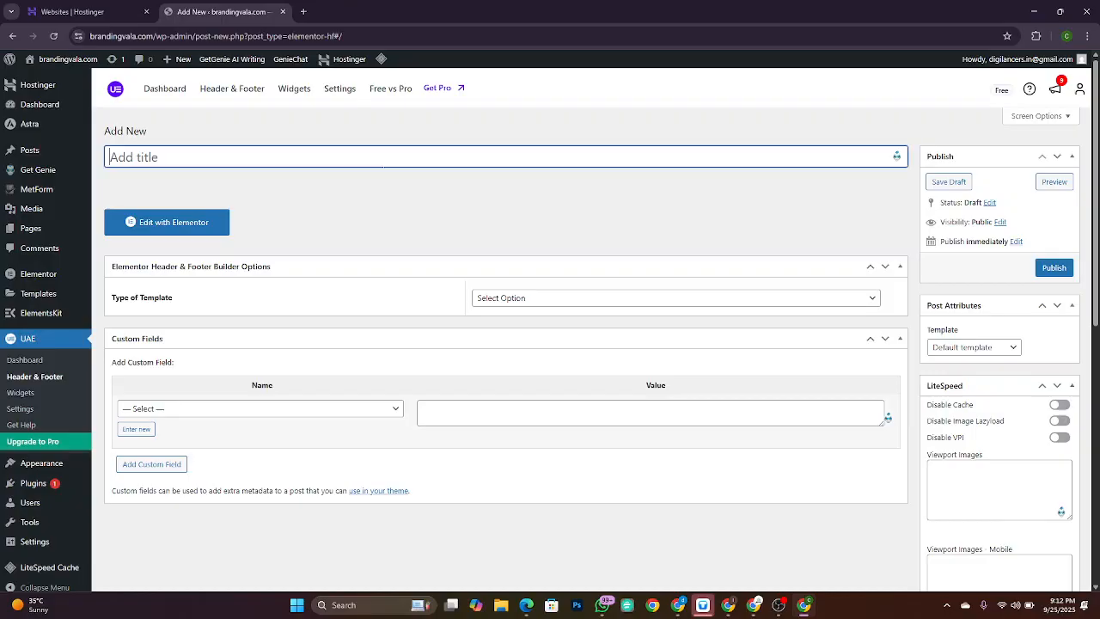
type("Footwe")
key("BackSpace")
key("BackSpace")
type("er")
left_click(573, 299)
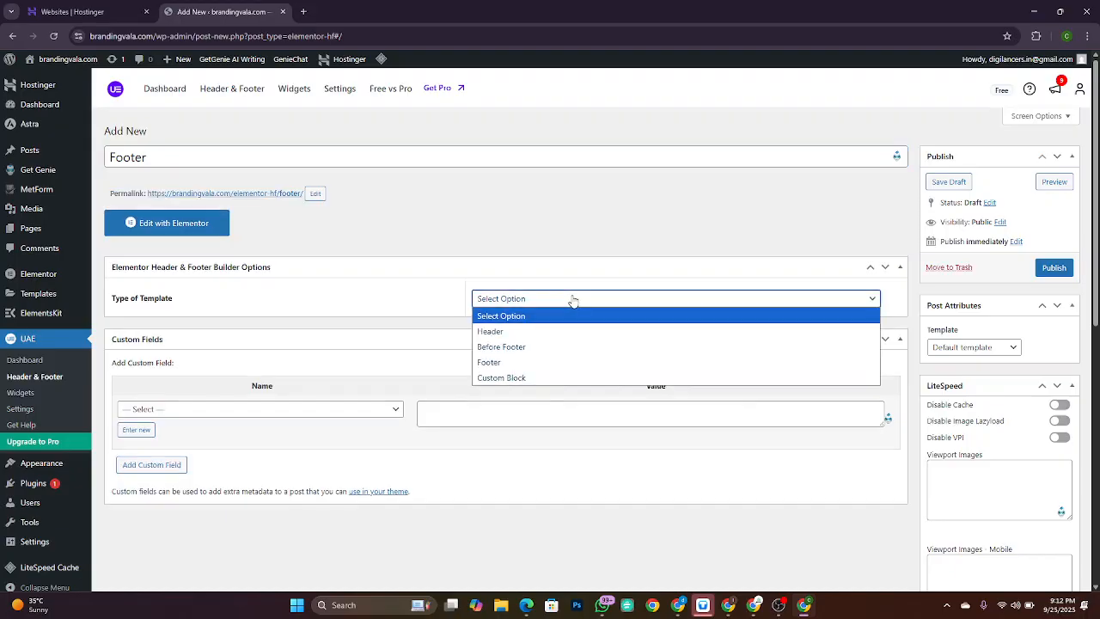
left_click(526, 364)
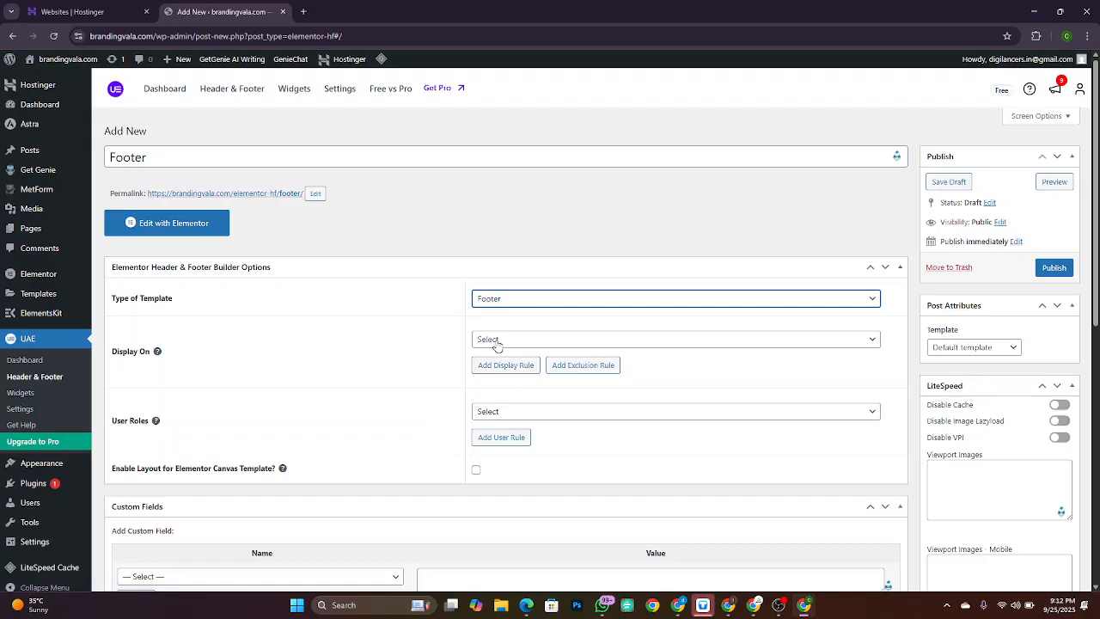
left_click(496, 341)
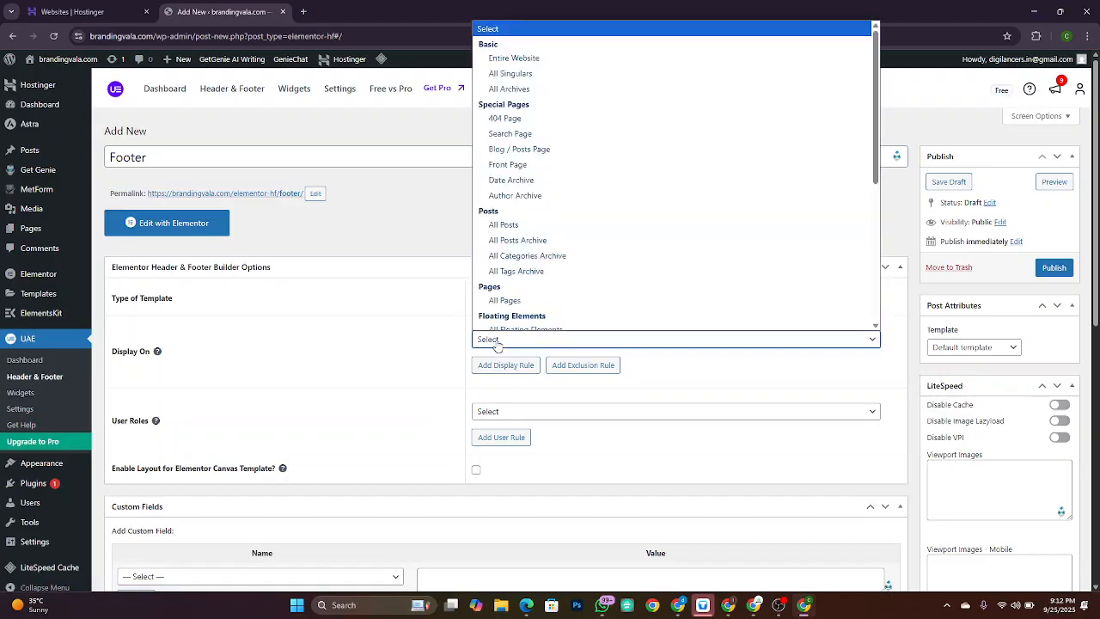
left_click(580, 68)
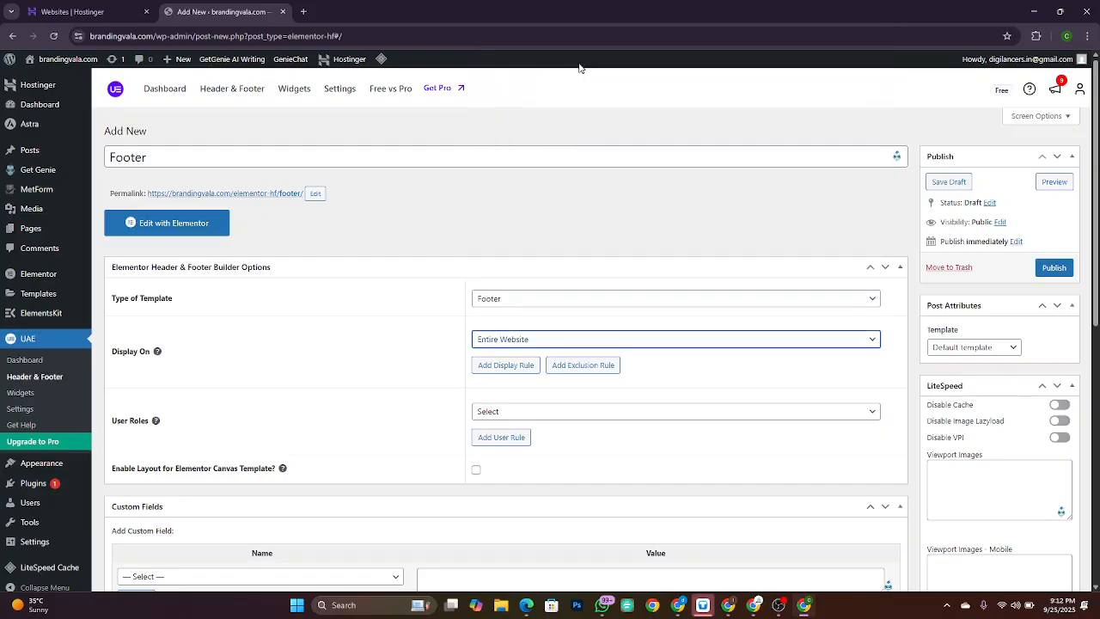
left_click(532, 411)
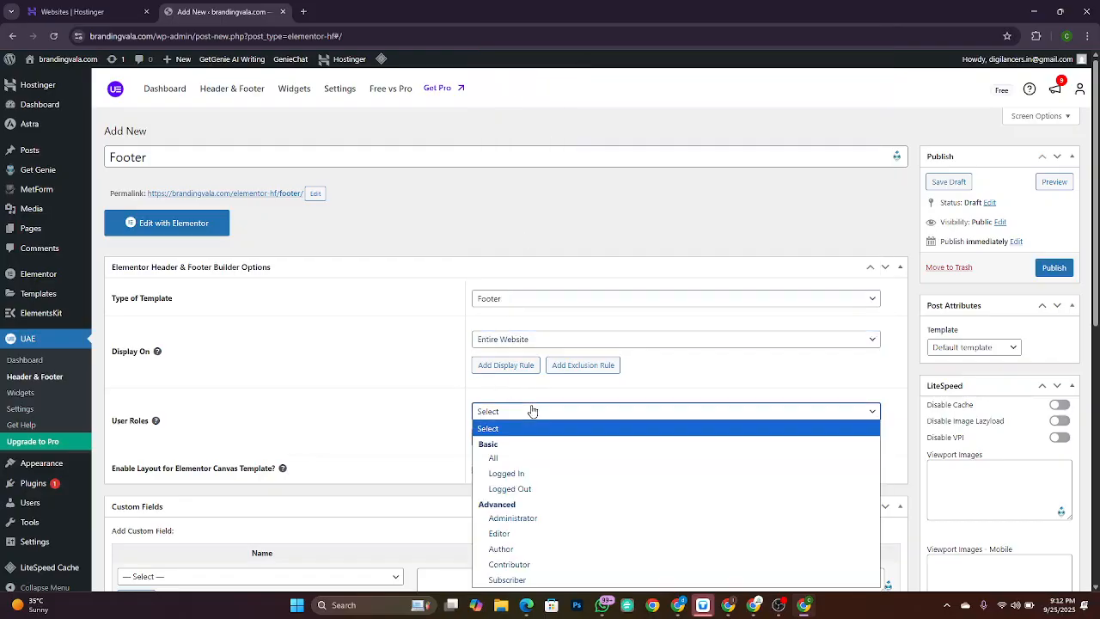
left_click(541, 458)
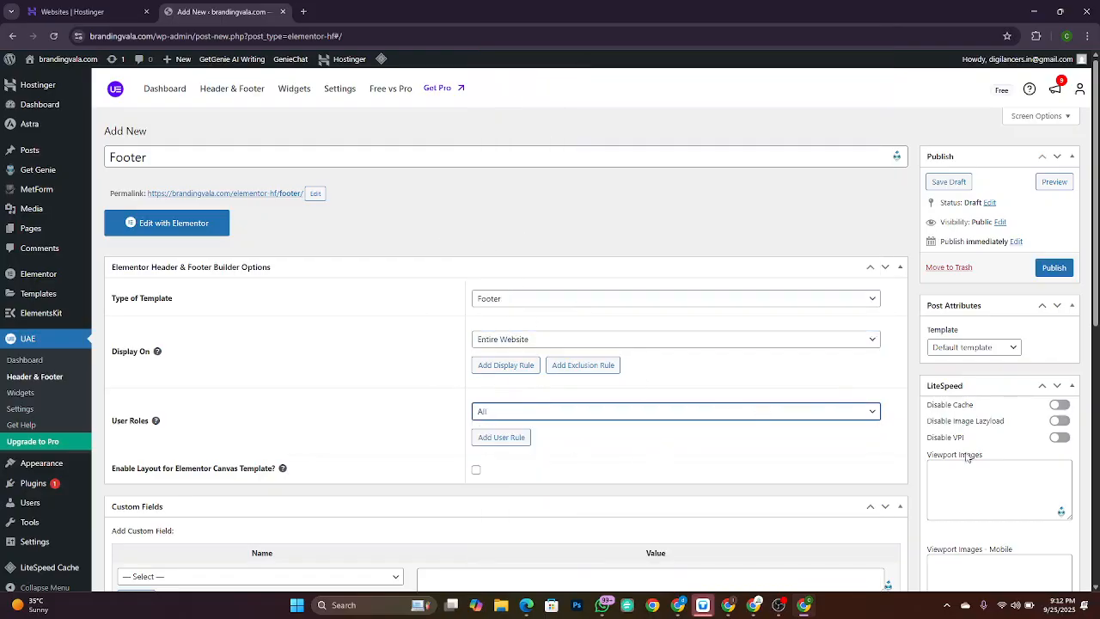
Step: Tick Disable Footer in the Astra settings and publish the template
scroll(968, 458, "down", 6)
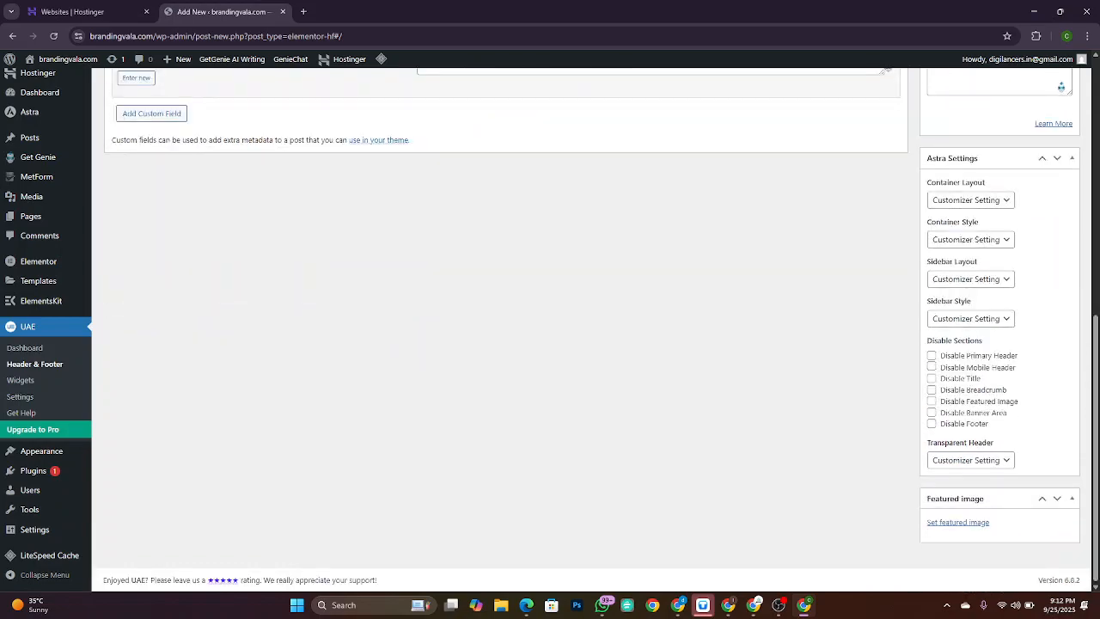
left_click_drag(927, 341, 993, 340)
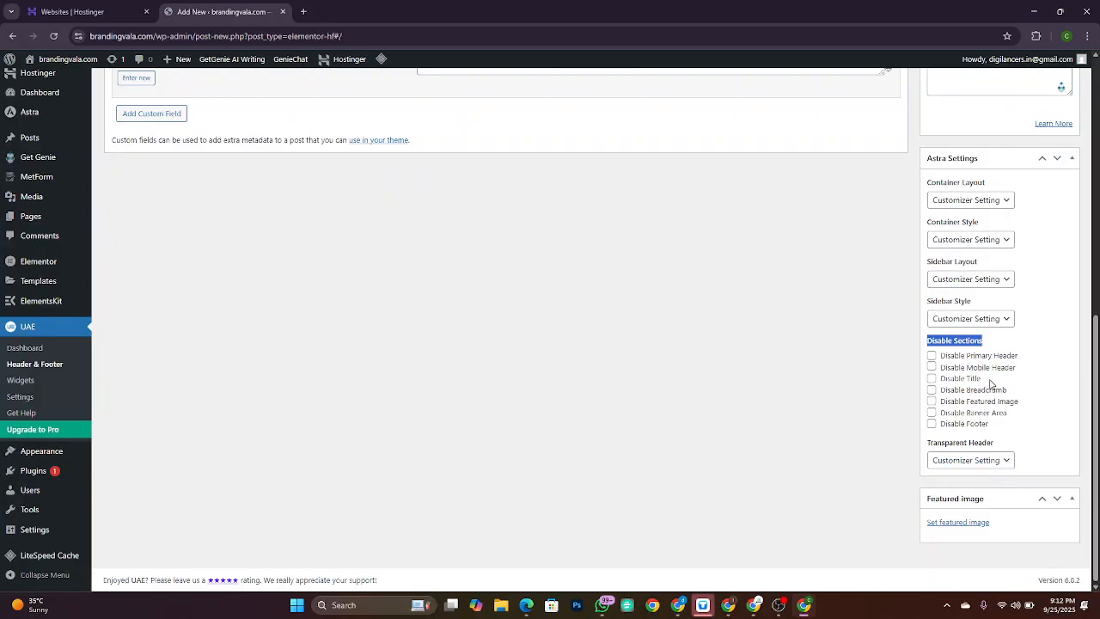
left_click(932, 424)
scroll(744, 180, "up", 6)
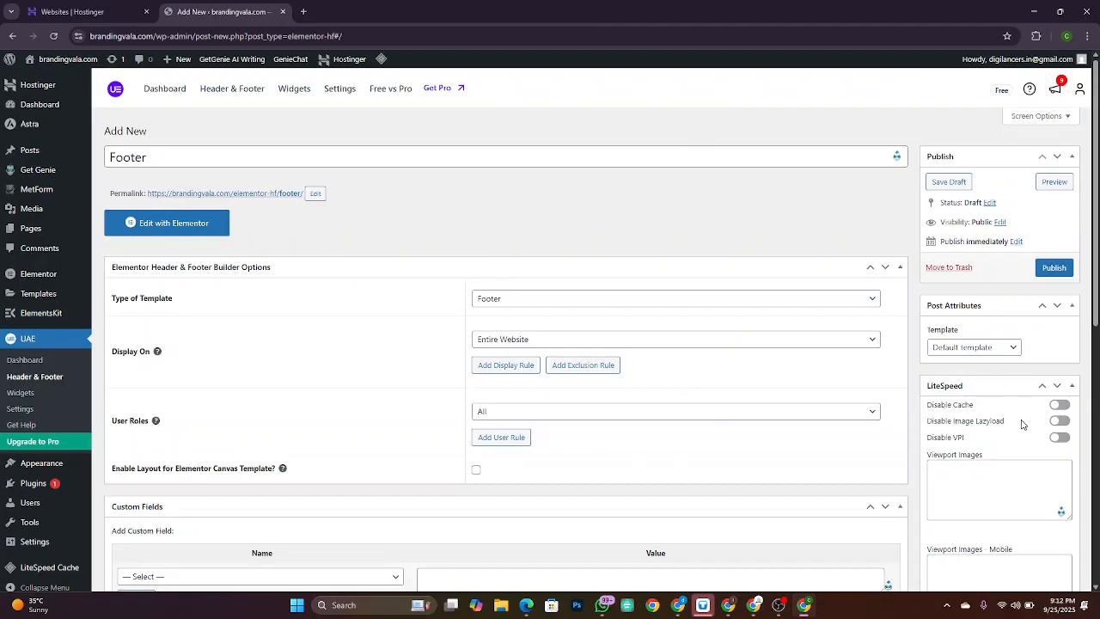
scroll(1024, 426, "down", 10)
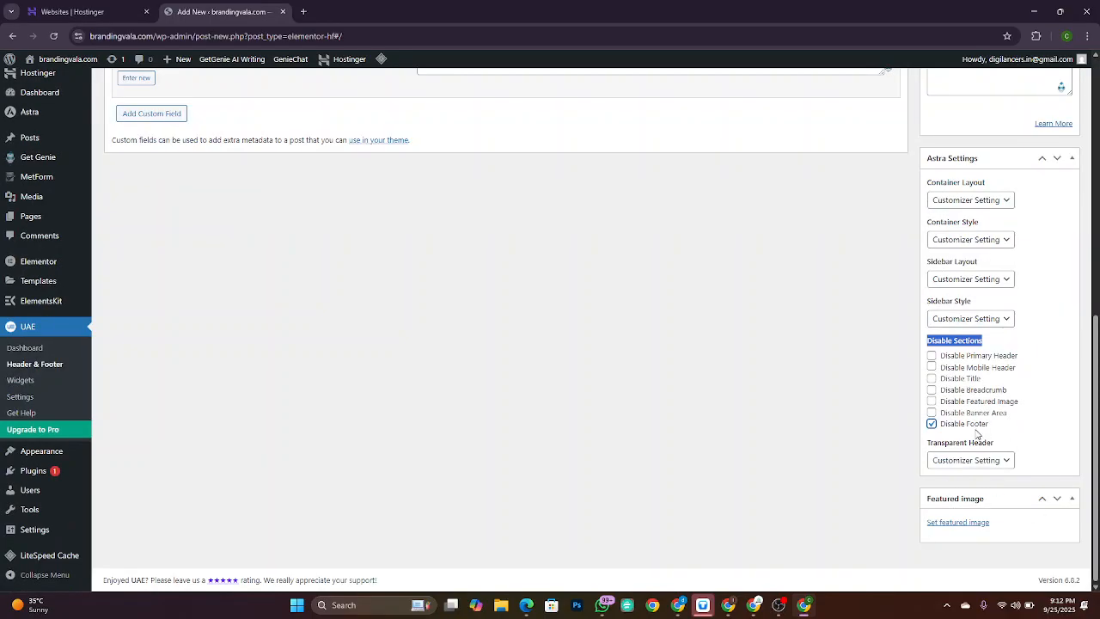
scroll(976, 434, "up", 10)
left_click(1050, 268)
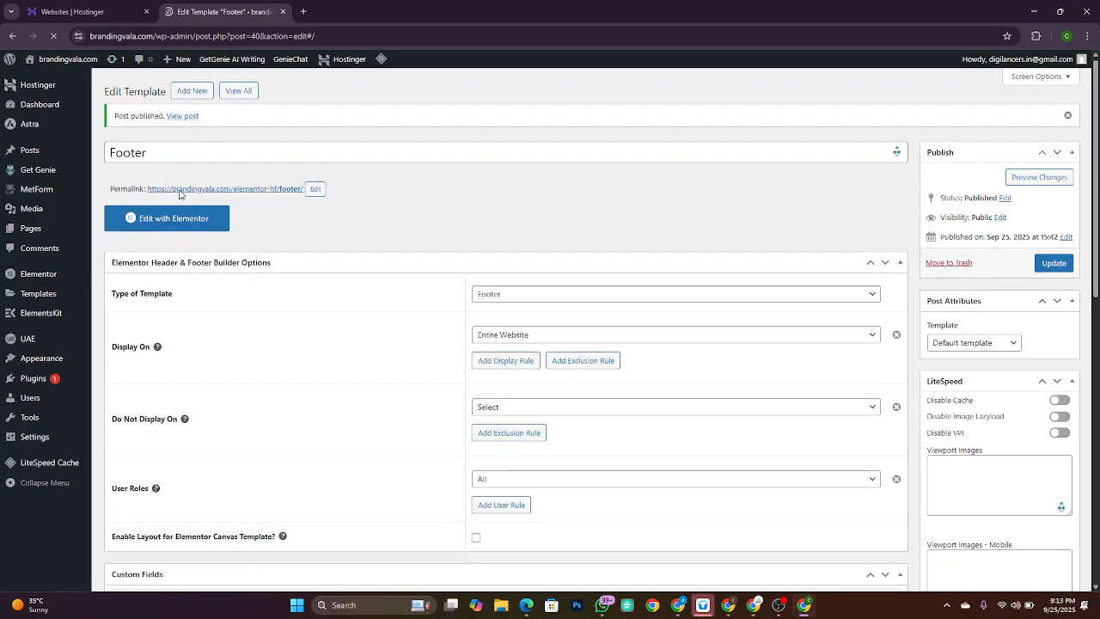
Step: Open the Footer template in Elementor, add a Flexbox section, and switch to the reference footer
left_click(176, 262)
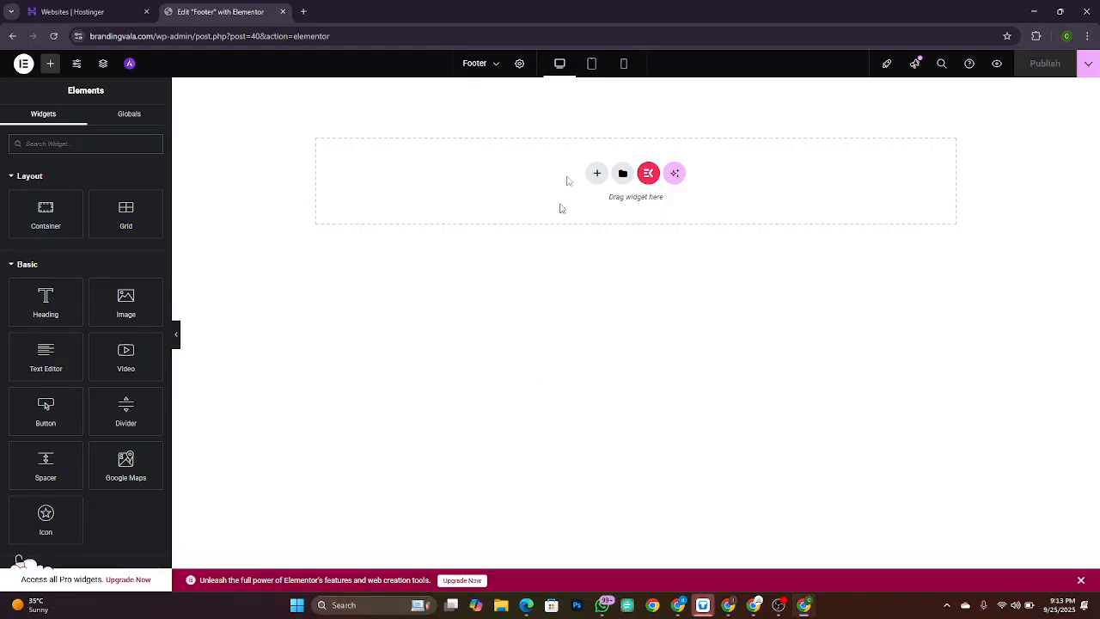
left_click(597, 174)
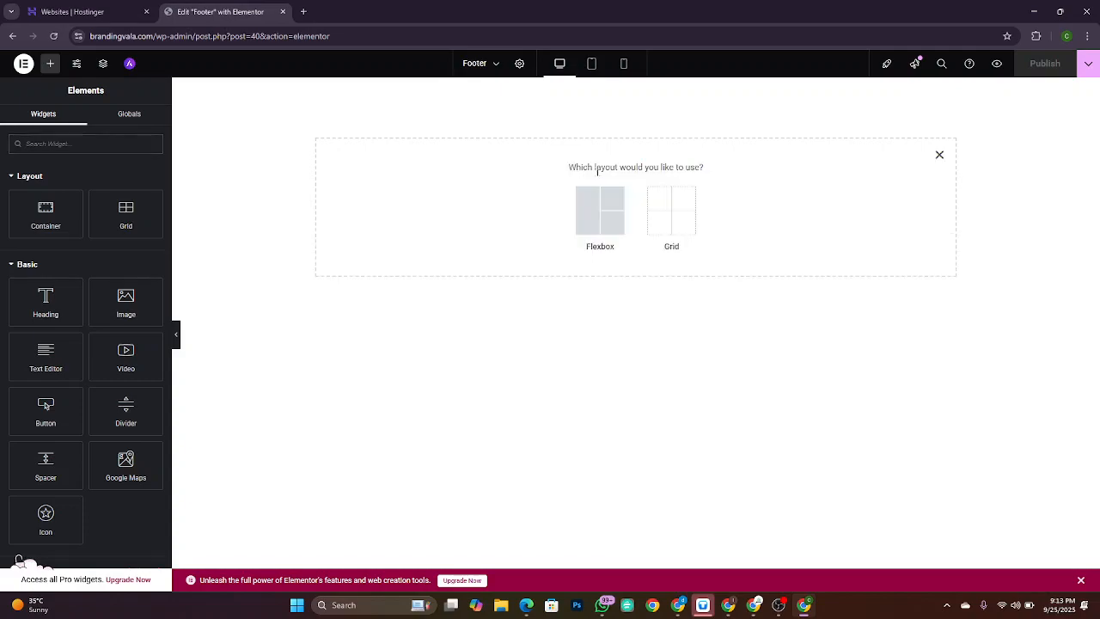
left_click(609, 225)
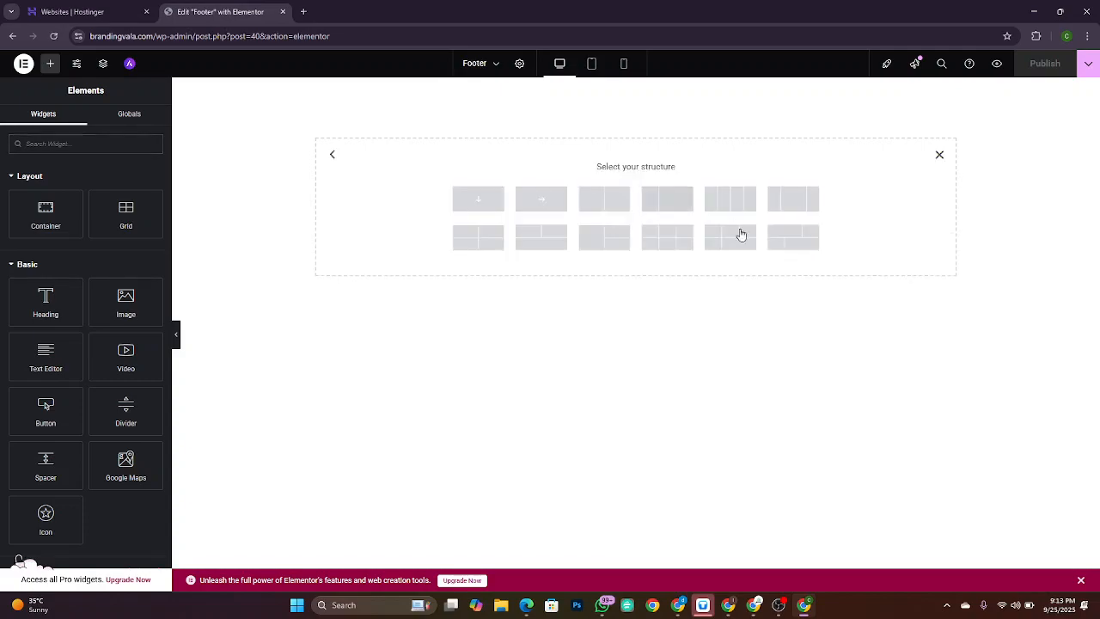
key("alt+Tab")
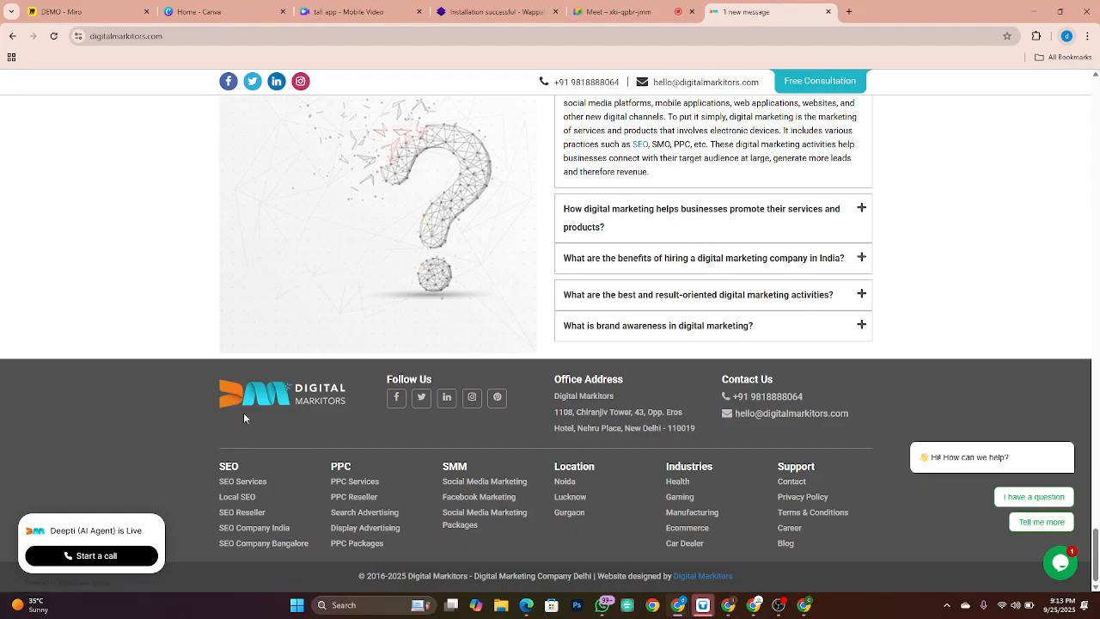
Step: Screenshot the reference footer's logo row, close that tab, and go to the DEMO Miro board
key("super+shift+s")
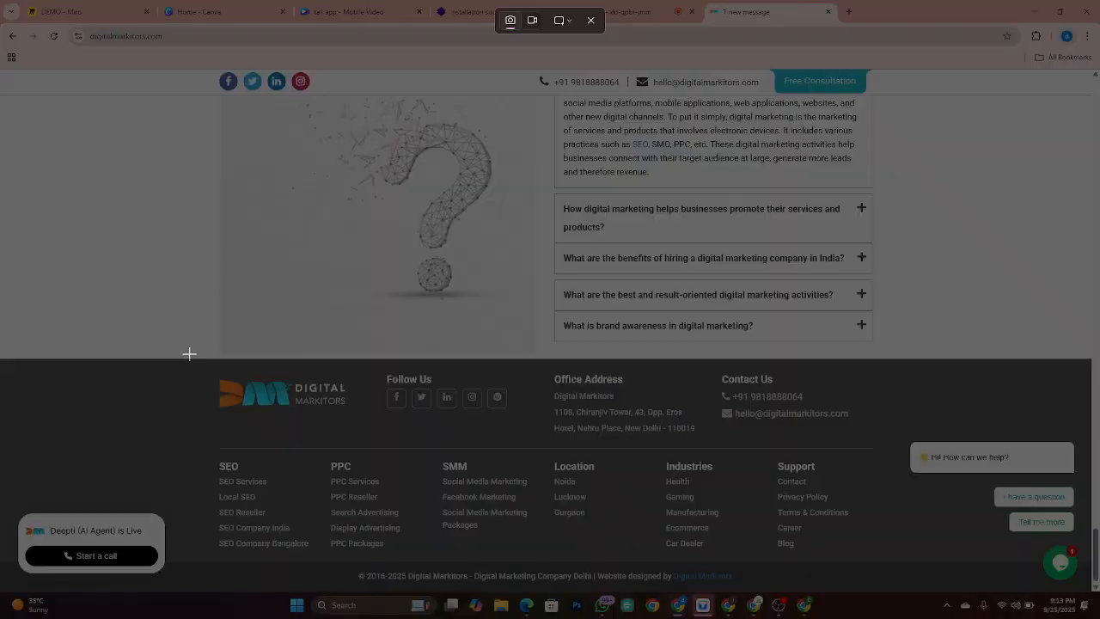
left_click_drag(189, 353, 885, 457)
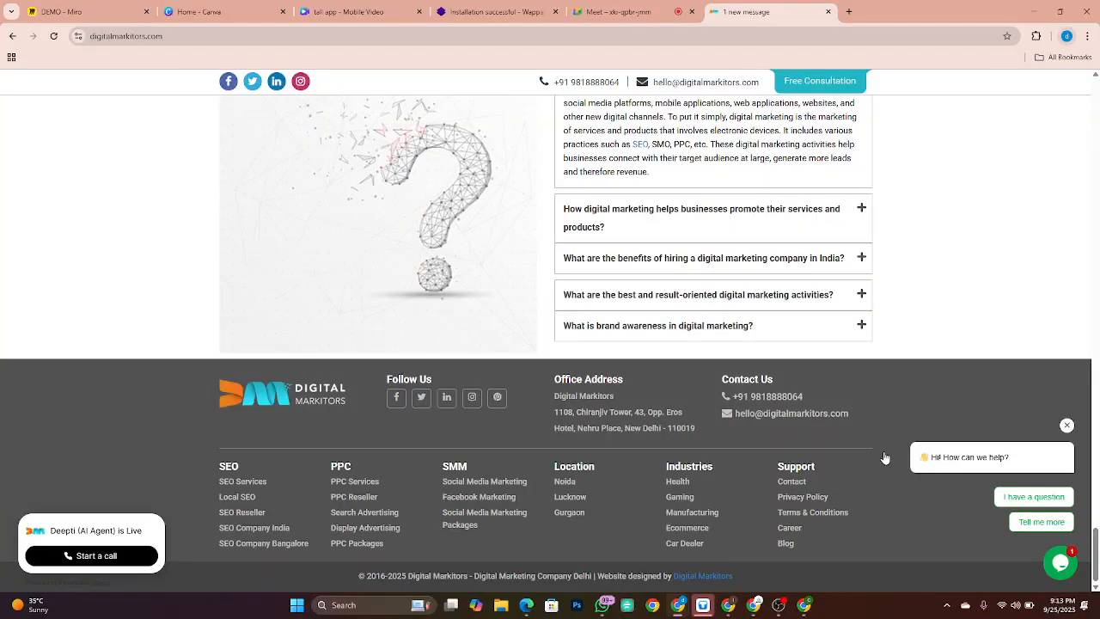
key("ctrl+w")
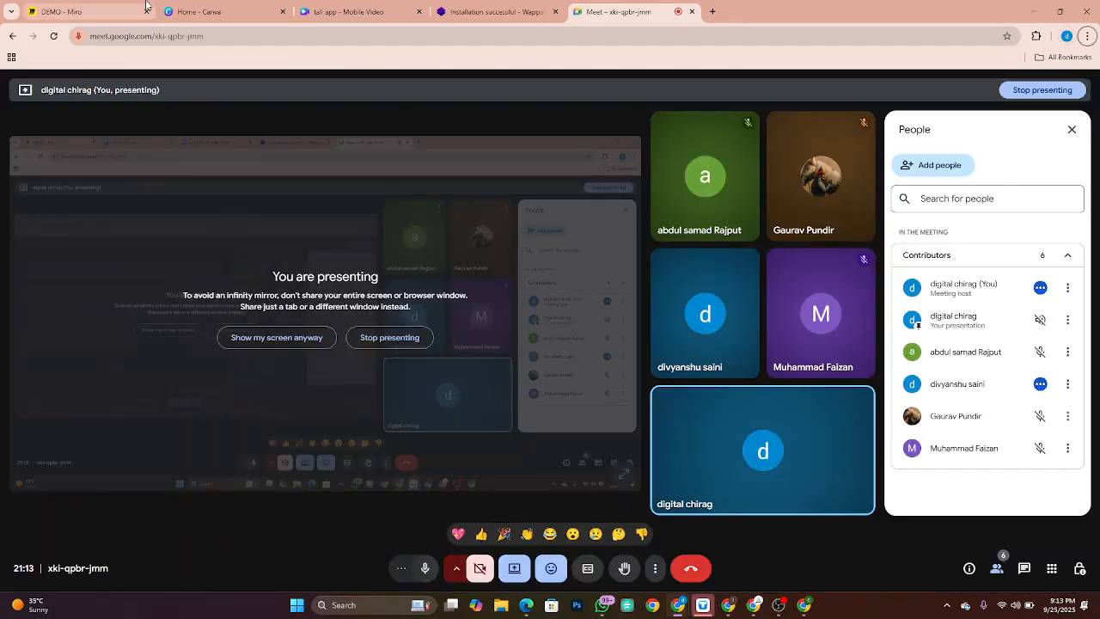
left_click(60, 12)
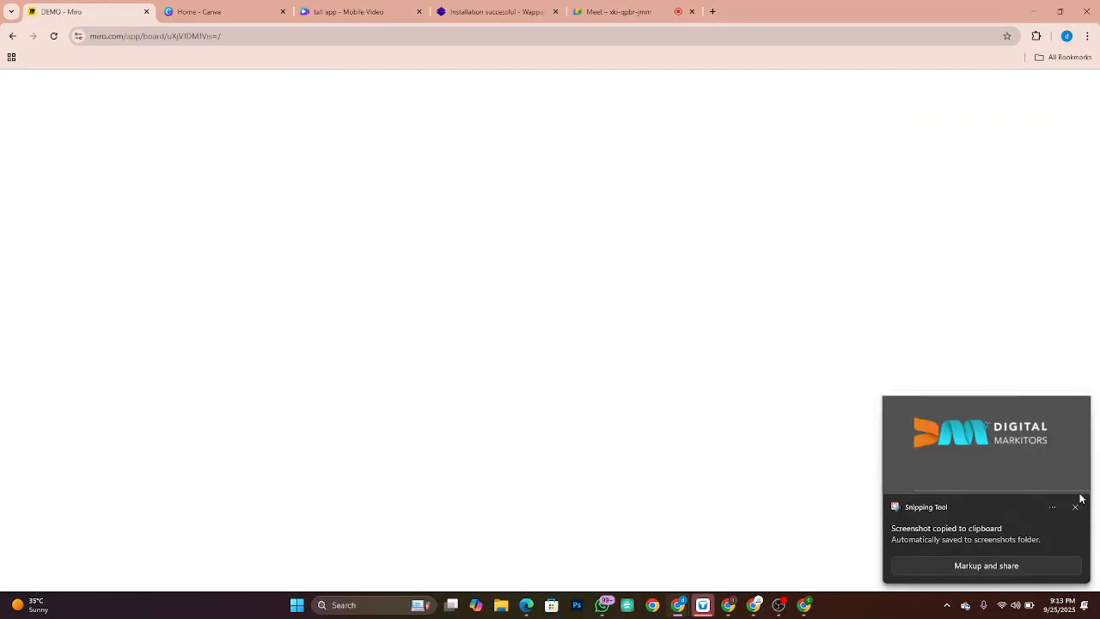
Step: Paste the footer screenshot onto a blank area of the Miro board
left_click(1075, 508)
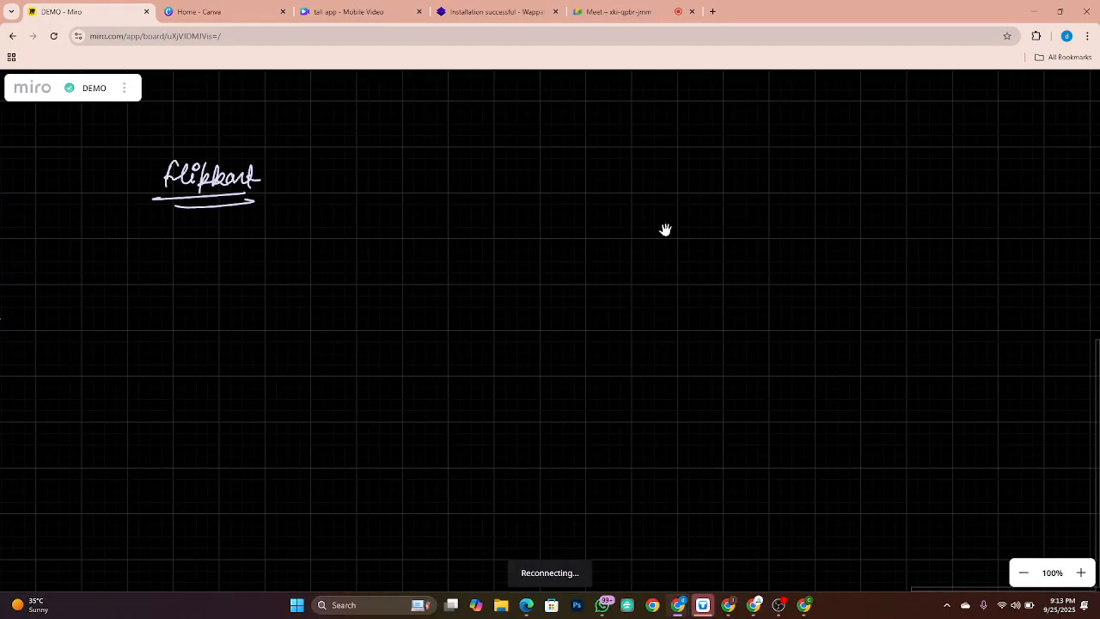
left_click_drag(1041, 319, 604, 324)
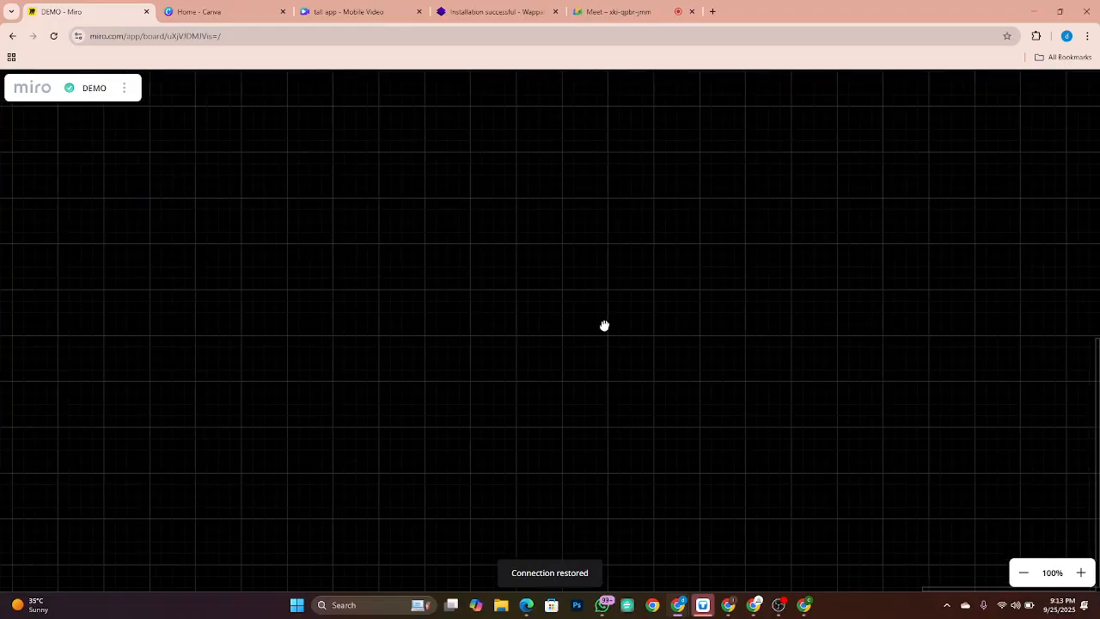
left_click_drag(956, 370, 572, 376)
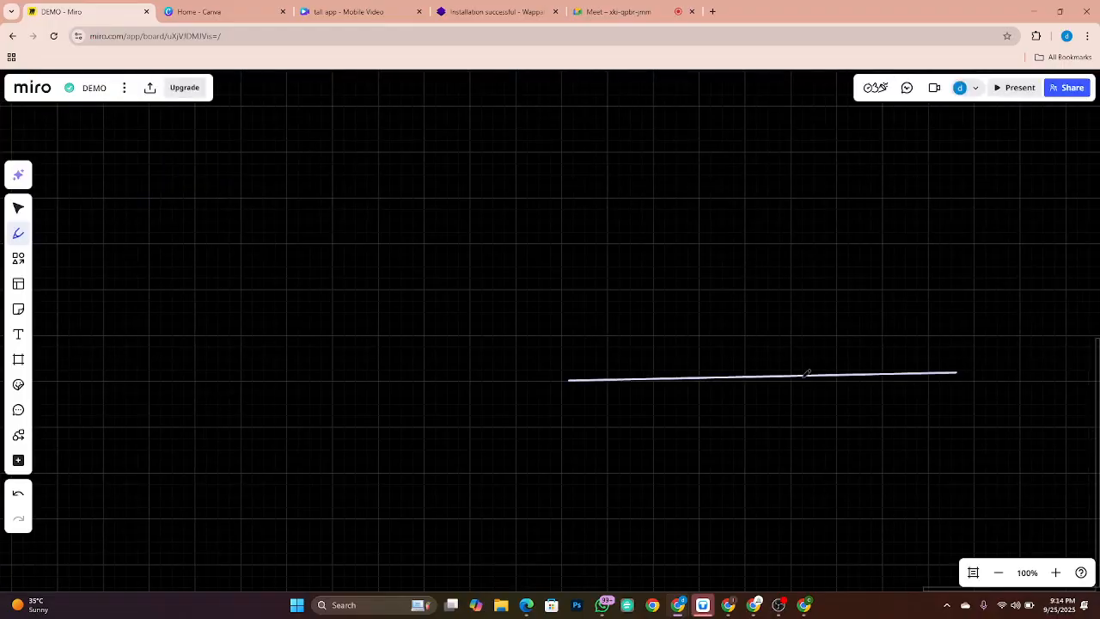
key("ctrl+z")
key("v")
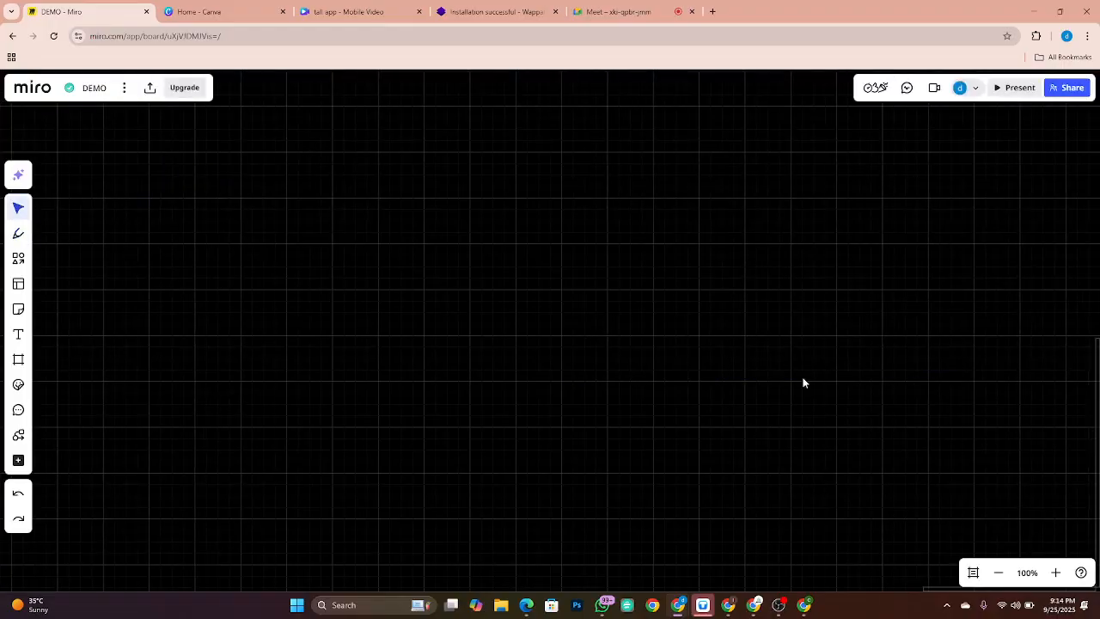
key("h")
left_click_drag(1053, 271, 499, 258)
key("p")
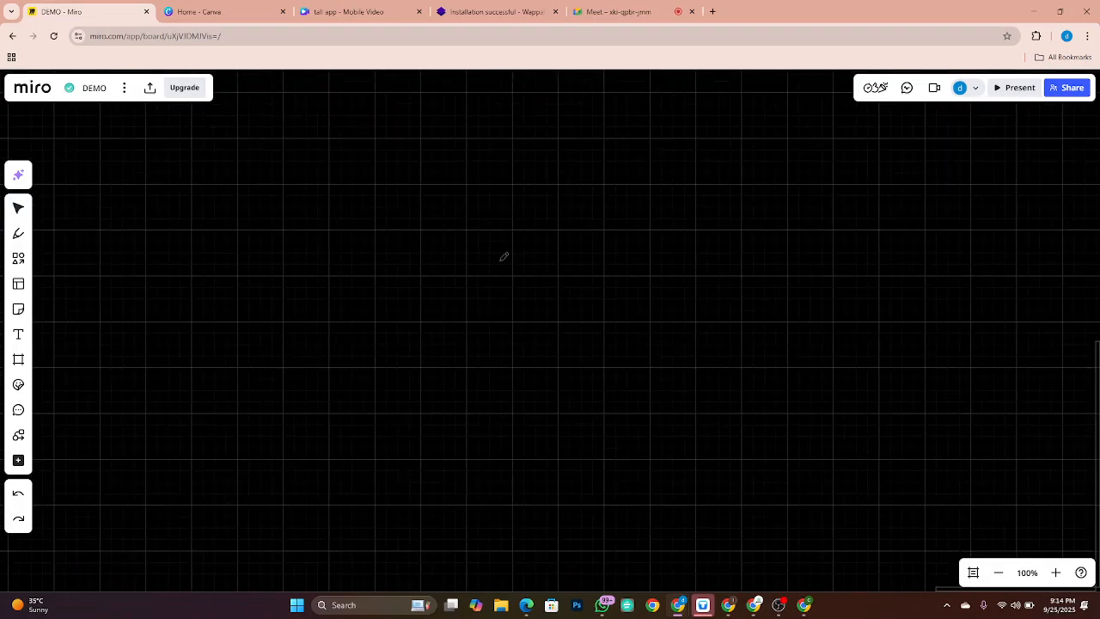
key("v")
key("ctrl+v")
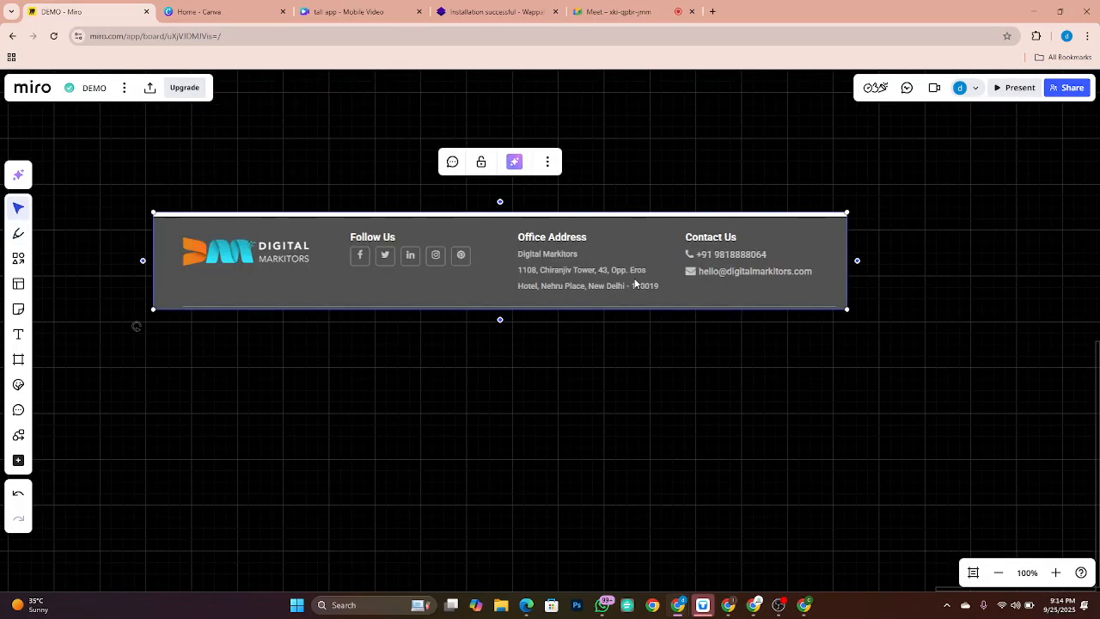
left_click_drag(636, 284, 595, 276)
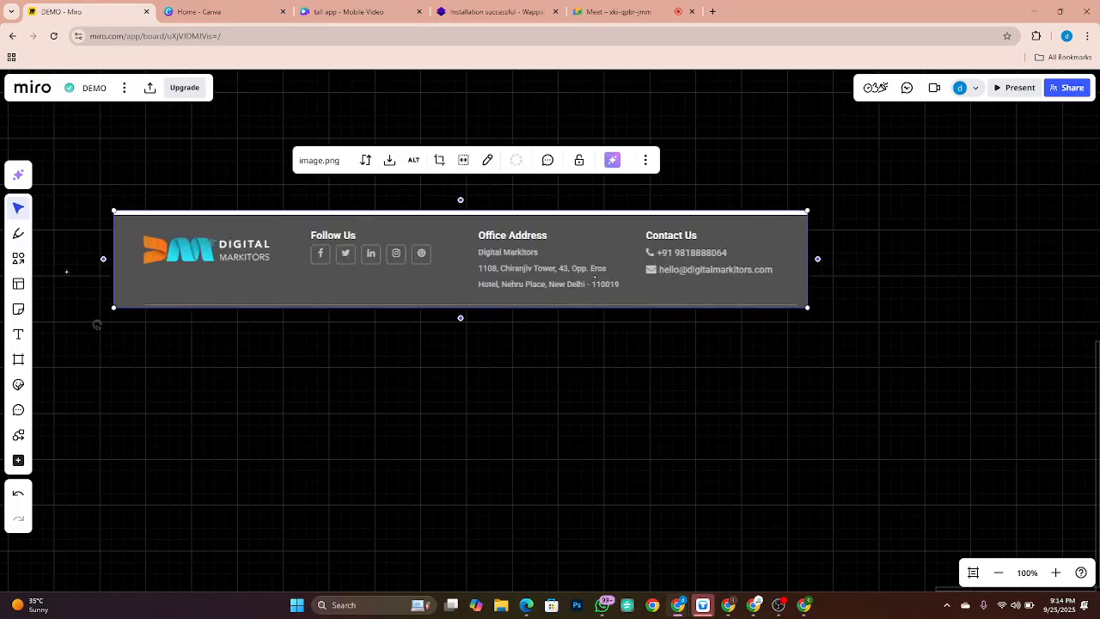
Step: Bracket the screenshot with the pen and handwrite the label 'Section 1.'
left_click(18, 233)
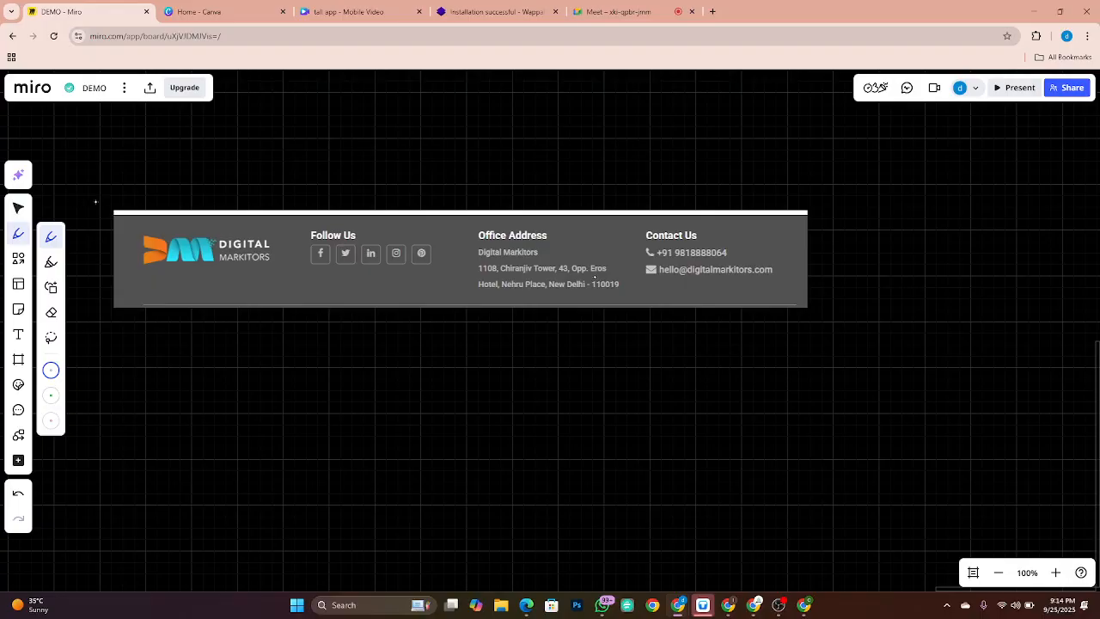
mouse_move(129, 192)
left_mouse_down()
mouse_move(97, 190)
mouse_move(87, 311)
mouse_move(123, 327)
left_mouse_up()
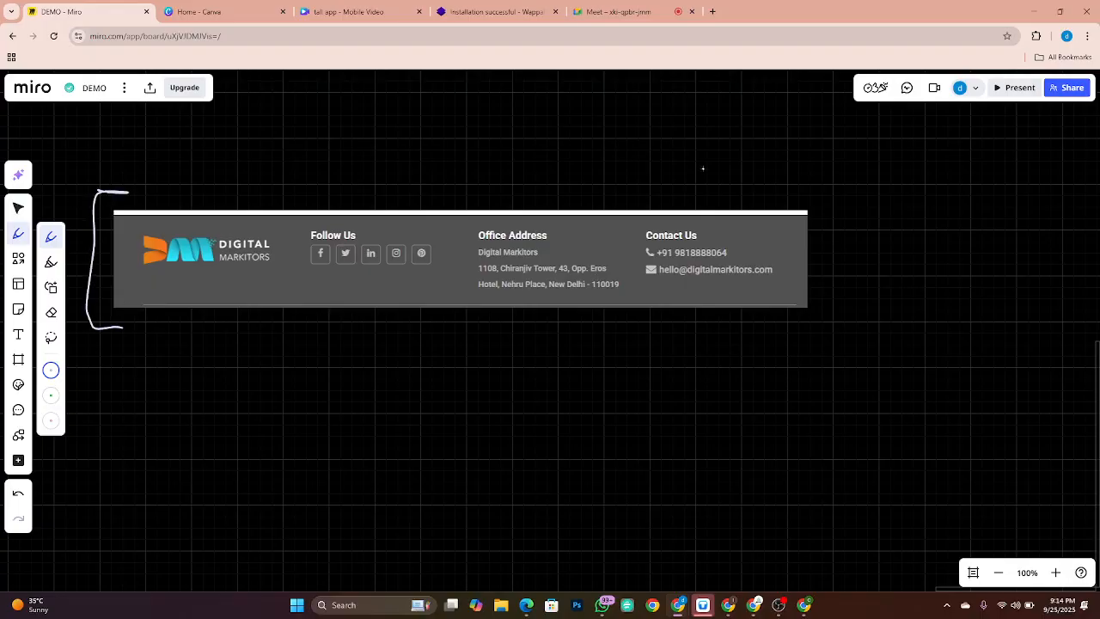
mouse_move(768, 179)
left_mouse_down()
mouse_move(825, 246)
mouse_move(822, 326)
mouse_move(779, 333)
left_mouse_up()
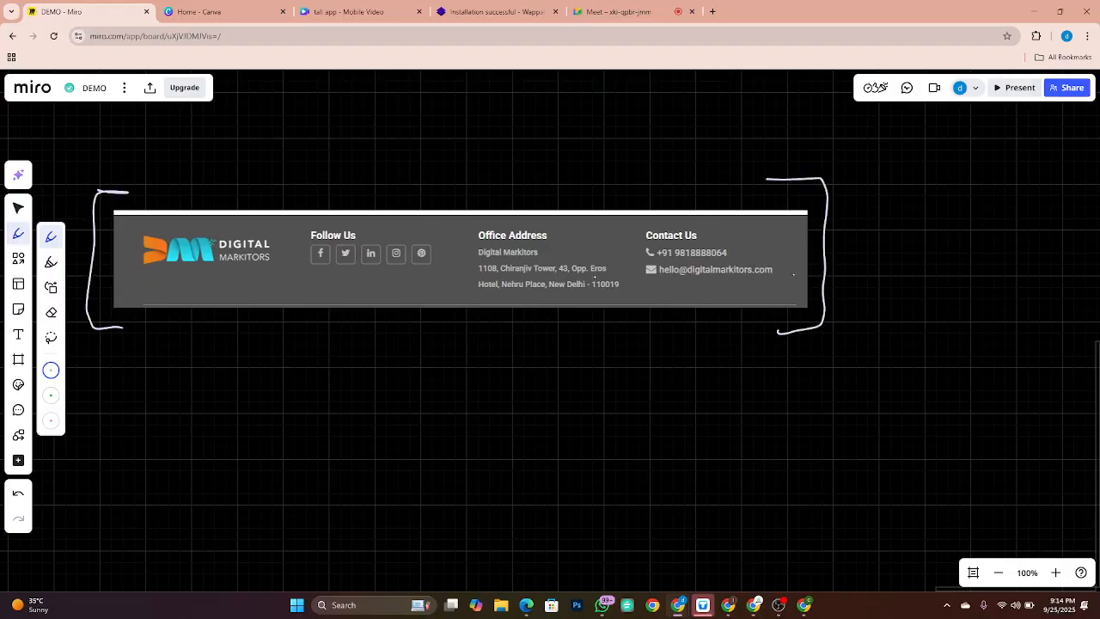
mouse_move(823, 194)
left_mouse_down()
mouse_move(855, 180)
mouse_move(849, 188)
left_mouse_up()
mouse_move(880, 171)
left_mouse_down()
mouse_move(873, 182)
mouse_move(941, 186)
left_mouse_up()
mouse_move(857, 199)
left_mouse_down()
mouse_move(928, 191)
mouse_move(928, 202)
left_mouse_up()
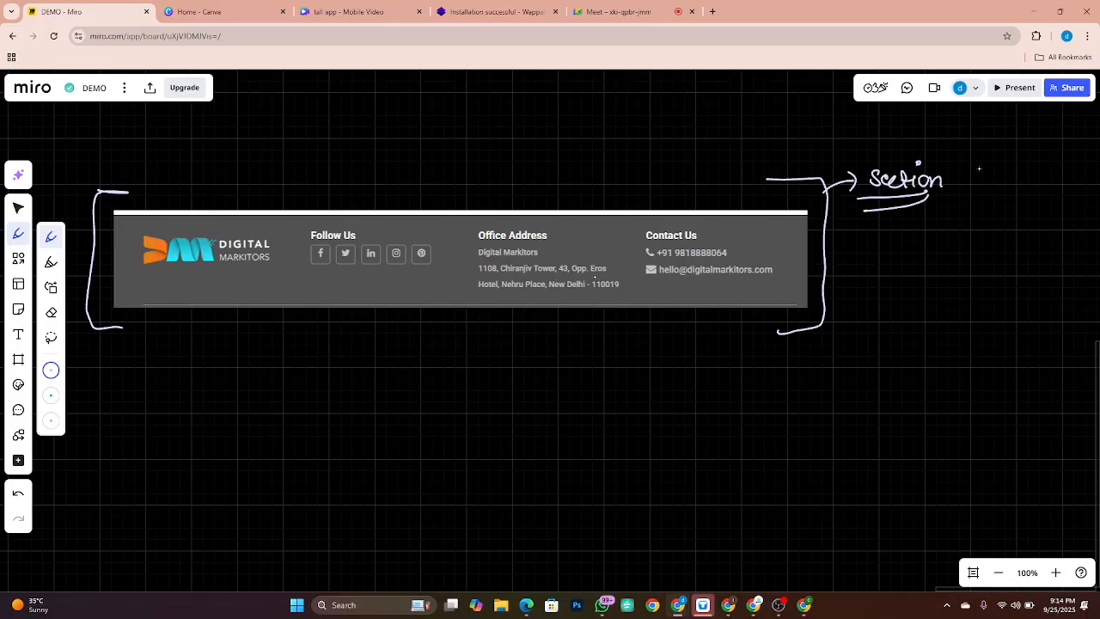
mouse_move(967, 169)
left_mouse_down()
mouse_move(999, 194)
mouse_move(990, 202)
left_mouse_up()
left_click(999, 184)
Step: Draw three column dividers and an arrow labelled 'Columns' under the logo
left_click_drag(283, 228, 295, 302)
left_click_drag(453, 226, 456, 290)
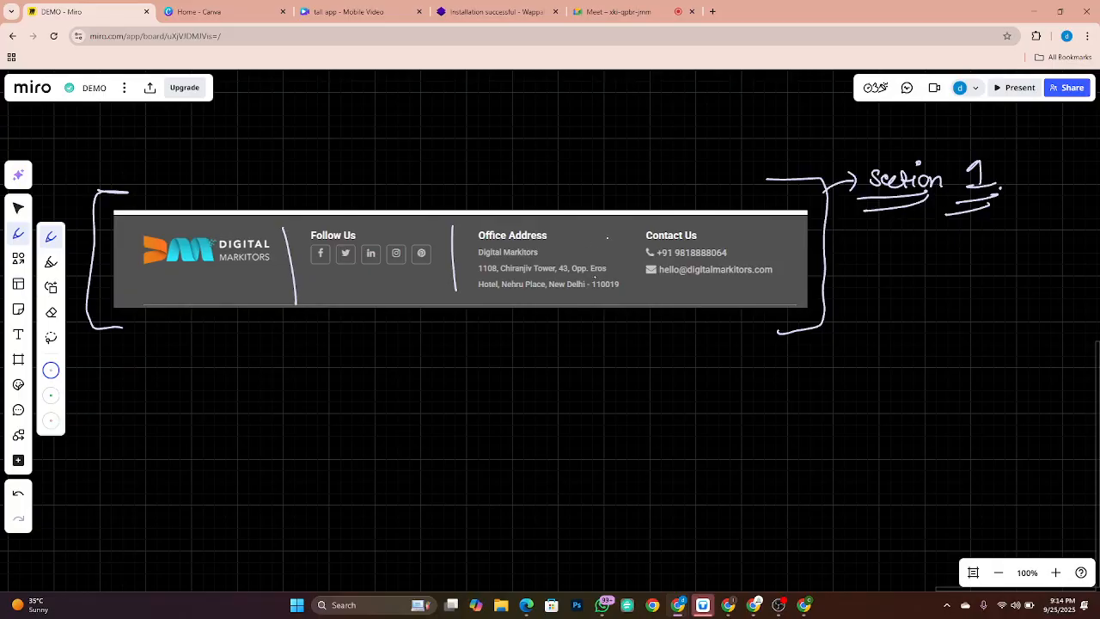
left_click_drag(617, 229, 615, 289)
mouse_move(224, 291)
left_mouse_down()
mouse_move(236, 313)
mouse_move(211, 370)
mouse_move(271, 342)
left_mouse_up()
left_click_drag(212, 385, 268, 366)
left_click_drag(212, 399, 278, 371)
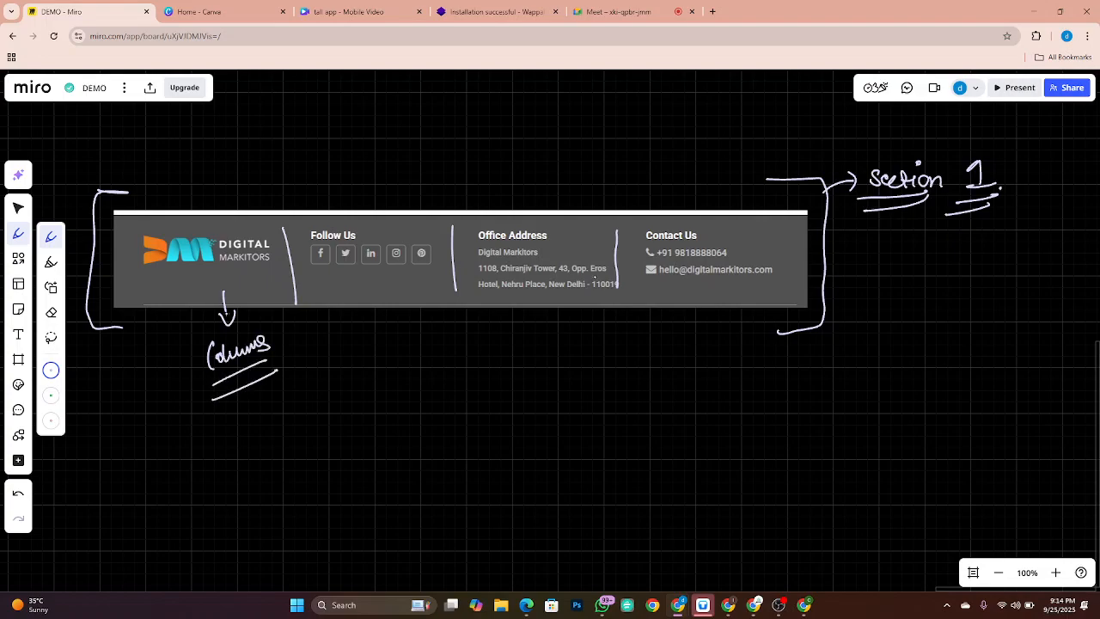
Step: Mark the four footer columns with circled numbers 1 to 4
left_click_drag(174, 330, 175, 342)
mouse_move(172, 322)
left_mouse_down()
mouse_move(162, 340)
mouse_move(174, 323)
left_mouse_up()
mouse_move(355, 308)
left_mouse_down()
mouse_move(375, 322)
mouse_move(359, 298)
left_mouse_up()
left_click_drag(541, 299, 542, 323)
left_click_drag(539, 295, 558, 296)
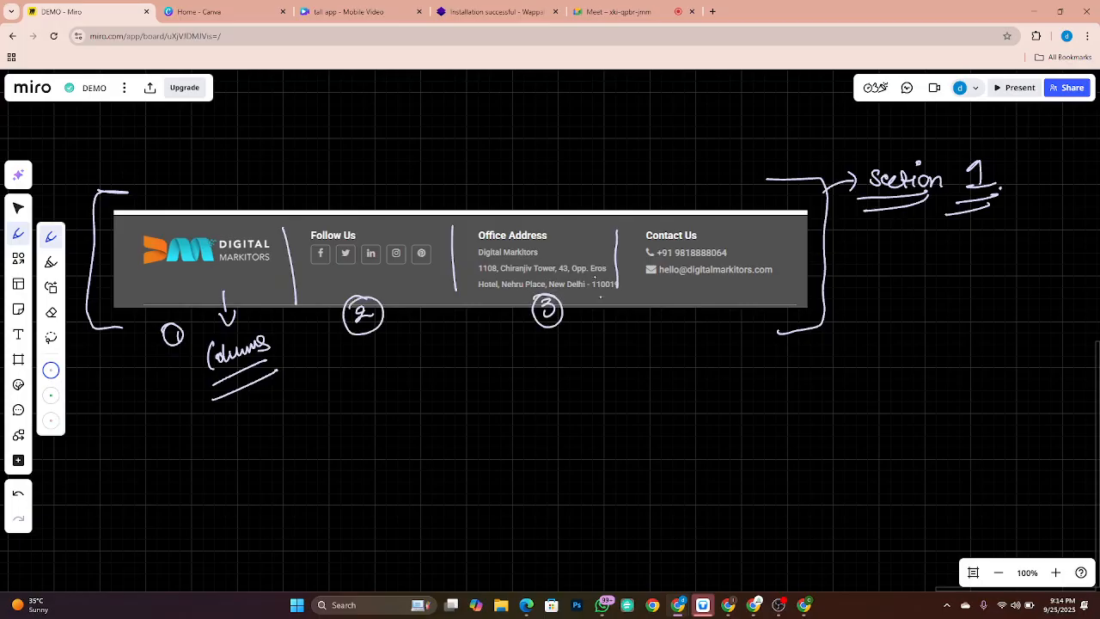
mouse_move(697, 277)
left_mouse_down()
mouse_move(703, 307)
mouse_move(687, 280)
left_mouse_up()
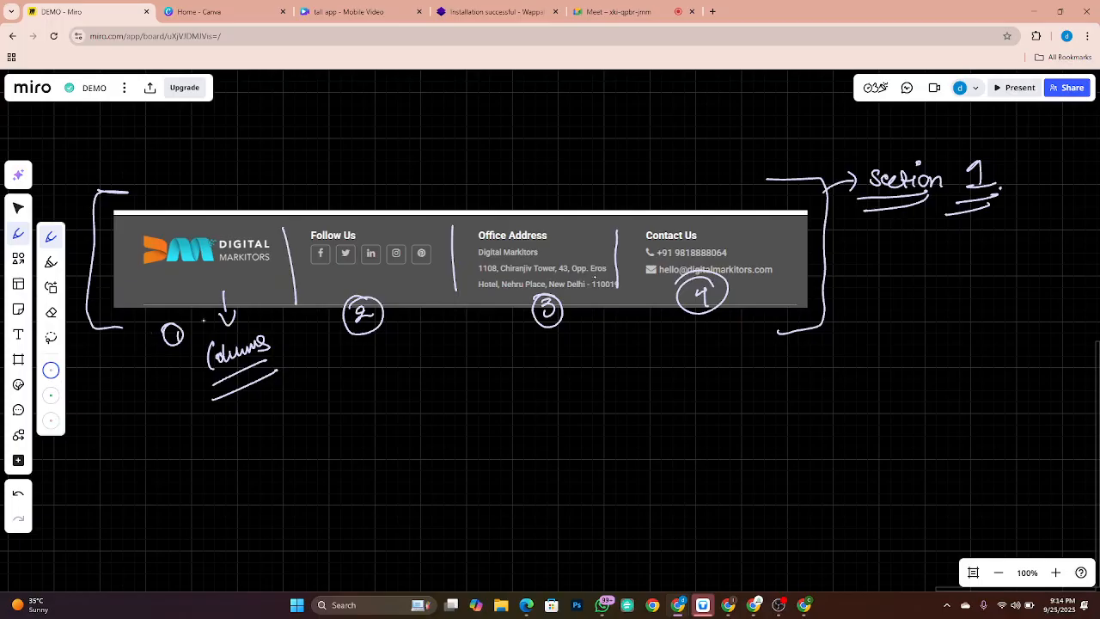
left_click_drag(218, 315, 239, 310)
Step: Back in Elementor, insert a Flexbox container using the four-column structure
key("alt+Tab")
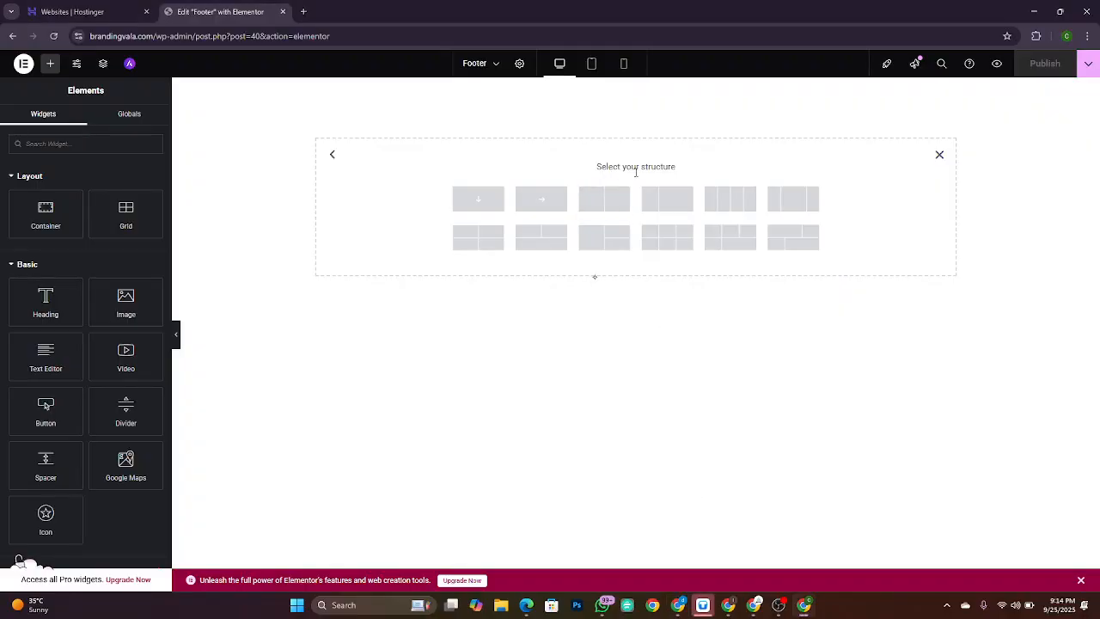
left_click(939, 154)
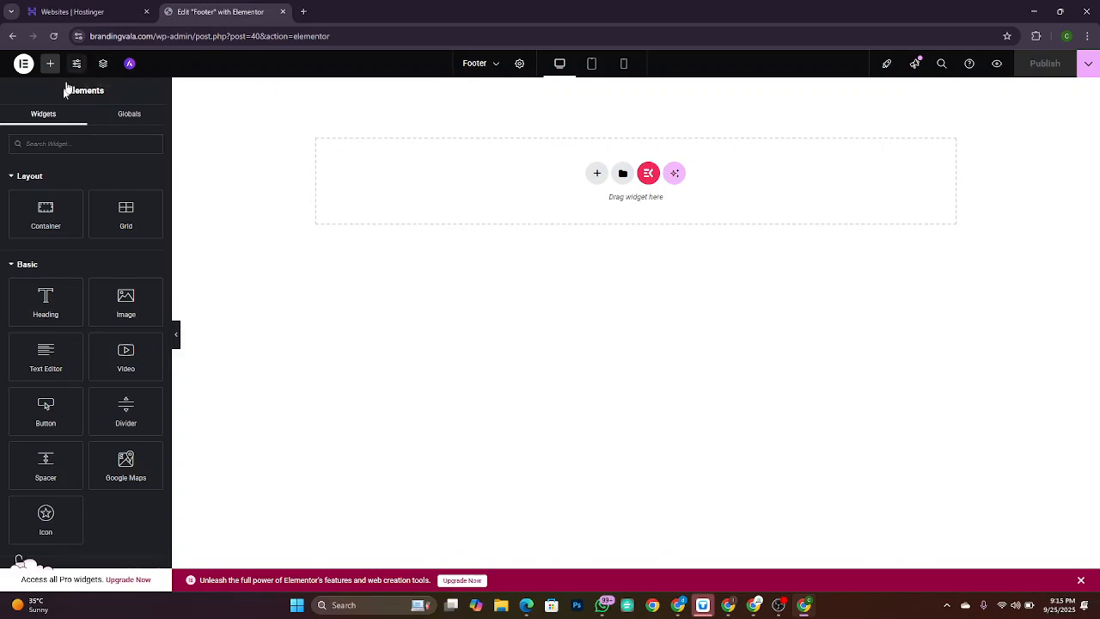
left_click(597, 174)
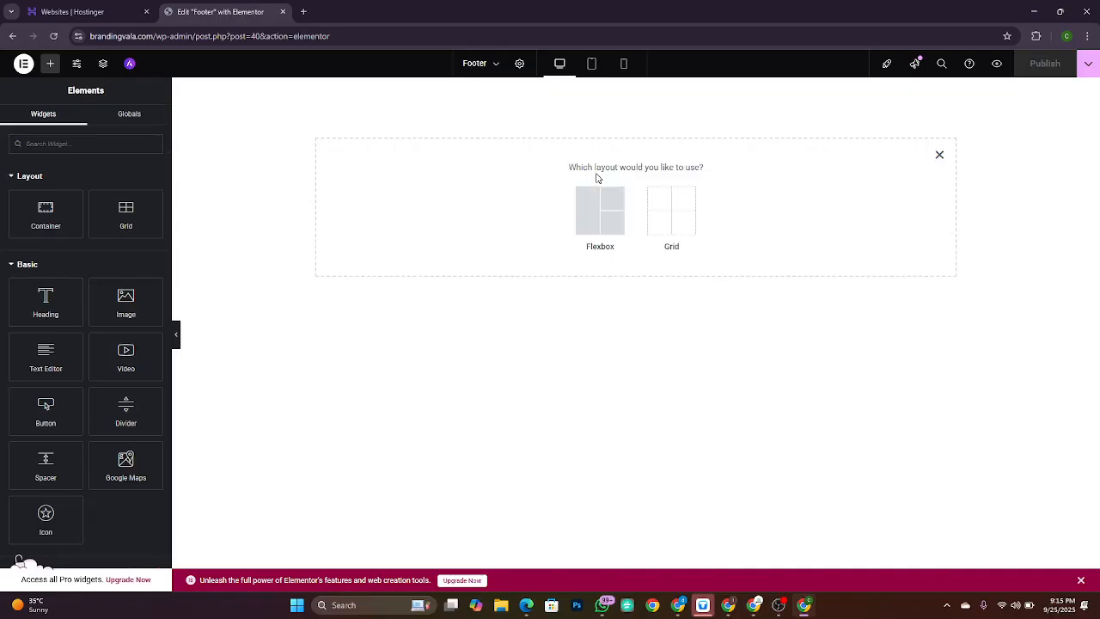
left_click(606, 226)
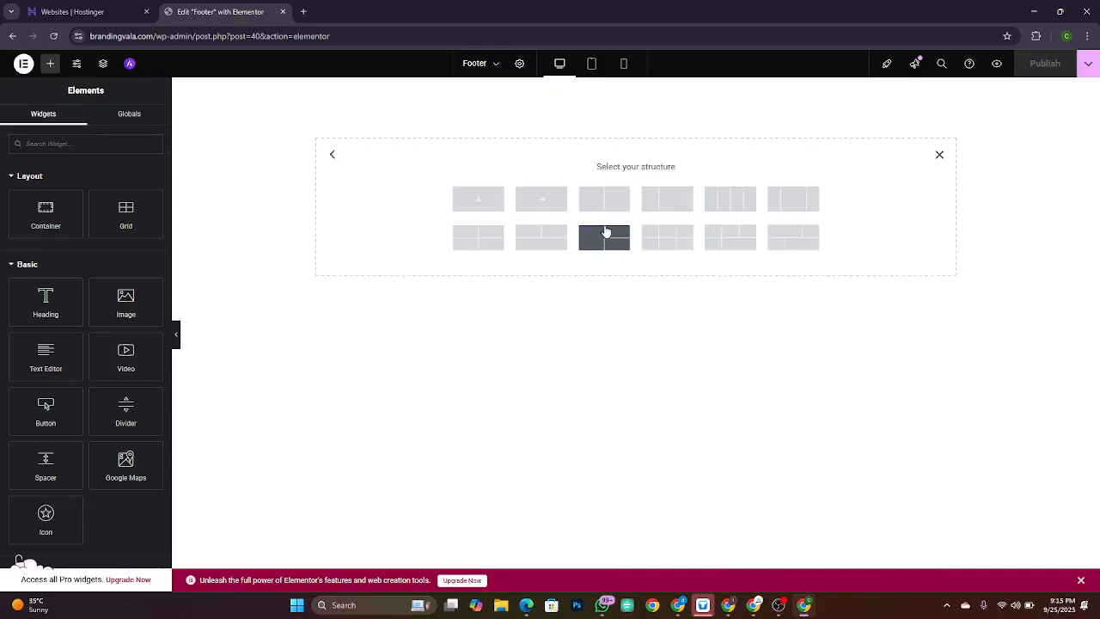
left_click(730, 200)
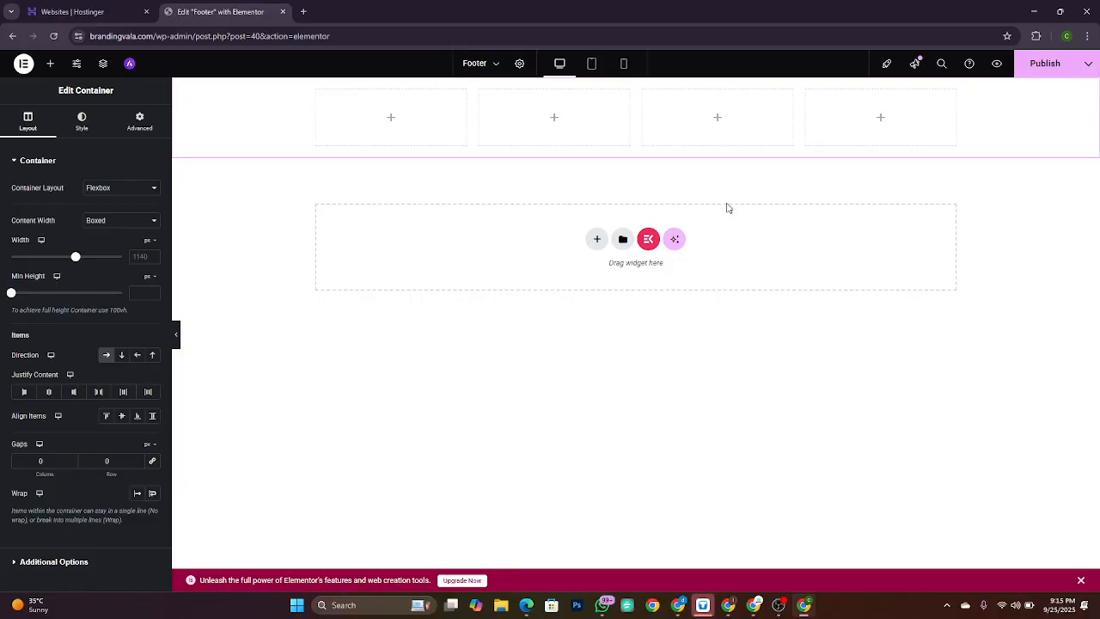
Step: Check the Miro sketch, then change the container's Content Width from Boxed to Full Width
key("alt+Tab")
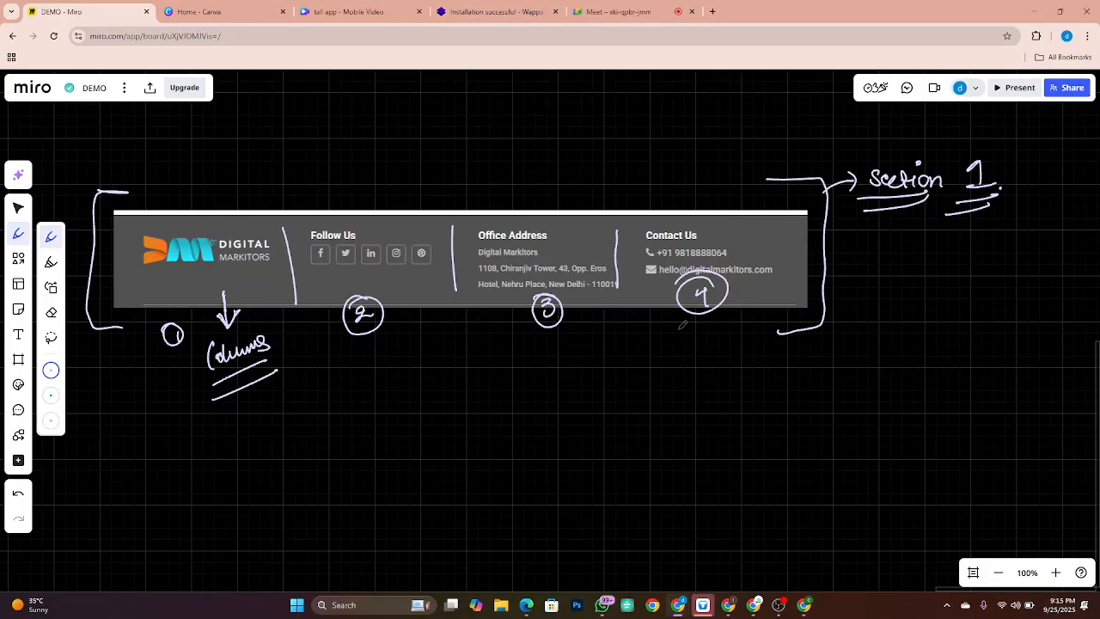
key("alt+Tab")
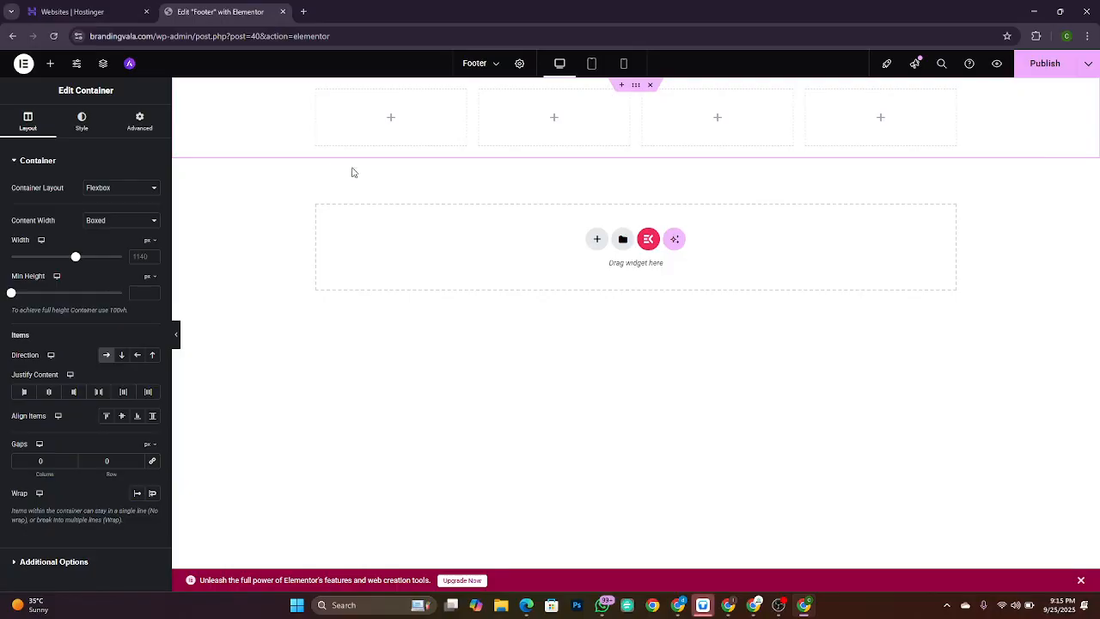
key("alt+Tab")
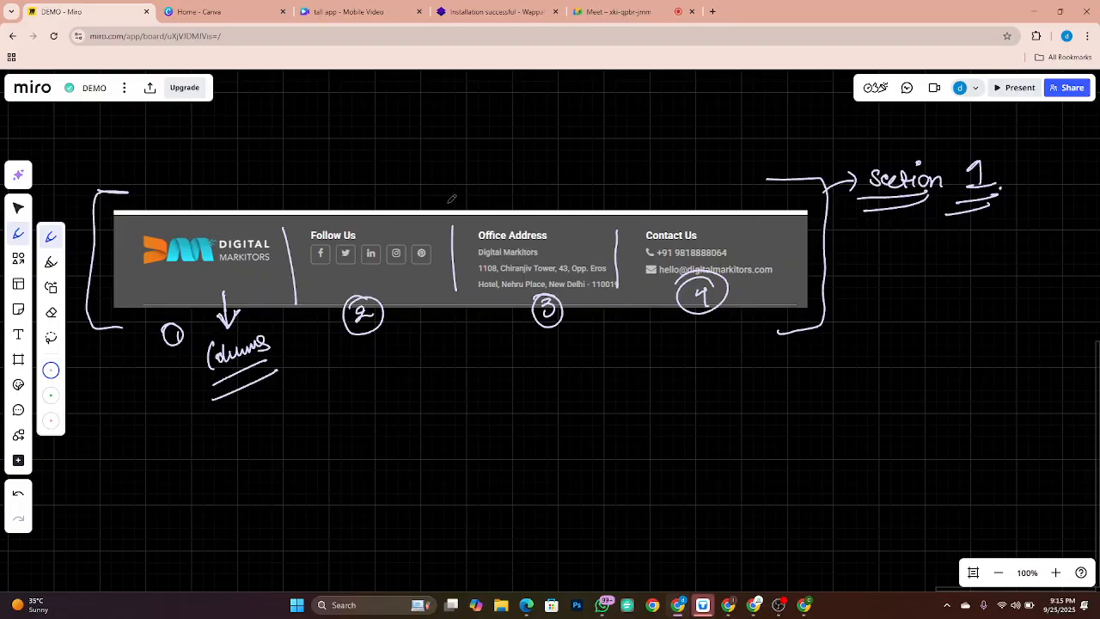
key("alt+Tab")
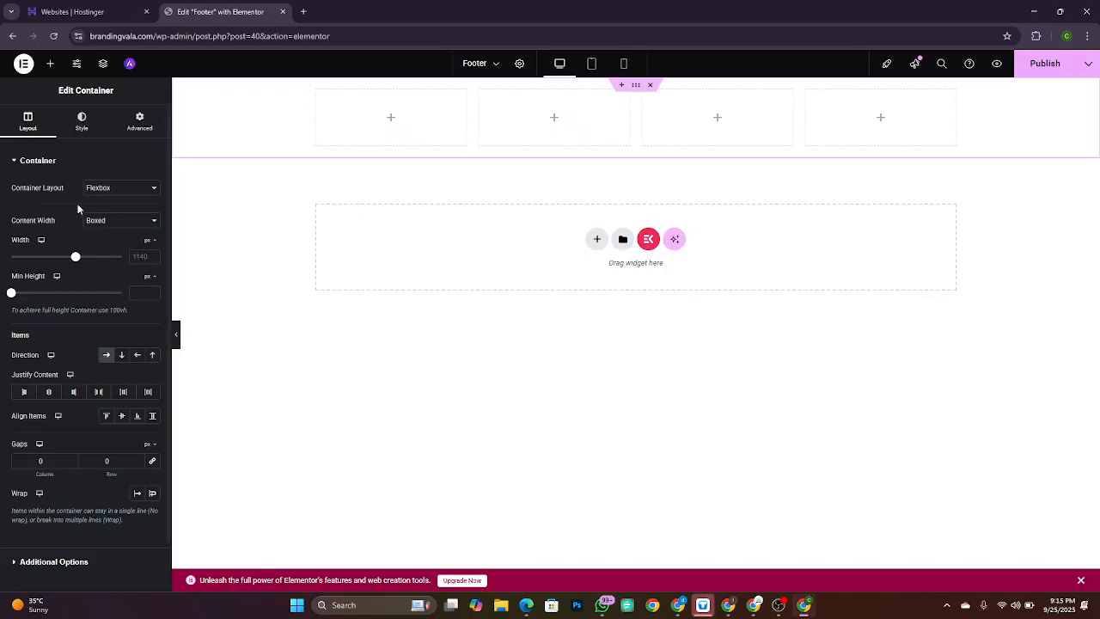
left_click(120, 222)
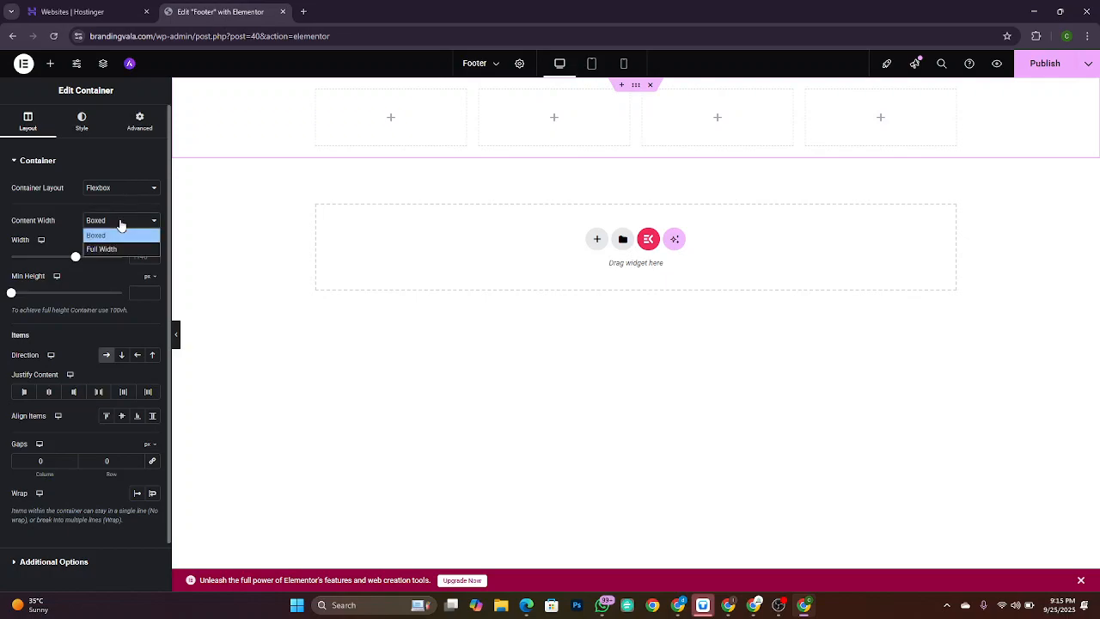
left_click(119, 252)
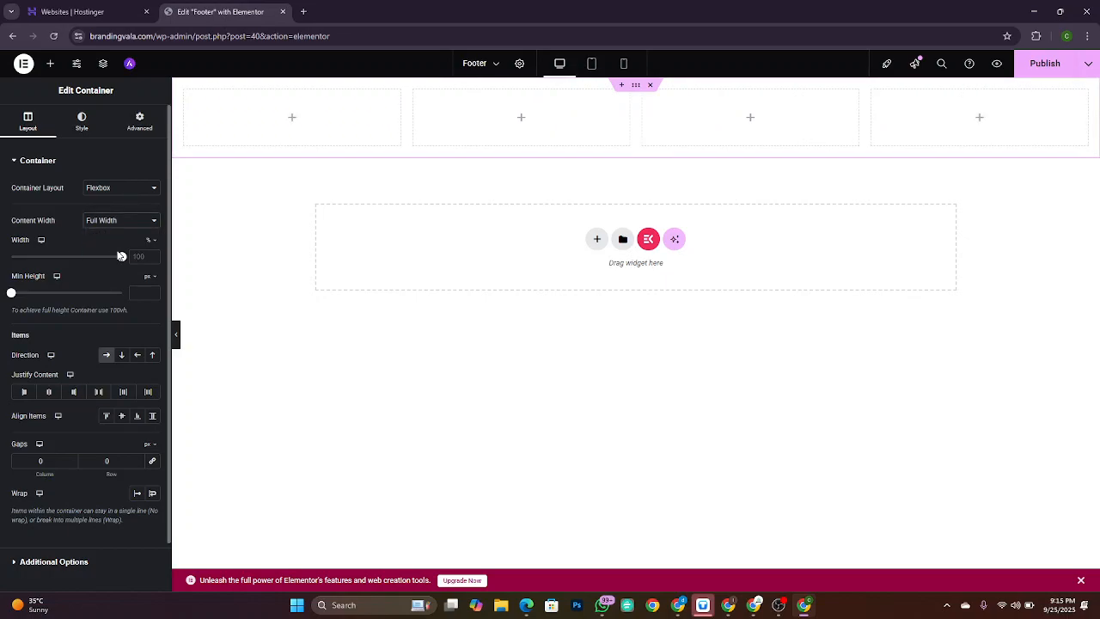
Step: In Miro, point an arrow at the logo and label the bracketed icons 'Social Icons'
key("alt+Tab")
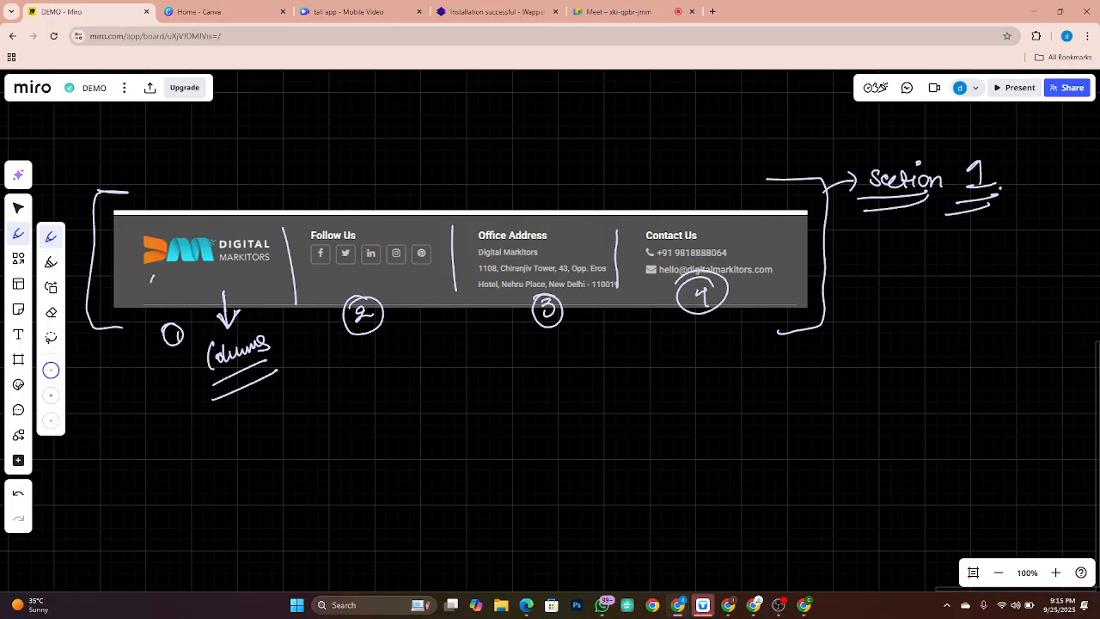
mouse_move(152, 276)
left_mouse_down()
mouse_move(144, 299)
mouse_move(163, 297)
mouse_move(129, 316)
mouse_move(158, 287)
left_mouse_up()
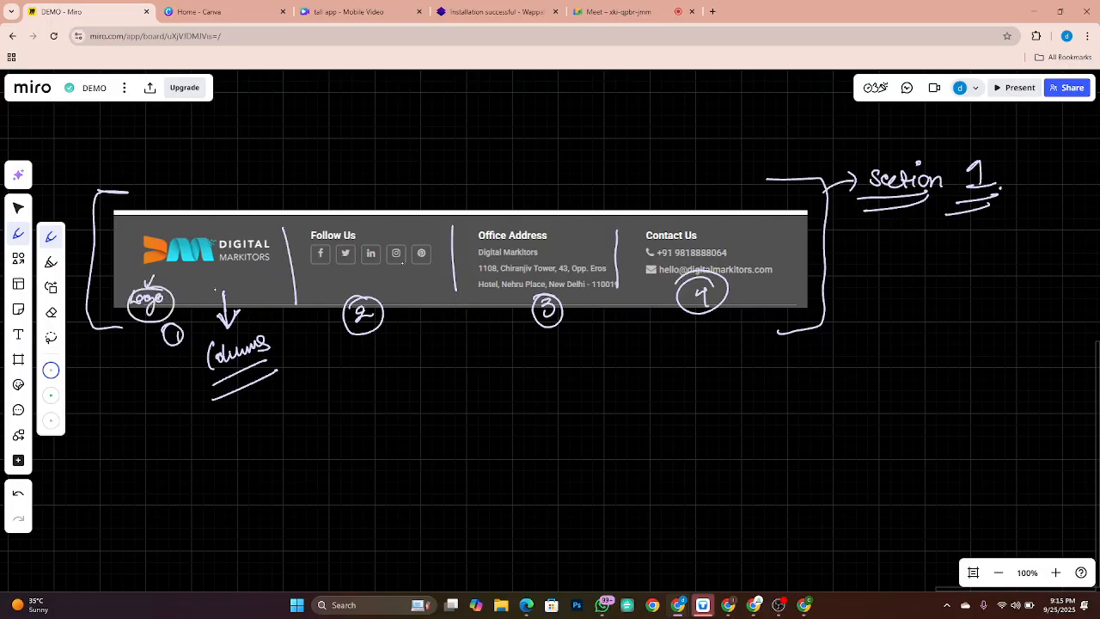
mouse_move(303, 268)
left_mouse_down()
mouse_move(309, 281)
mouse_move(440, 280)
mouse_move(442, 261)
mouse_move(396, 337)
mouse_move(456, 337)
left_mouse_up()
left_click(435, 314)
mouse_move(459, 317)
left_mouse_down()
mouse_move(468, 336)
mouse_move(454, 375)
mouse_move(512, 364)
left_mouse_up()
left_click_drag(438, 388, 500, 387)
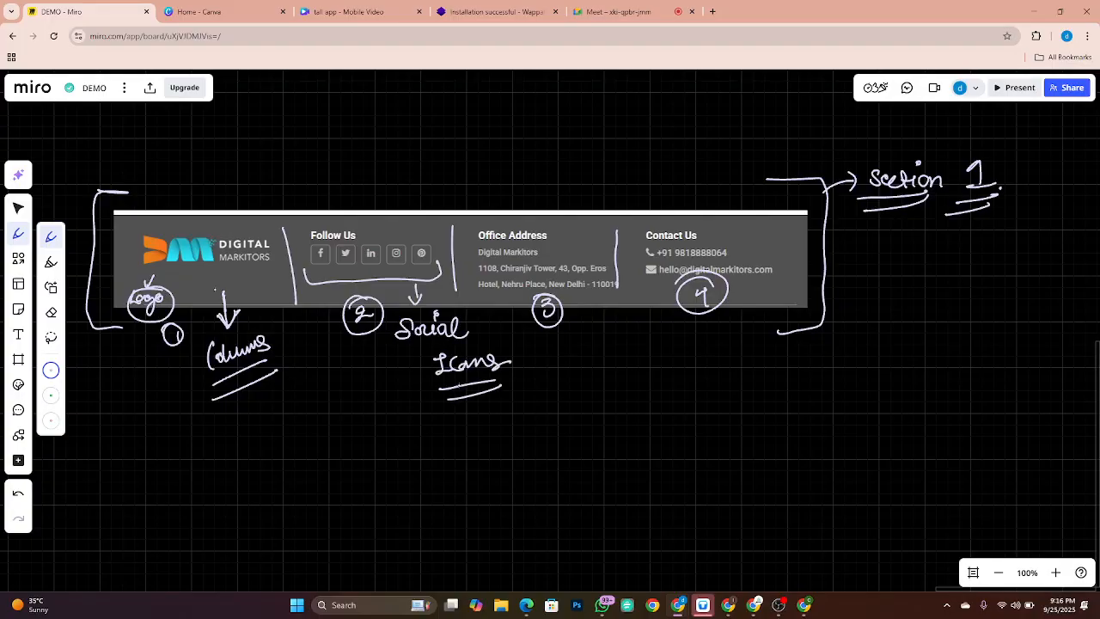
Step: Write 'Add' and 'Contact' with arrows on the footer sketch, then return to Elementor
mouse_move(515, 216)
left_mouse_down()
mouse_move(513, 169)
mouse_move(542, 155)
left_mouse_up()
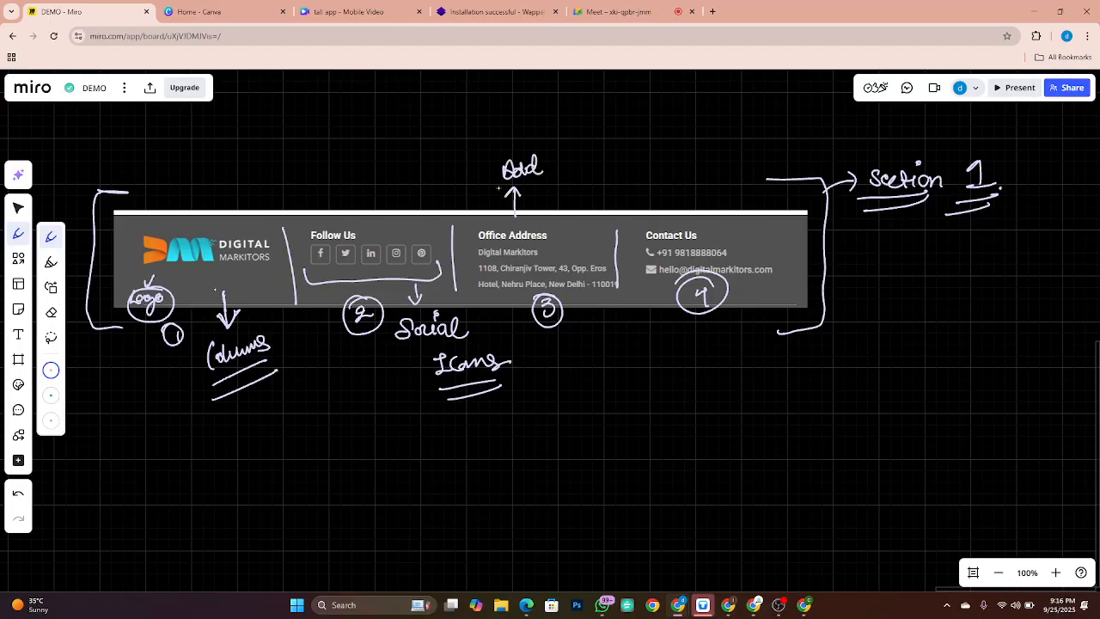
left_click_drag(491, 194, 540, 178)
mouse_move(676, 203)
left_mouse_down()
mouse_move(677, 227)
mouse_move(684, 216)
left_mouse_up()
mouse_move(657, 167)
left_mouse_down()
mouse_move(655, 184)
mouse_move(675, 182)
left_mouse_up()
mouse_move(665, 175)
left_mouse_down()
mouse_move(693, 178)
mouse_move(703, 161)
mouse_move(706, 176)
left_mouse_up()
left_click_drag(704, 174, 720, 169)
left_click(725, 175)
left_click_drag(647, 198, 720, 192)
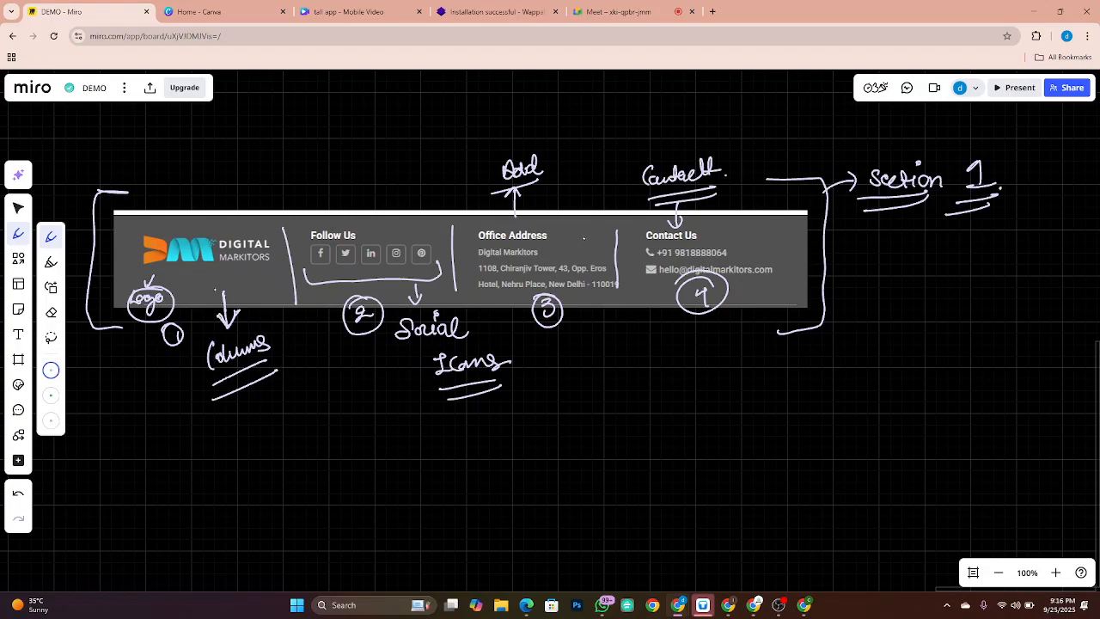
left_click_drag(799, 226, 790, 238)
key("alt+Tab")
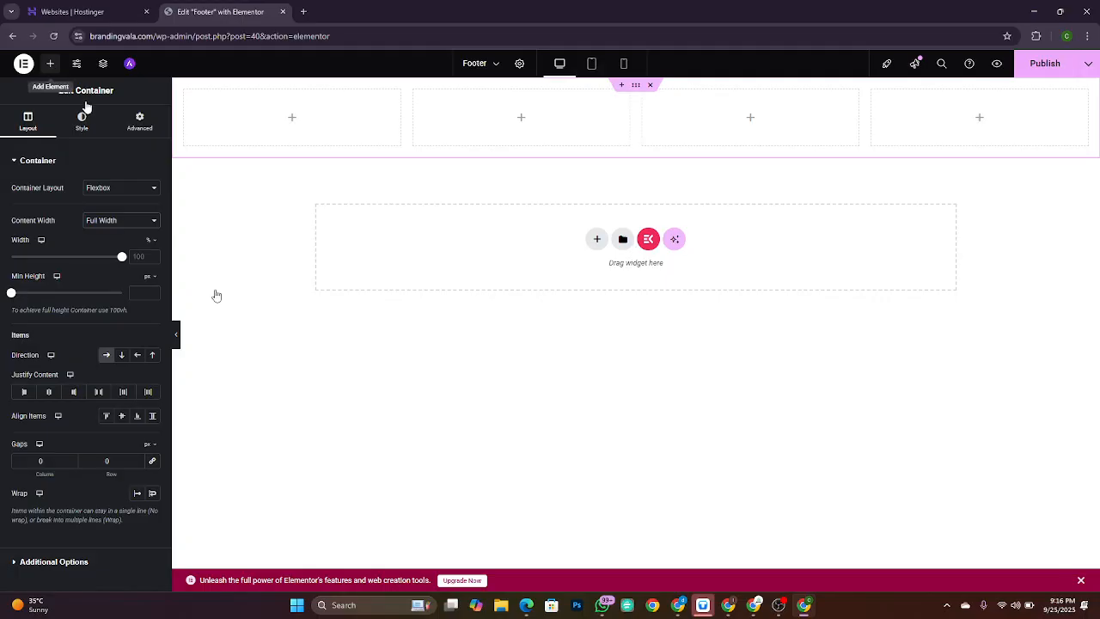
Step: Place a Site Logo widget in the first column using the Branding Vala logo as custom image
left_click(50, 63)
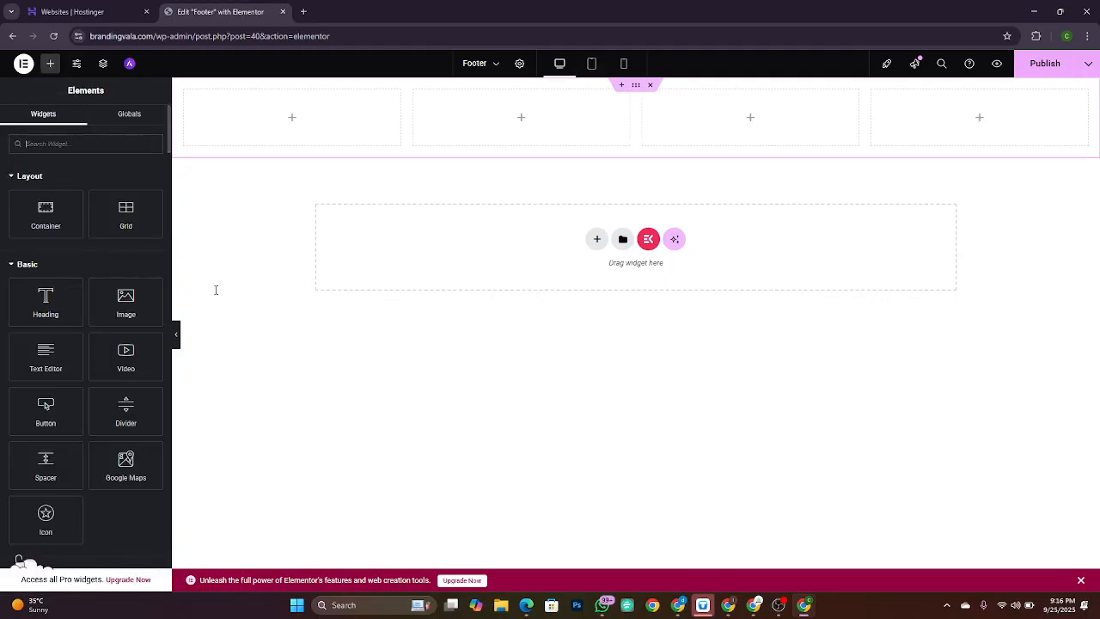
type("logo")
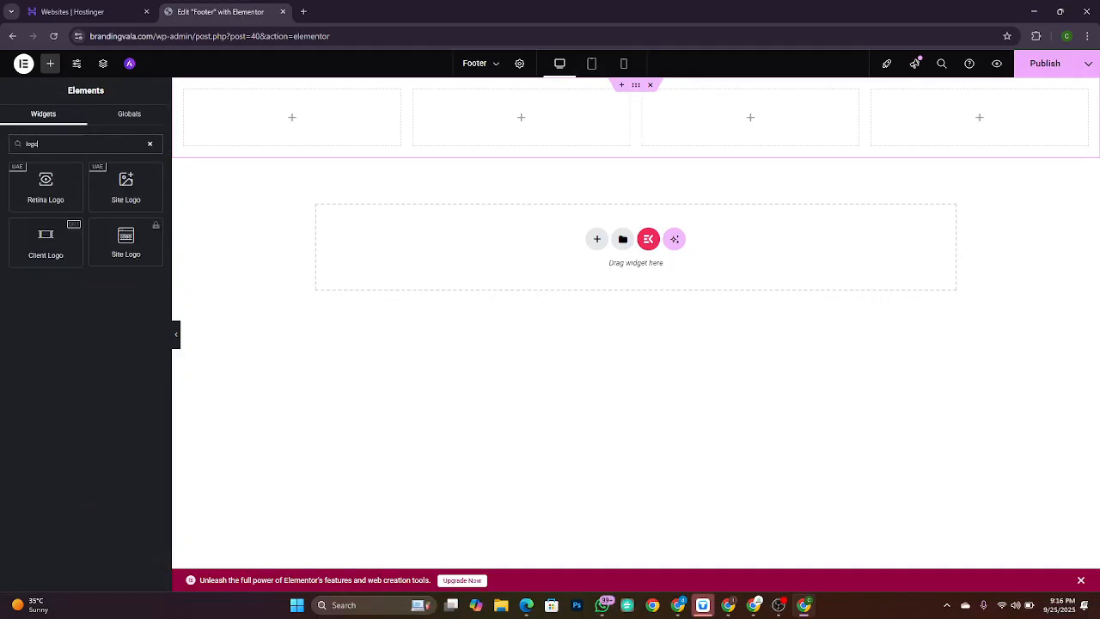
left_click_drag(125, 182, 285, 124)
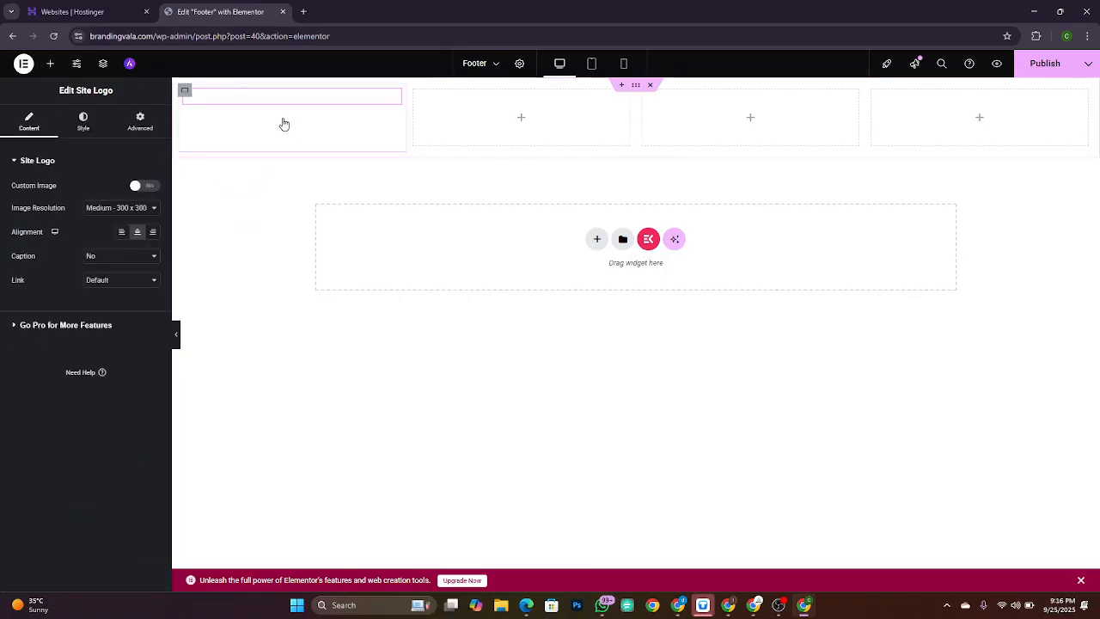
left_click(135, 189)
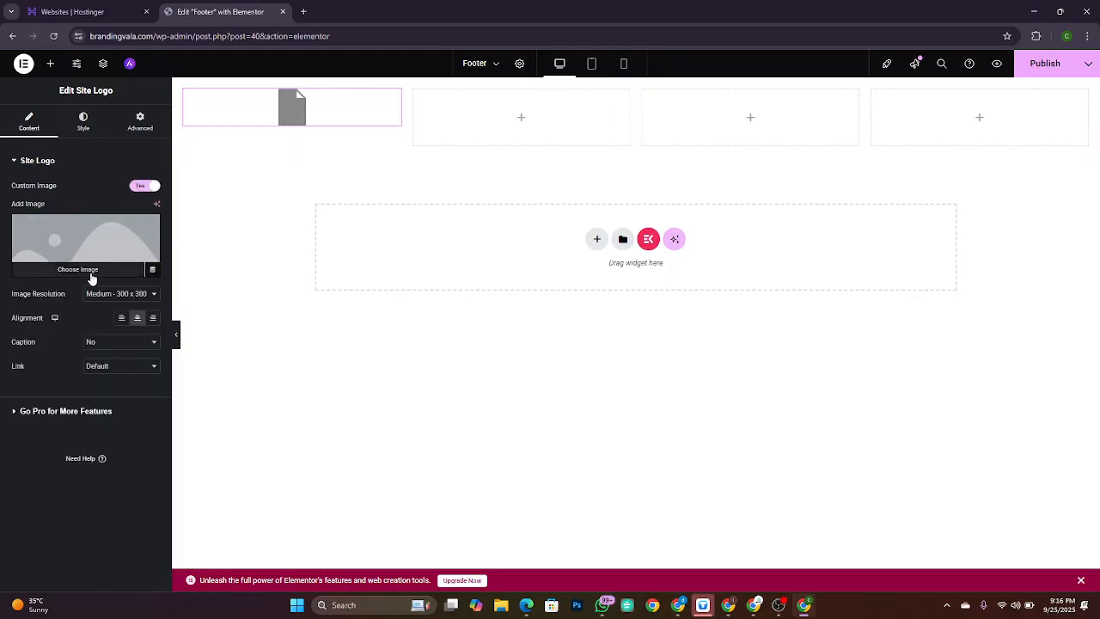
left_click(92, 275)
left_click(198, 207)
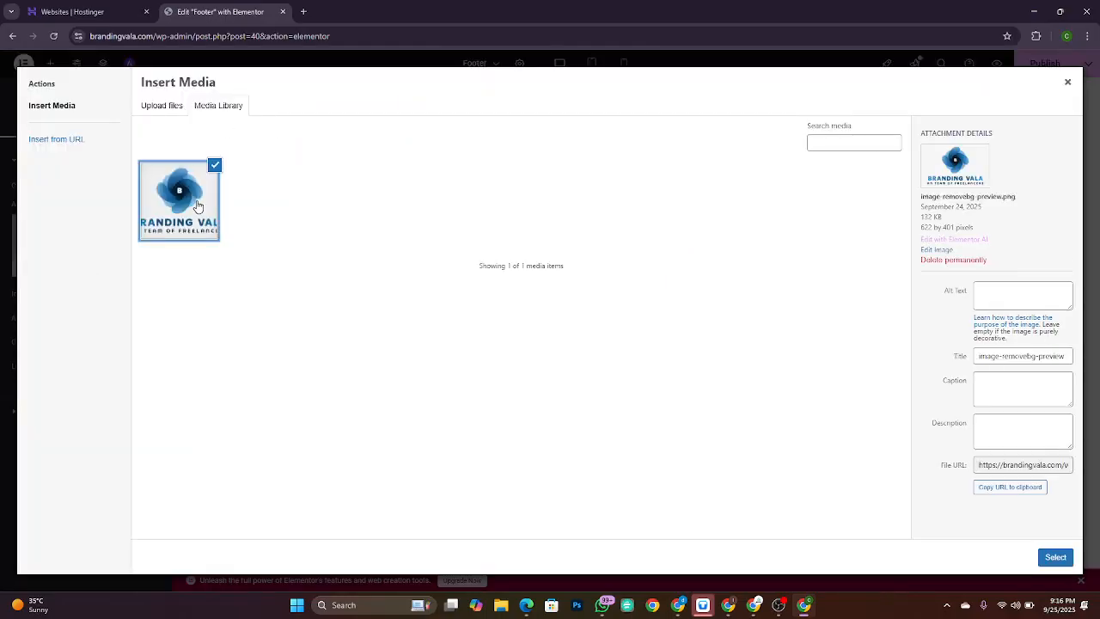
left_click(1065, 557)
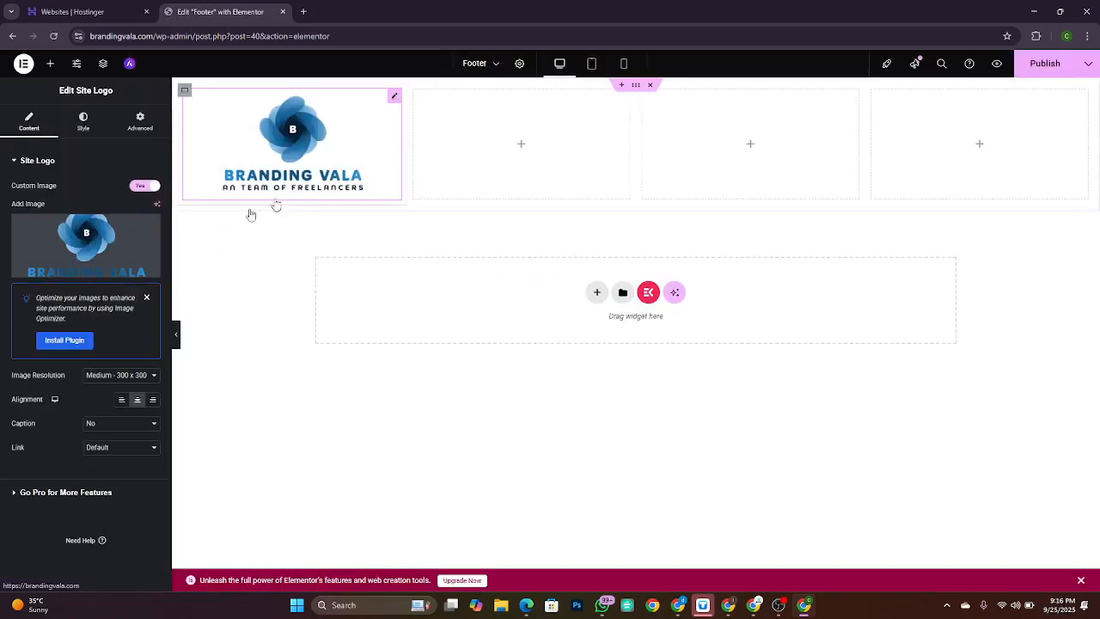
Step: Set the logo's Style width to 40%
left_click(86, 126)
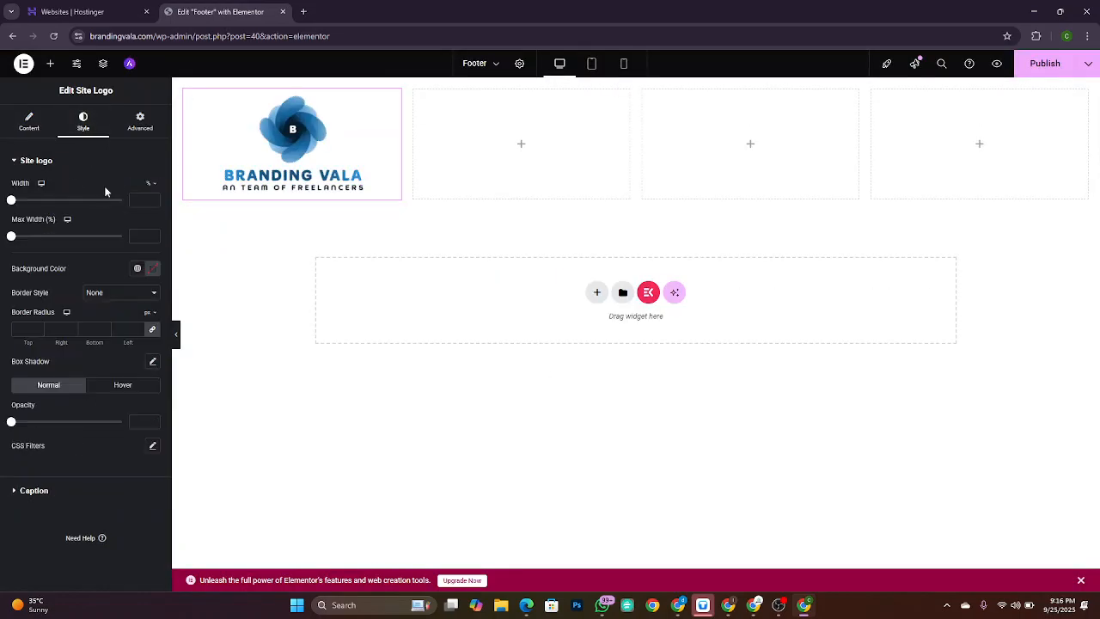
left_click_drag(11, 202, 56, 201)
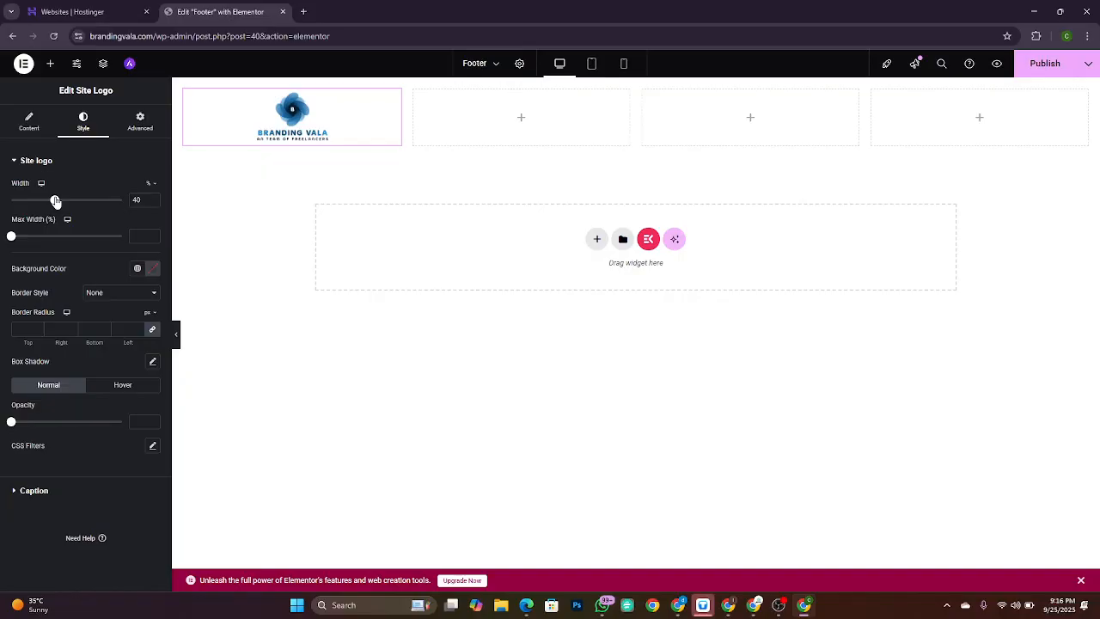
key("super+Tab")
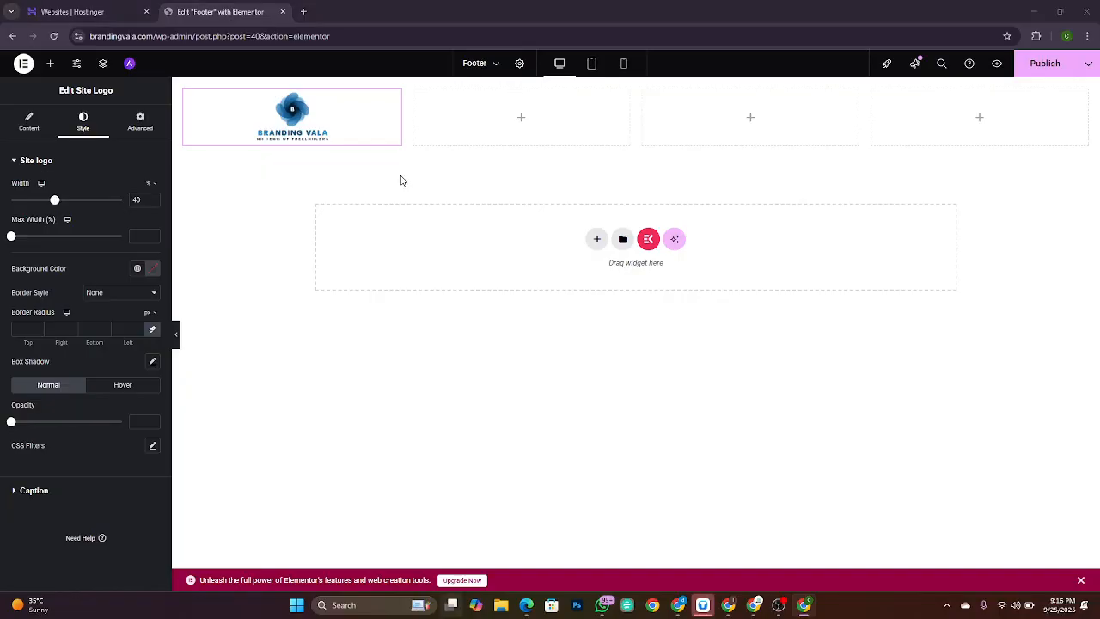
left_click(402, 180)
key("alt+Tab")
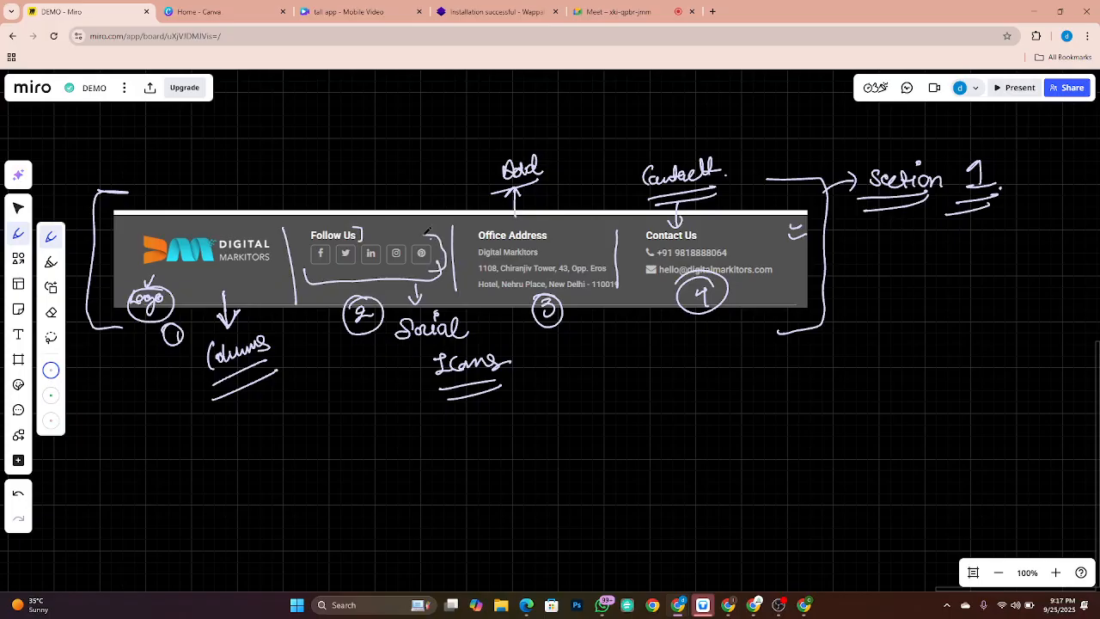
key("alt+Tab")
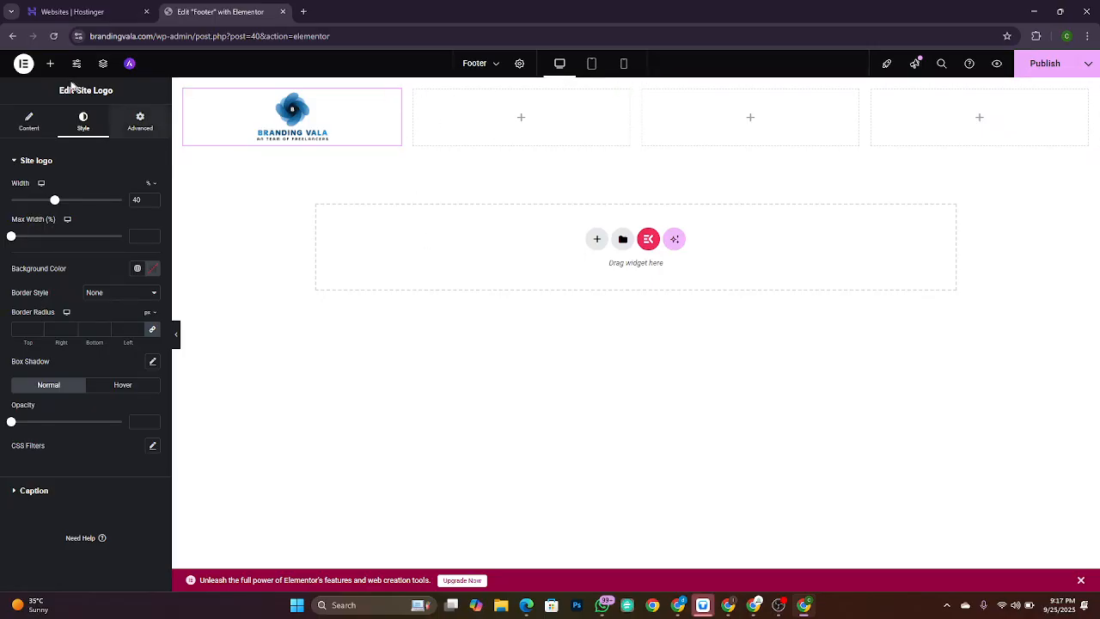
Step: Drag the Social Icons widget into the second footer column and zoom the editor to 125%
left_click(49, 63)
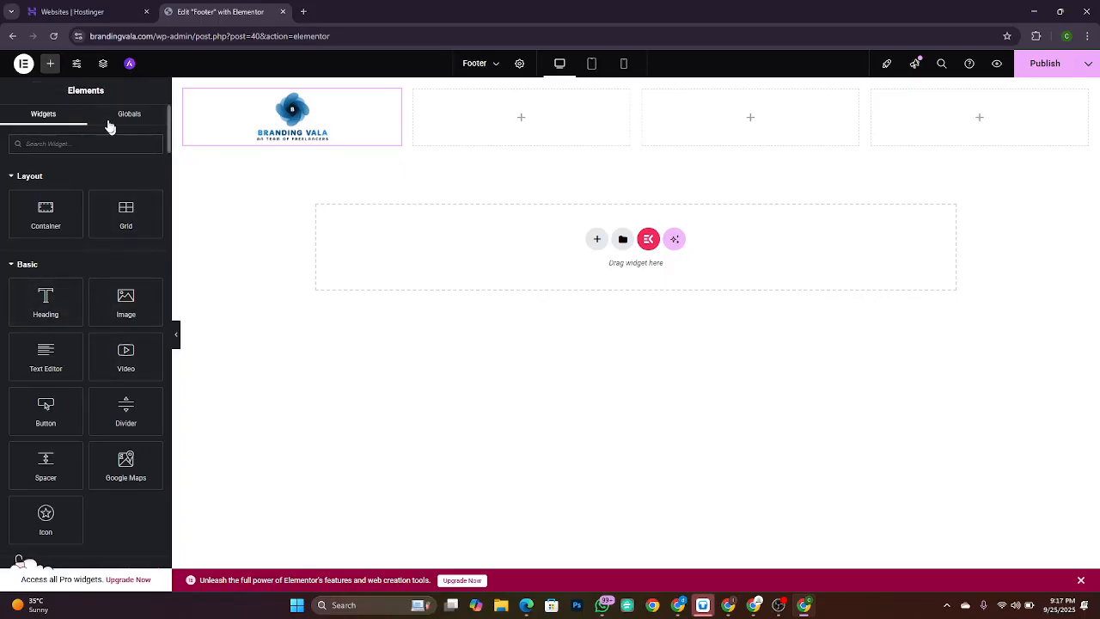
left_click(107, 143)
type("socia")
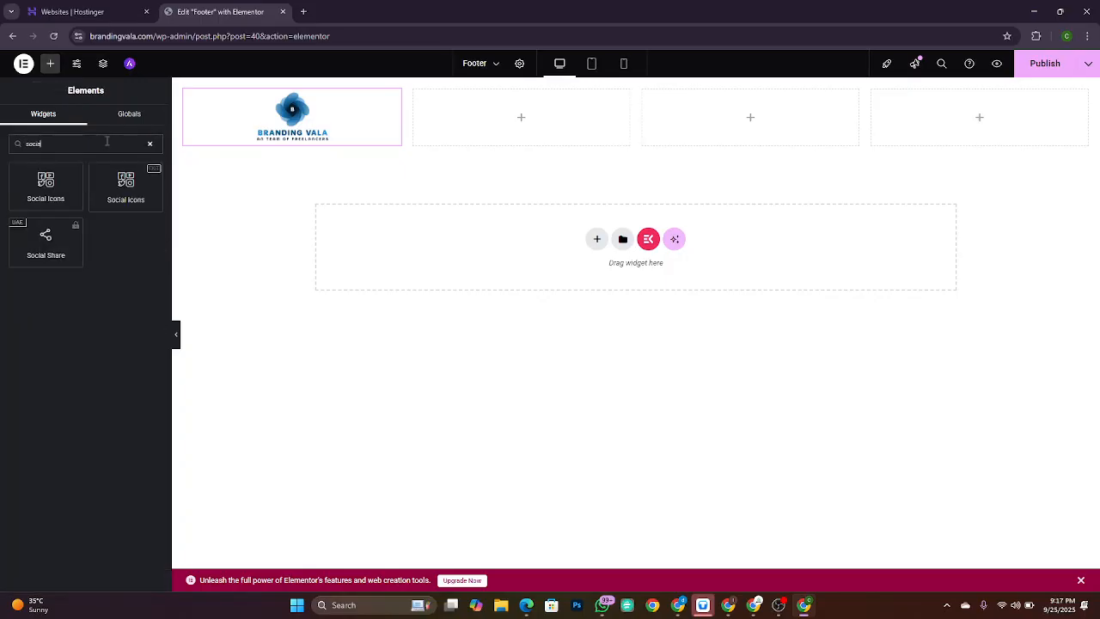
type("l")
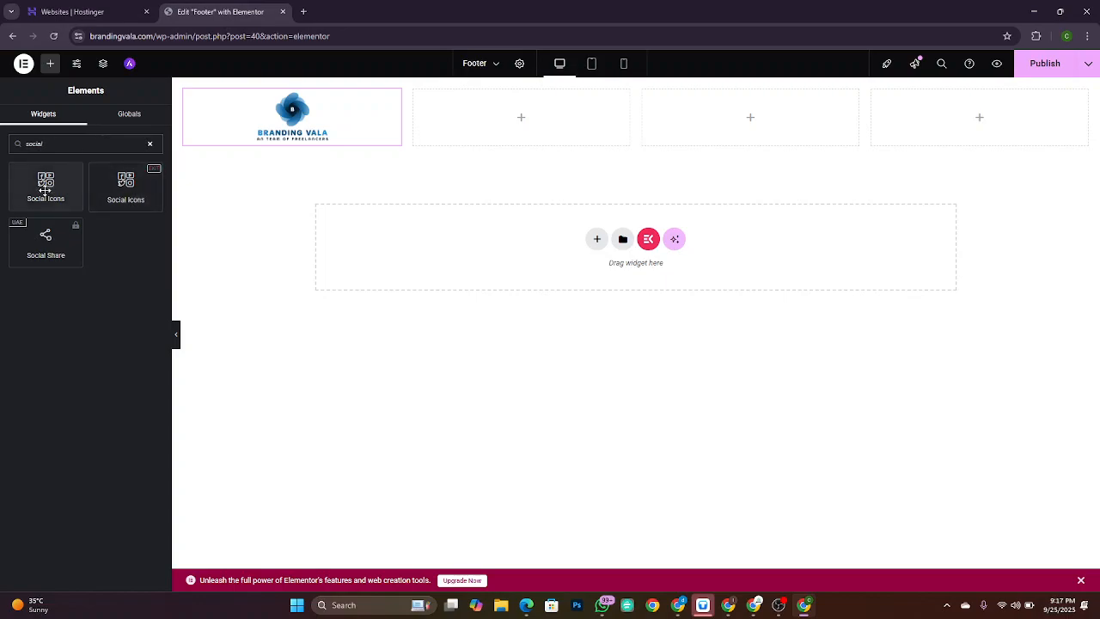
left_click_drag(129, 186, 533, 112)
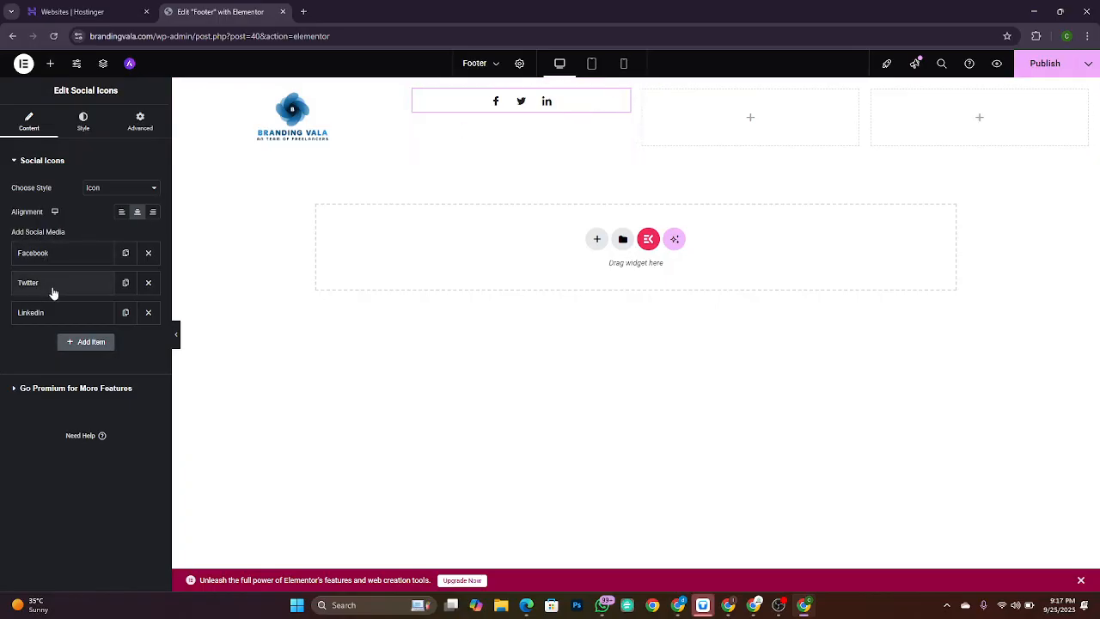
key("ctrl+plus")
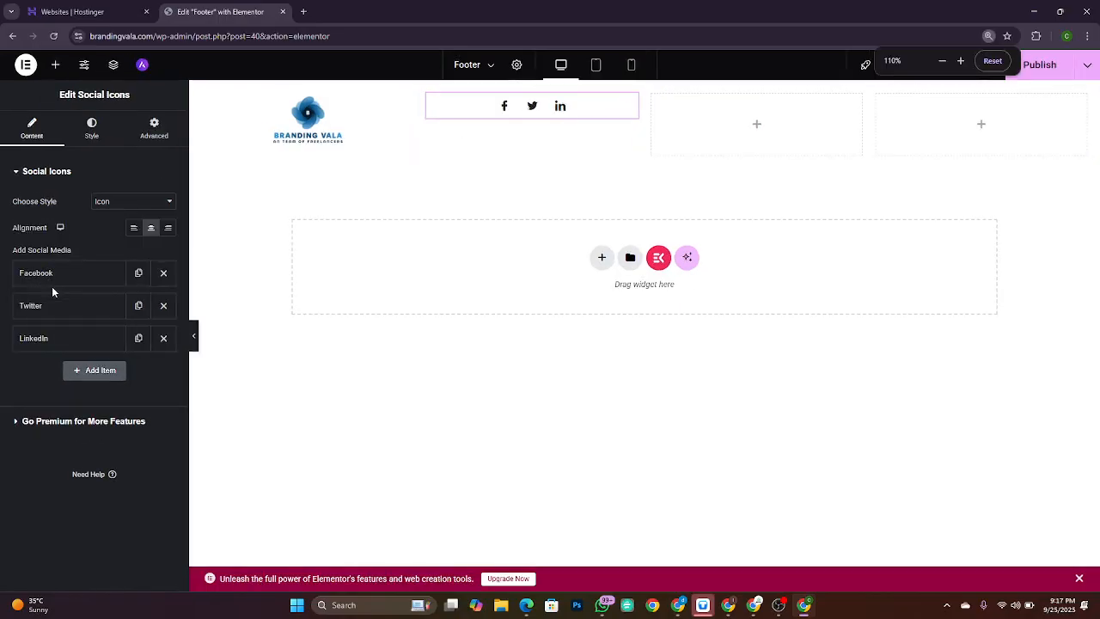
key("ctrl+plus")
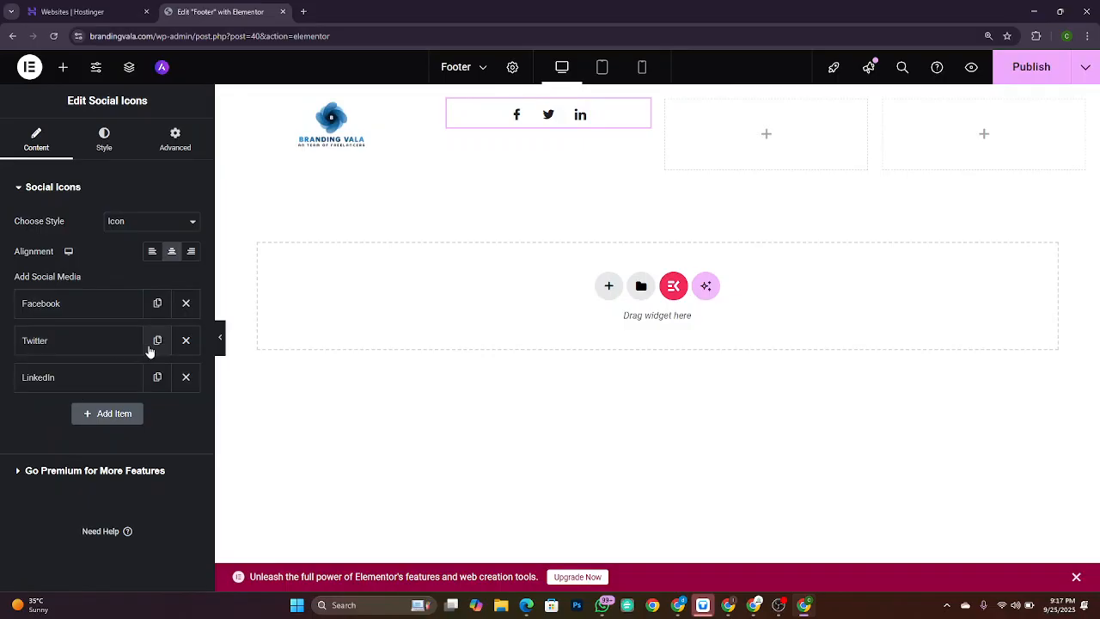
key("alt+Tab")
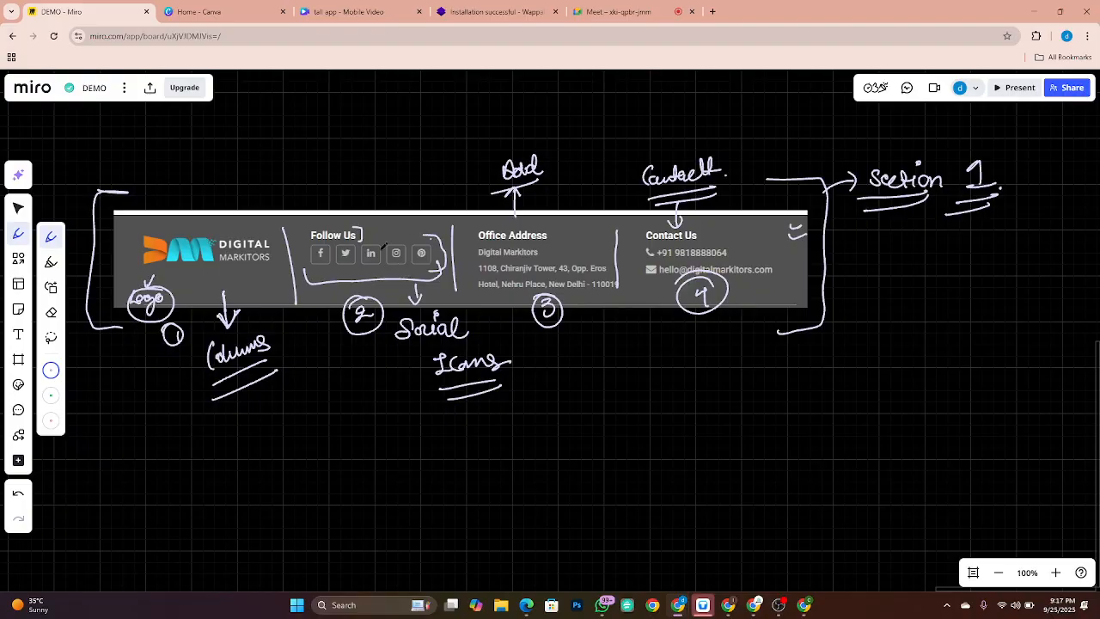
key("alt+Tab")
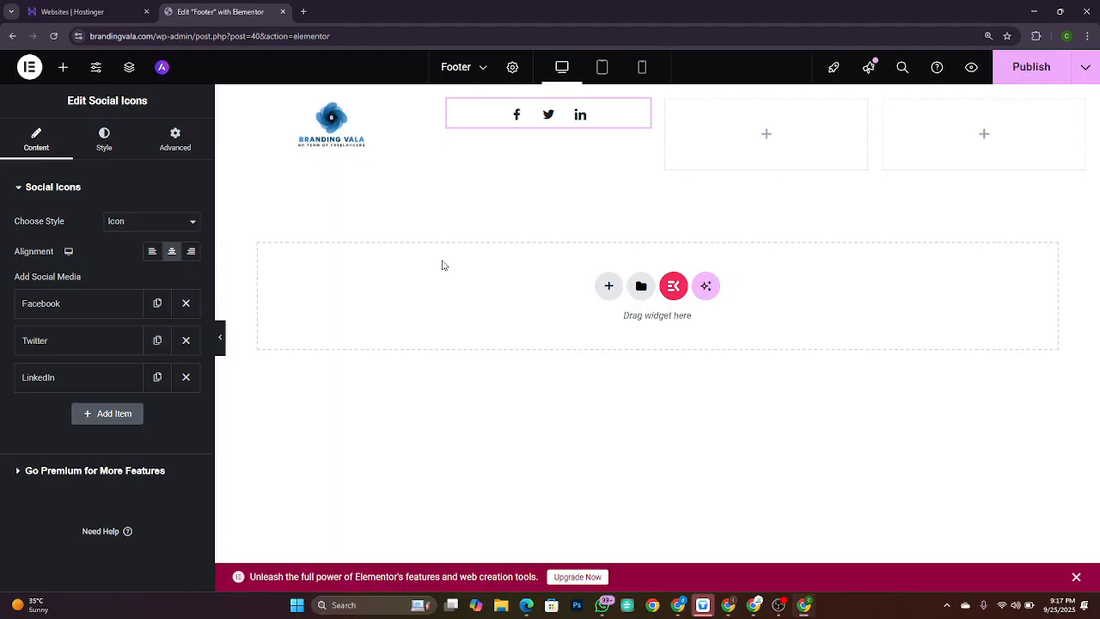
Step: Add a fourth social icon set to Instagram
left_click(109, 414)
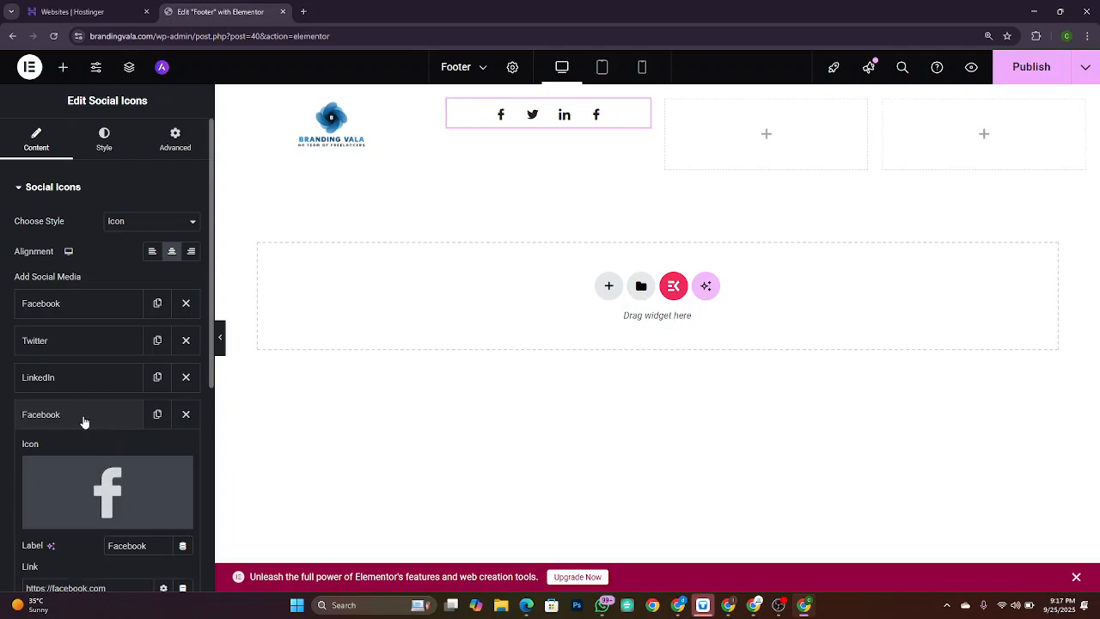
left_click(82, 416)
scroll(130, 432, "down", 1)
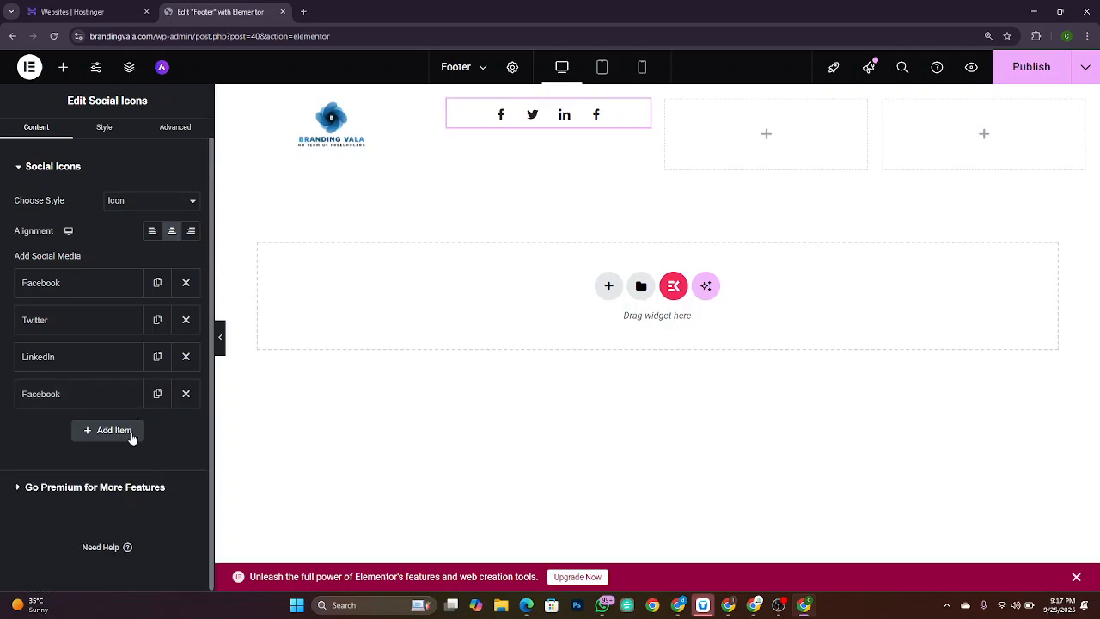
left_click(81, 396)
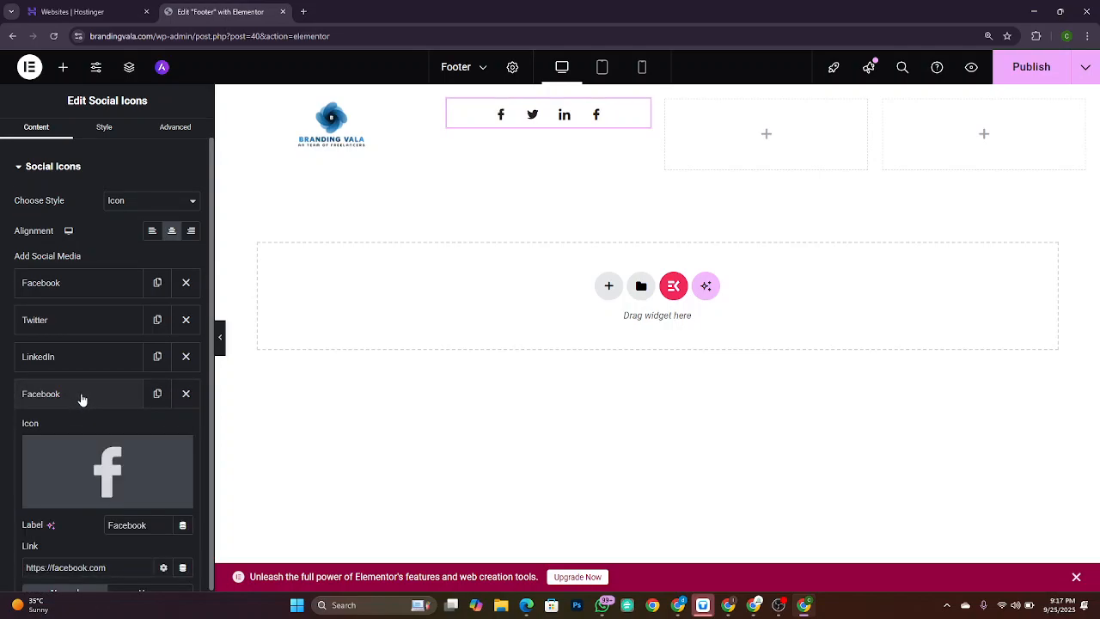
mouse_move(122, 491)
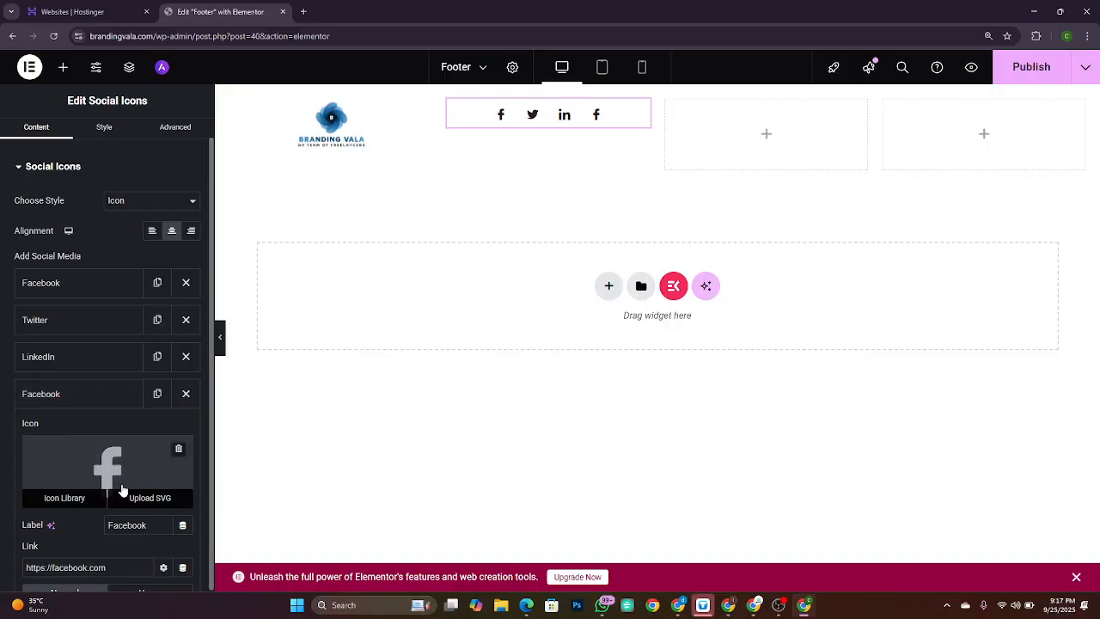
left_click(64, 499)
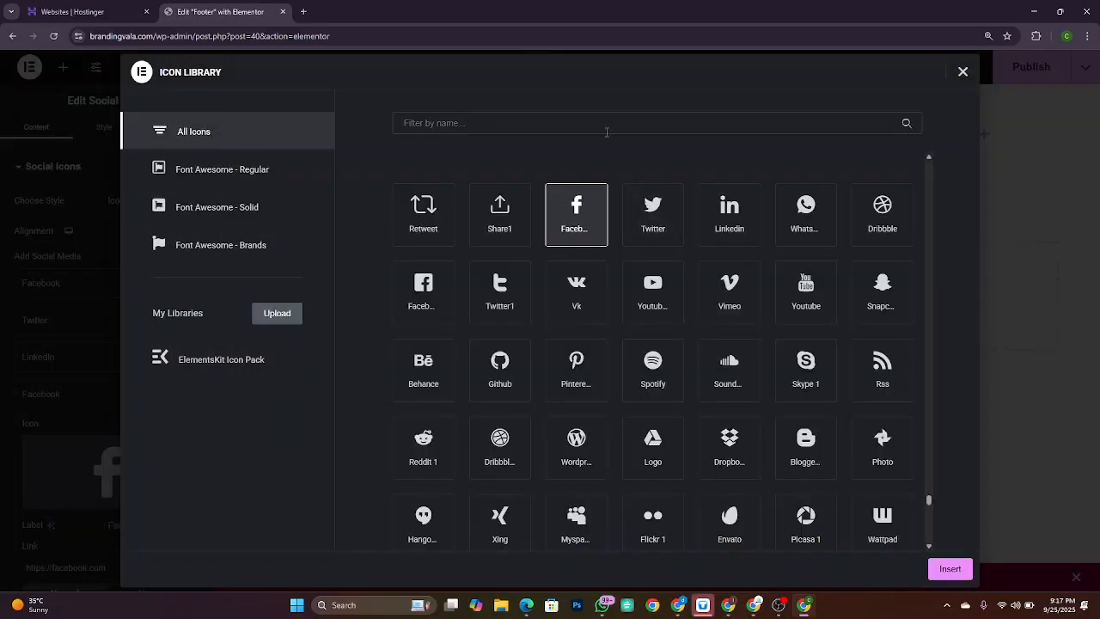
left_click(605, 129)
type("ins")
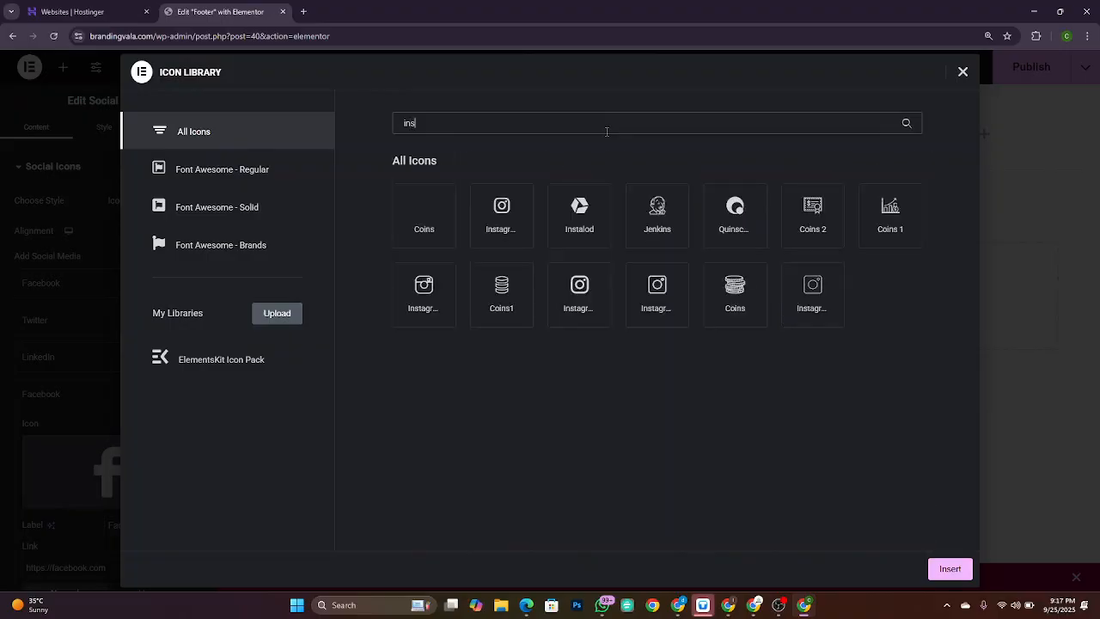
left_click(501, 227)
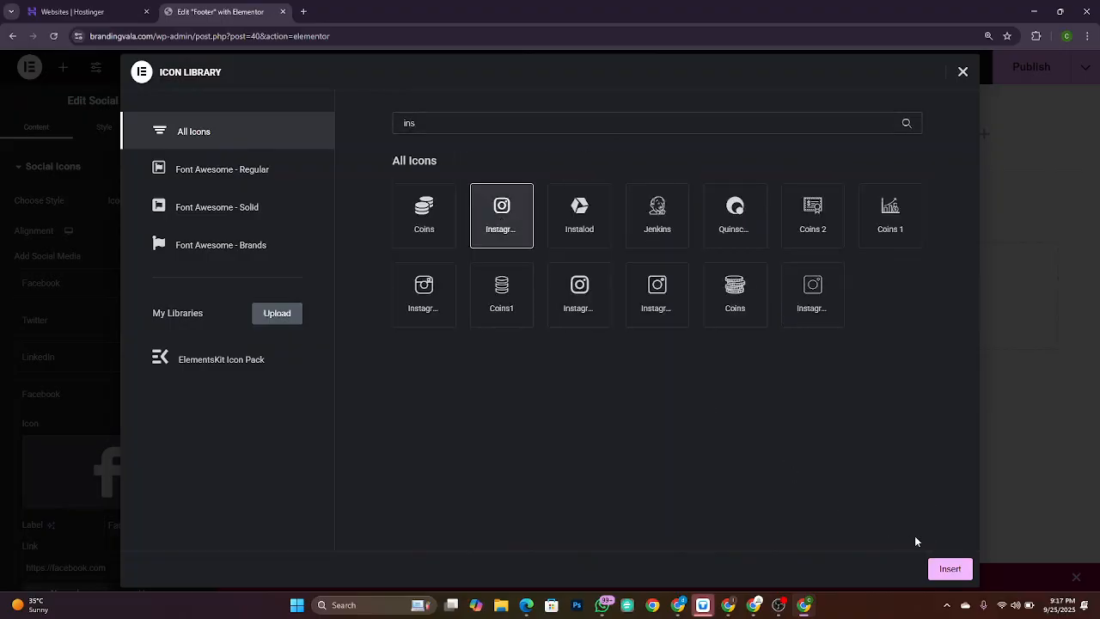
left_click(950, 569)
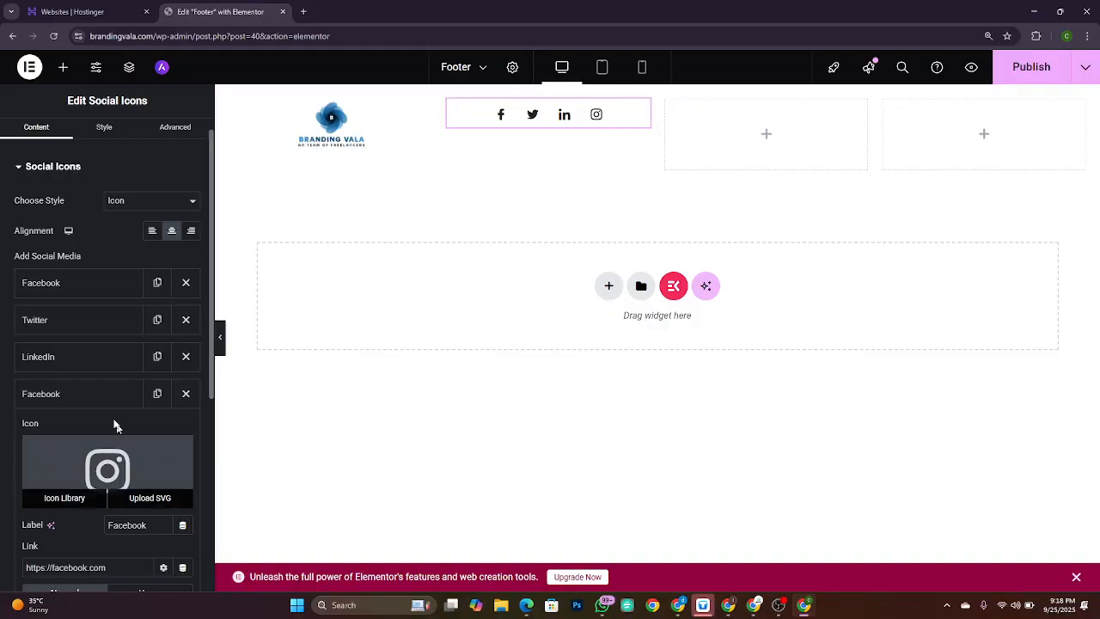
Step: Add a fifth social icon using the Pinterest icon from the Icon Library
scroll(84, 453, "down", 4)
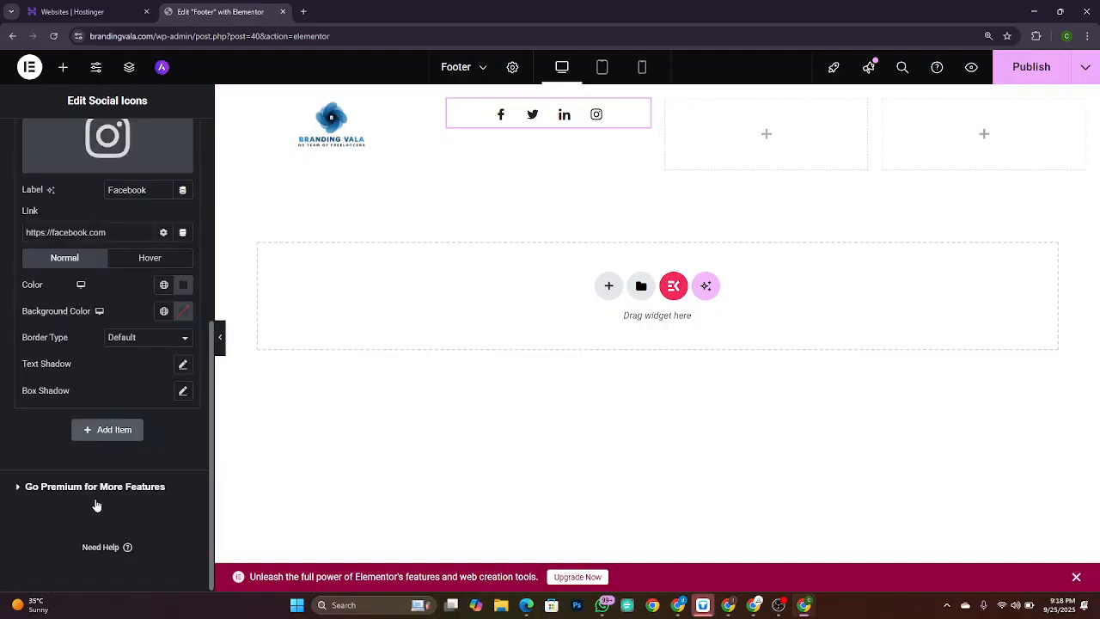
left_click(114, 431)
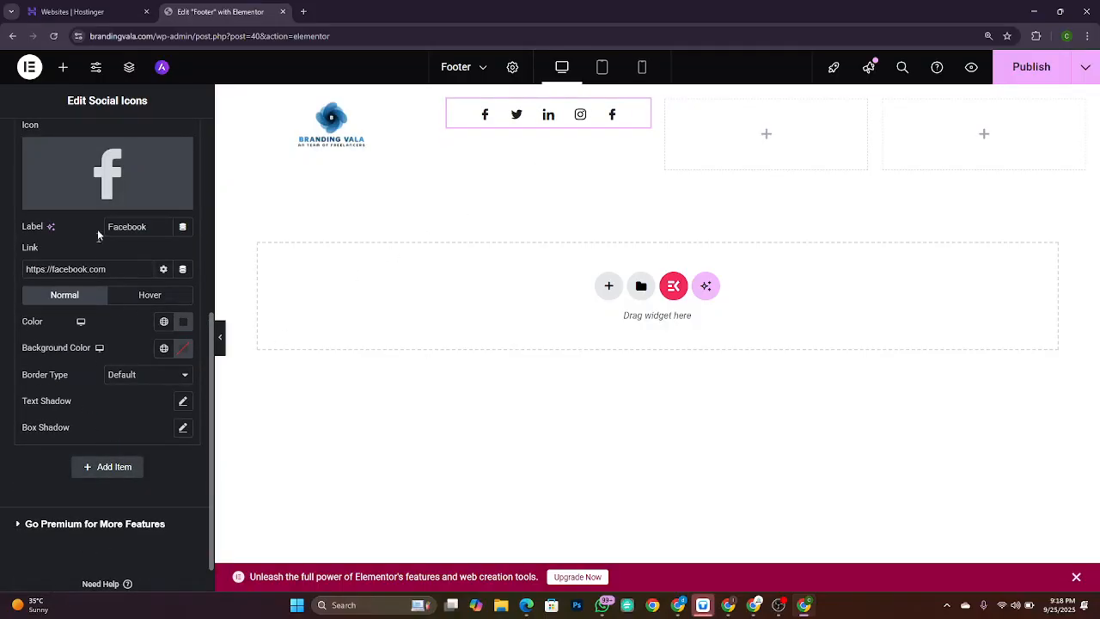
left_click(81, 201)
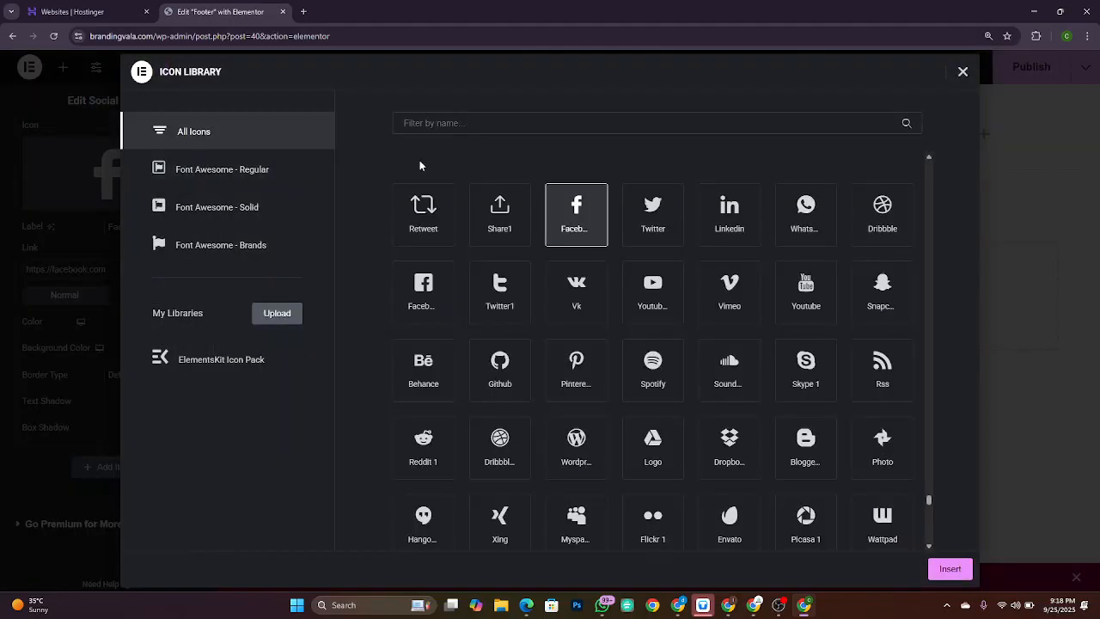
left_click(474, 126)
type("pin")
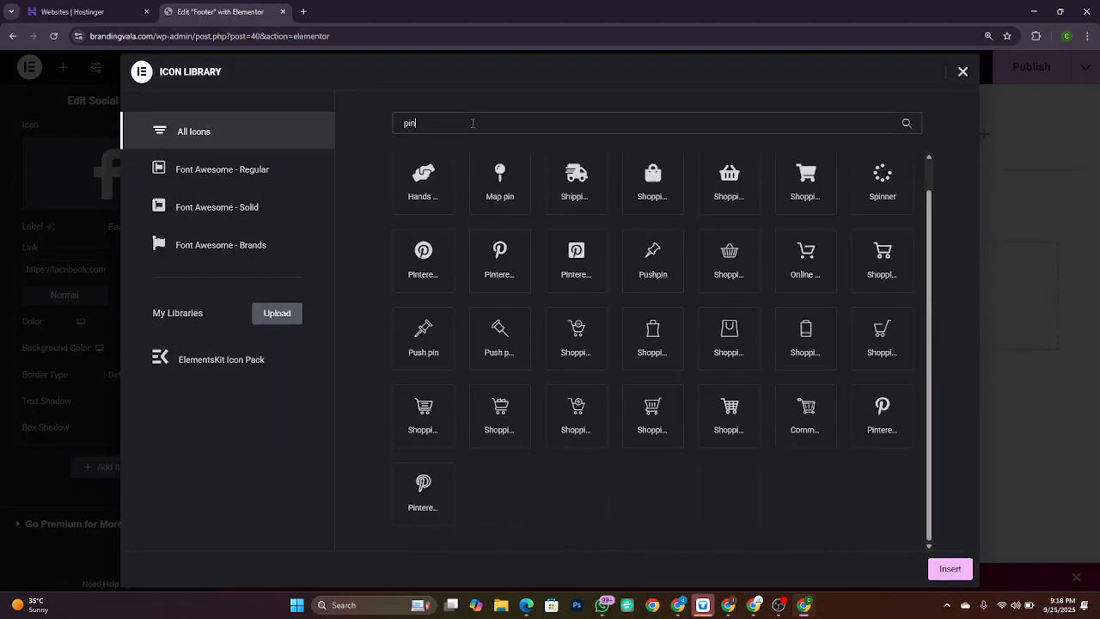
left_click(433, 260)
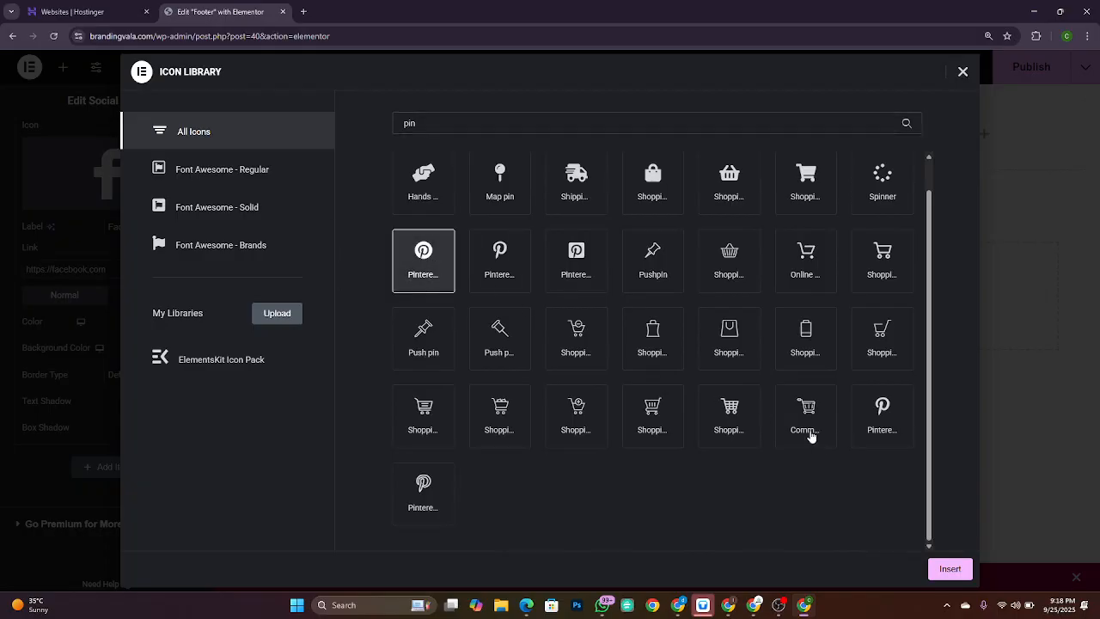
left_click(950, 571)
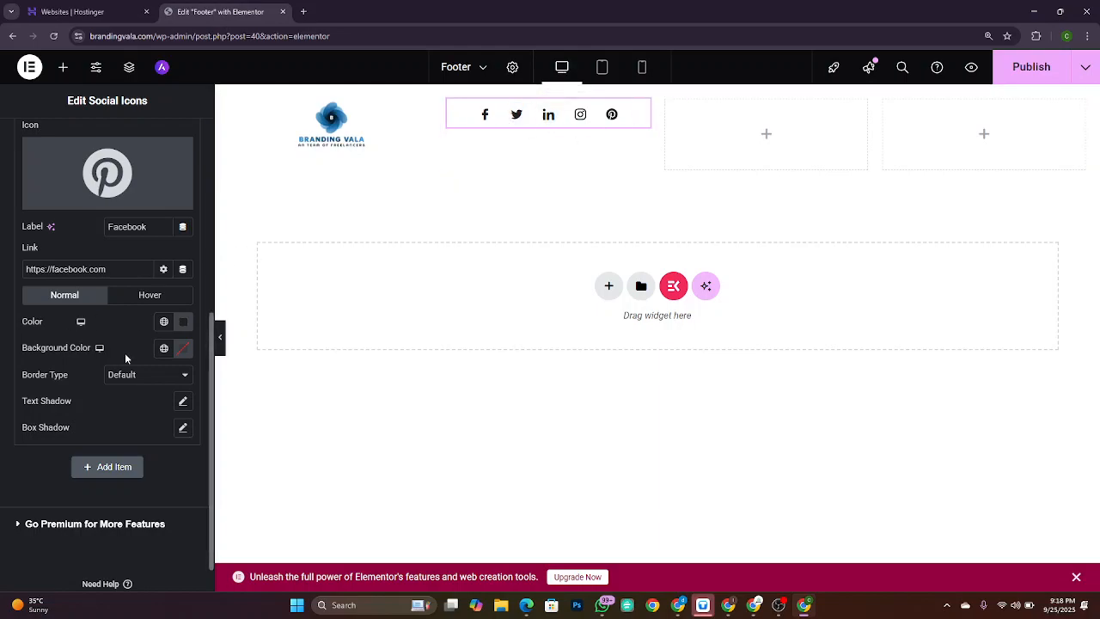
scroll(126, 358, "up", 3)
scroll(126, 359, "up", 3)
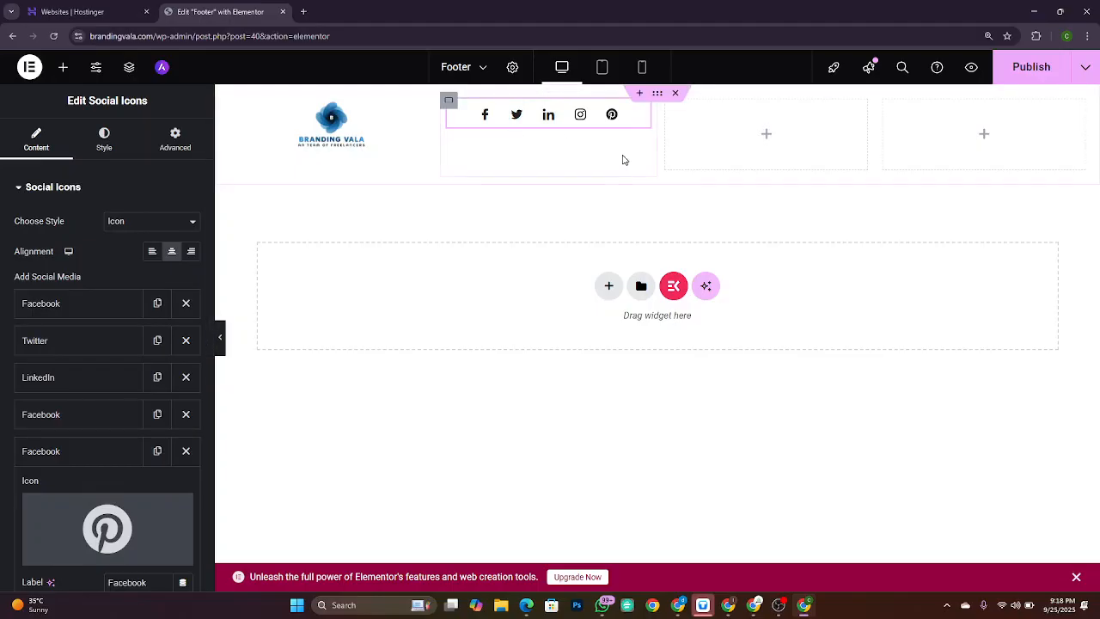
key("alt+Tab")
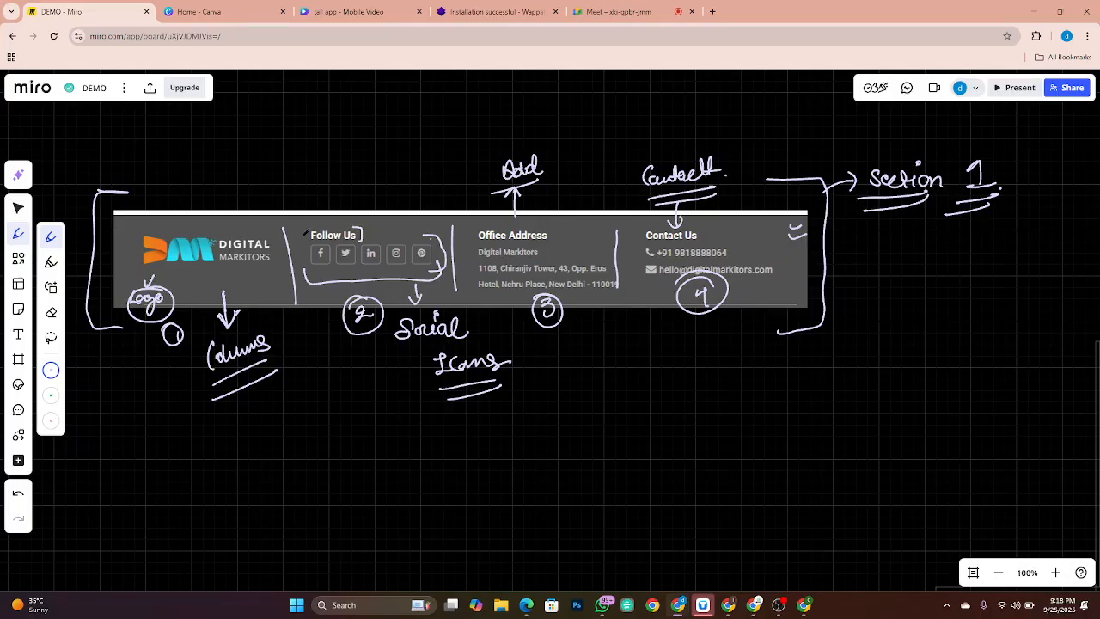
key("alt+Tab")
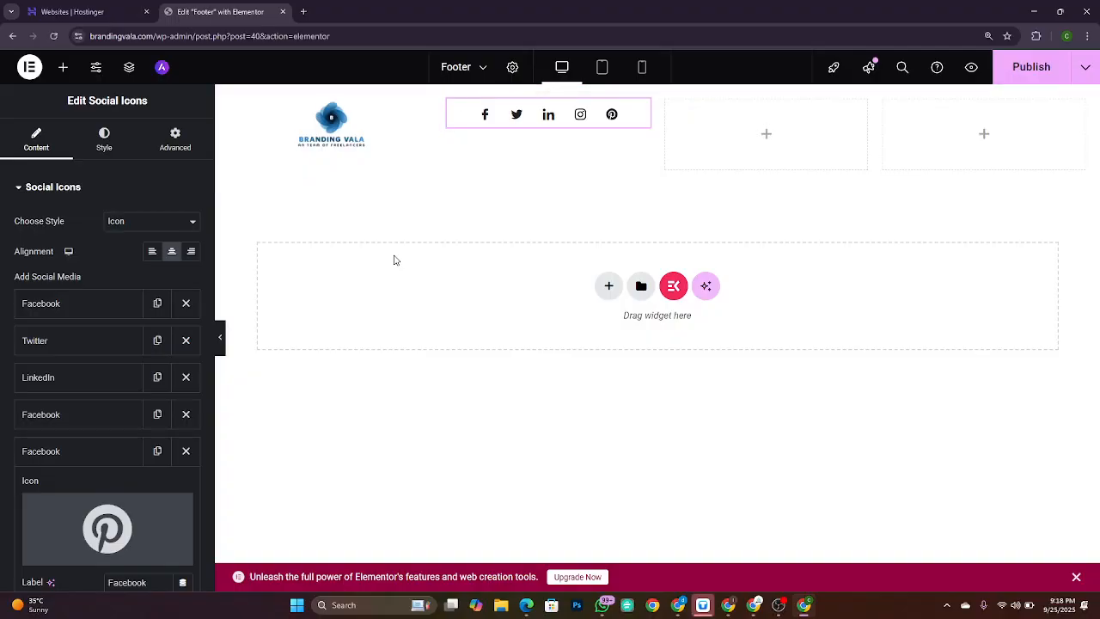
Step: Place a Text Editor widget above the social icons and replace its placeholder with 'Follow Us'
left_click(62, 69)
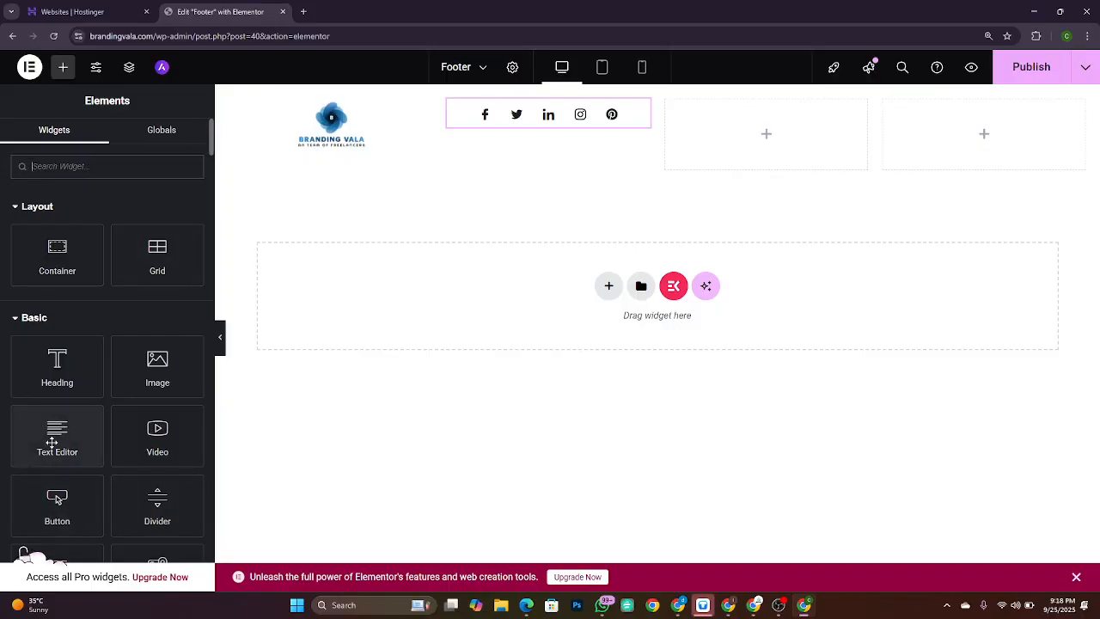
left_click_drag(52, 443, 505, 108)
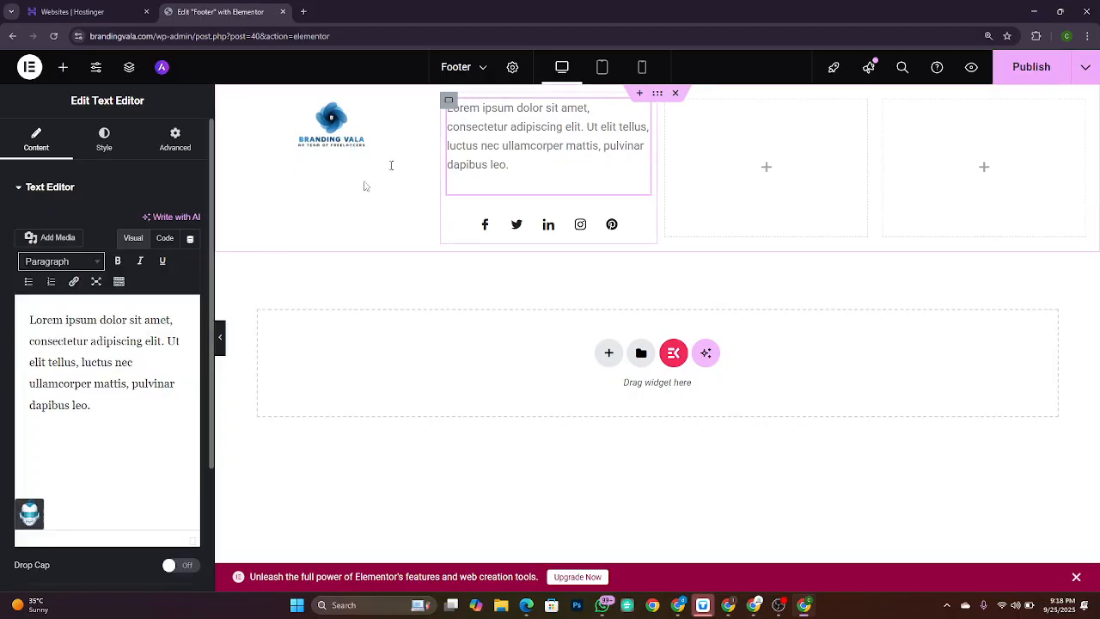
left_click(97, 398)
key("ctrl+a")
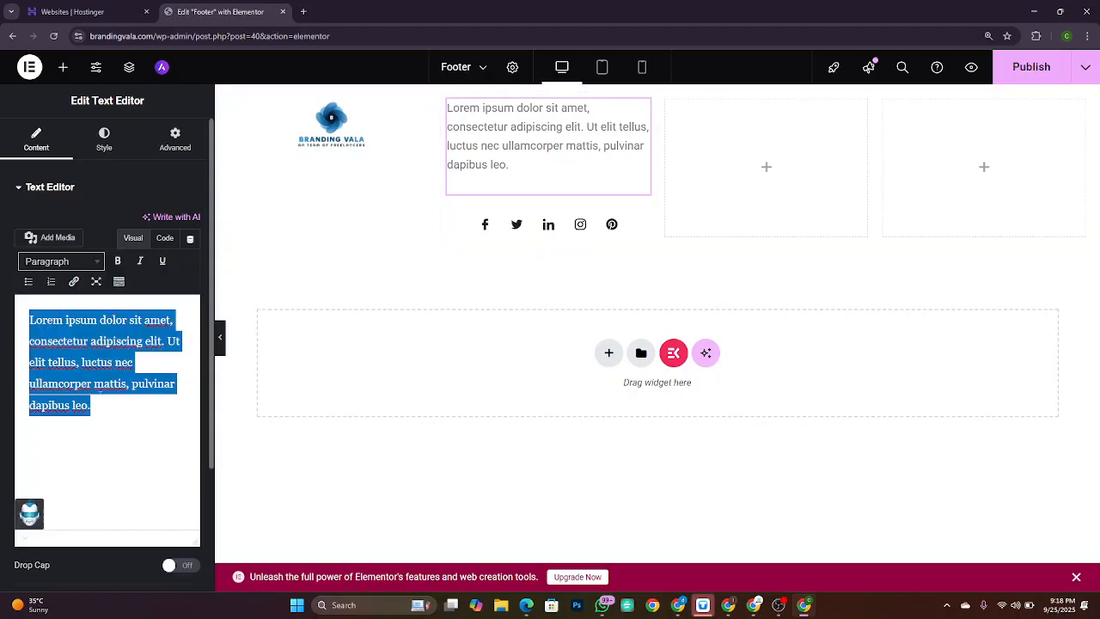
key("BackSpace")
type("Follow Us")
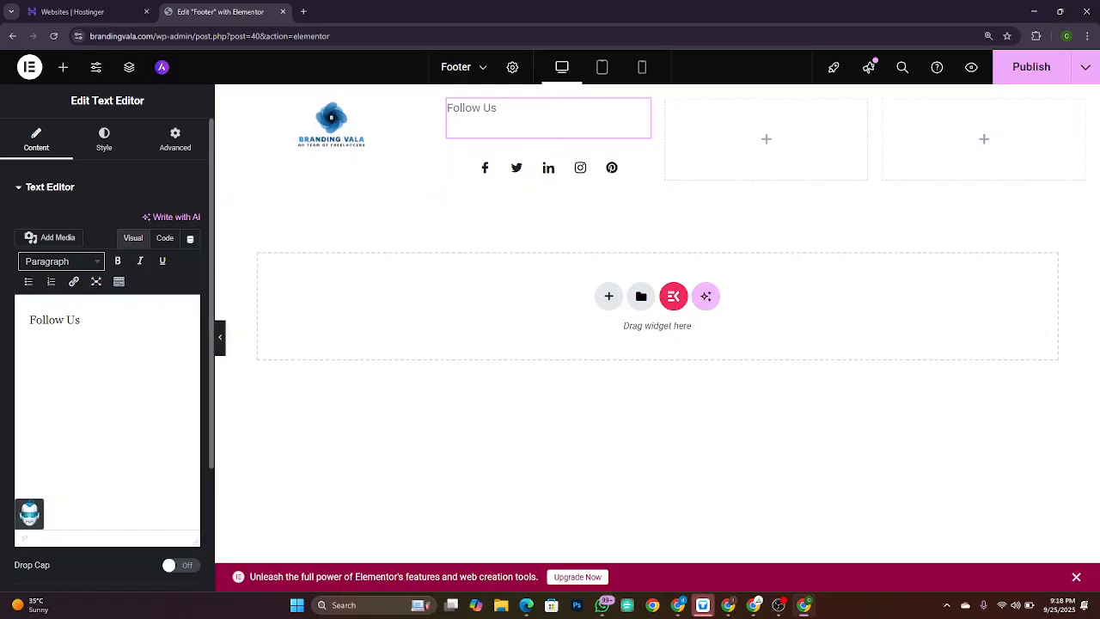
Step: Make 'Follow Us' a Heading 6 with left alignment
left_click(86, 262)
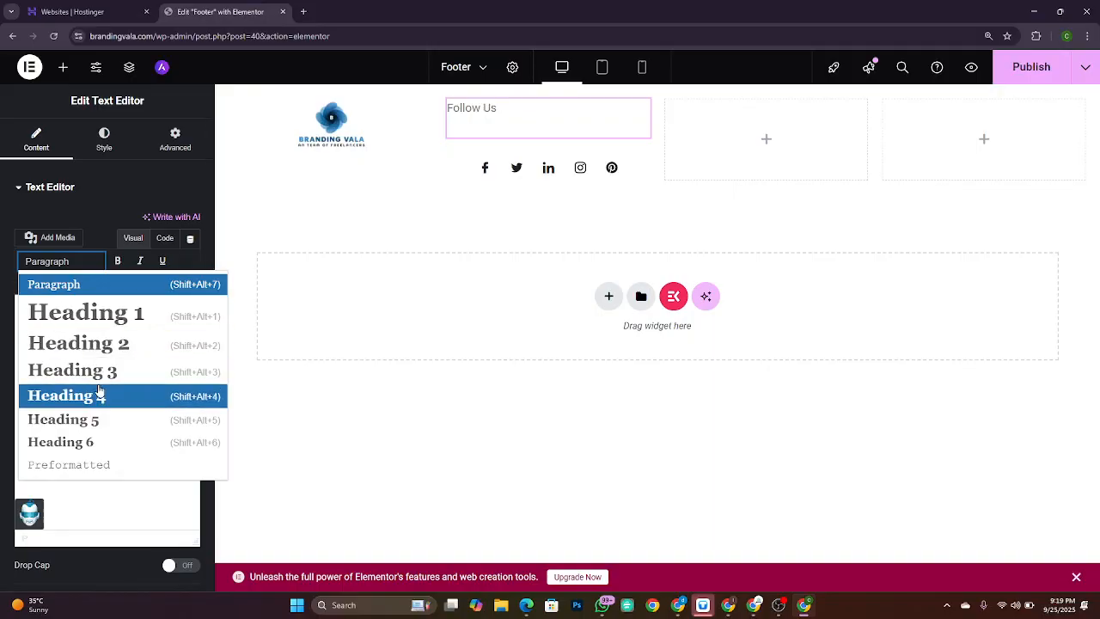
left_click(105, 443)
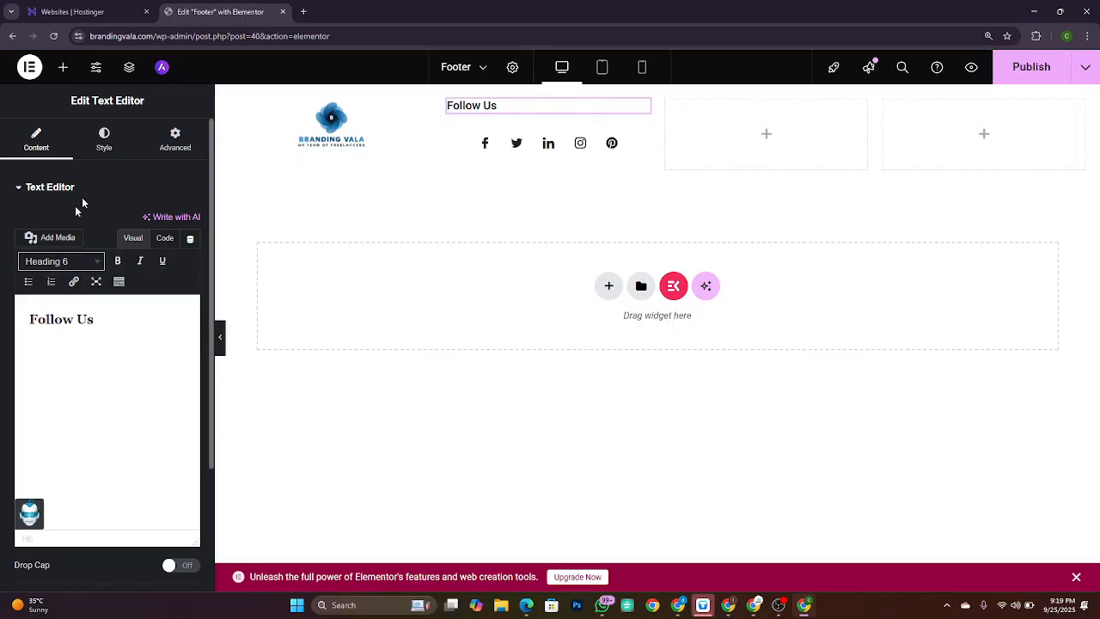
left_click(104, 139)
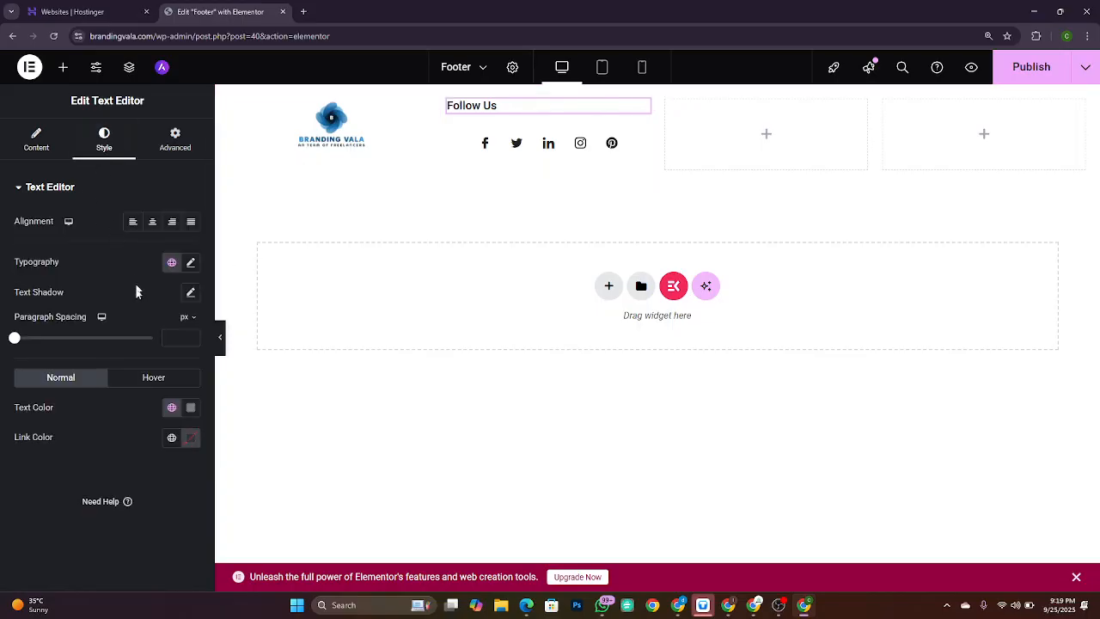
left_click(154, 227)
left_click(189, 225)
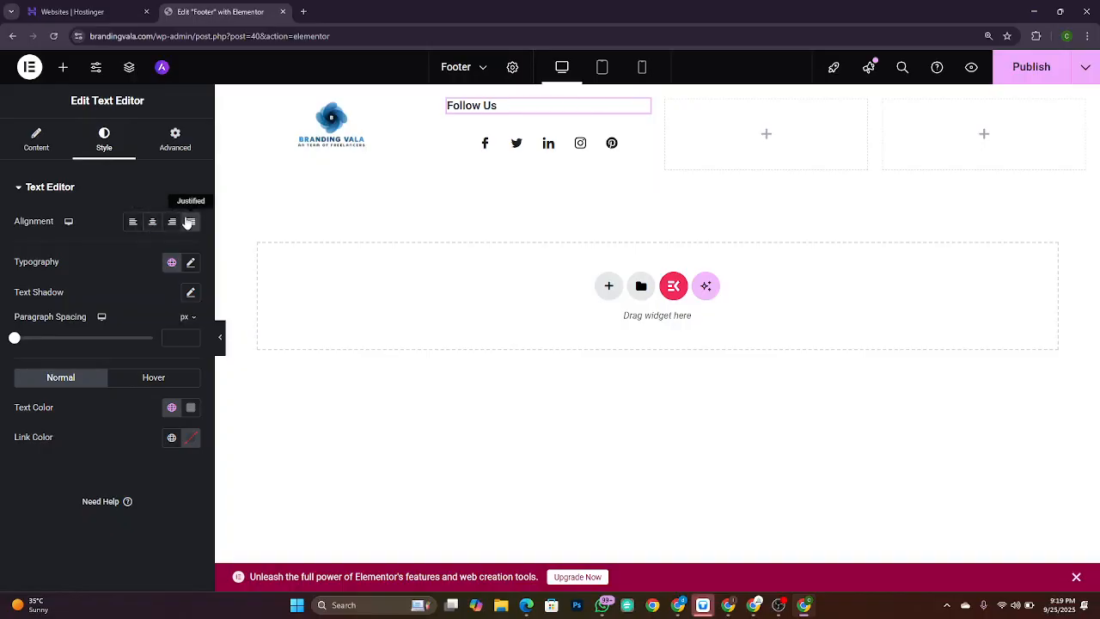
left_click(134, 225)
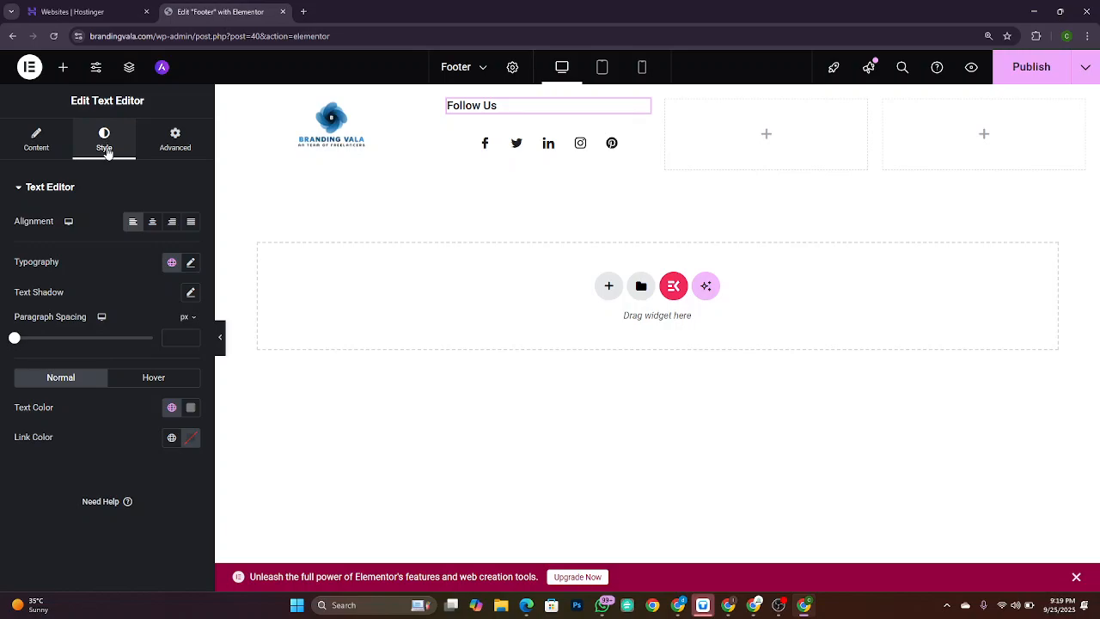
Step: Keep the heading's font Roboto and set its weight to 500 (Medium)
left_click(190, 263)
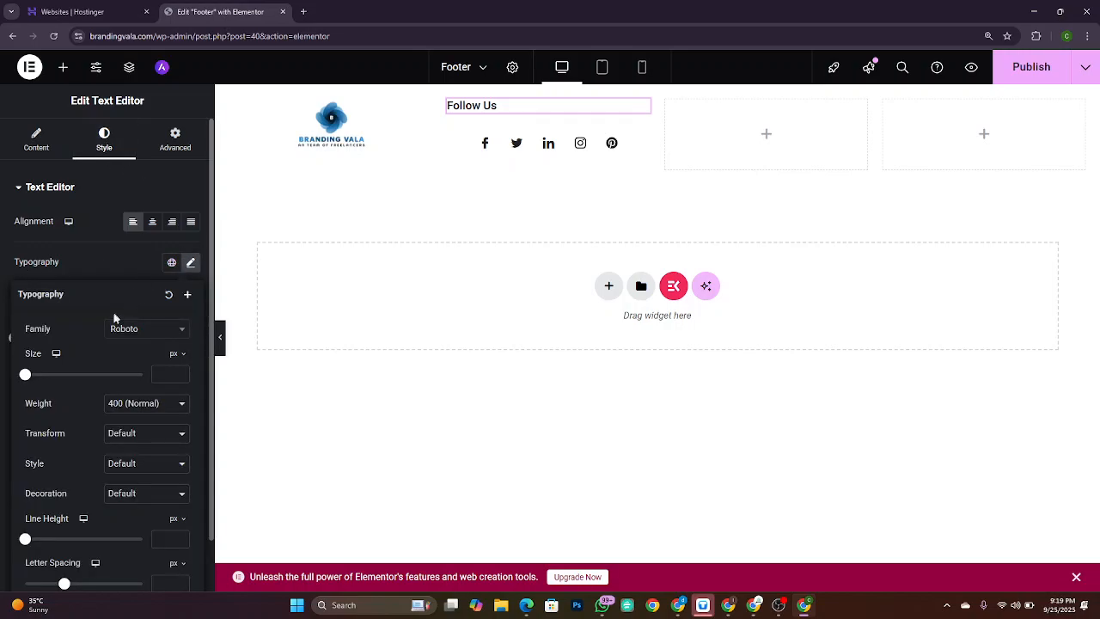
left_click(122, 335)
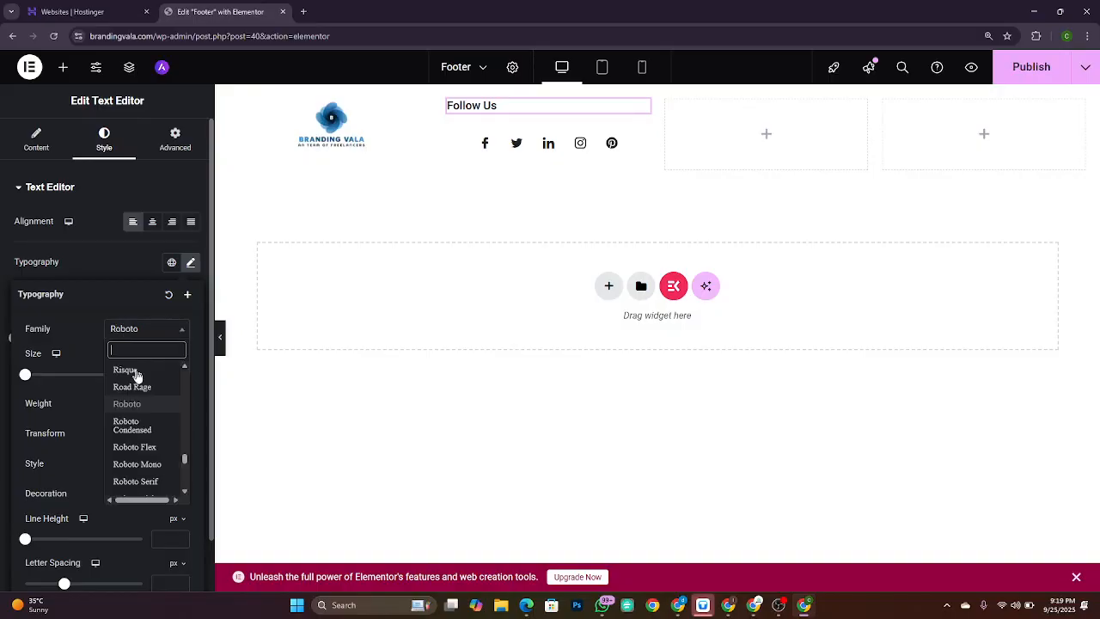
scroll(147, 421, "up", 10)
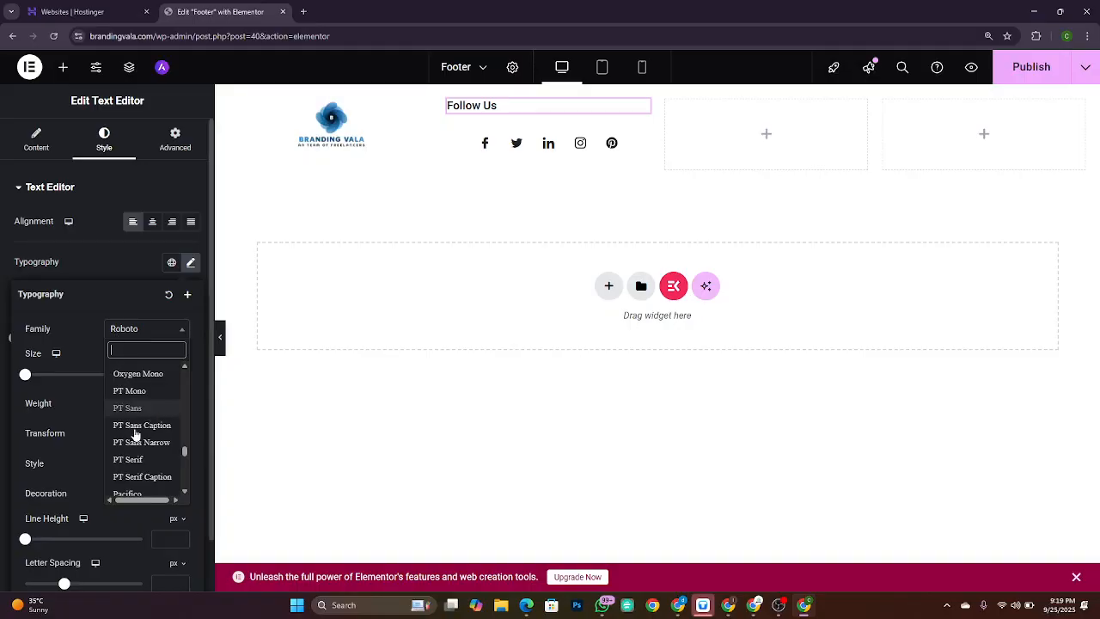
scroll(146, 425, "down", 10)
scroll(135, 435, "down", 20)
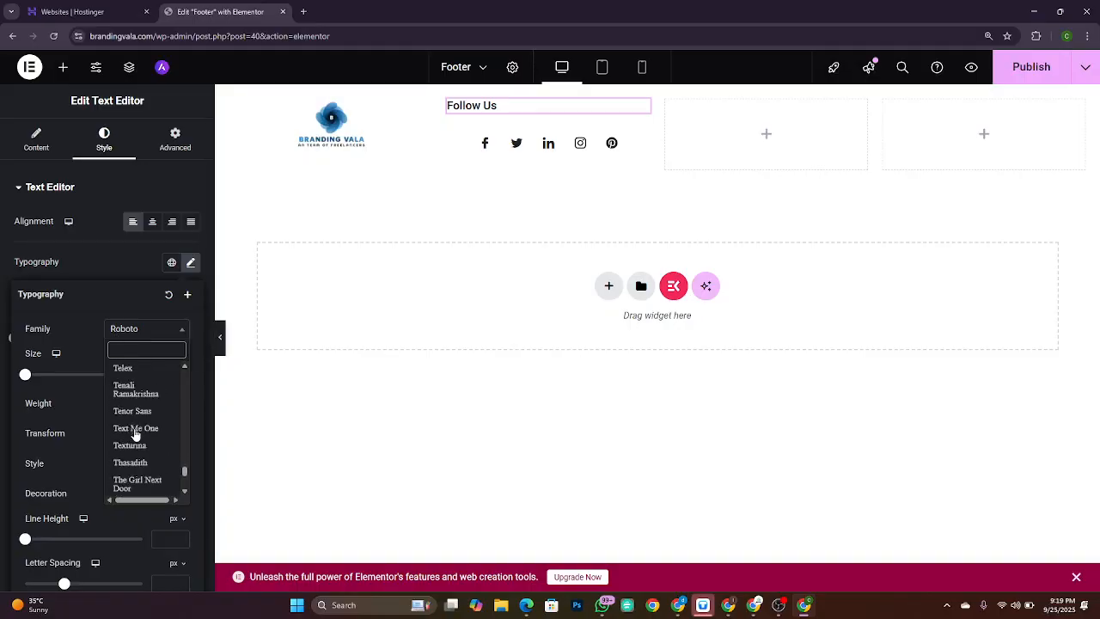
left_click(71, 339)
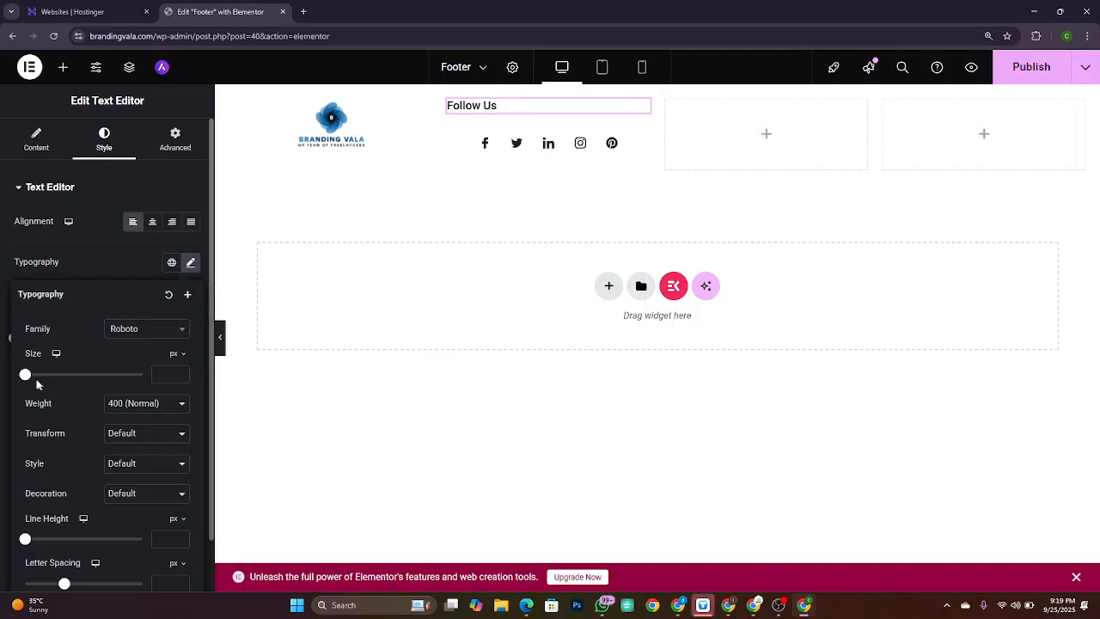
left_click_drag(30, 380, 4, 384)
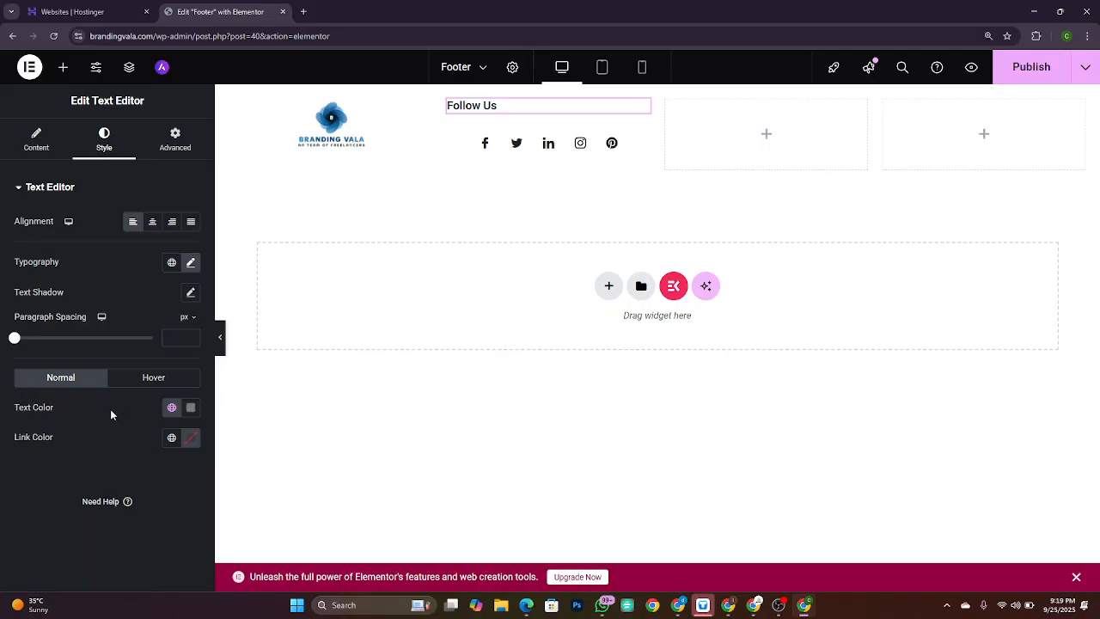
left_click(189, 262)
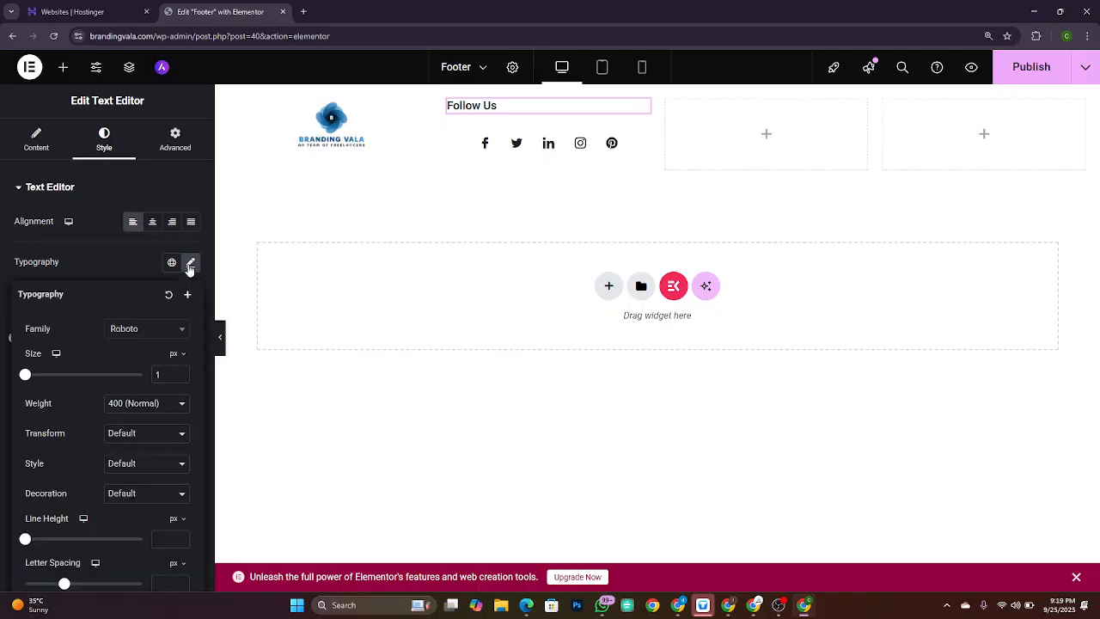
left_click(143, 407)
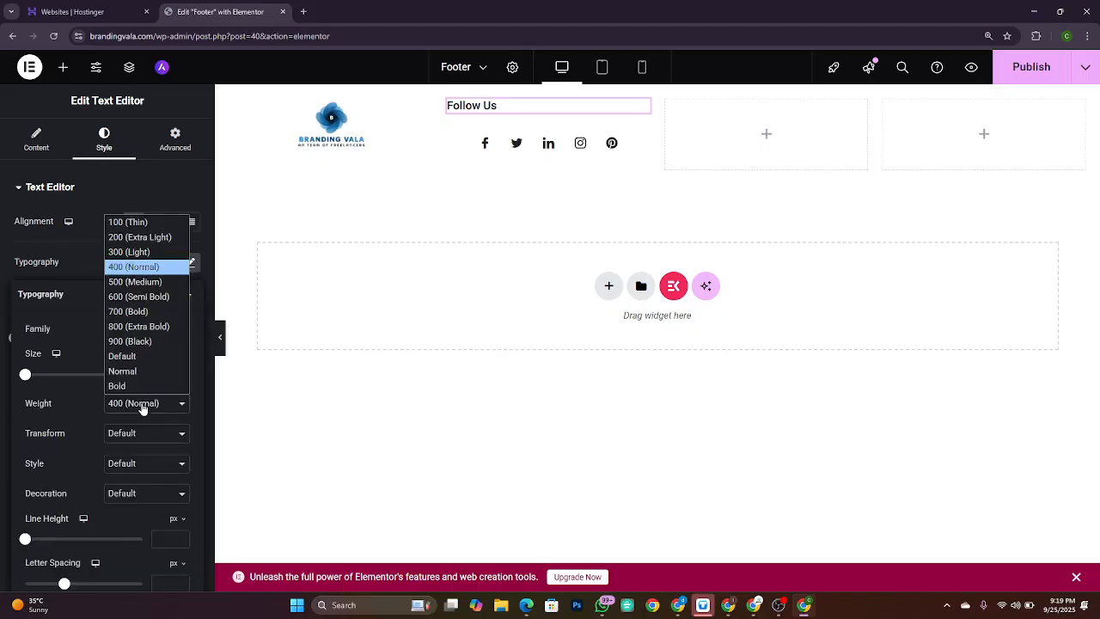
left_click(157, 296)
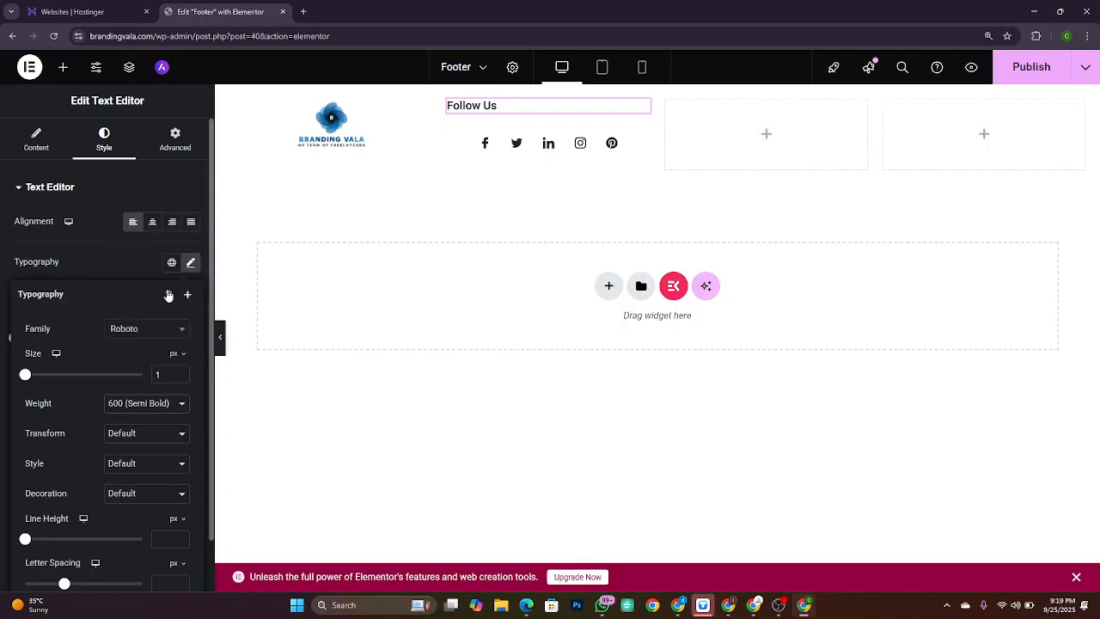
left_click(155, 406)
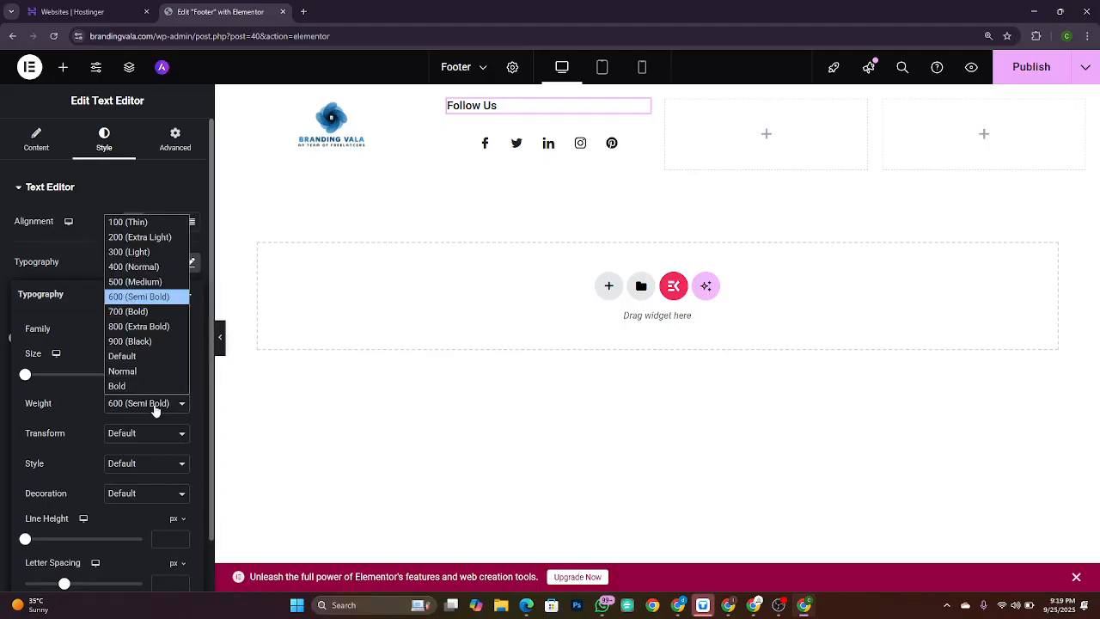
left_click(151, 282)
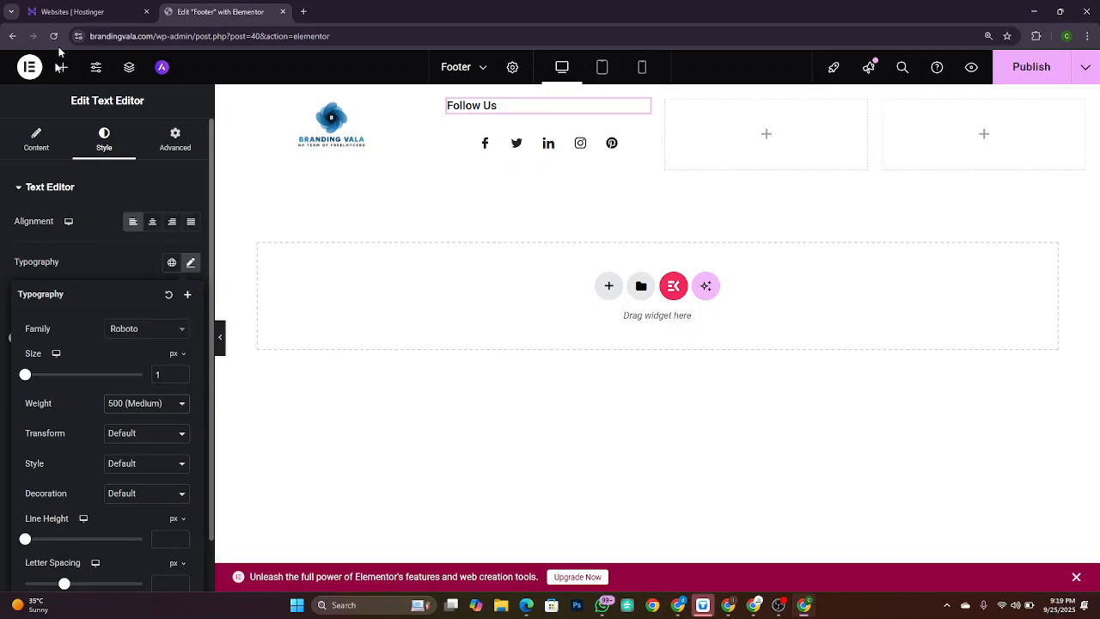
left_click(49, 133)
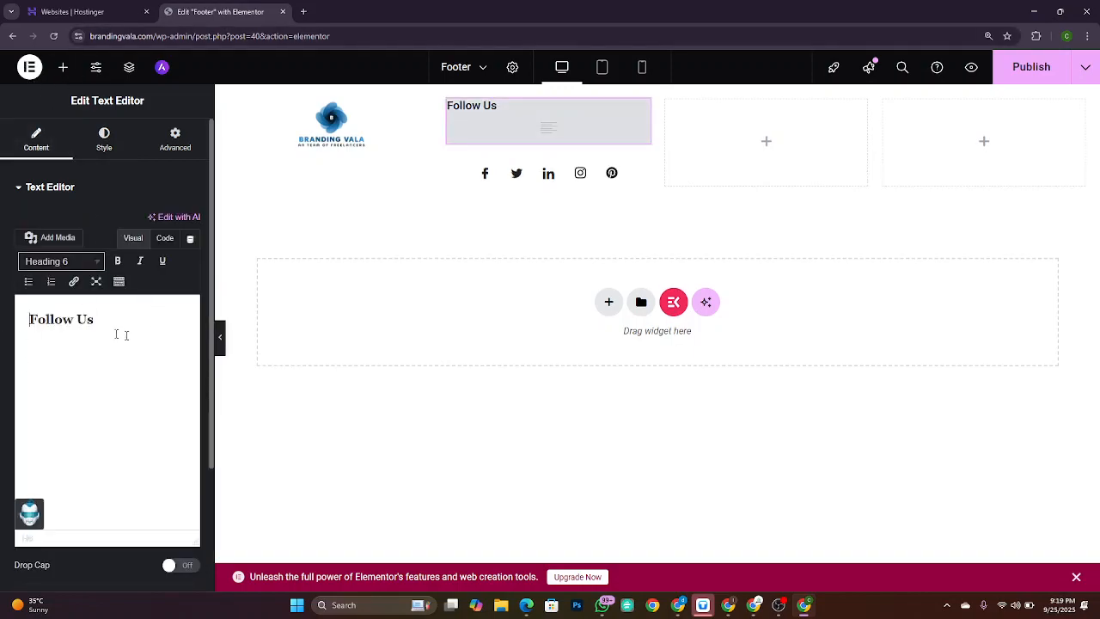
Step: In the fullscreen text editor, make 'Follow Us' bold, leaving italic and underline off
left_click(95, 282)
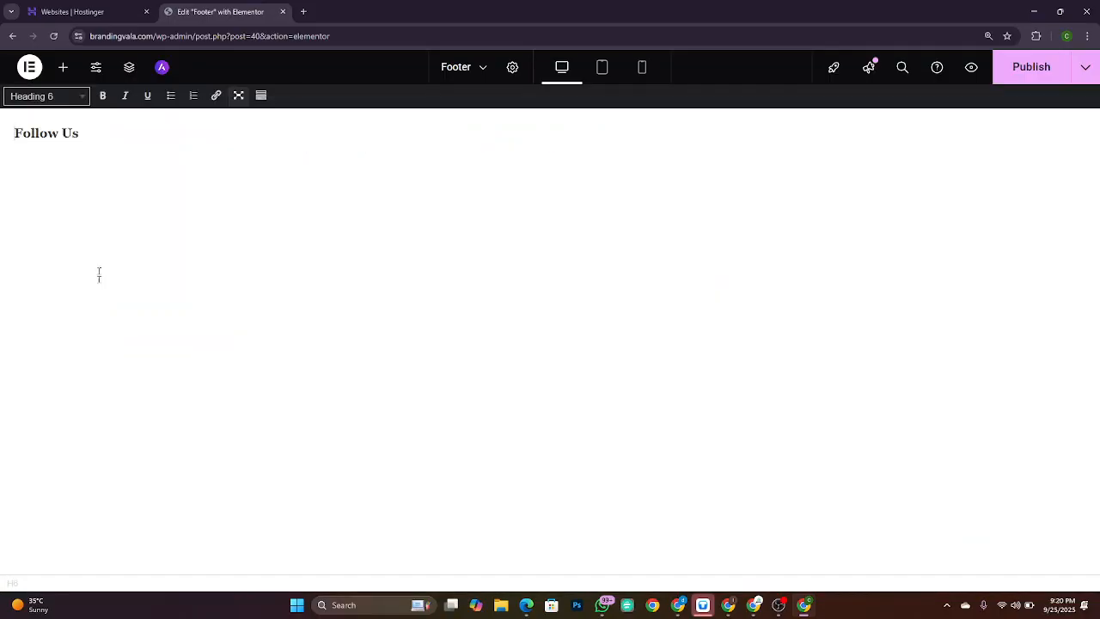
left_click(261, 97)
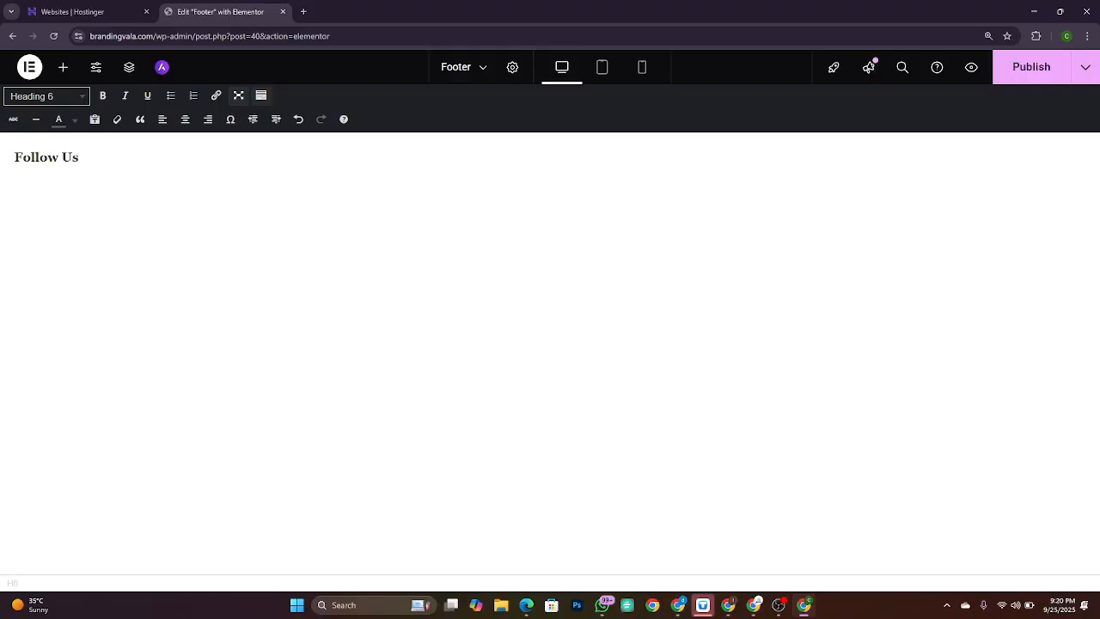
triple_click(60, 157)
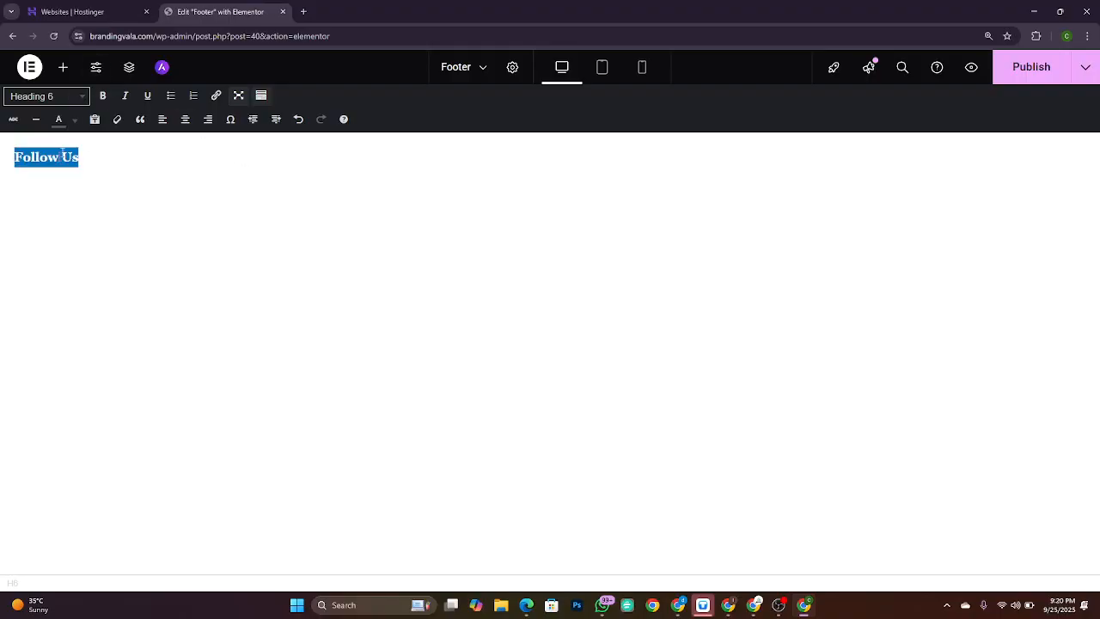
left_click(106, 98)
left_click(127, 99)
left_click(126, 99)
left_click(127, 100)
left_click(126, 100)
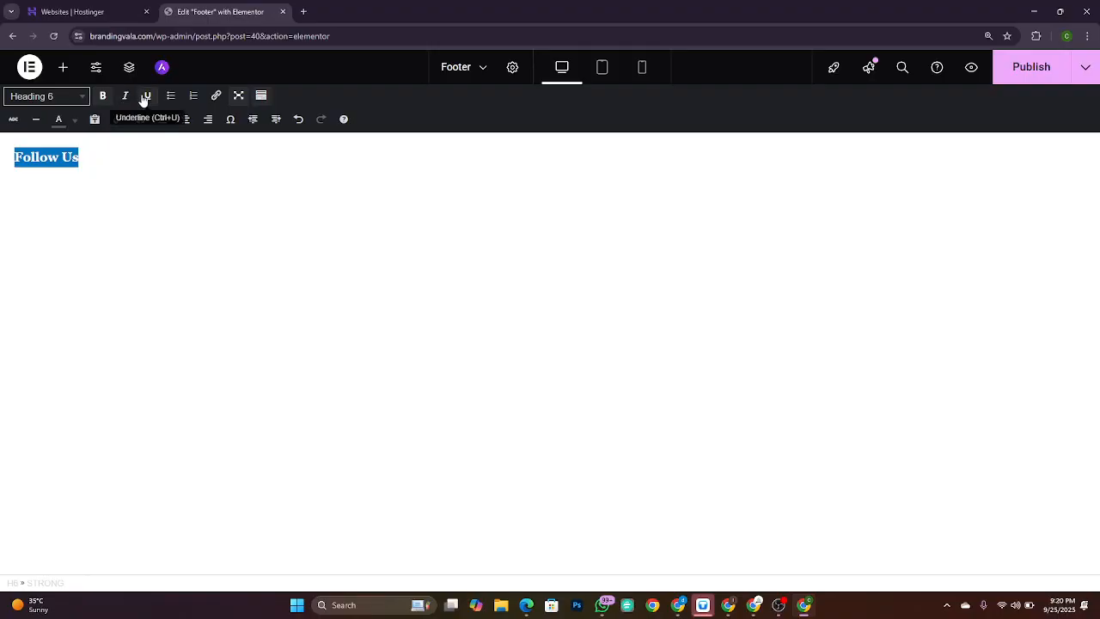
left_click(146, 98)
left_click(145, 98)
key("ctrl+t")
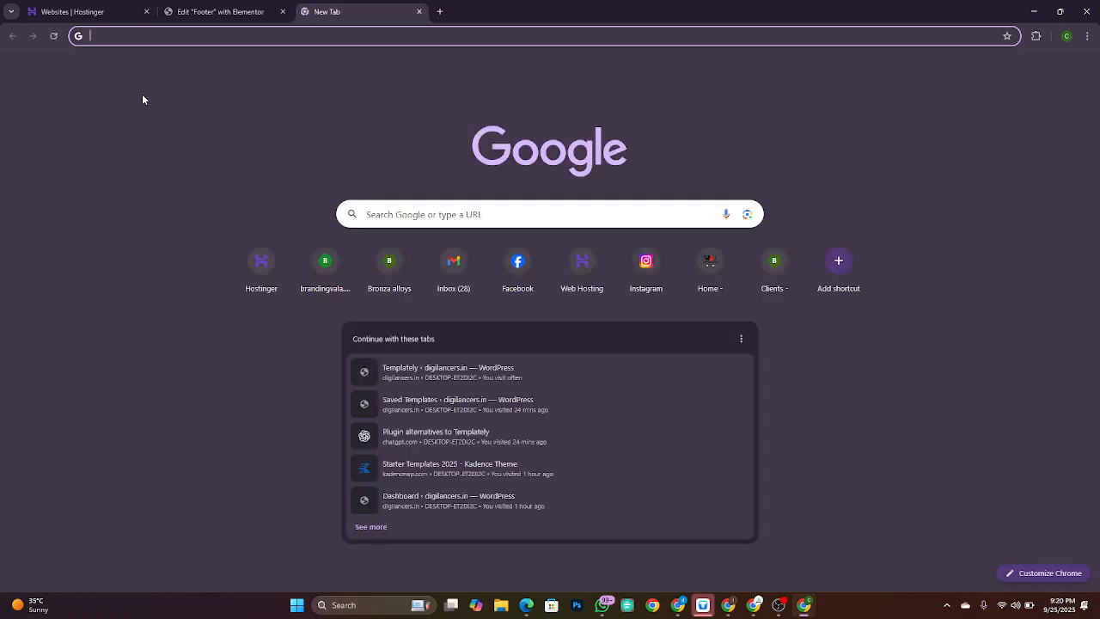
Step: Search 'about digital marketing' and open the Wikipedia Digital marketing article
type("about sdii")
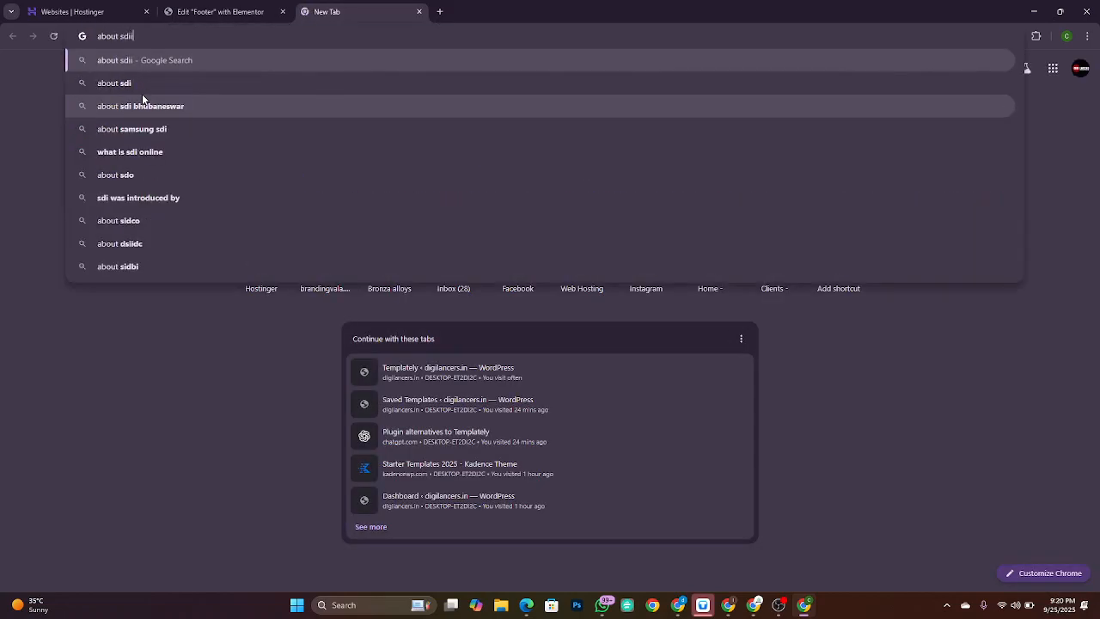
key("BackSpace")
key("BackSpace")
key("BackSpace")
key("BackSpace")
type("digit")
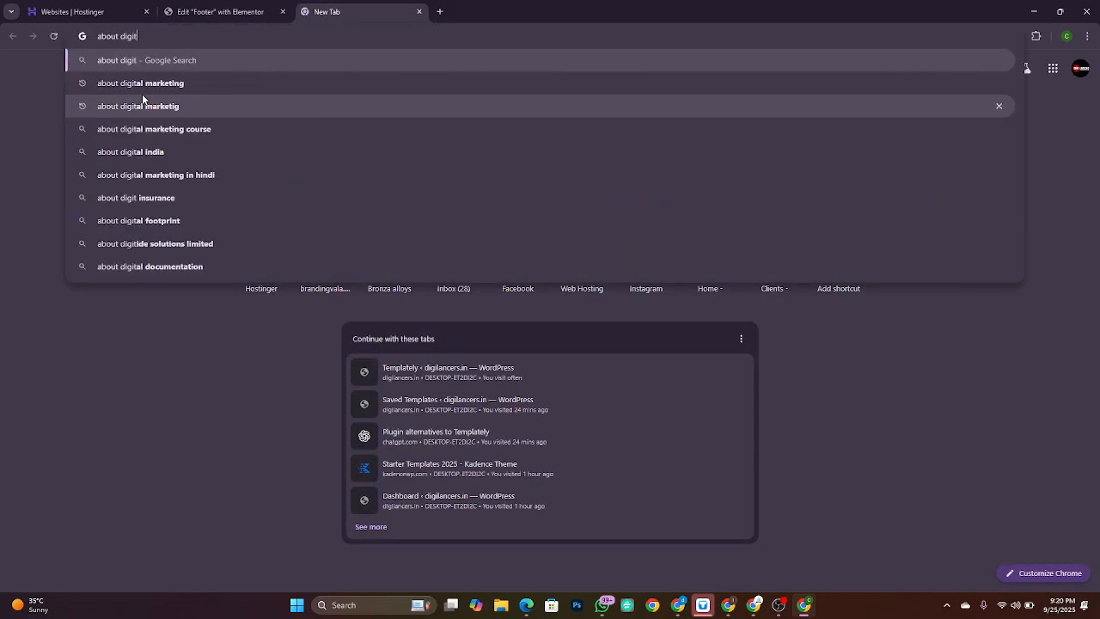
type("al")
key("Return")
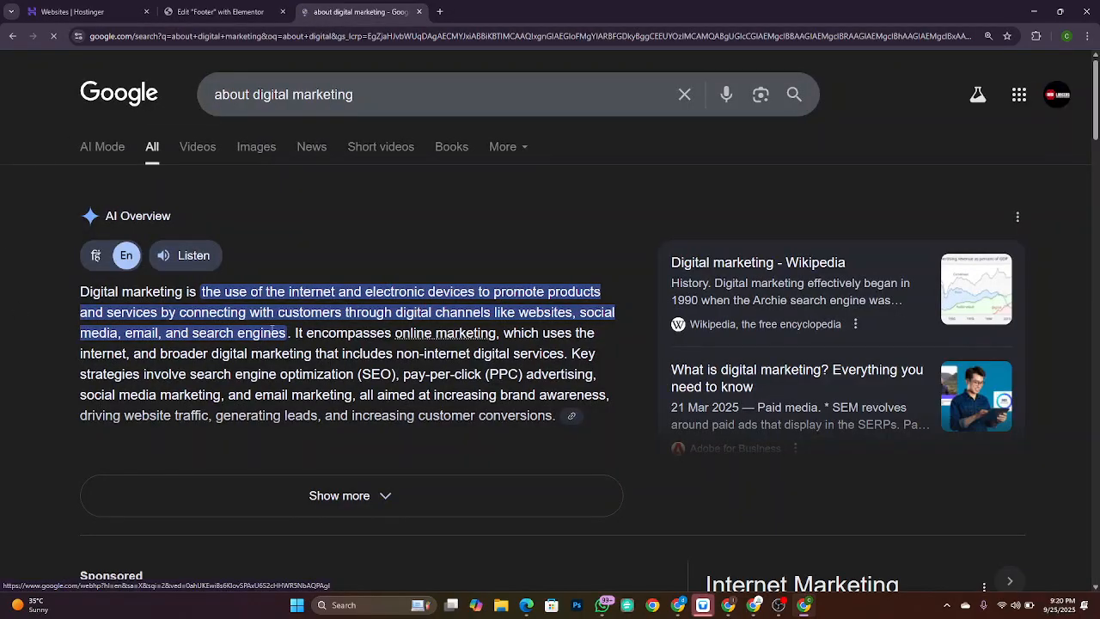
scroll(273, 333, "down", 5)
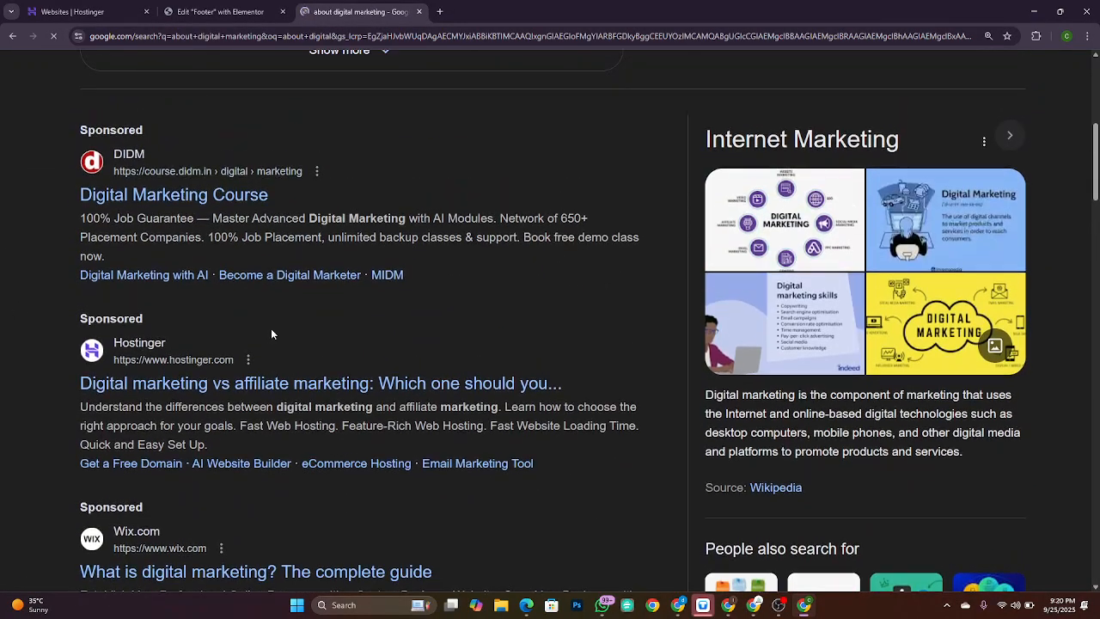
scroll(272, 333, "down", 1)
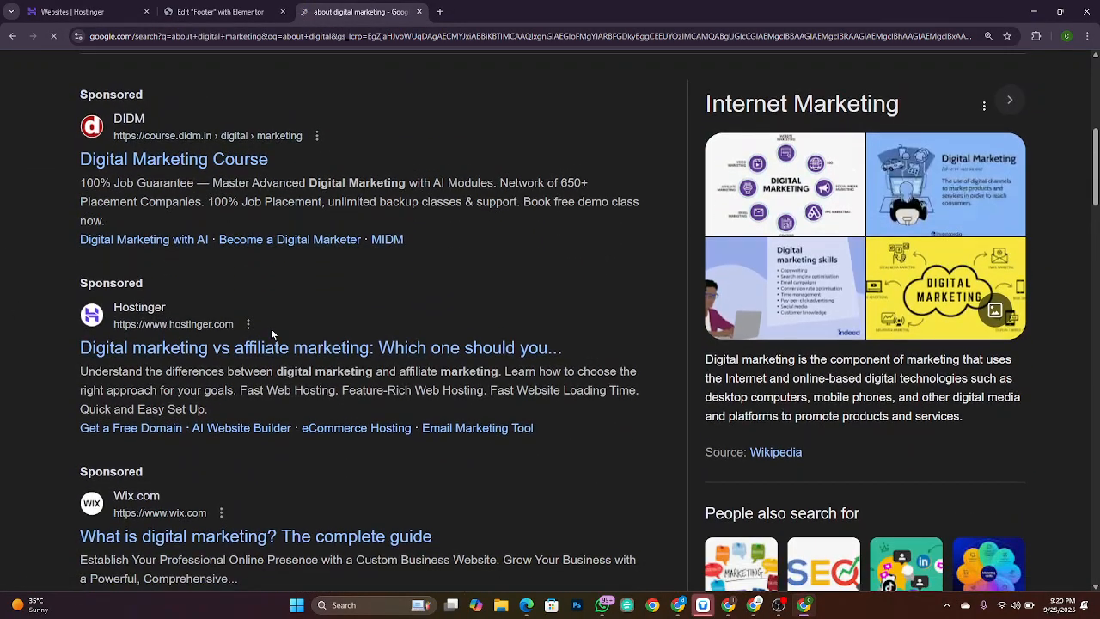
left_click(779, 461)
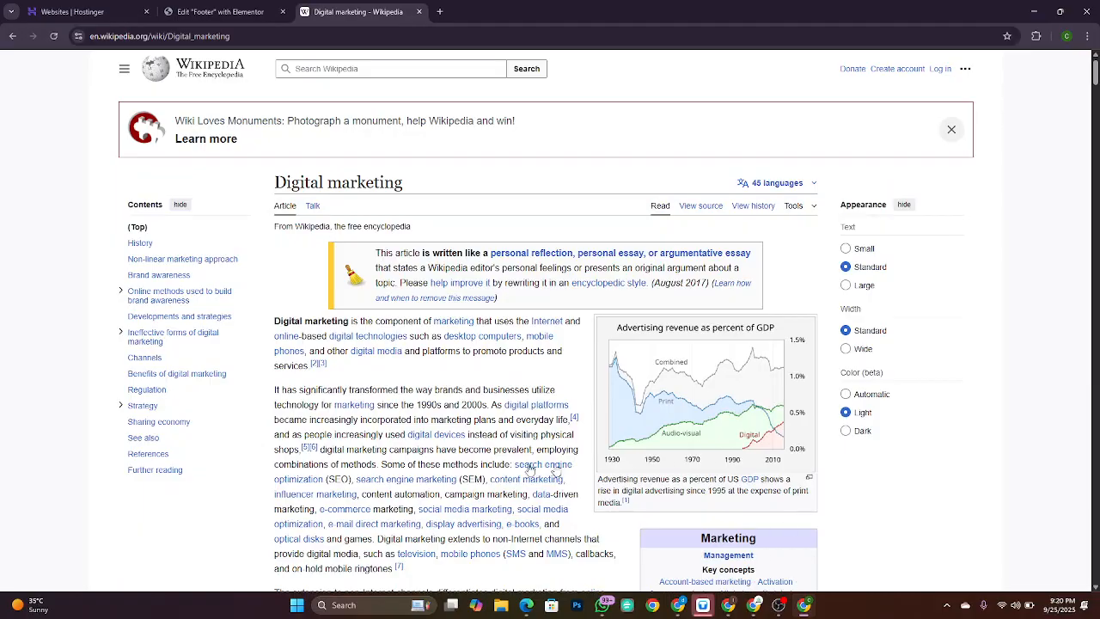
Step: Follow the link to Wikipedia's Digital media article, then switch to the Miro board
left_click_drag(272, 320, 356, 369)
left_click(356, 373)
mouse_move(458, 331)
scroll(459, 331, "up", 2)
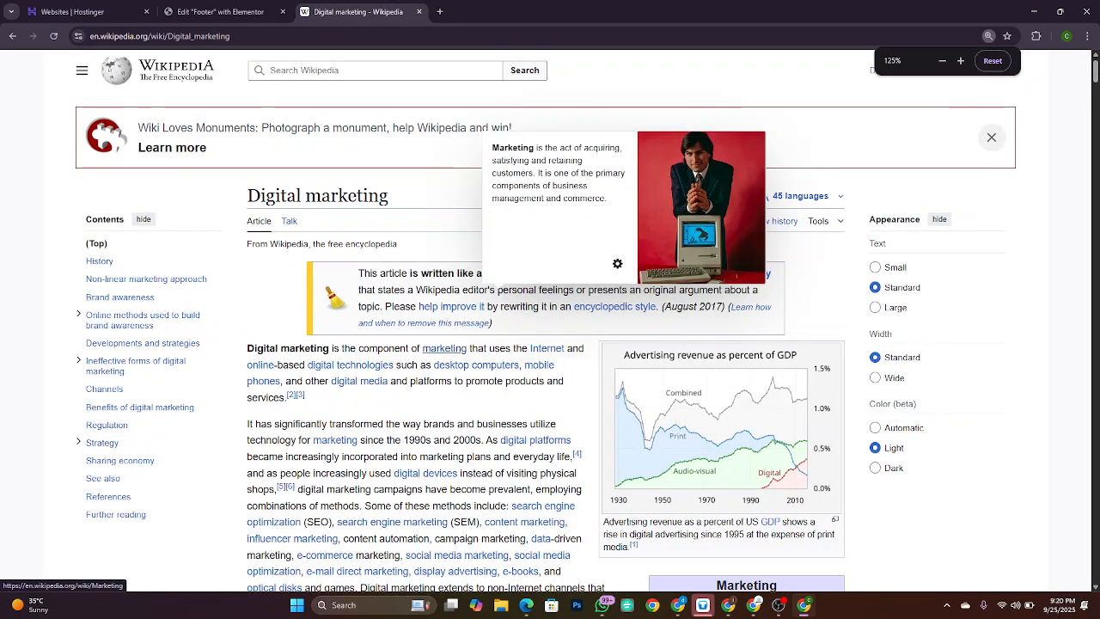
scroll(532, 367, "down", 6)
scroll(532, 367, "up", 3)
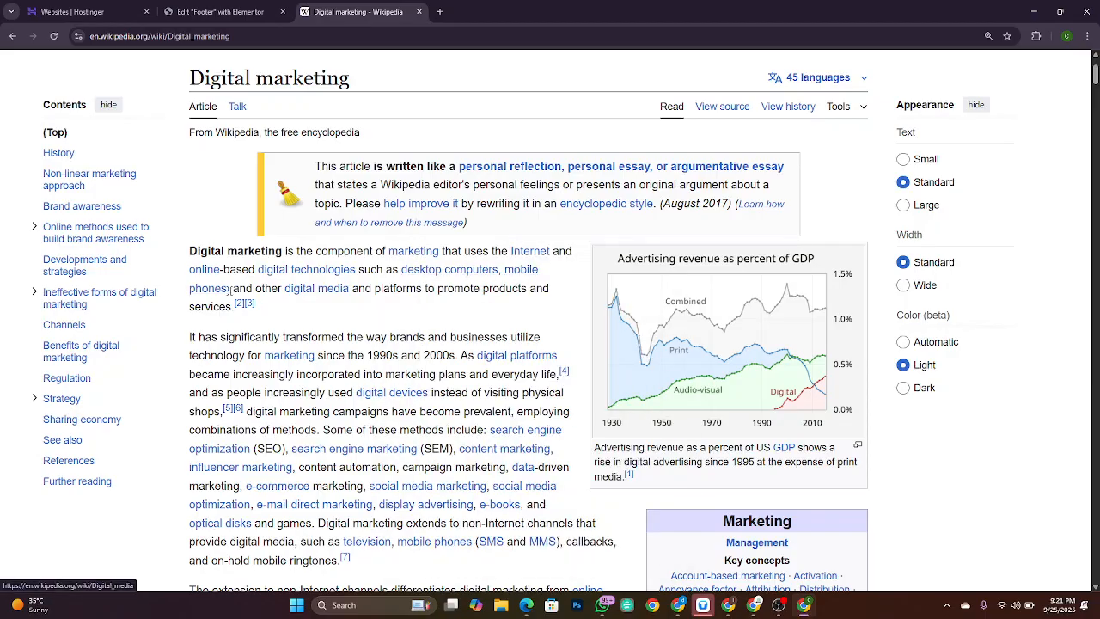
left_click(336, 289)
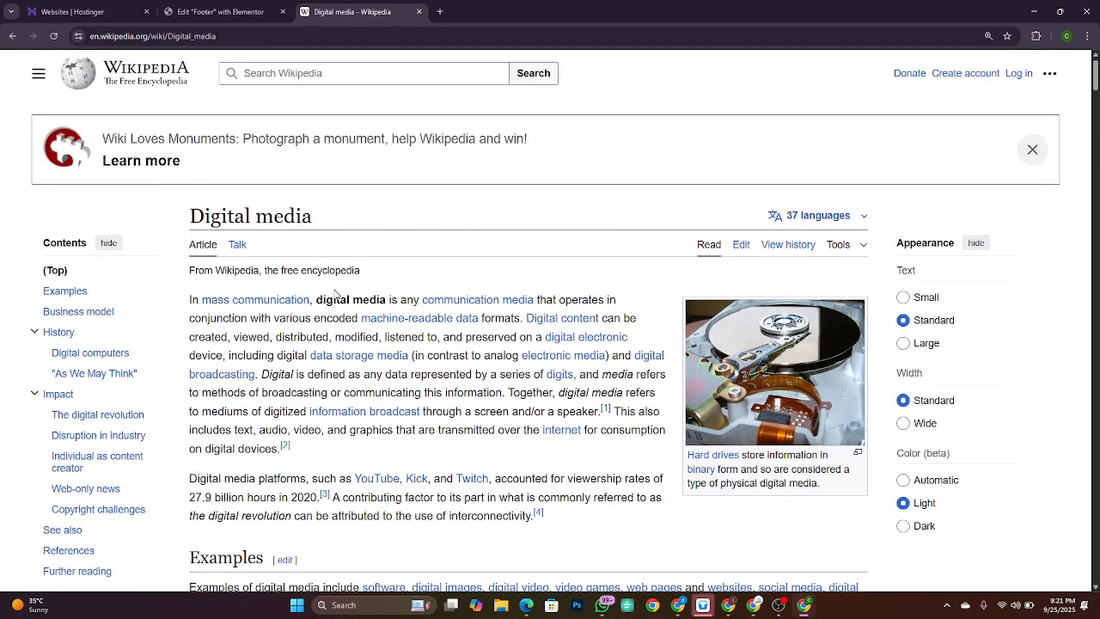
key("alt+Tab")
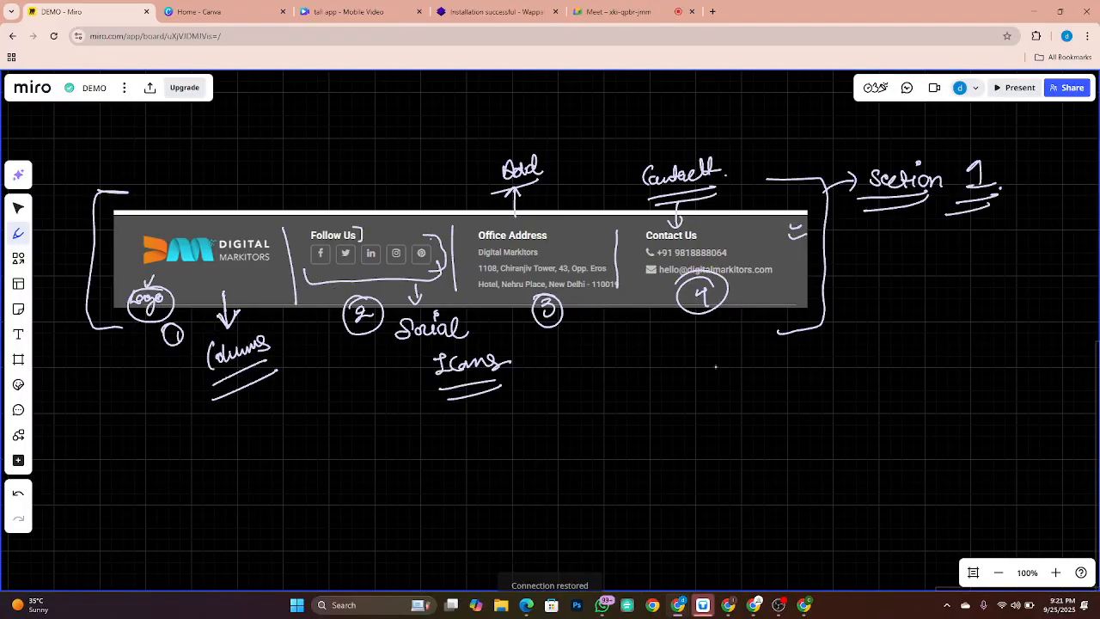
Step: Handwrite 'Anchor Text.' below the footer sketch and underline it twice
mouse_move(737, 397)
left_mouse_down()
mouse_move(754, 384)
mouse_move(816, 390)
left_mouse_up()
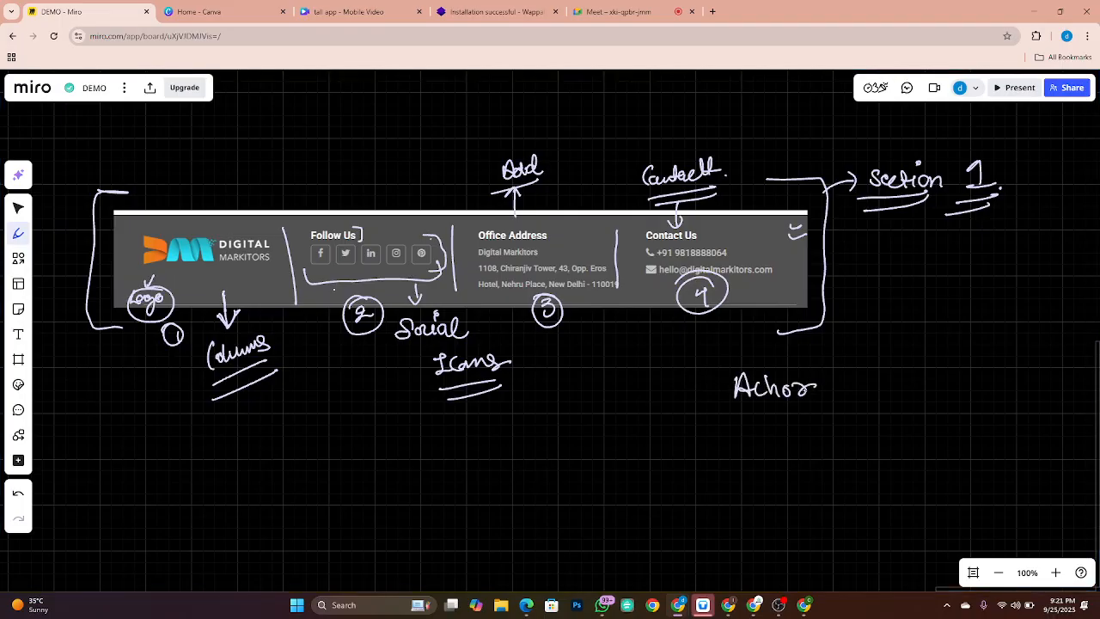
key("ctrl+z")
key("ctrl+z")
key("ctrl+z")
key("ctrl+z")
mouse_move(758, 397)
left_mouse_down()
mouse_move(838, 399)
mouse_move(847, 373)
left_mouse_up()
left_click(848, 391)
left_click_drag(847, 386, 868, 392)
mouse_move(873, 375)
left_mouse_down()
mouse_move(880, 394)
mouse_move(887, 380)
left_mouse_up()
left_click(894, 377)
left_click_drag(723, 426, 890, 400)
left_click_drag(752, 438, 885, 409)
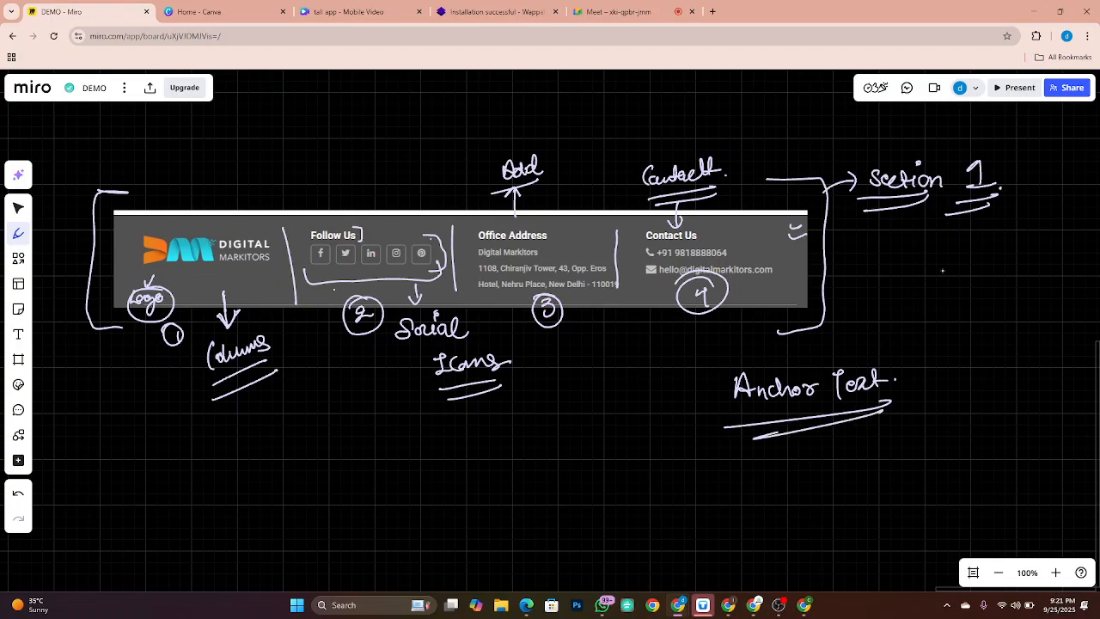
Step: Handwrite 'Hyperlink Link.' beneath it, underline it twice, and return to Chrome
left_click_drag(750, 461, 751, 481)
mouse_move(751, 471)
left_mouse_down()
mouse_move(768, 492)
mouse_move(804, 462)
left_mouse_up()
mouse_move(806, 469)
left_mouse_down()
mouse_move(842, 446)
mouse_move(871, 461)
mouse_move(926, 452)
left_mouse_up()
left_click(935, 445)
left_click_drag(744, 483, 922, 463)
left_click_drag(747, 491, 910, 479)
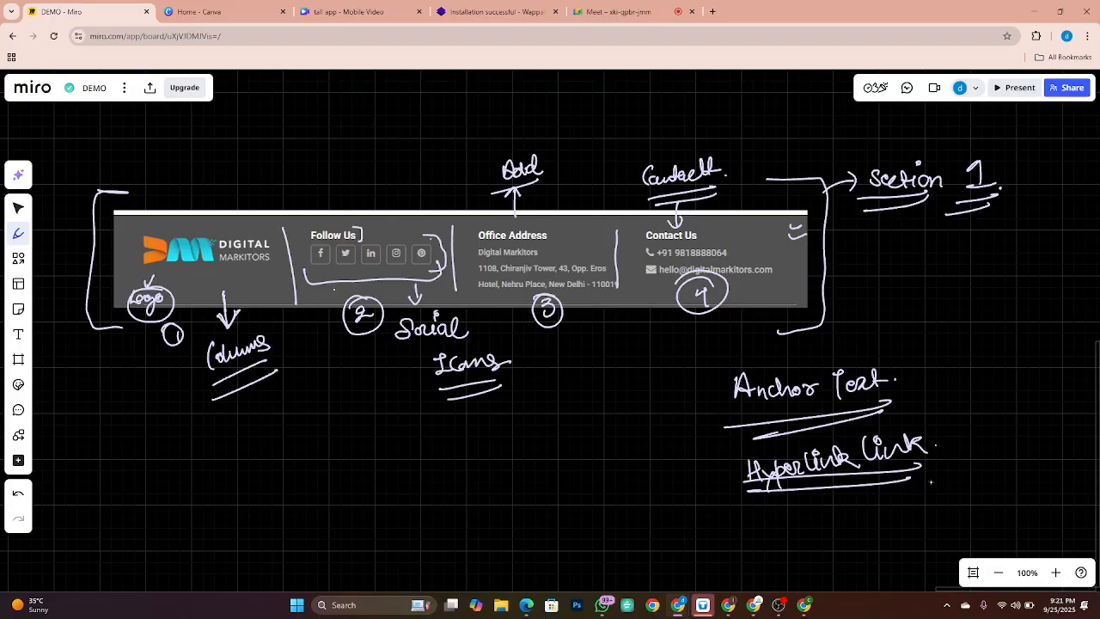
key("alt+Tab")
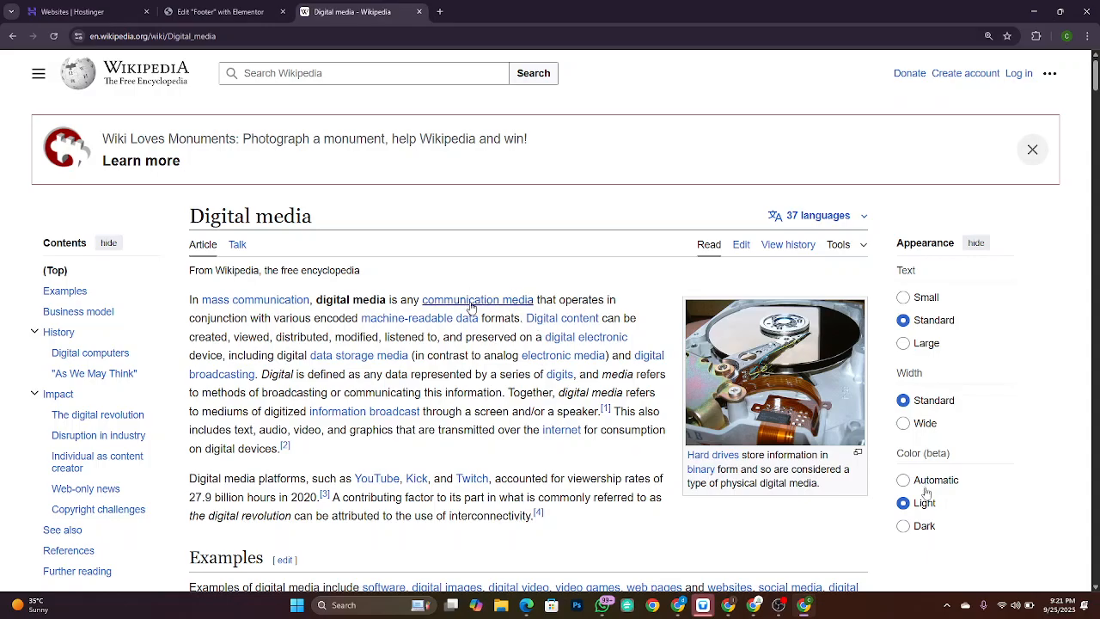
Step: Open the Mass communication article, snip its opening paragraph, and return to Miro
left_click(253, 300)
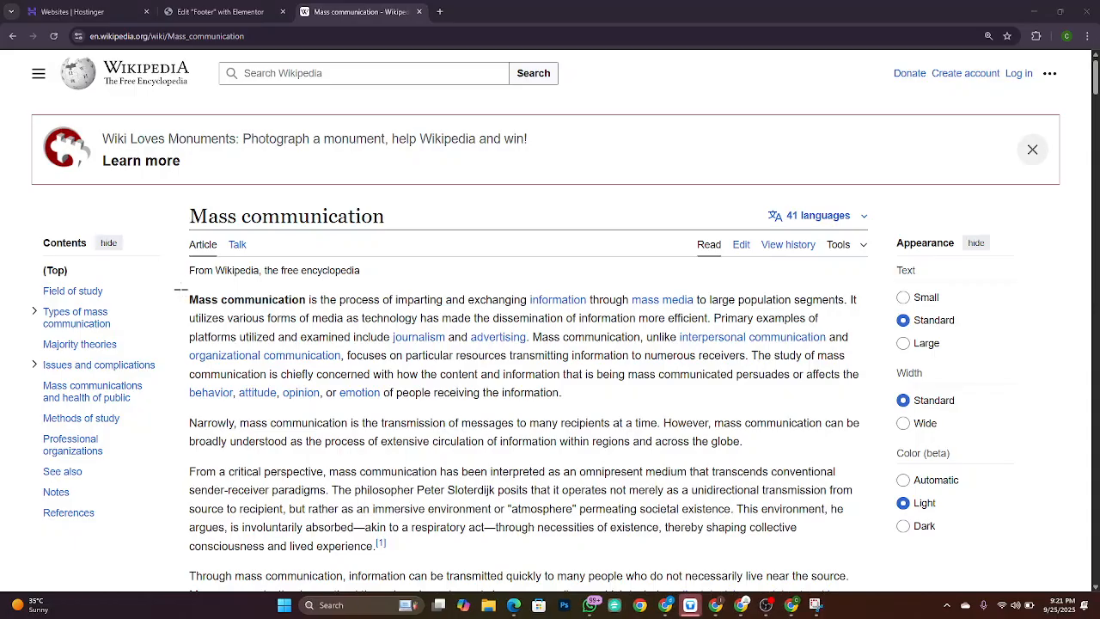
key("super+shift+s")
left_click_drag(170, 284, 871, 410)
key("super+shift+s")
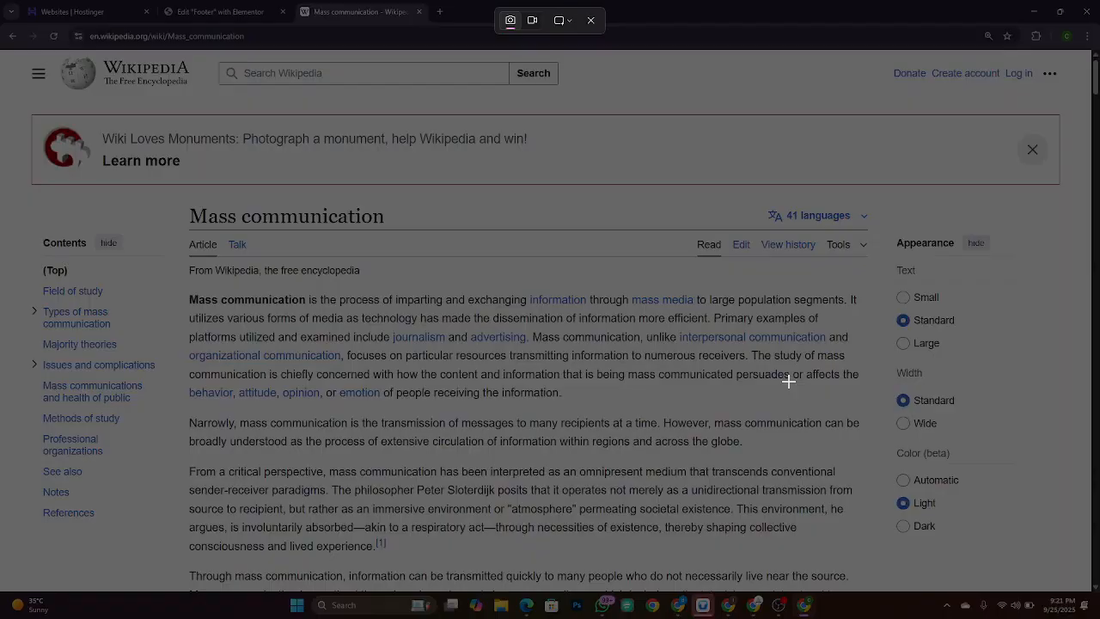
key("Escape")
key("alt+Tab")
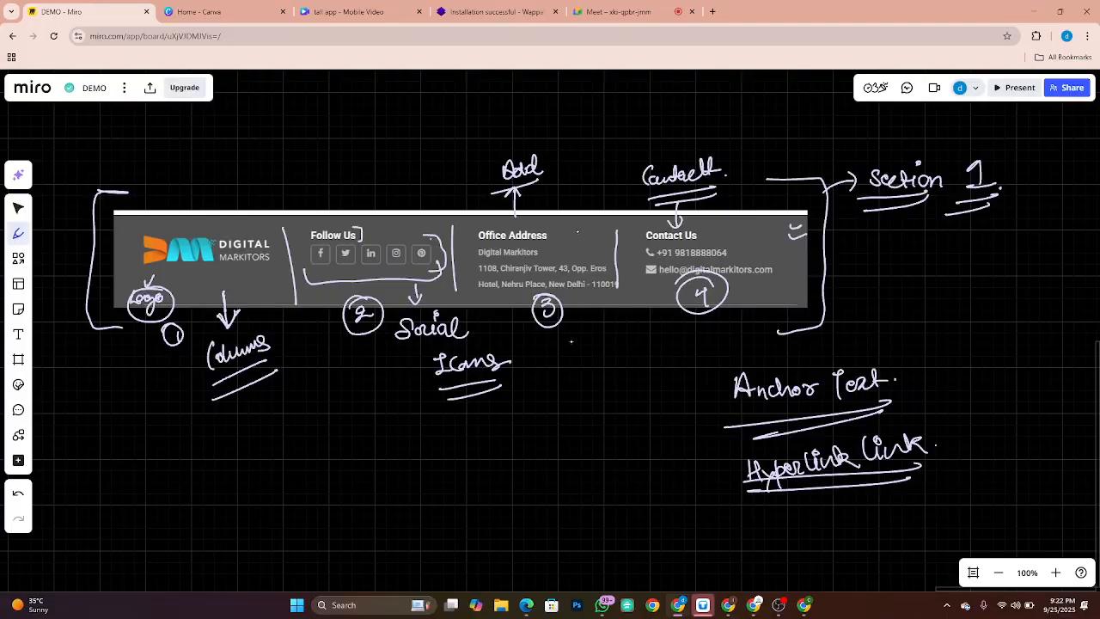
Step: Paste the captured Mass communication paragraph onto an empty area of the Miro board
key("Escape")
left_click_drag(666, 483, 509, 83)
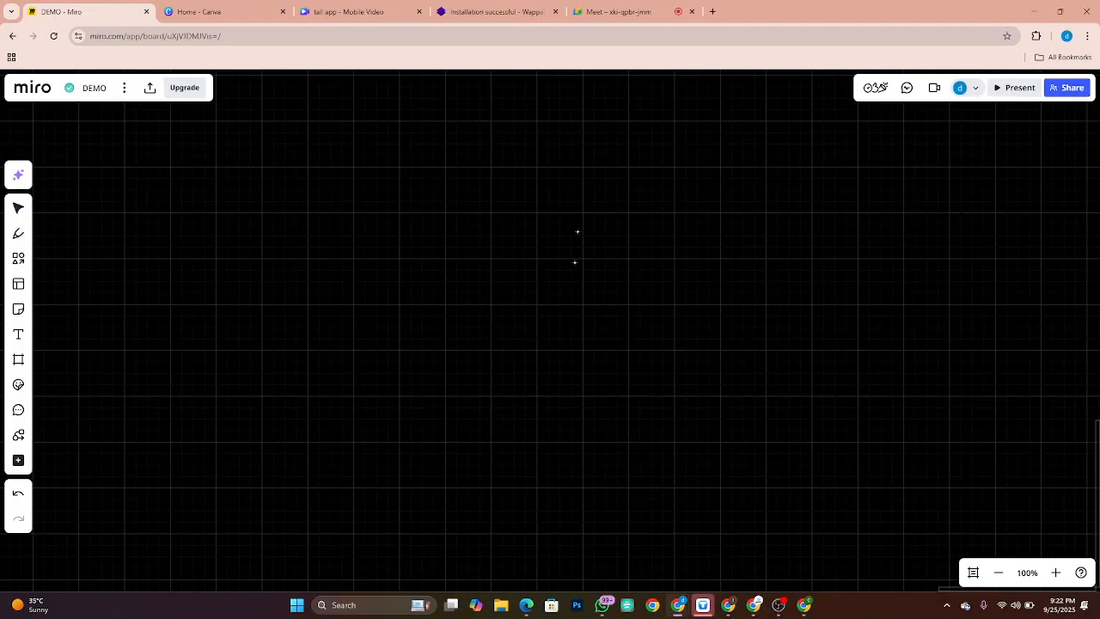
key("ctrl+v")
left_click_drag(590, 300, 579, 302)
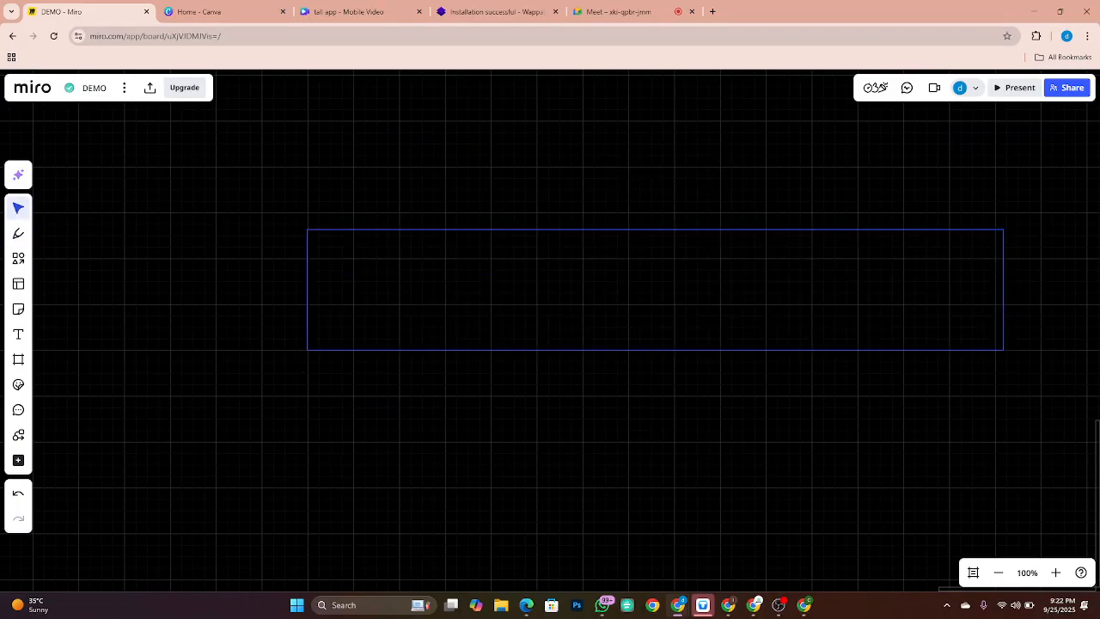
left_click_drag(785, 255, 578, 231)
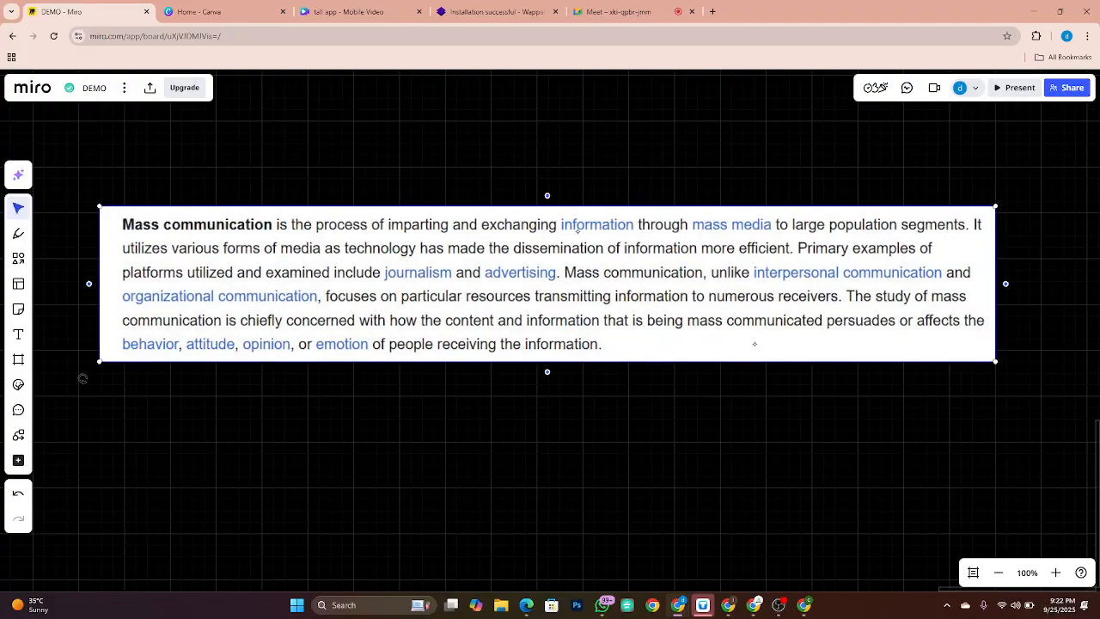
Step: With a thicker green pen, underline and box 'information' and label it Anchor Text
key("p")
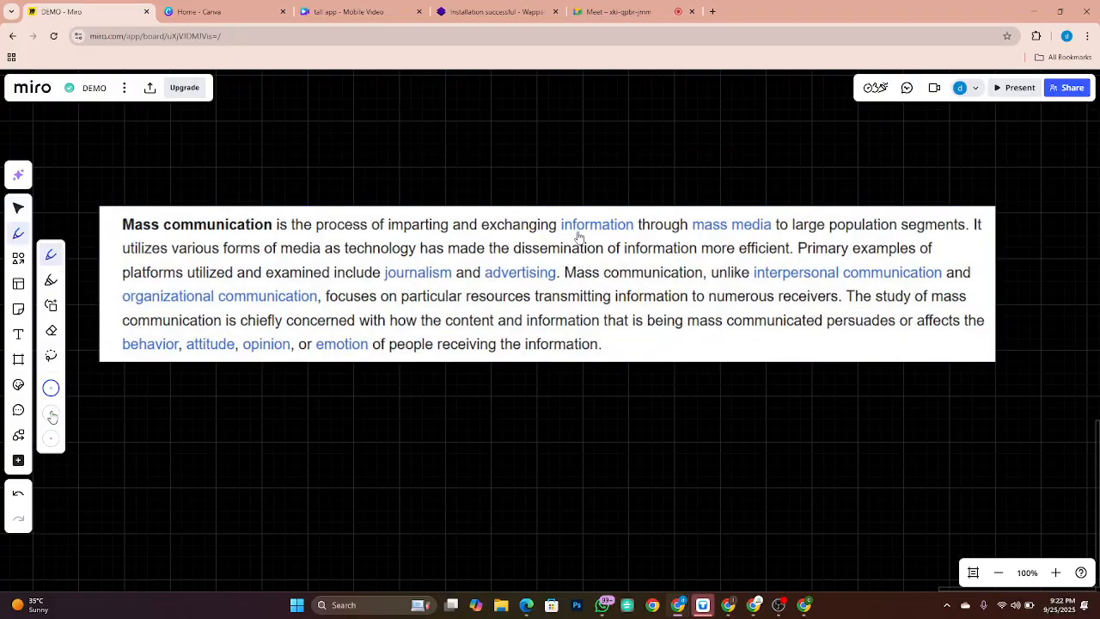
left_click(52, 414)
mouse_move(557, 230)
left_mouse_down()
mouse_move(632, 235)
mouse_move(618, 181)
mouse_move(688, 172)
mouse_move(727, 151)
mouse_move(732, 171)
mouse_move(785, 165)
left_mouse_up()
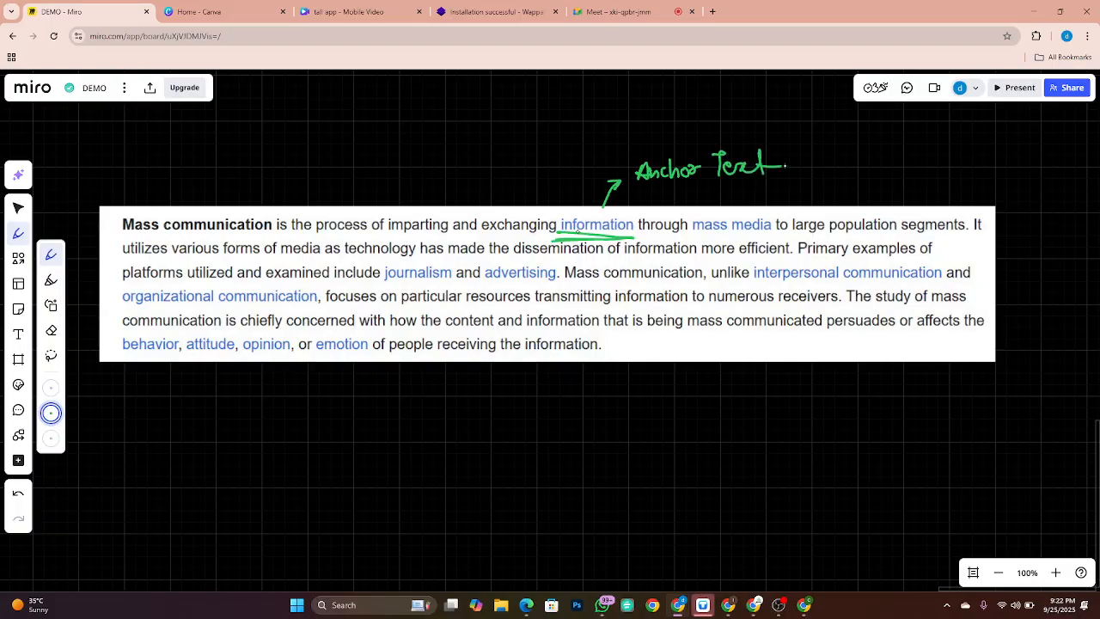
left_click_drag(630, 188, 796, 185)
left_click_drag(658, 200, 769, 194)
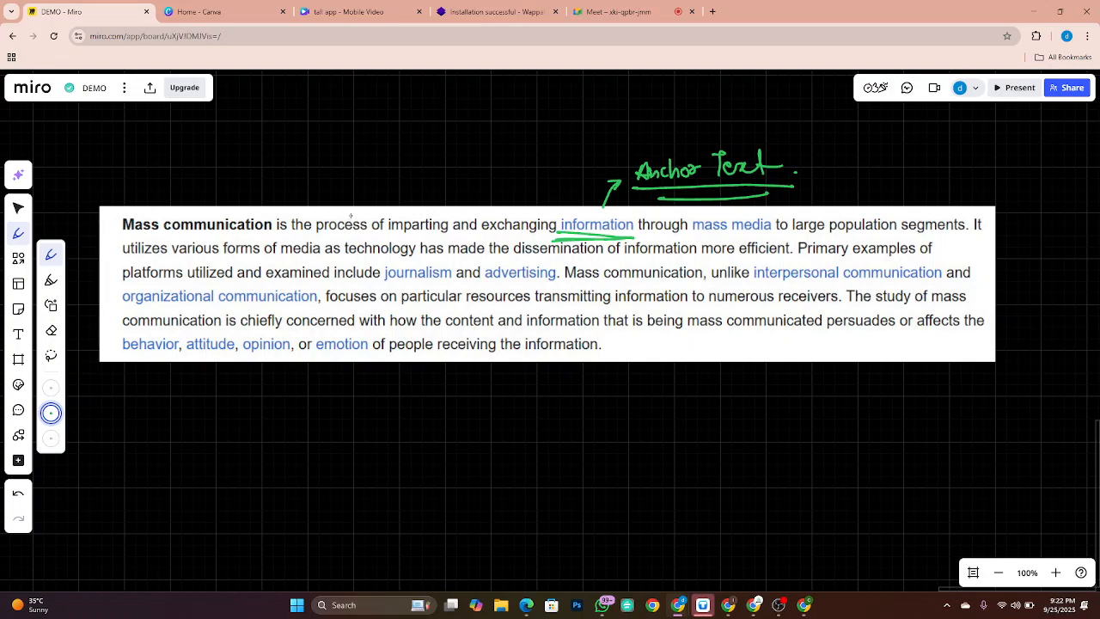
mouse_move(533, 107)
left_mouse_down()
mouse_move(532, 145)
mouse_move(565, 135)
mouse_move(531, 104)
mouse_move(527, 145)
left_mouse_up()
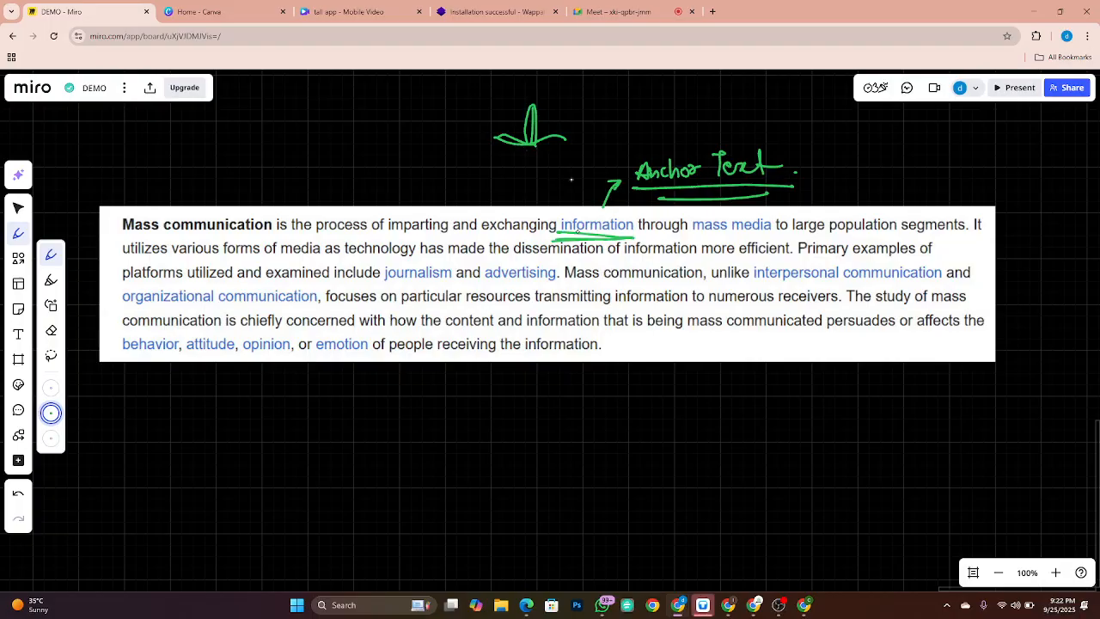
left_click_drag(679, 203, 713, 182)
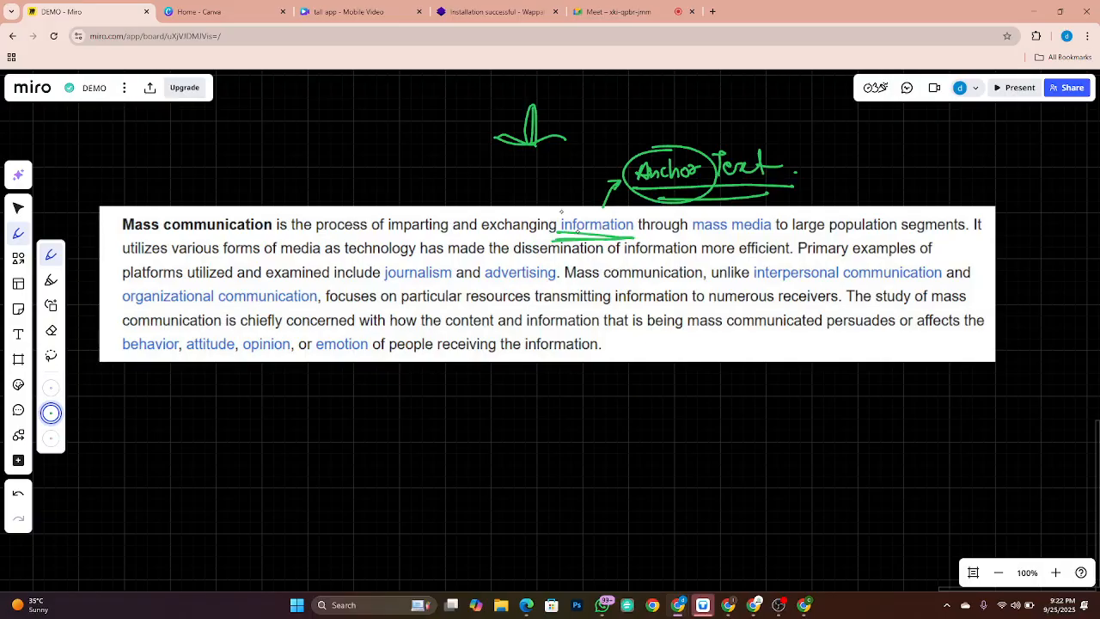
mouse_move(562, 211)
left_mouse_down()
mouse_move(546, 233)
mouse_move(575, 245)
left_mouse_up()
mouse_move(624, 209)
left_mouse_down()
mouse_move(647, 232)
mouse_move(608, 246)
left_mouse_up()
Step: Erase the stray stroke and handwrite an underlined 'HyperLink' label above the paragraph
key("e")
mouse_move(524, 128)
left_mouse_down()
mouse_move(554, 142)
mouse_move(512, 145)
left_mouse_up()
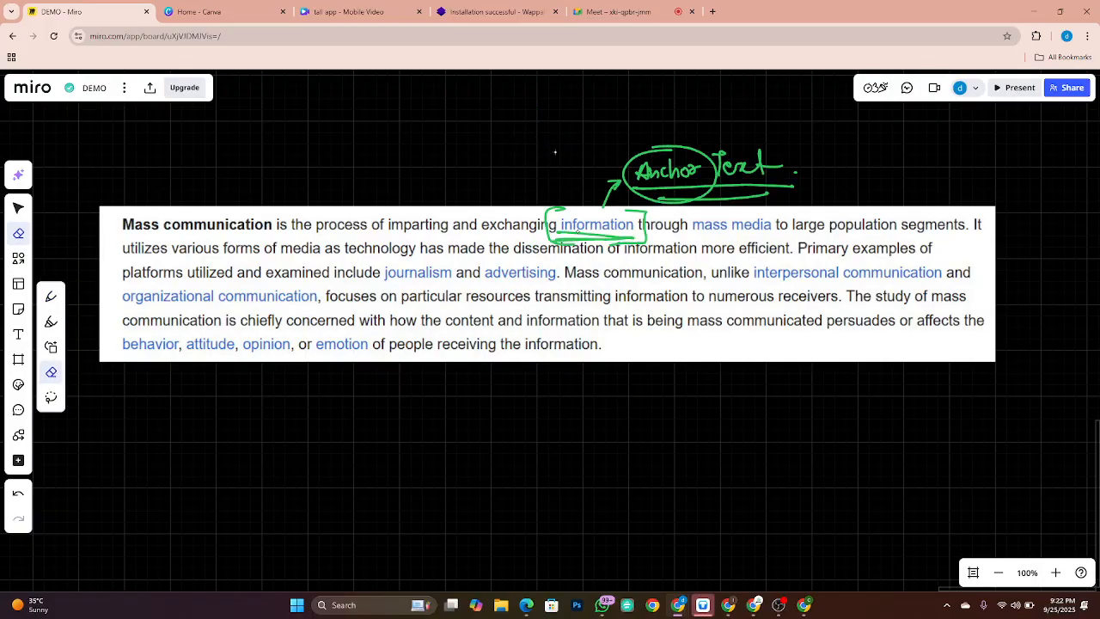
key("p")
mouse_move(436, 105)
left_mouse_down()
mouse_move(469, 110)
mouse_move(481, 131)
mouse_move(495, 108)
mouse_move(524, 107)
mouse_move(528, 117)
mouse_move(544, 103)
mouse_move(552, 115)
left_mouse_up()
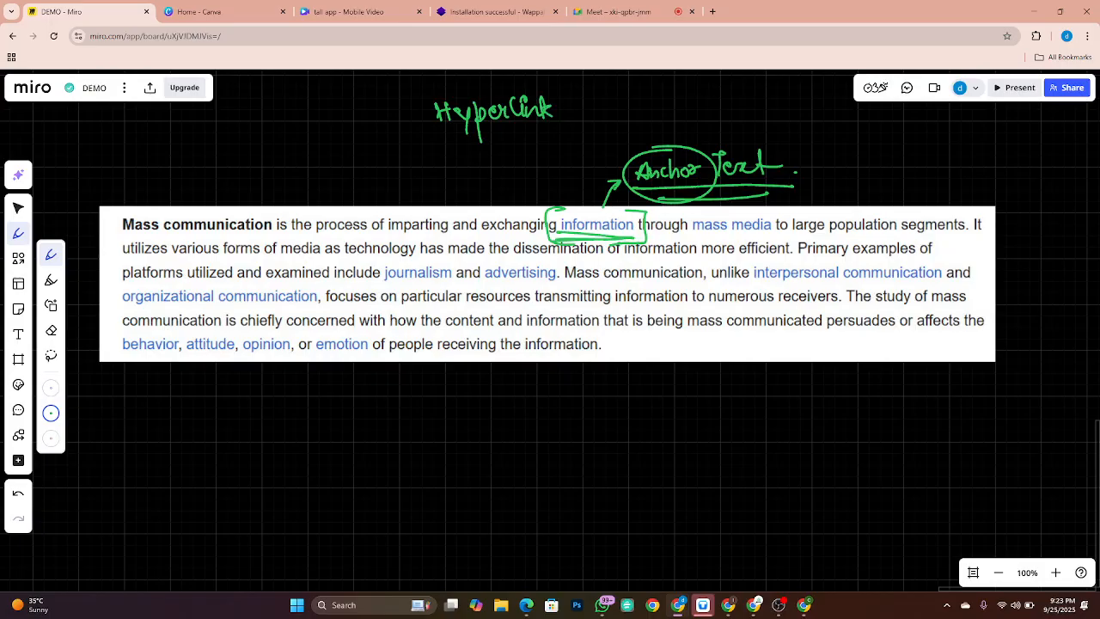
mouse_move(402, 131)
left_mouse_down()
mouse_move(563, 127)
mouse_move(540, 134)
mouse_move(625, 104)
mouse_move(611, 112)
left_mouse_up()
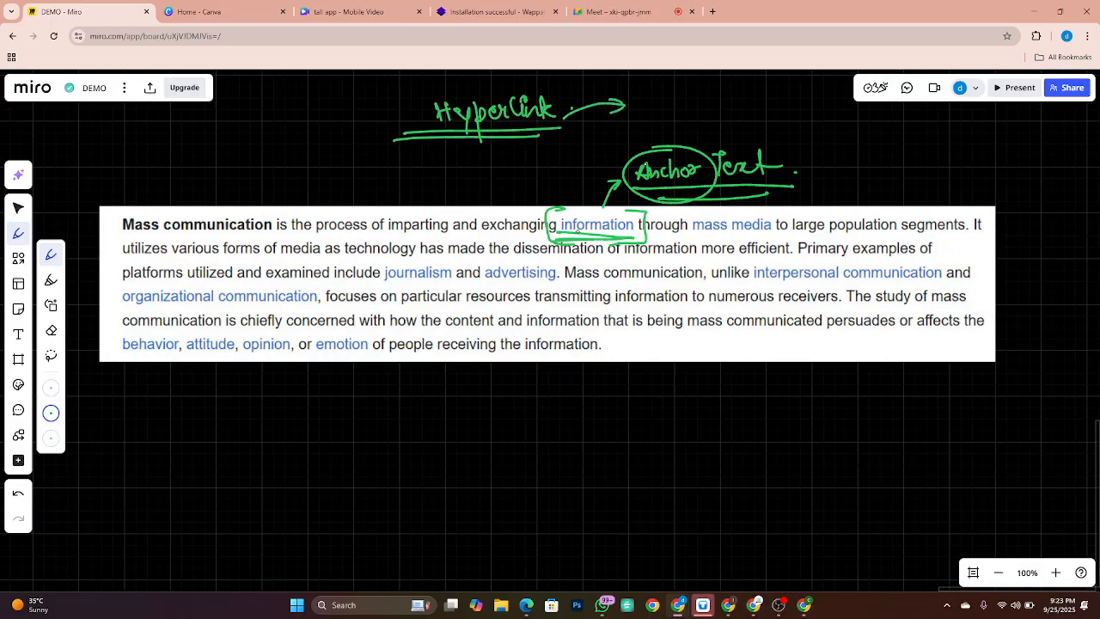
key("alt+Tab")
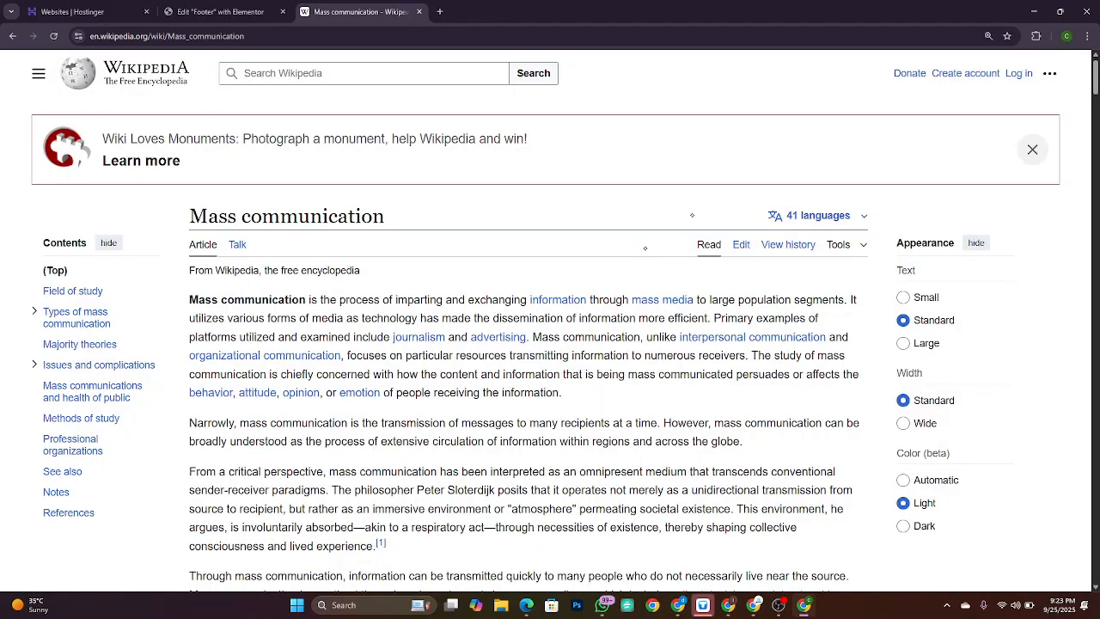
Step: Open Wikipedia's Information article from Mass communication, then go back to the footer editor tab
key("alt+Tab")
key("alt+Tab")
mouse_move(564, 303)
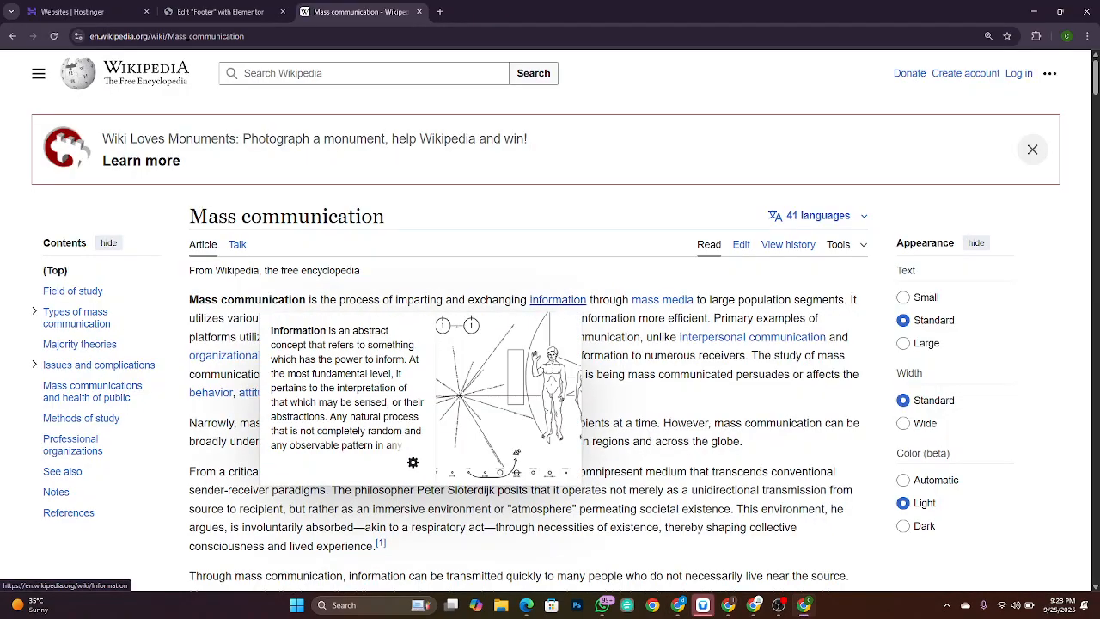
left_click(564, 302)
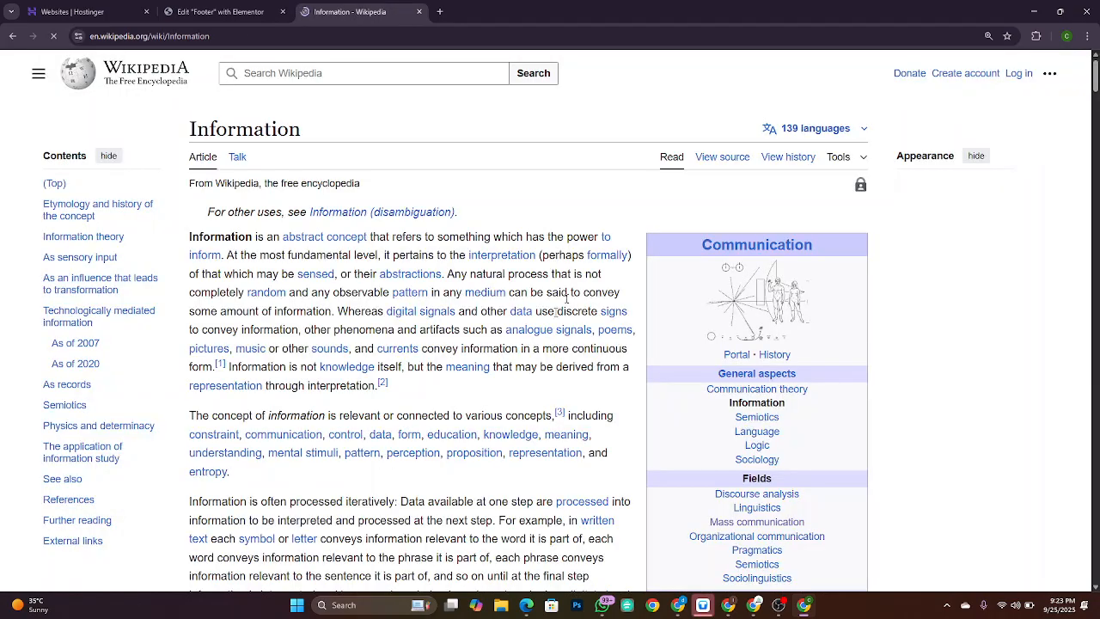
left_click(157, 36)
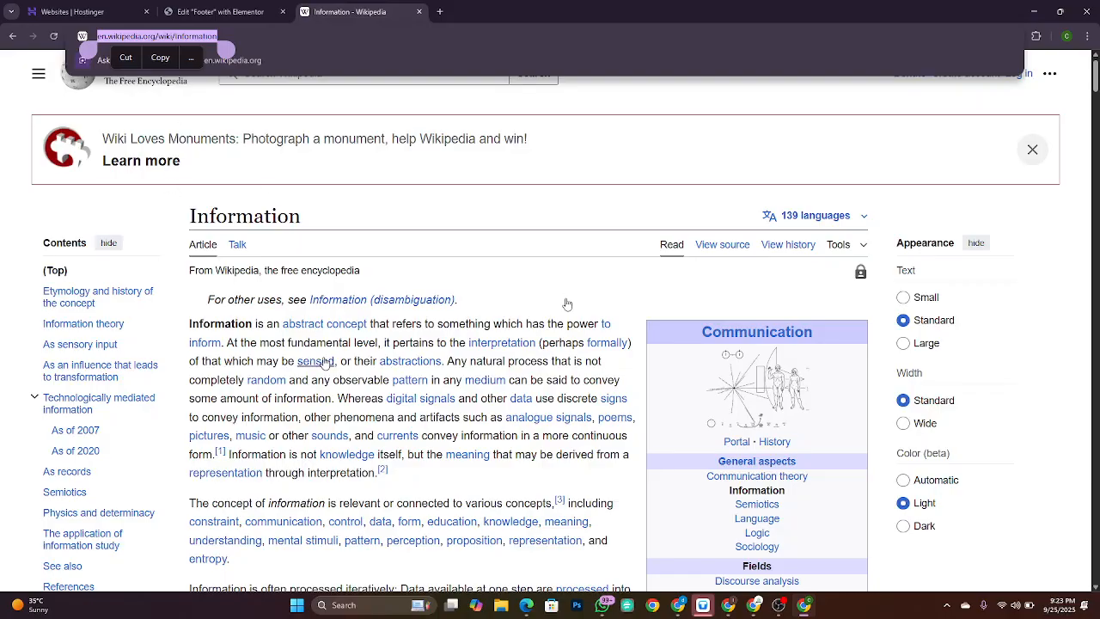
left_click(235, 7)
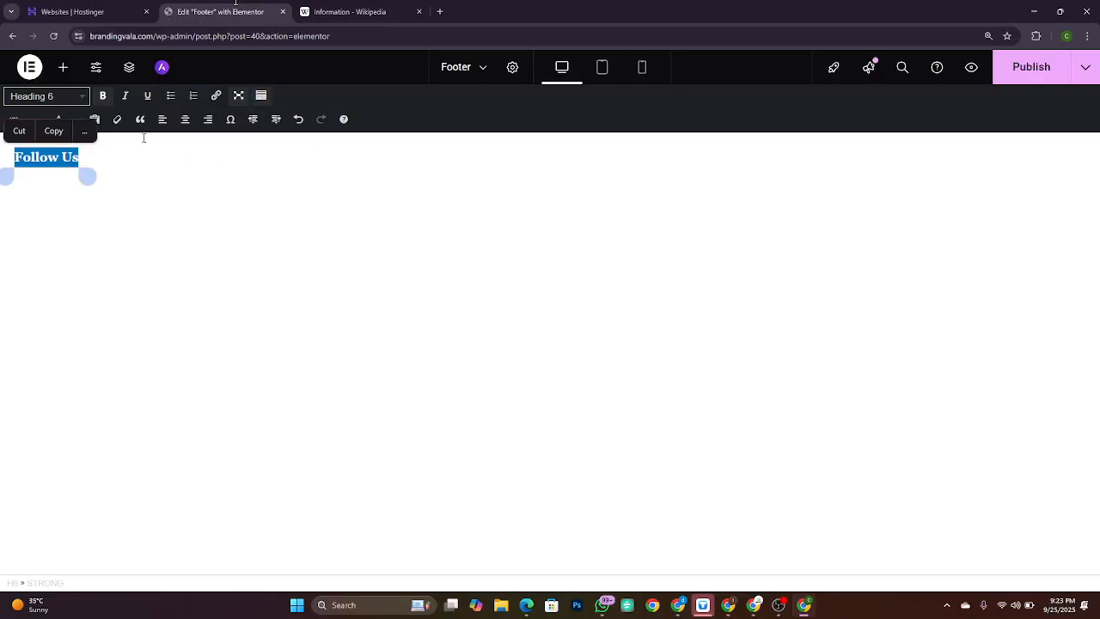
Step: Select the 'Follow Us' heading text and close the link box without adding a URL
left_click(170, 178)
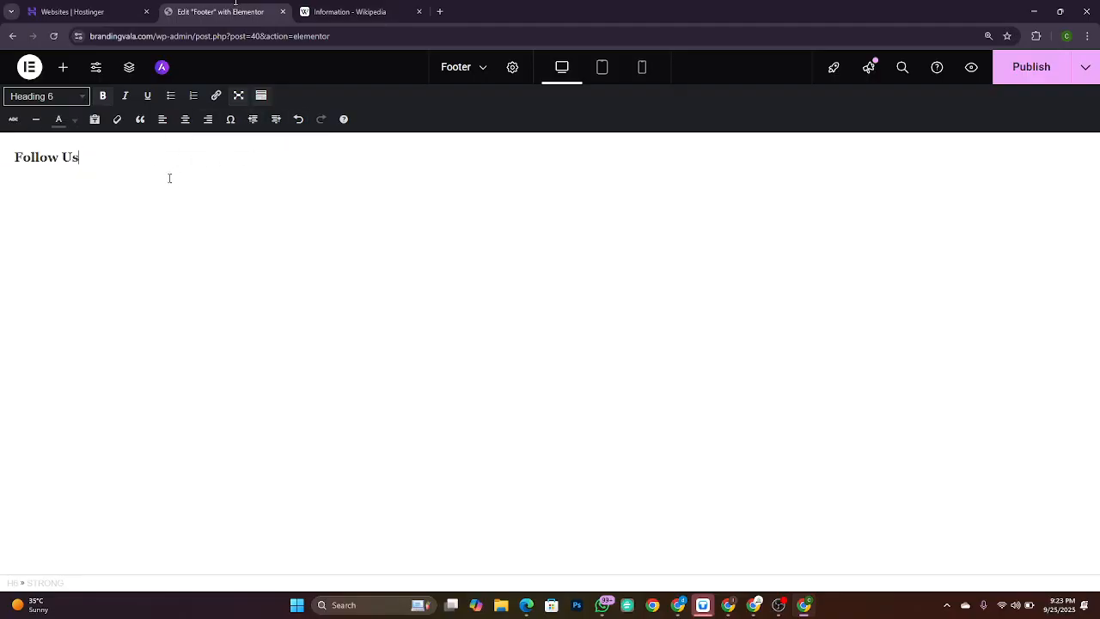
double_click(47, 157)
left_click(58, 160)
left_click(58, 167)
double_click(37, 157)
left_click_drag(37, 157, 102, 154)
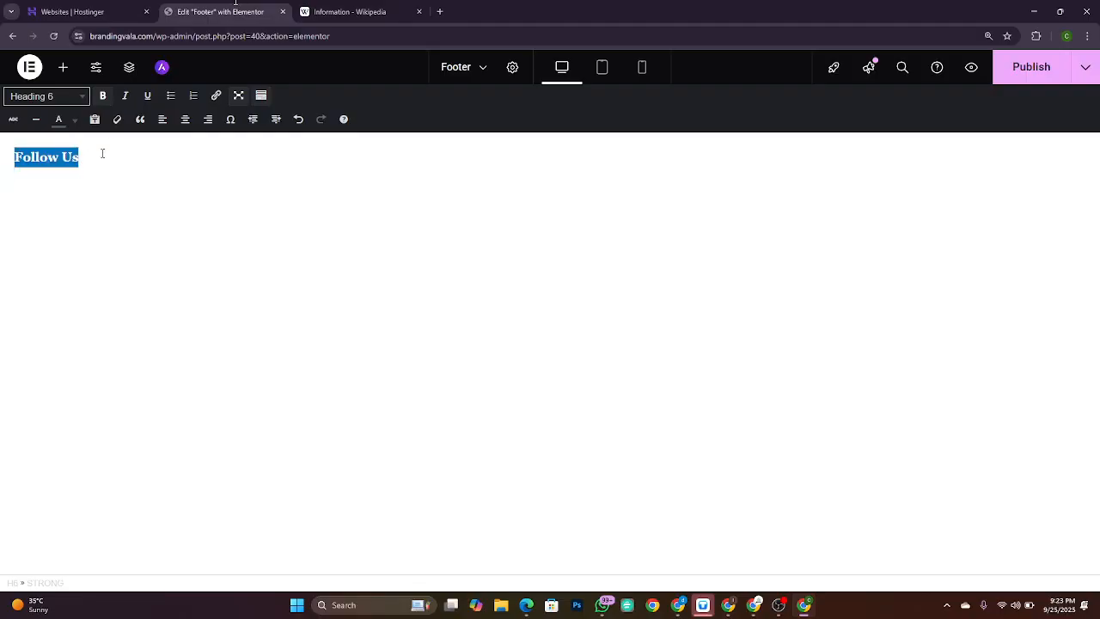
left_click(213, 101)
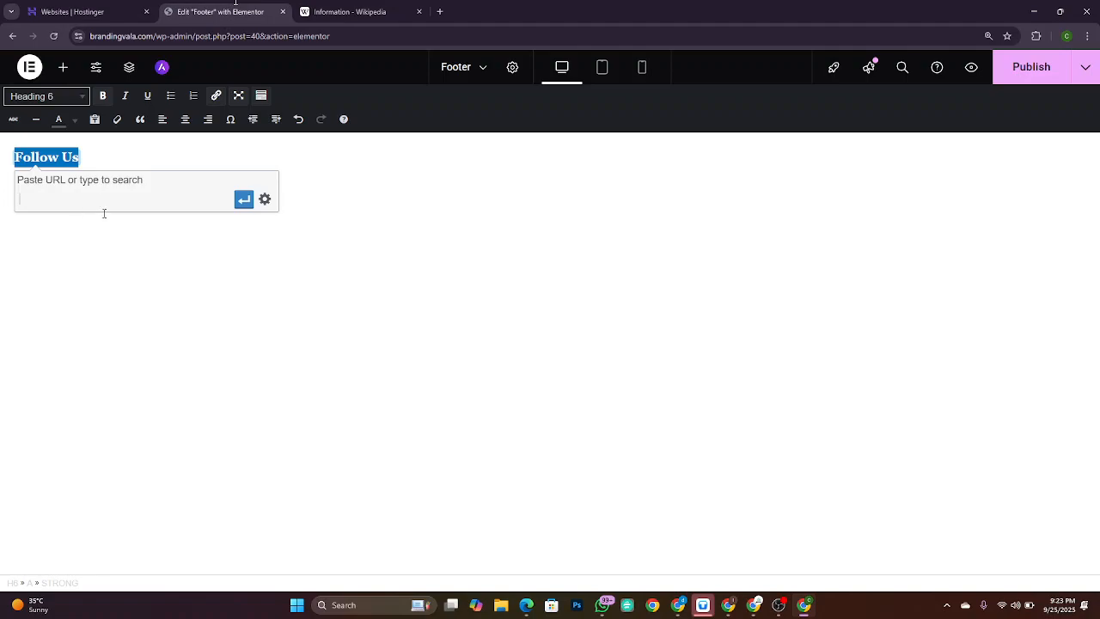
left_click(190, 259)
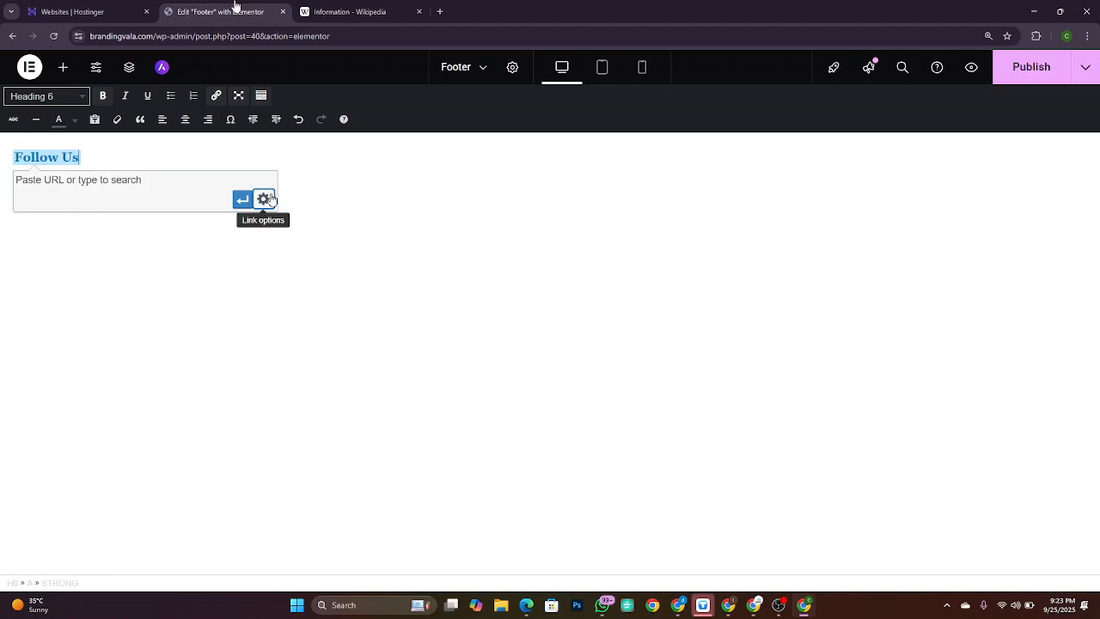
left_click(244, 201)
left_click(315, 198)
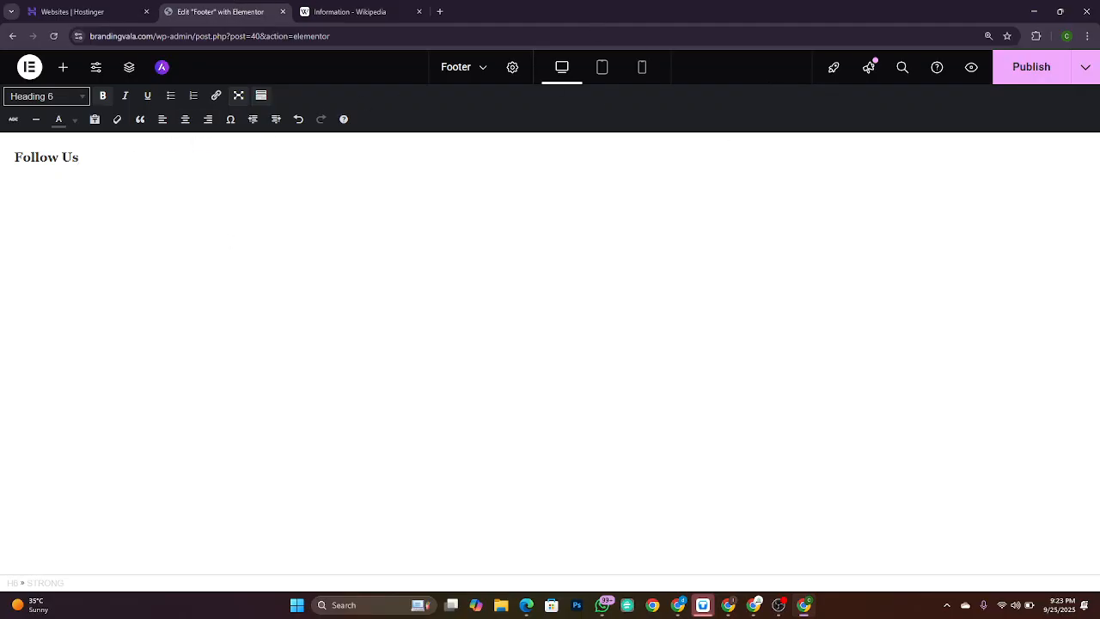
Step: Exit fullscreen text editing and show the text widget's Advanced settings
left_click(241, 96)
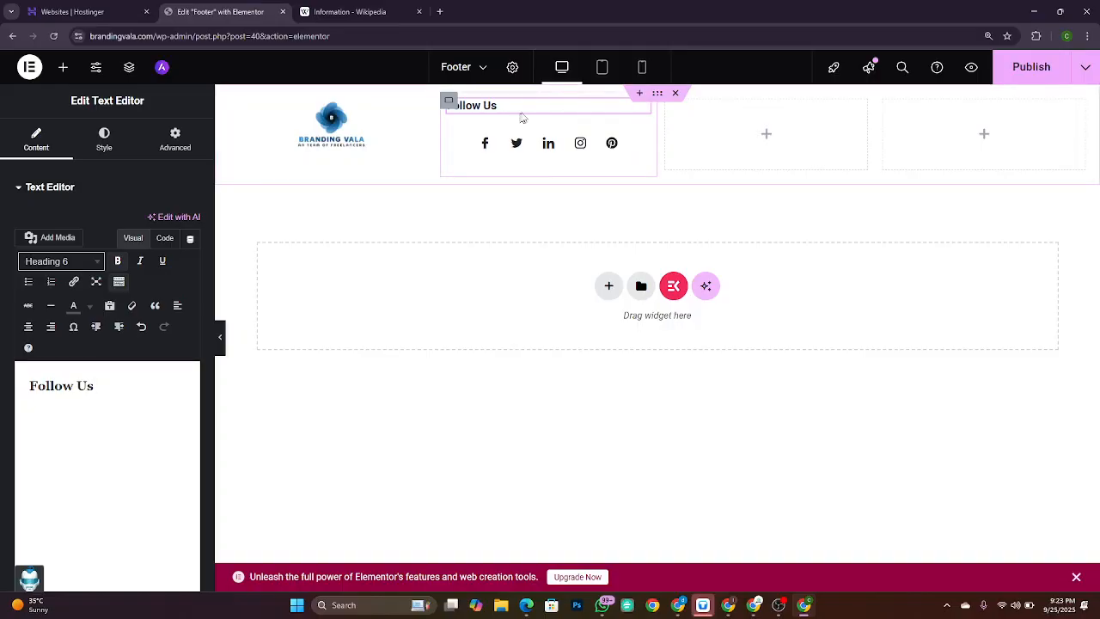
left_click(171, 143)
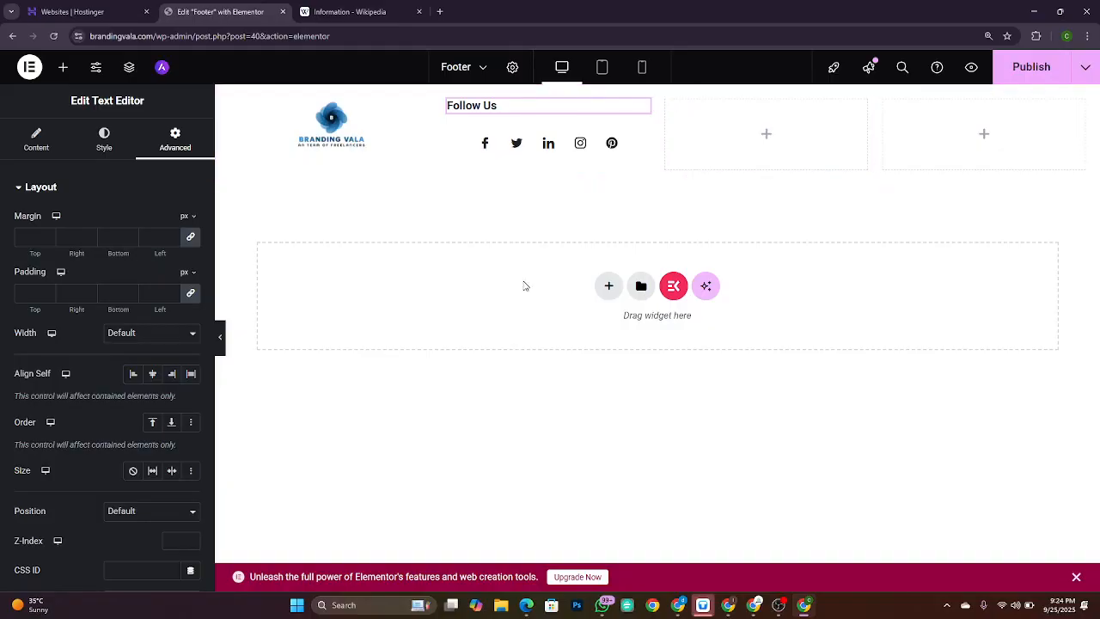
key("alt+Tab")
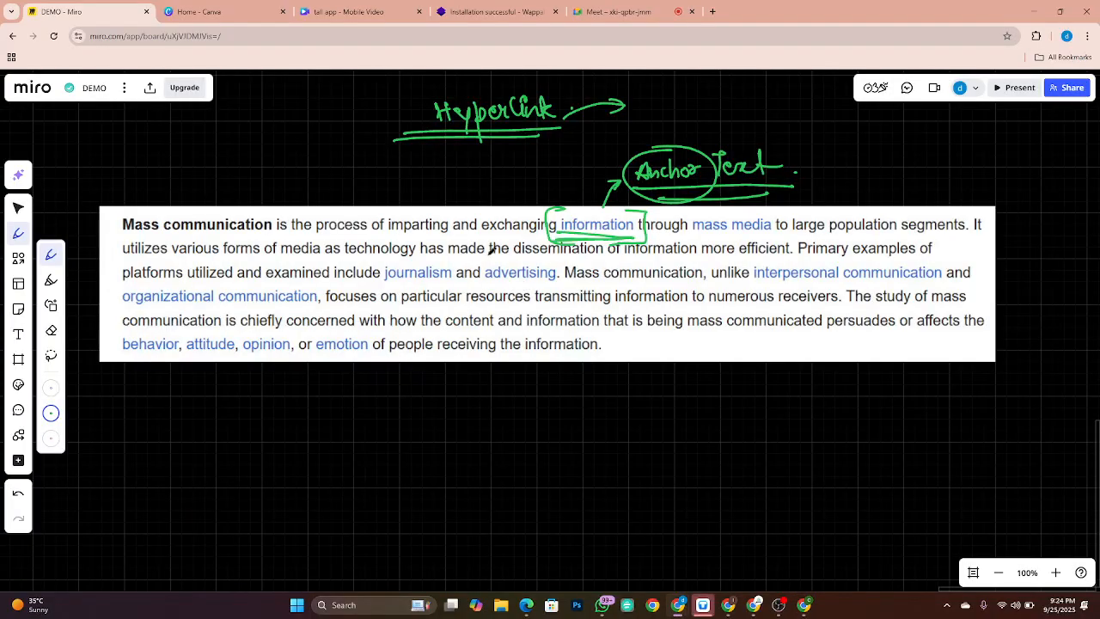
Step: Zoom and pan the Miro board to centre the numbered footer sketch
scroll(410, 296, "down", 3)
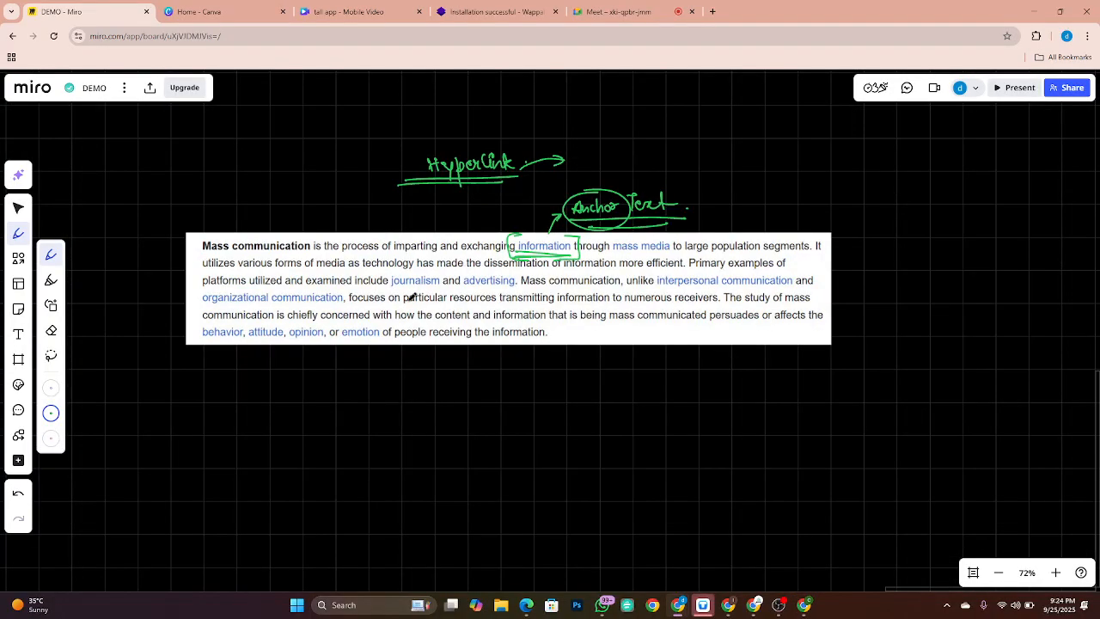
key("Escape")
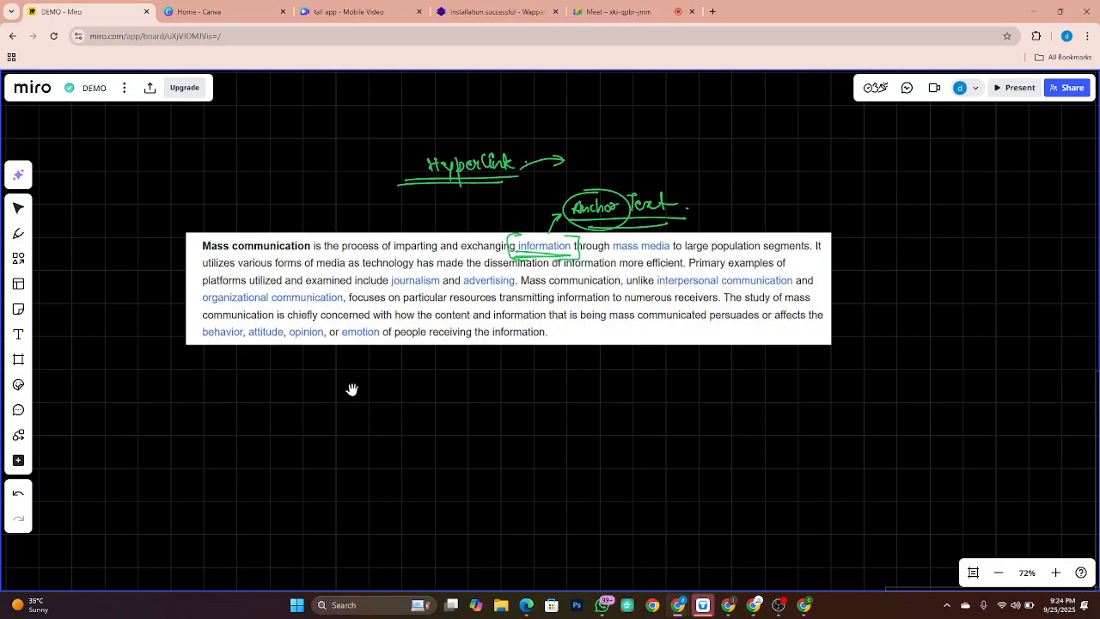
left_click_drag(359, 438, 952, 379)
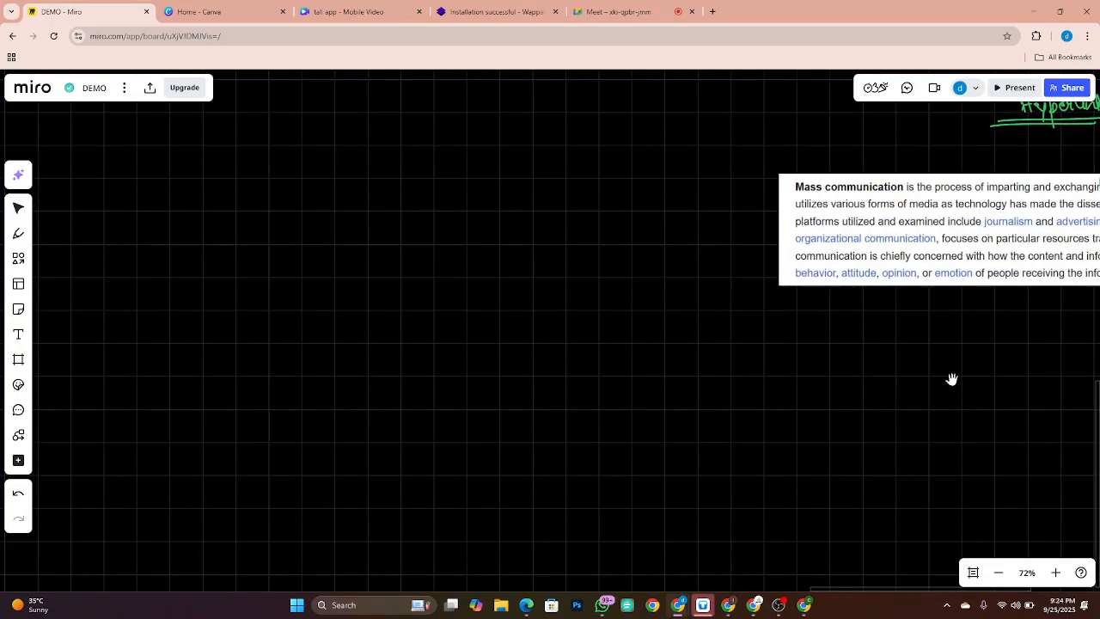
left_click_drag(473, 339, 434, 614)
left_click_drag(599, 370, 359, 405)
scroll(358, 405, "up", 3)
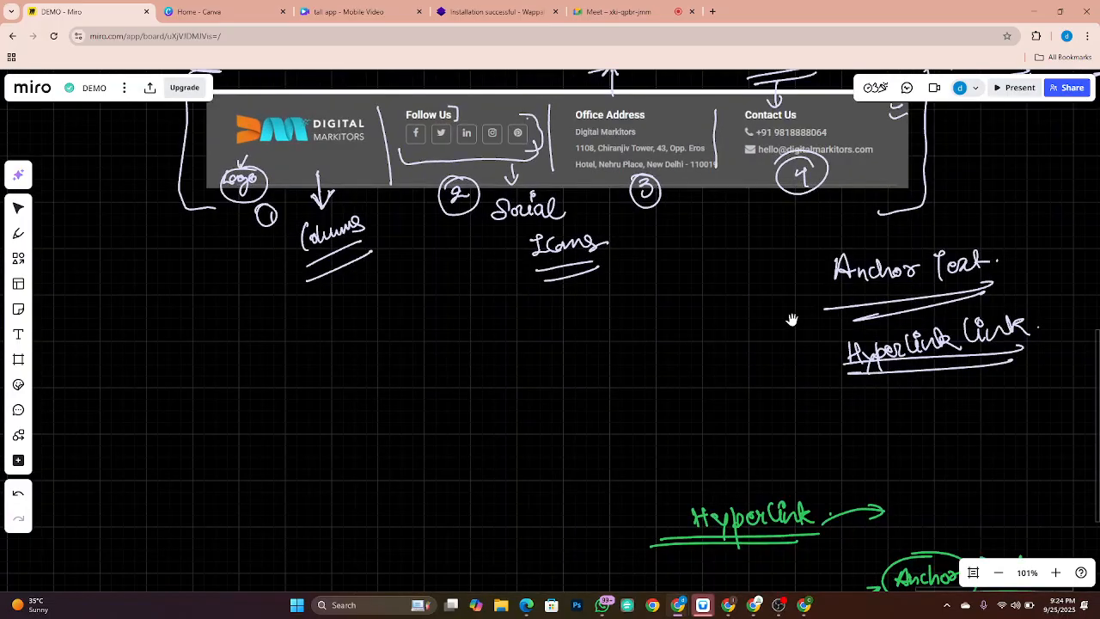
left_click_drag(791, 320, 719, 376)
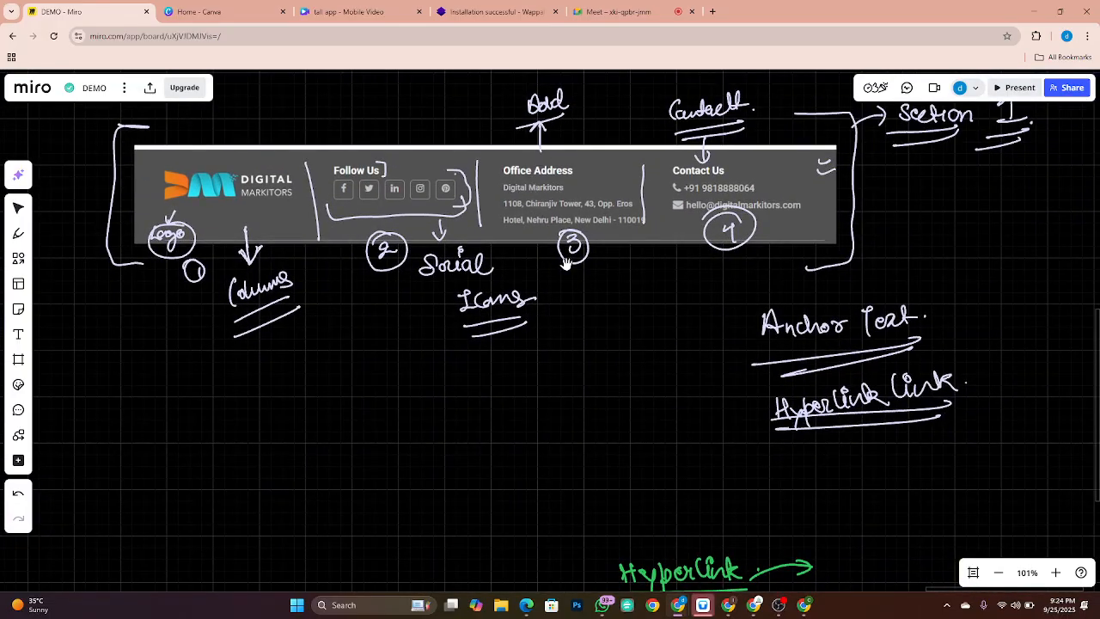
key("alt+Tab")
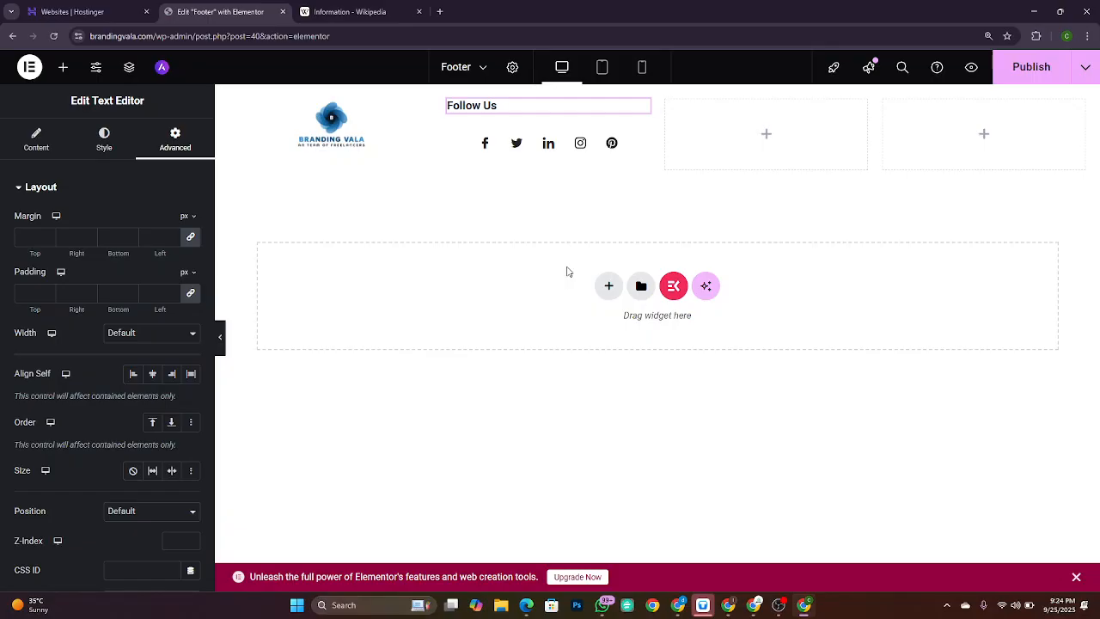
Step: Add a Text Editor to the third footer column and replace its Lorem text with 'Address'
left_click(63, 67)
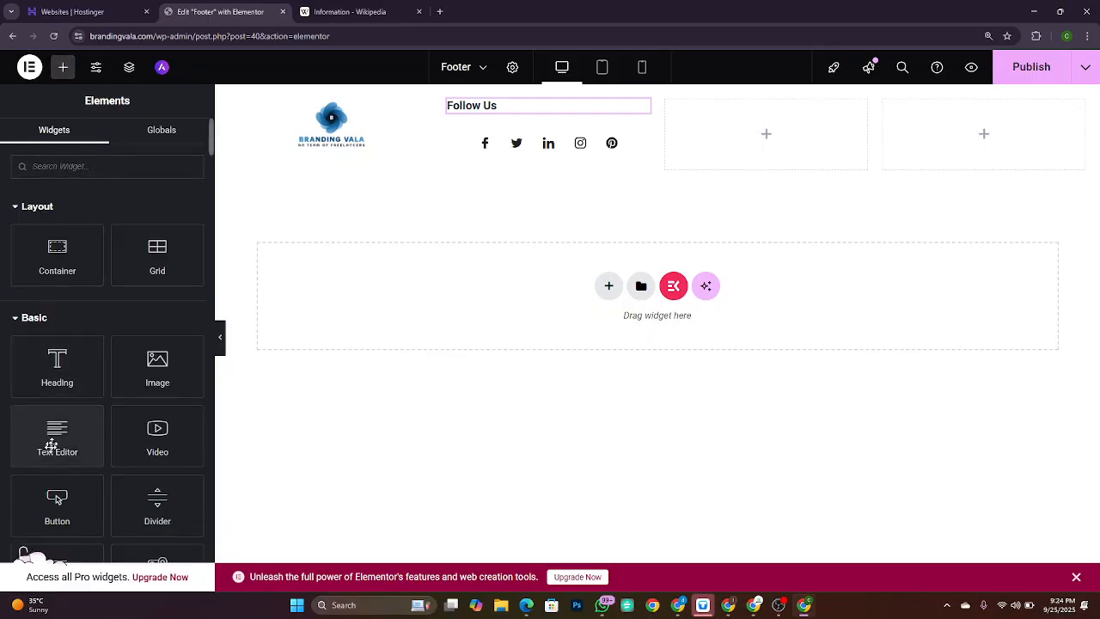
left_click_drag(53, 433, 737, 128)
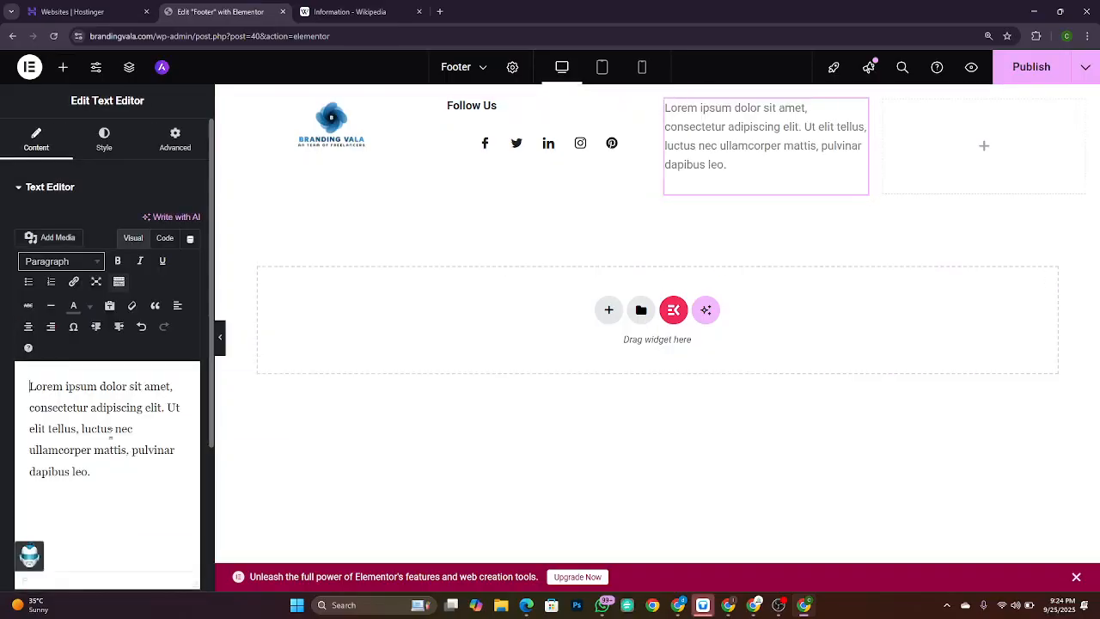
key("ctrl+a")
key("BackSpace")
type("A")
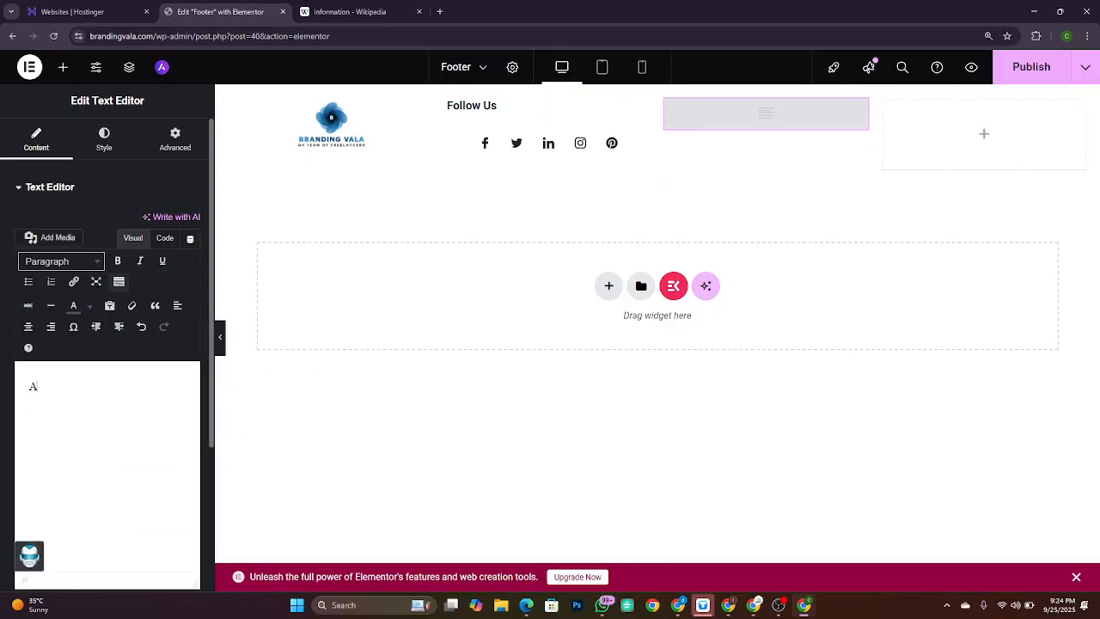
type("ddress")
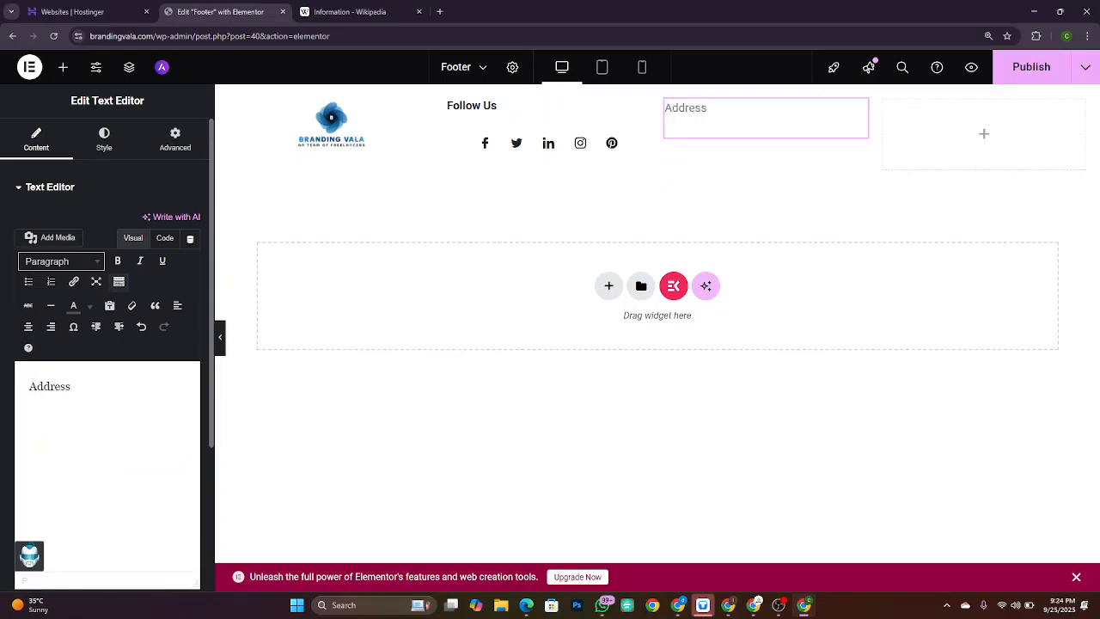
Step: Make 'Address' bold and start an empty line beneath it
key("ctrl+a")
key("ctrl+b")
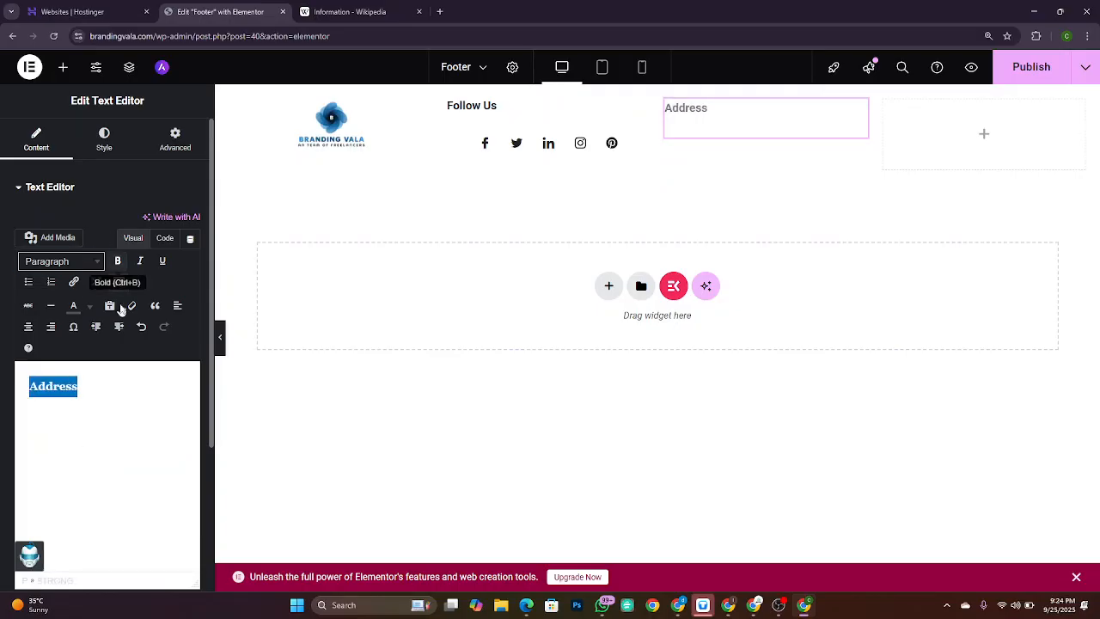
key("Right")
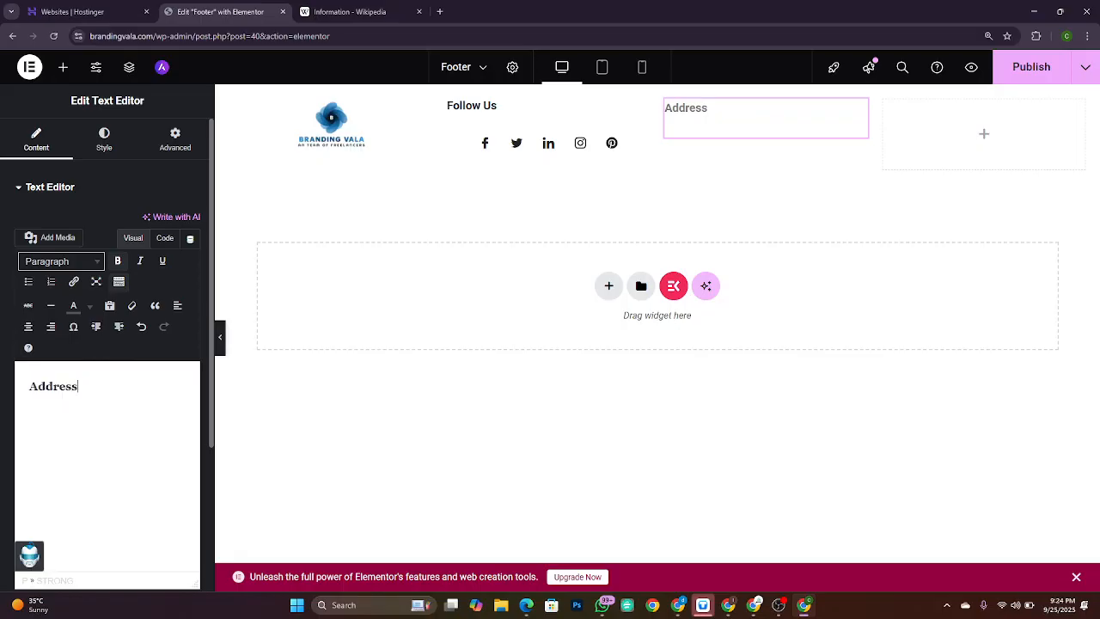
key("Return")
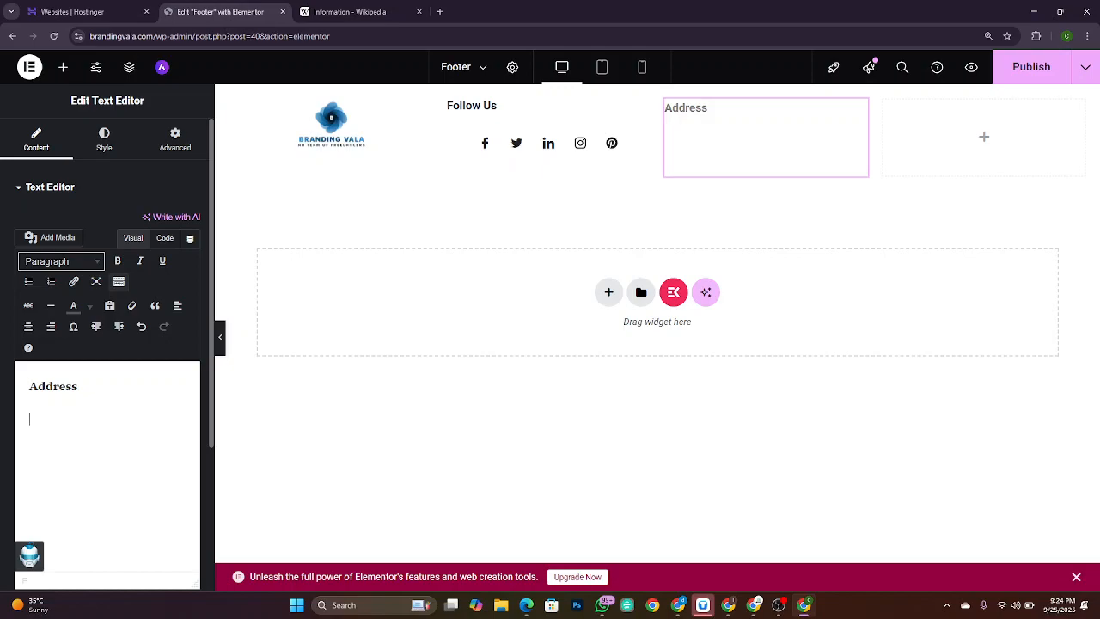
key("alt+Tab")
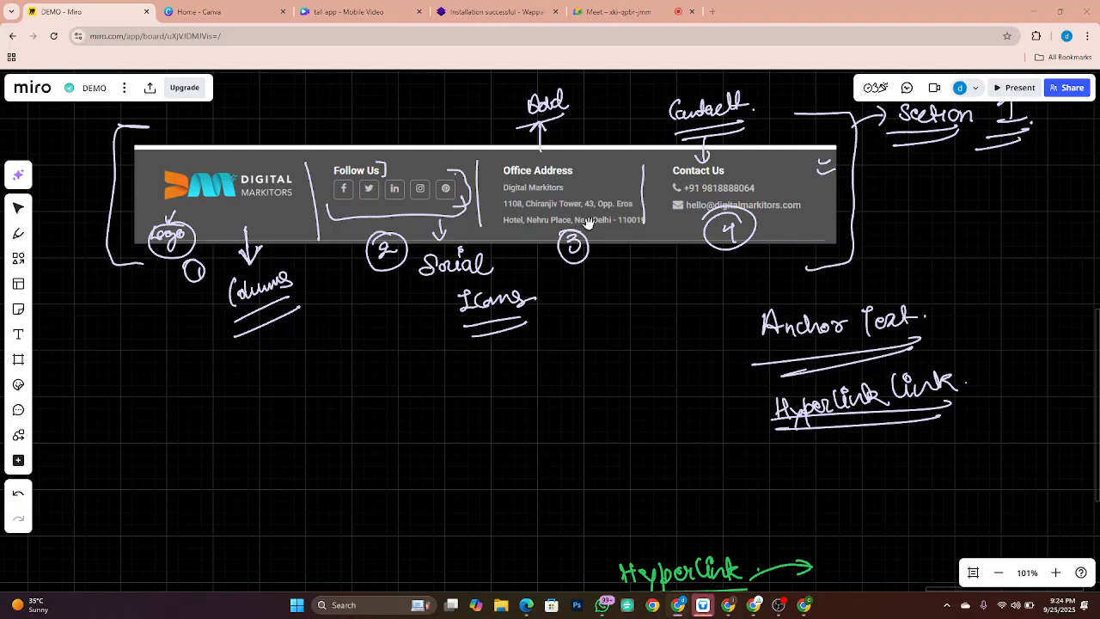
key("alt+Tab")
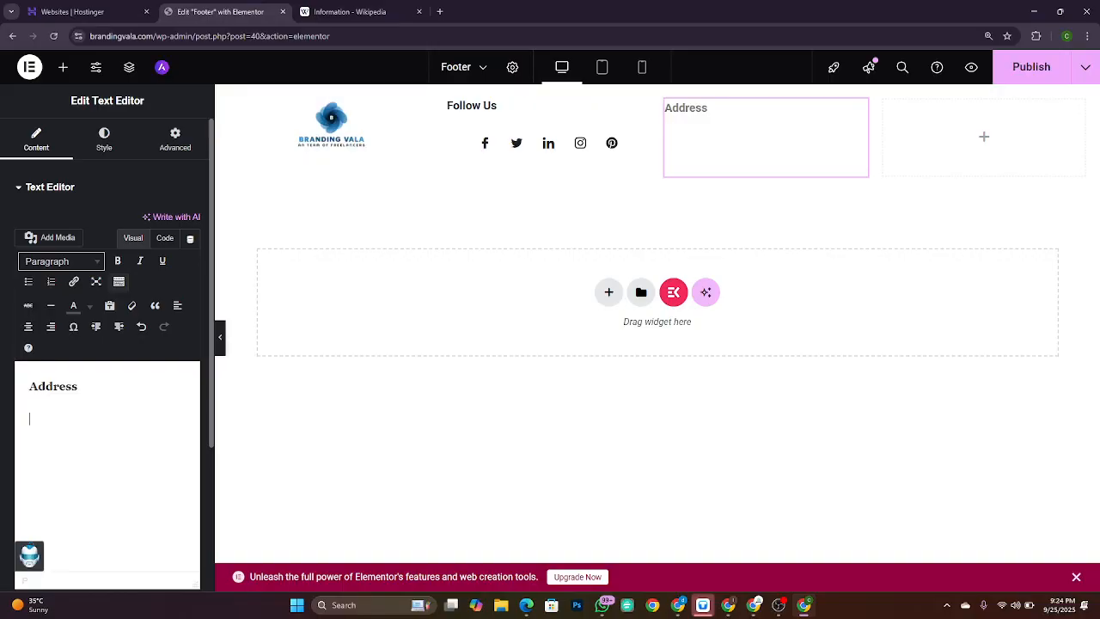
Step: Type the company name 'Branding vala' followed by its street address and city
key("BackSpace")
key("Return")
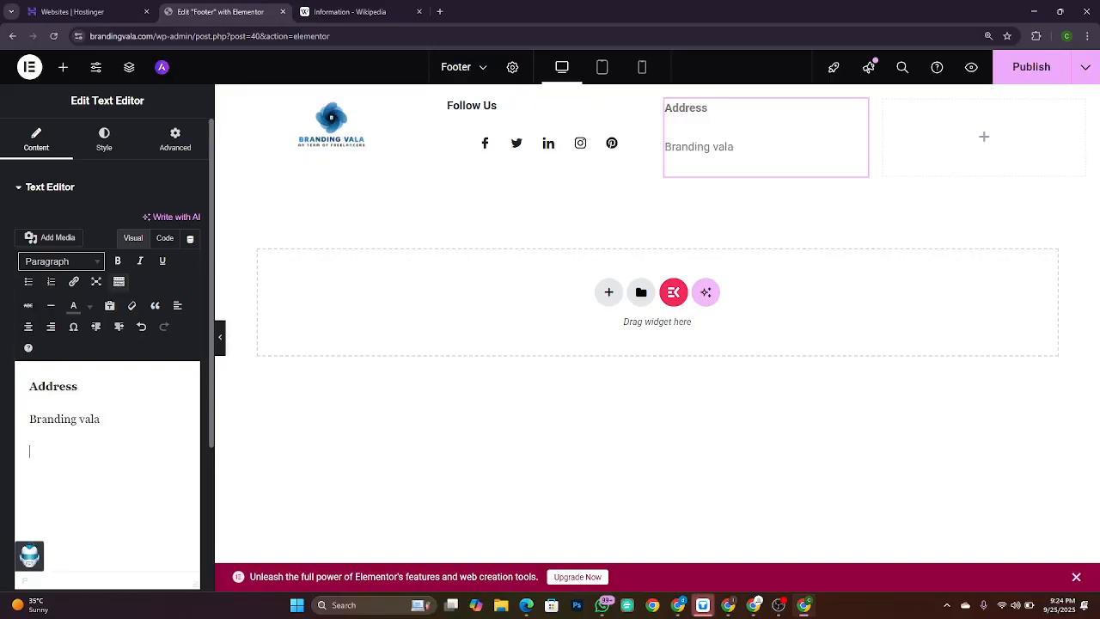
key("BackSpace")
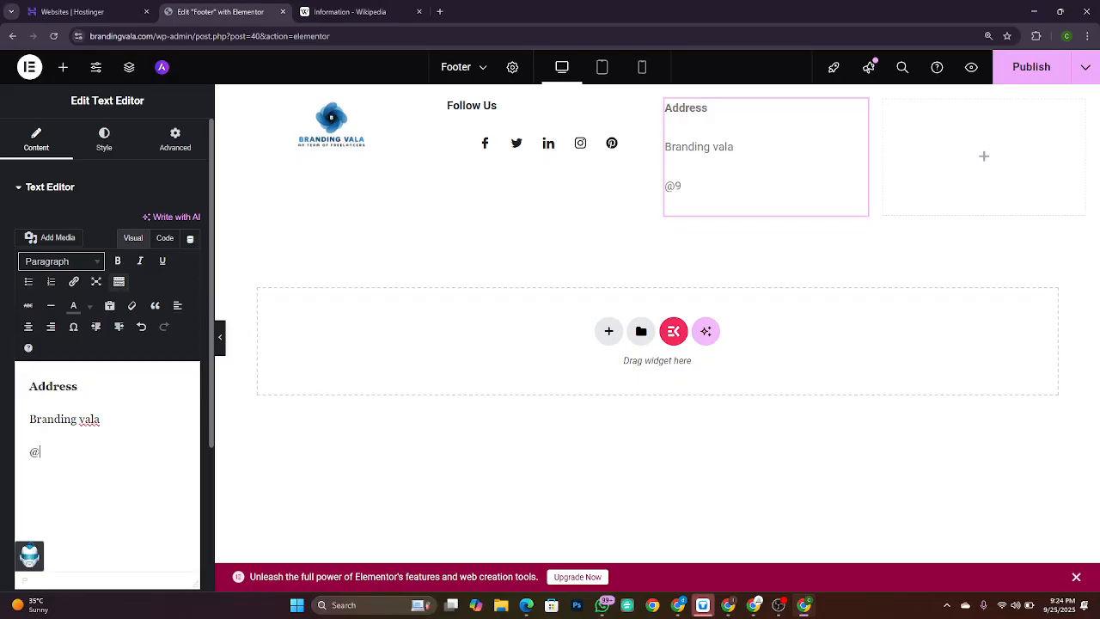
key("BackSpace")
key("BackSpace")
key("BackSpace")
key("BackSpace")
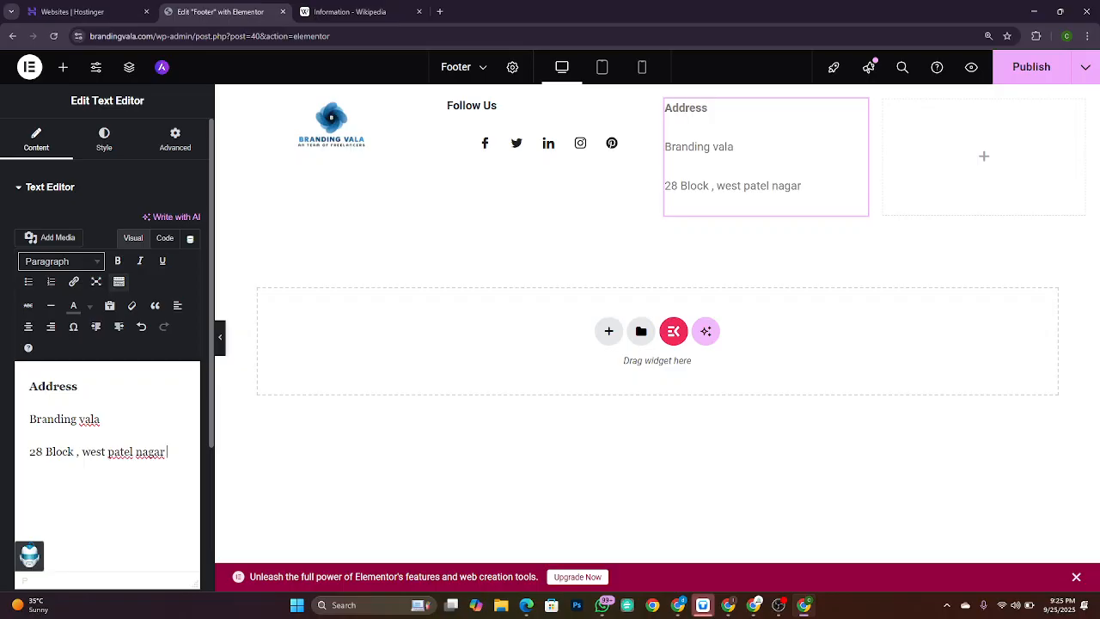
key("BackSpace")
key("BackSpace")
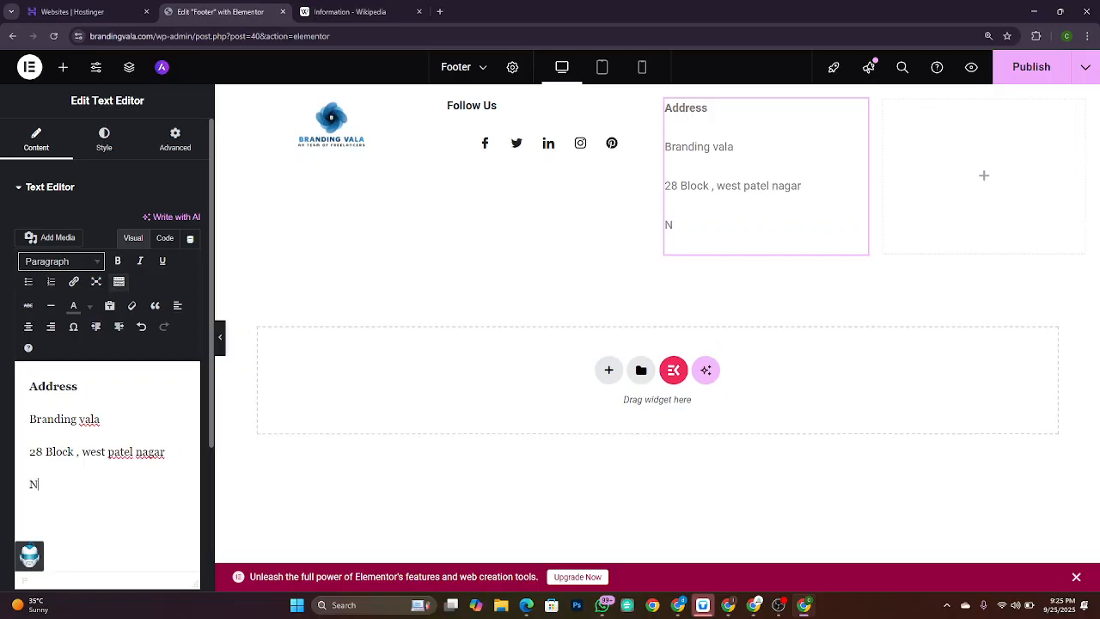
Step: Select all the address text and toggle the indent on and off so it sits flush left
double_click(69, 484)
key("ctrl+a")
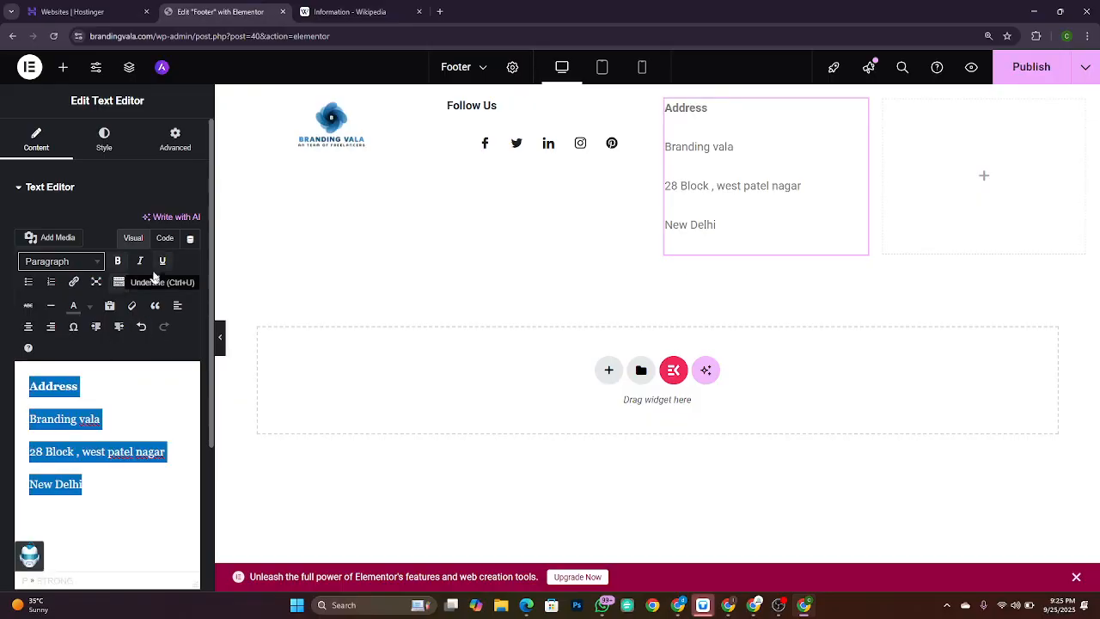
left_click(120, 327)
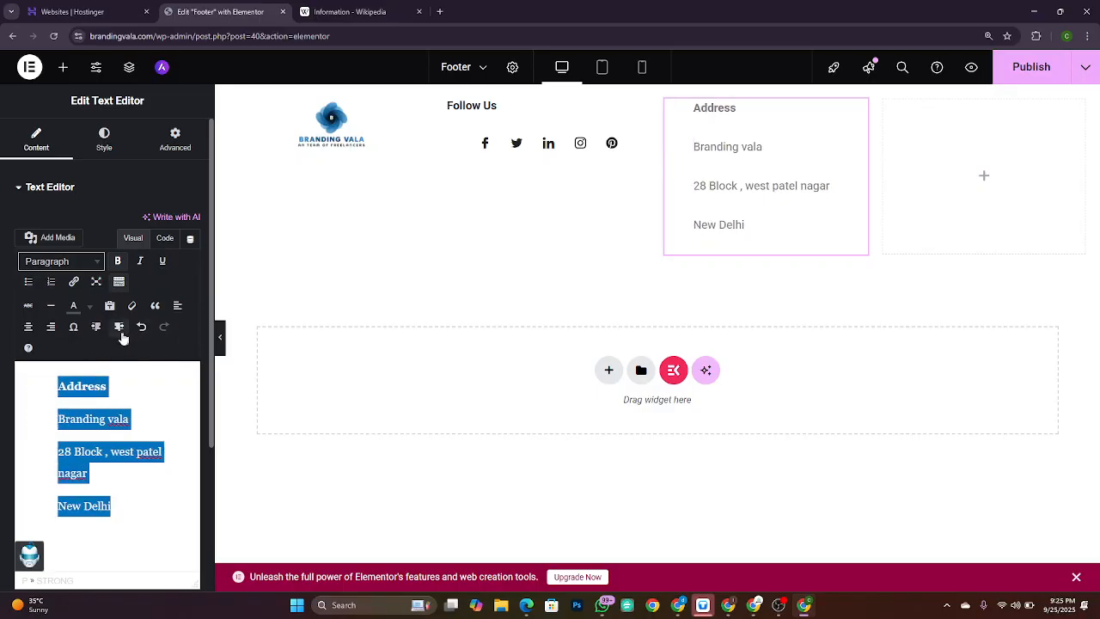
left_click(97, 327)
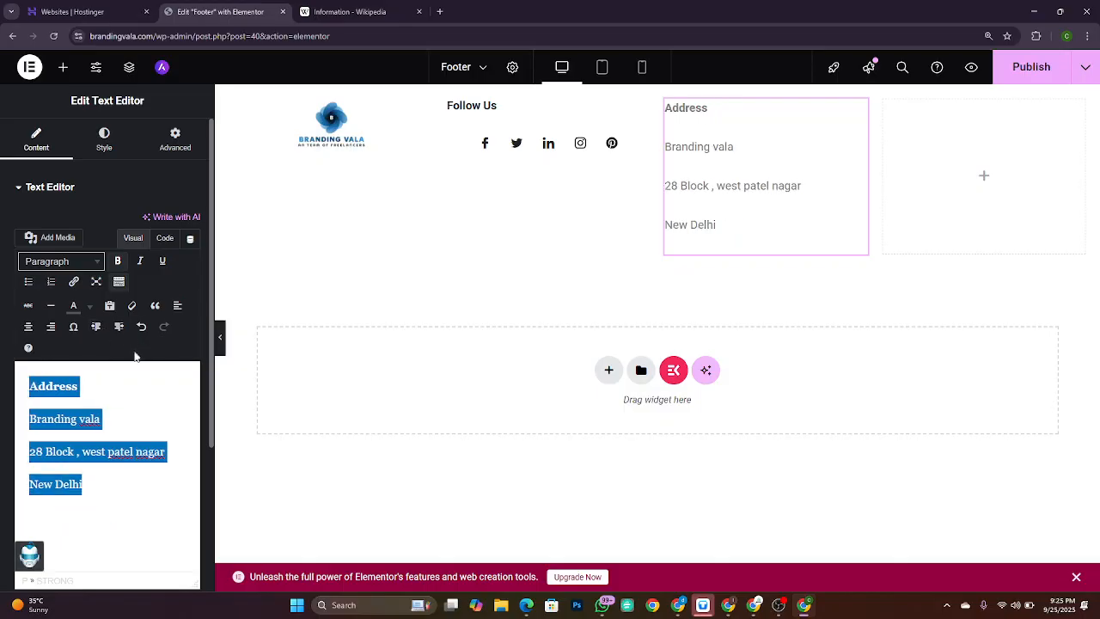
scroll(135, 356, "down", 1)
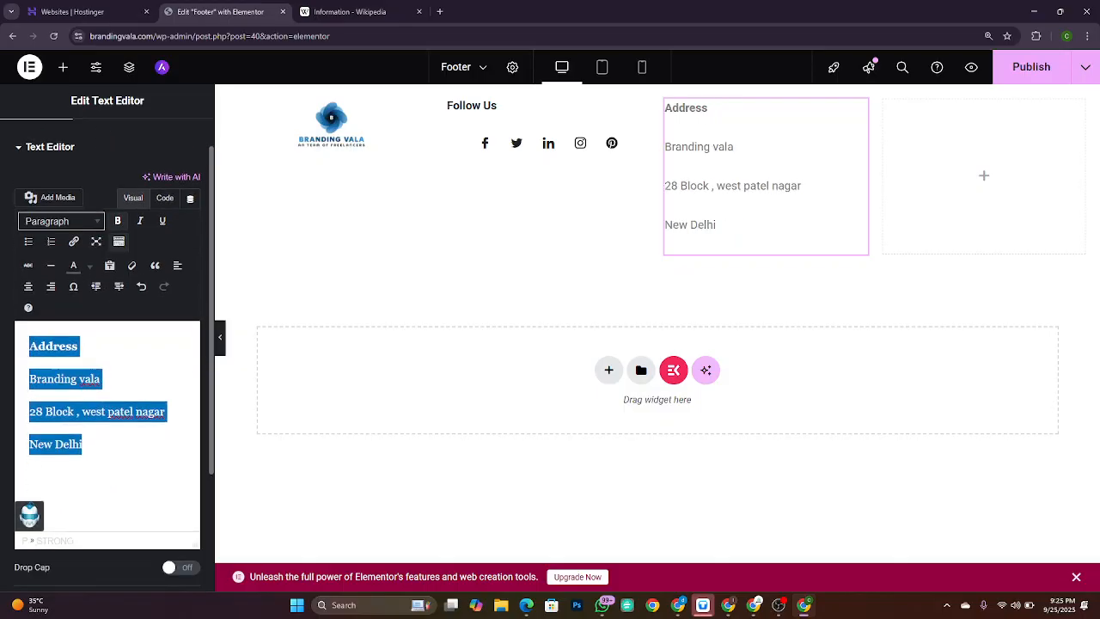
scroll(124, 184, "up", 1)
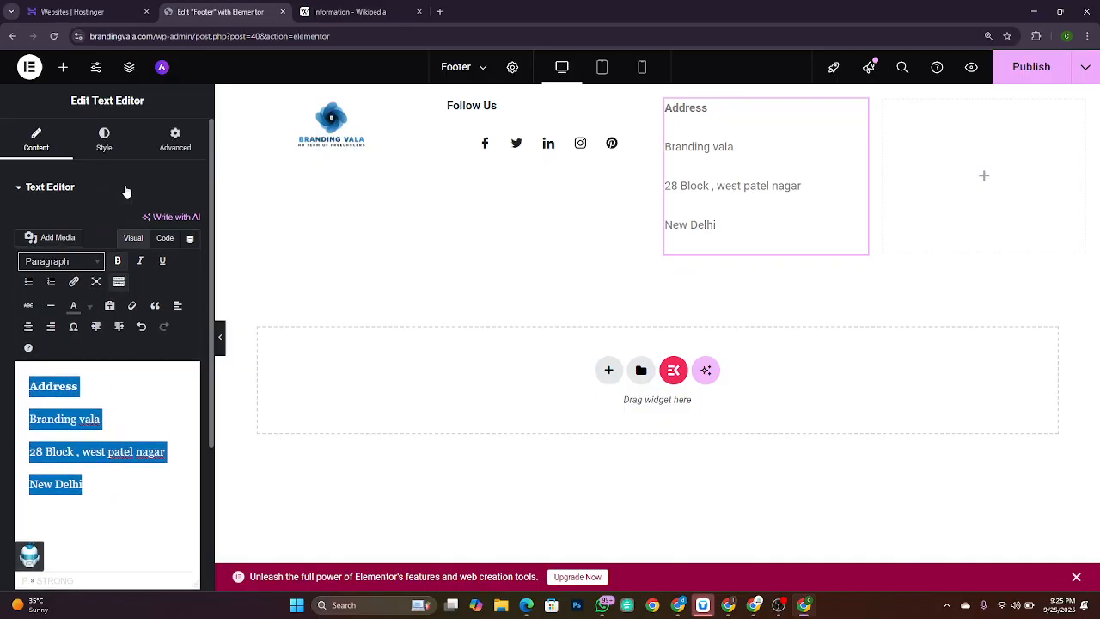
Step: Set the address widget's Paragraph Spacing to 0 px on the Style tab
left_click(104, 141)
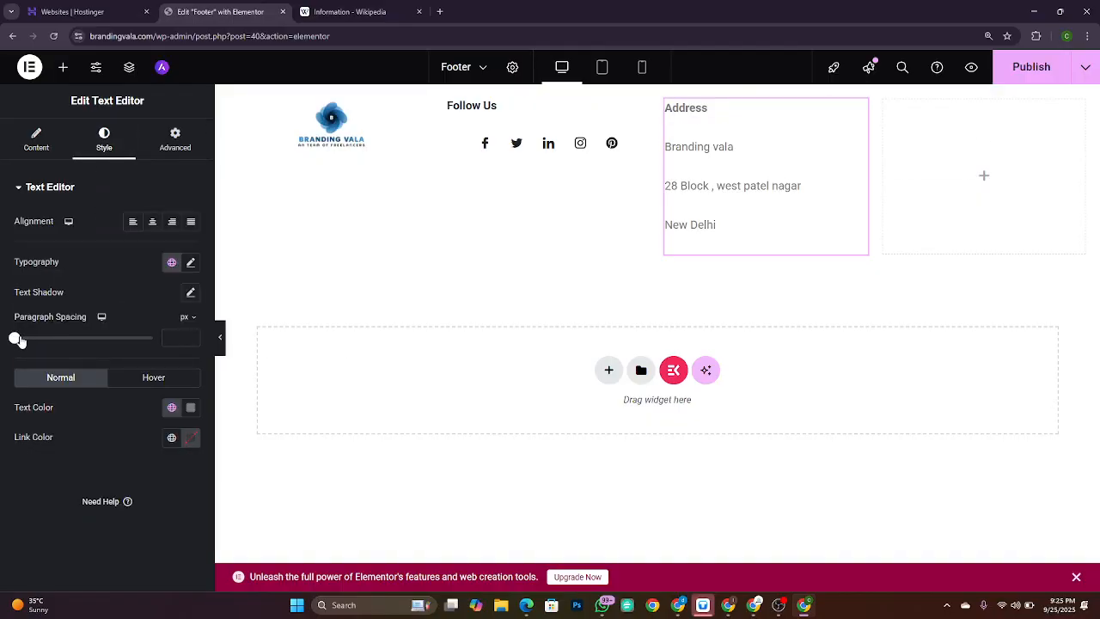
left_click_drag(15, 340, 13, 339)
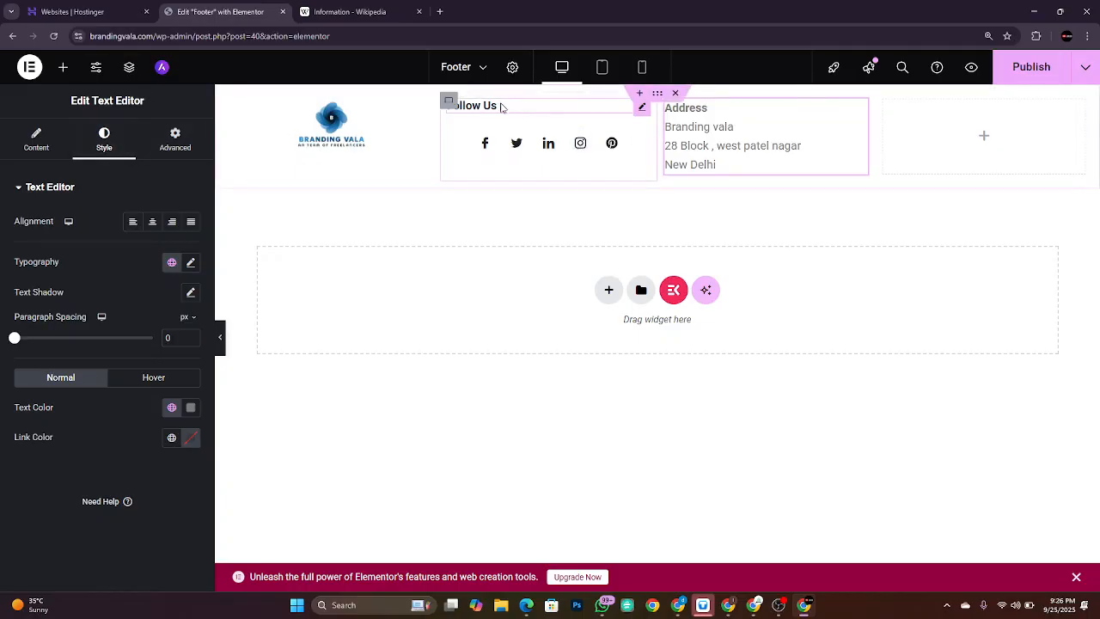
Step: Select the Follow Us widget and return its Paragraph Spacing to 0 on the Style tab
left_click(643, 112)
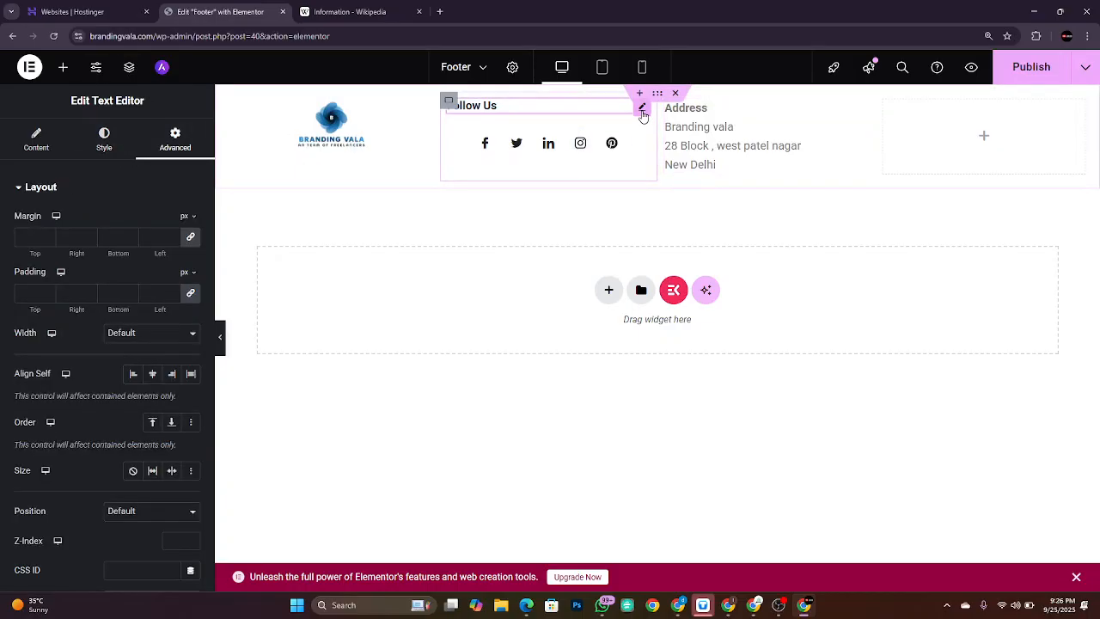
left_click(119, 153)
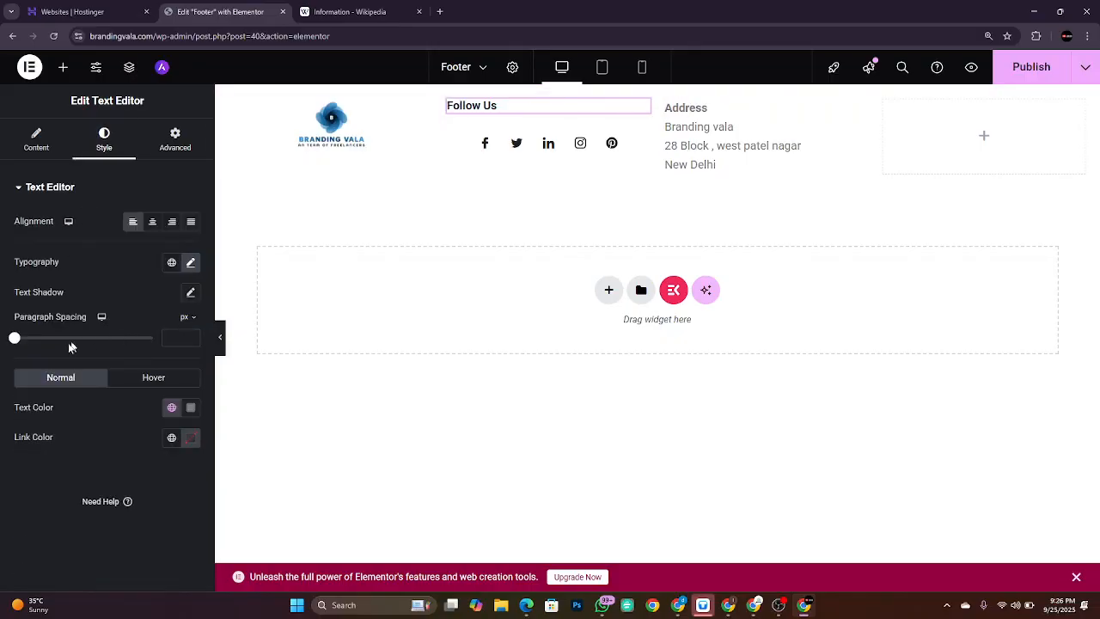
mouse_move(17, 339)
left_mouse_down()
mouse_move(43, 340)
mouse_move(3, 341)
left_mouse_up()
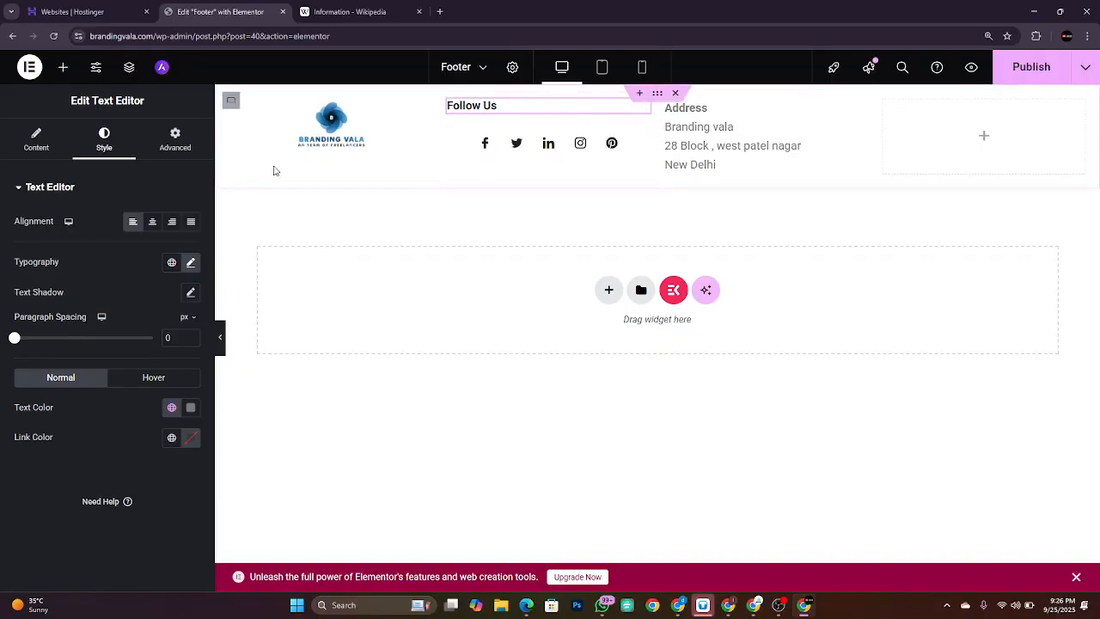
left_click(36, 139)
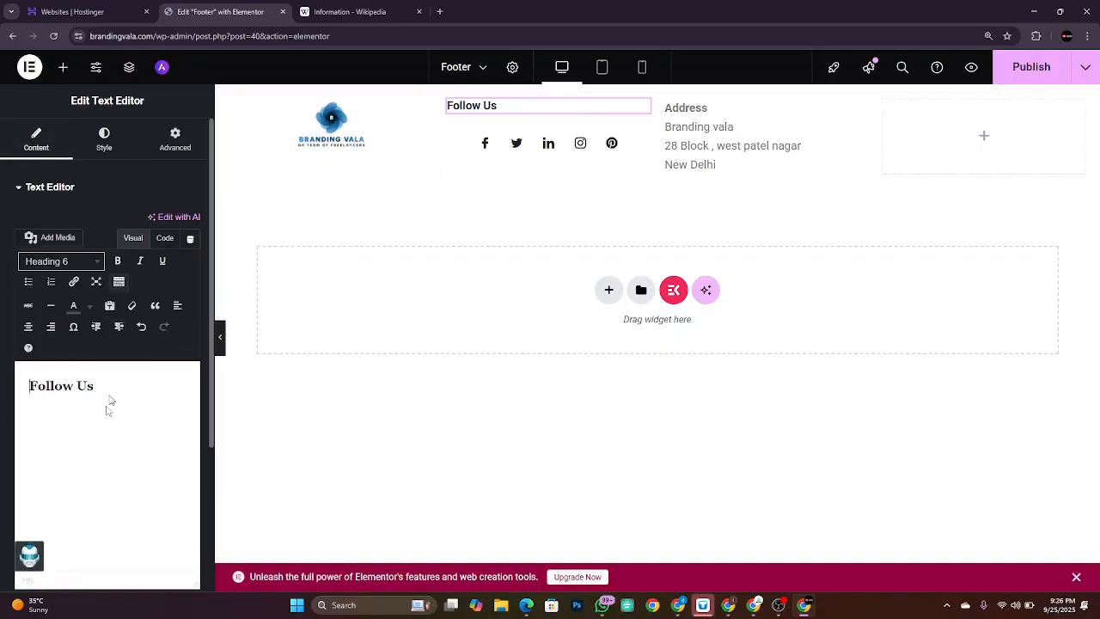
left_click(74, 385)
left_click(104, 143)
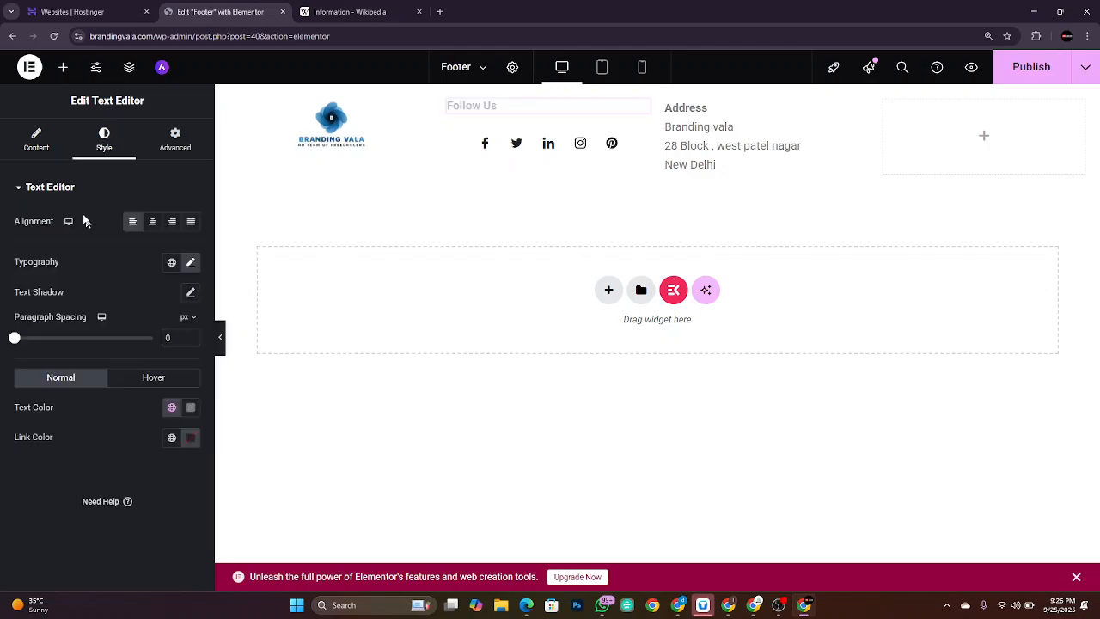
mouse_move(14, 338)
left_mouse_down()
mouse_move(60, 346)
mouse_move(2, 330)
left_mouse_up()
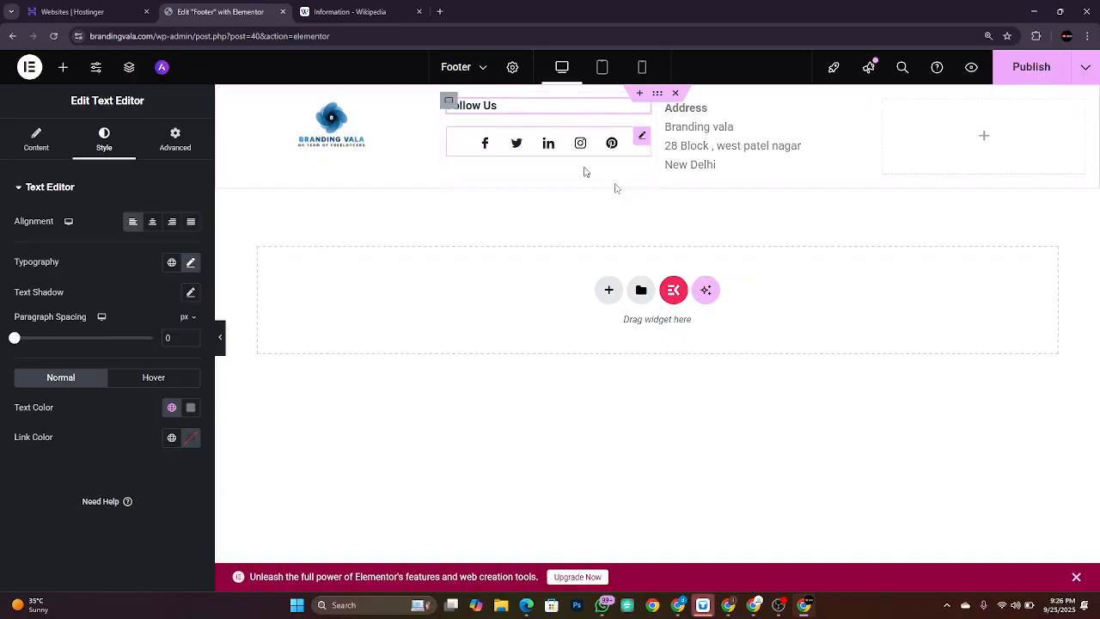
key("alt+Tab")
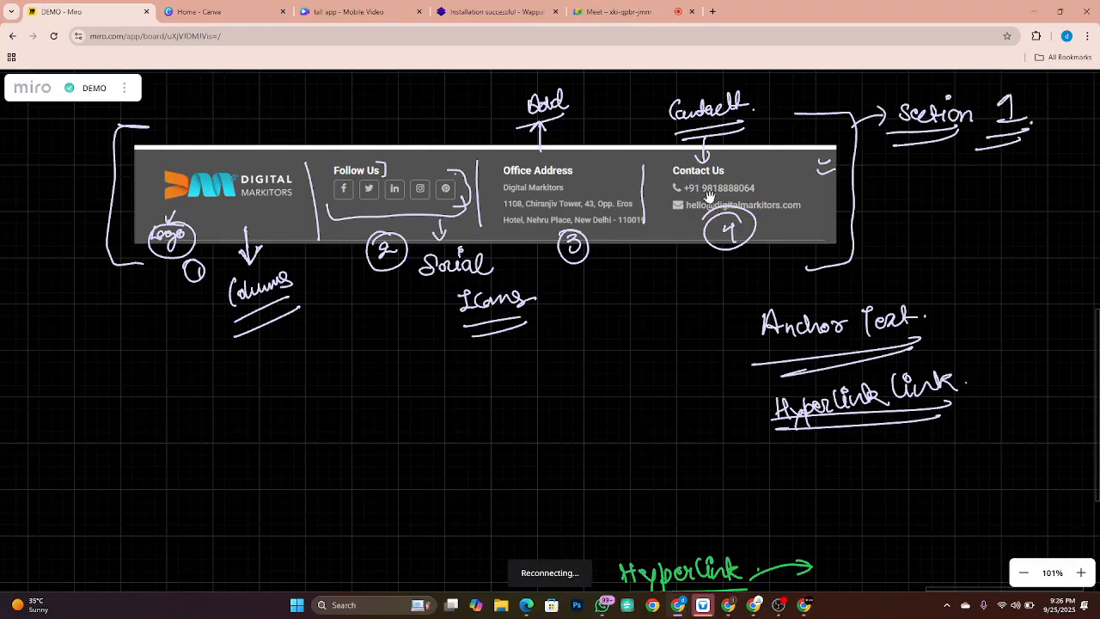
Step: Drop a Text Editor widget into the empty fourth footer column
key("alt+Tab")
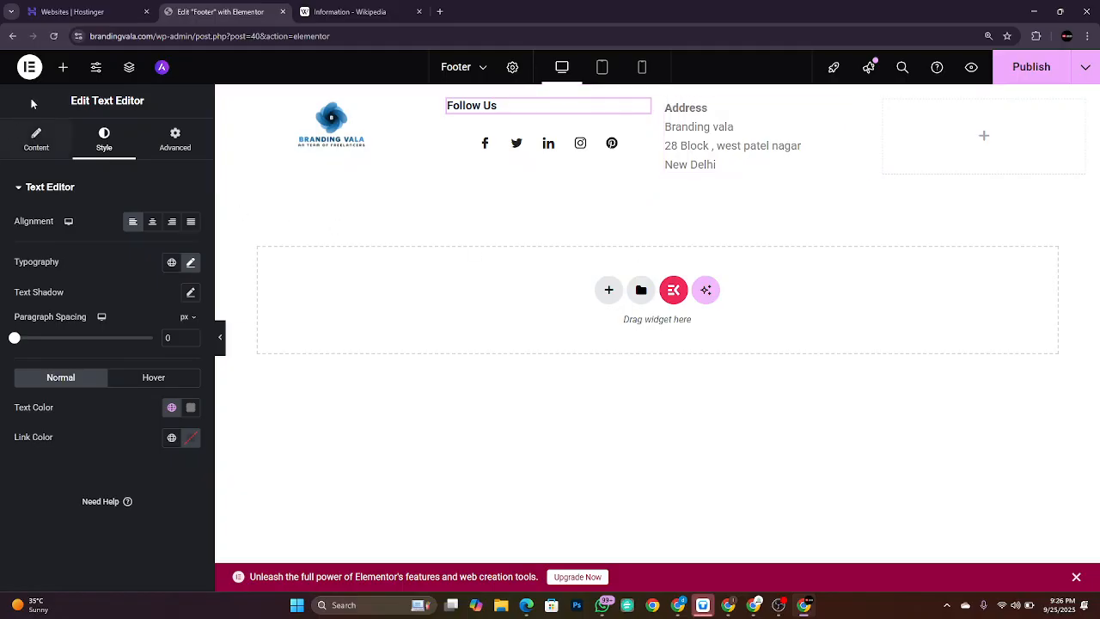
left_click(65, 69)
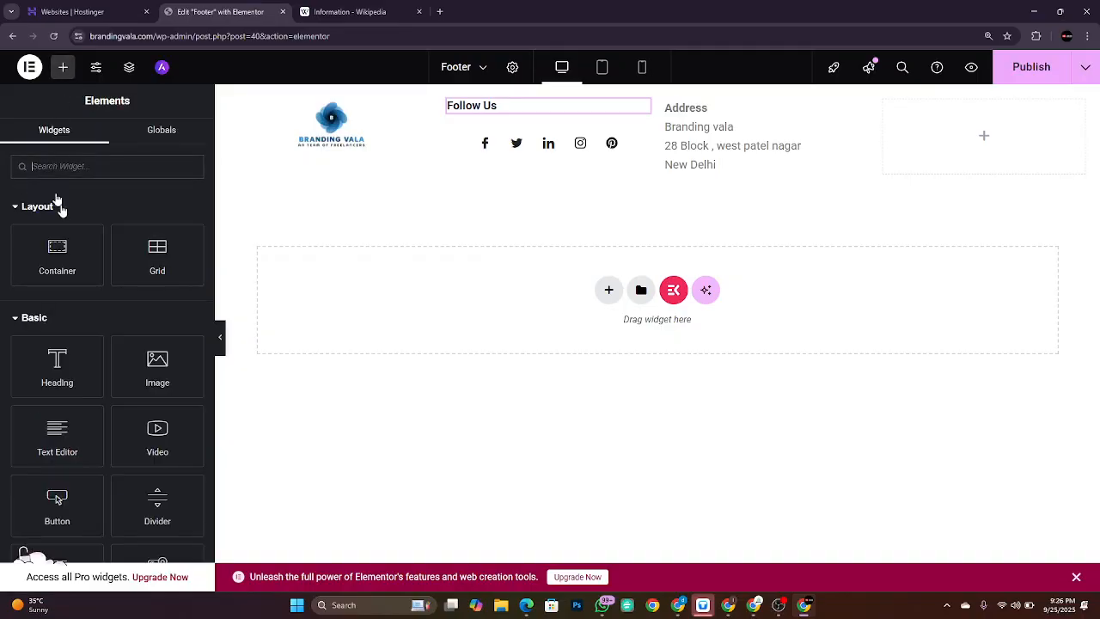
left_click_drag(74, 443, 994, 133)
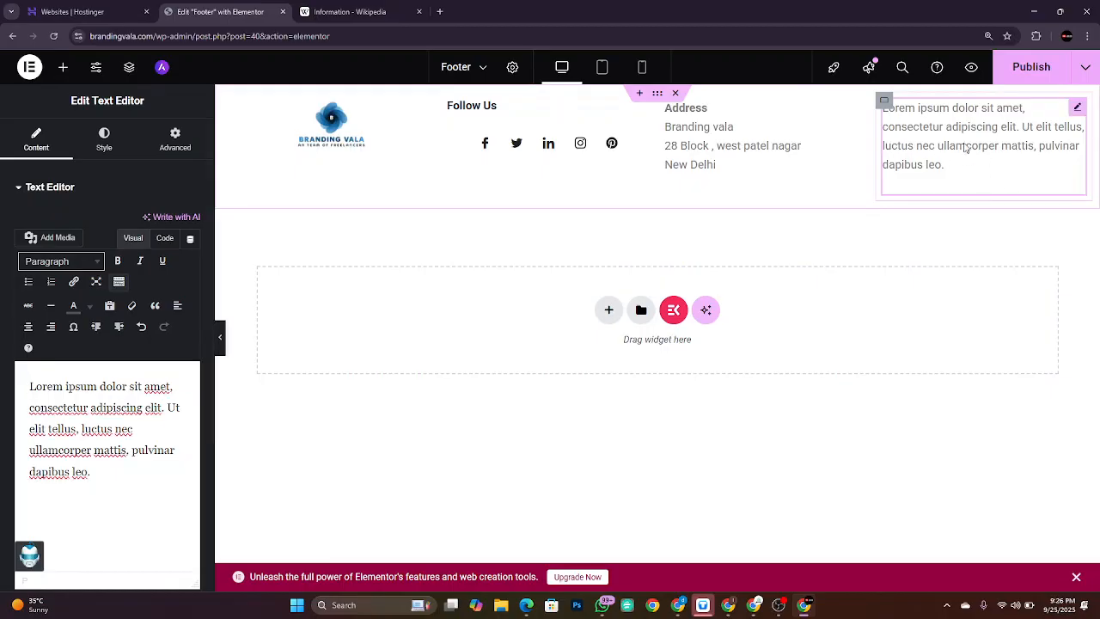
key("alt+Tab")
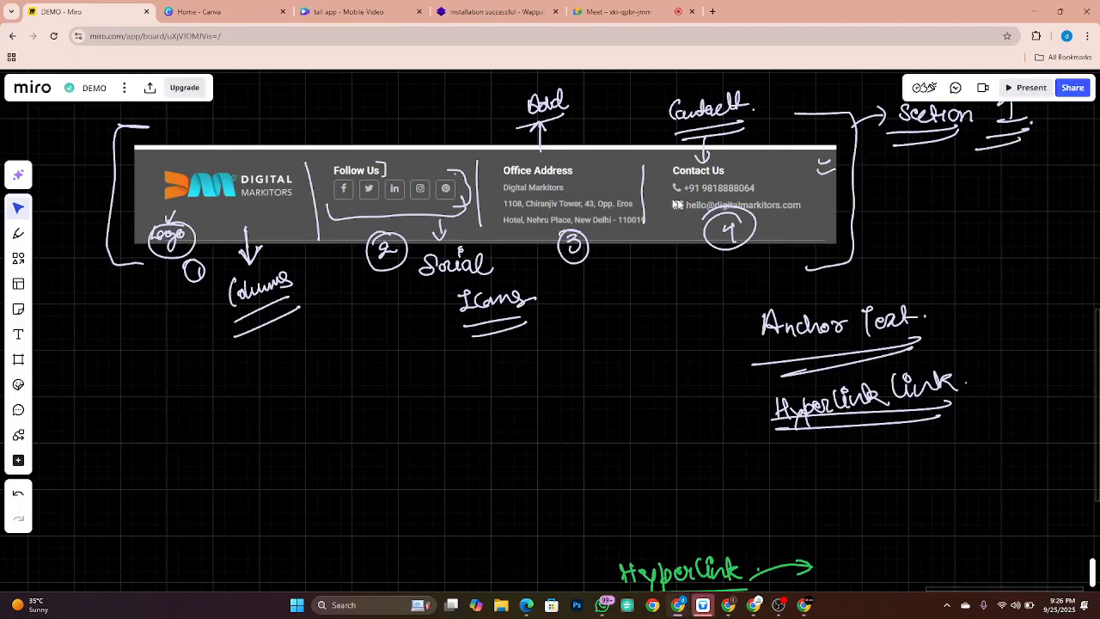
key("alt+Tab")
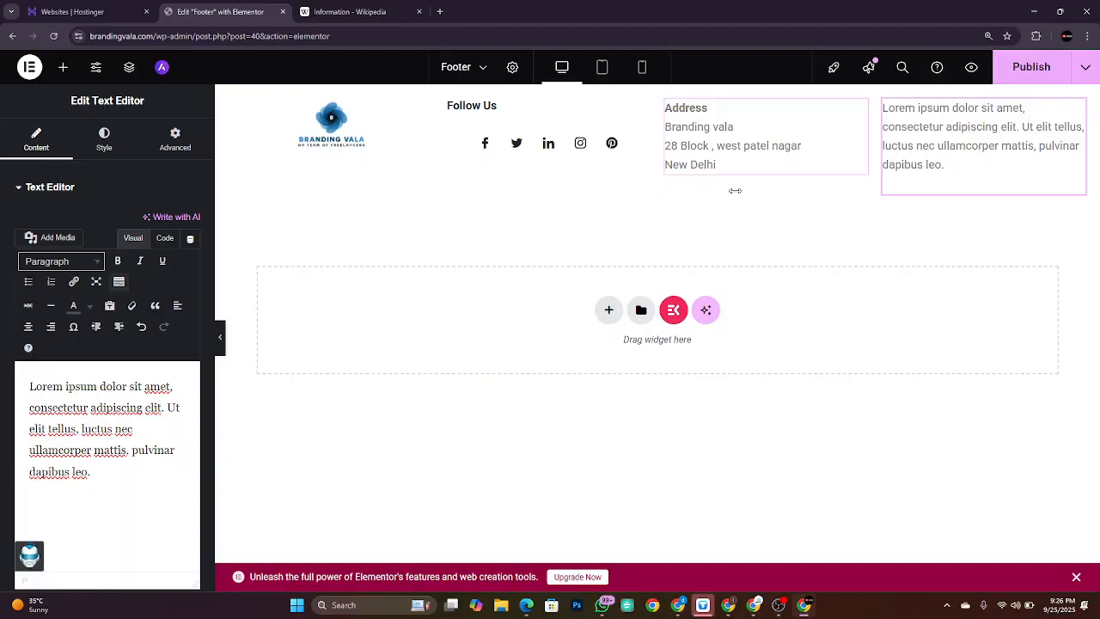
Step: Search 'icon' and add an Icon List widget below the placeholder text
left_click(67, 76)
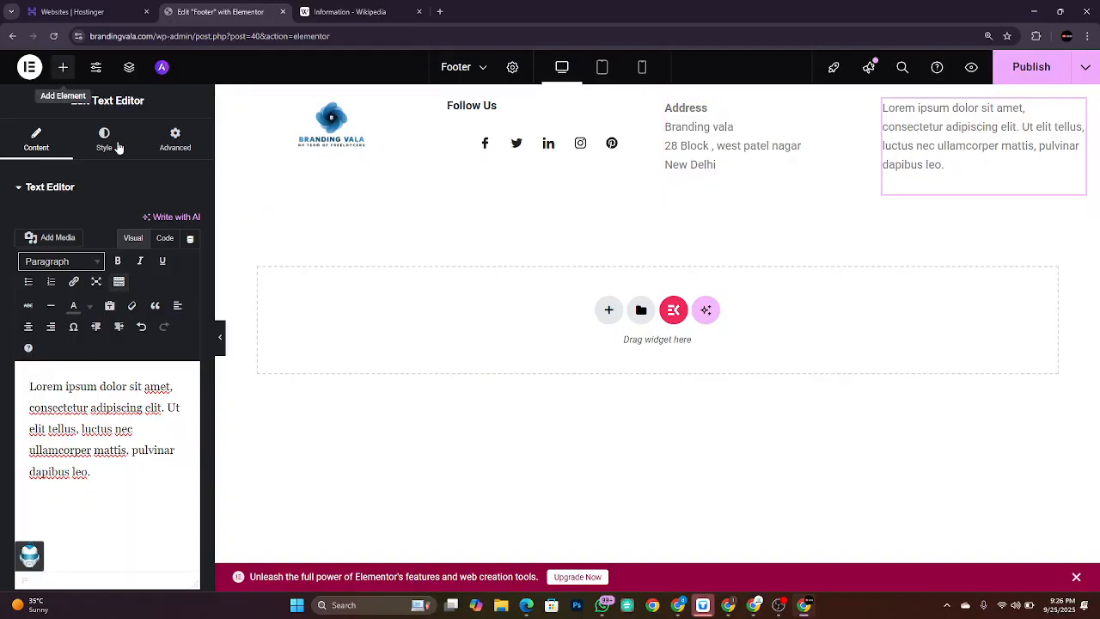
type("icon")
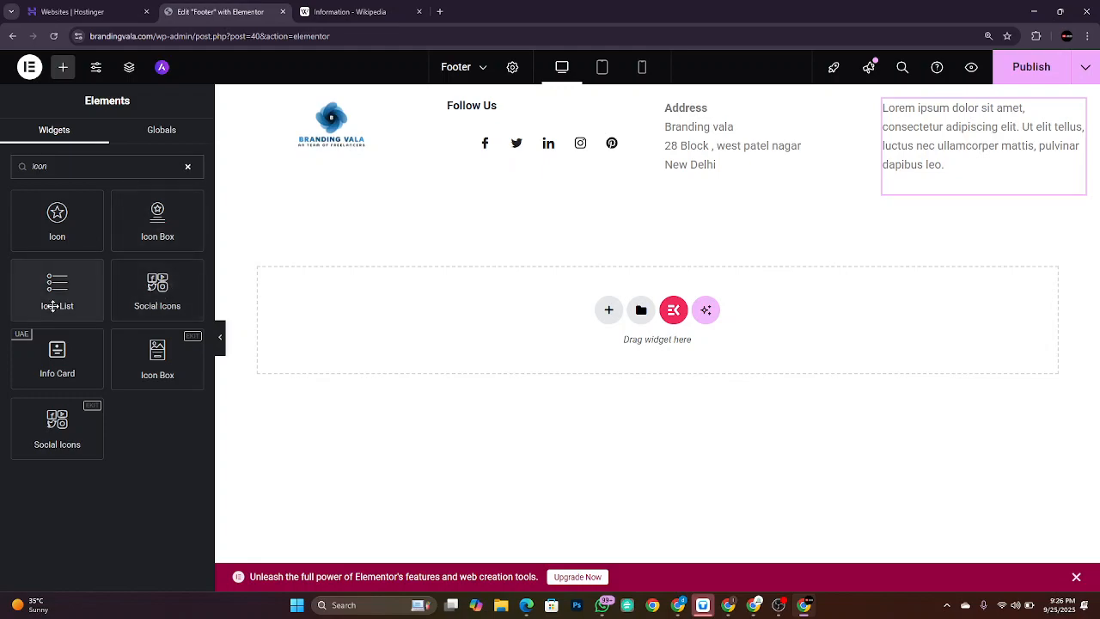
left_click_drag(59, 295, 959, 174)
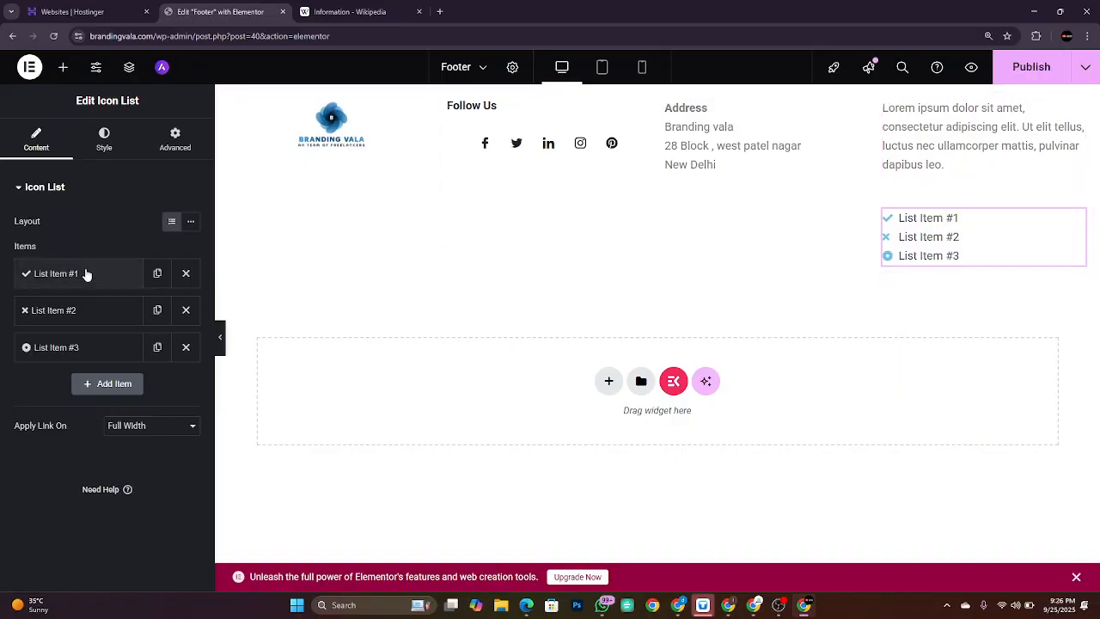
Step: Replace List Item #1's text with the contact phone number
key("alt+Tab")
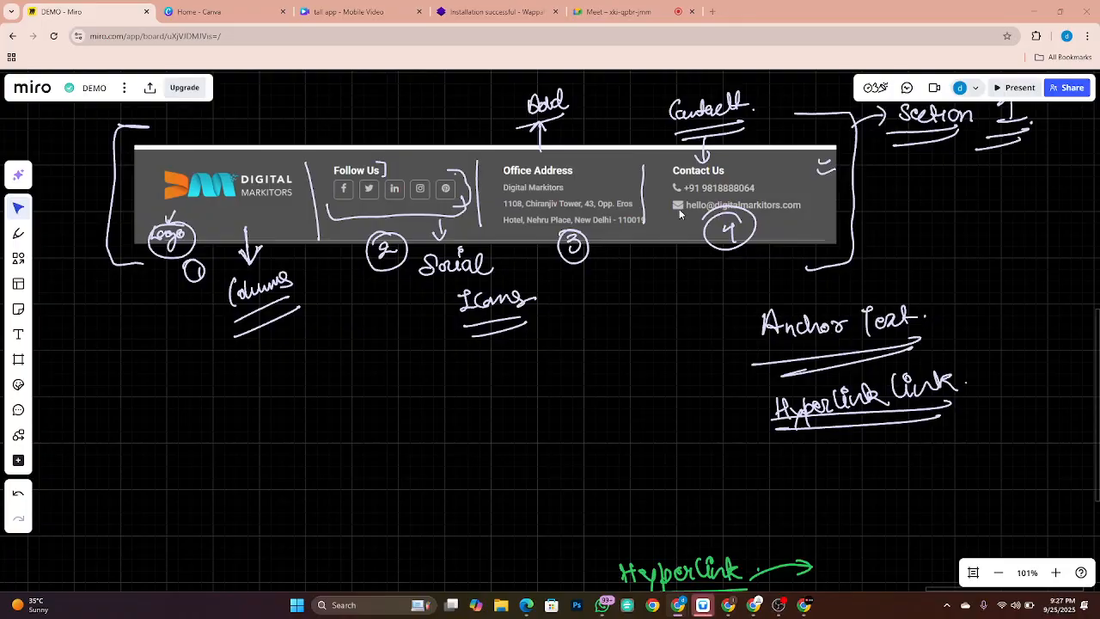
key("alt+Tab")
left_click(107, 275)
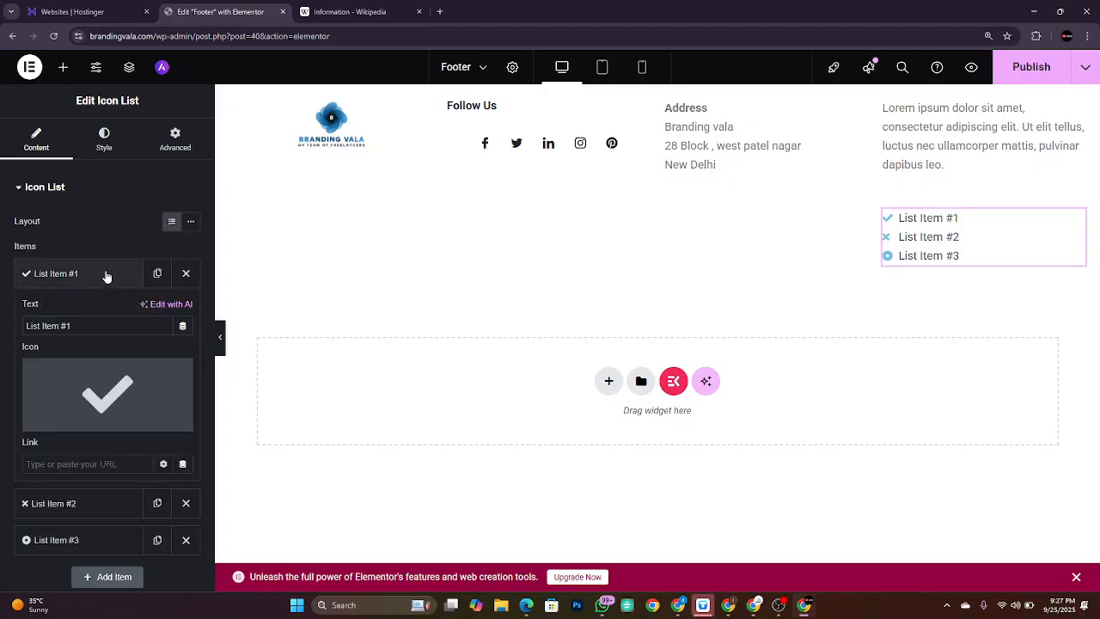
left_click(97, 326)
key("ctrl+a")
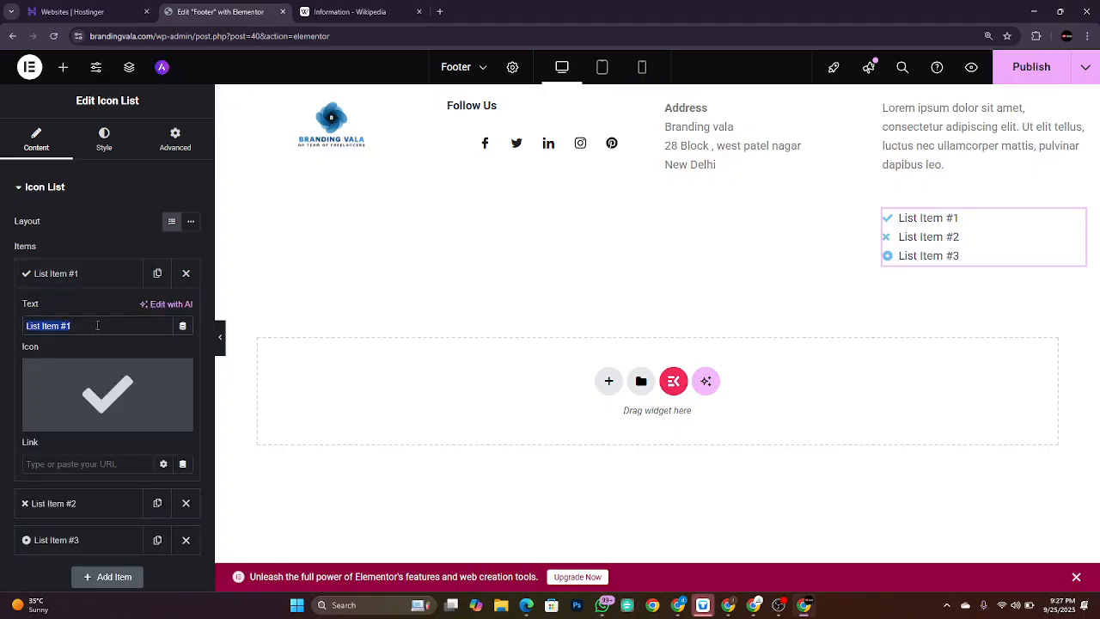
key("BackSpace")
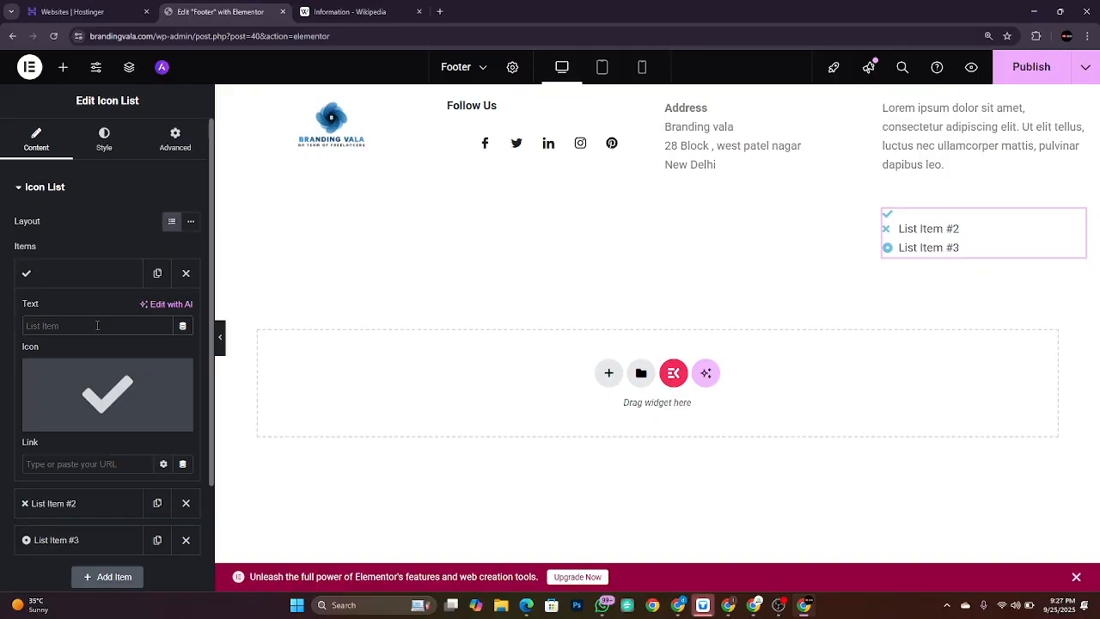
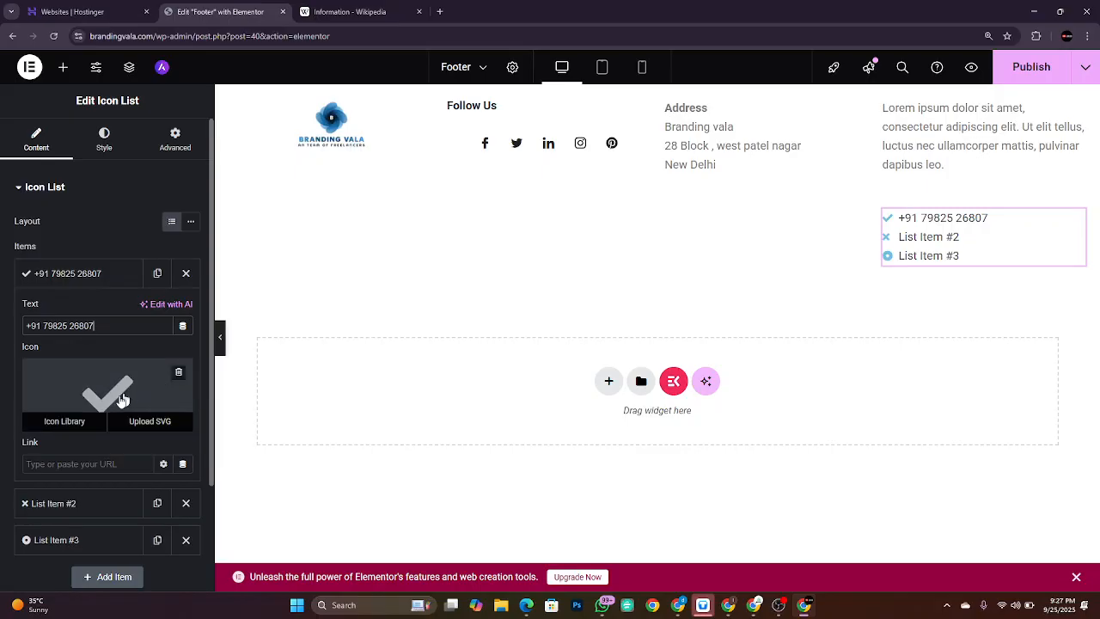
key("alt+Tab")
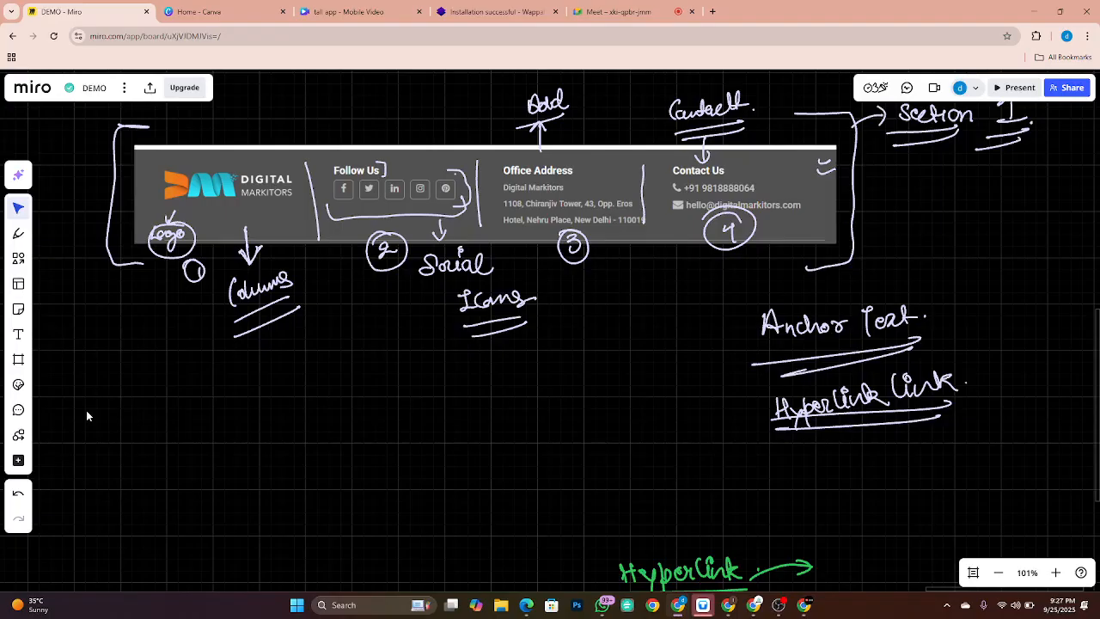
Step: Check the Google Meet call, cancel muting a participant, and return to the Elementor editor
key("ctrl+Tab")
key("ctrl+Tab")
key("ctrl+Tab")
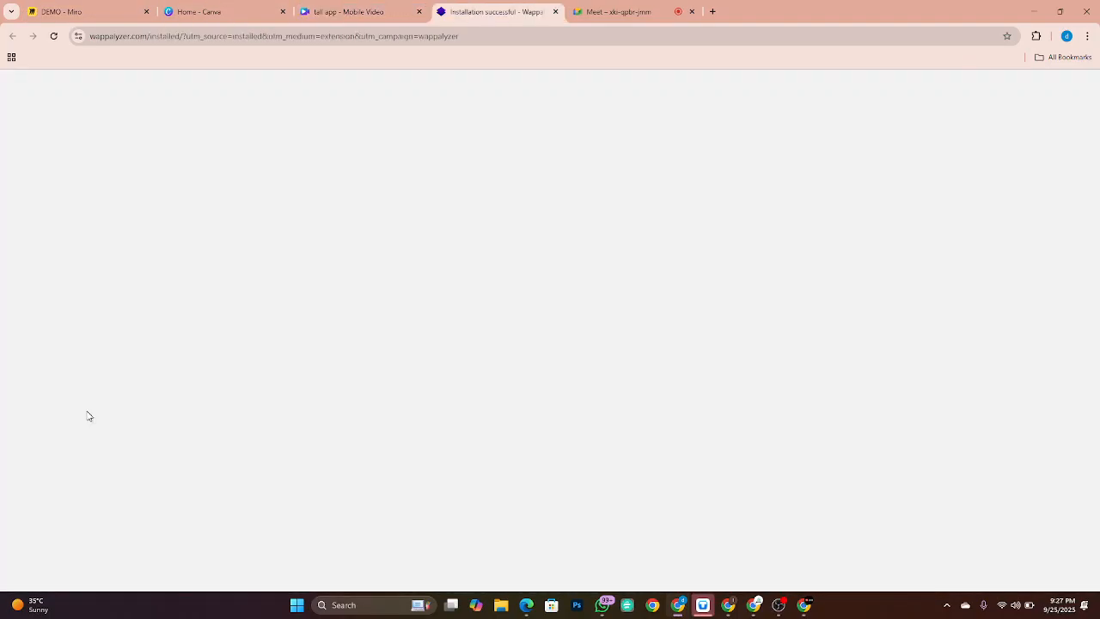
key("ctrl+Tab")
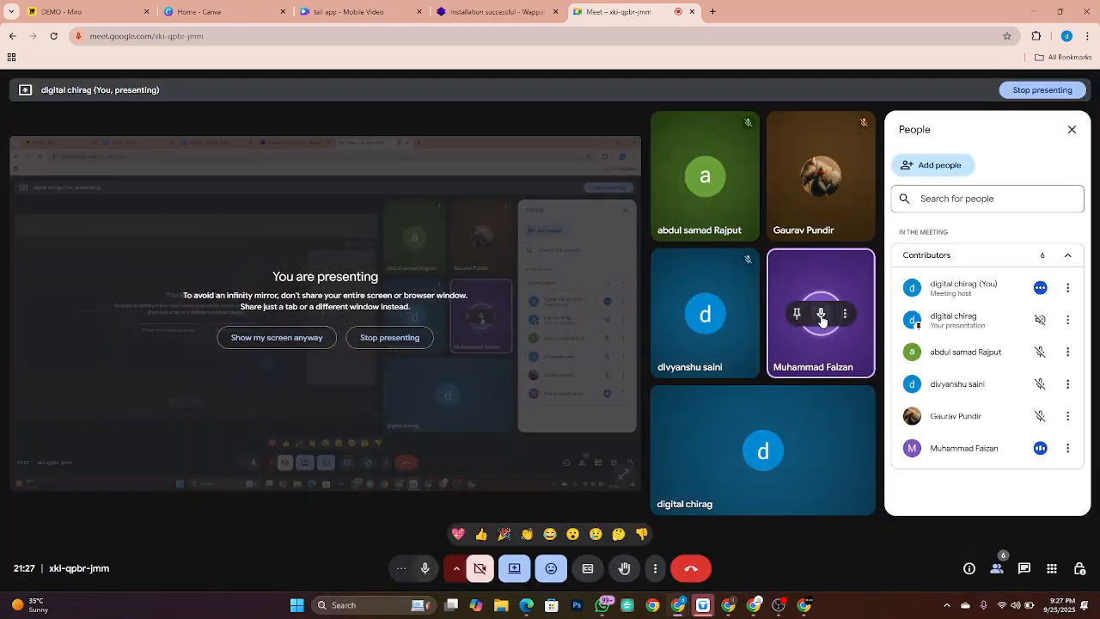
left_click(821, 315)
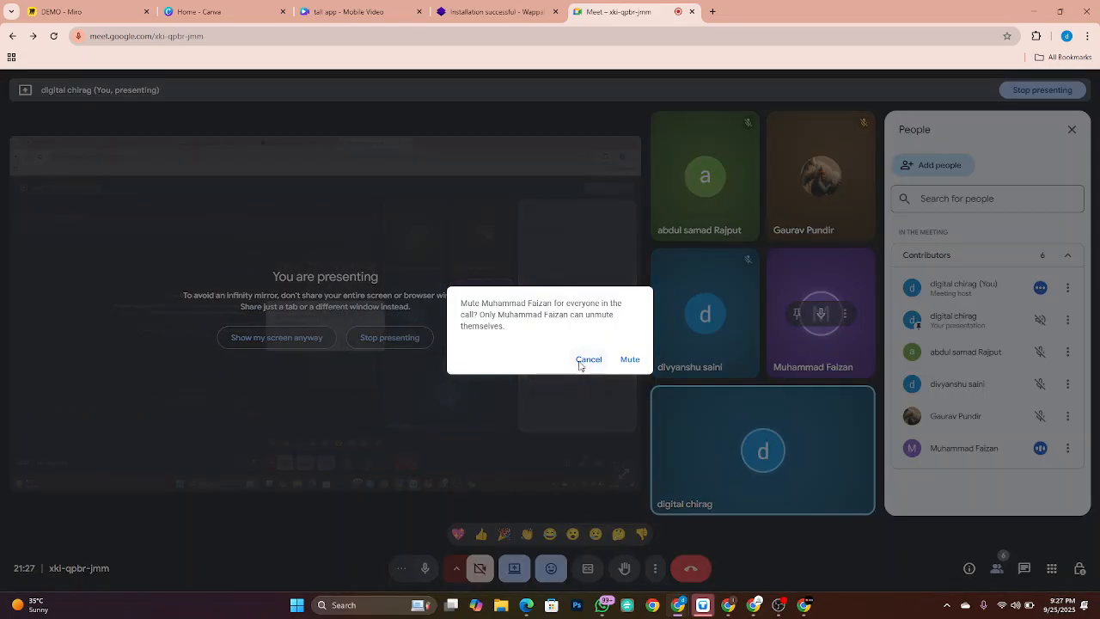
left_click(580, 362)
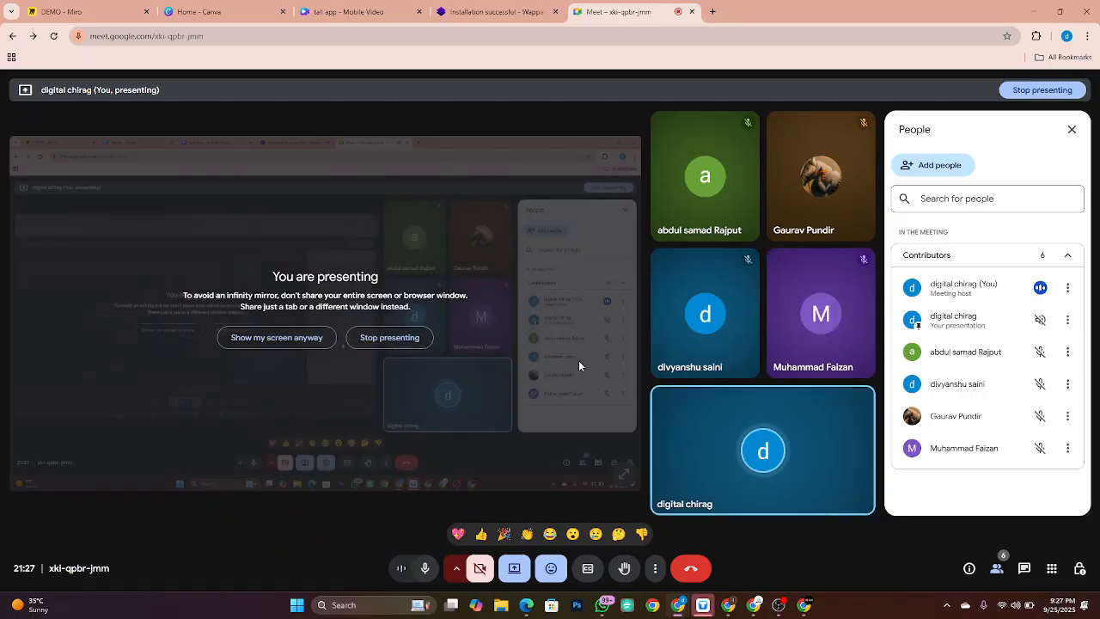
key("alt+Tab")
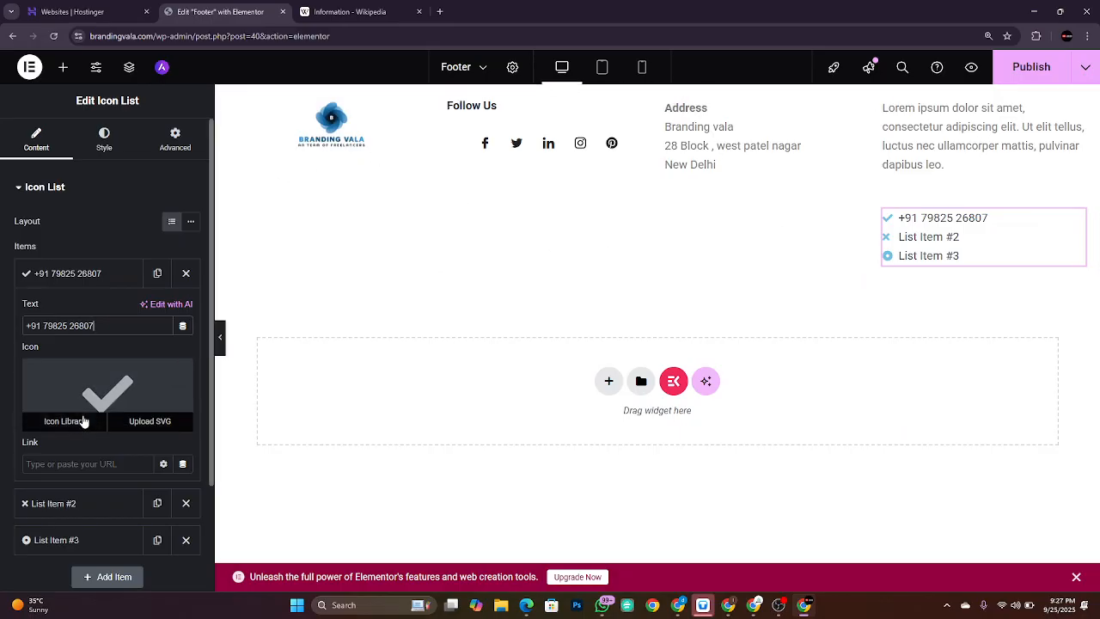
Step: Replace the phone entry's check mark with the Phone icon found by searching 'phone'
left_click(69, 421)
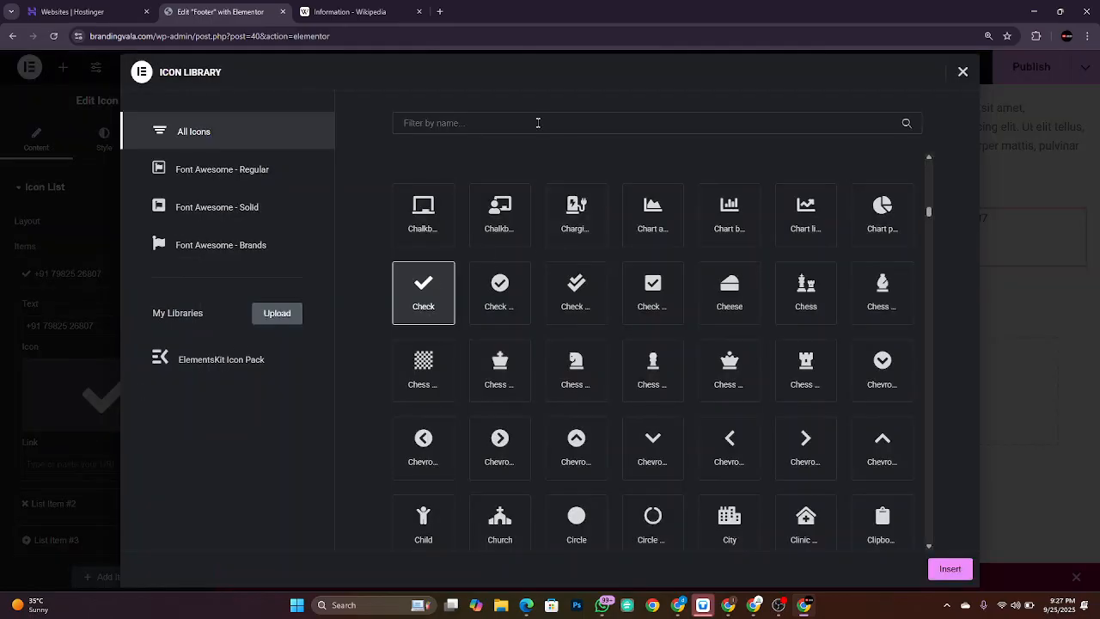
left_click(538, 123)
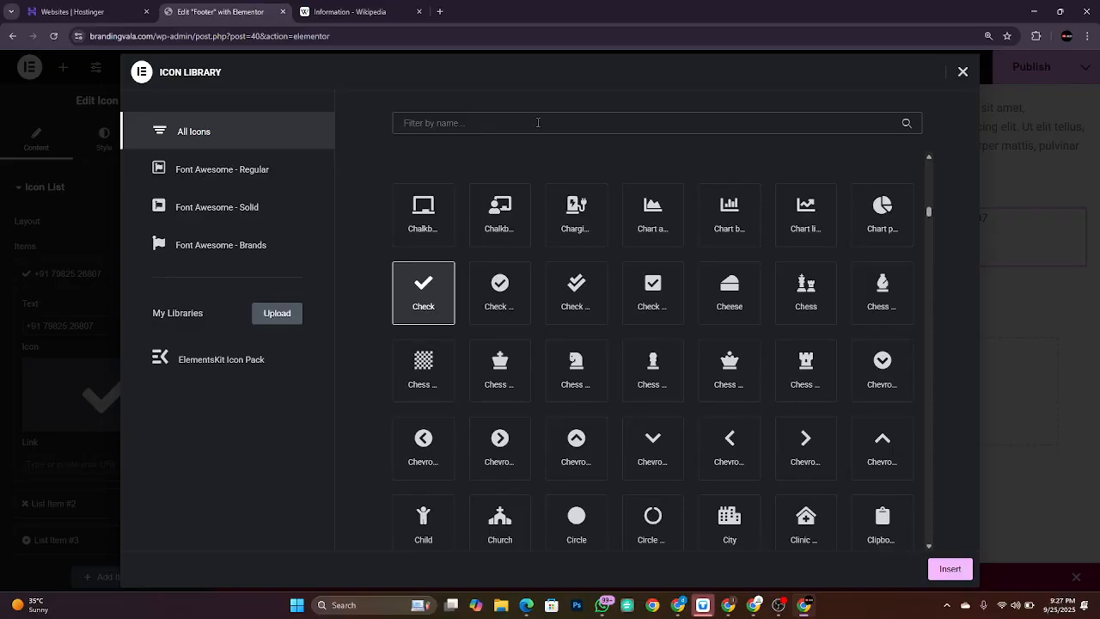
type("phone")
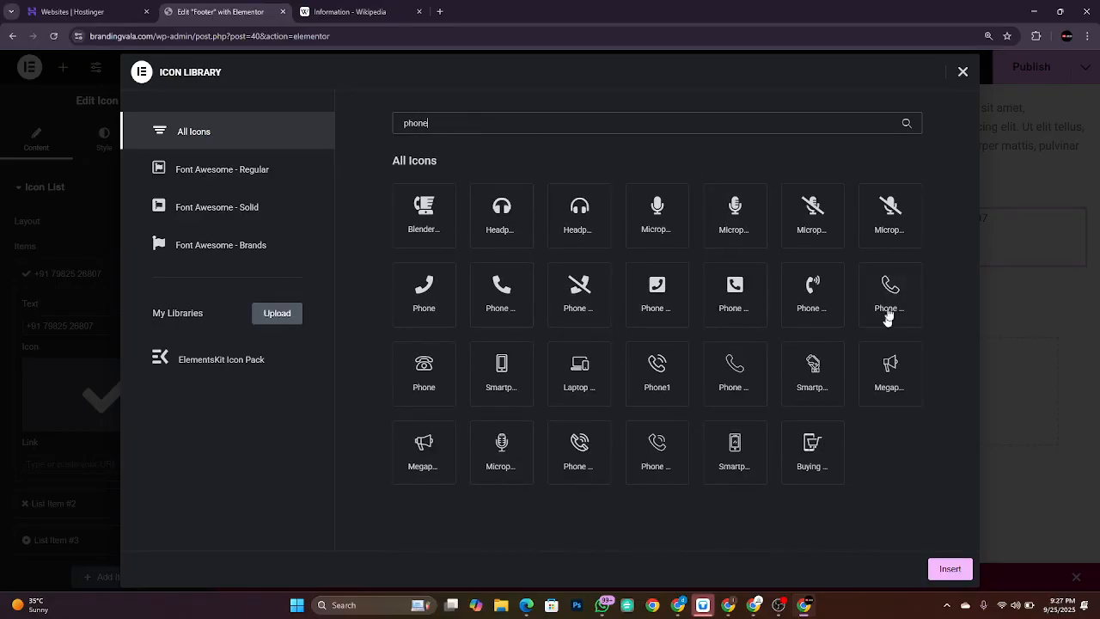
left_click(502, 296)
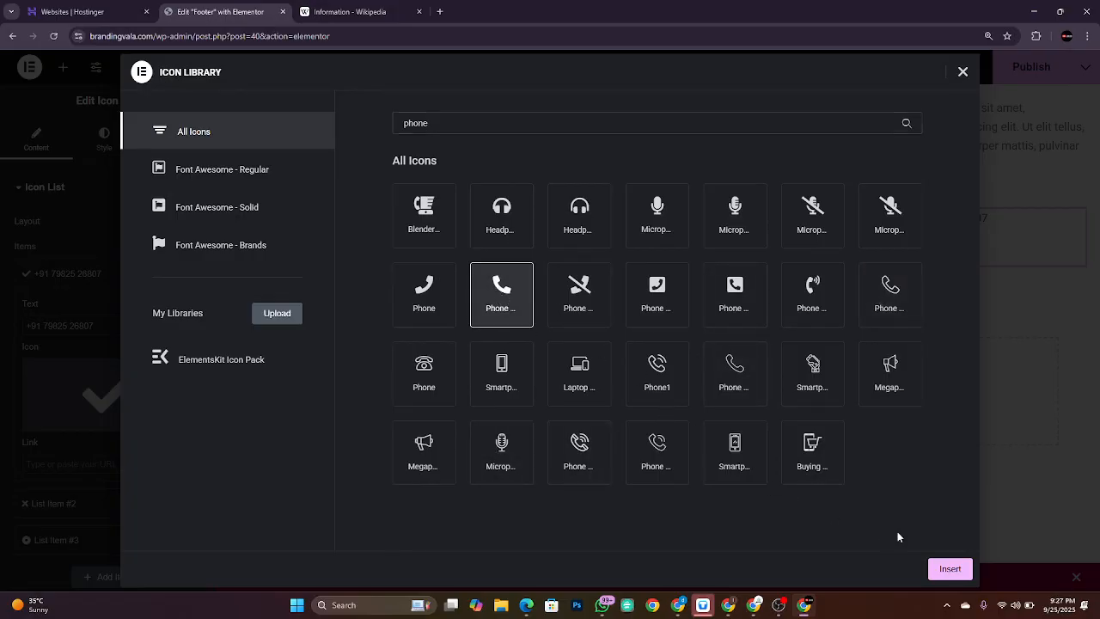
left_click(950, 569)
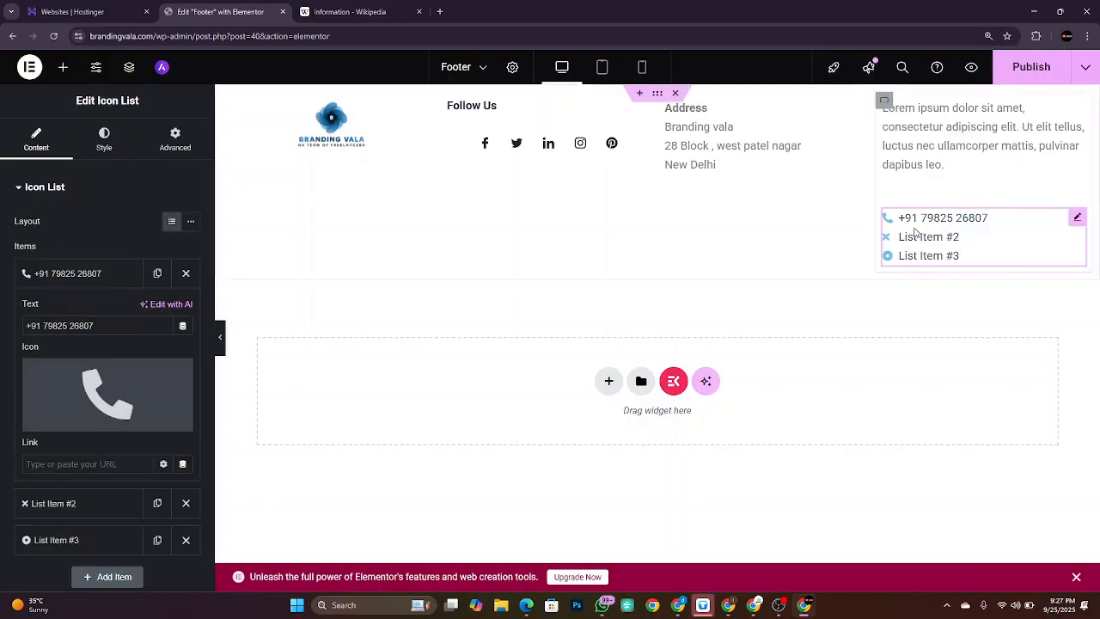
mouse_move(80, 395)
scroll(80, 396, "down", 2)
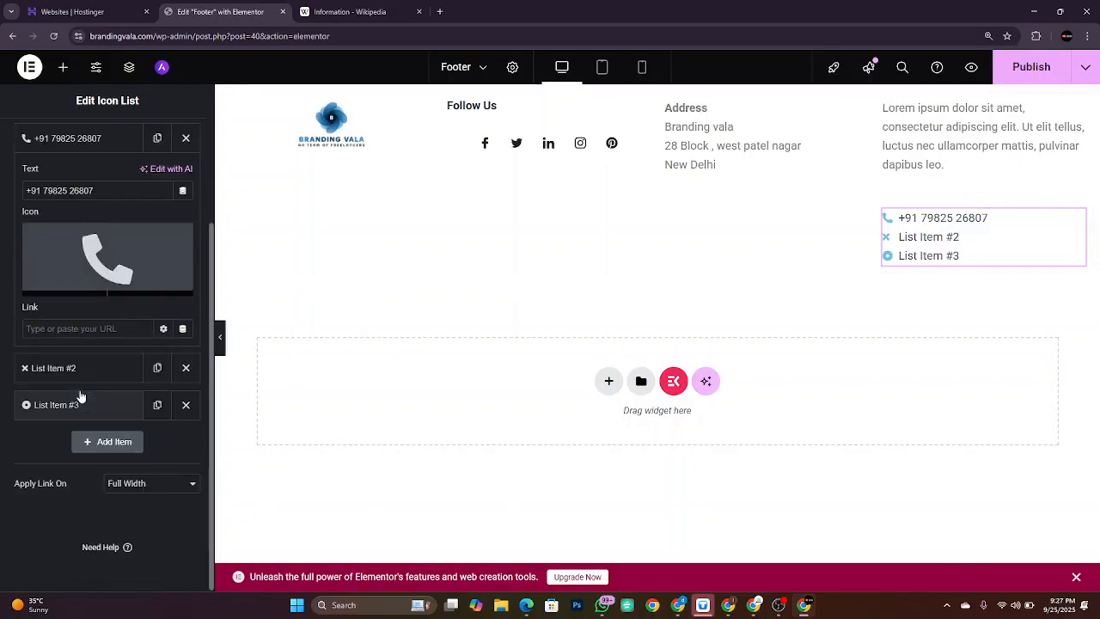
left_click(69, 369)
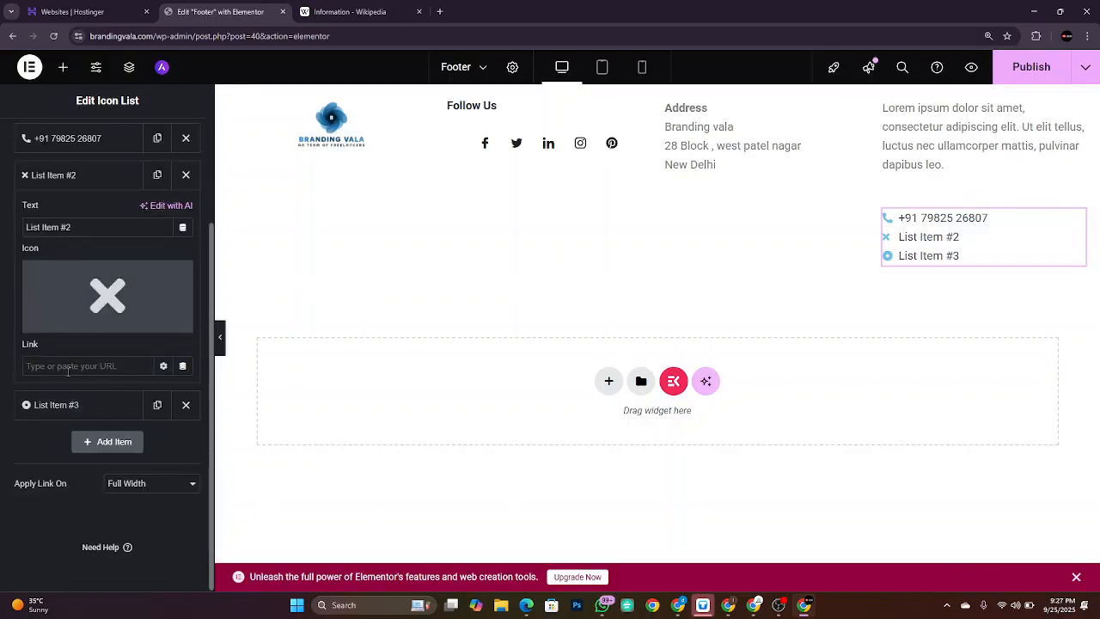
triple_click(118, 229)
key("BackSpace")
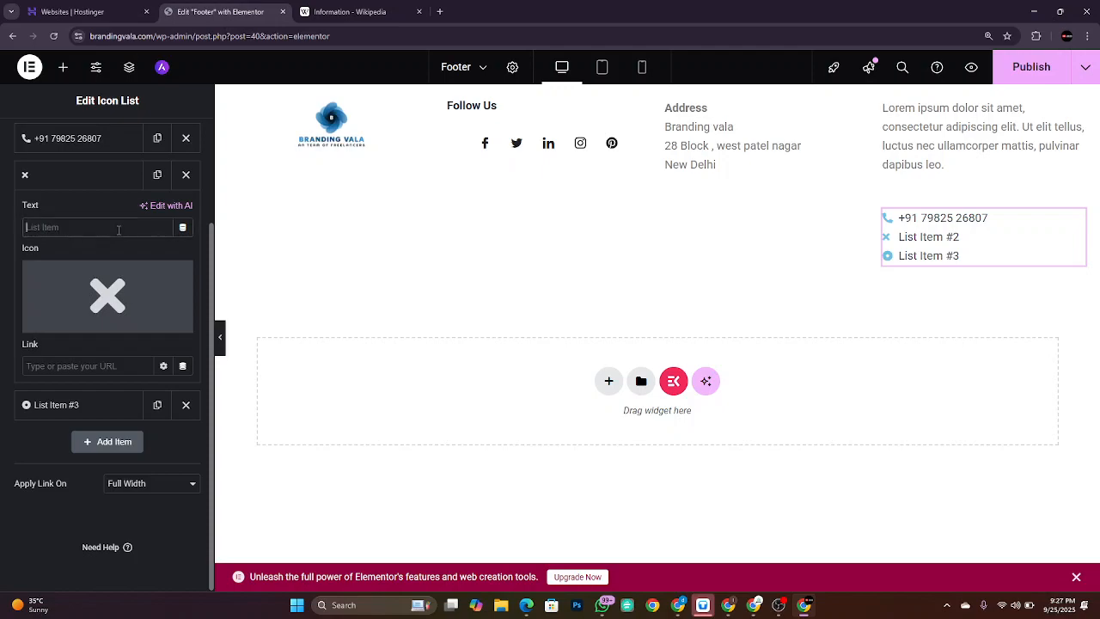
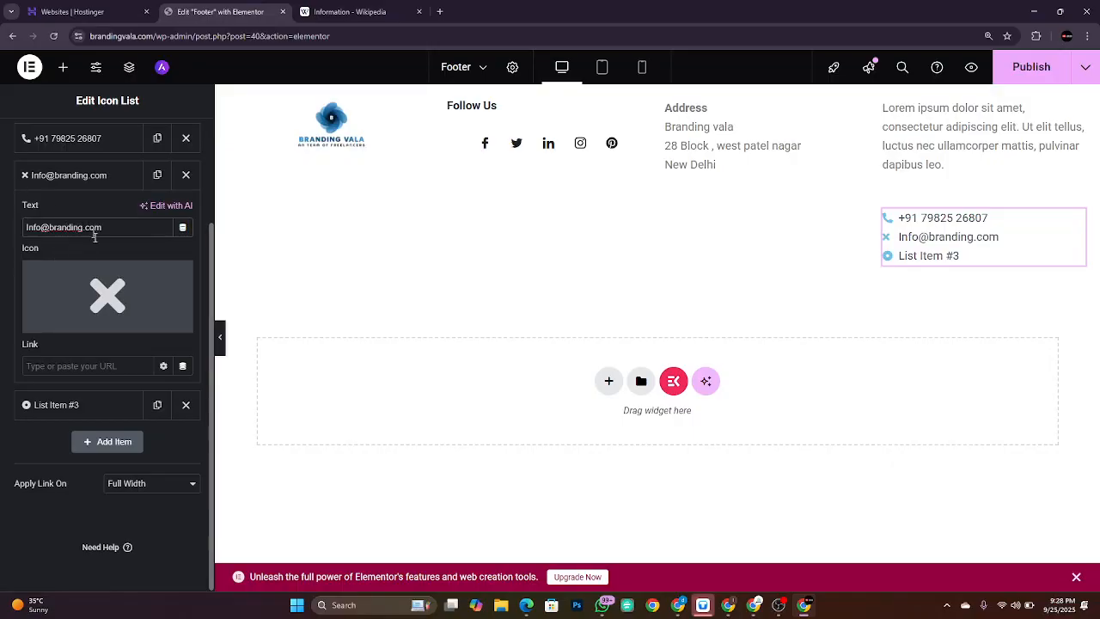
Step: Try the Email and Contact envelope icons on the e-mail entry
left_click(70, 321)
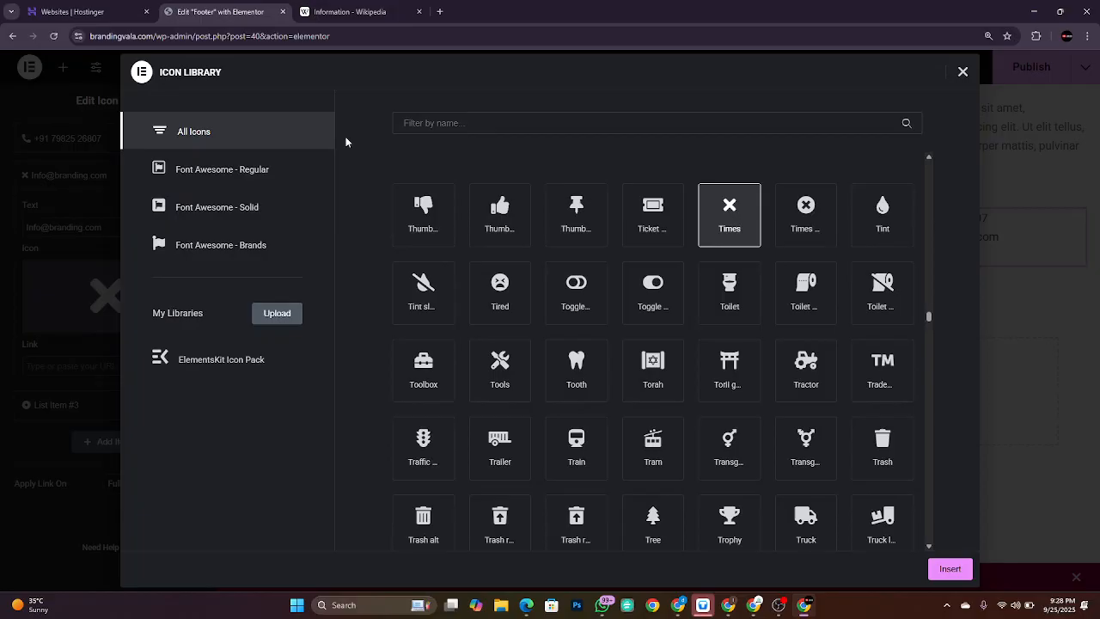
left_click(494, 114)
type("mail")
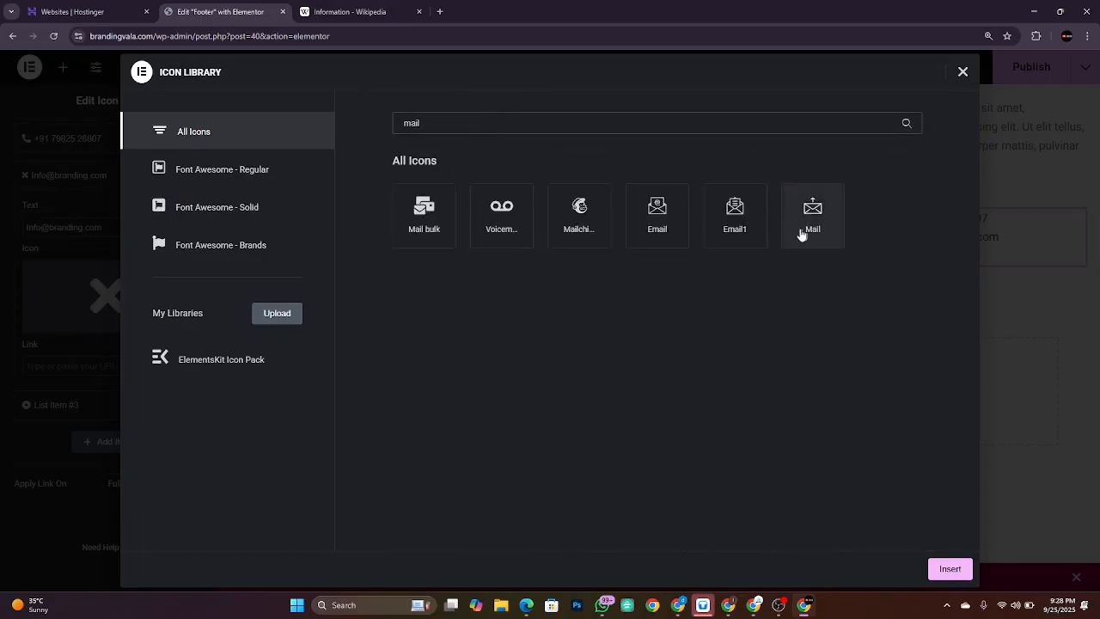
left_click(686, 218)
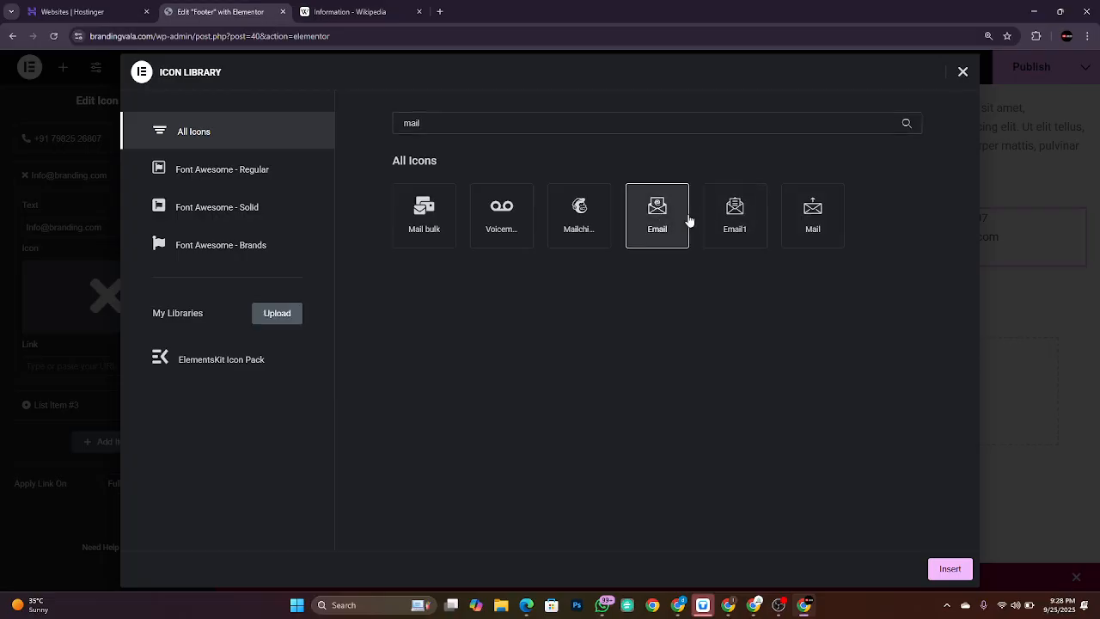
left_click(949, 568)
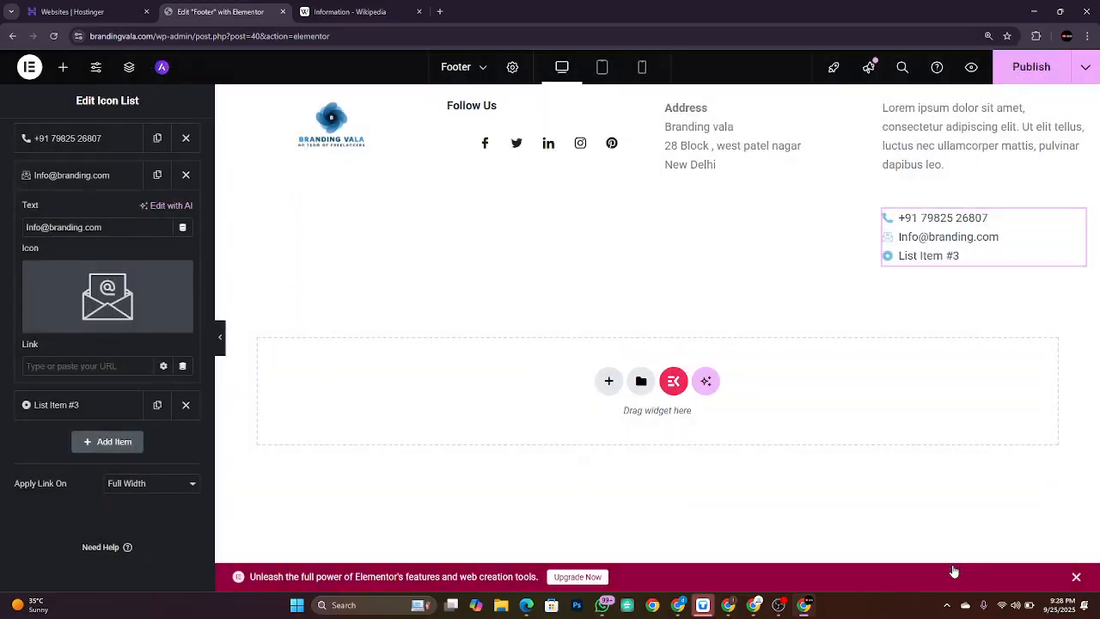
left_click(90, 322)
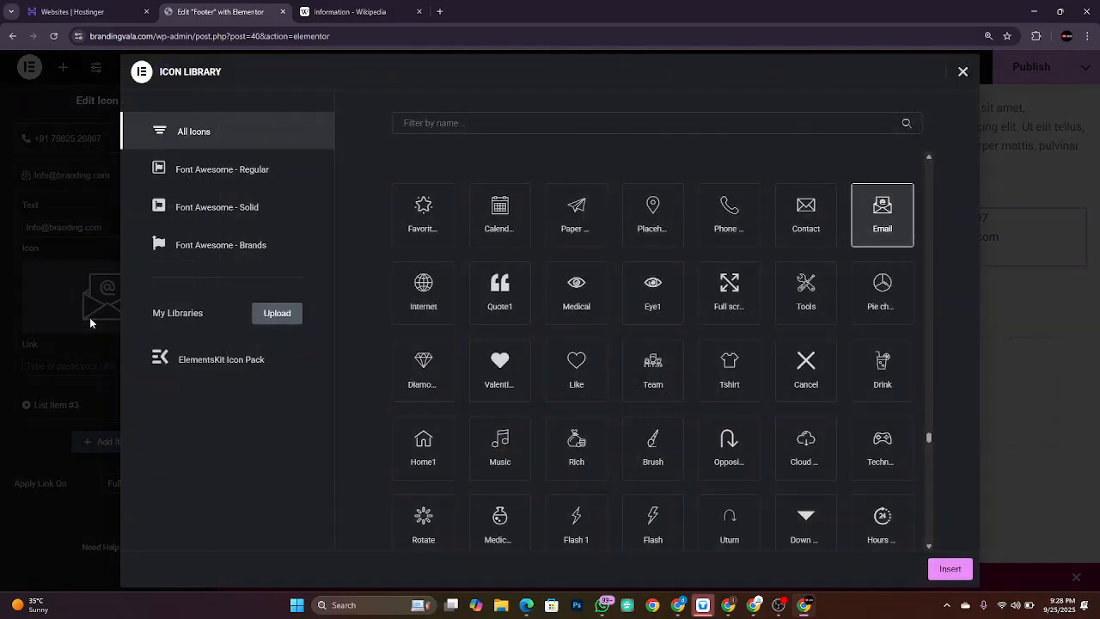
left_click(808, 217)
left_click(949, 568)
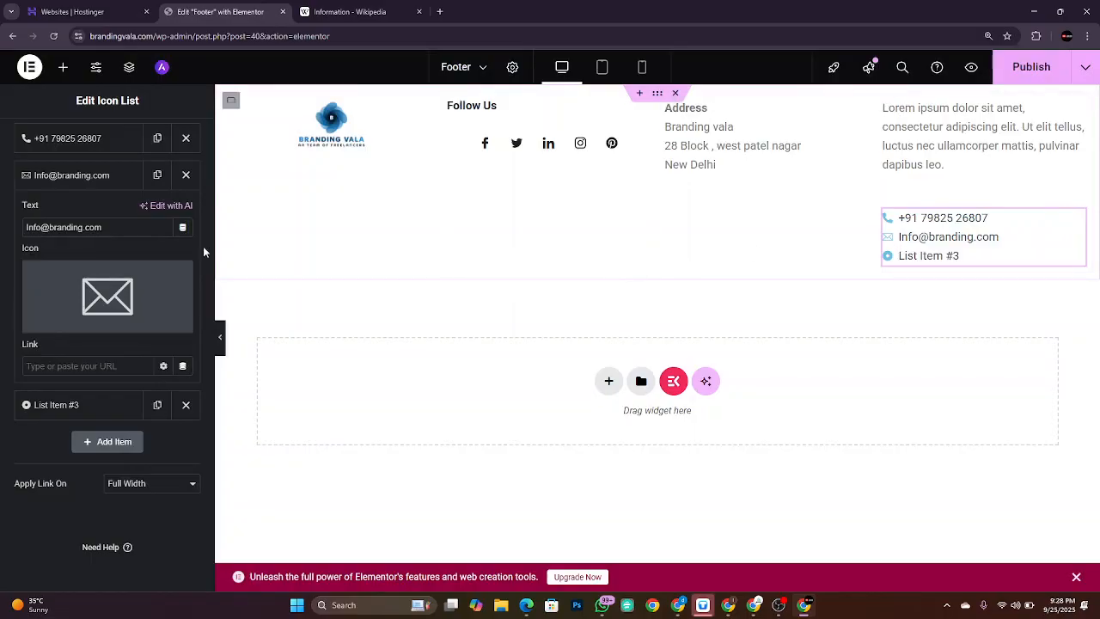
Step: Settle on the Email1 envelope icon for the e-mail entry and delete List Item #3
left_click(78, 328)
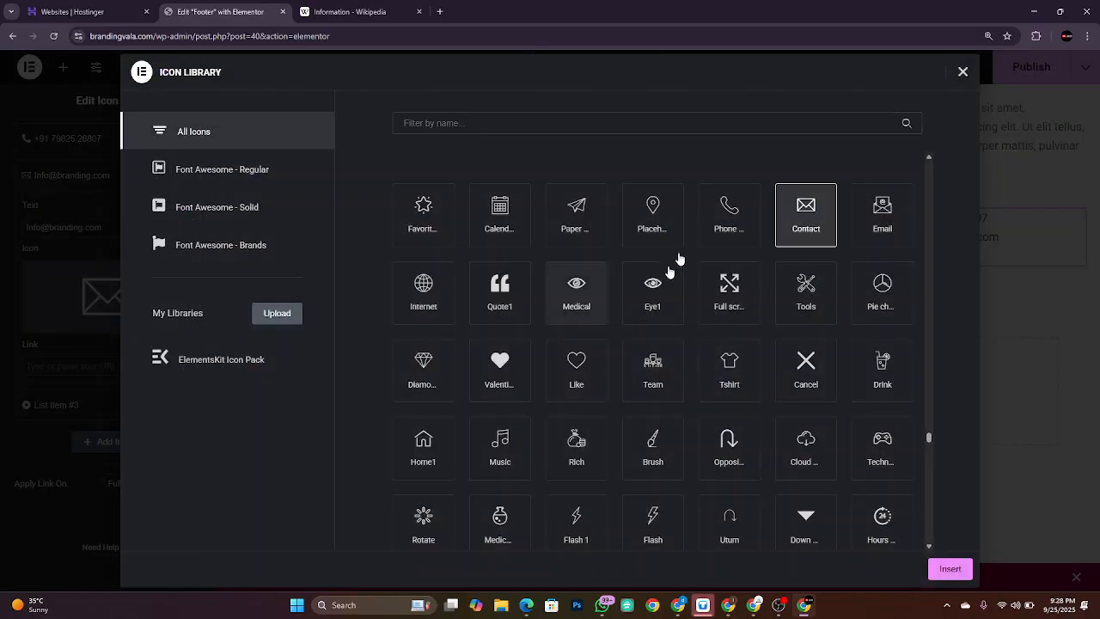
left_click(556, 126)
type("mail")
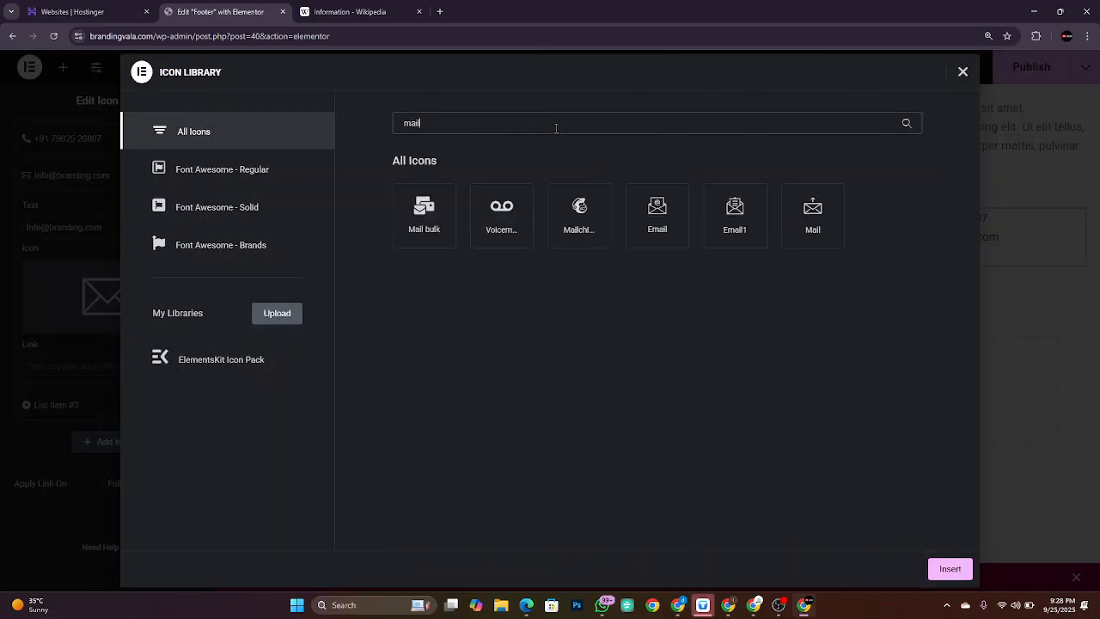
left_click(734, 213)
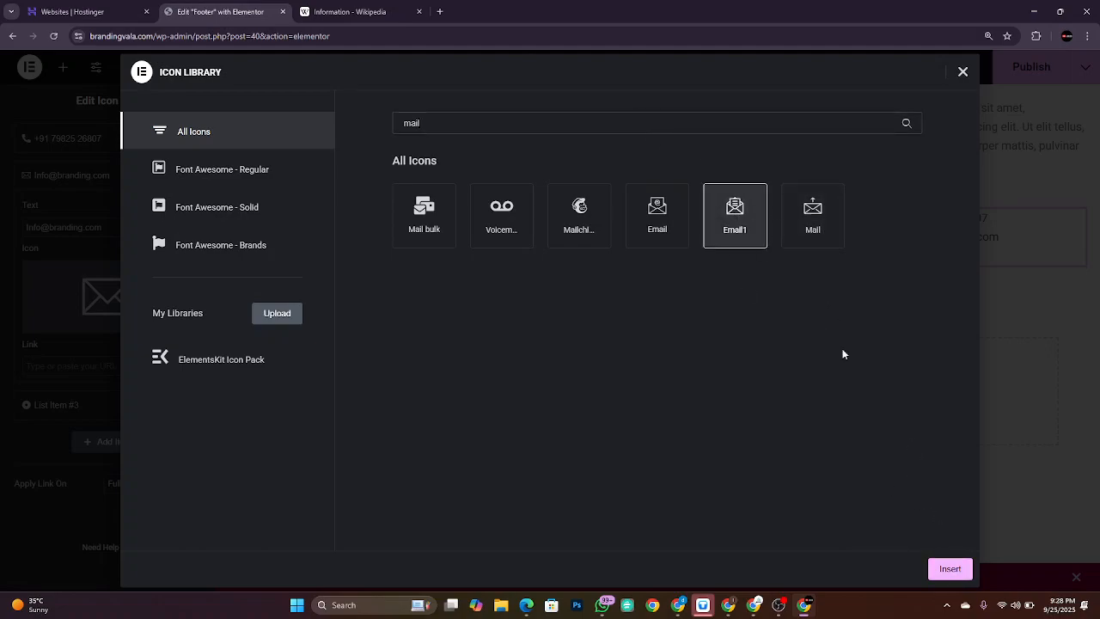
left_click(952, 570)
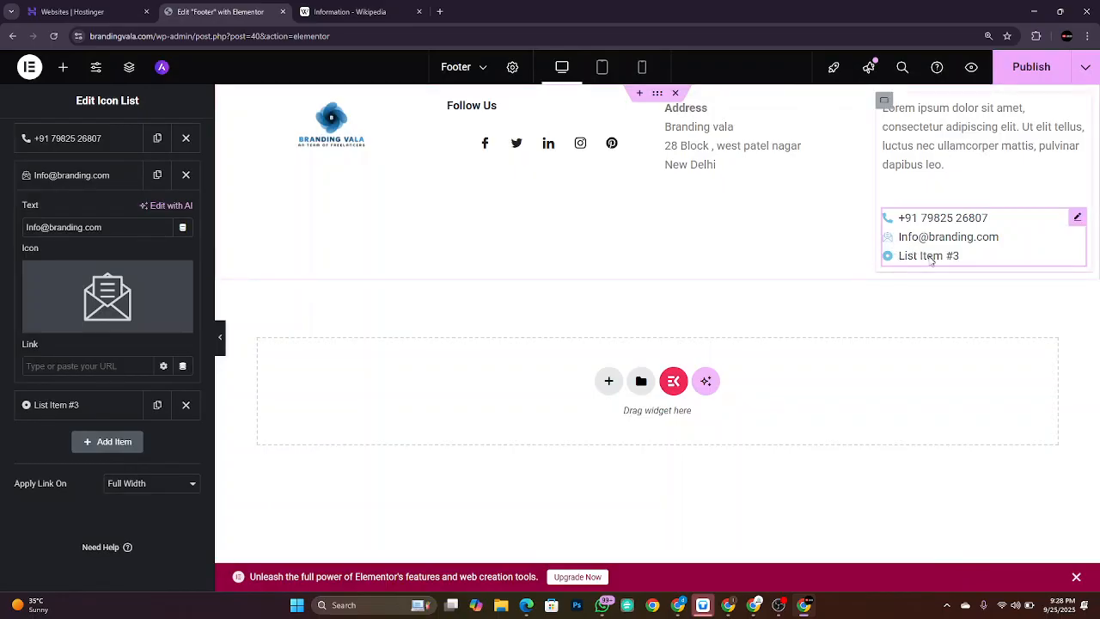
left_click(185, 404)
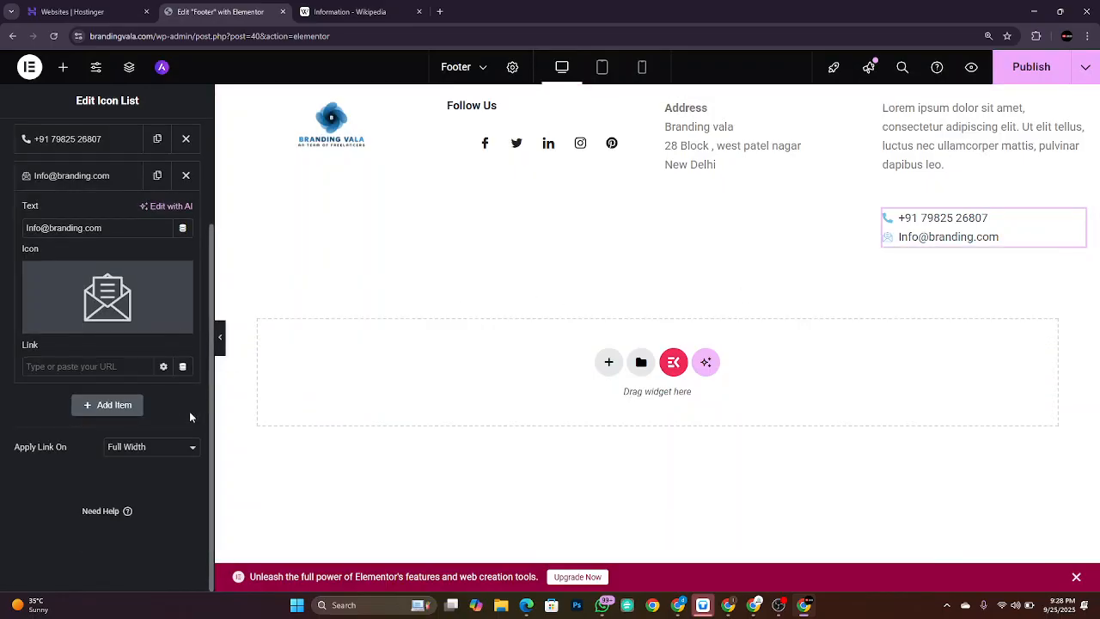
Step: Replace the lorem ipsum paragraph text with 'Contact Us'
left_click(918, 151)
triple_click(70, 471)
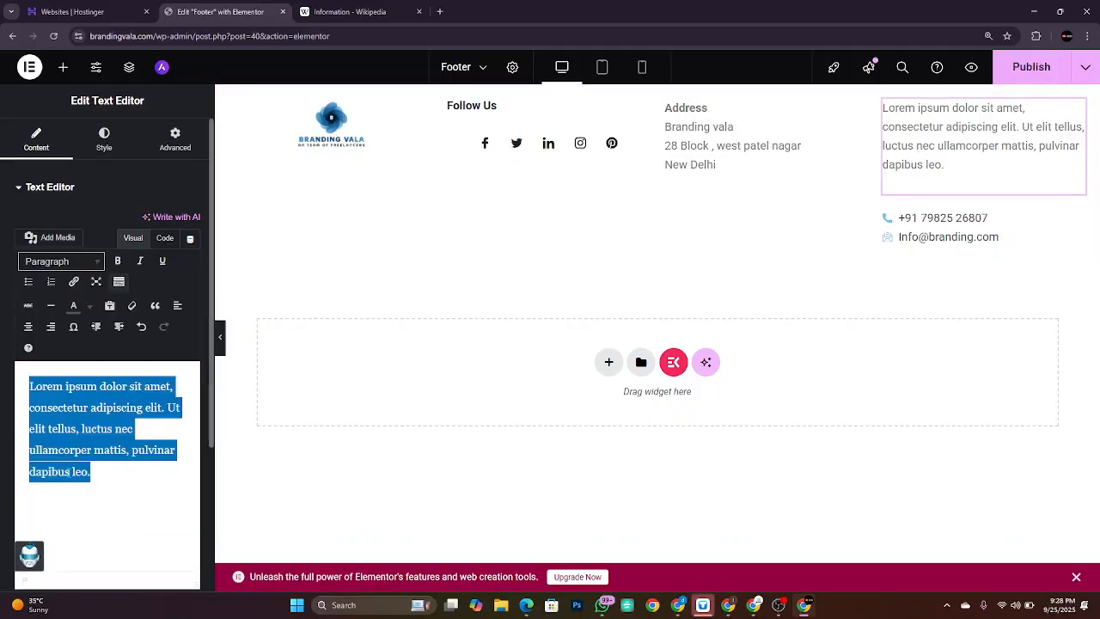
key("BackSpace")
type("Contact Us")
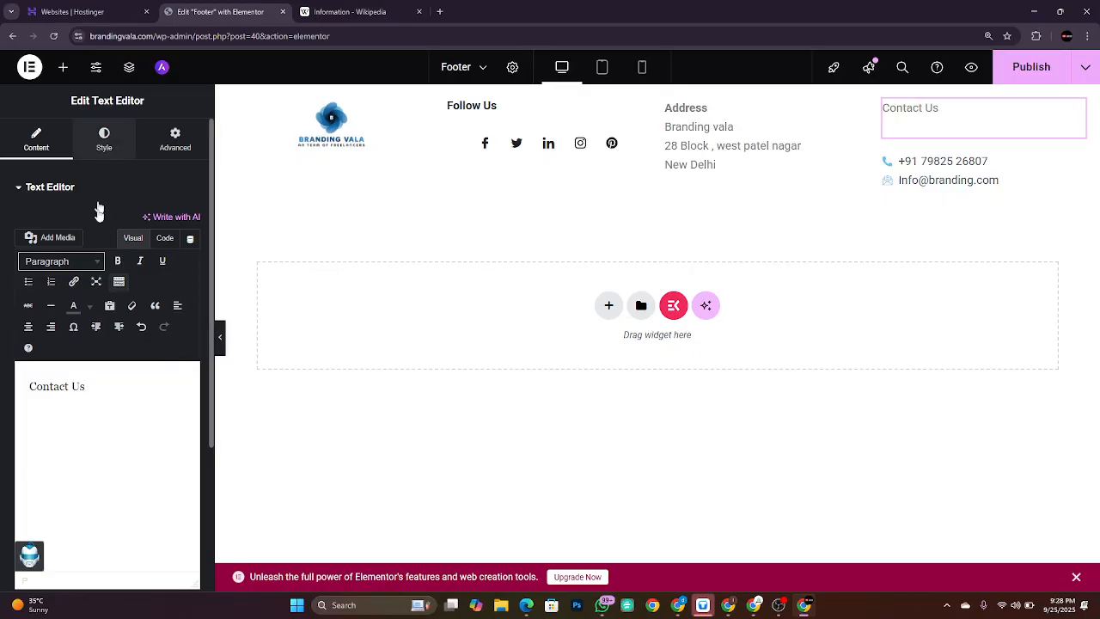
Step: Keep the paragraph spacing at 0 and make 'Contact Us' bold
left_click(104, 137)
mouse_move(20, 343)
left_mouse_down()
mouse_move(49, 341)
mouse_move(14, 339)
left_mouse_up()
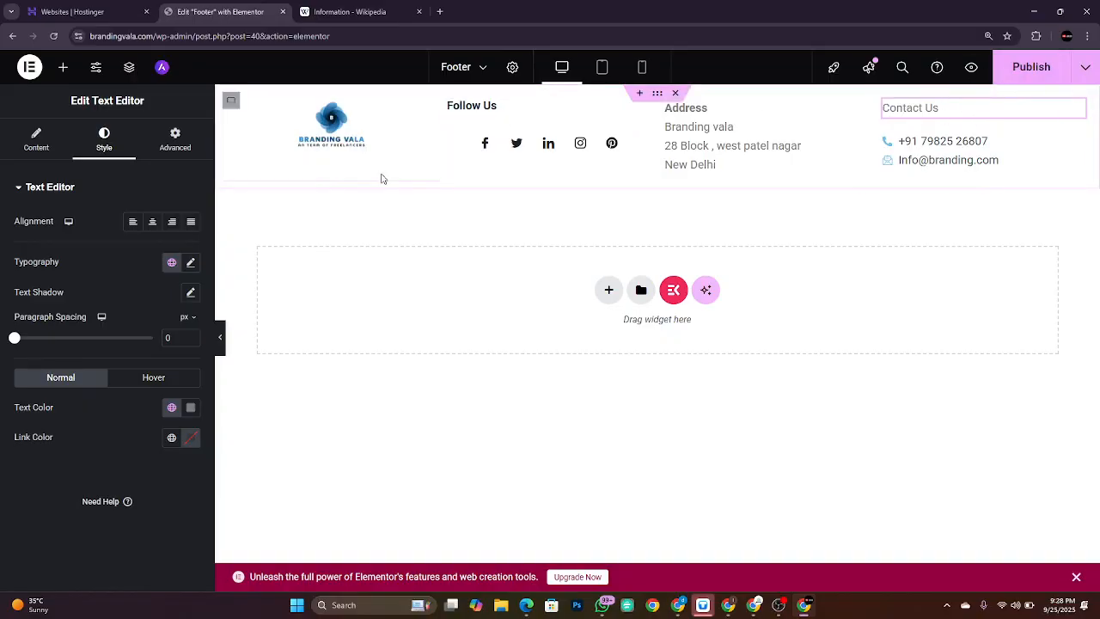
left_click(39, 142)
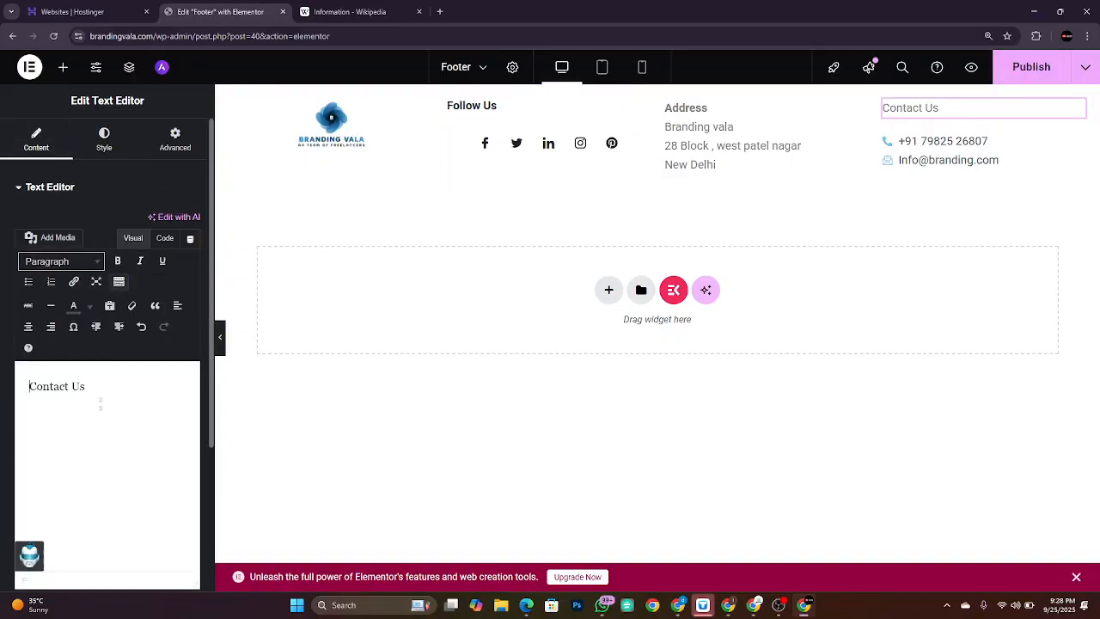
left_click_drag(86, 387, 28, 386)
key("ctrl+b")
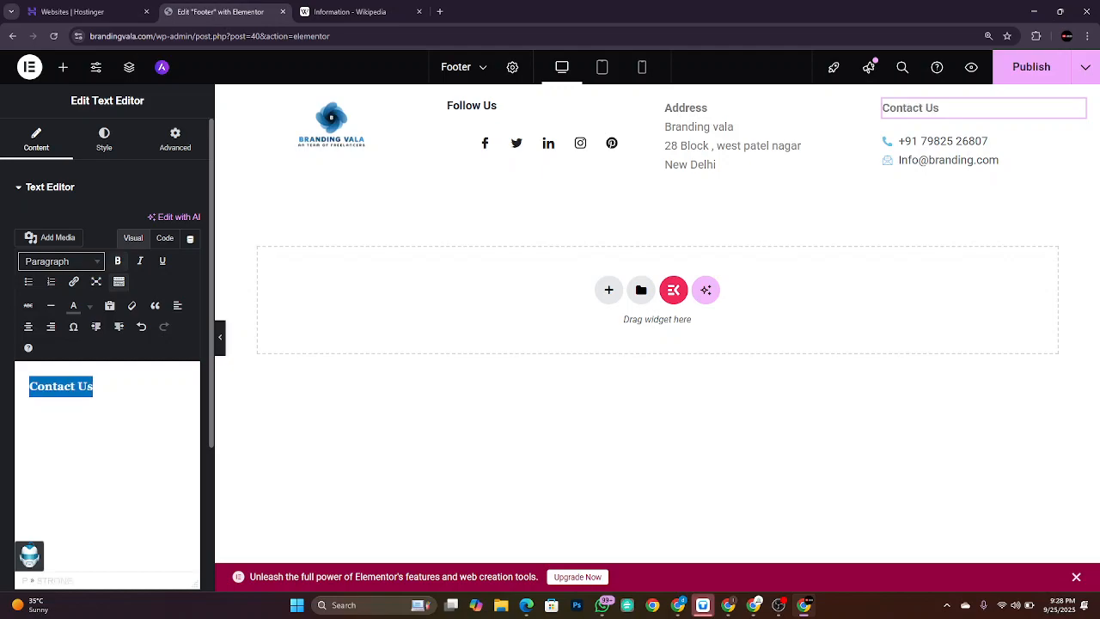
left_click(619, 424)
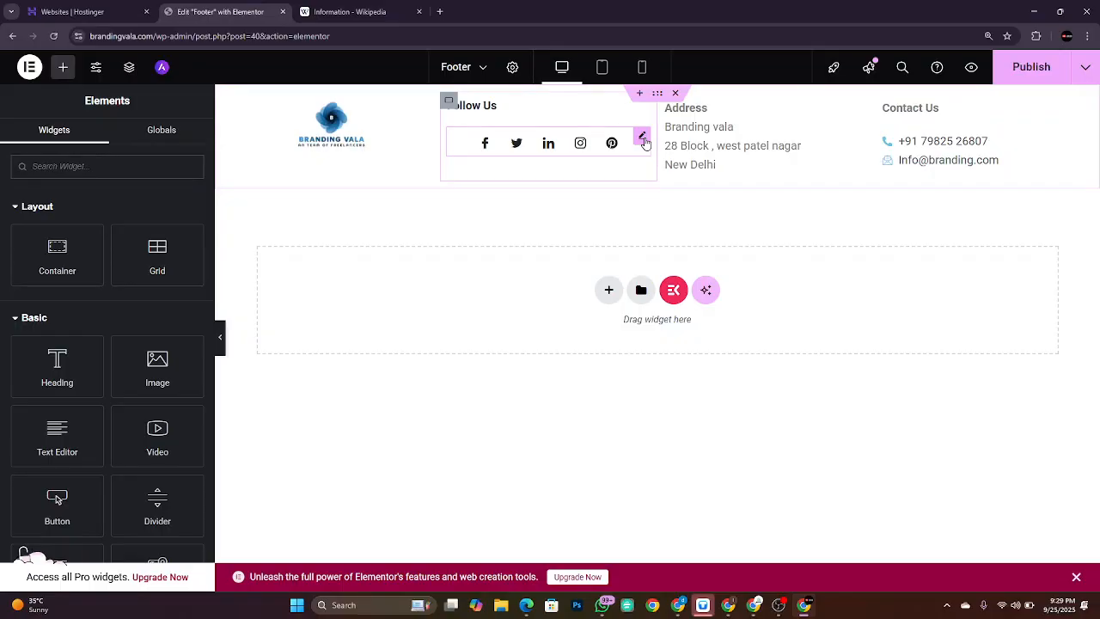
Step: Left-align the social icons and remove bold from the Follow Us heading
left_click(643, 137)
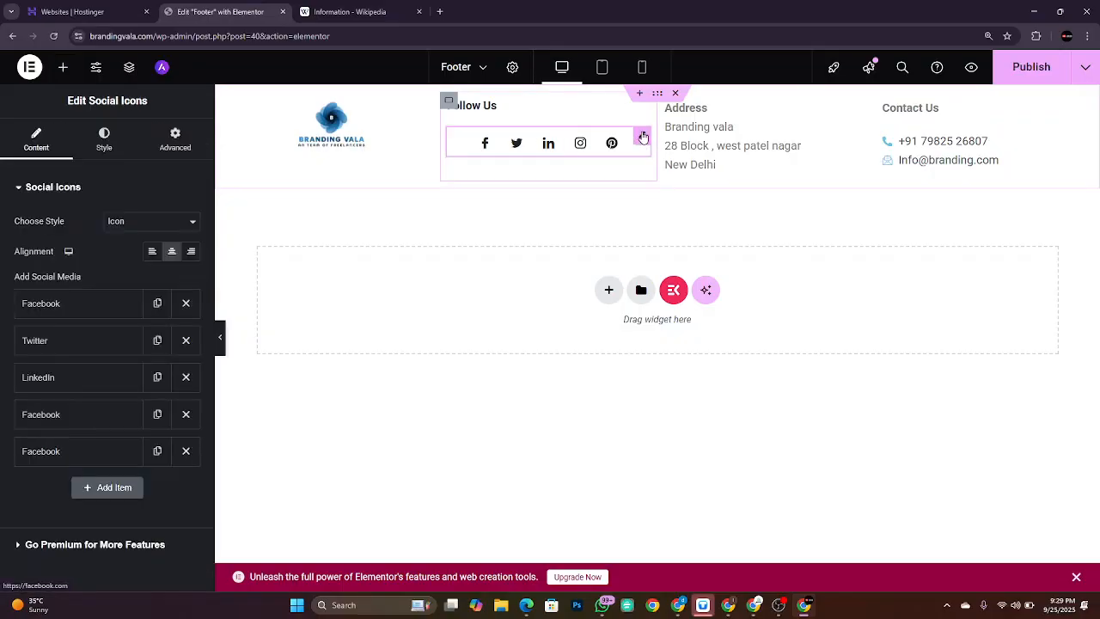
left_click(153, 252)
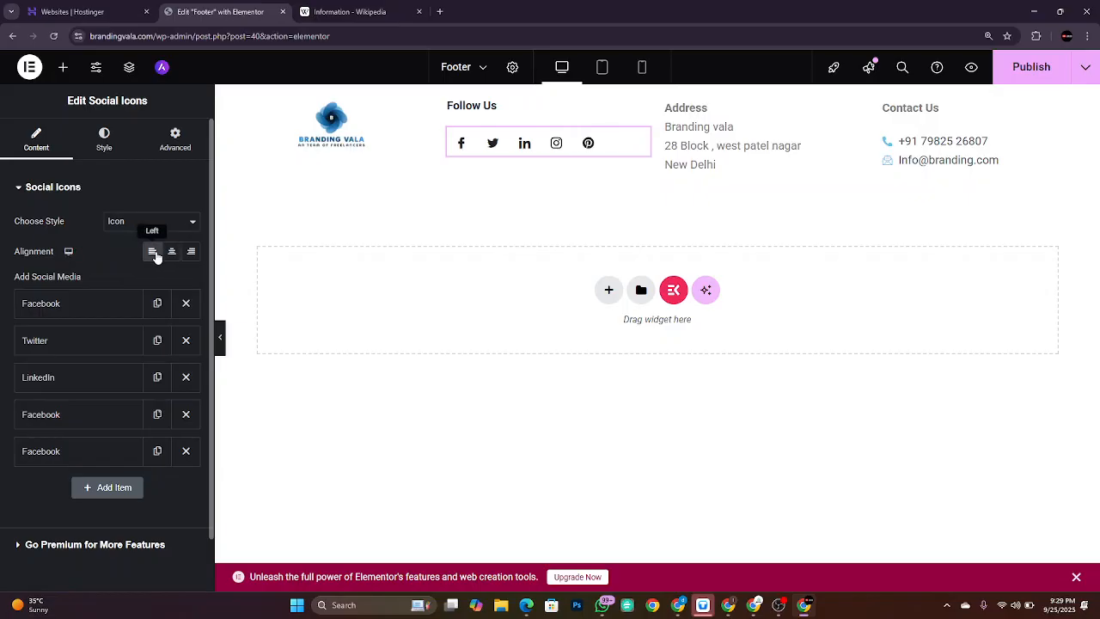
left_click(527, 108)
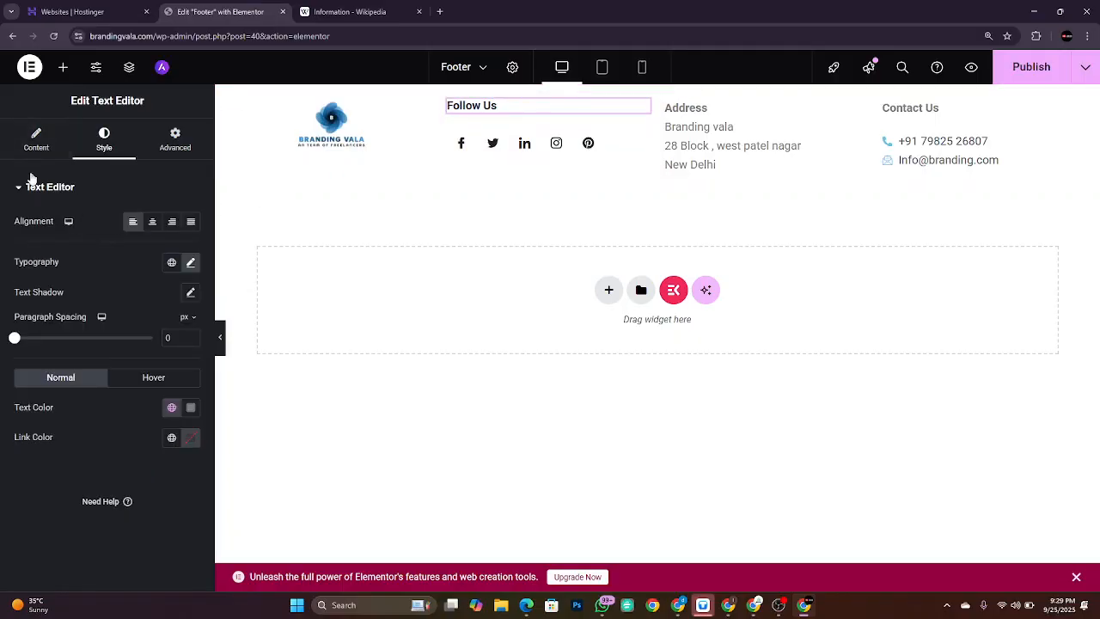
left_click(36, 137)
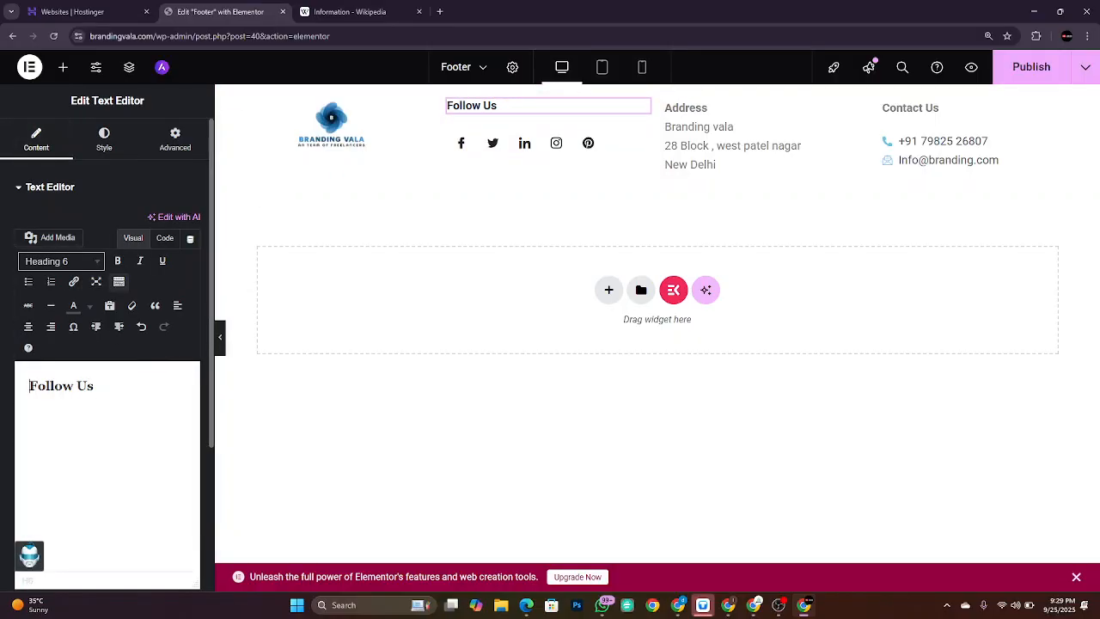
left_click_drag(29, 386, 93, 386)
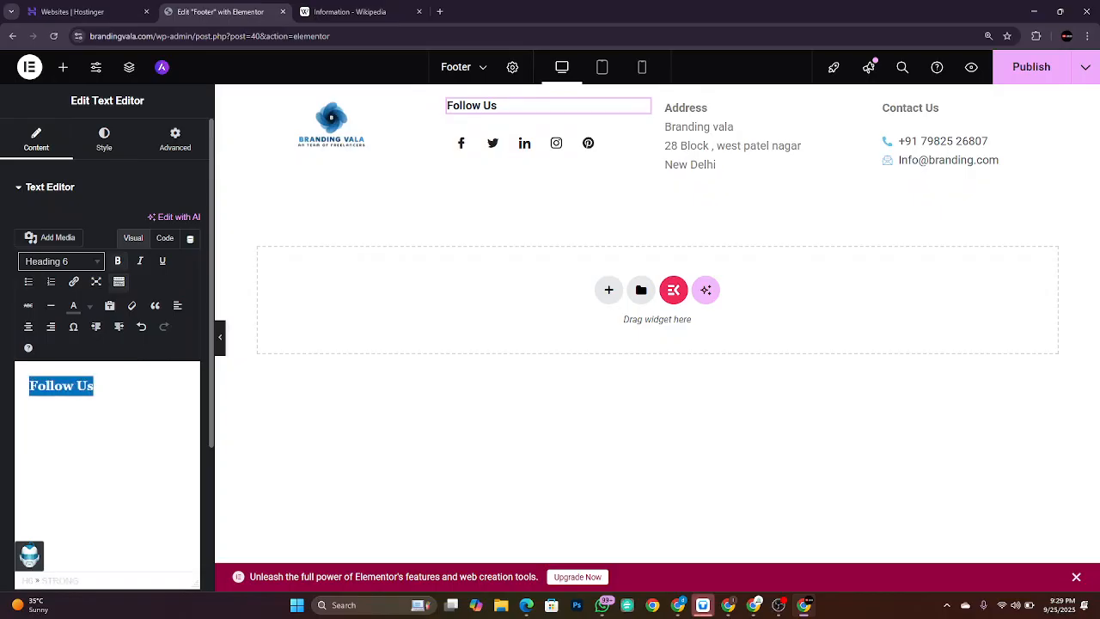
key("ctrl+b")
key("ctrl+b")
Step: Change Follow Us from Heading 6 to Paragraph and apply a palette colour
left_click(86, 262)
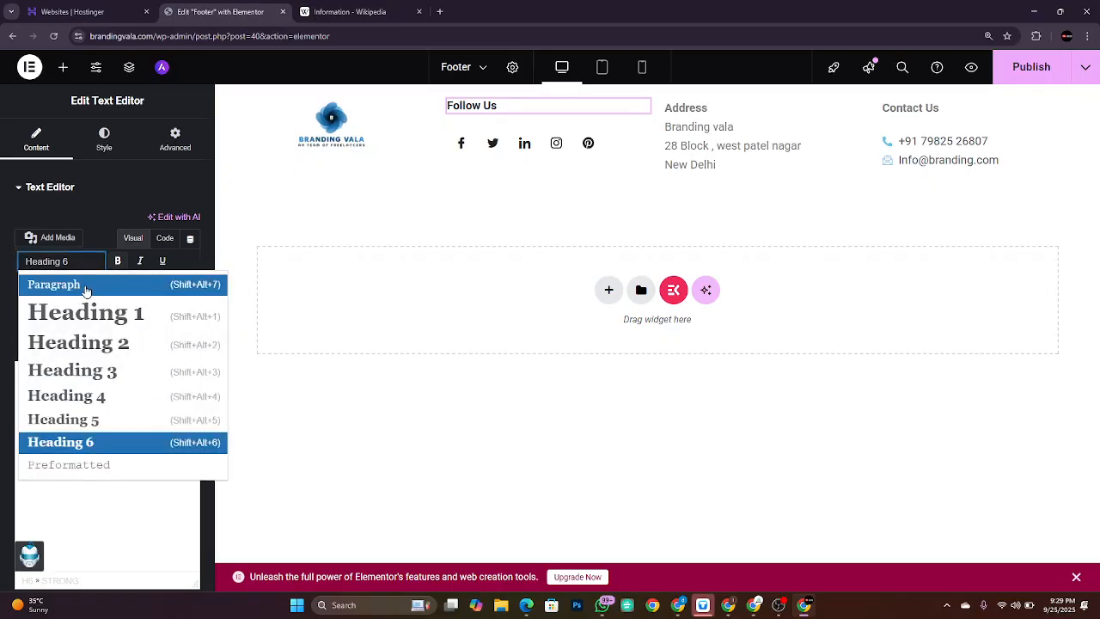
left_click(86, 284)
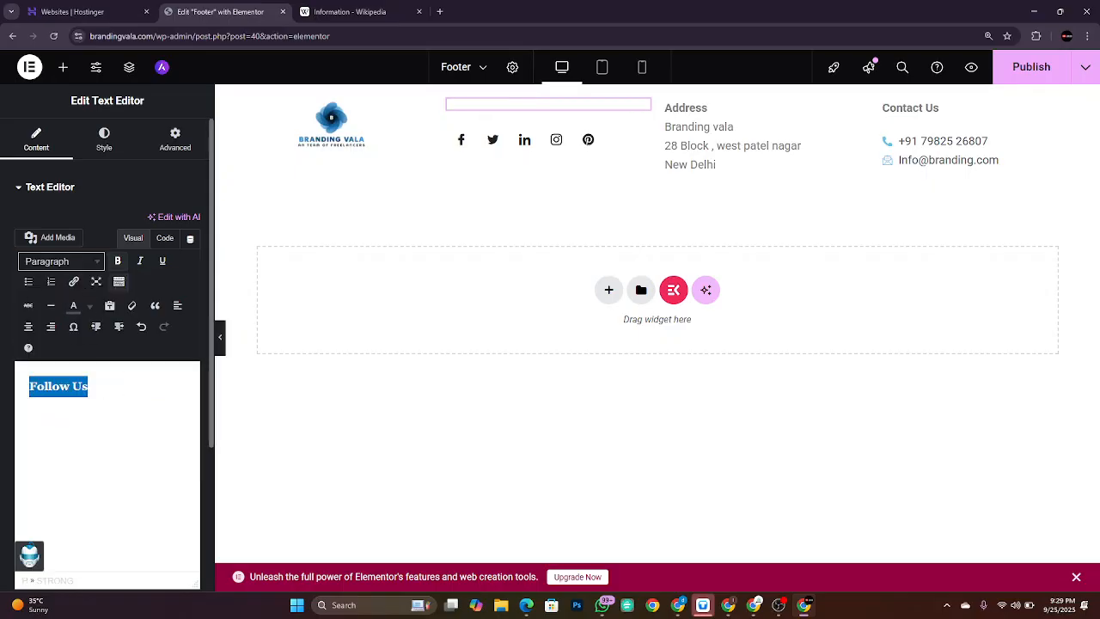
triple_click(94, 386)
left_click(89, 311)
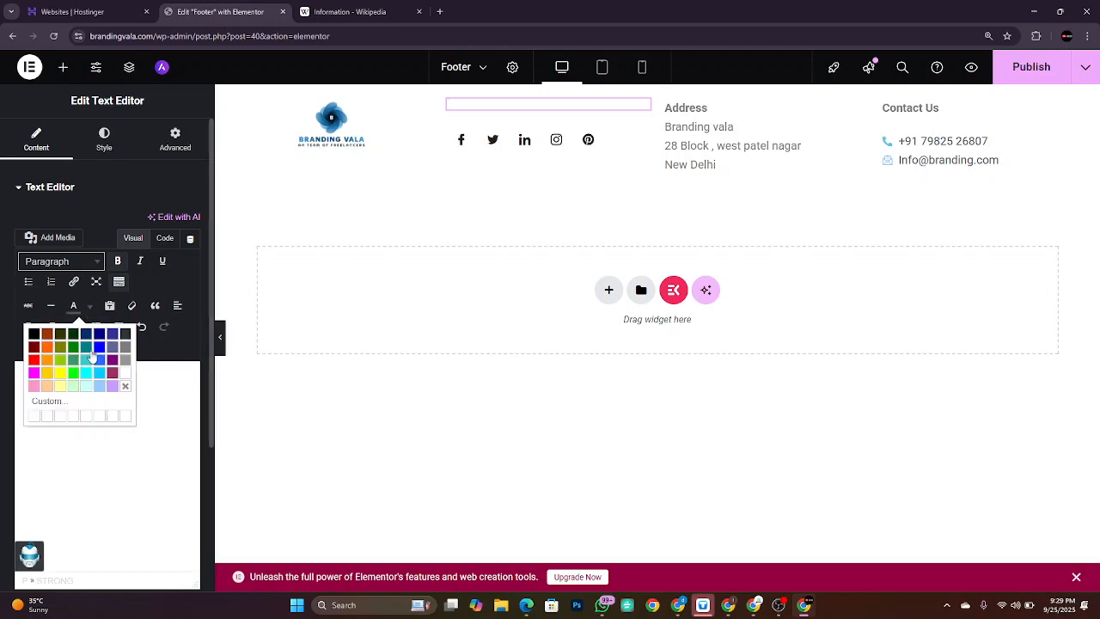
left_click(37, 338)
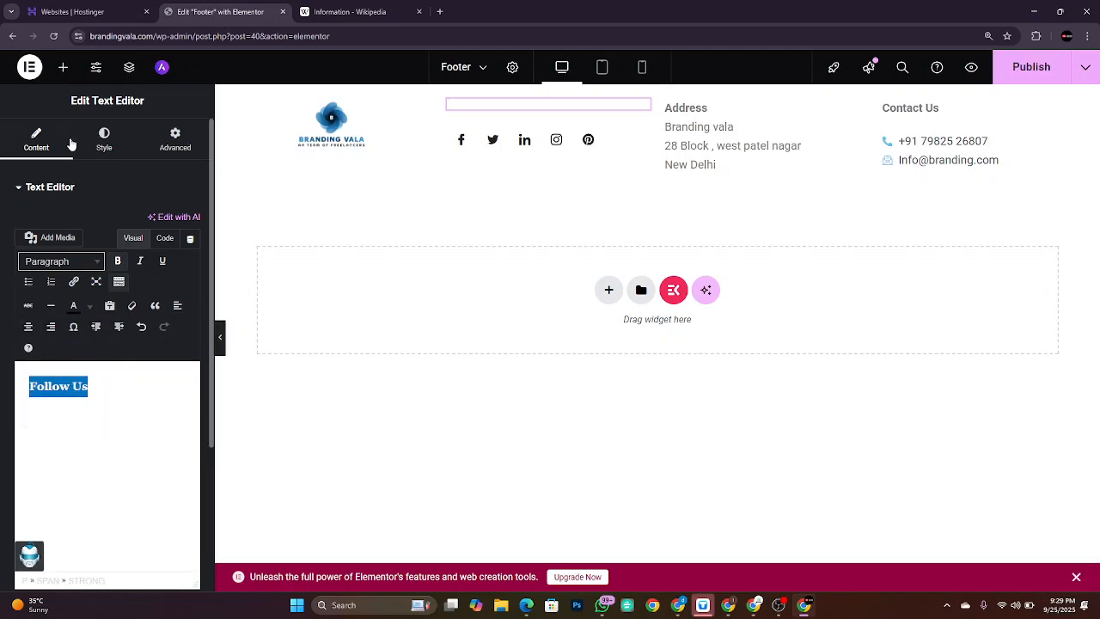
Step: Set the Follow Us text colour to black #000000 in the Style settings
left_click(104, 141)
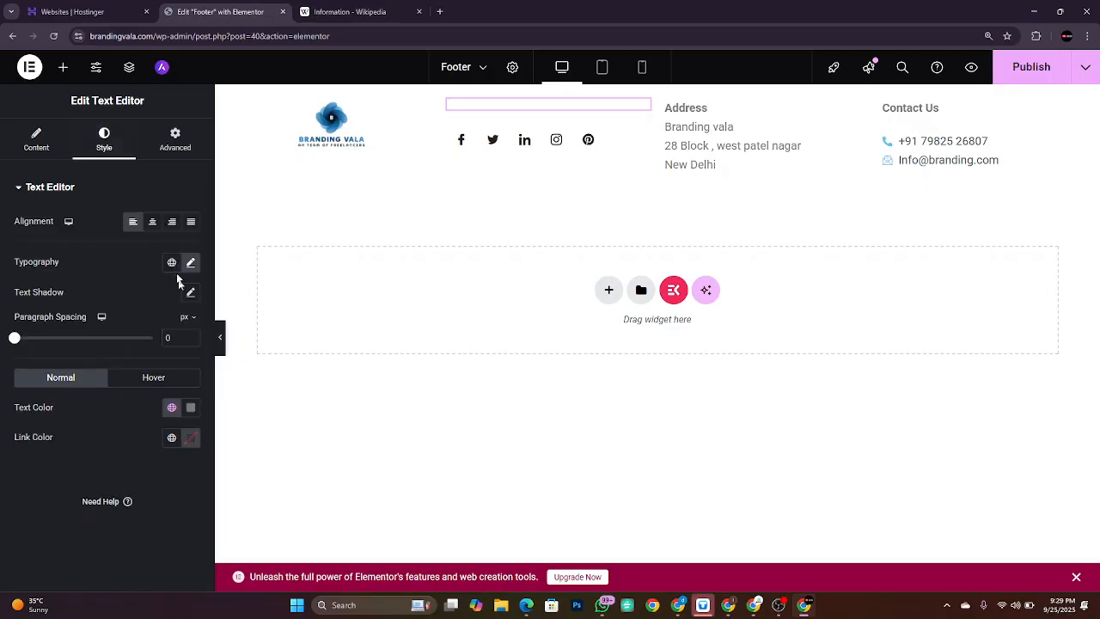
left_click(190, 407)
left_click_drag(180, 315, 68, 378)
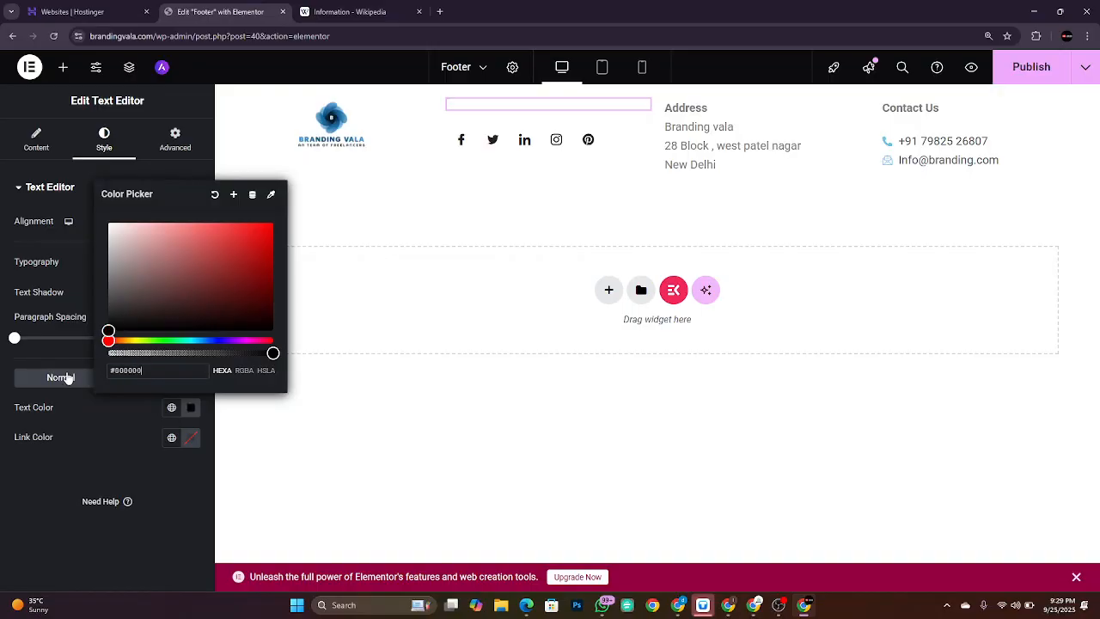
left_click(105, 471)
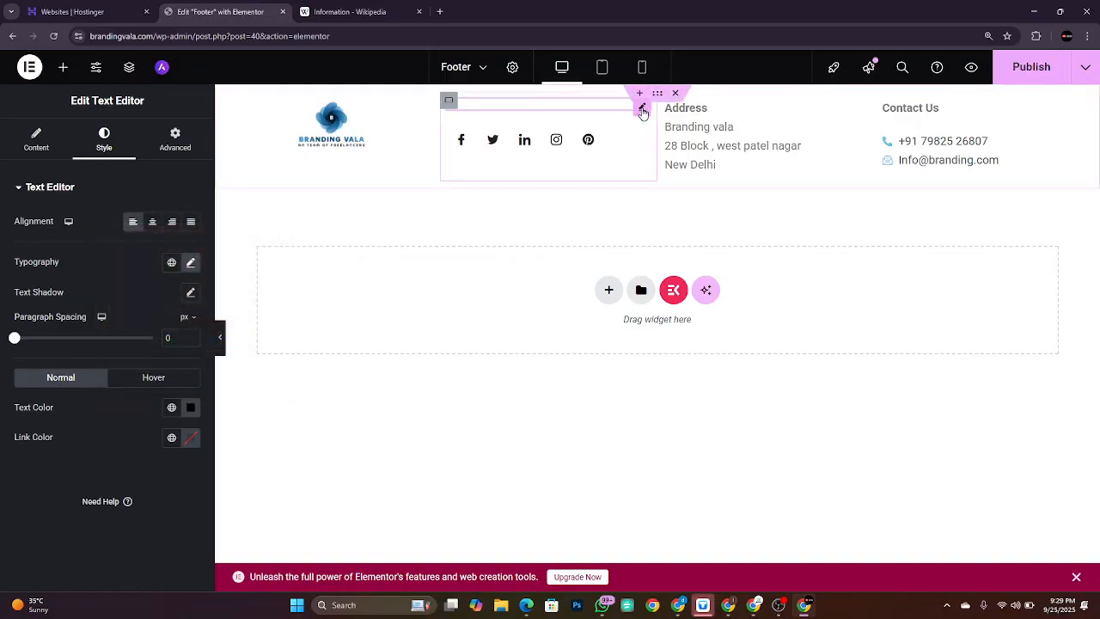
Step: Delete the empty text widget from the footer column
right_click(642, 111)
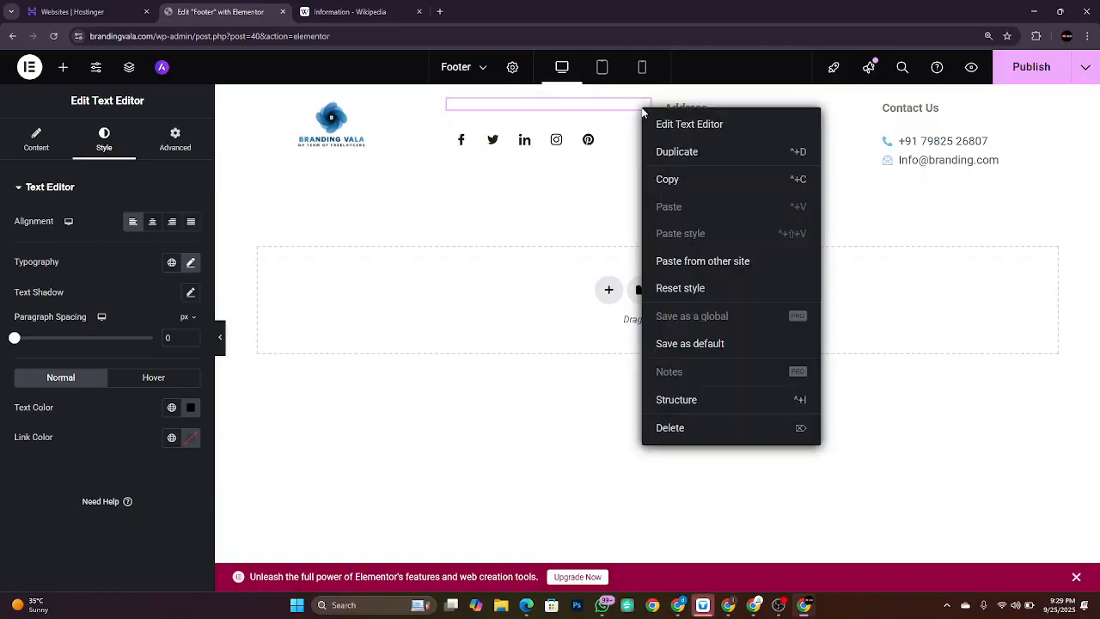
right_click(643, 111)
left_click(642, 112)
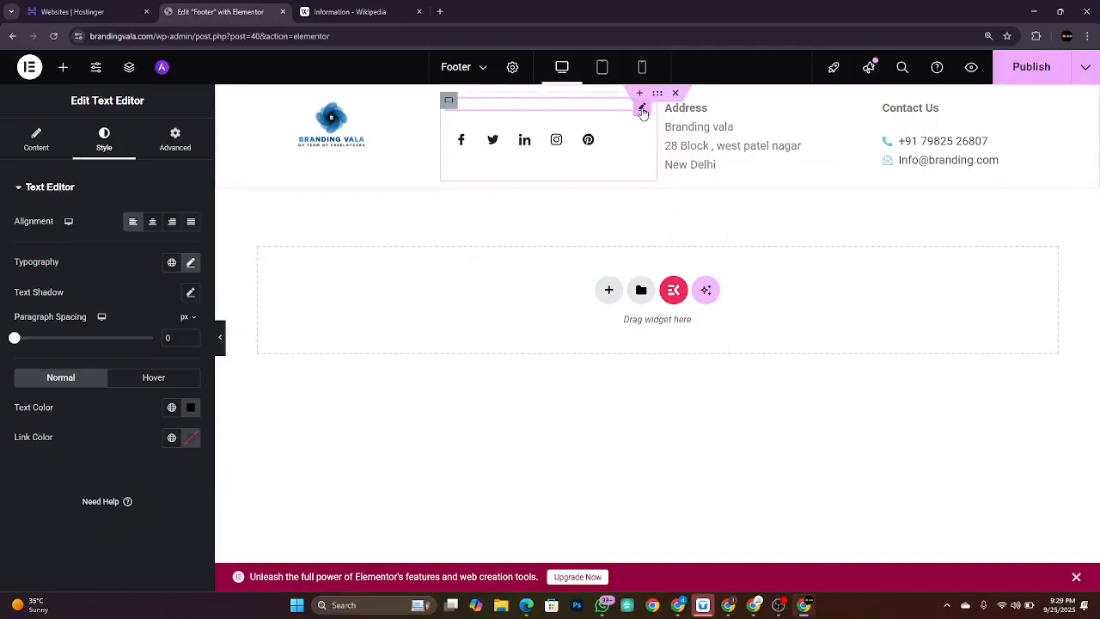
left_click(641, 110)
right_click(640, 111)
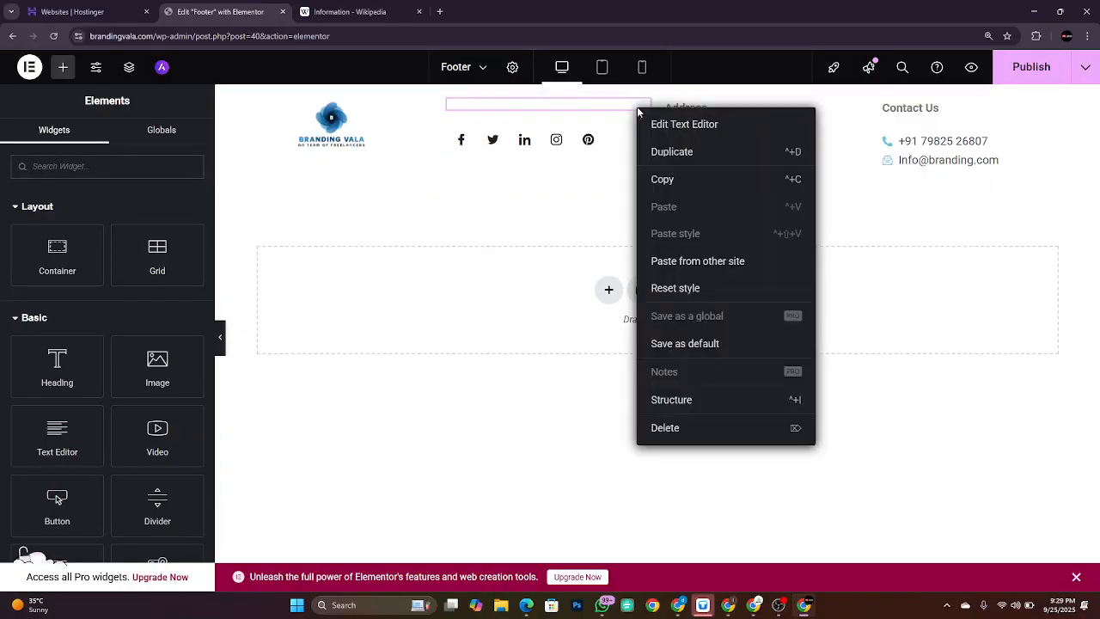
left_click(676, 434)
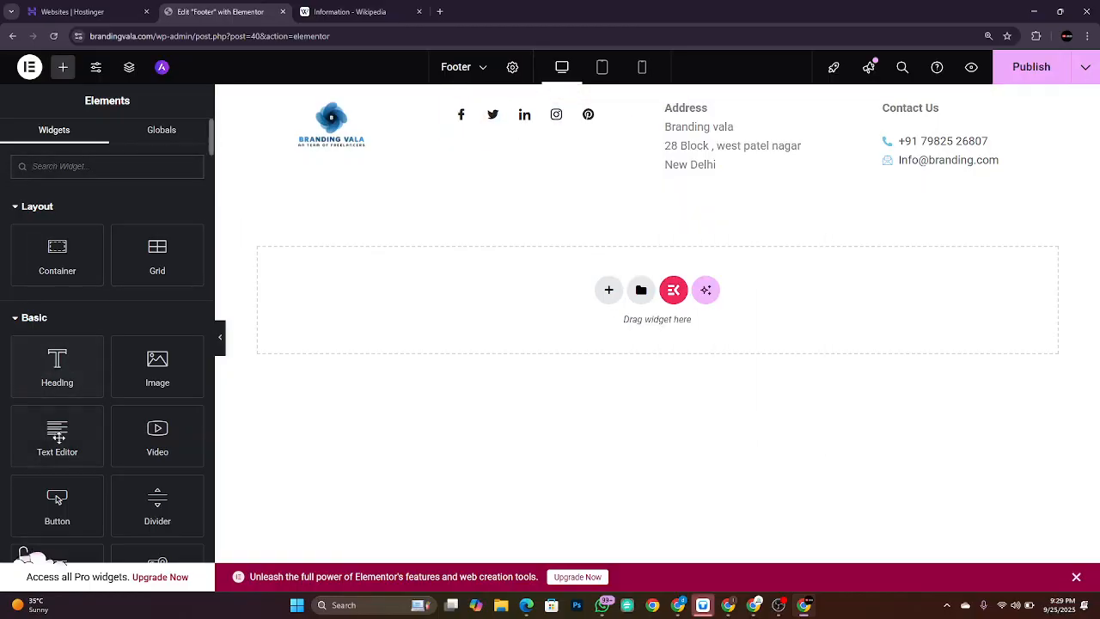
Step: Add a new Text Editor widget above the social icons reading 'Follow us'
left_click_drag(57, 434, 530, 141)
left_click_drag(531, 114, 530, 111)
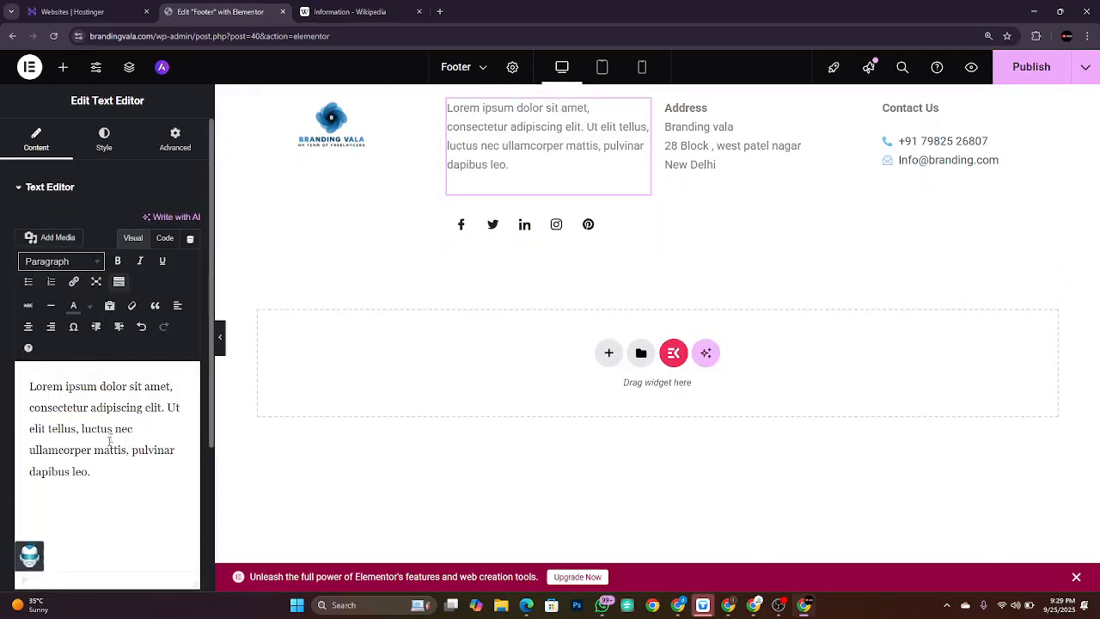
left_click_drag(109, 449, 29, 386)
key("ctrl+a")
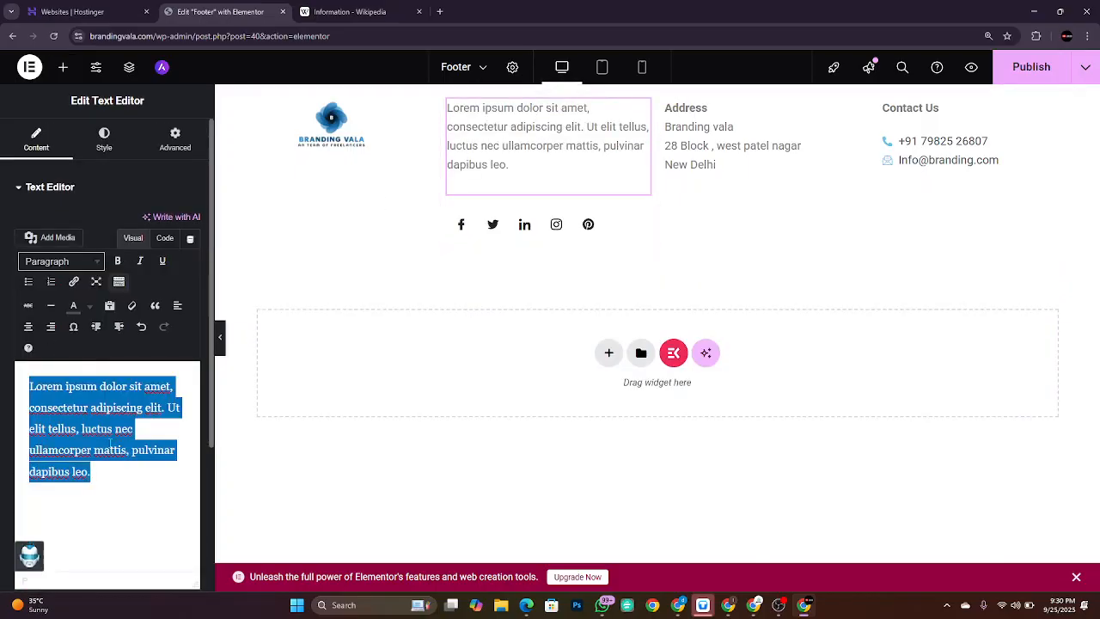
key("BackSpace")
type("Follow us")
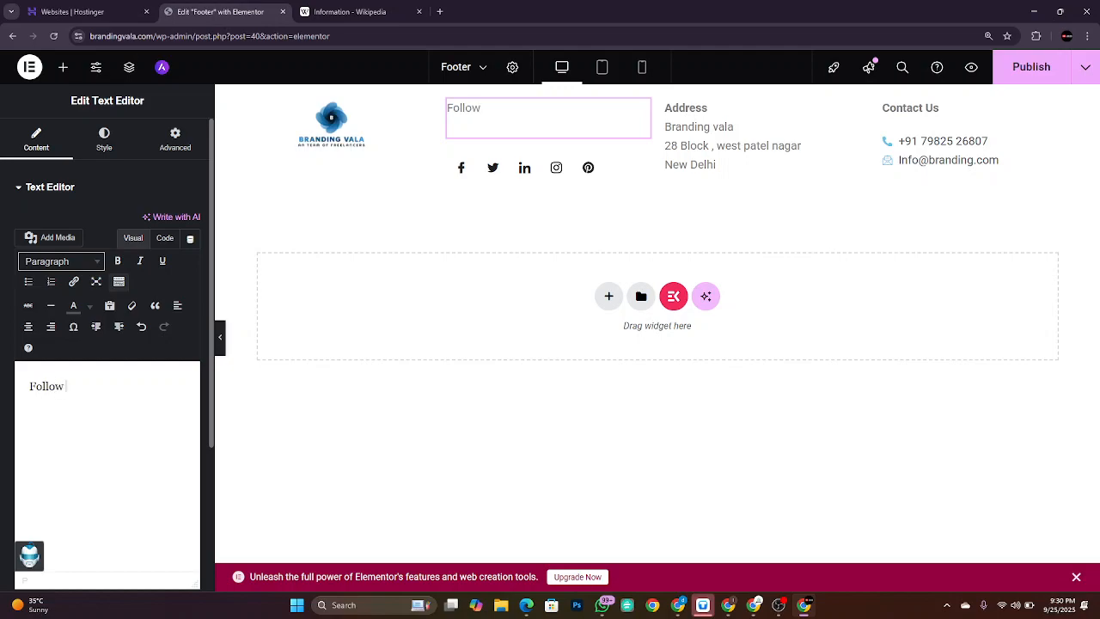
Step: Set the paragraph spacing to 0 and make 'Follow us' bold
left_click(105, 140)
mouse_move(14, 340)
left_mouse_down()
mouse_move(33, 337)
mouse_move(7, 335)
left_mouse_up()
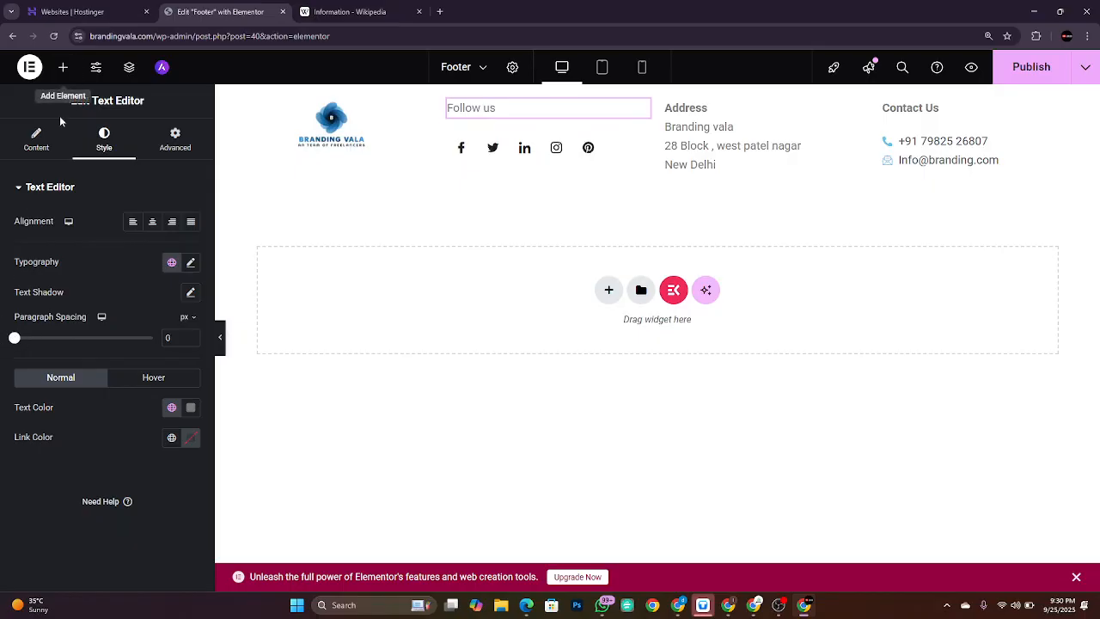
left_click(50, 141)
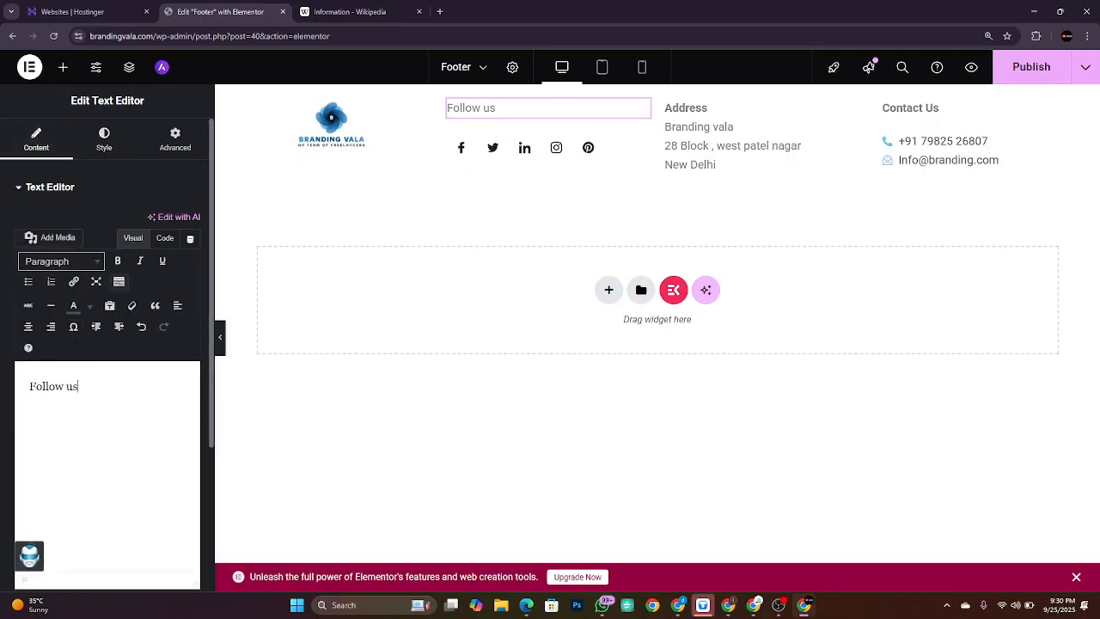
left_click_drag(78, 386, 29, 386)
key("ctrl+b")
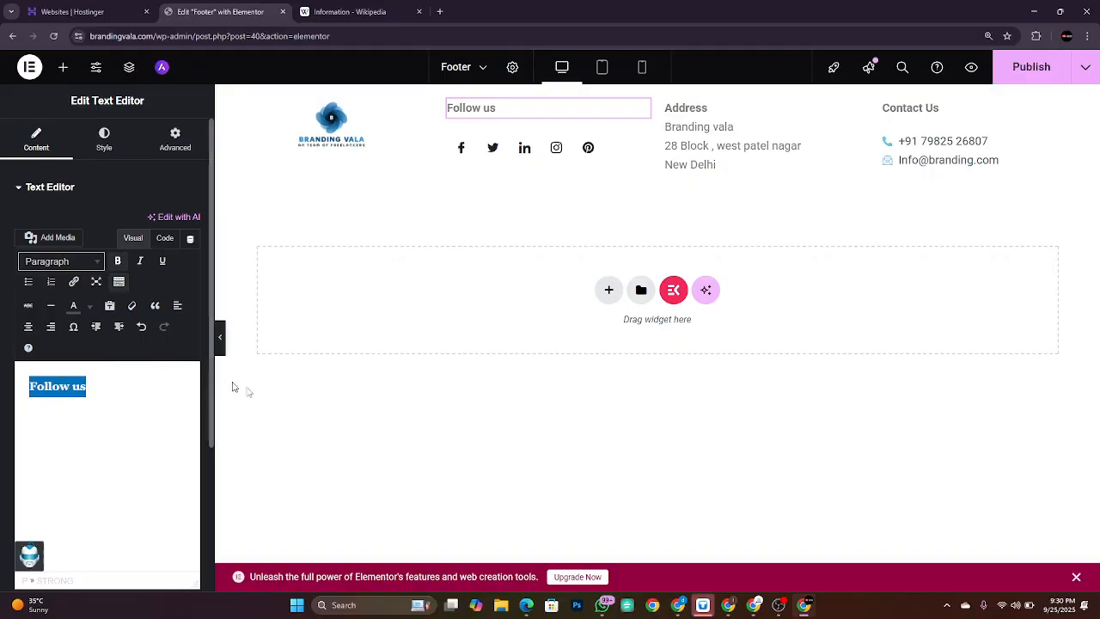
left_click(549, 430)
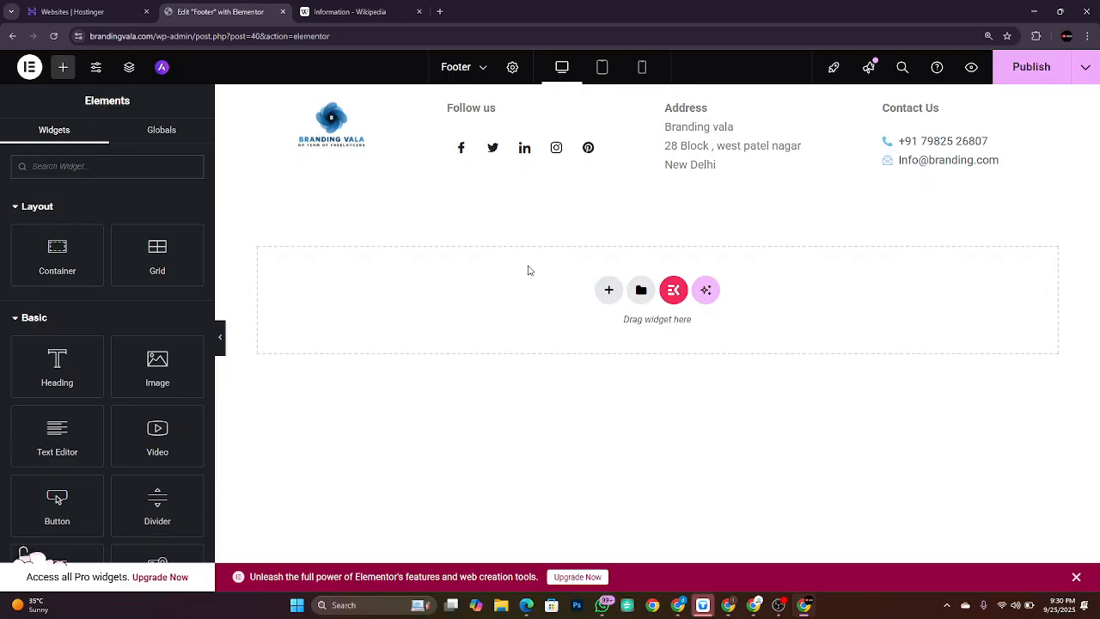
key("alt+Tab")
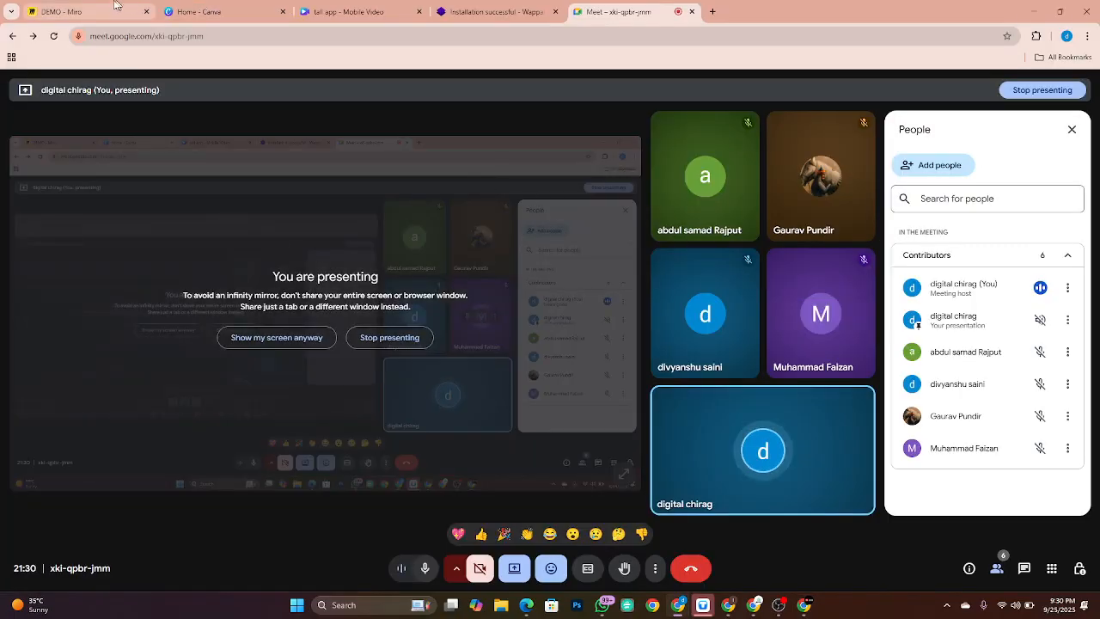
left_click(116, 5)
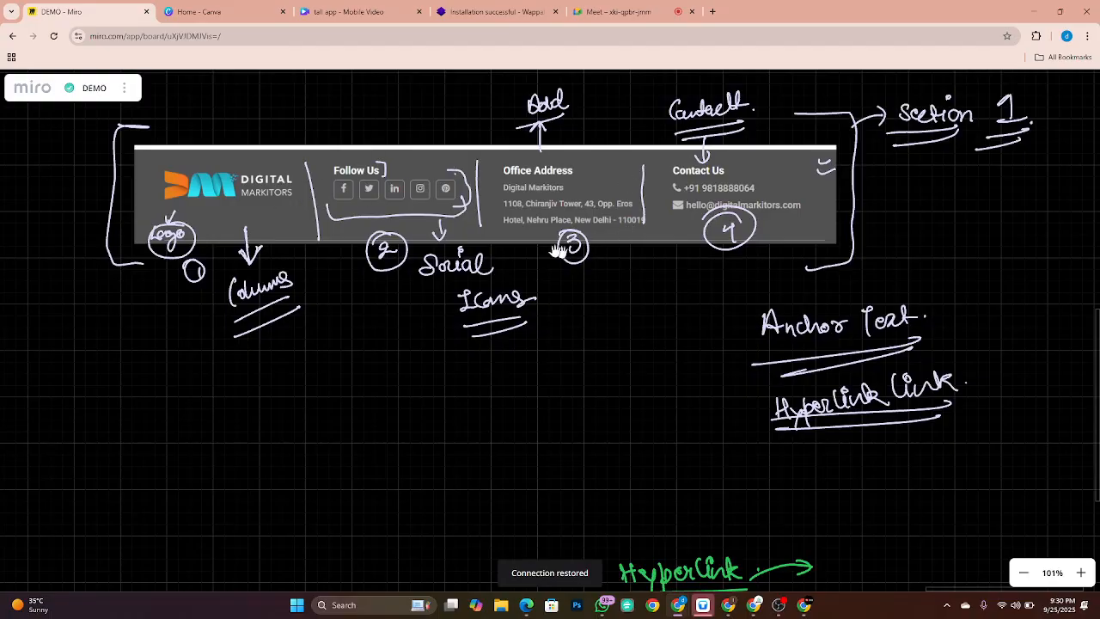
key("alt+Tab")
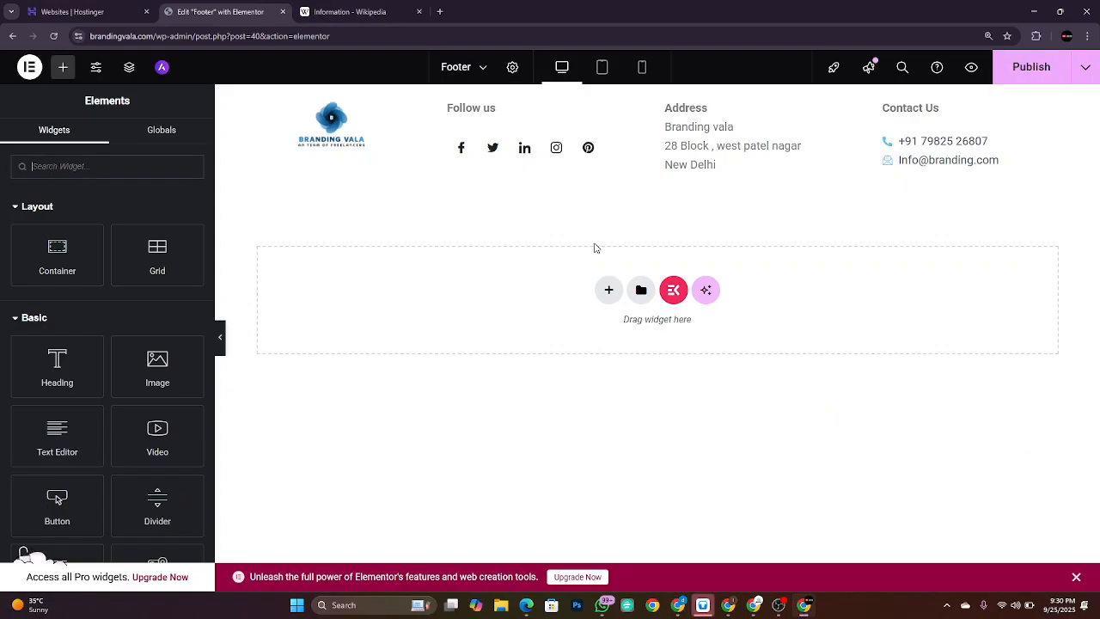
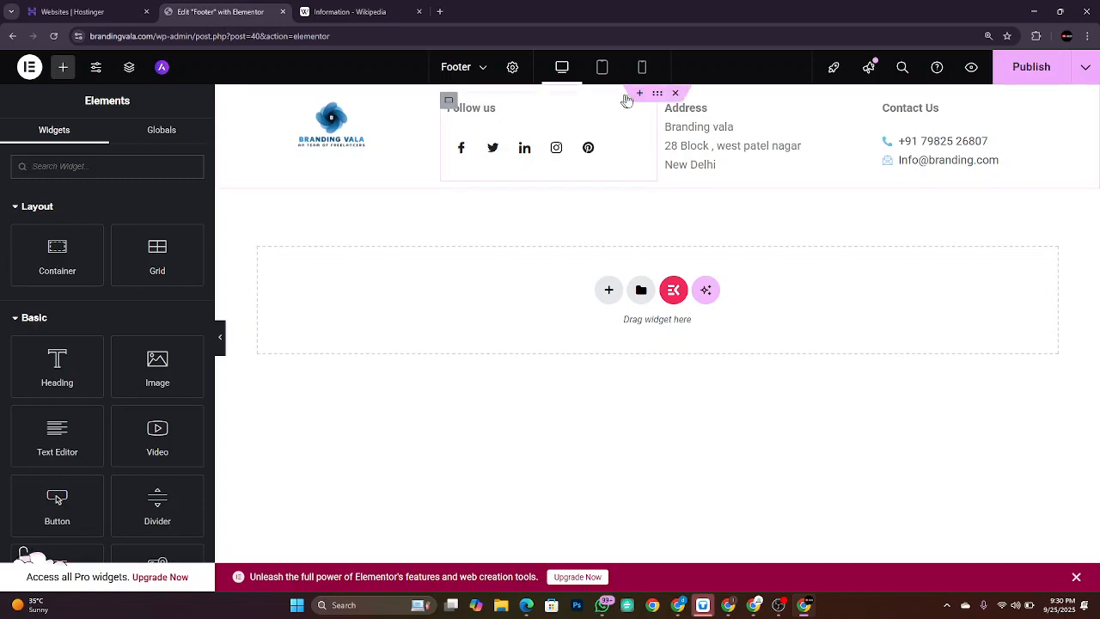
Step: Select the Contact Us column and give it a classic #A80000 red background
left_click(658, 103)
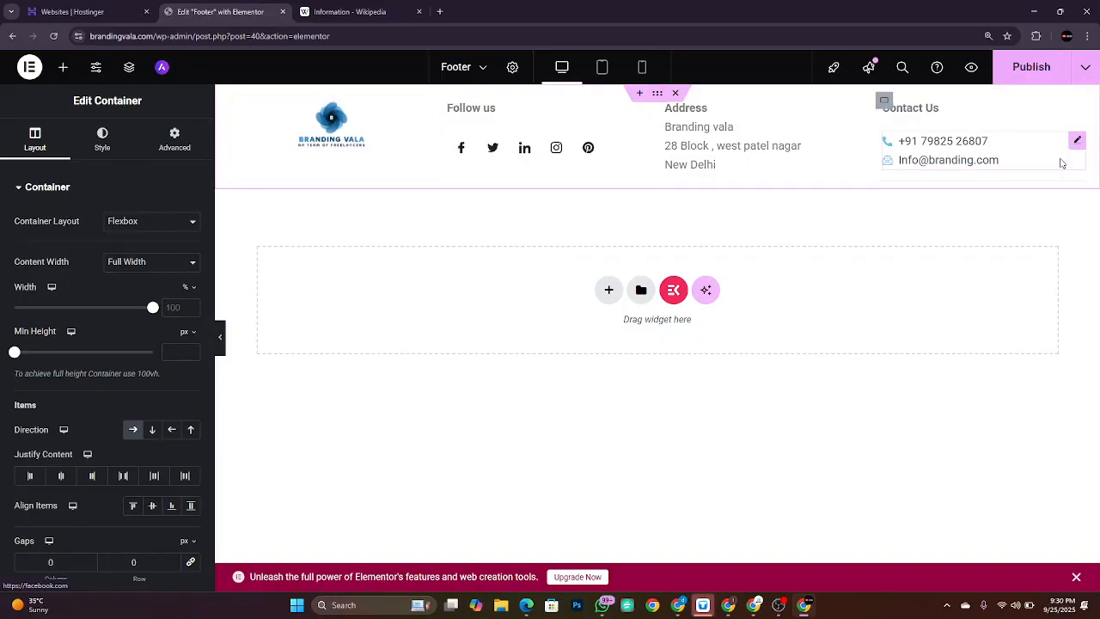
left_click(885, 101)
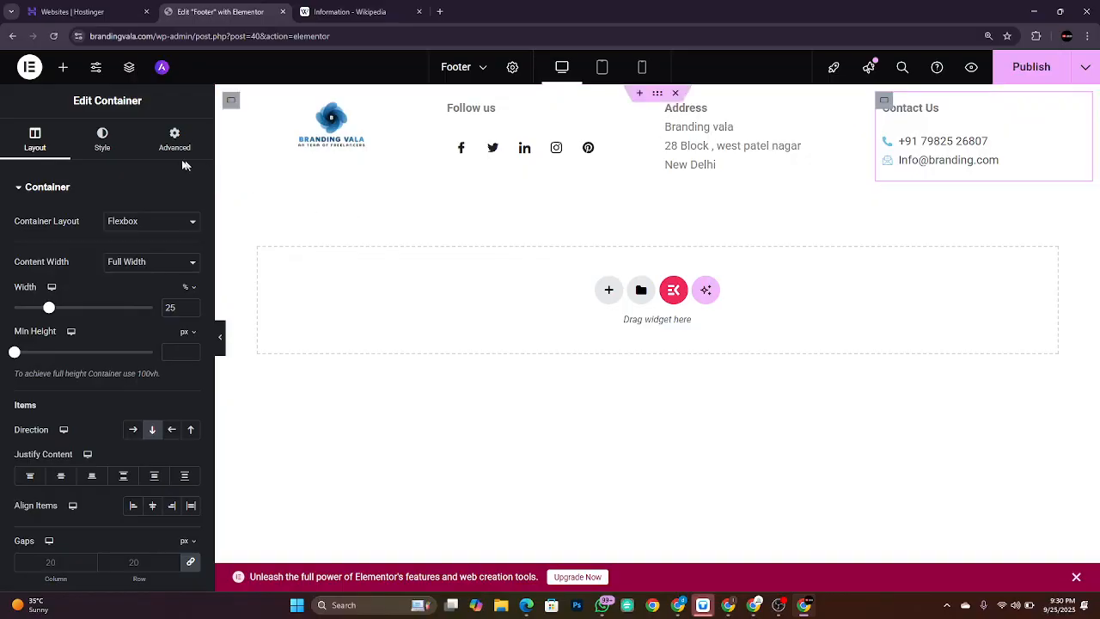
left_click(103, 141)
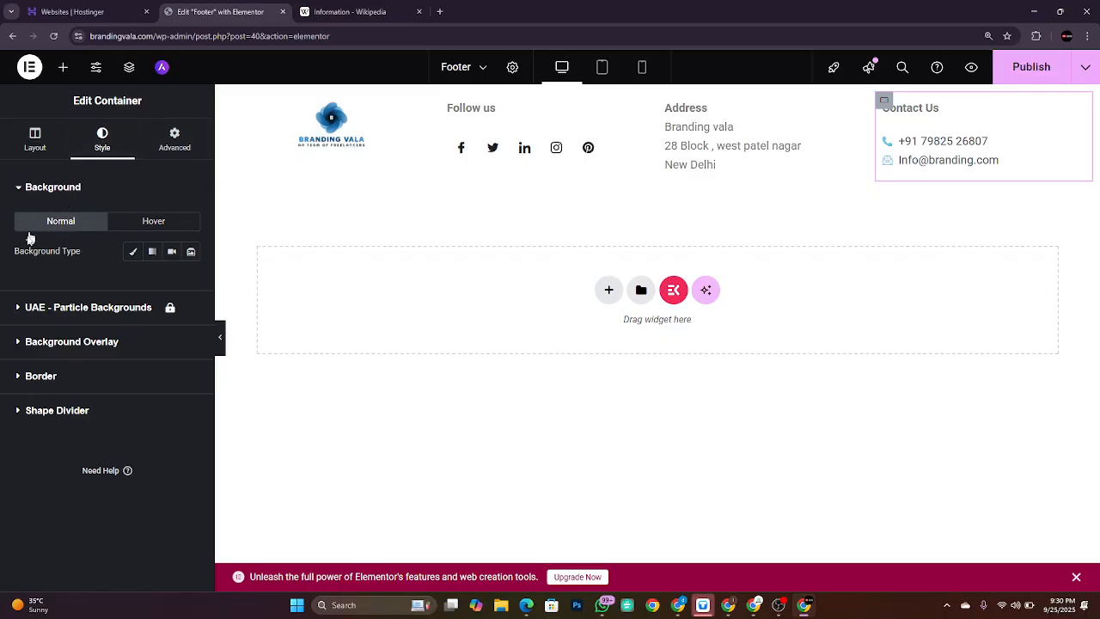
left_click(132, 255)
left_click(190, 281)
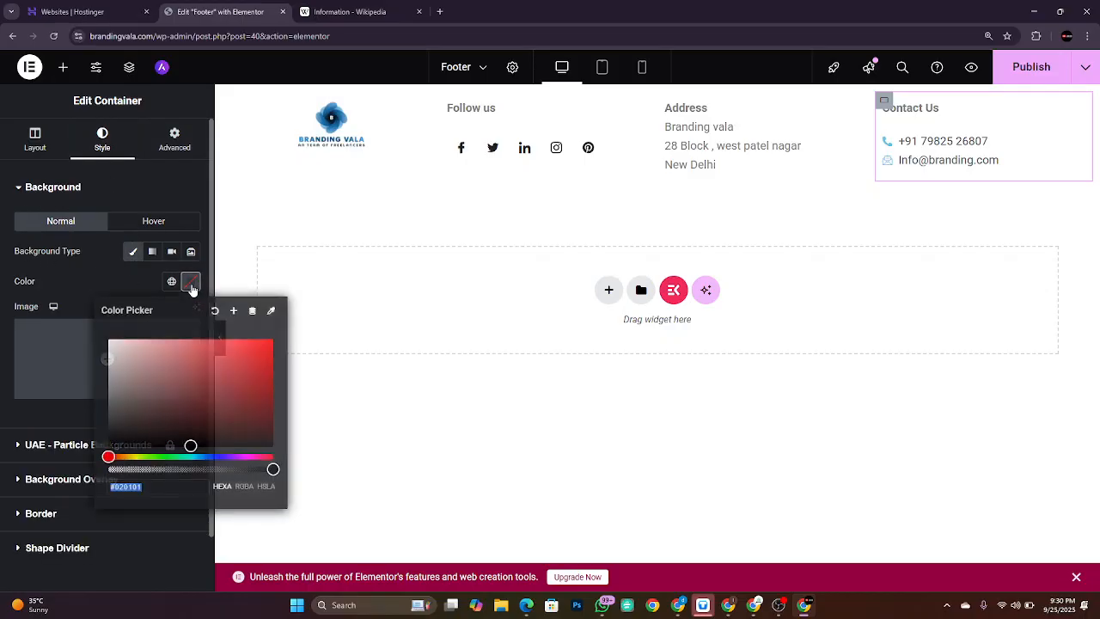
left_click(207, 383)
left_click(255, 378)
mouse_move(276, 369)
left_mouse_down()
mouse_move(273, 354)
mouse_move(273, 379)
left_mouse_up()
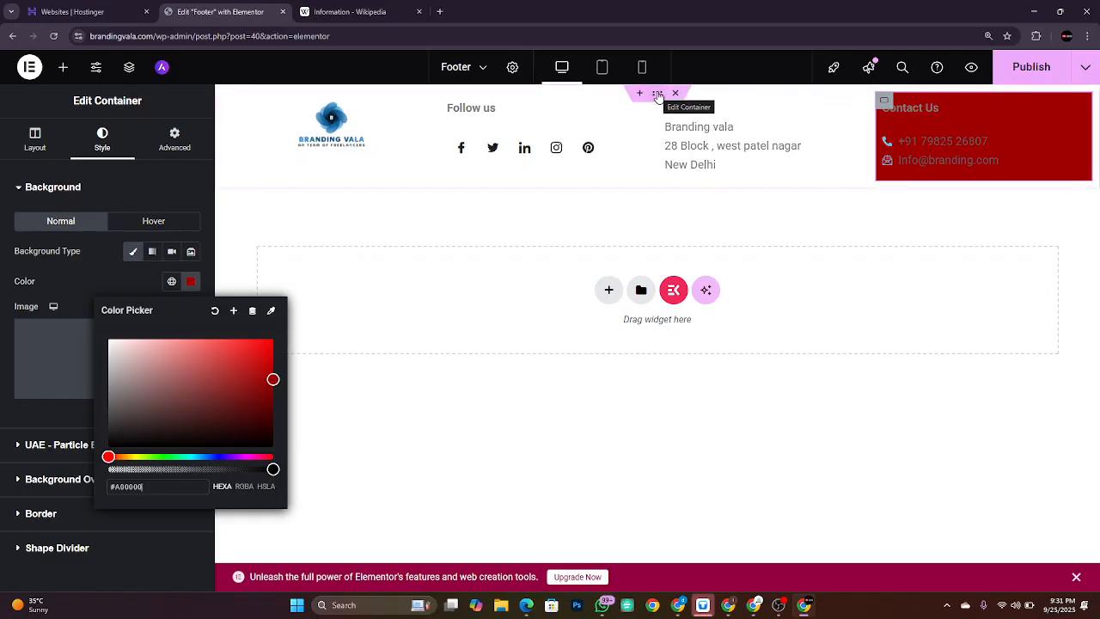
left_click(658, 101)
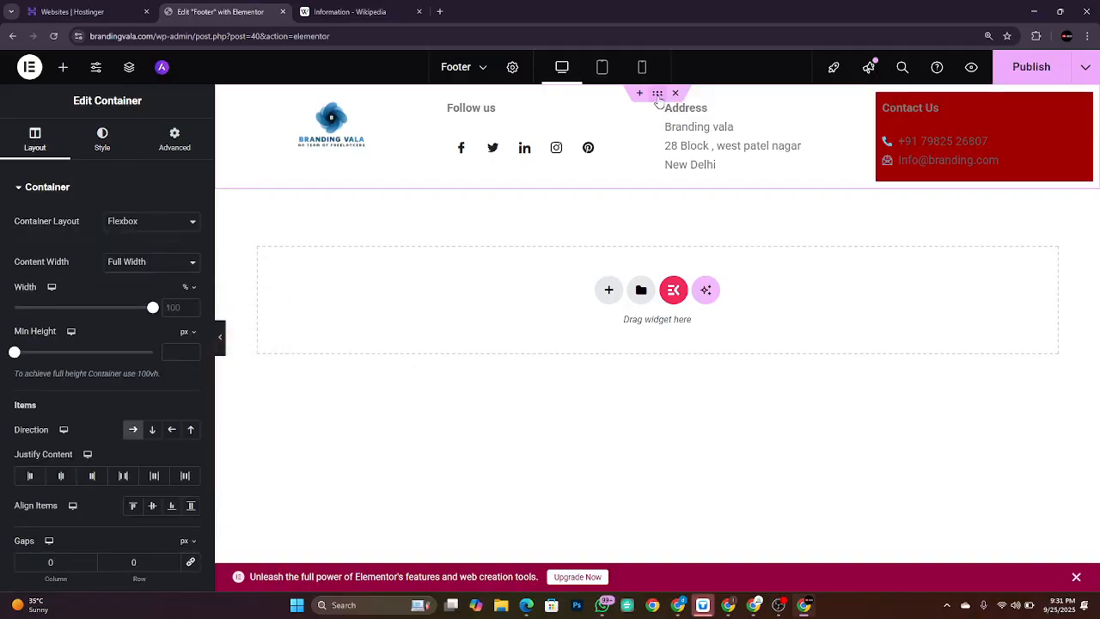
Step: Remove the Contact Us red and give the whole footer a classic #770909 background
left_click(945, 150)
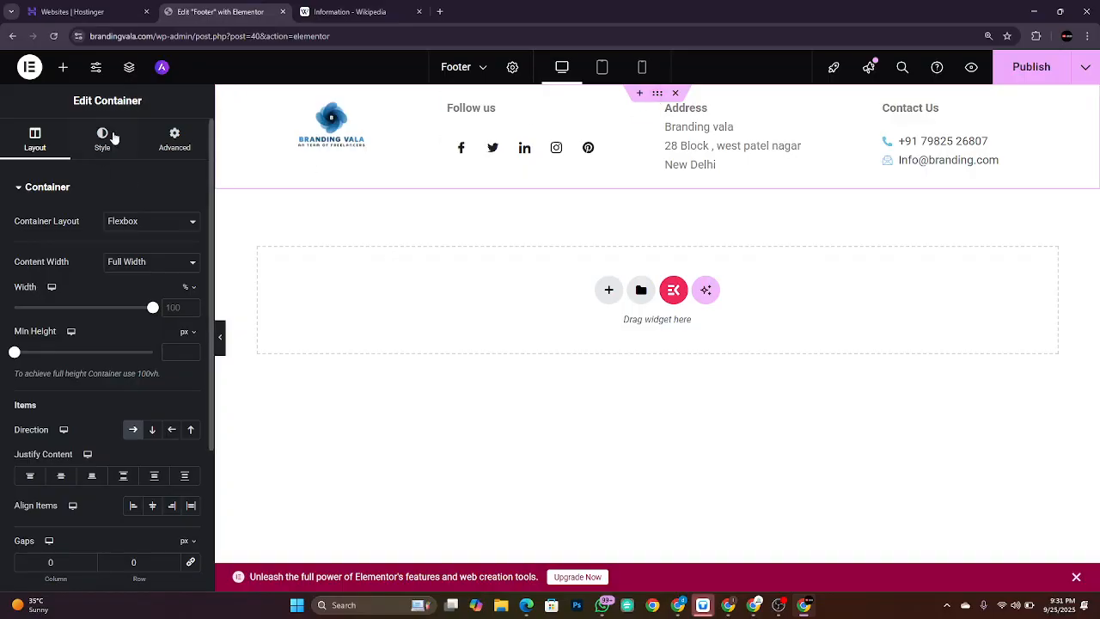
left_click(114, 150)
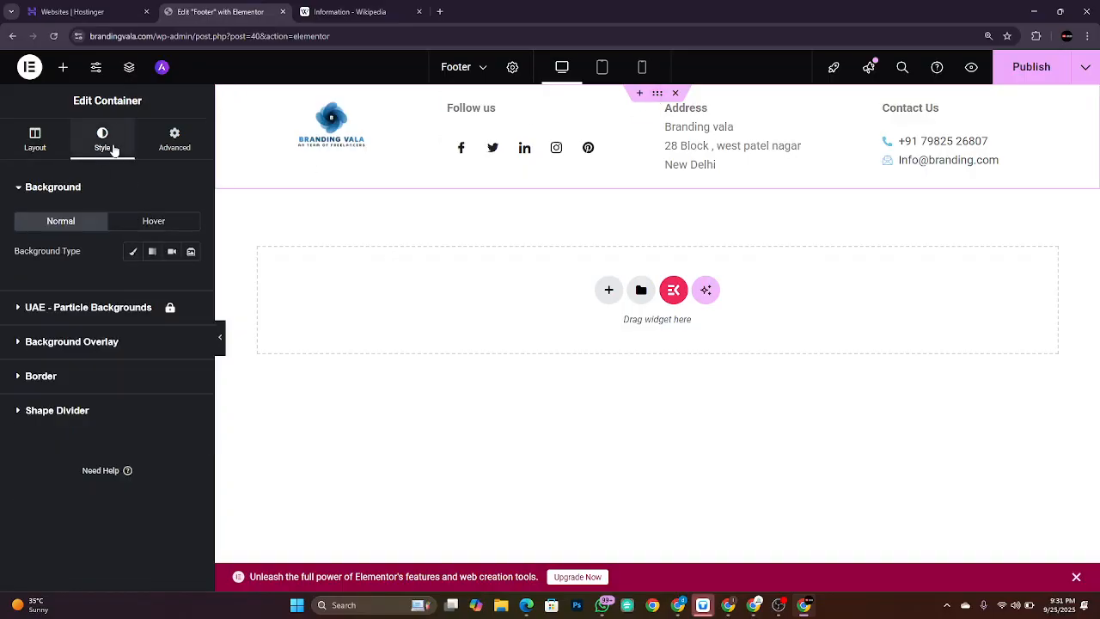
left_click(133, 252)
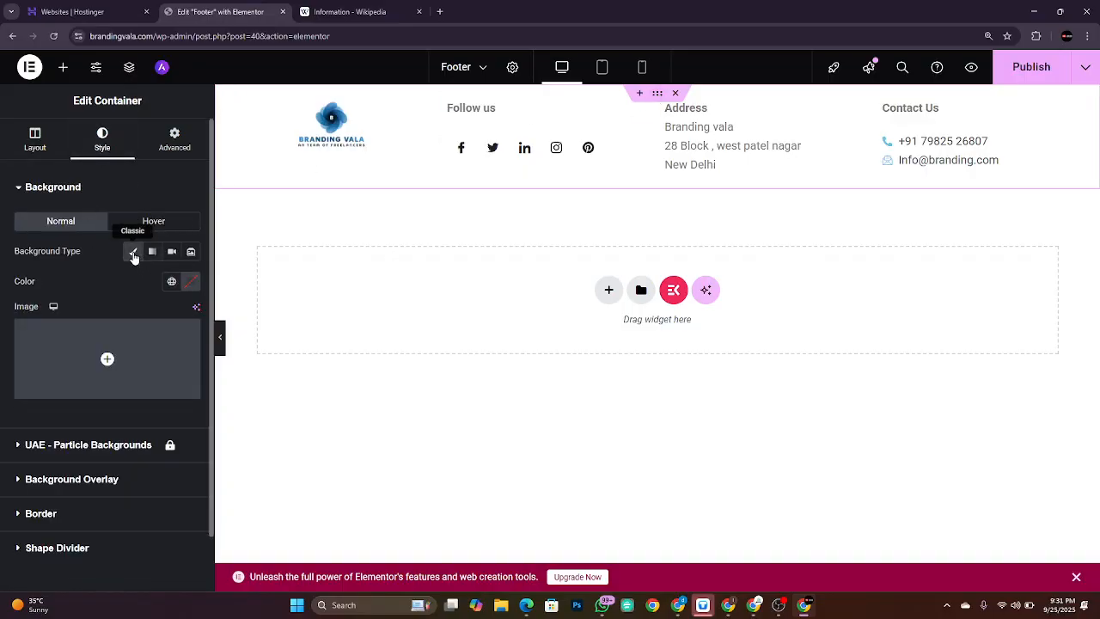
left_click(189, 284)
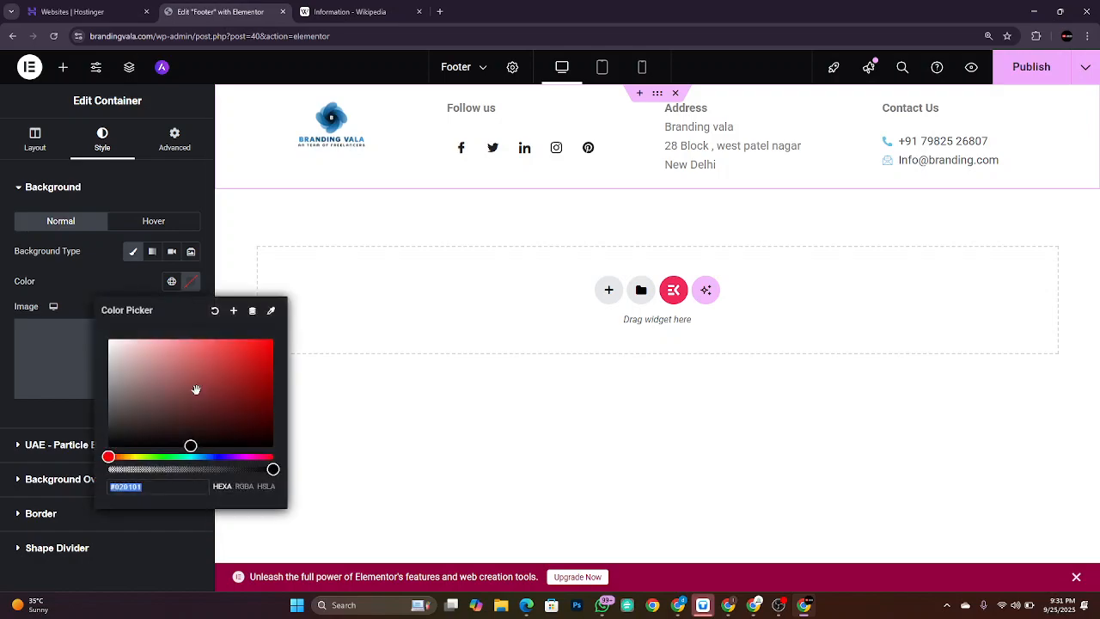
left_click_drag(196, 391, 272, 399)
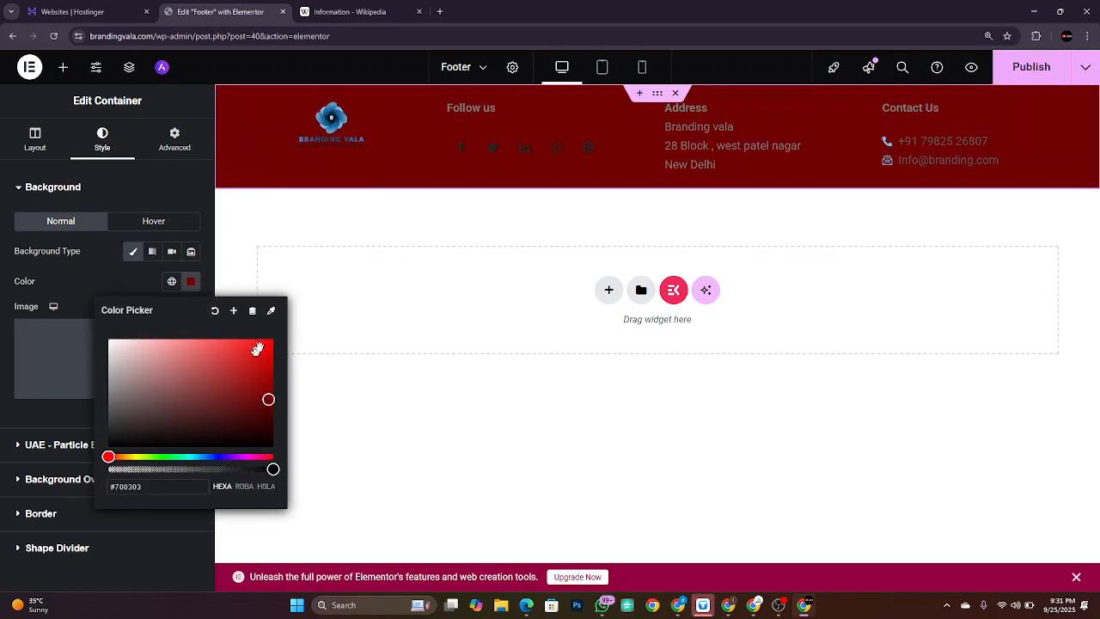
left_click(271, 312)
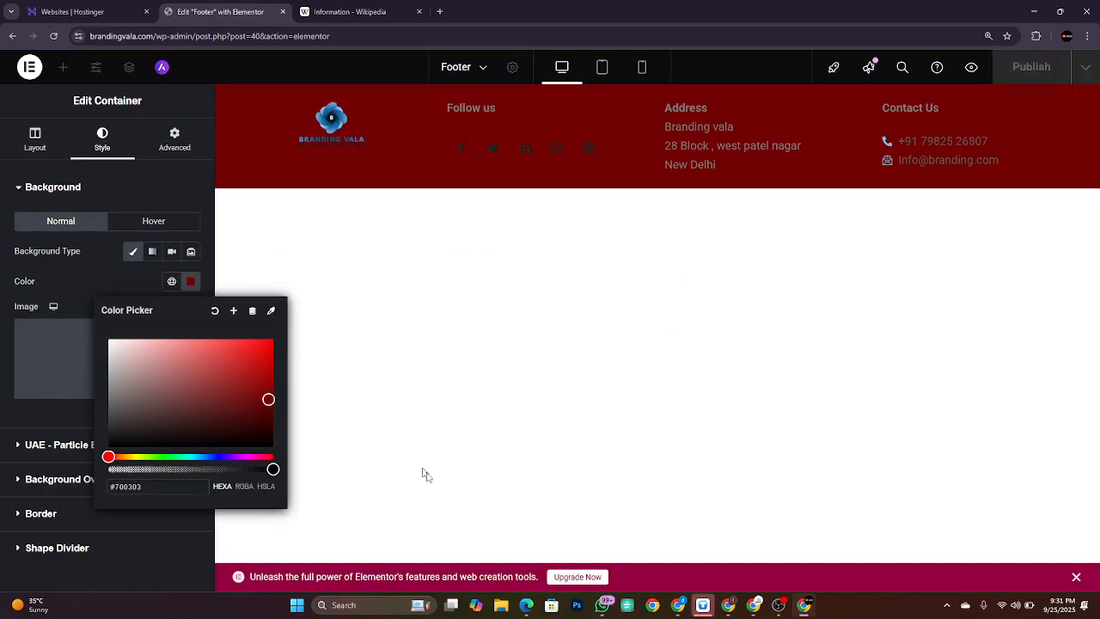
left_click(272, 312)
left_click(271, 313)
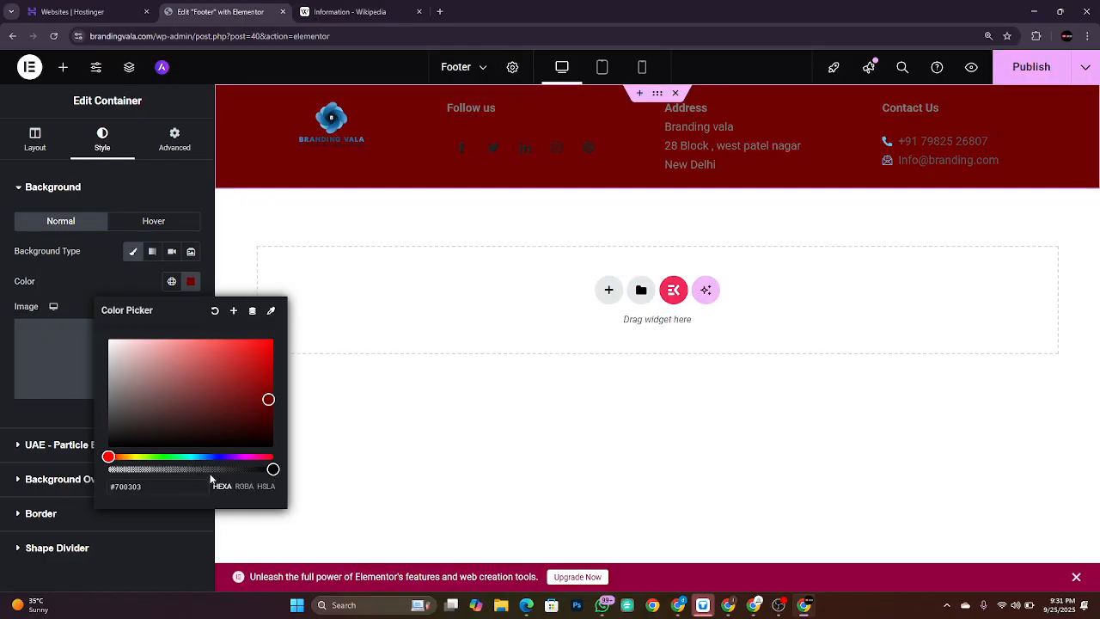
mouse_move(245, 400)
left_mouse_down()
mouse_move(240, 363)
mouse_move(261, 397)
left_mouse_up()
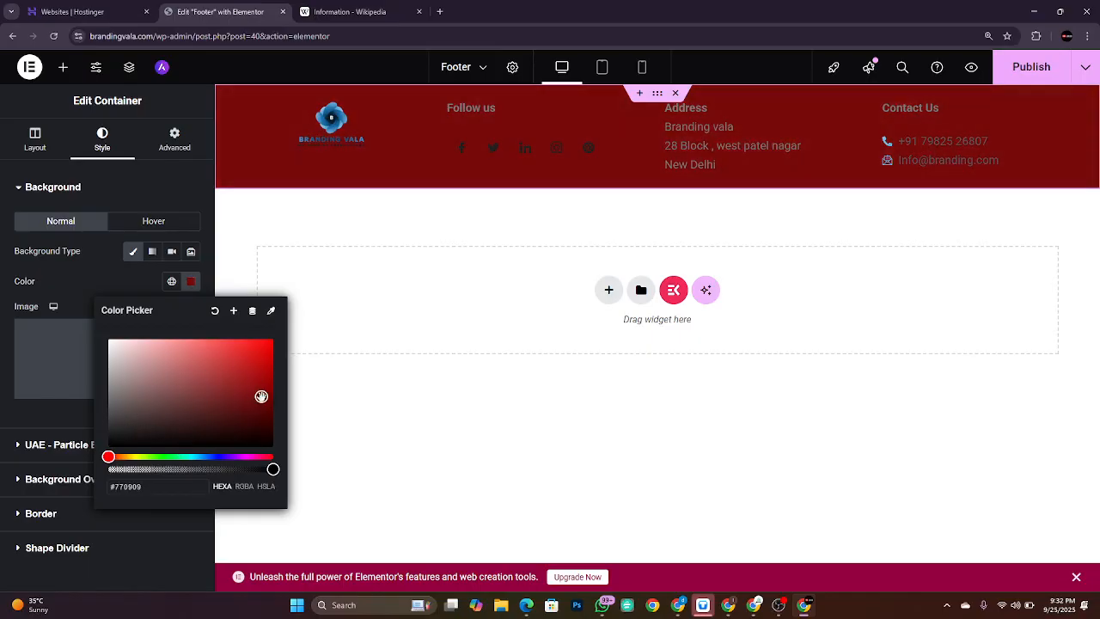
left_click(32, 415)
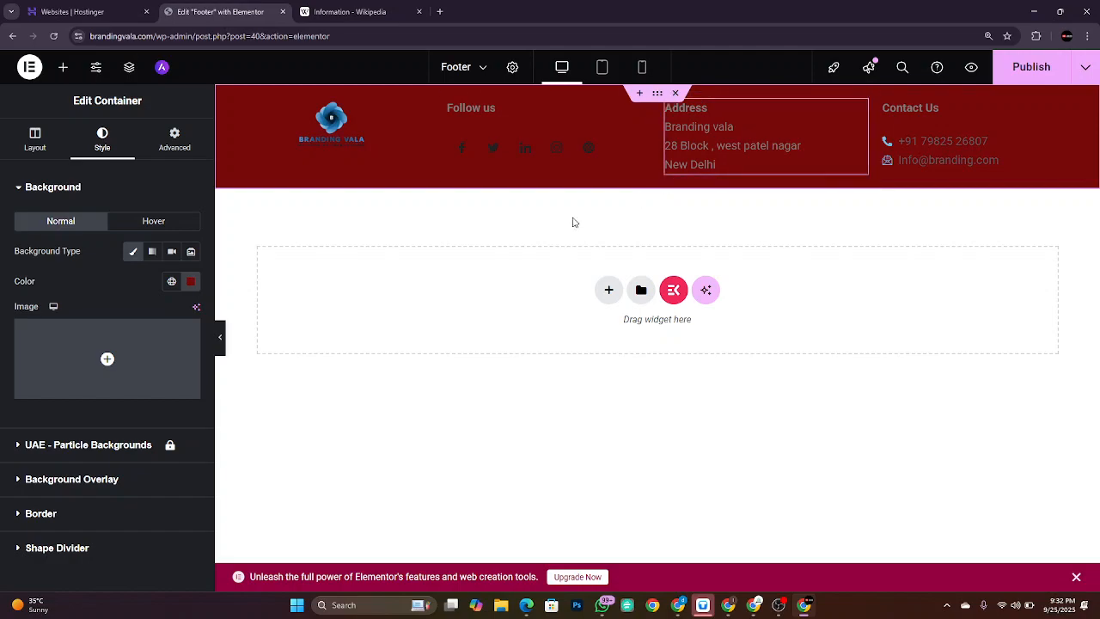
Step: Bring up the media dialog's Insert from URL panel for a footer background image
left_click(118, 390)
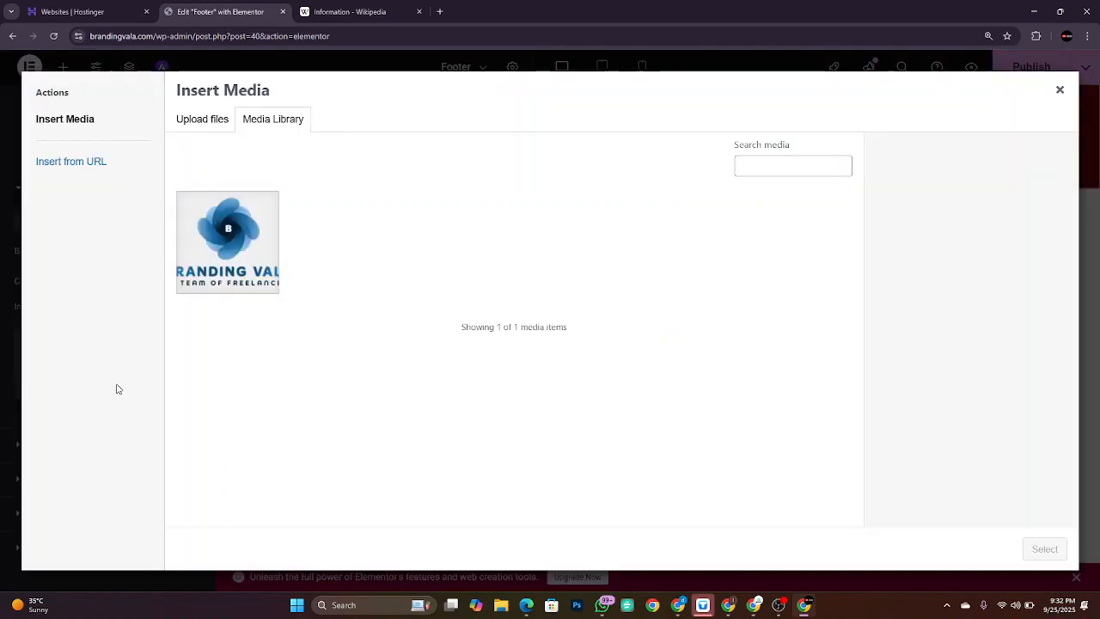
left_click(213, 119)
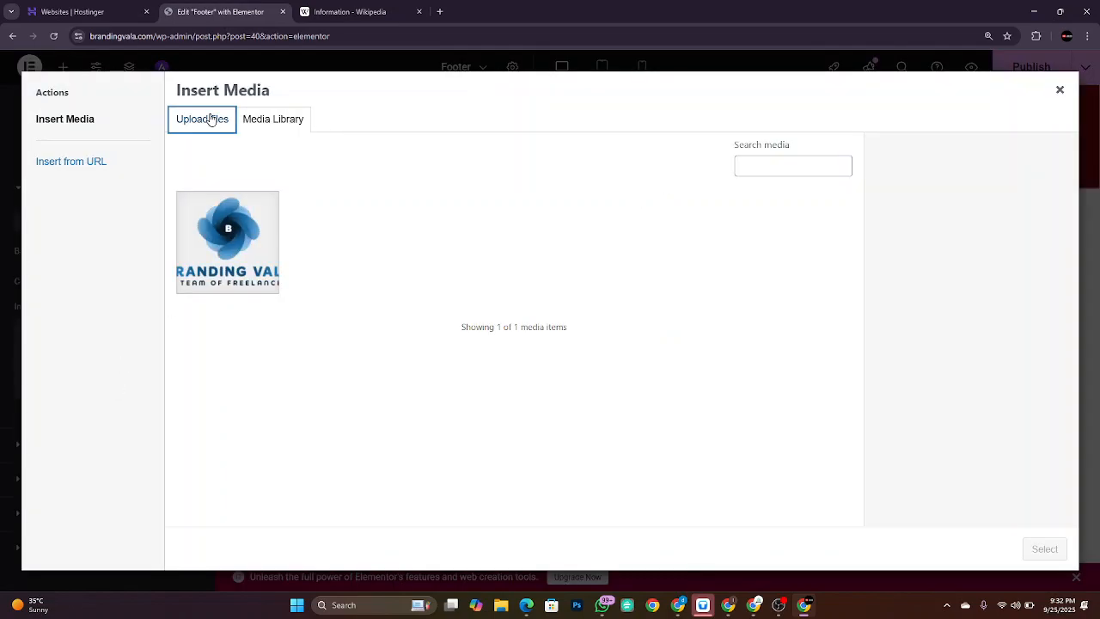
left_click(99, 161)
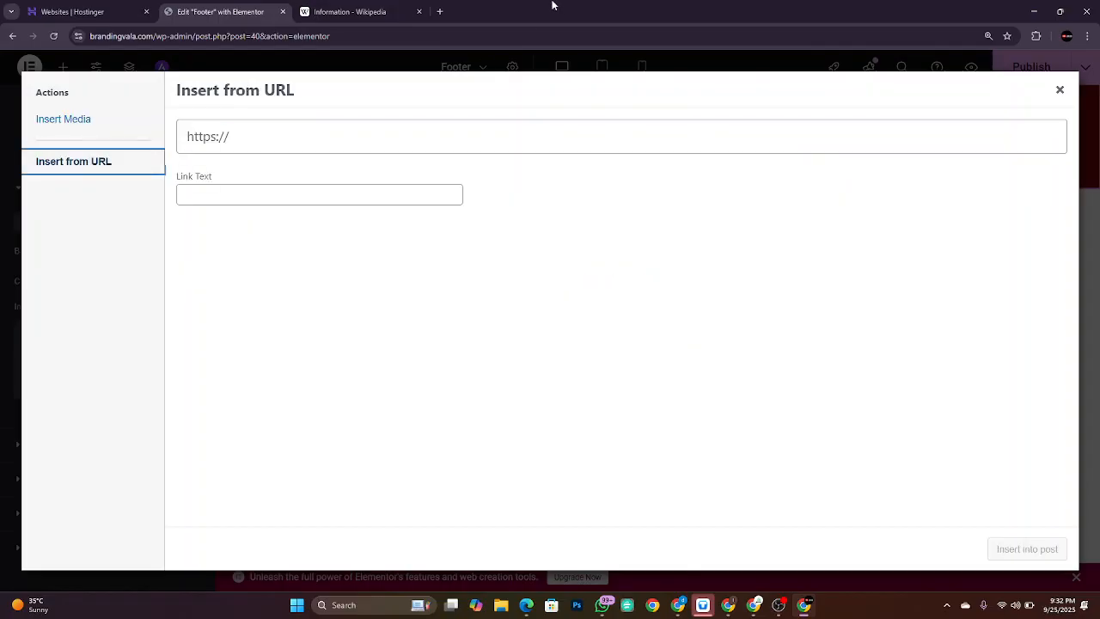
Step: In a new tab, search Google Images for 'artificial intelligence cloud image' and browse the results
left_click(440, 11)
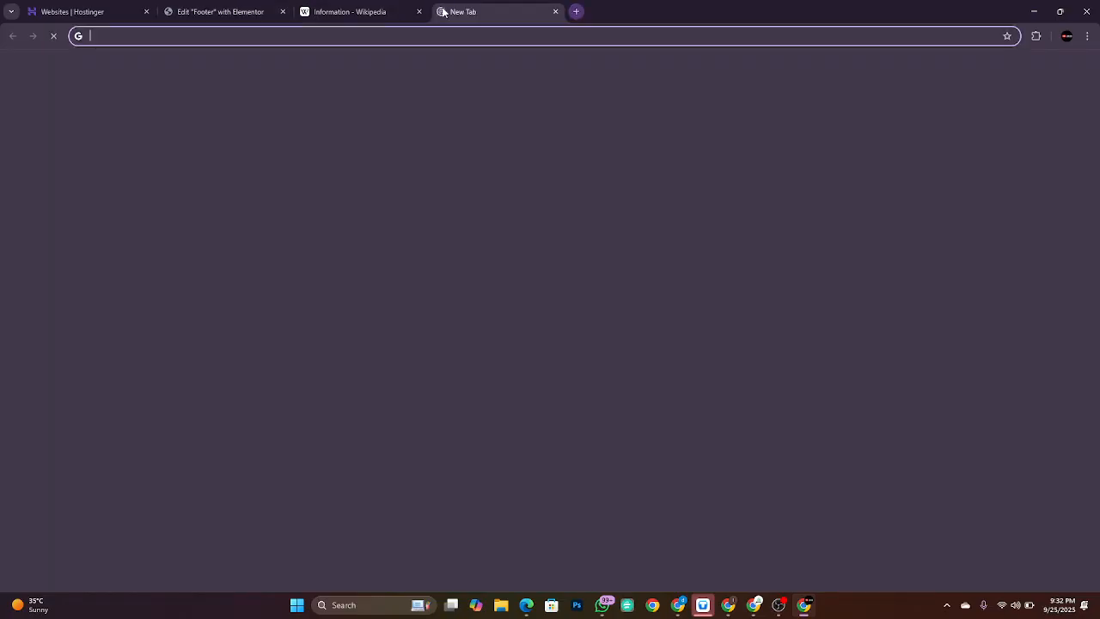
type("cloud")
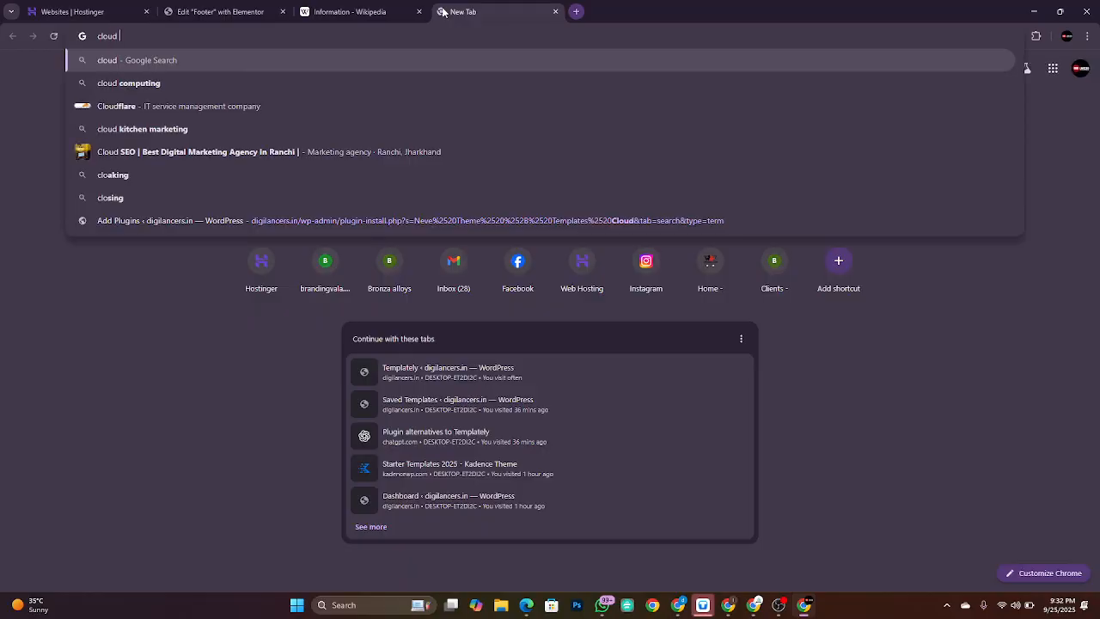
key("BackSpace")
key("BackSpace")
key("BackSpace")
key("BackSpace")
key("BackSpace")
type("a")
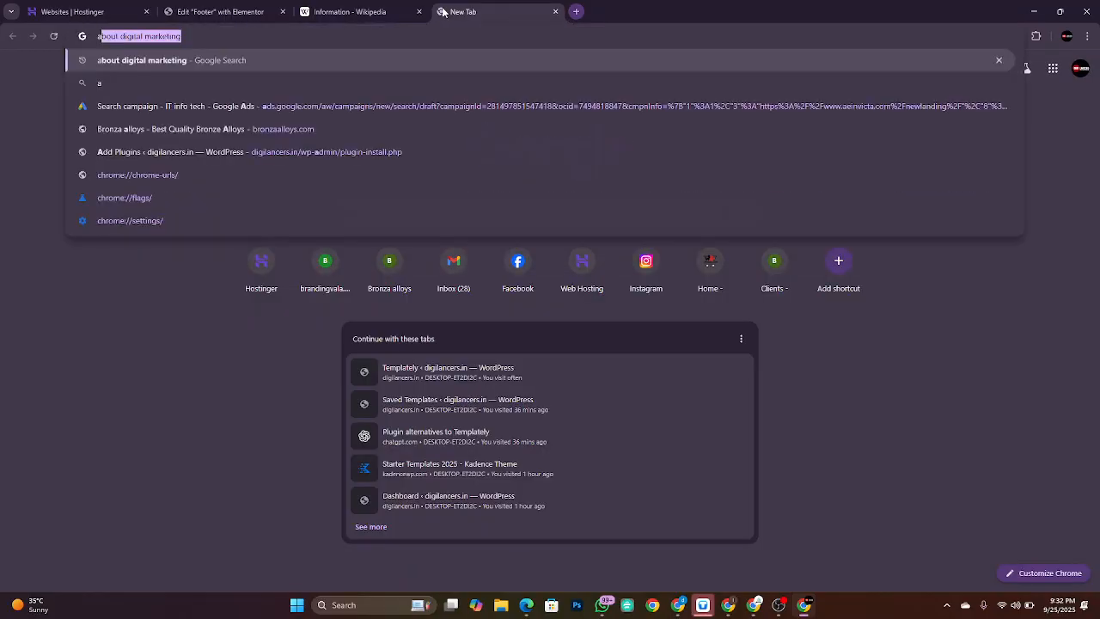
type("rtificial intelligence")
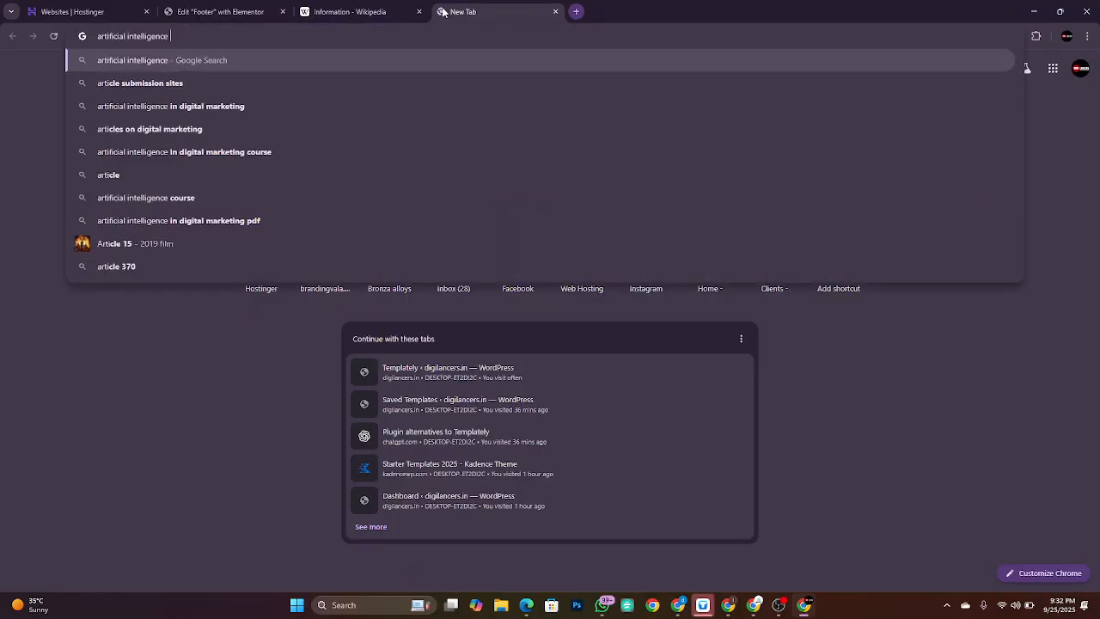
type(" cloud image")
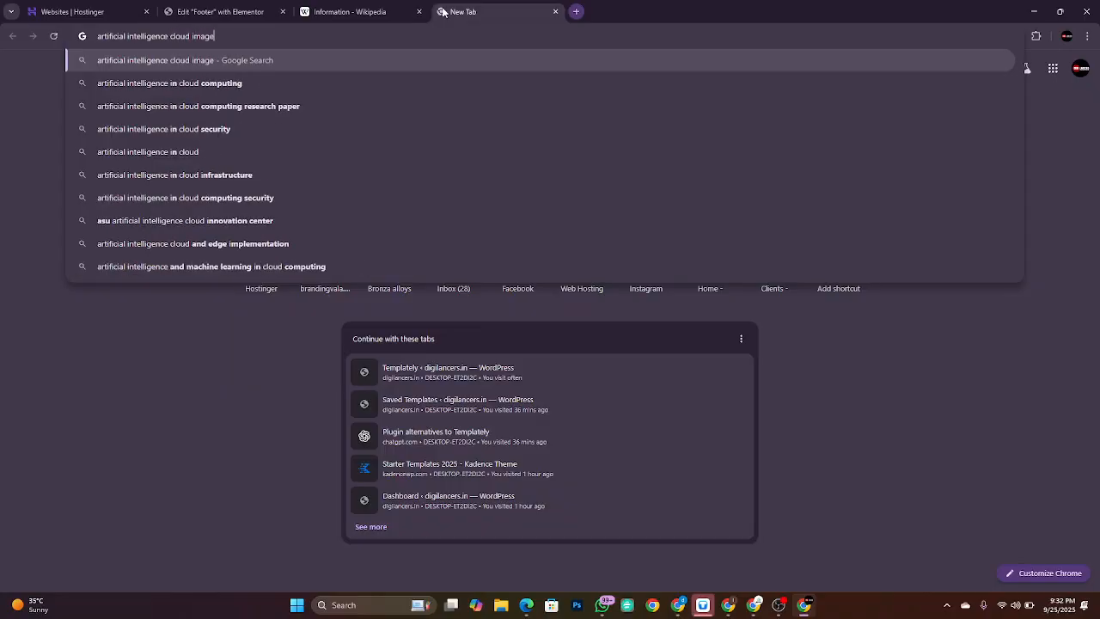
key("Return")
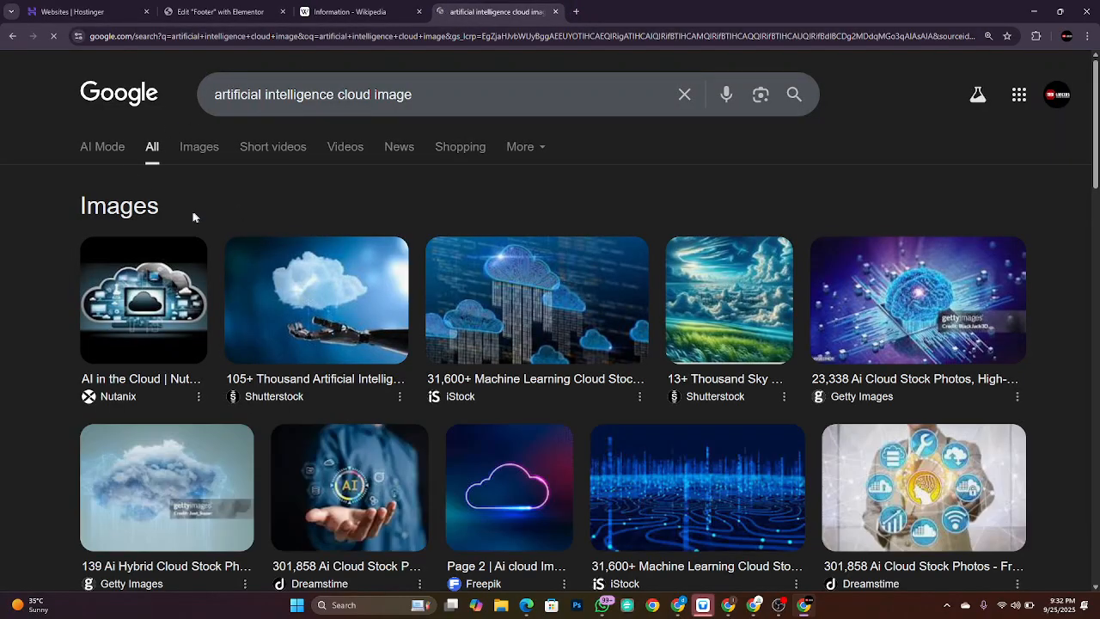
left_click(209, 147)
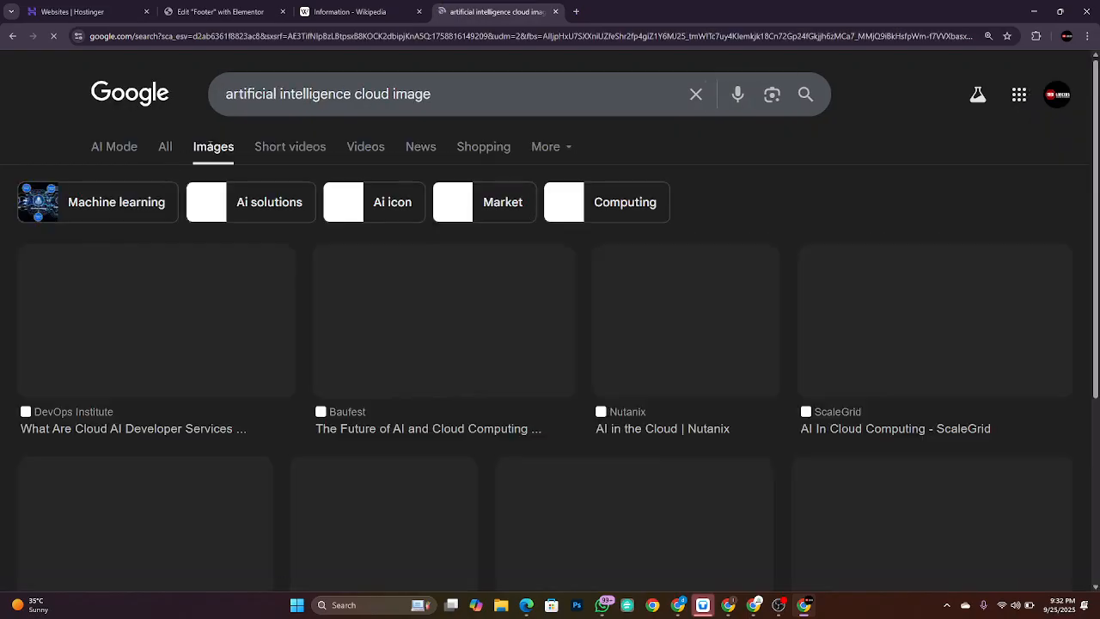
scroll(801, 374, "down", 10)
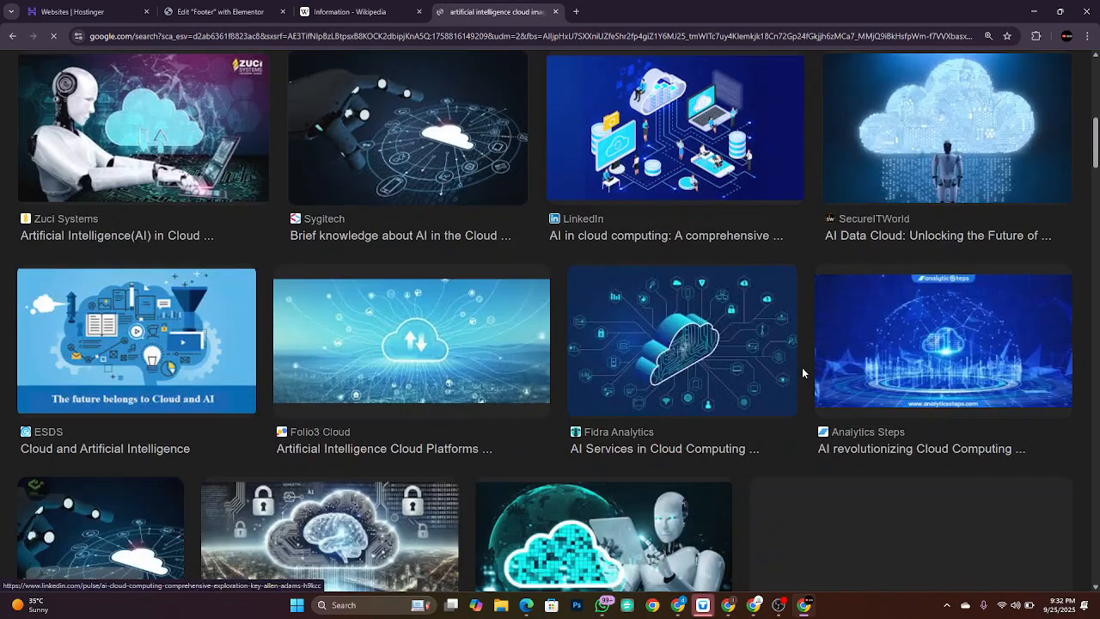
scroll(804, 374, "down", 8)
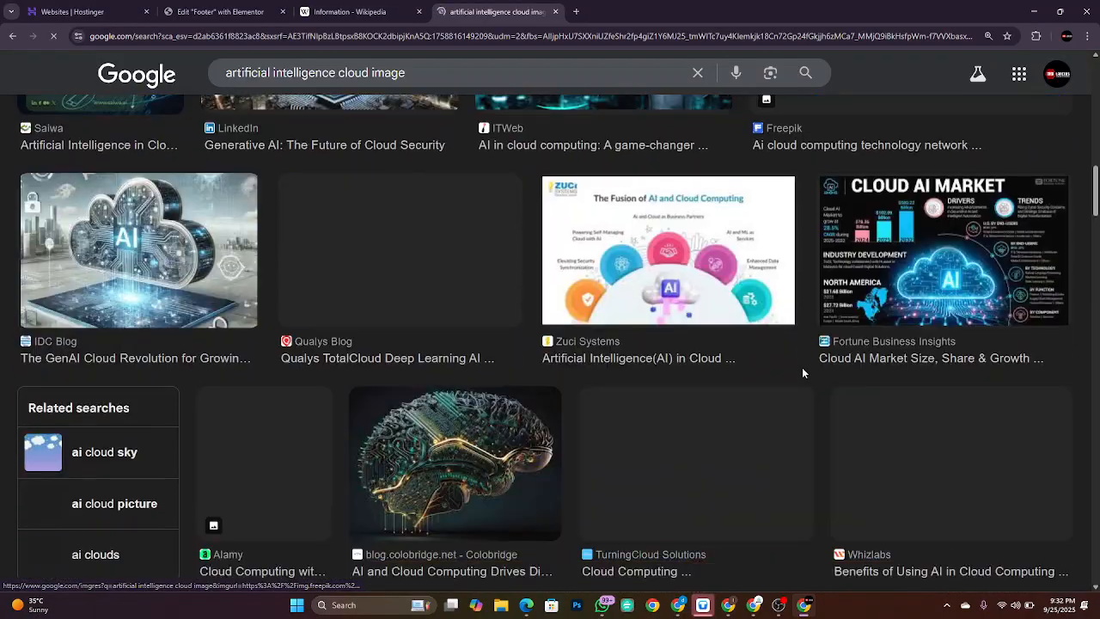
scroll(802, 374, "down", 8)
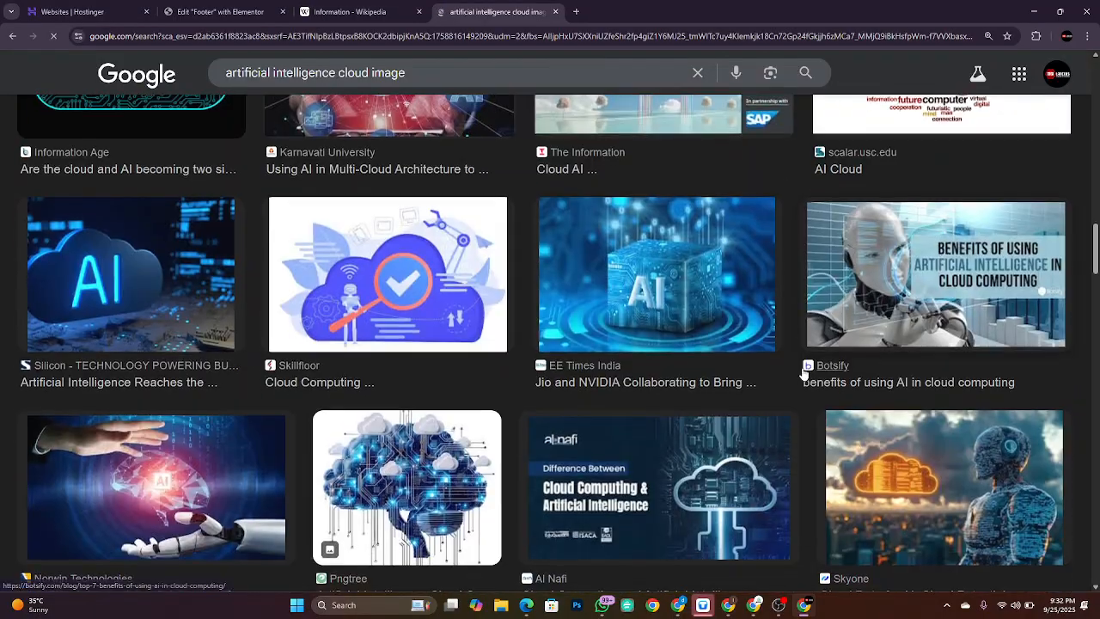
scroll(802, 367, "down", 10)
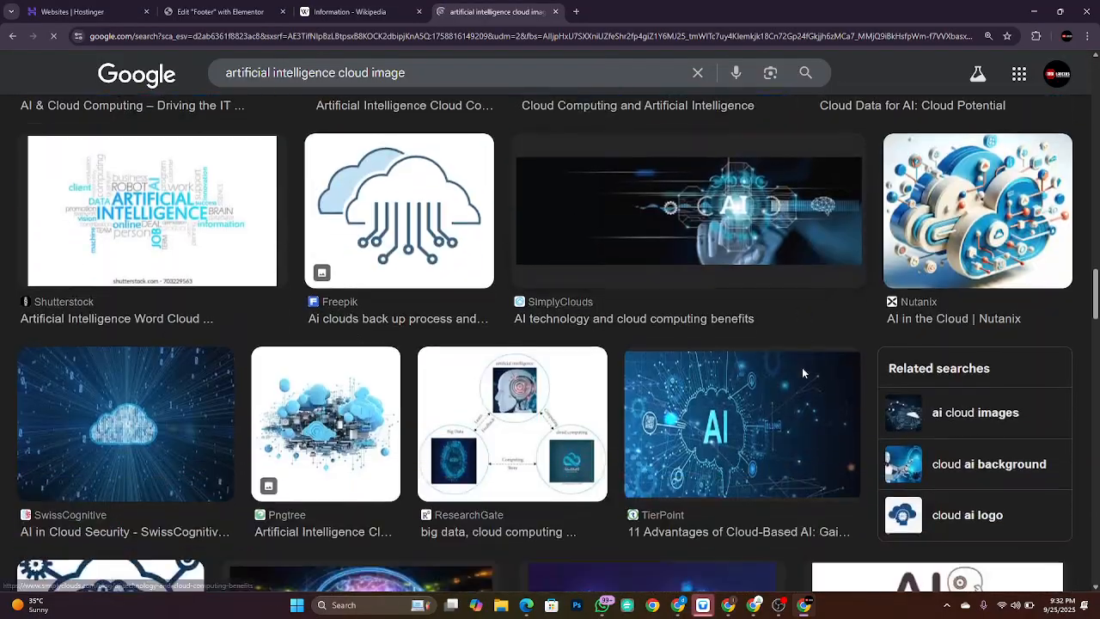
scroll(802, 367, "down", 10)
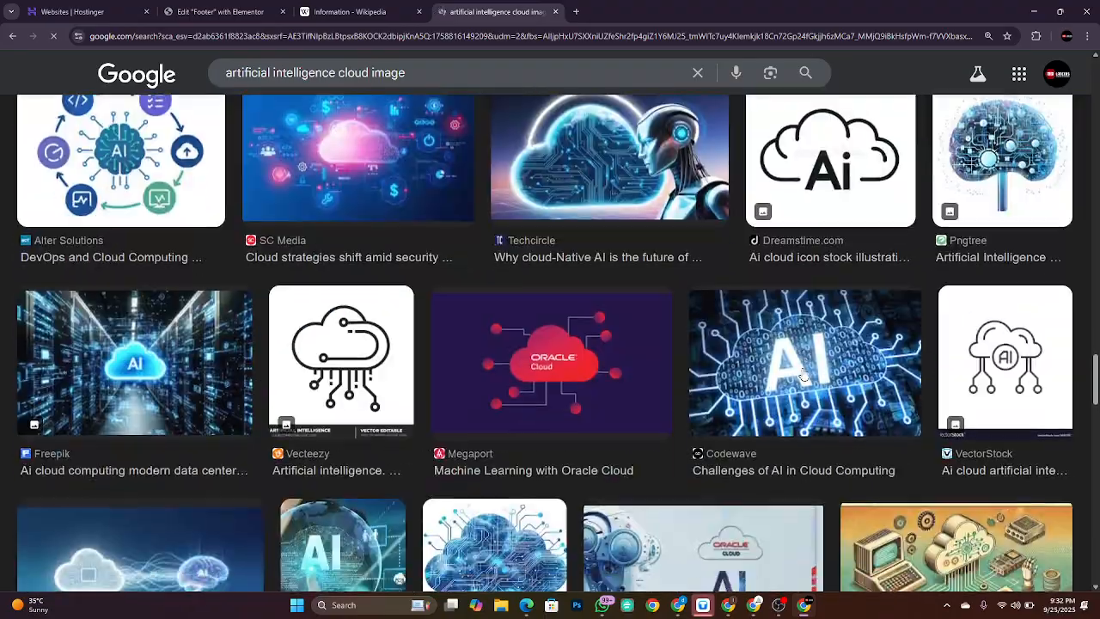
scroll(801, 374, "down", 10)
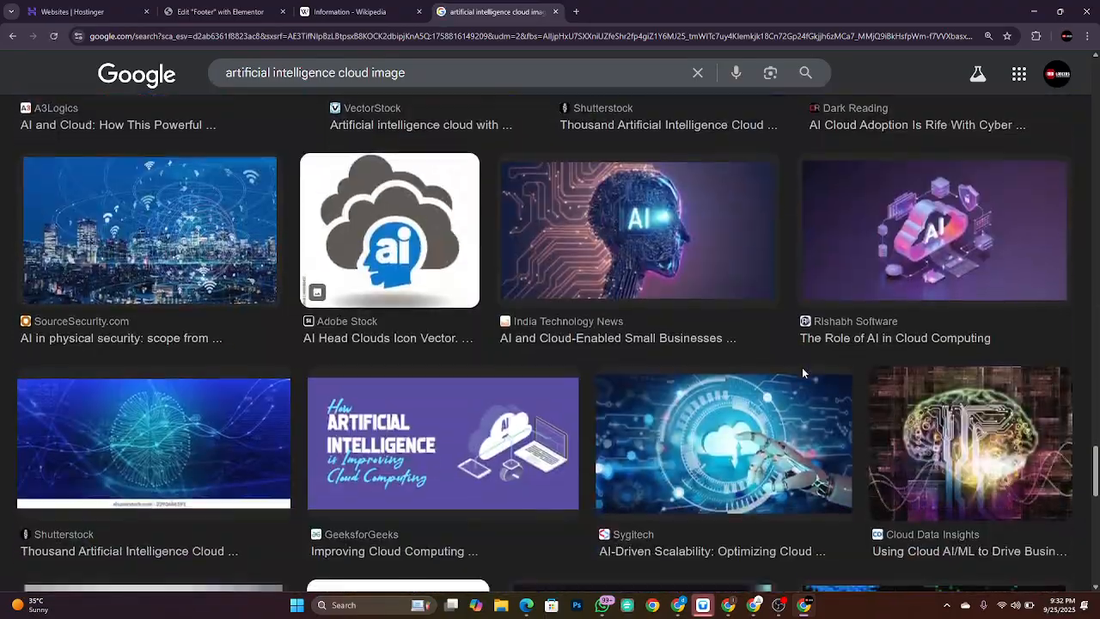
scroll(802, 372, "down", 3)
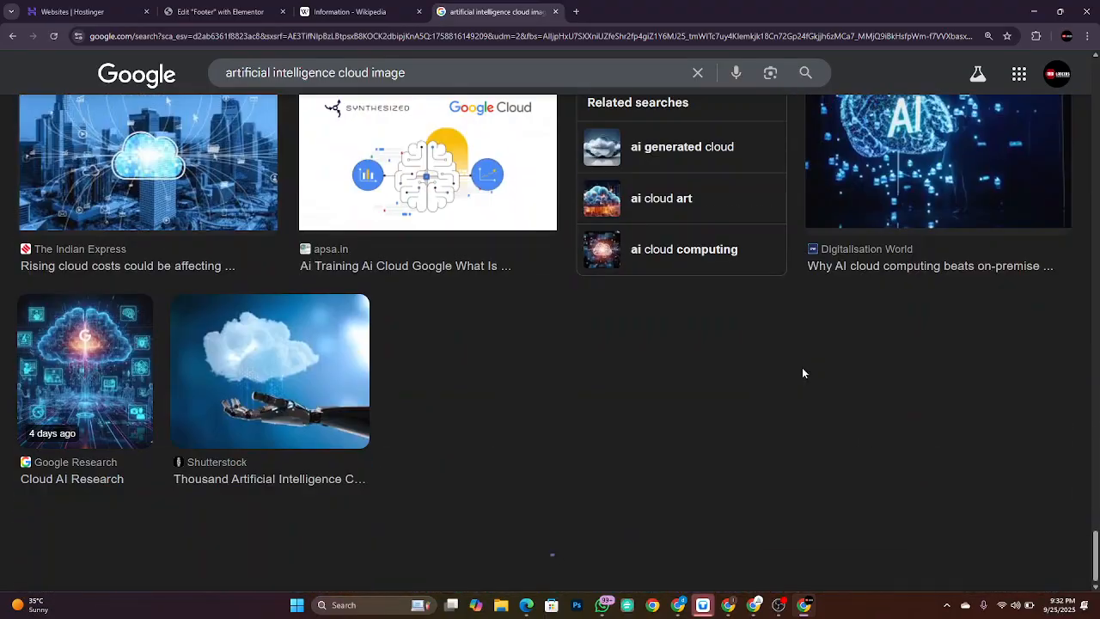
scroll(802, 367, "down", 3)
scroll(802, 366, "up", 5)
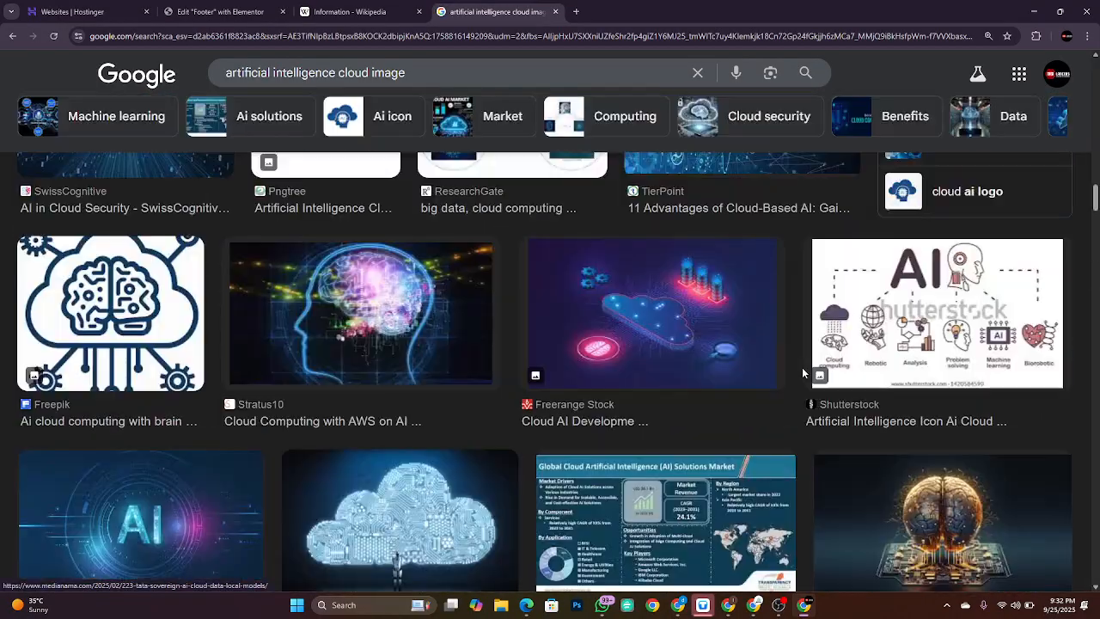
Step: Change the search to 'artificial intelligence gradient background' and copy the Freepik gradient's image address
left_click(517, 76)
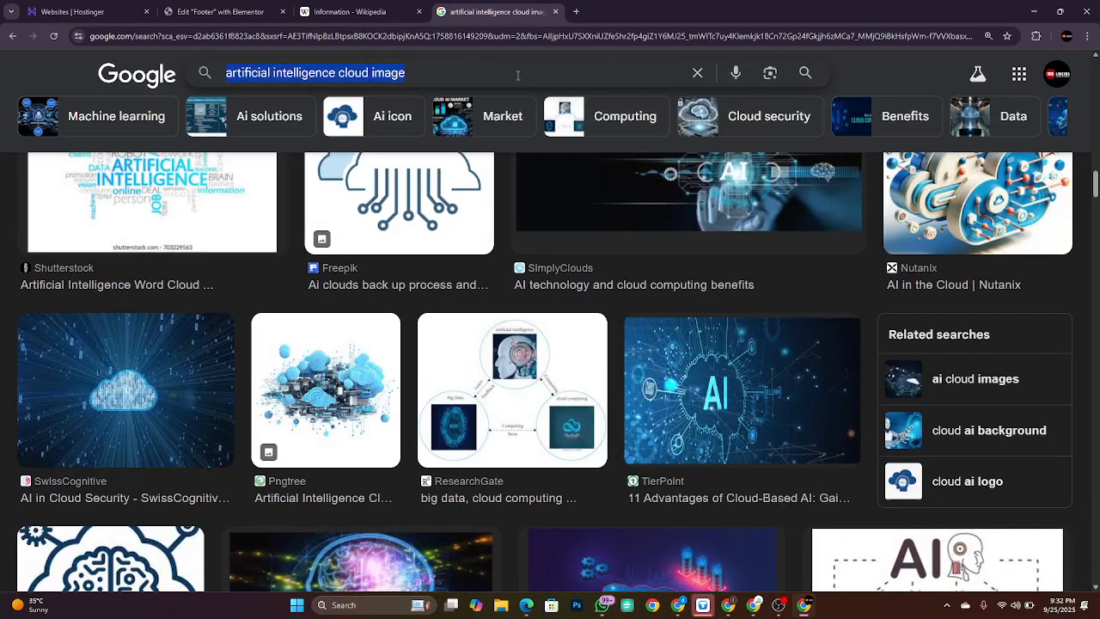
key("End")
key("ctrl+shift+Left")
key("ctrl+shift+Left")
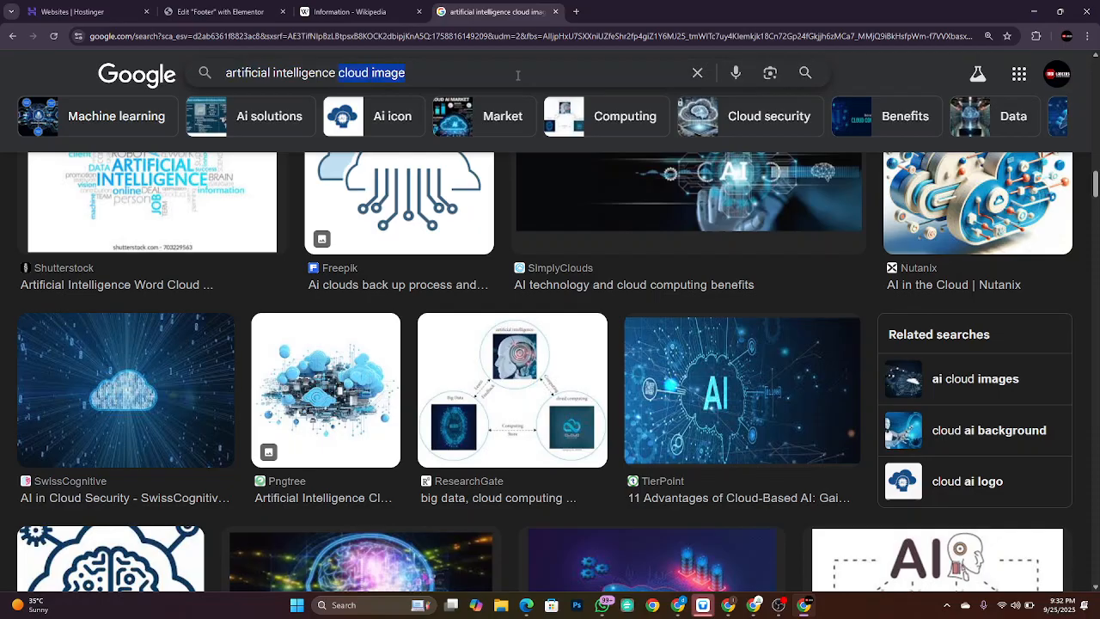
type("gradient ")
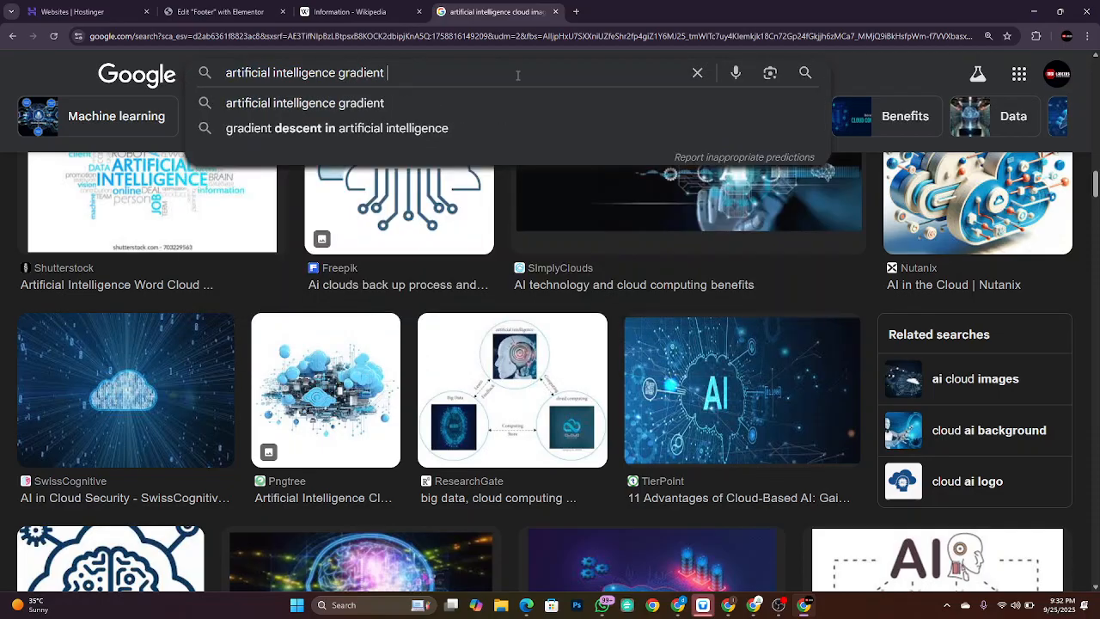
type("back")
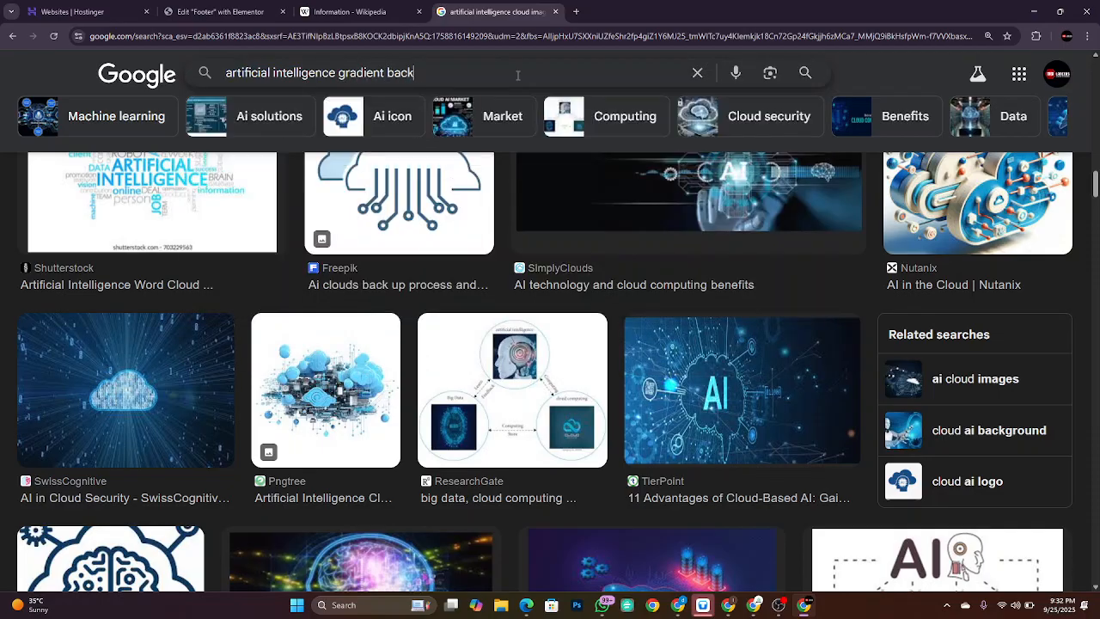
type("ground")
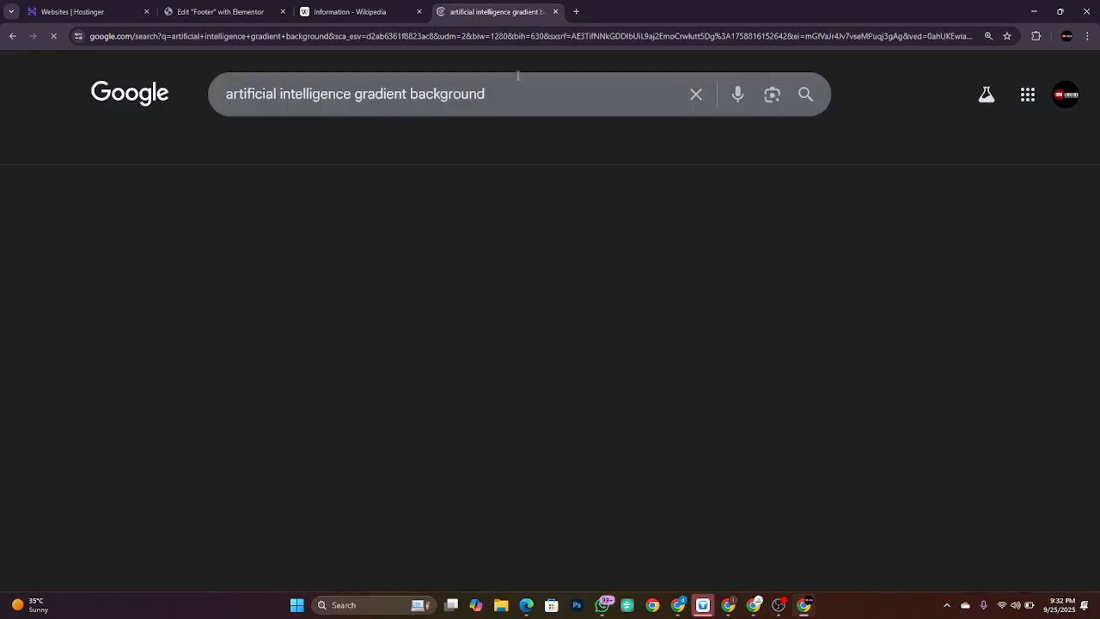
scroll(658, 320, "down", 3)
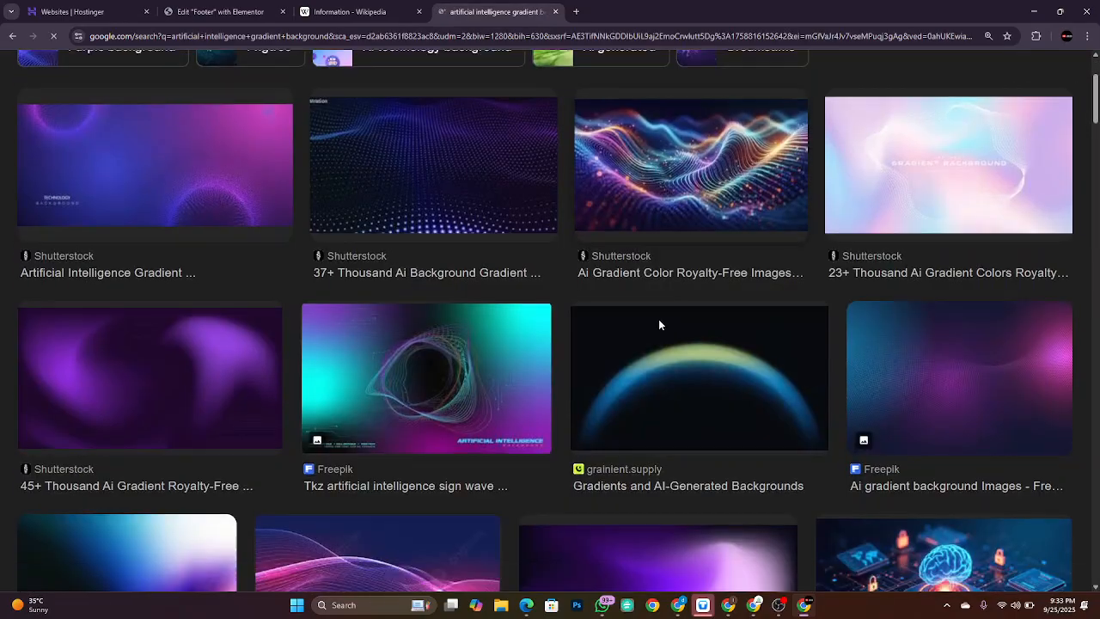
scroll(658, 321, "up", 1)
scroll(658, 325, "up", 1)
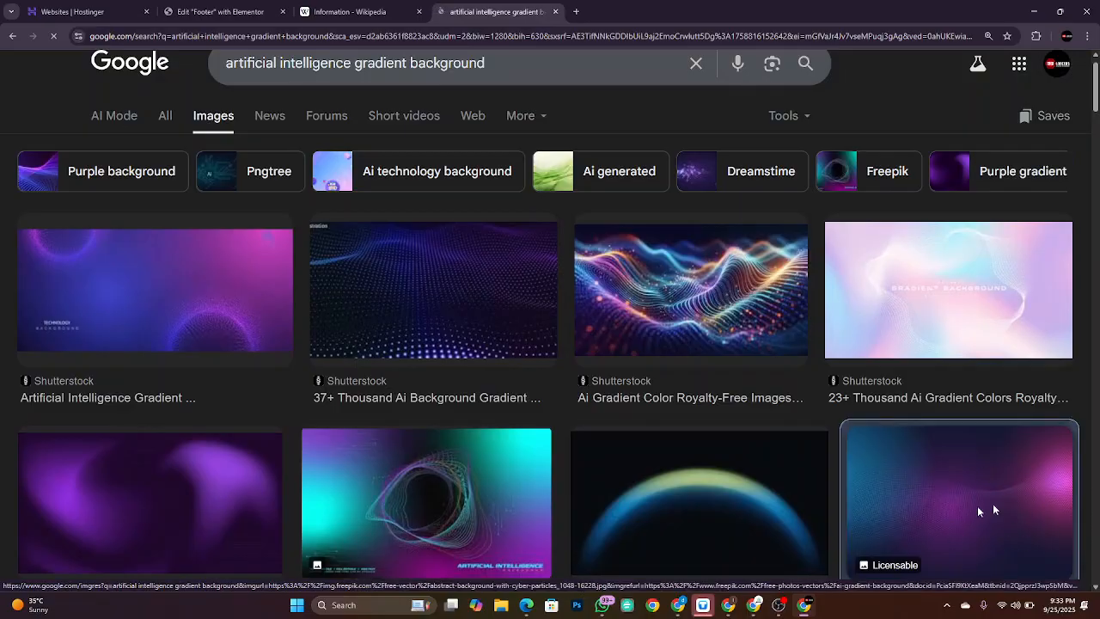
left_click(993, 504)
right_click(900, 249)
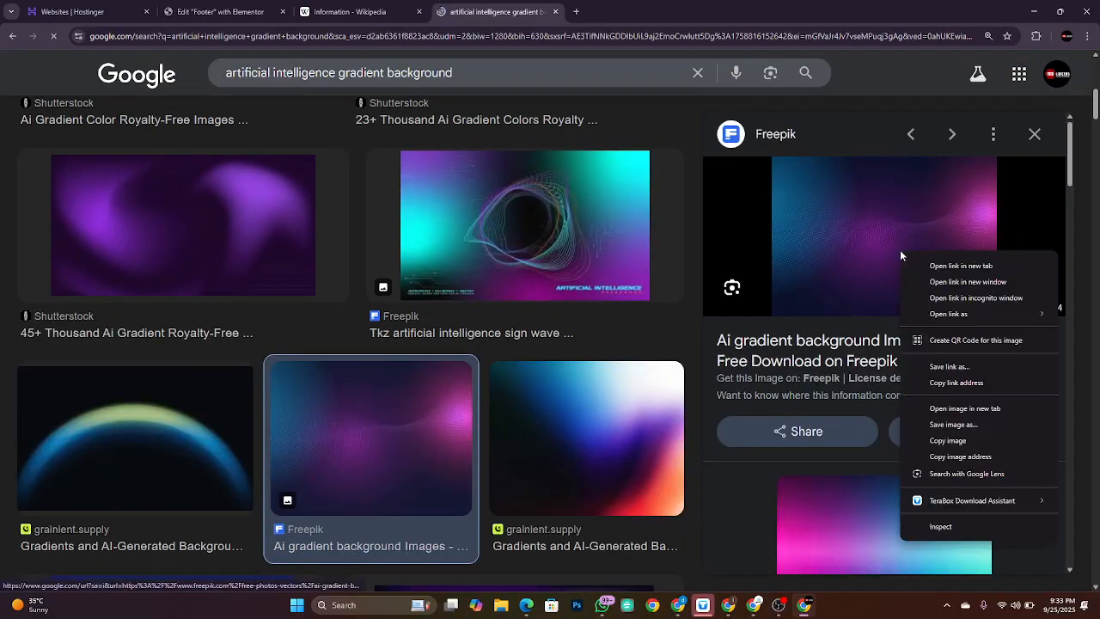
left_click(965, 456)
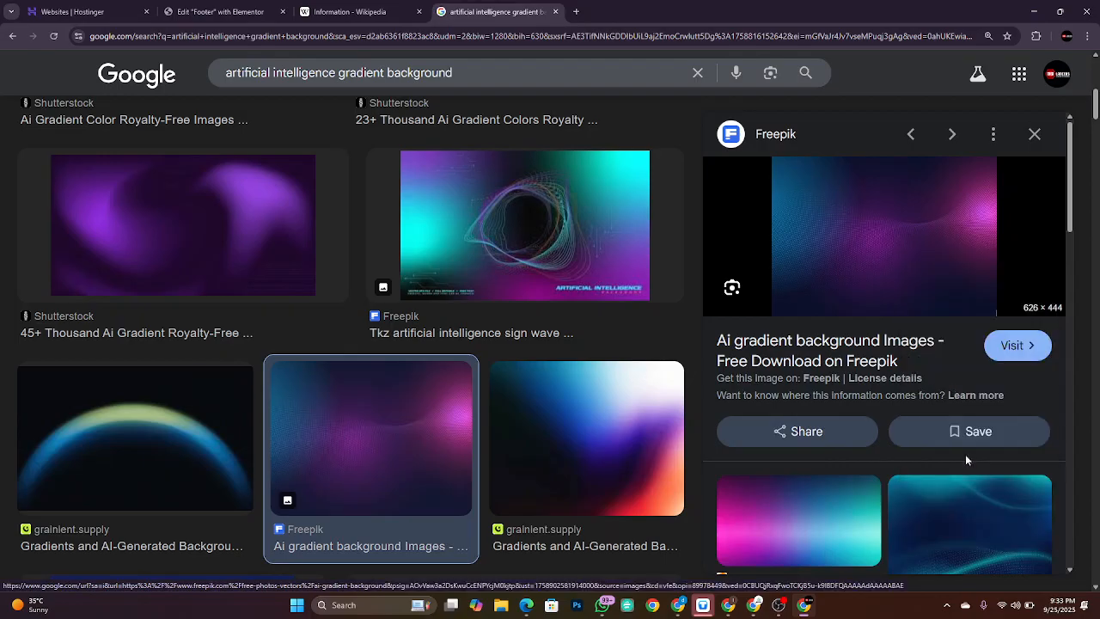
Step: Paste the Freepik gradient URL into Insert from URL and insert it as the footer background
left_click(215, 8)
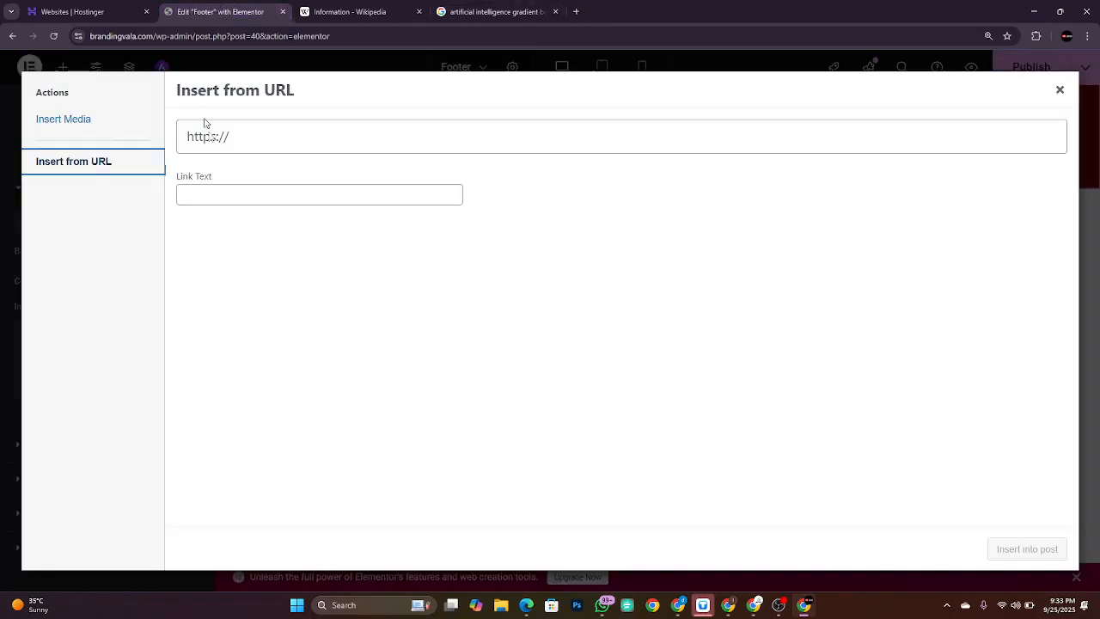
left_click(247, 144)
key("ctrl+v")
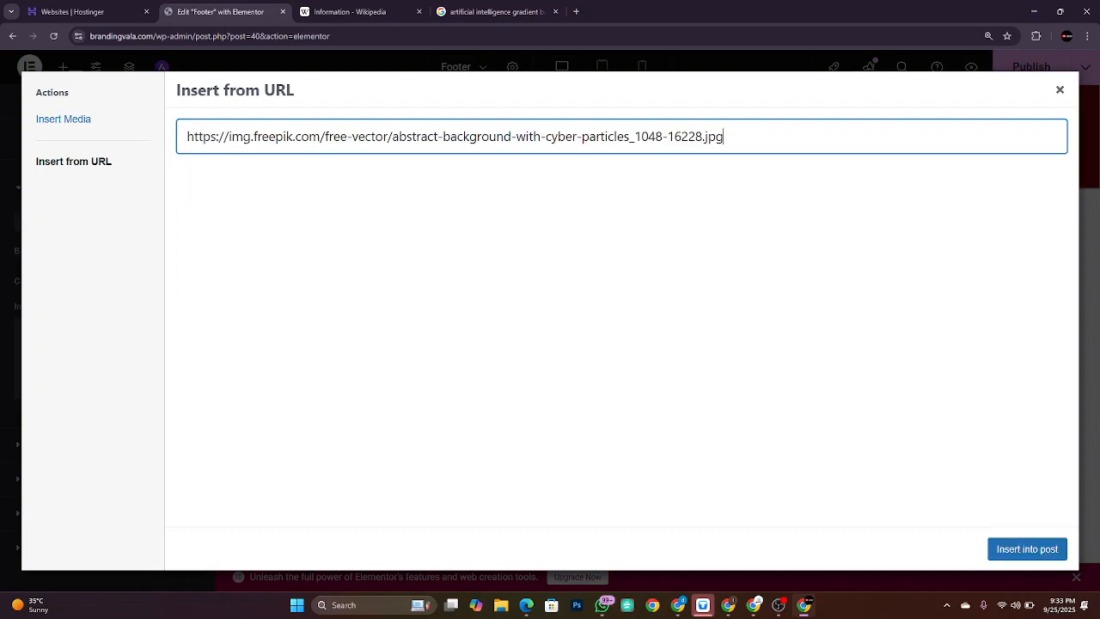
left_click(1039, 555)
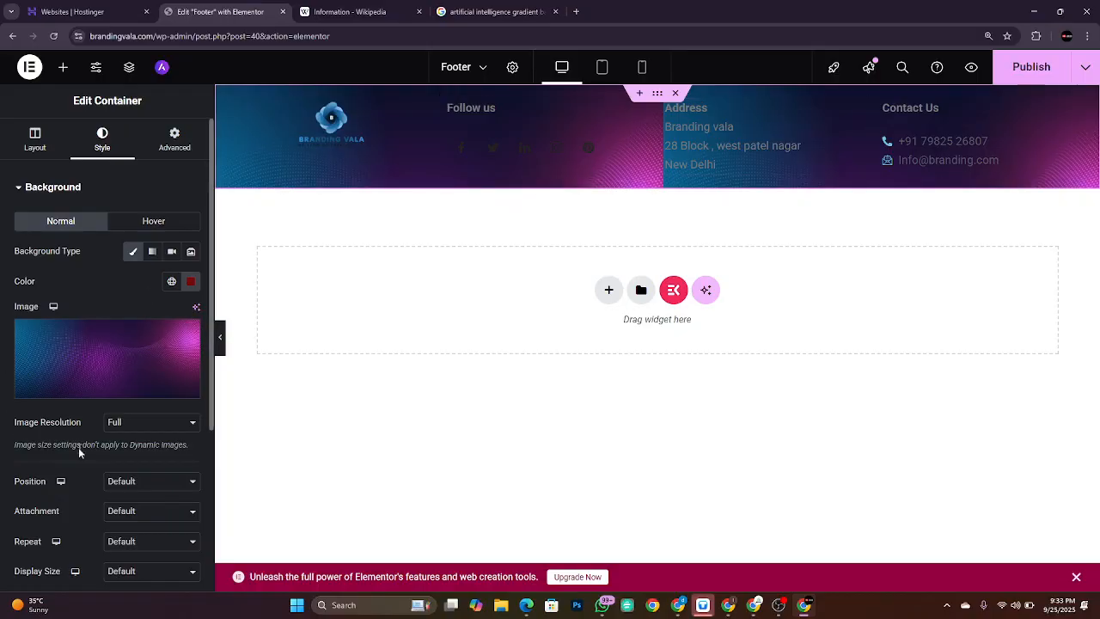
Step: Set the footer background position to Center Center and repeat to No-repeat
scroll(79, 453, "down", 2)
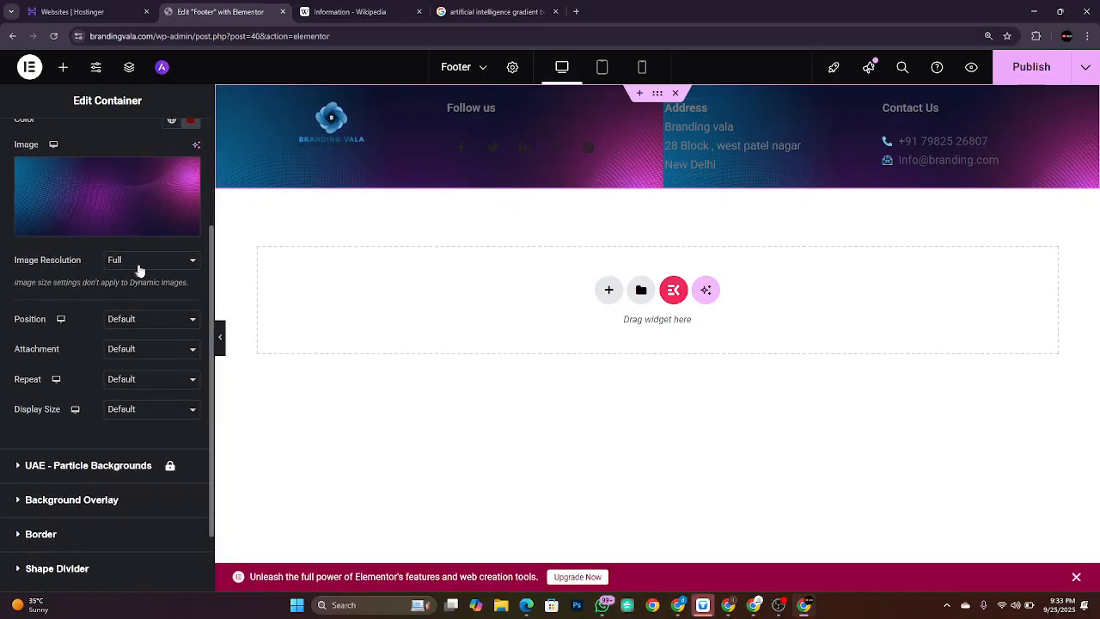
left_click(130, 320)
left_click(136, 353)
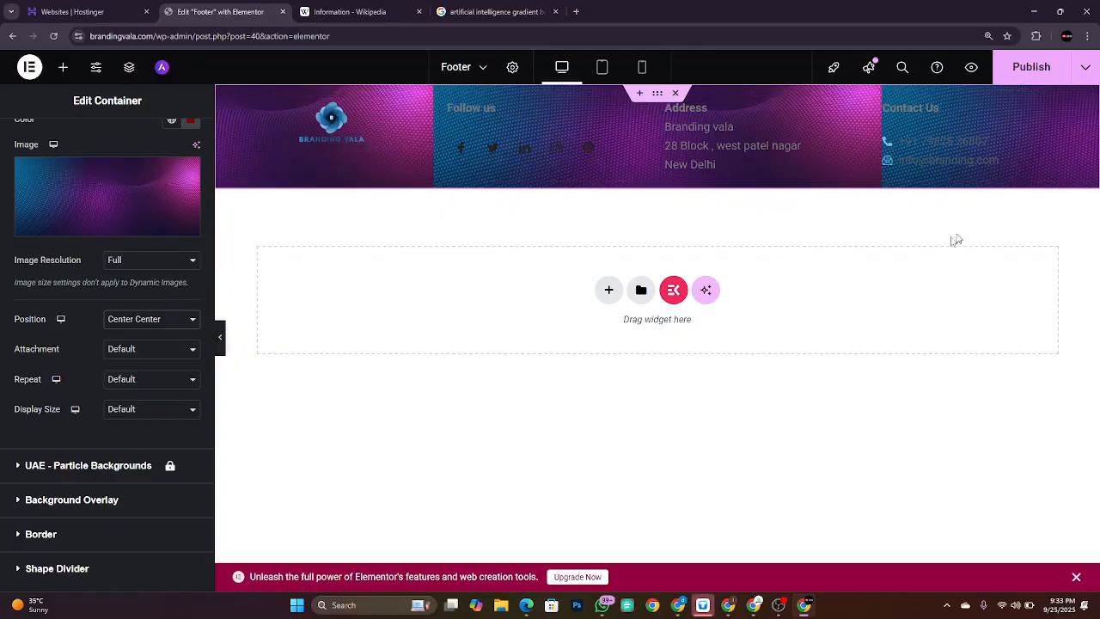
left_click(143, 382)
left_click(137, 413)
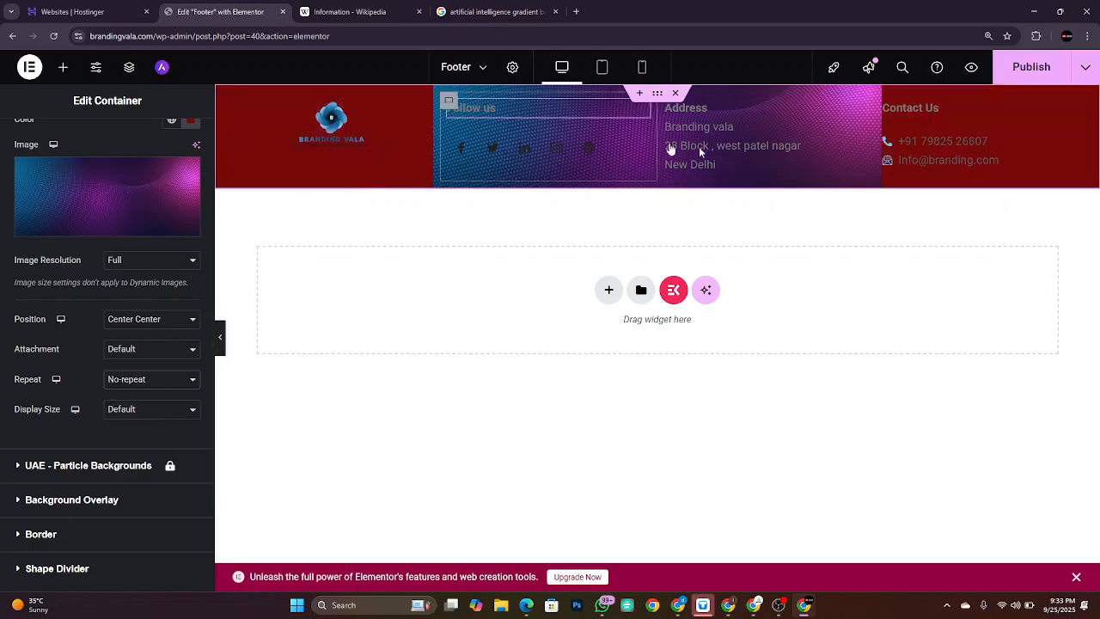
Step: Set the background display size to Cover, after trying Contain and Auto
left_click(142, 411)
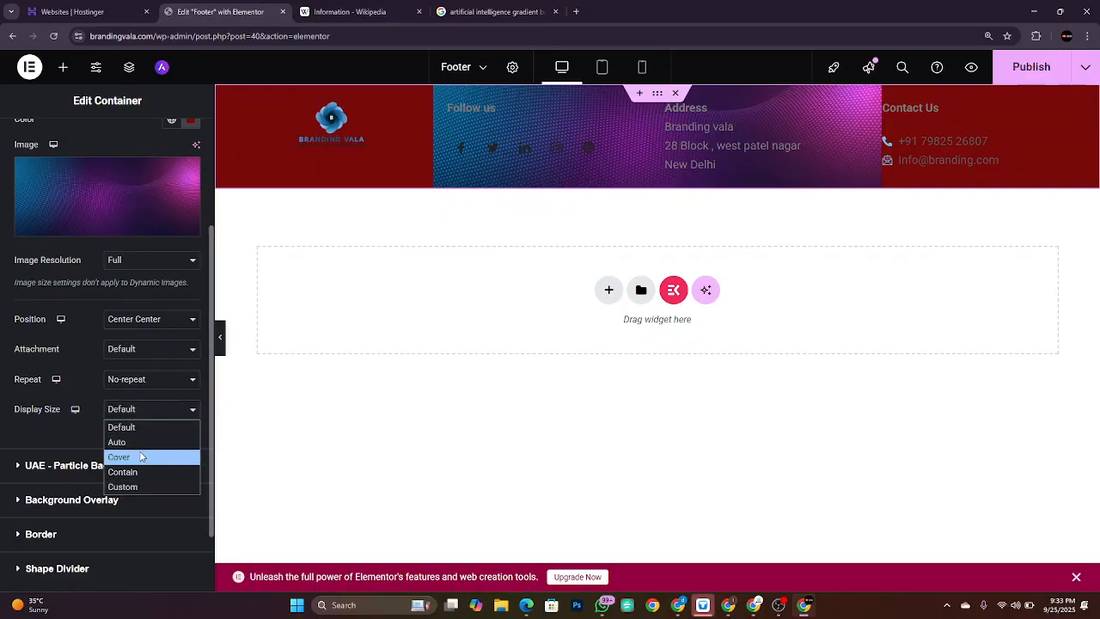
left_click(140, 456)
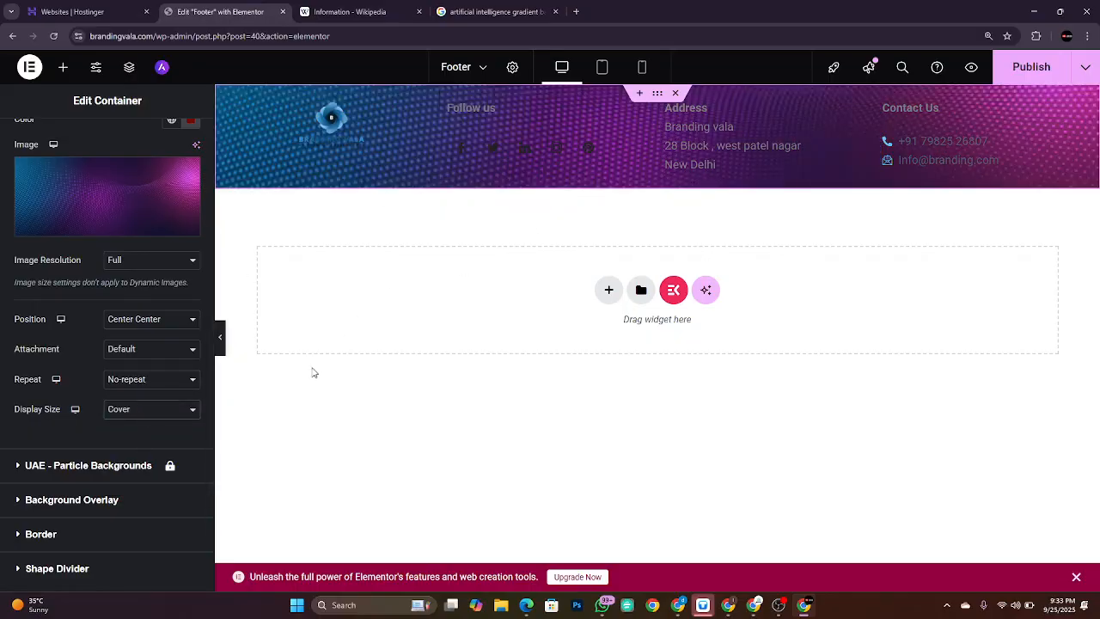
left_click(164, 413)
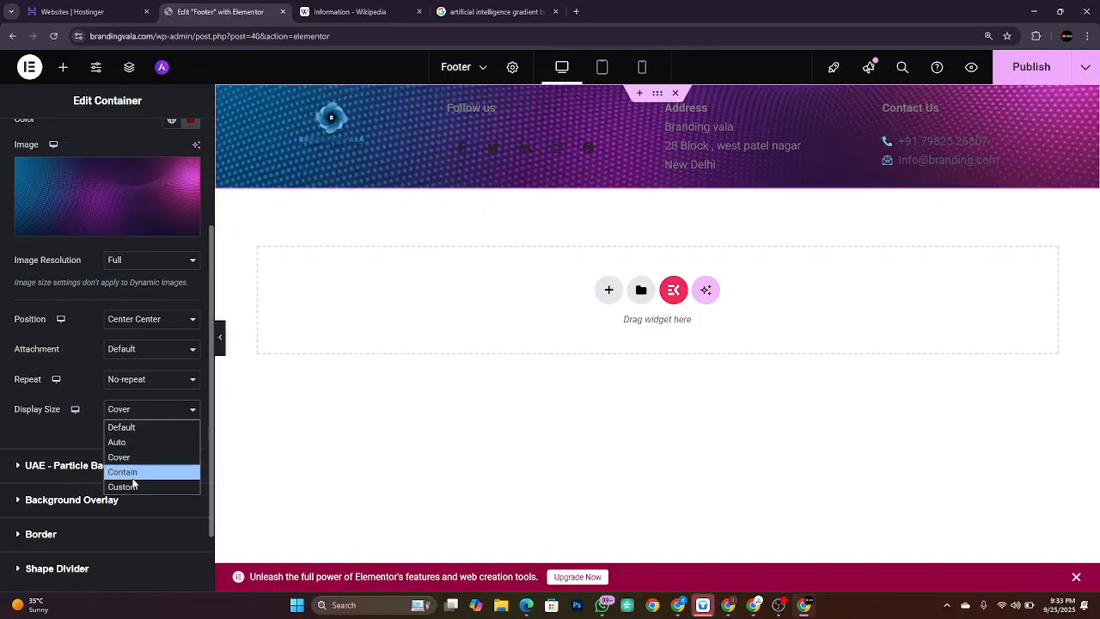
left_click(134, 472)
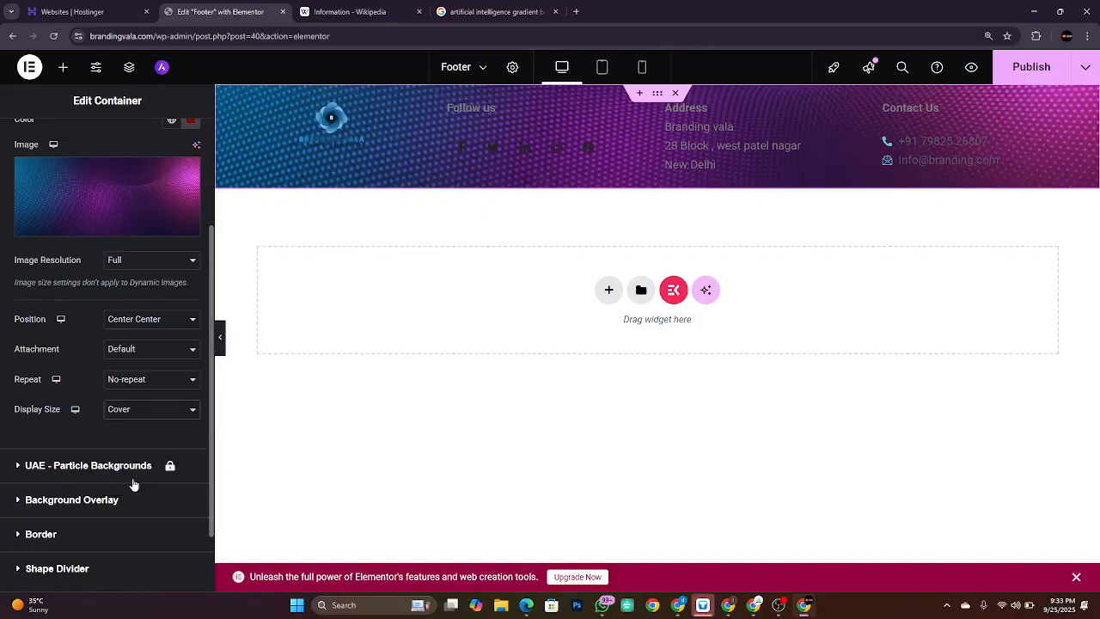
left_click(153, 418)
left_click(147, 442)
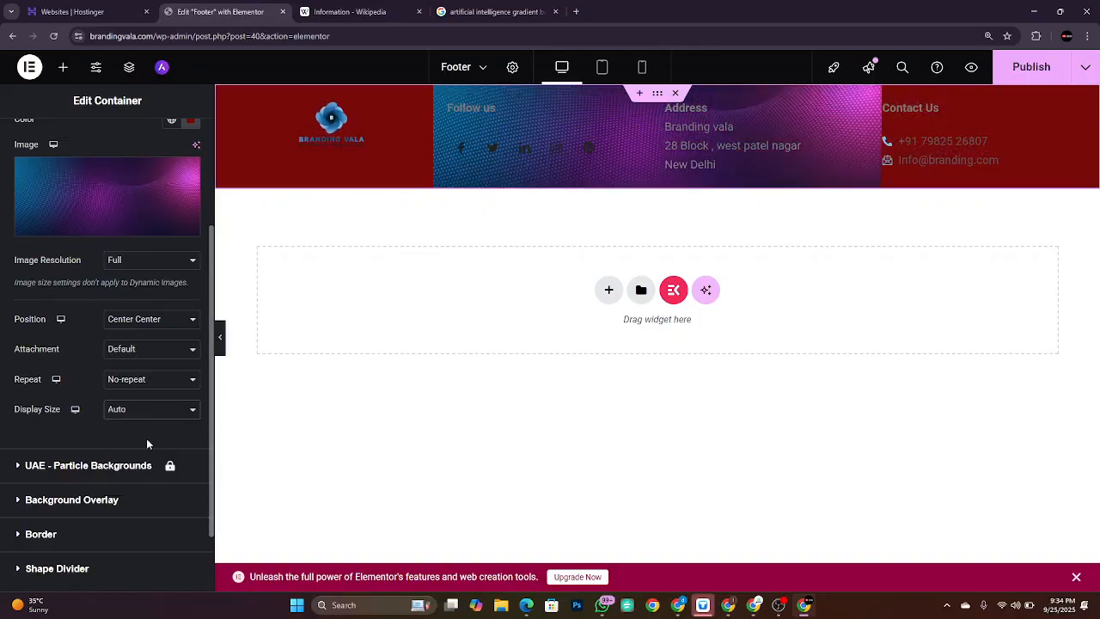
left_click(167, 410)
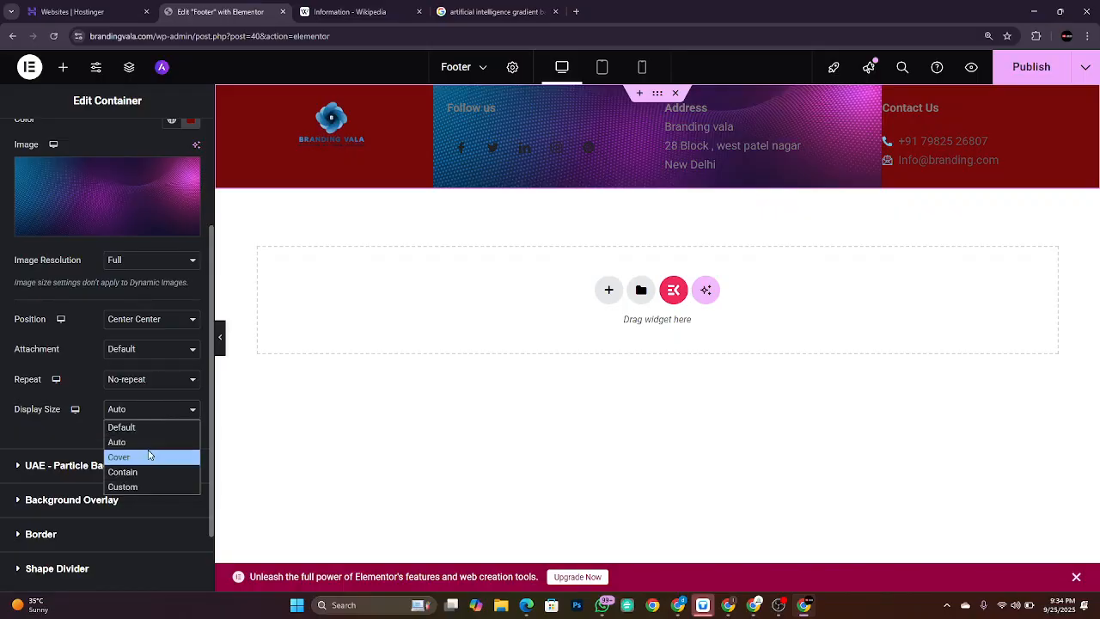
left_click(150, 456)
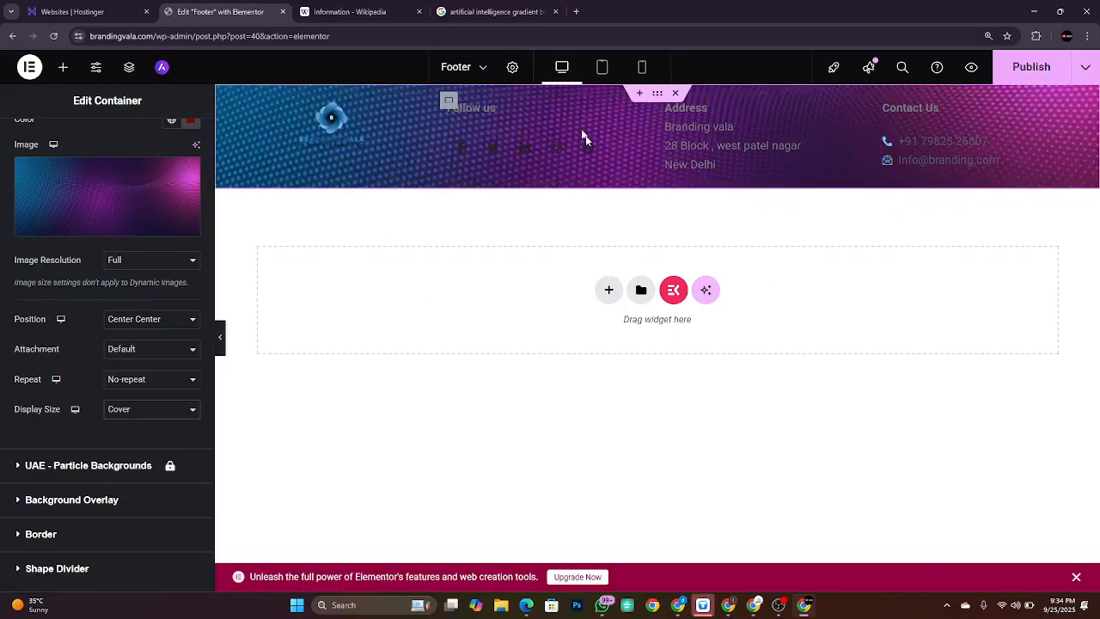
left_click(526, 9)
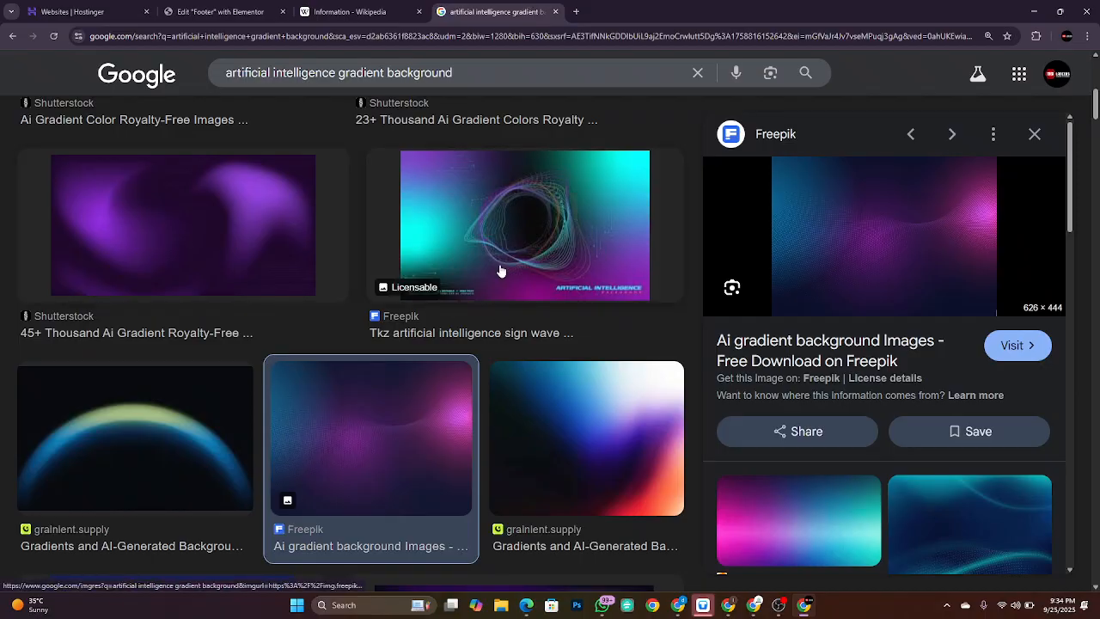
Step: Copy the image address of the grainient.supply curved gradient and go back to Elementor
scroll(569, 417, "down", 2)
scroll(568, 409, "up", 1)
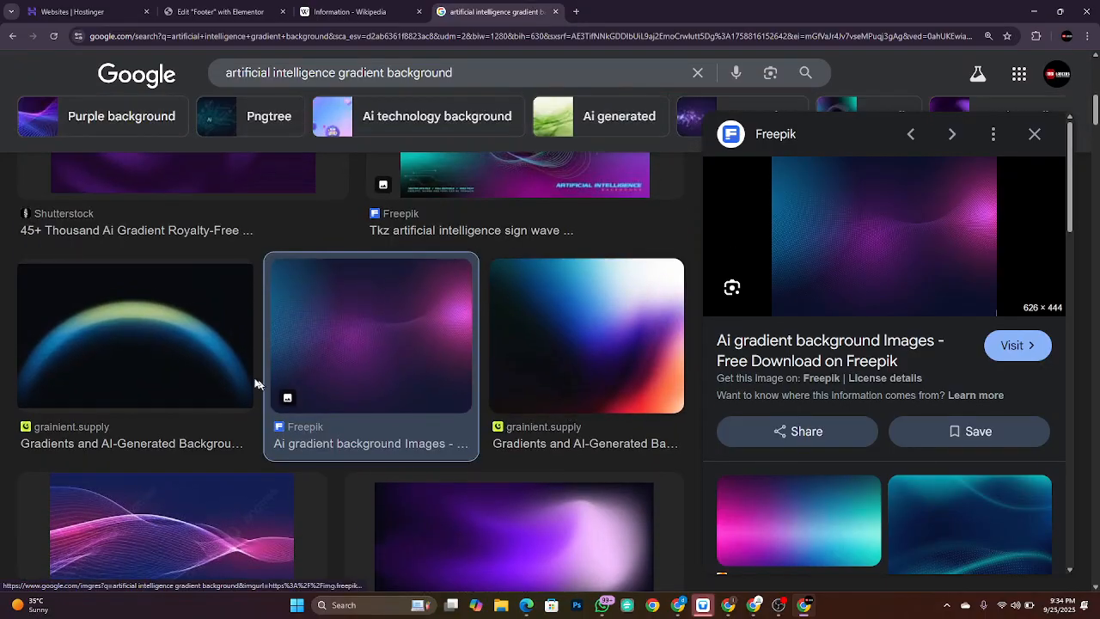
left_click(203, 366)
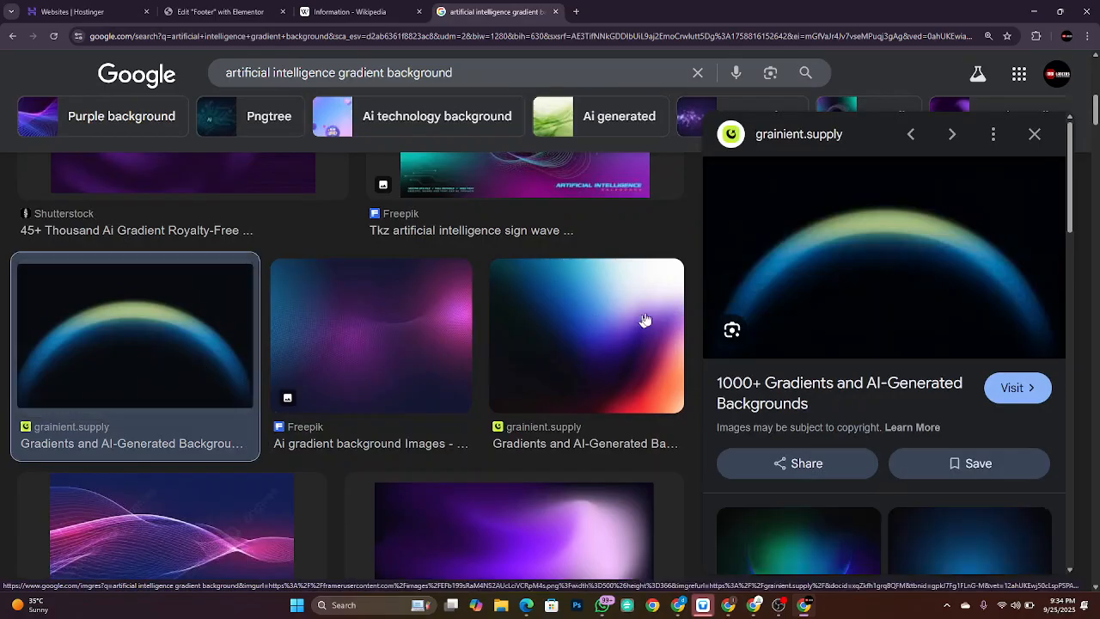
right_click(919, 247)
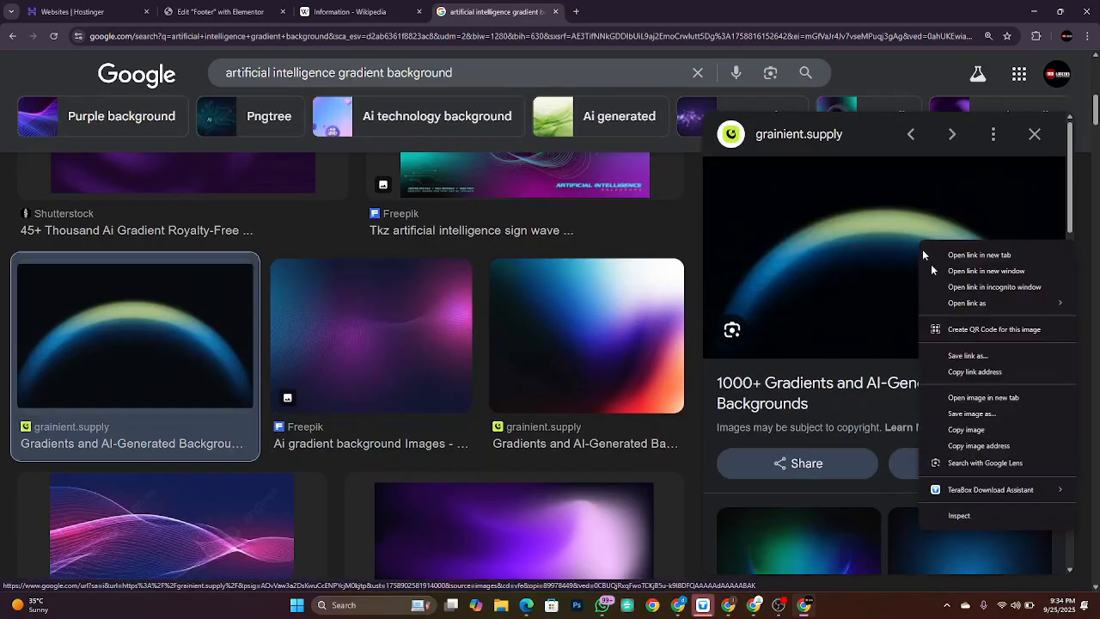
left_click(988, 445)
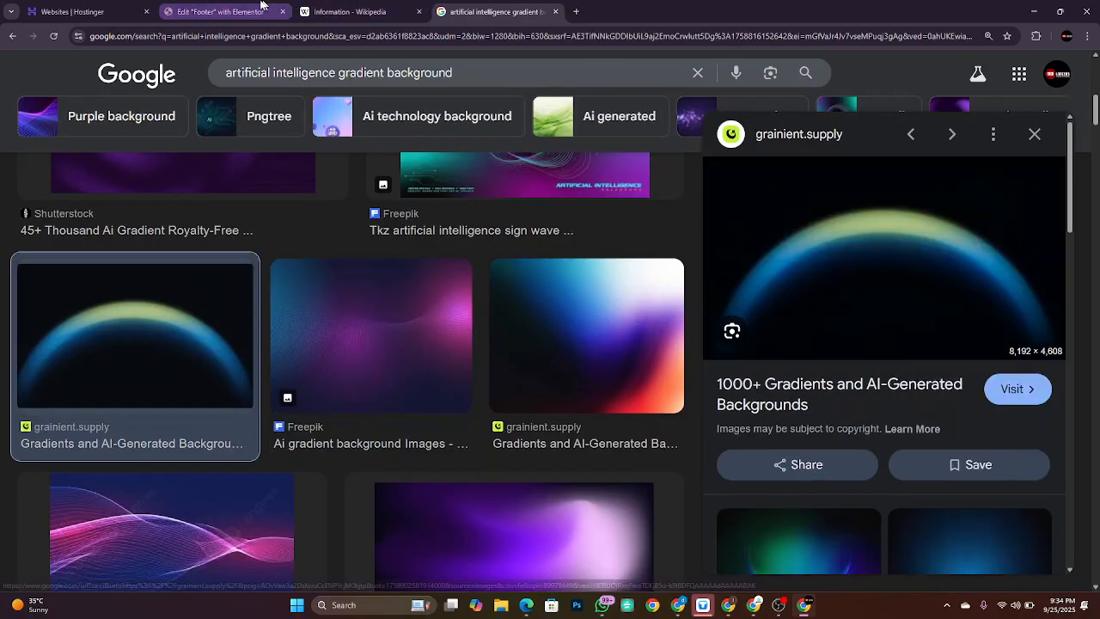
left_click(253, 11)
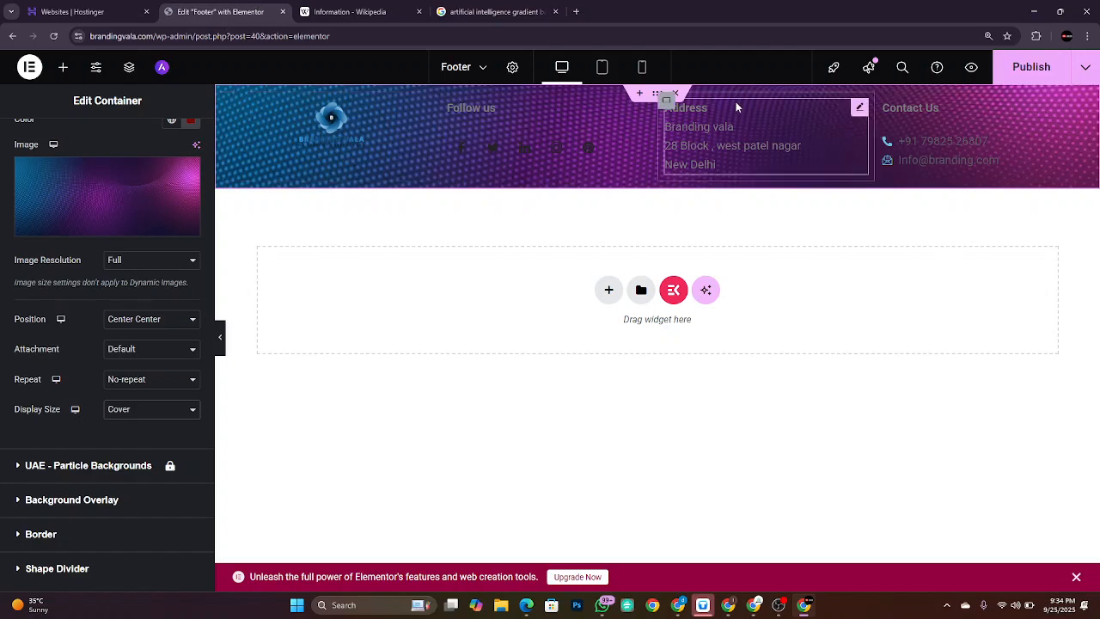
Step: Replace the background image URL with the grainient.supply gradient address and insert it
left_click(88, 228)
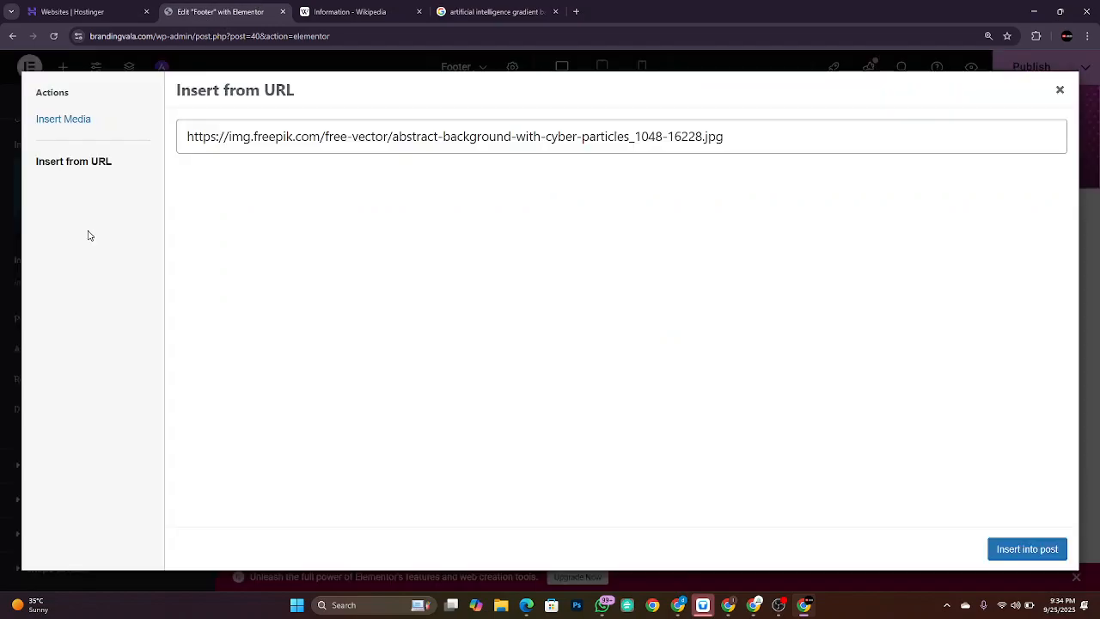
triple_click(307, 136)
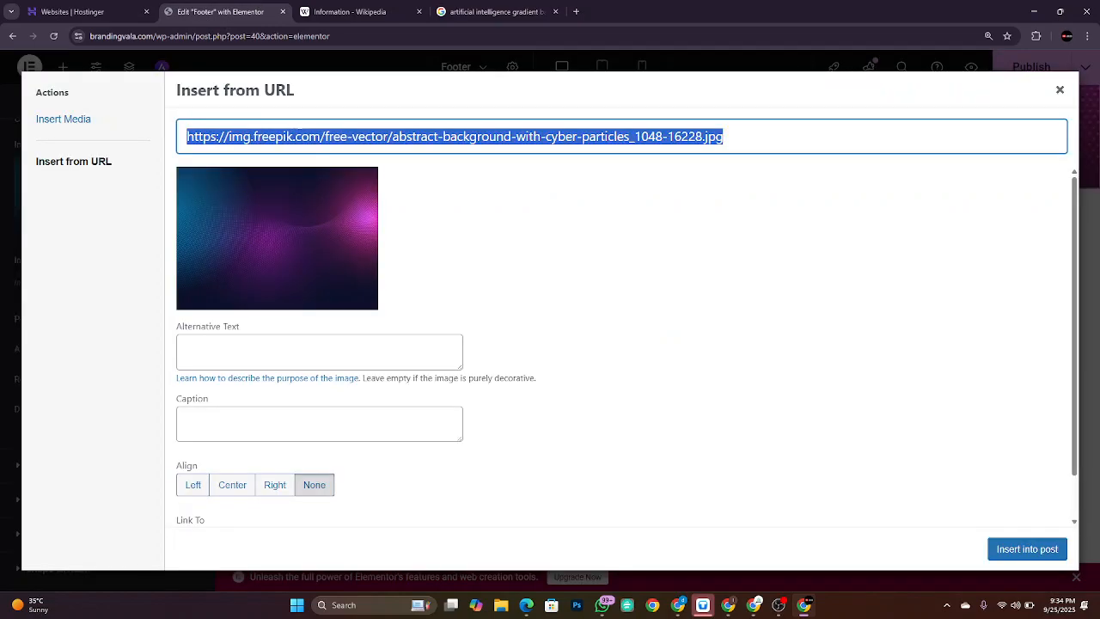
key("ctrl+v")
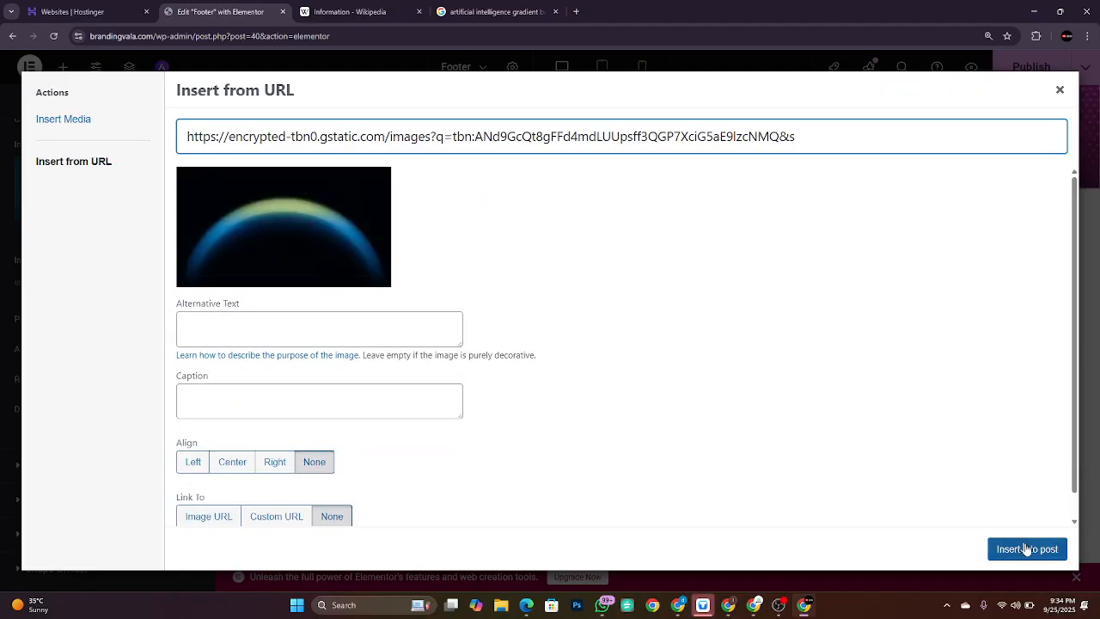
left_click(1030, 551)
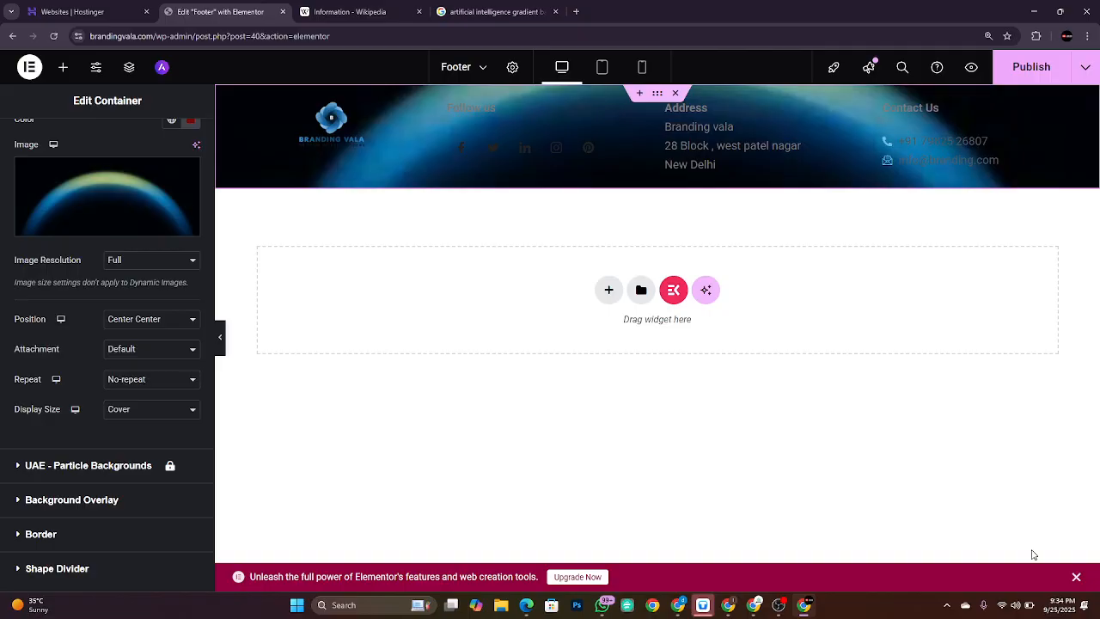
Step: Switch the background position to Custom and move the image to a Y offset of -298 px
left_click(140, 321)
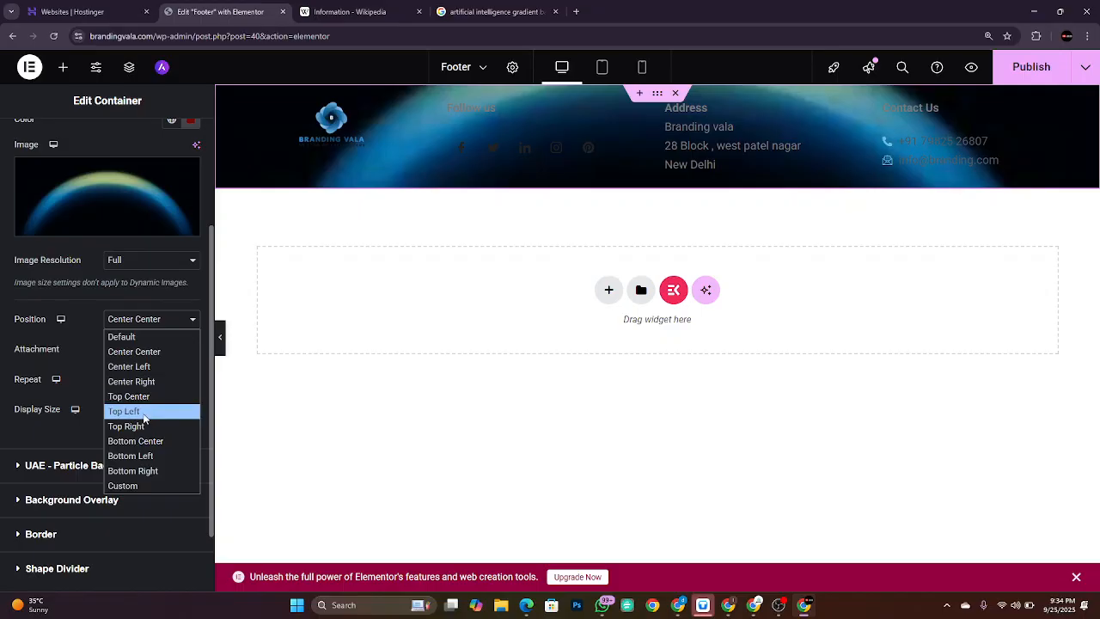
left_click(142, 396)
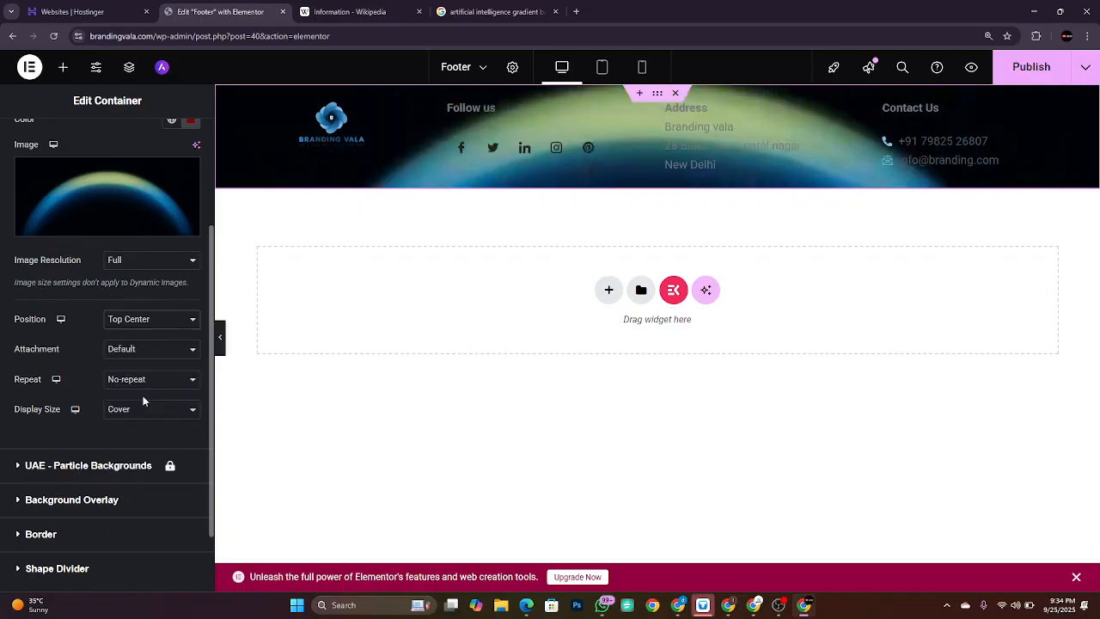
left_click(145, 321)
left_click(129, 487)
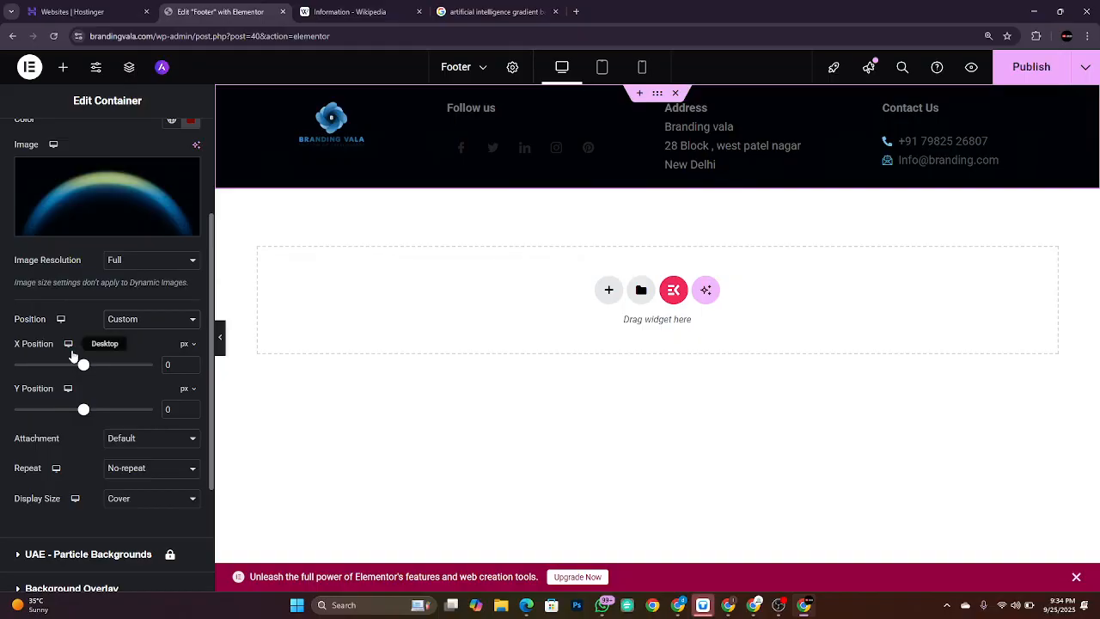
mouse_move(83, 368)
left_mouse_down()
mouse_move(38, 367)
mouse_move(83, 367)
left_mouse_up()
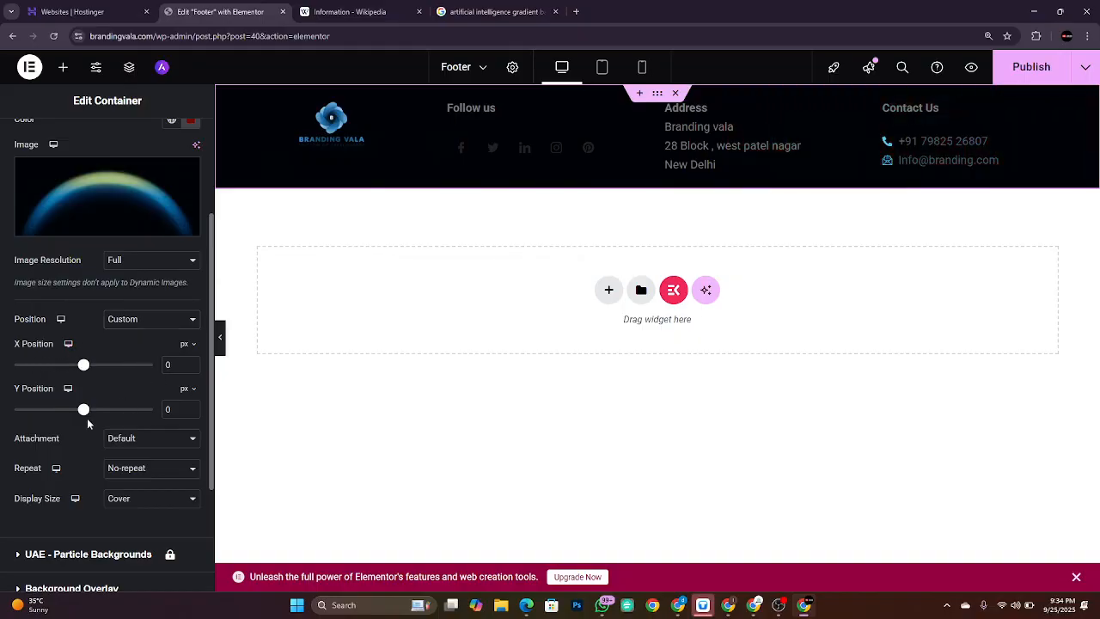
left_click_drag(83, 411, 58, 411)
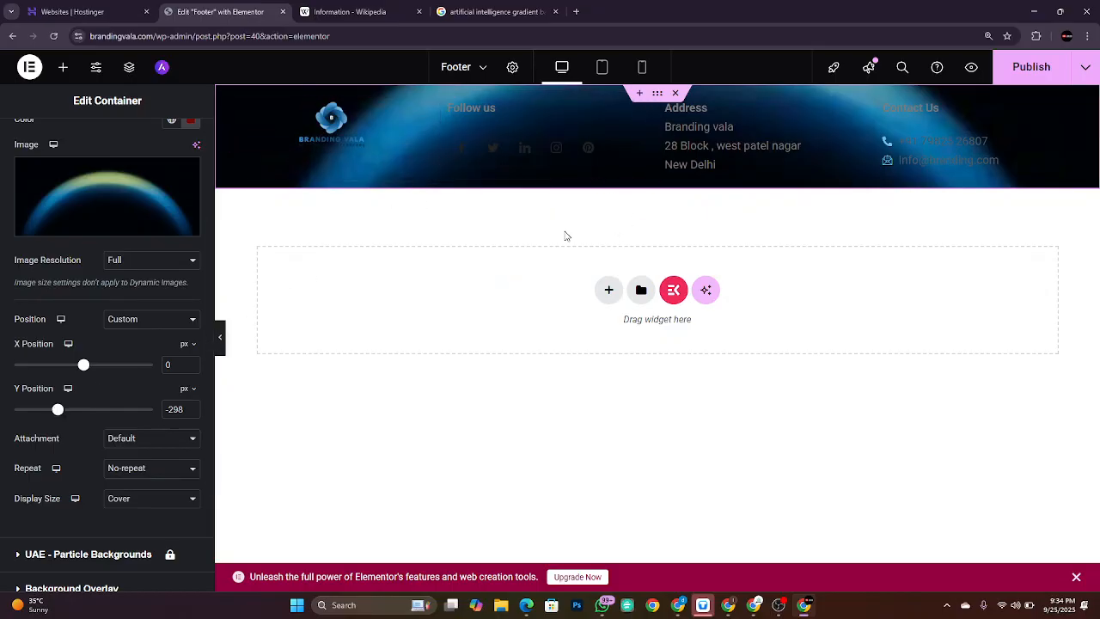
scroll(127, 336, "up", 3)
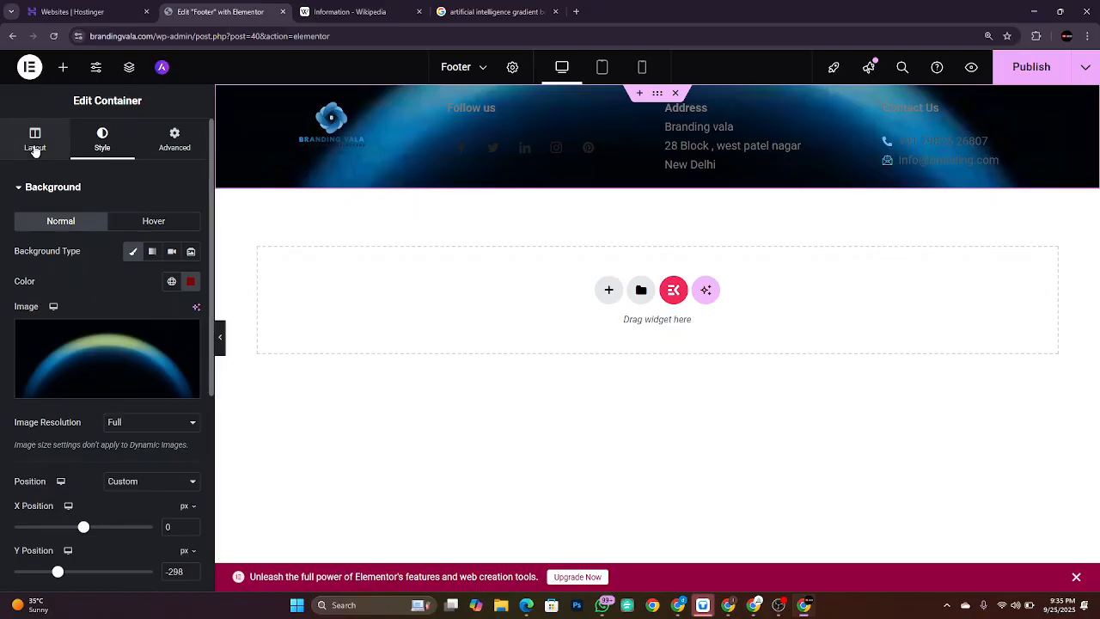
left_click(35, 148)
scroll(106, 303, "down", 3)
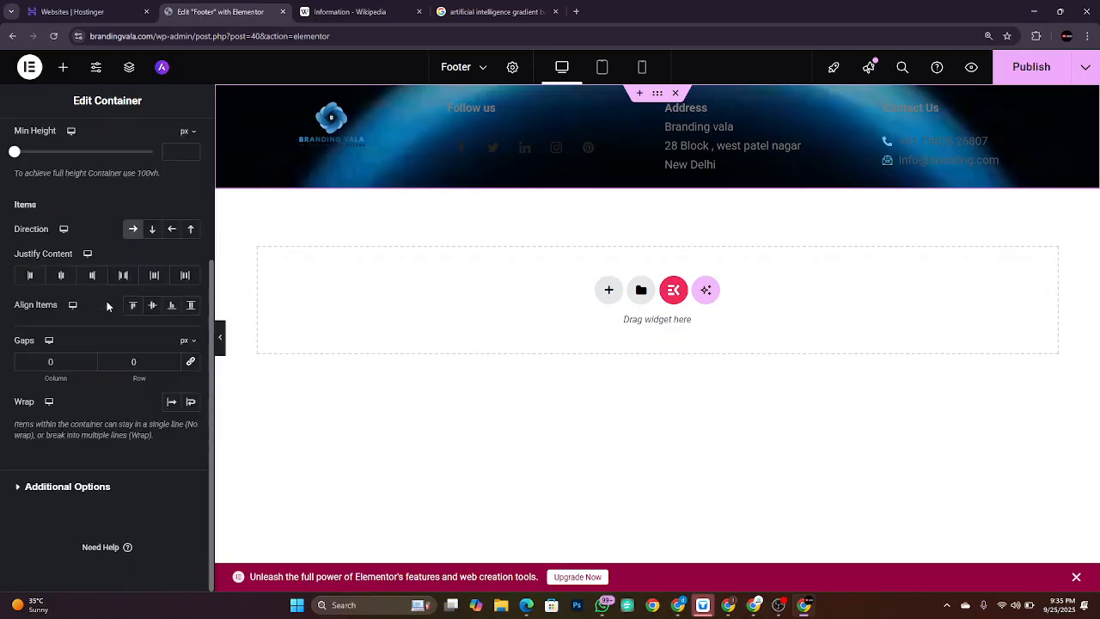
scroll(107, 303, "up", 3)
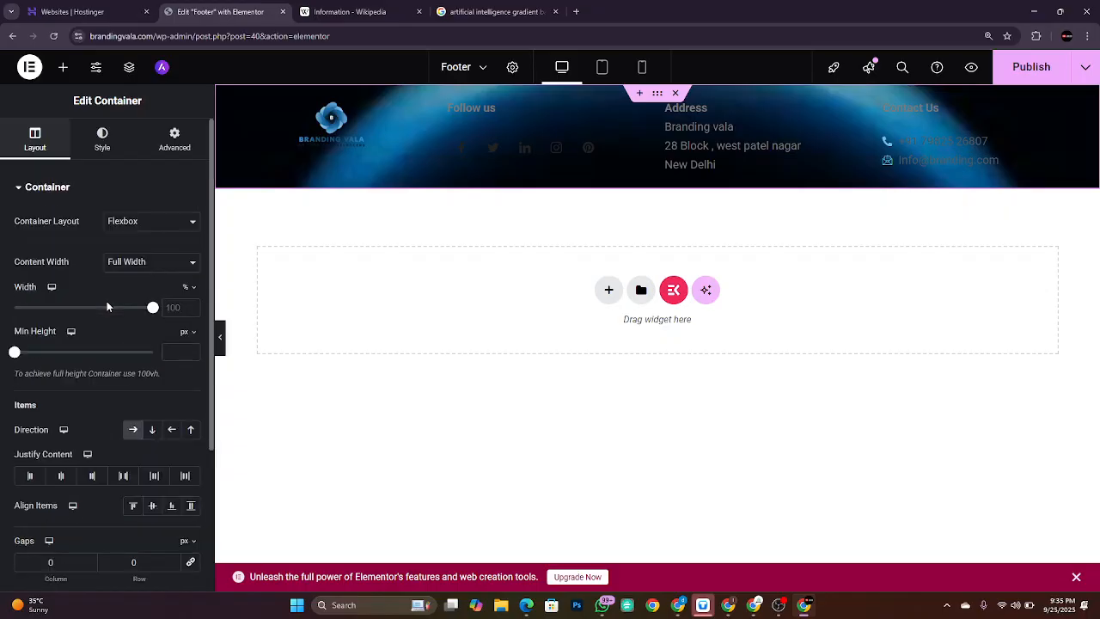
left_click(102, 146)
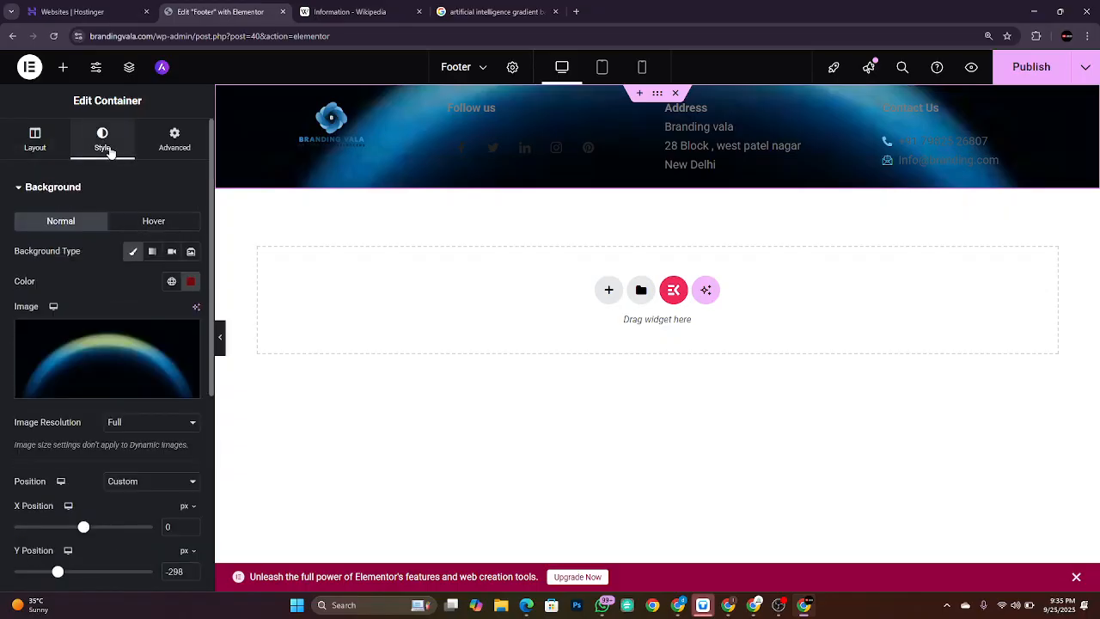
scroll(118, 306, "down", 4)
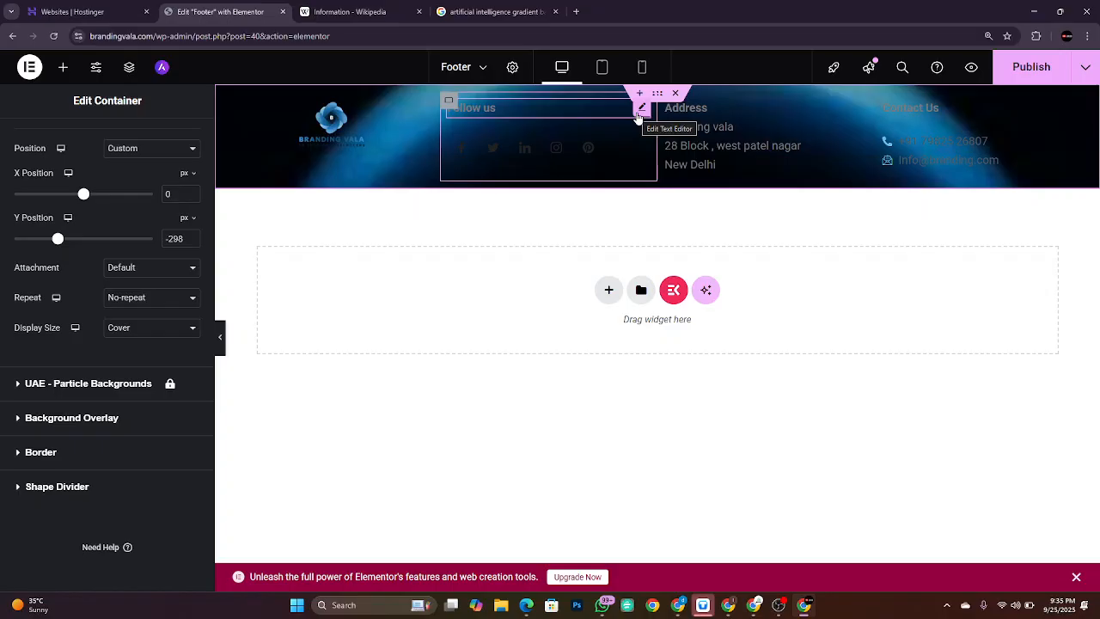
Step: Select the 'Follow us' line in the text editor and color it white
left_click(640, 110)
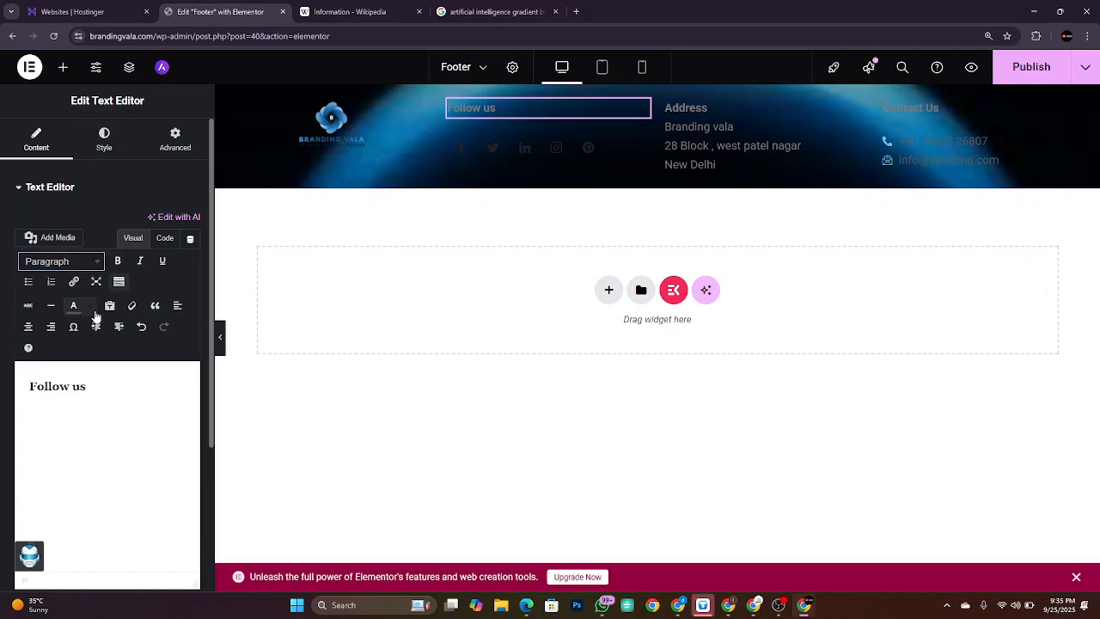
left_click(92, 310)
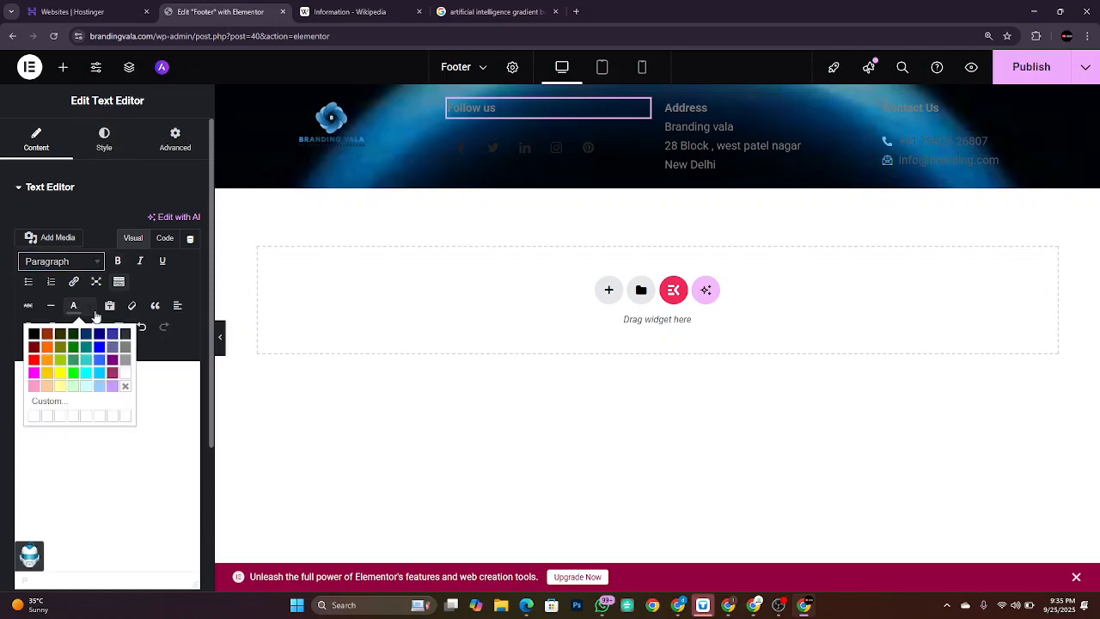
left_click(127, 384)
left_click_drag(30, 386, 59, 386)
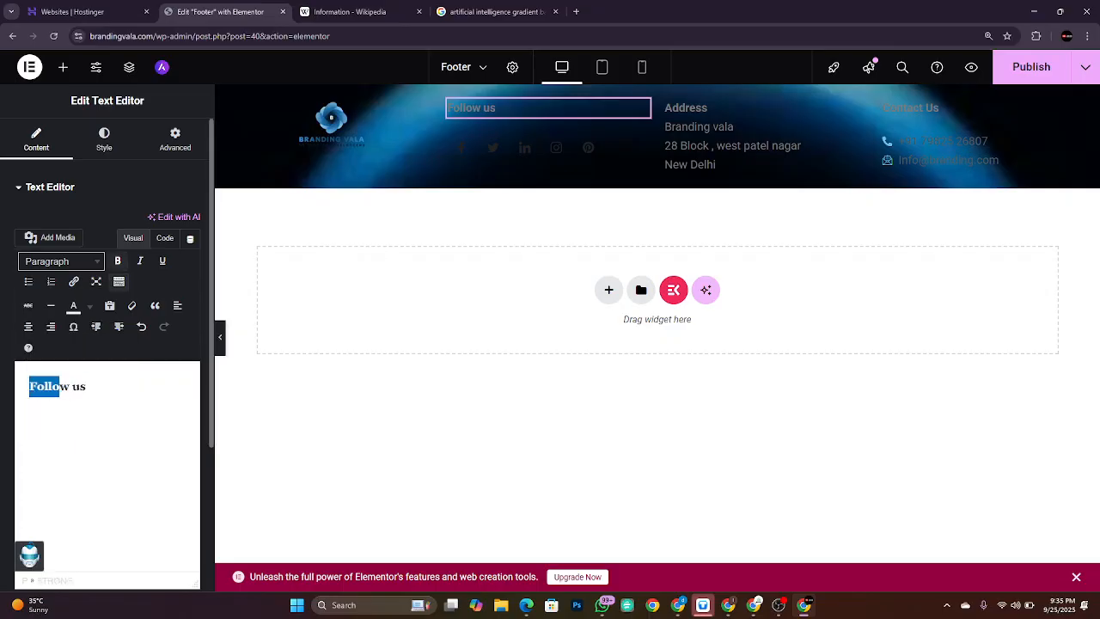
double_click(83, 391)
triple_click(84, 391)
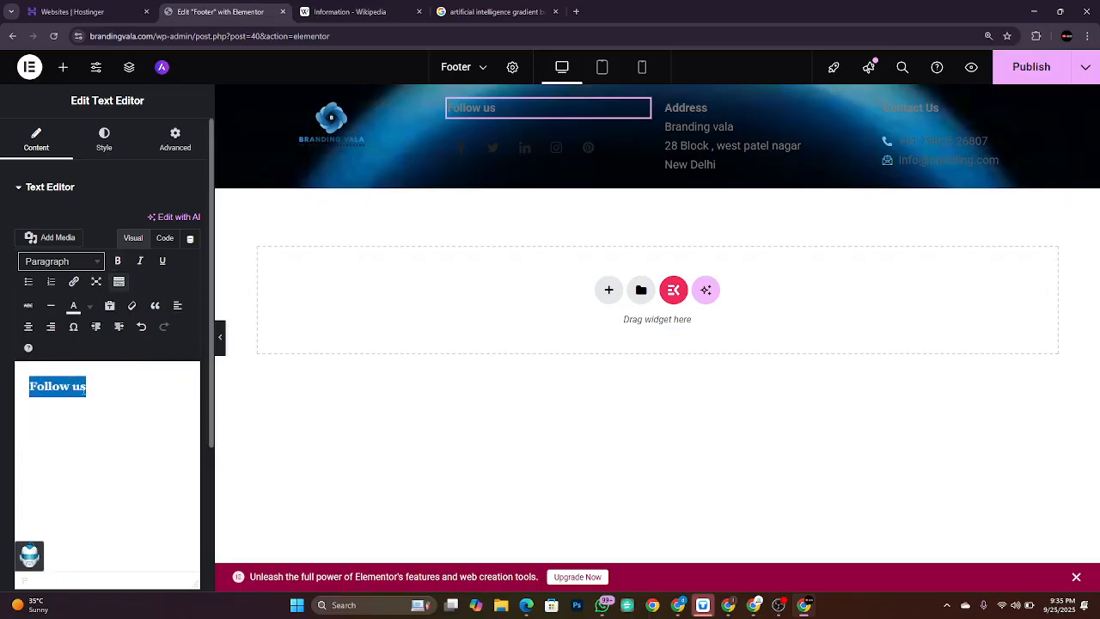
left_click(76, 306)
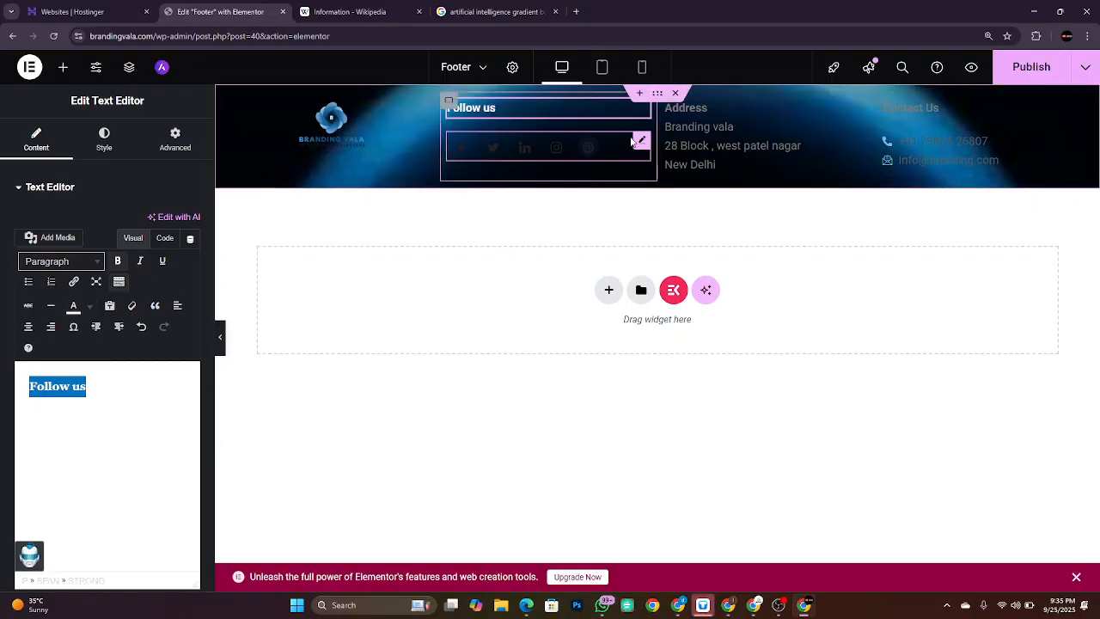
Step: In the Social Icons widget, set the Facebook icon's color to white #FFFFFF
left_click(641, 143)
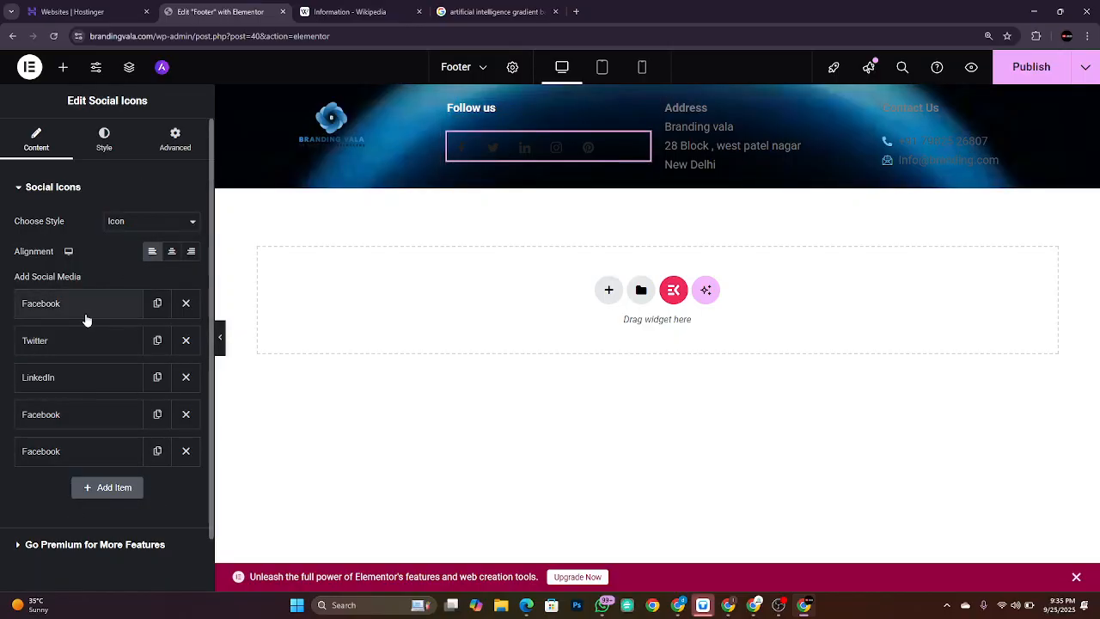
left_click(104, 142)
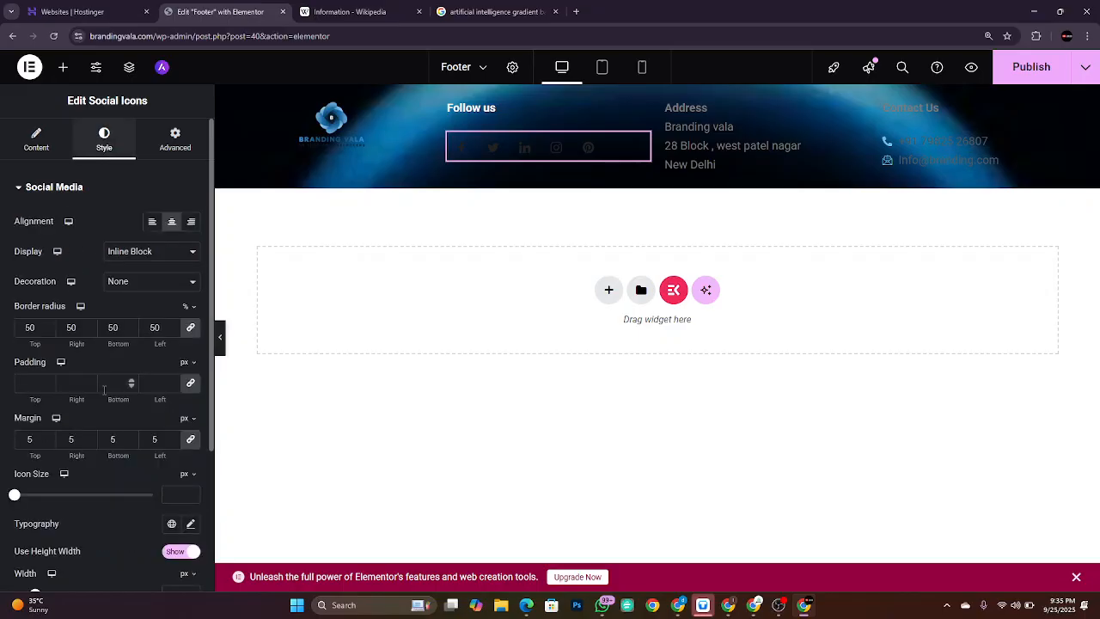
scroll(103, 395, "down", 3)
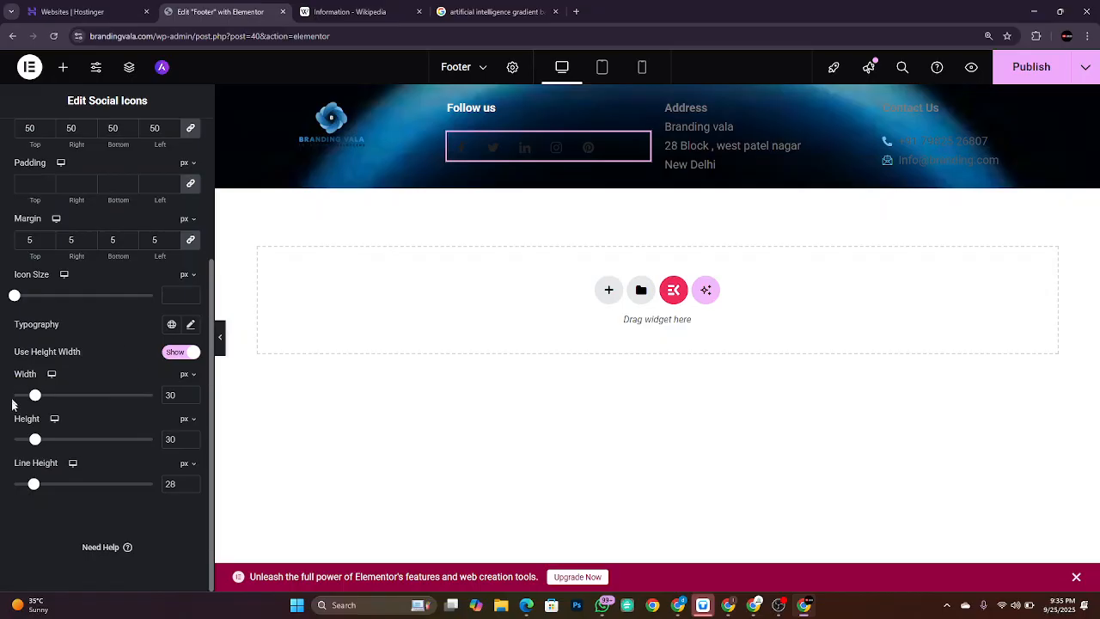
scroll(117, 313, "up", 5)
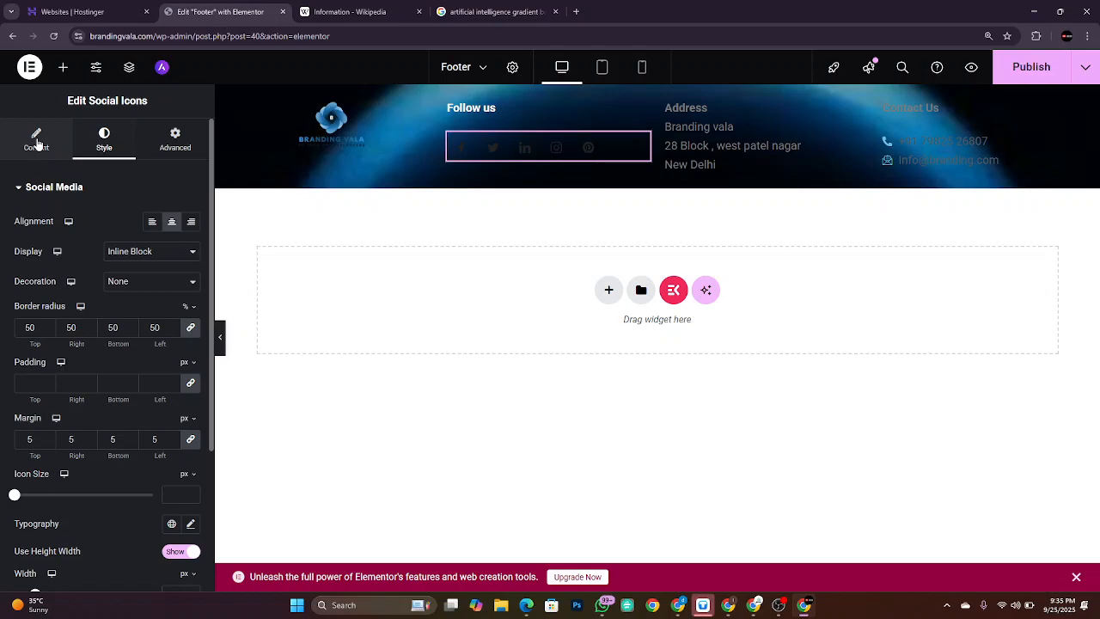
left_click(38, 144)
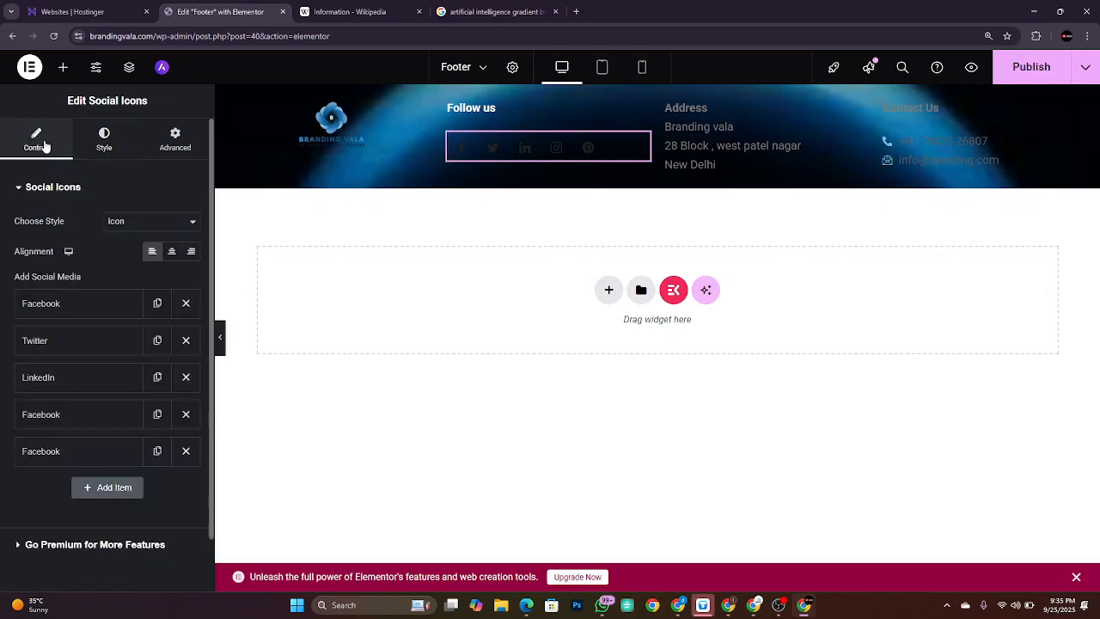
left_click(54, 305)
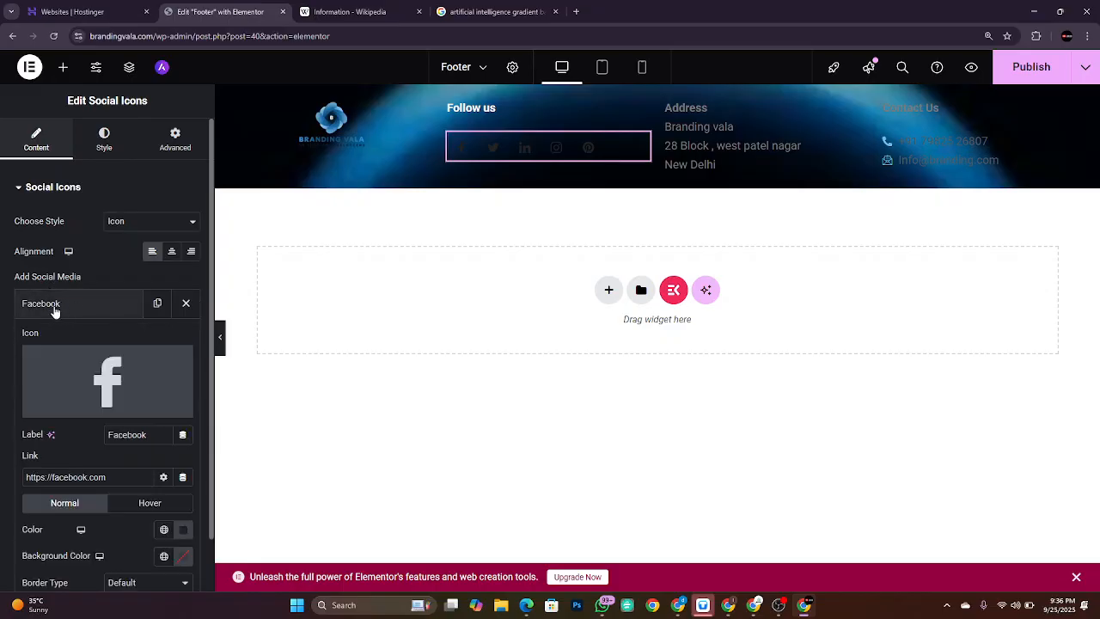
scroll(101, 393, "down", 2)
scroll(102, 394, "down", 1)
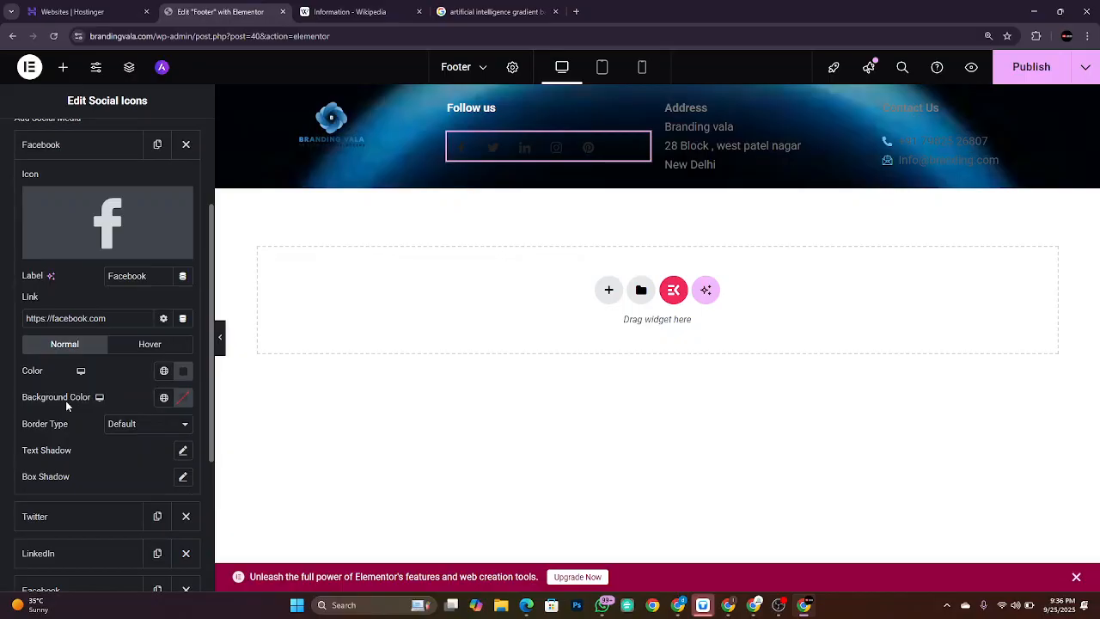
left_click(186, 372)
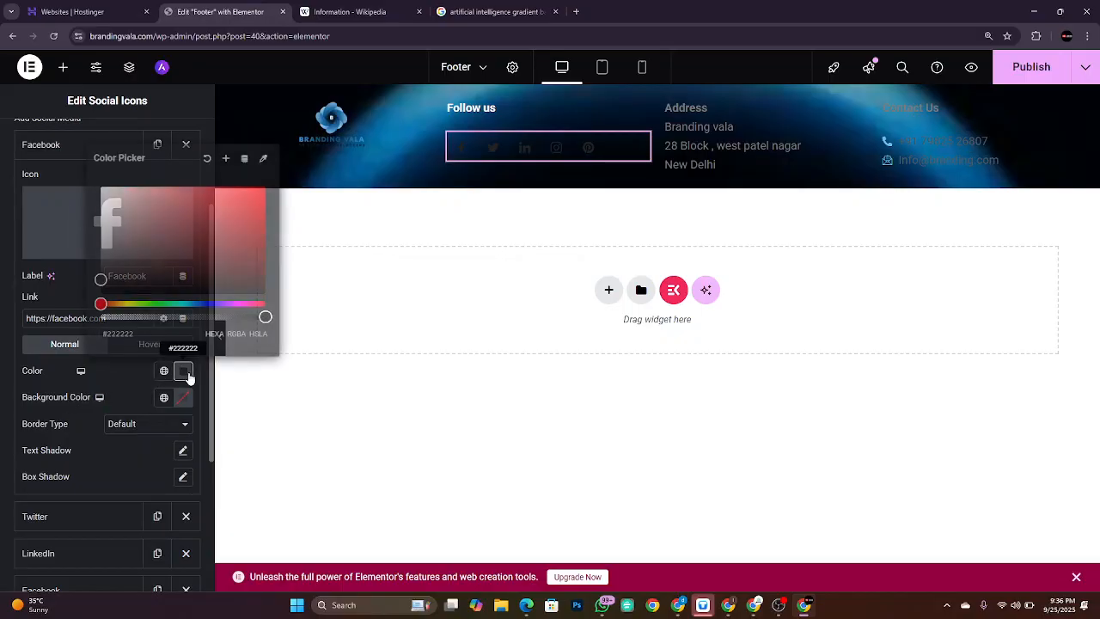
left_click(195, 254)
left_click_drag(195, 254, 100, 186)
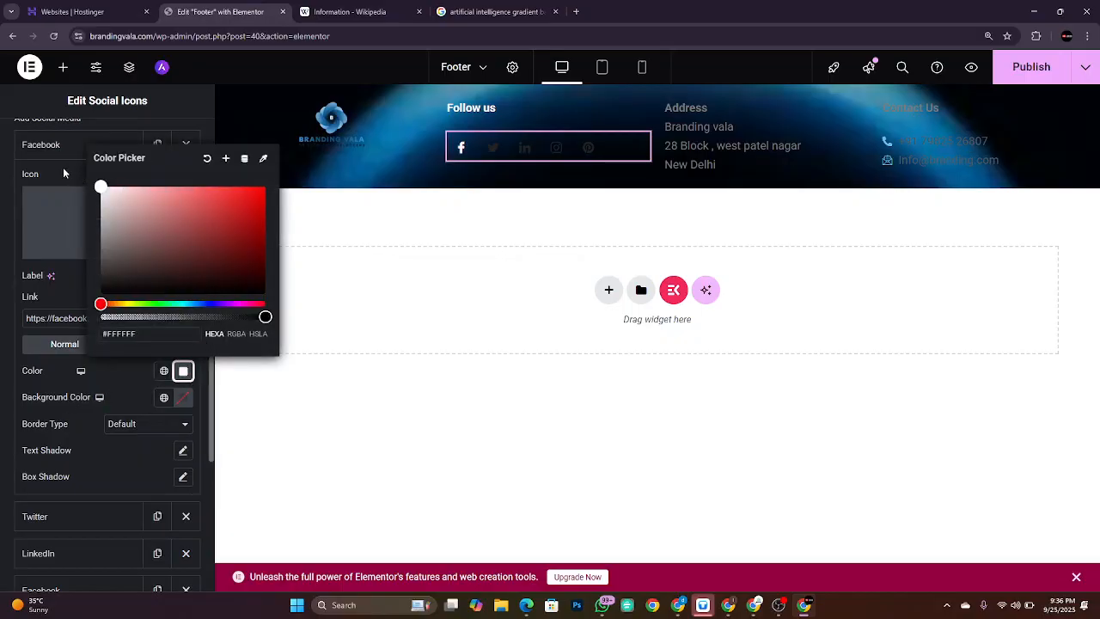
left_click(49, 142)
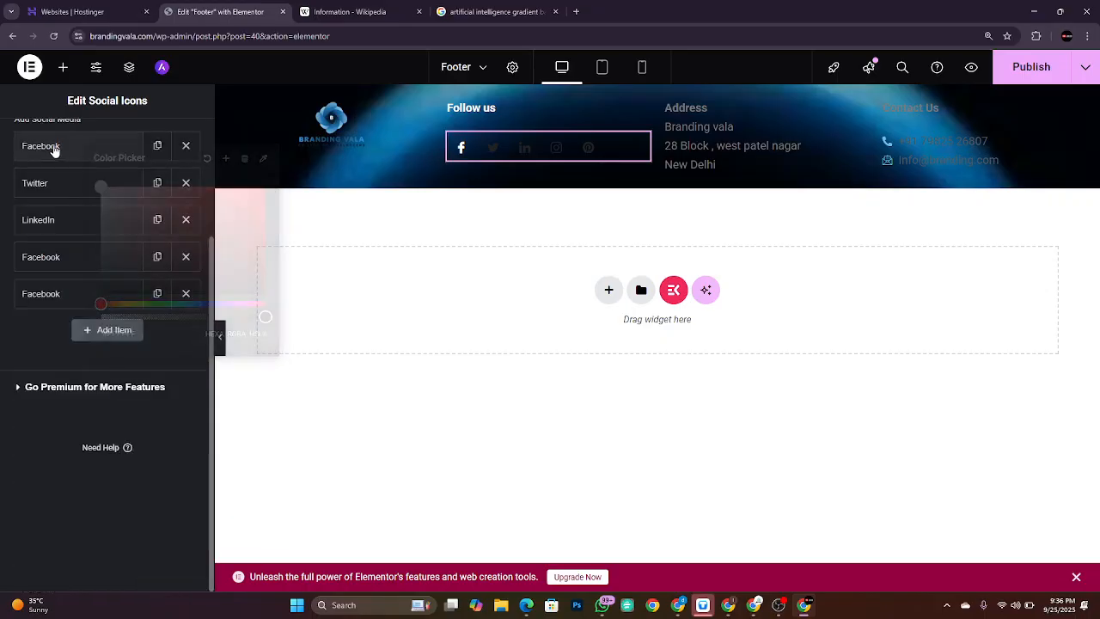
Step: Set the Twitter icon's color to white
left_click(74, 186)
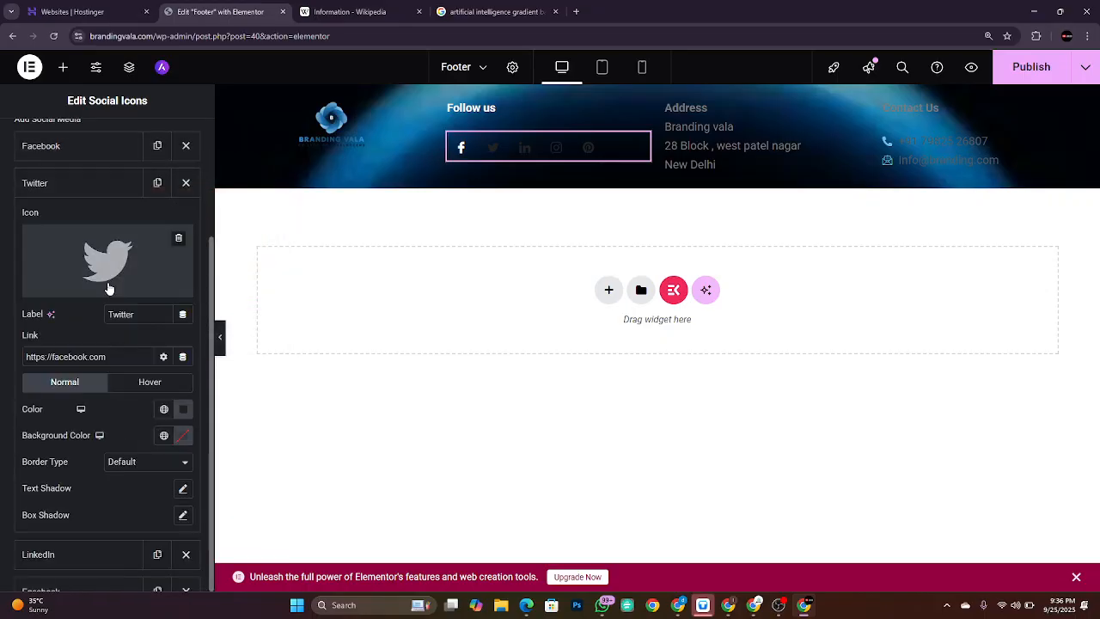
left_click(183, 413)
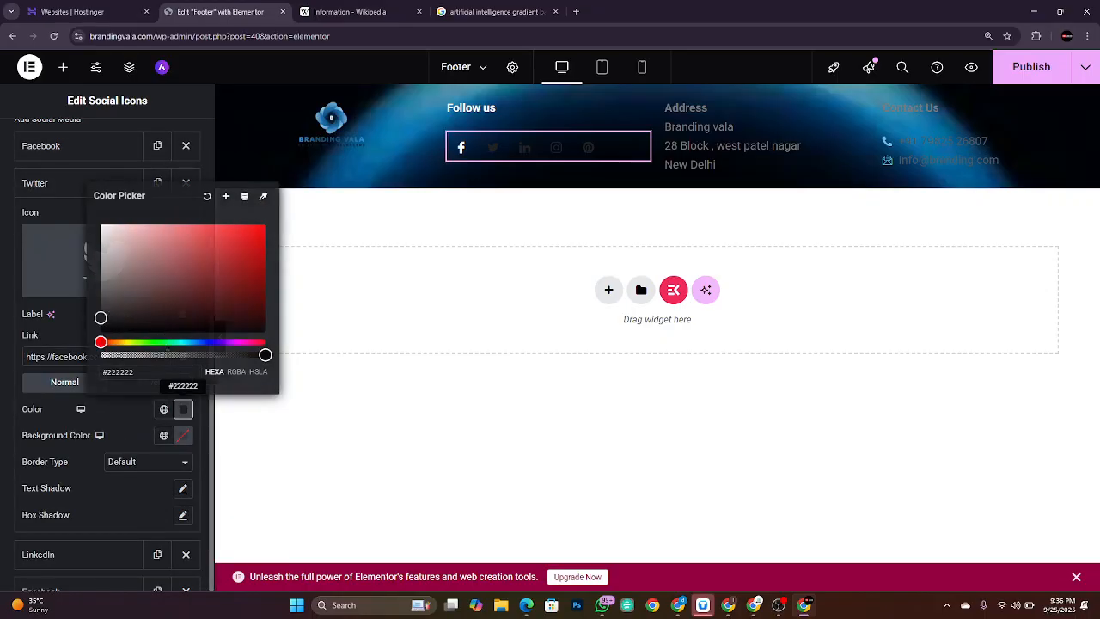
left_click_drag(163, 280, 74, 191)
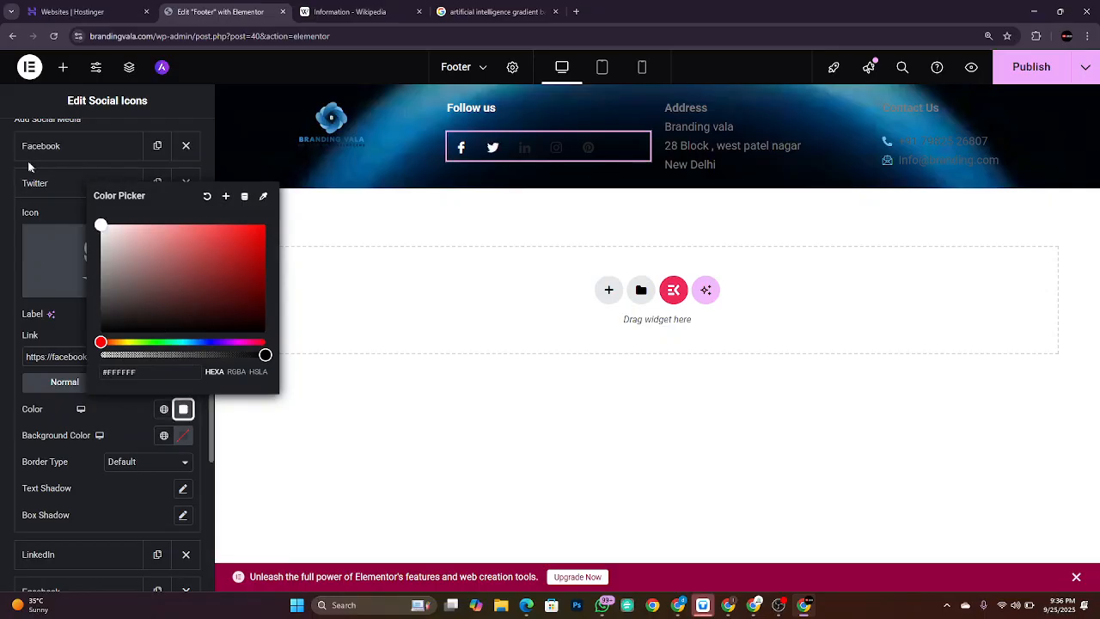
left_click(55, 182)
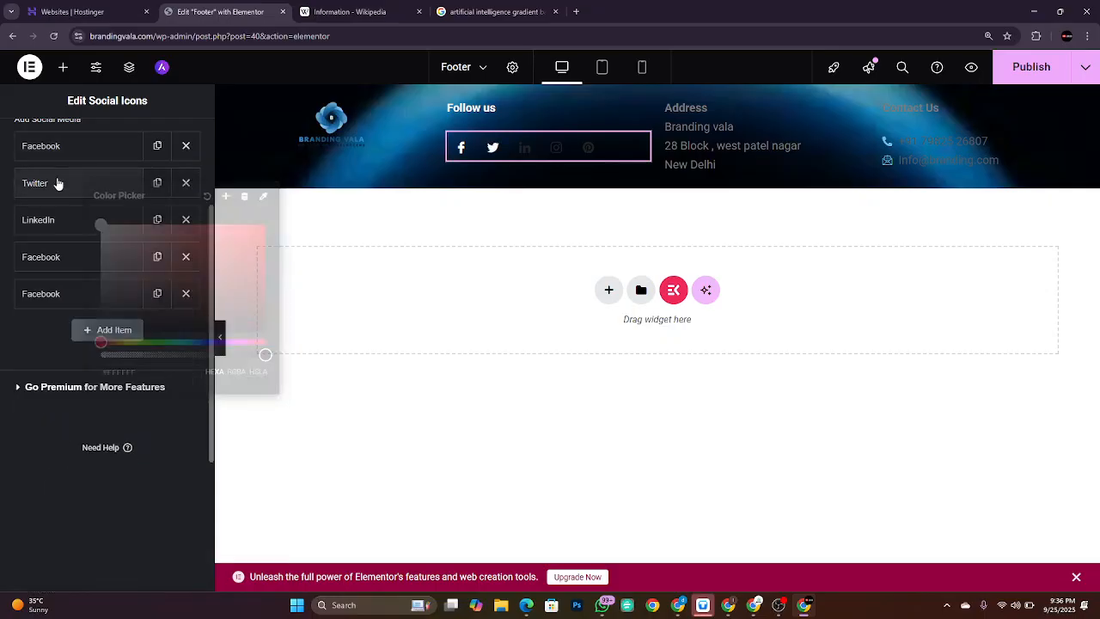
Step: Make the Instagram and LinkedIn icons white
left_click(74, 252)
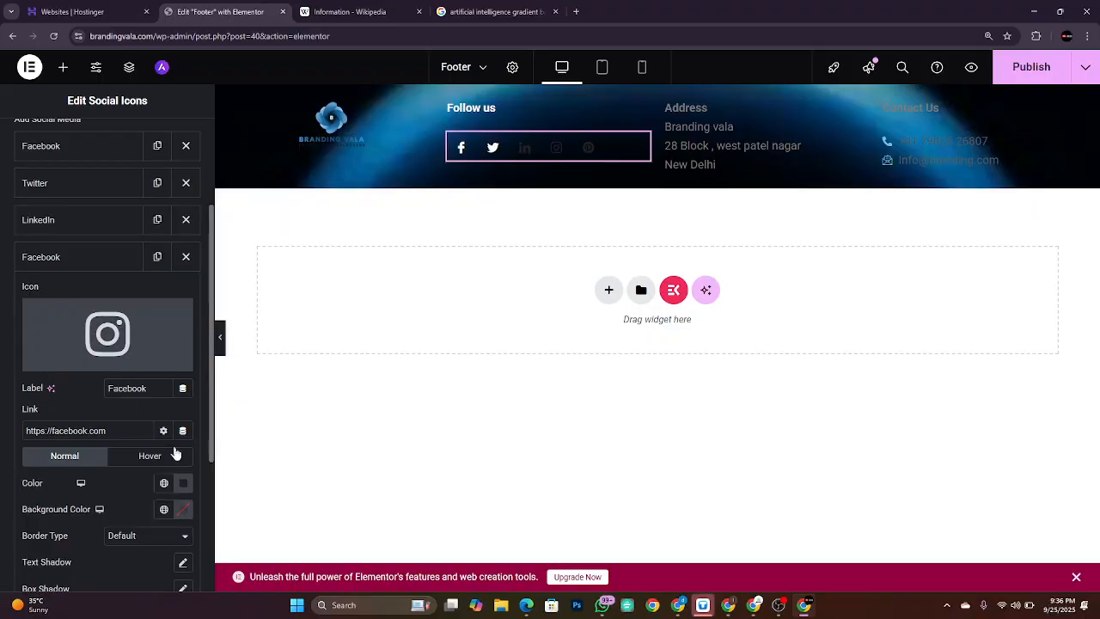
left_click(183, 483)
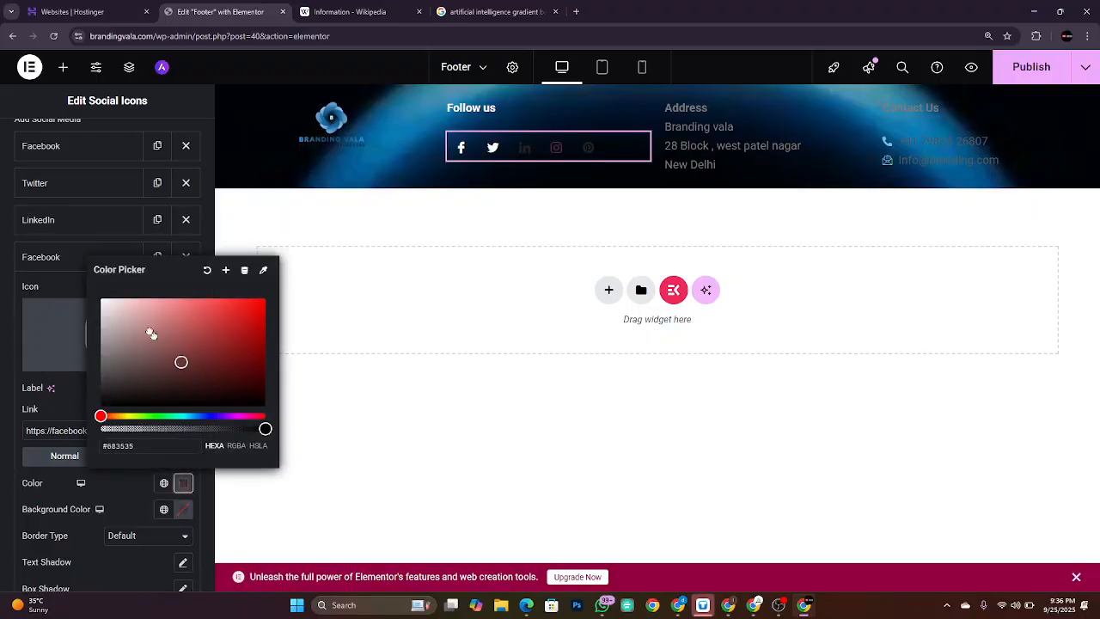
left_click_drag(151, 333, 76, 267)
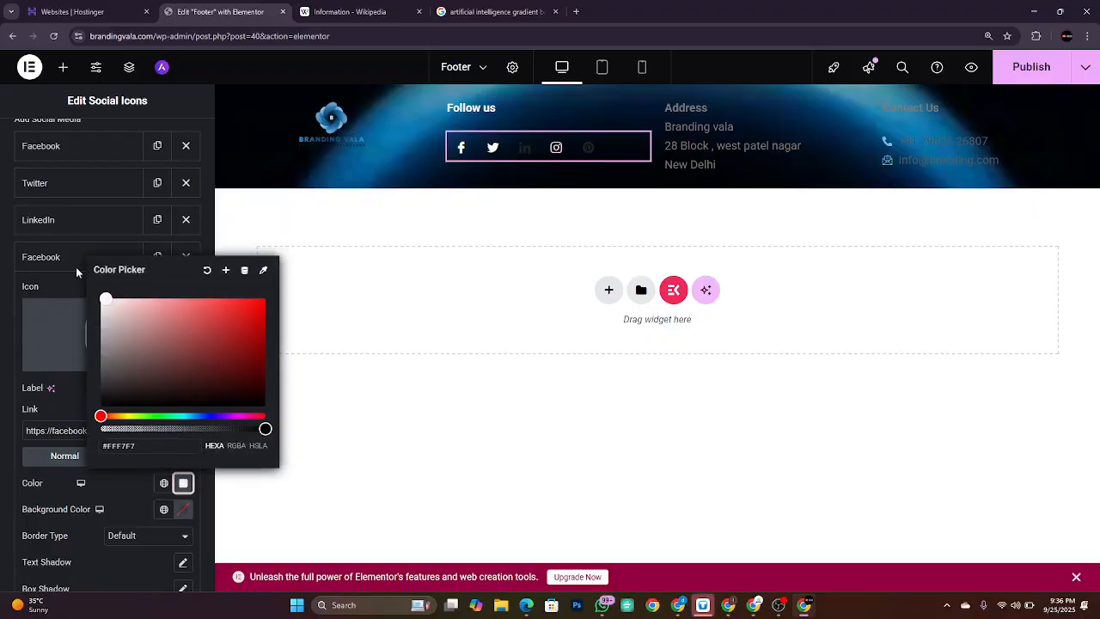
left_click(64, 223)
left_click(183, 446)
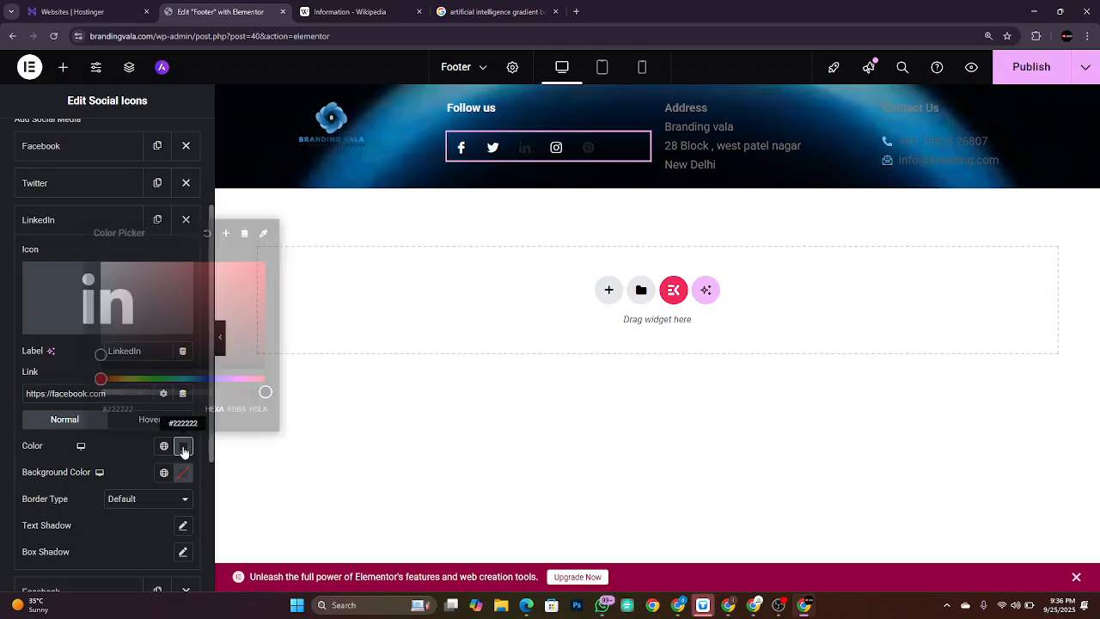
left_click_drag(234, 349, 60, 230)
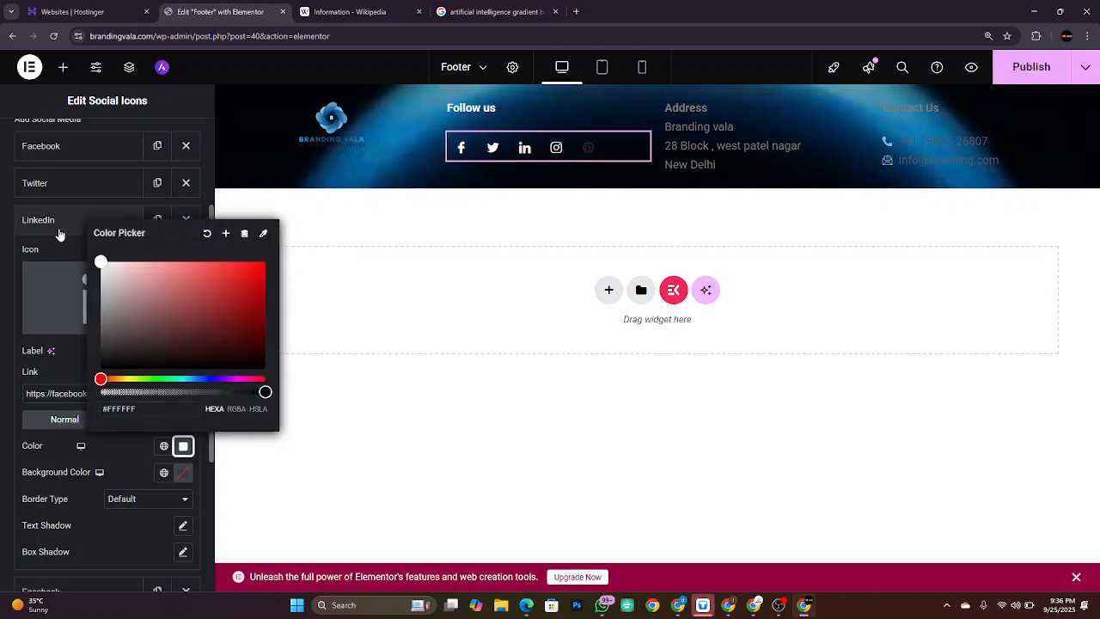
left_click(2, 248)
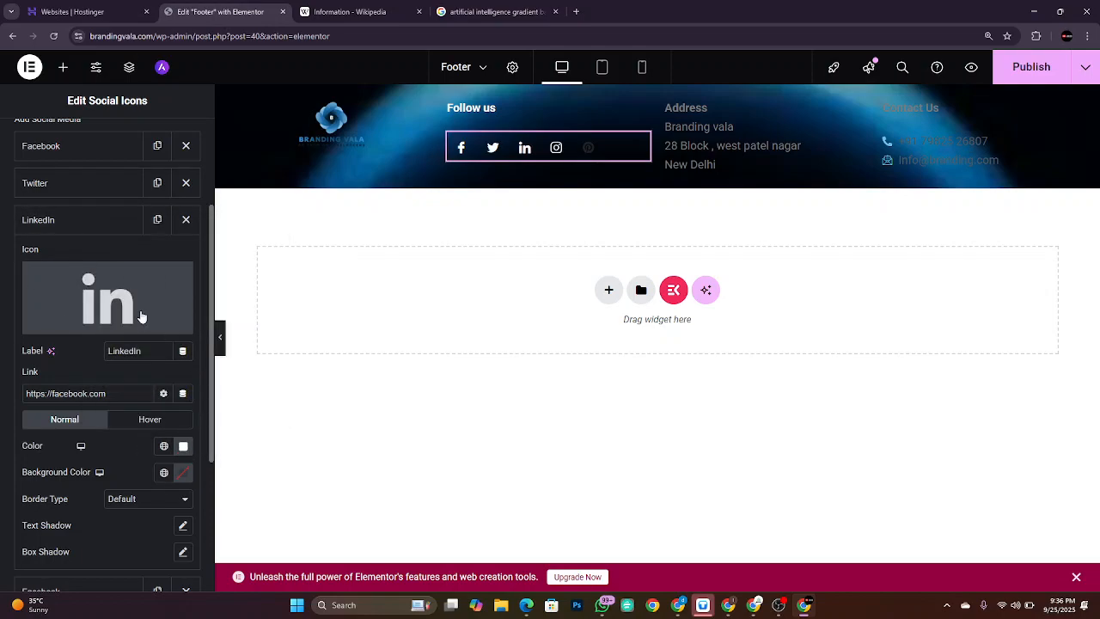
left_click(88, 220)
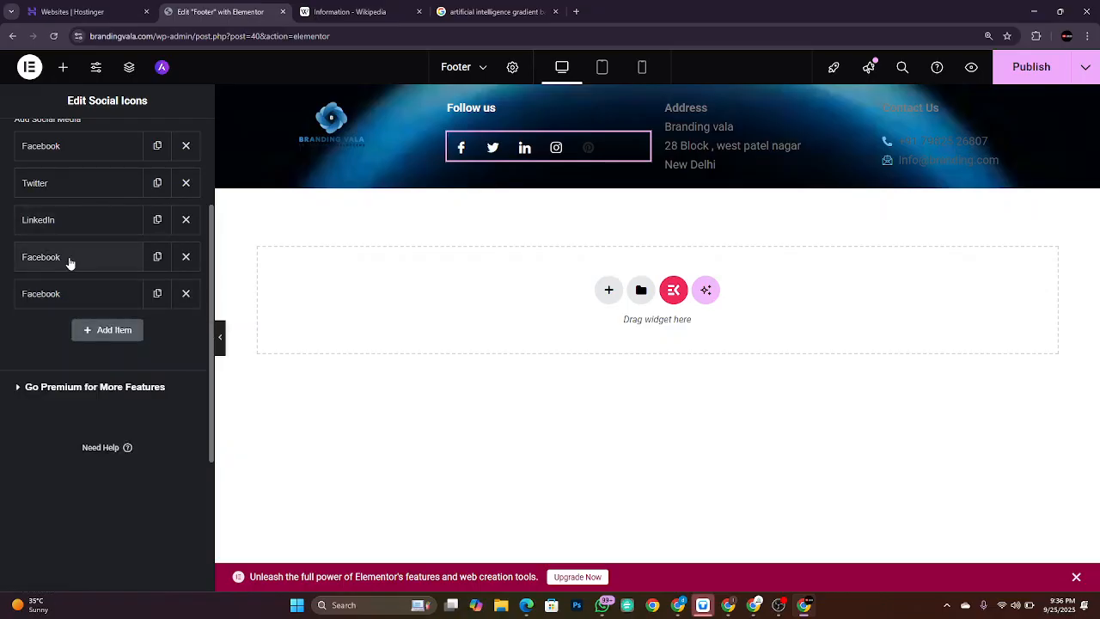
Step: Set the Pinterest icon's color to white
left_click(70, 260)
left_click(76, 292)
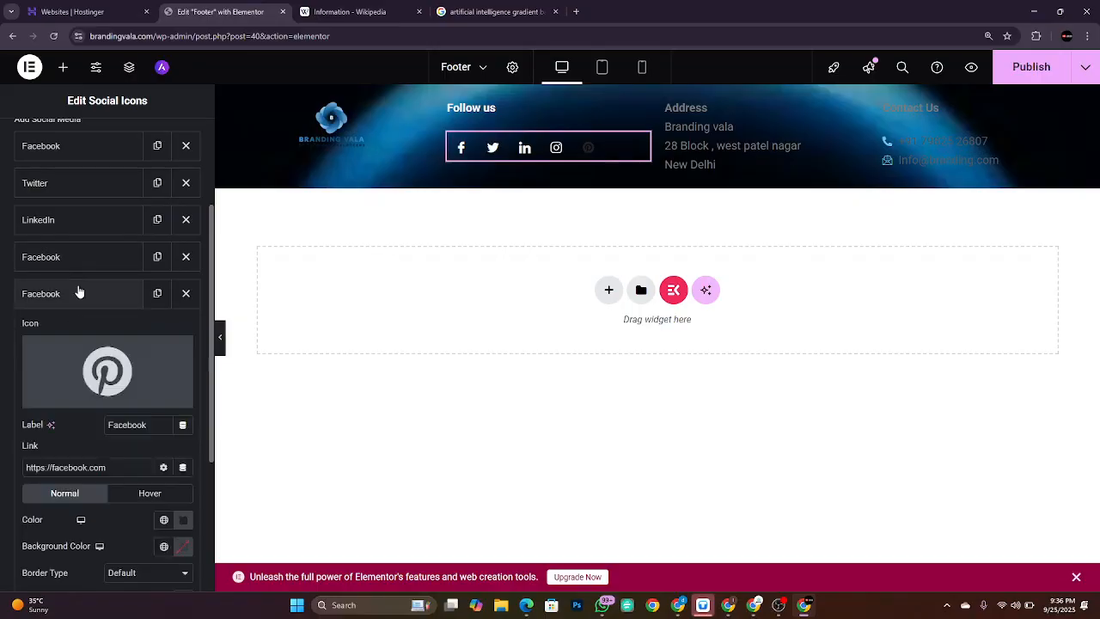
left_click(183, 519)
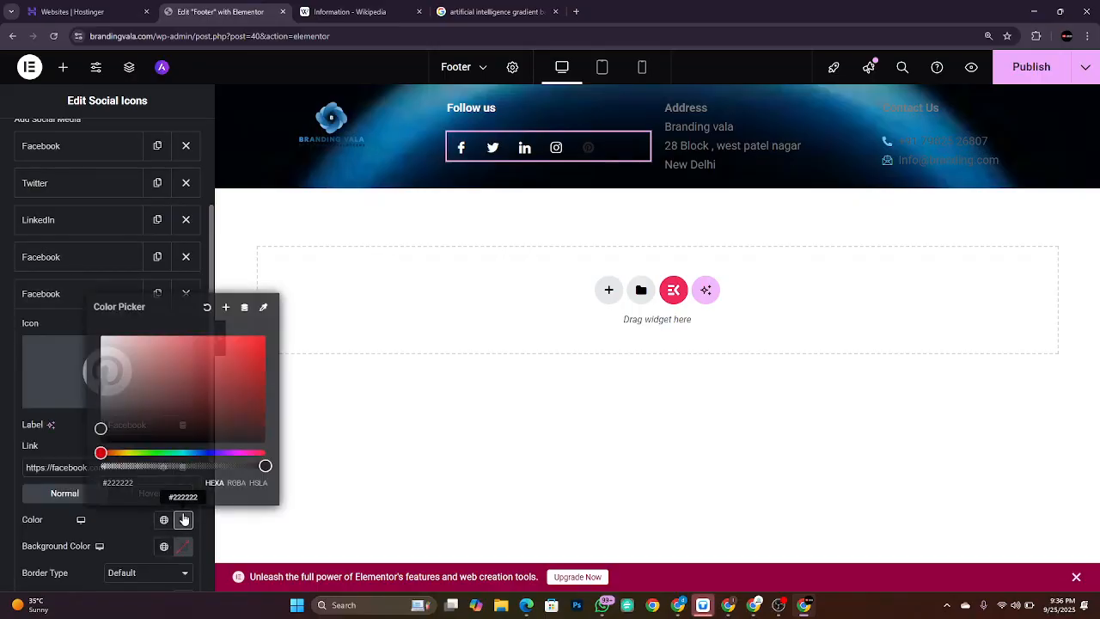
left_click(181, 385)
left_click_drag(120, 324, 77, 307)
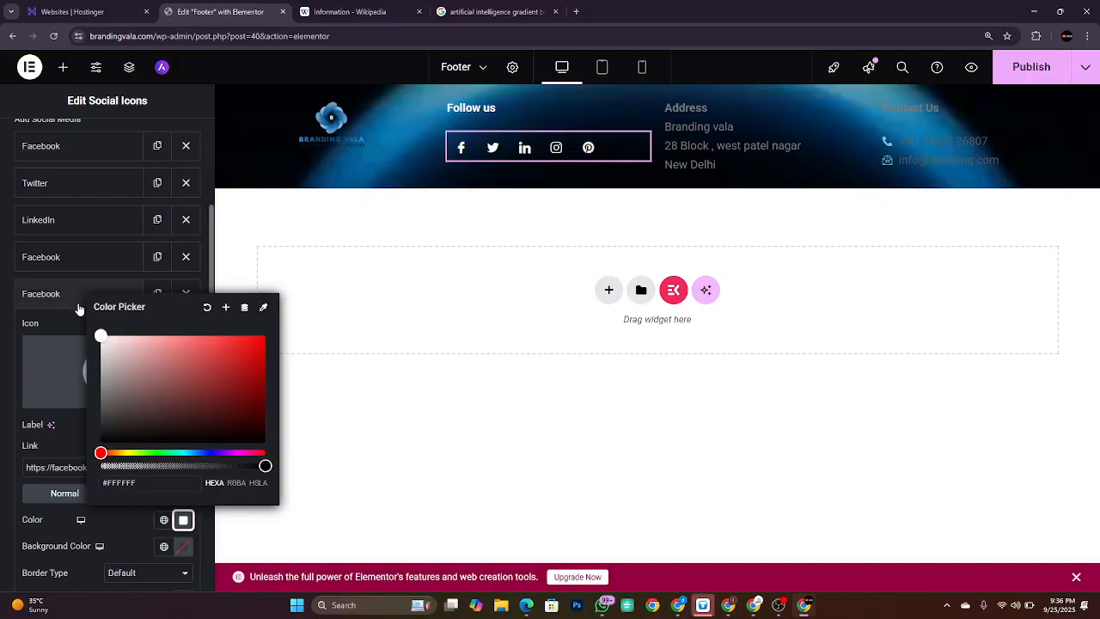
left_click(1, 308)
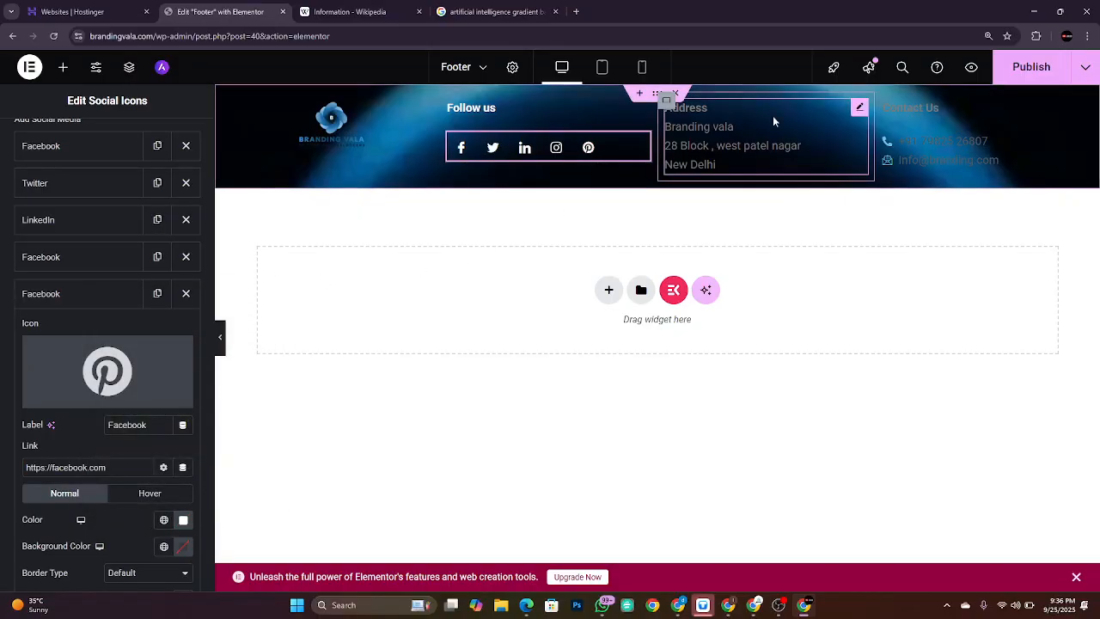
Step: Make all of the Address column text white
left_click(858, 110)
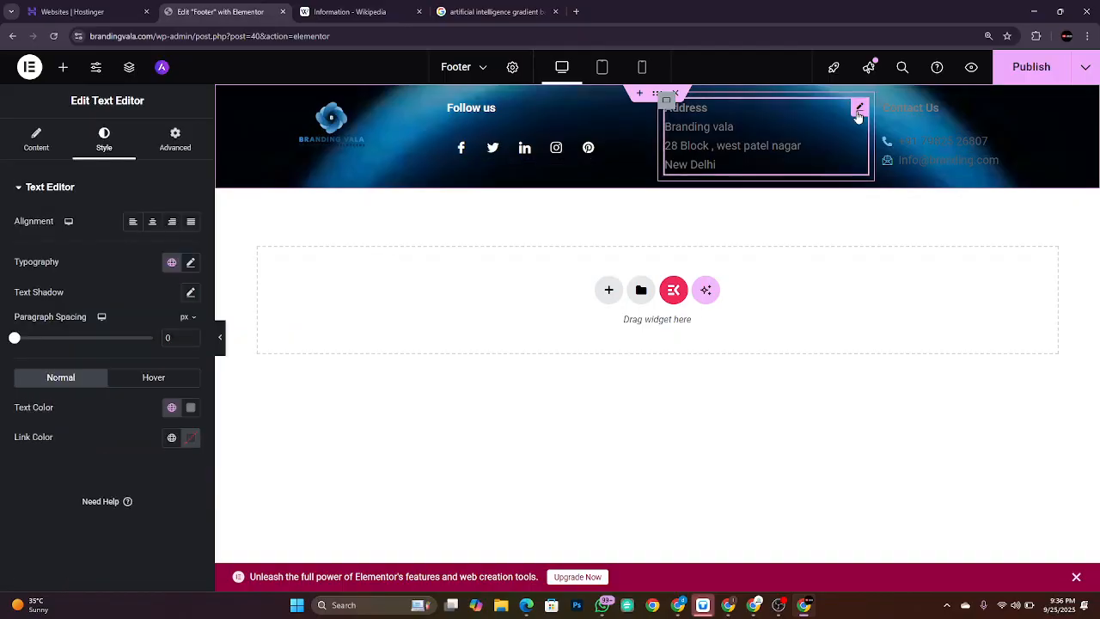
left_click(55, 146)
key("ctrl+a")
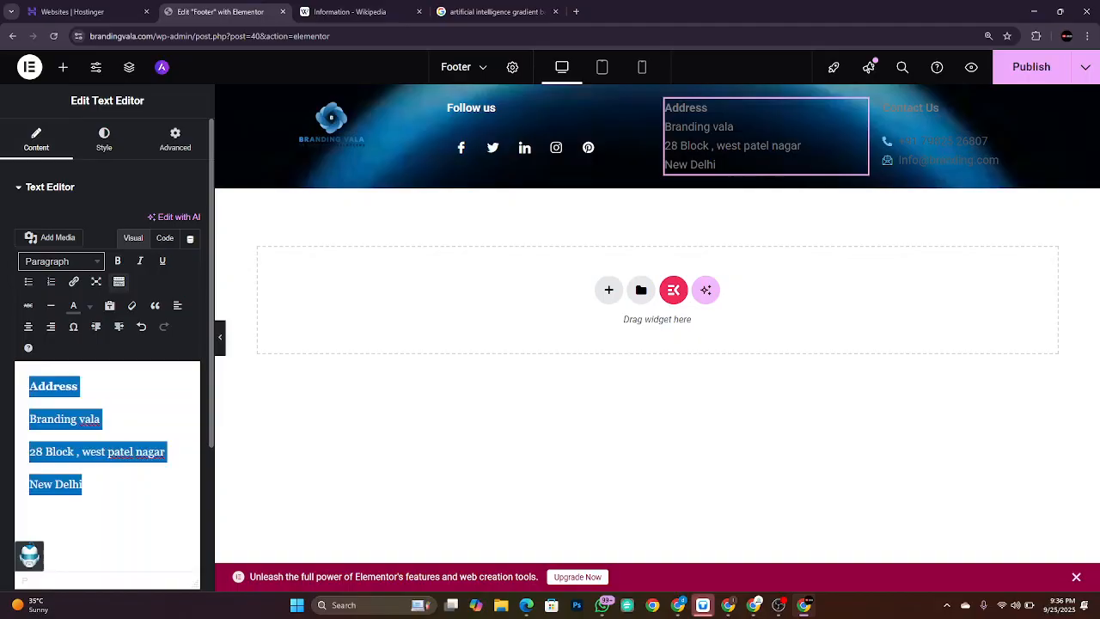
left_click(89, 306)
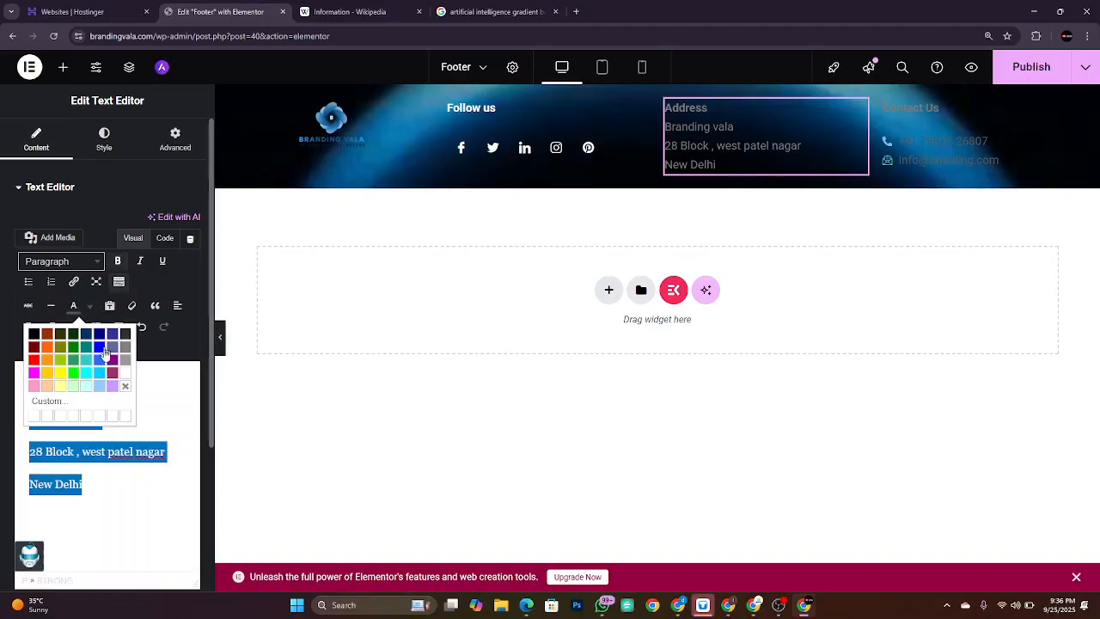
left_click(125, 372)
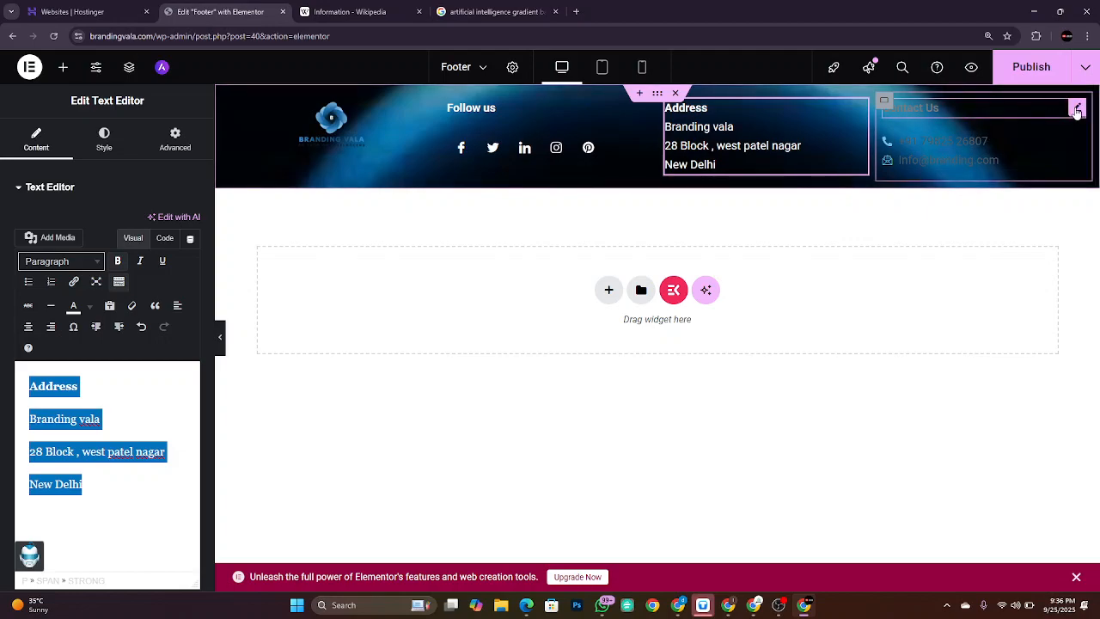
Step: Turn the Contact Us heading text white
left_click(1076, 109)
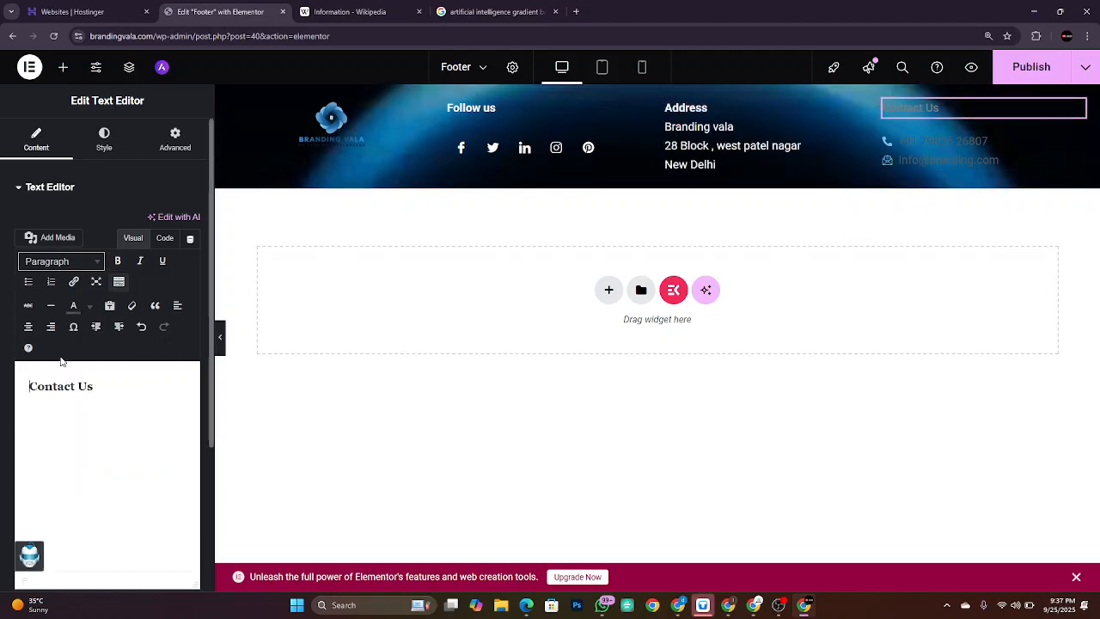
left_click_drag(94, 387, 14, 327)
left_click(90, 307)
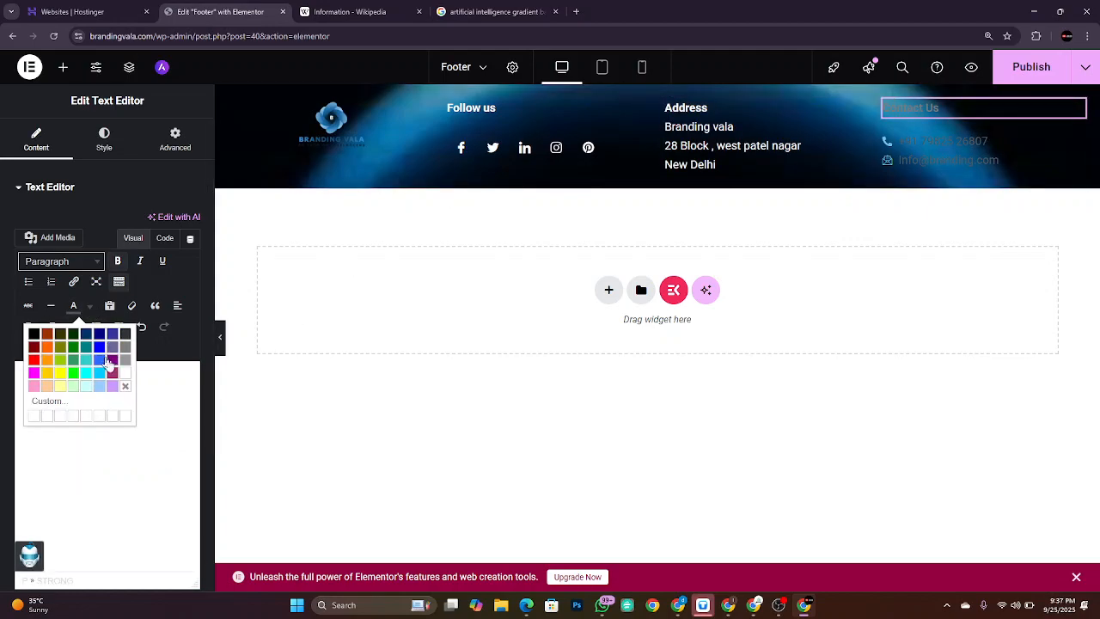
left_click(126, 378)
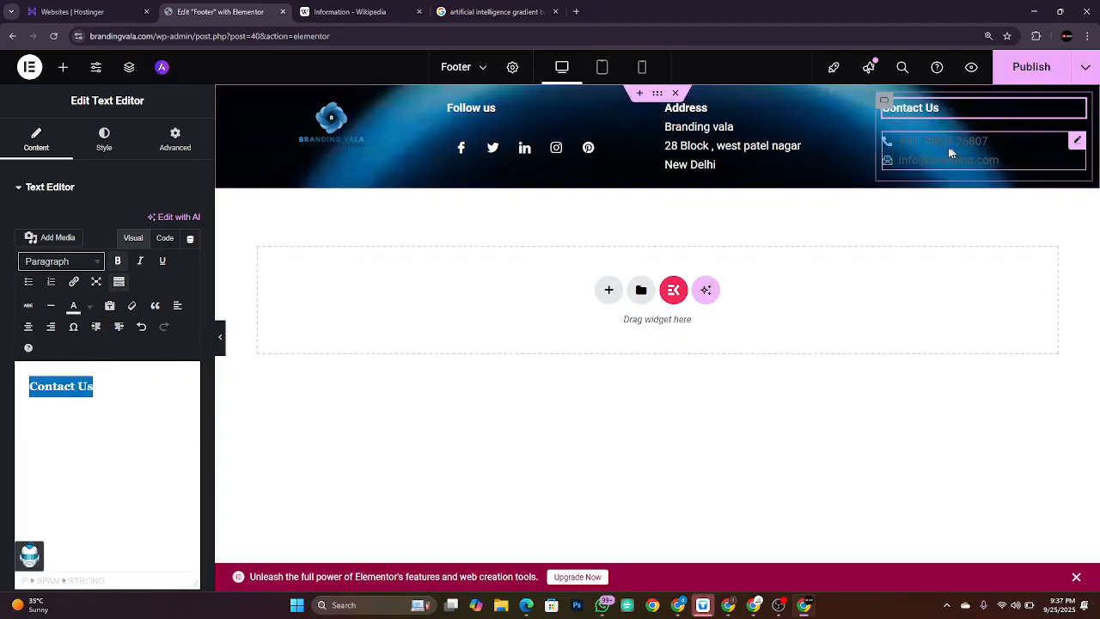
left_click(1077, 141)
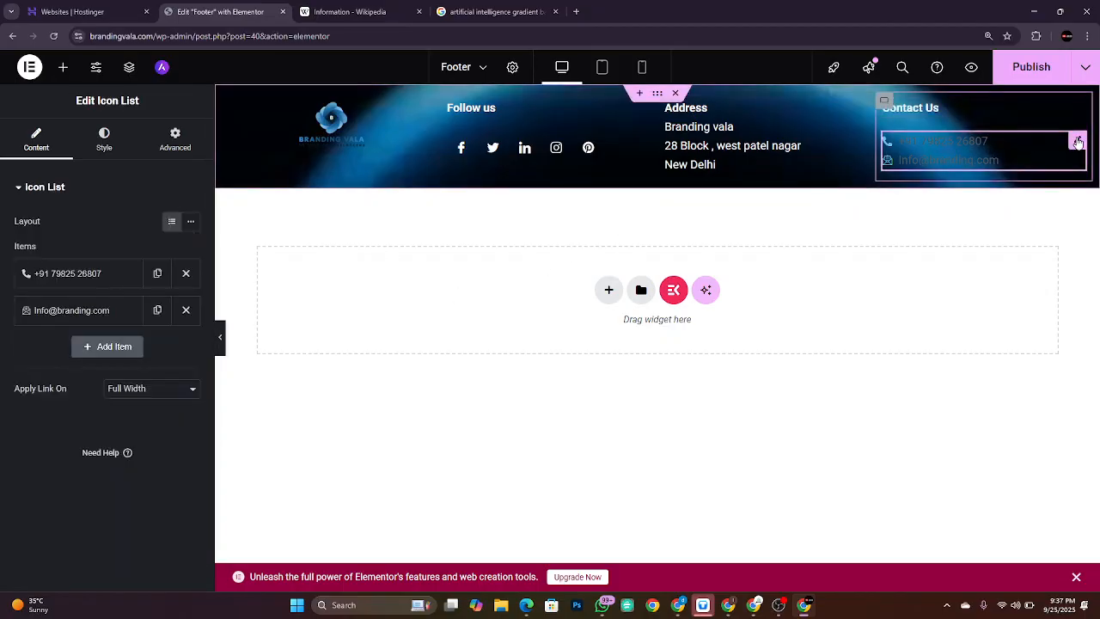
left_click(96, 275)
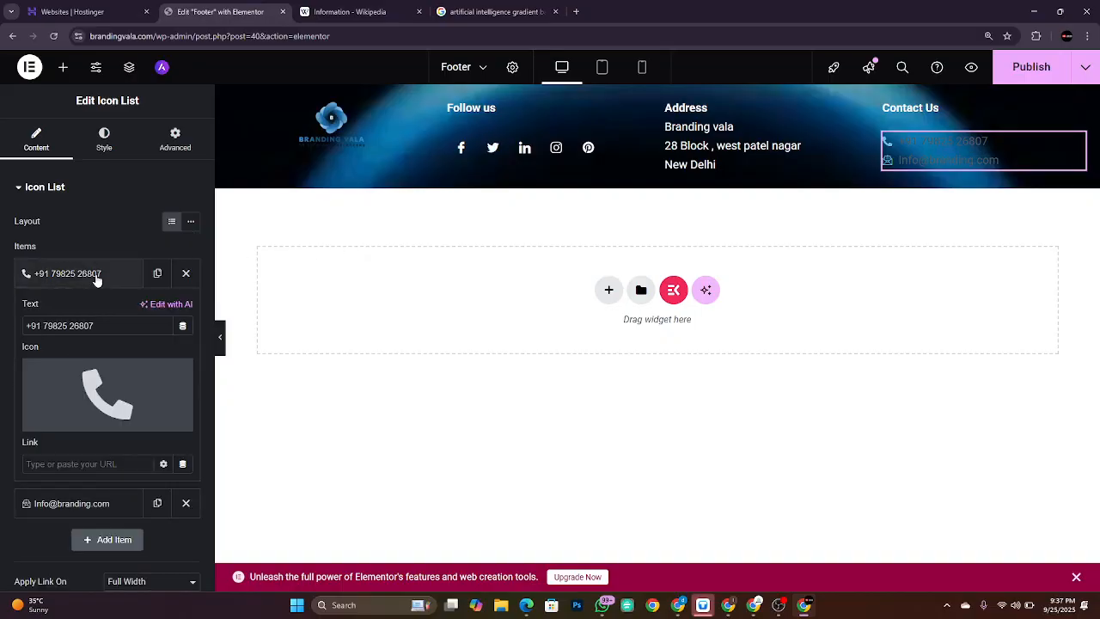
scroll(148, 412, "down", 2)
left_click(155, 407)
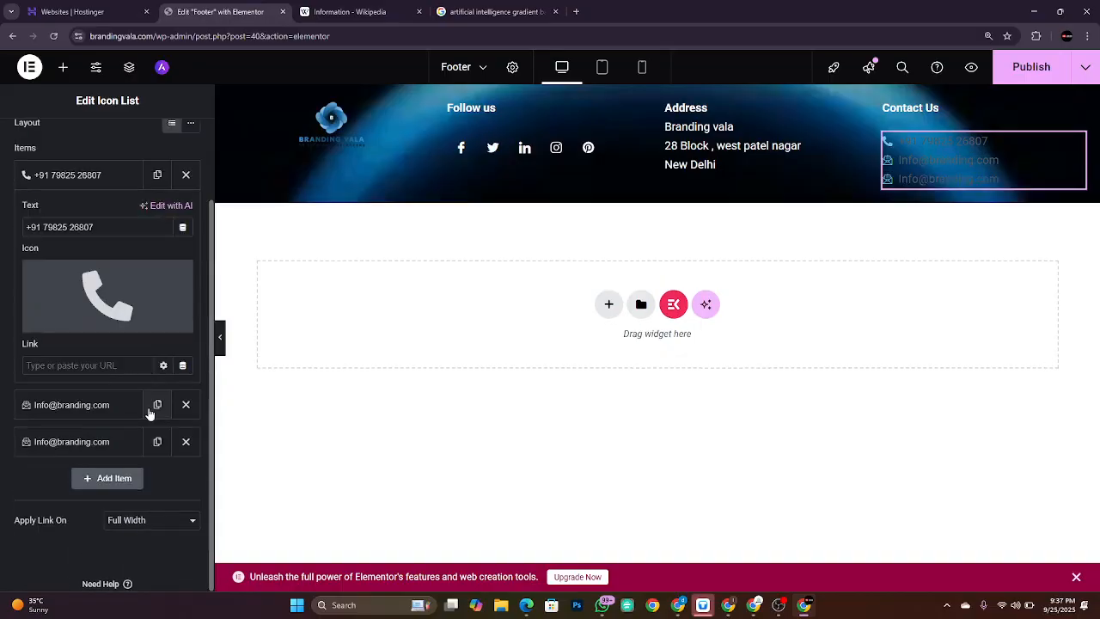
left_click(185, 441)
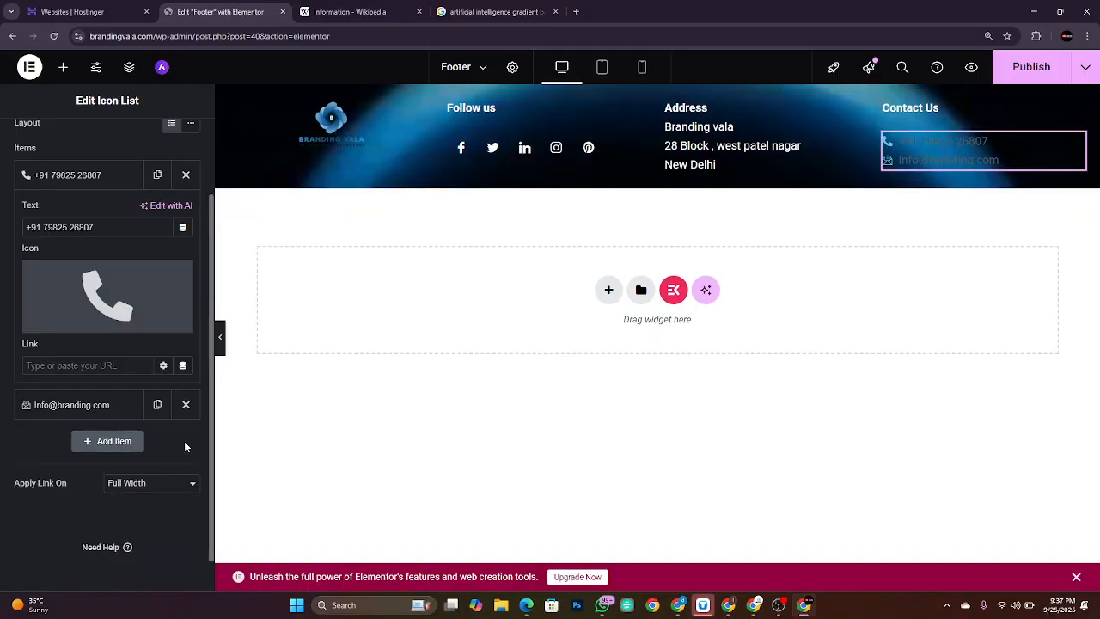
scroll(102, 180, "up", 2)
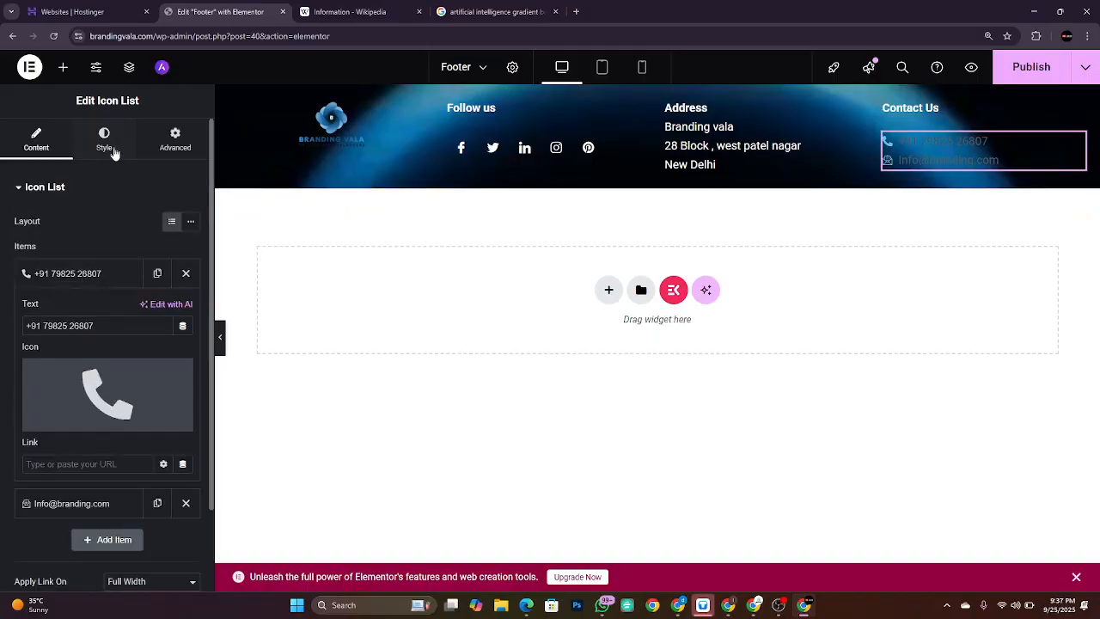
Step: Set the contact list's icon colour to #FFFFFF
left_click(113, 151)
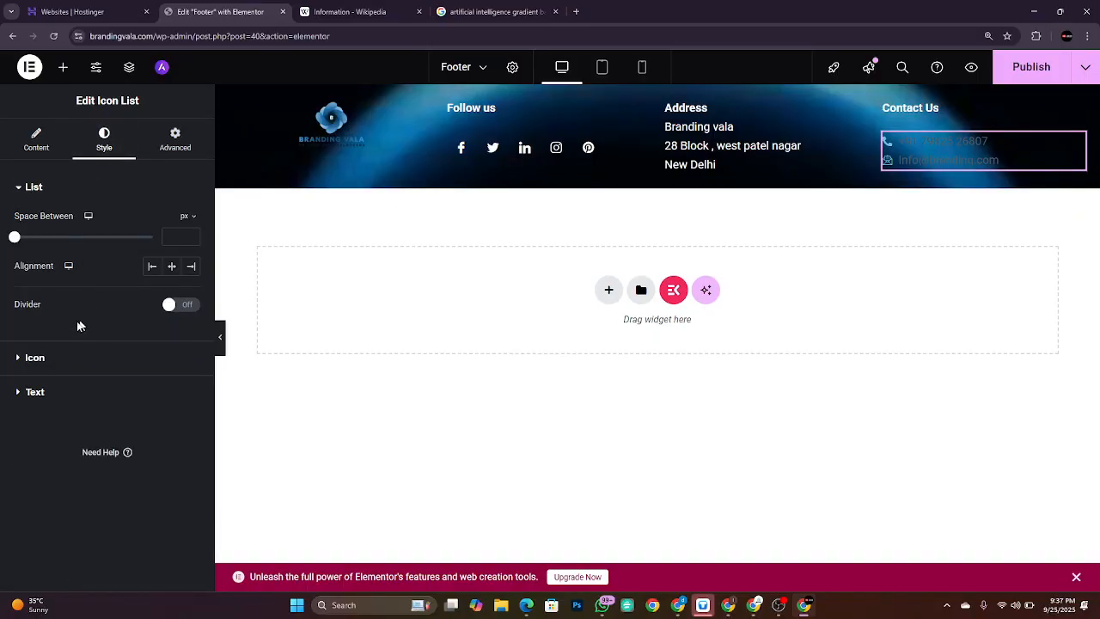
left_click(32, 359)
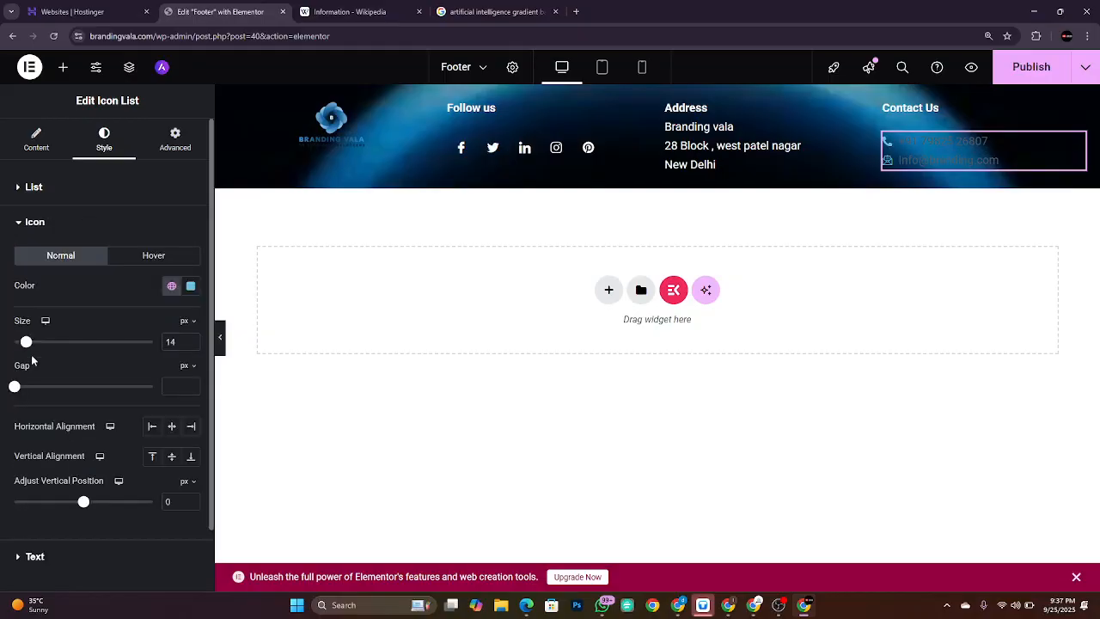
left_click(190, 287)
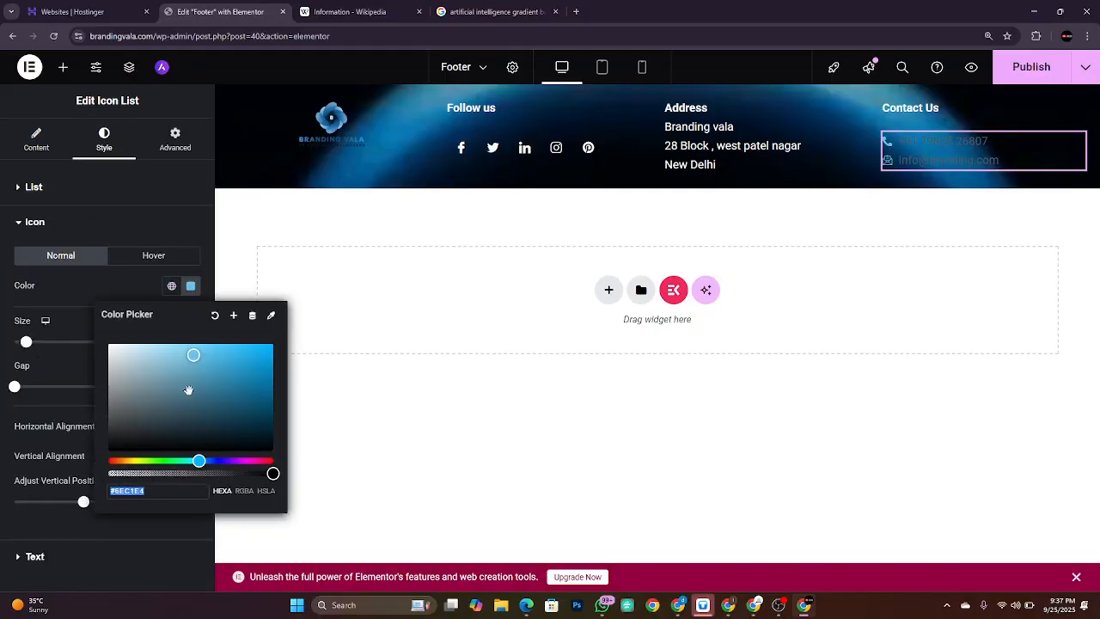
type("#F0F0F0")
key("ctrl+a")
type("#FFFFFF")
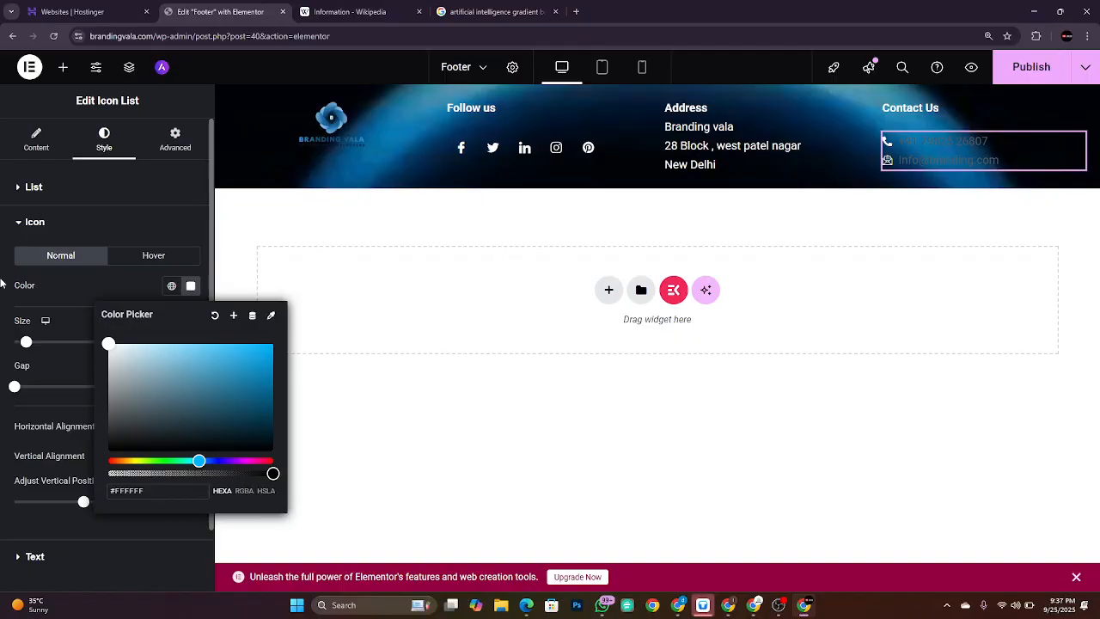
left_click(67, 223)
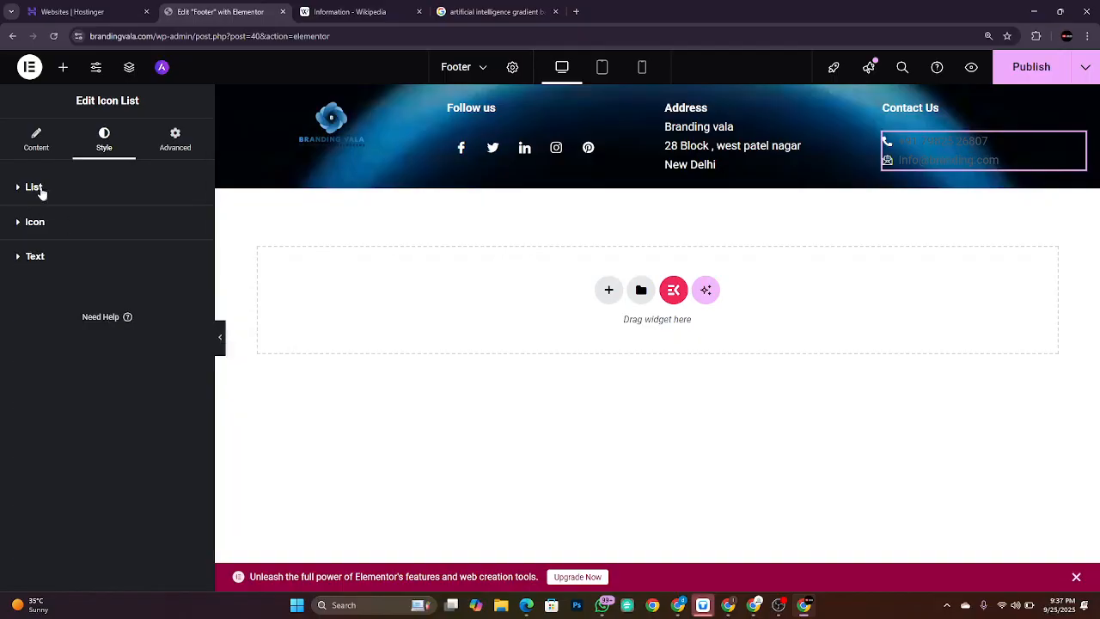
Step: Make the phone and email text colour white, then deselect the list
left_click(42, 256)
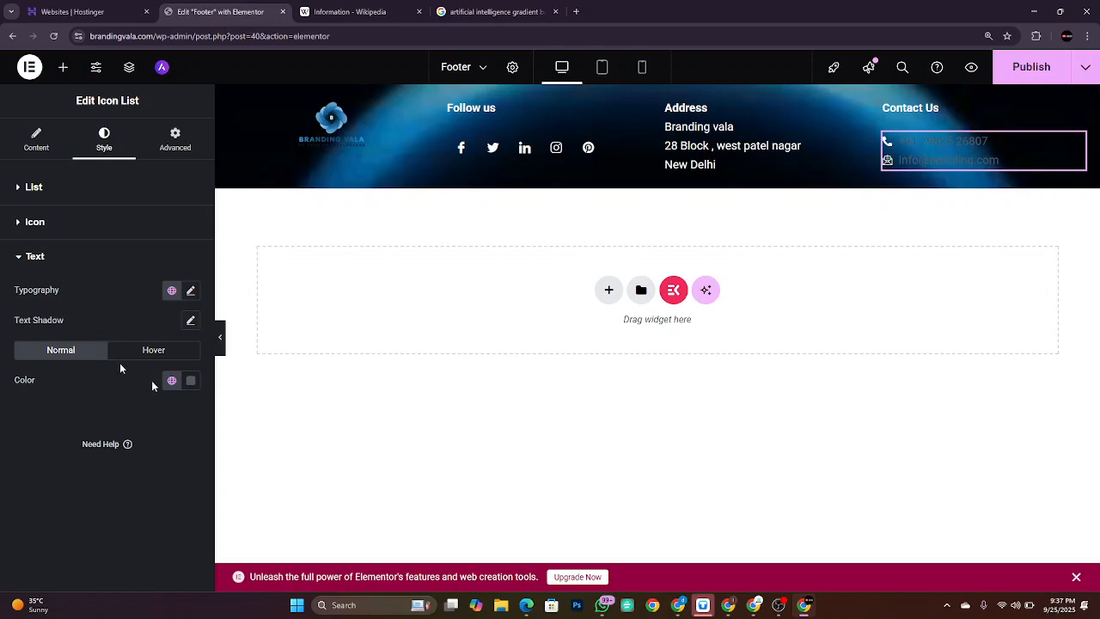
left_click(191, 379)
left_click(207, 250)
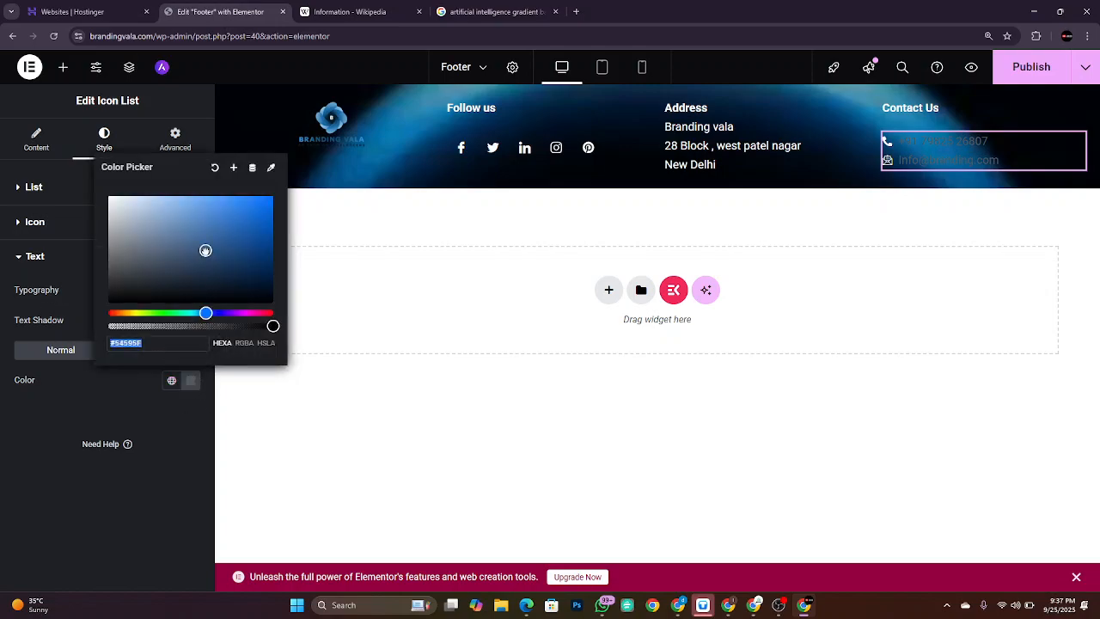
left_click_drag(206, 250, 109, 196)
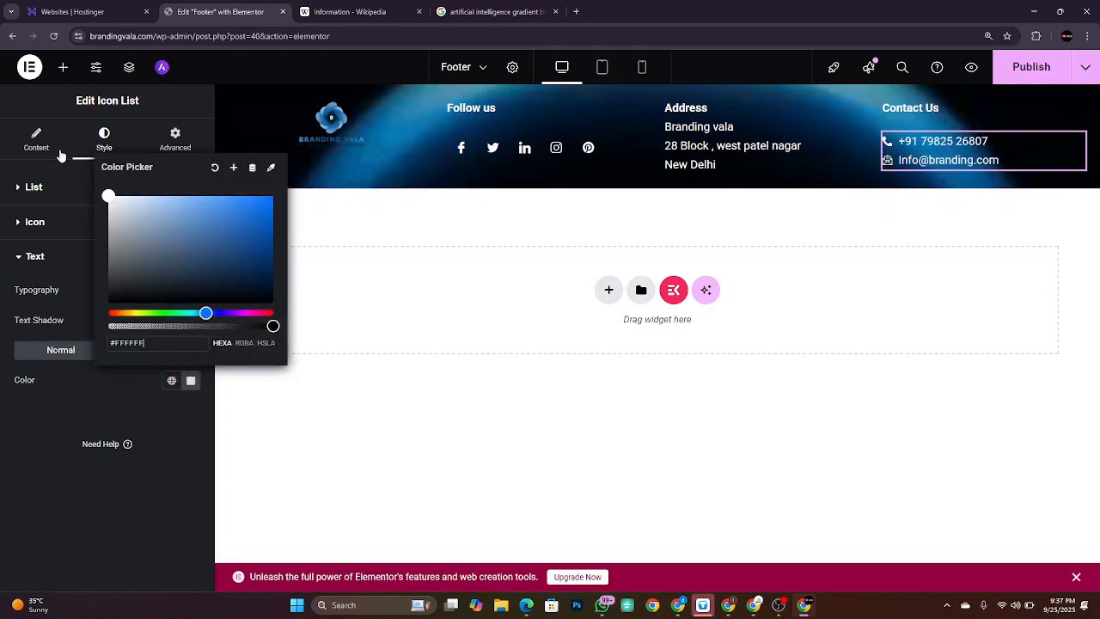
double_click(46, 410)
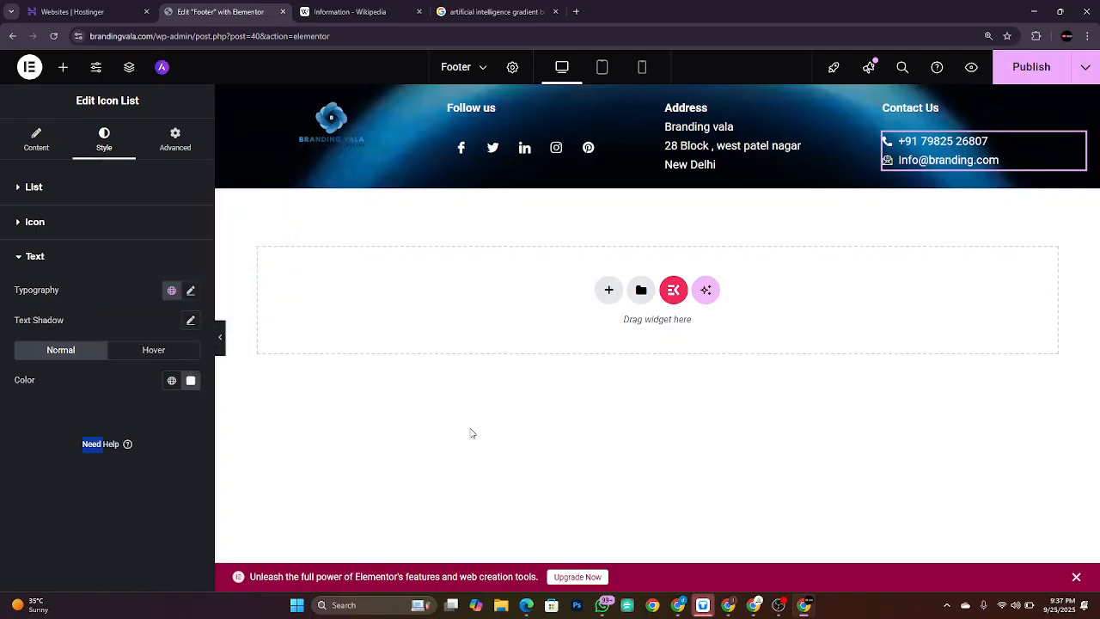
left_click(575, 471)
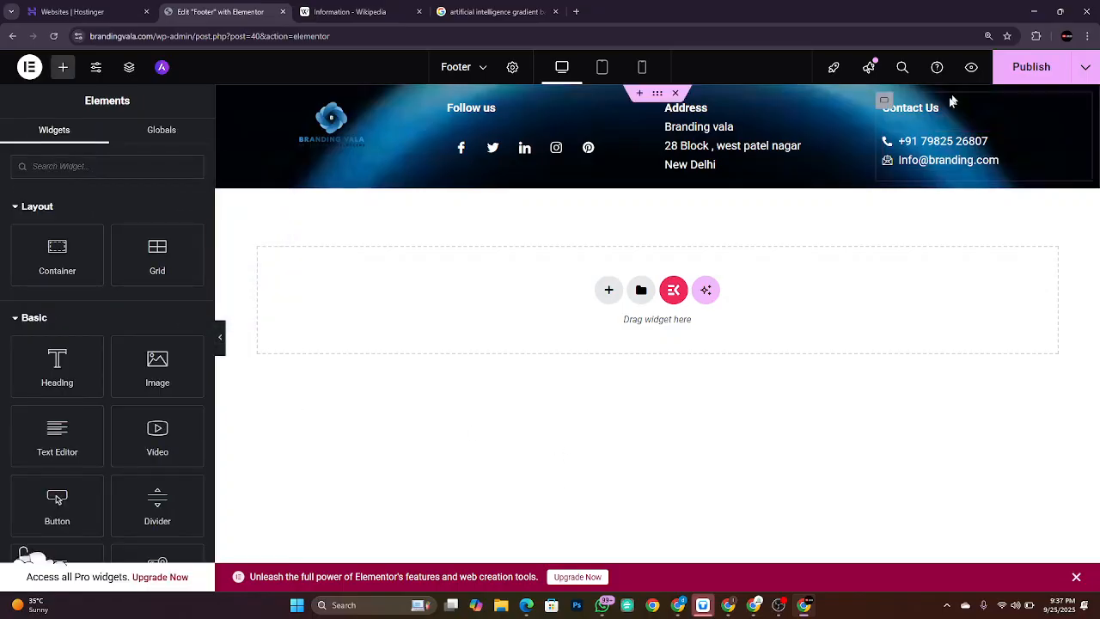
Step: Publish the footer template, then select the Contact Us icon list for editing
left_click(1023, 72)
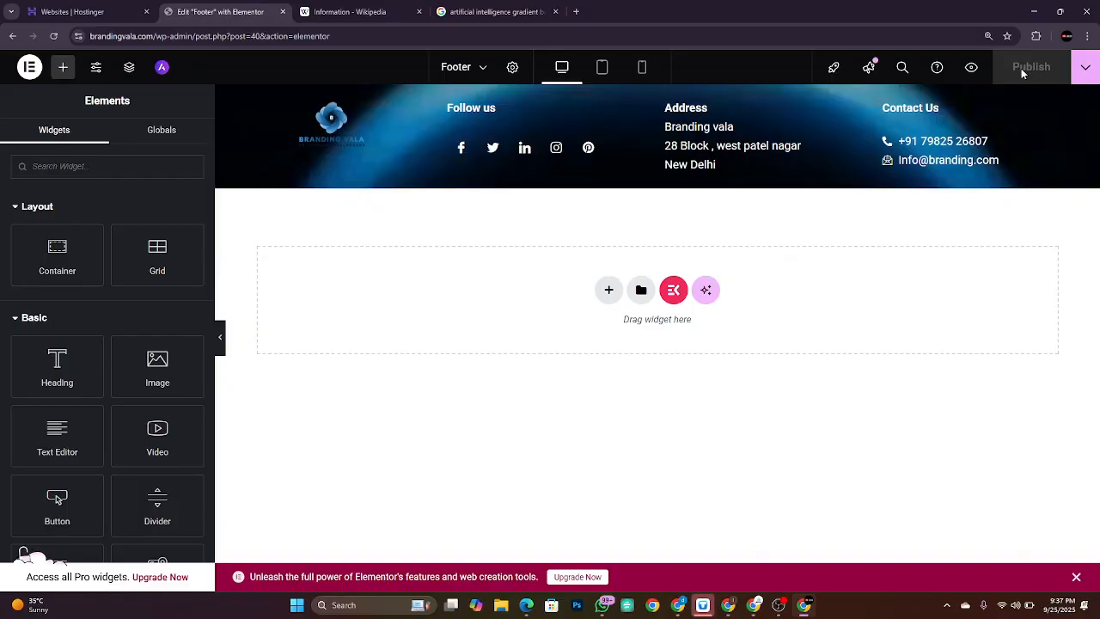
left_click(939, 168)
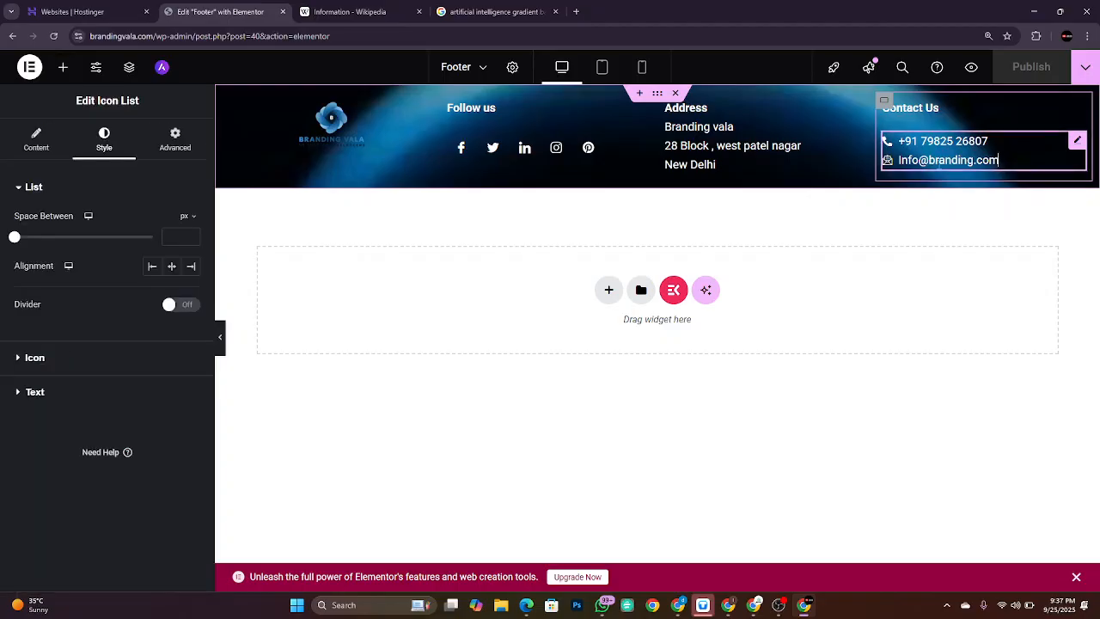
triple_click(939, 166)
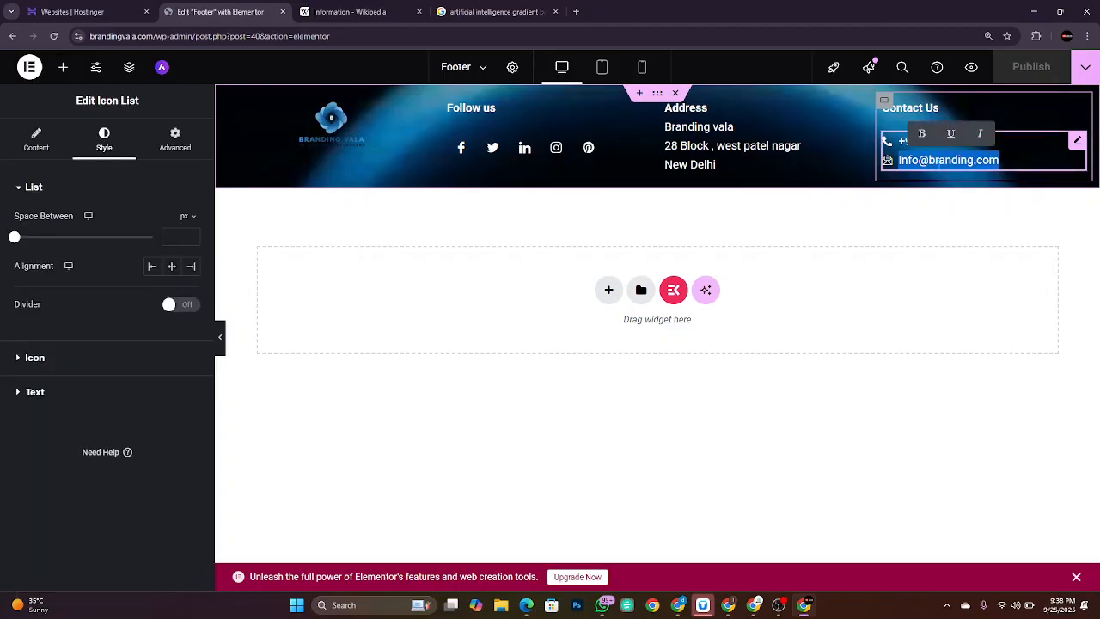
left_click(48, 144)
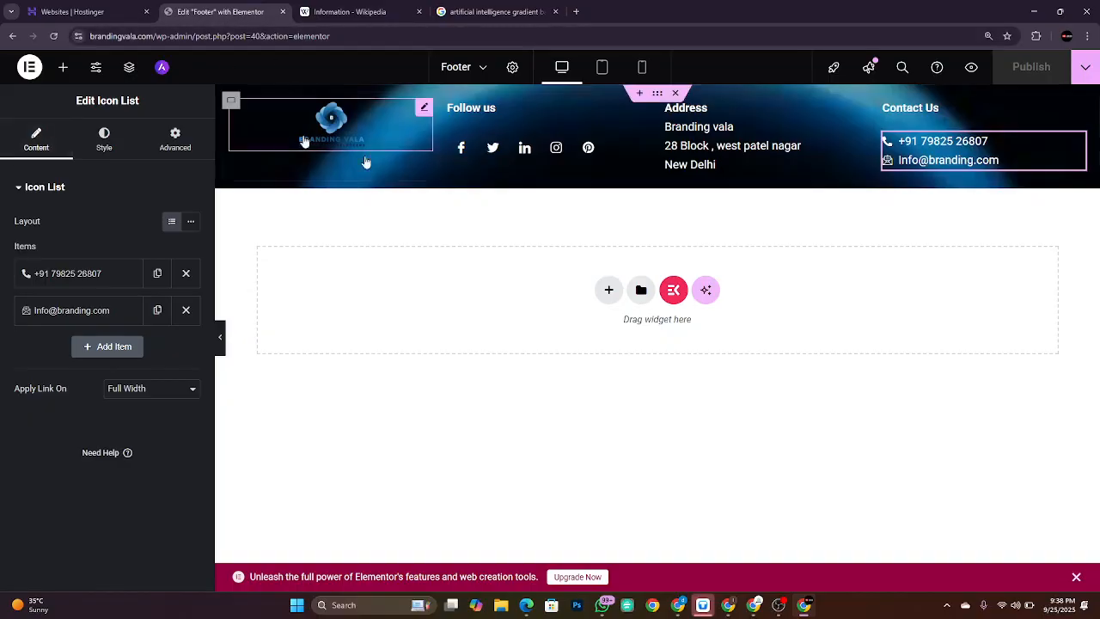
left_click(457, 112)
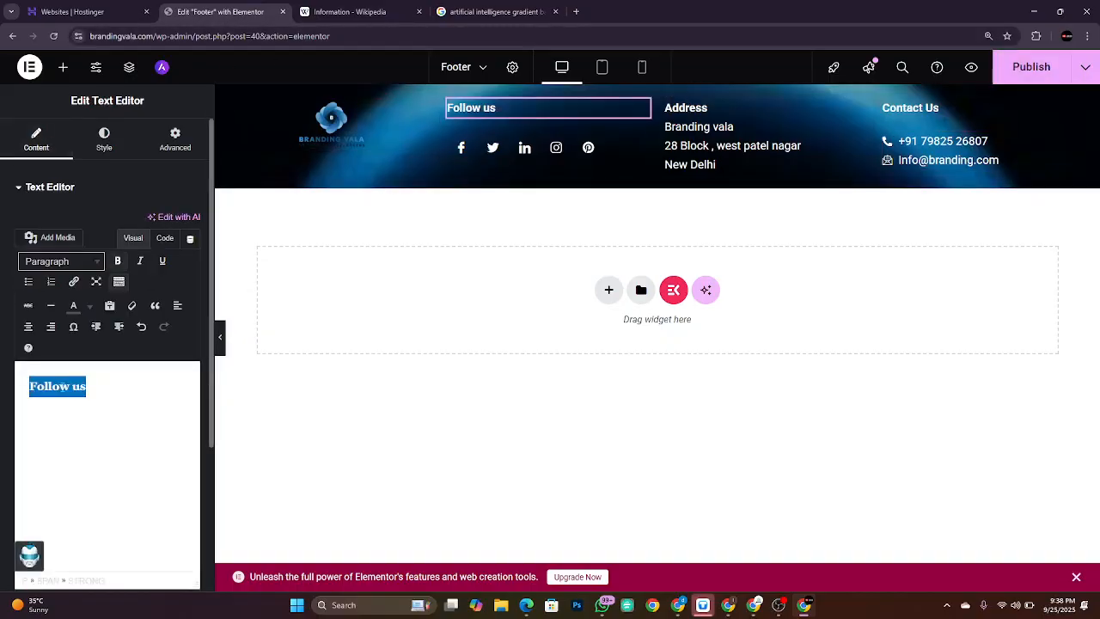
left_click(73, 282)
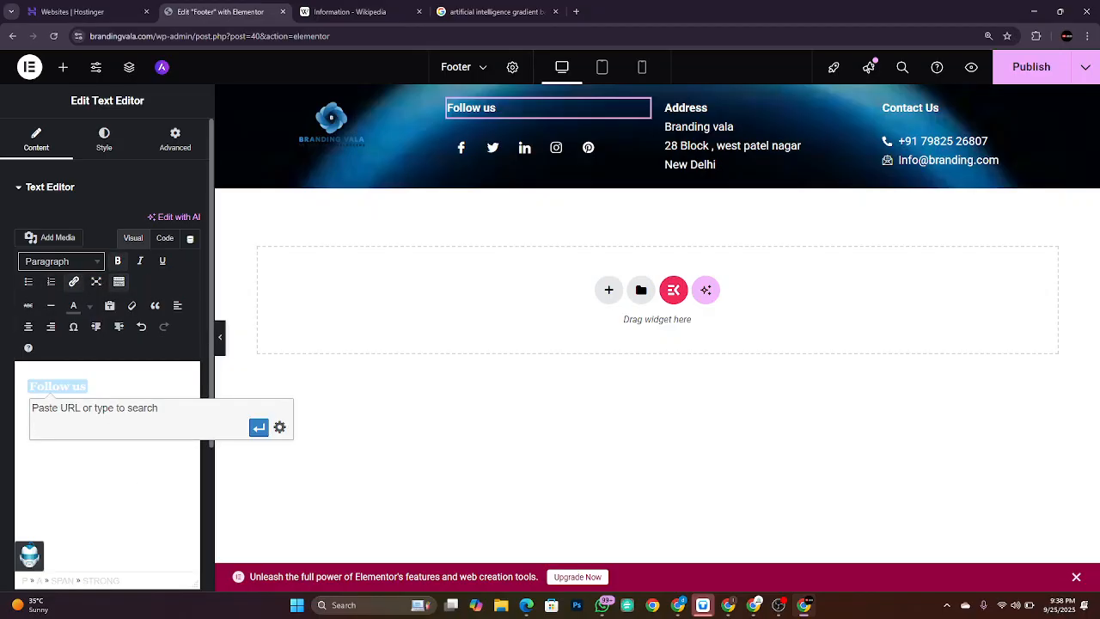
left_click(975, 148)
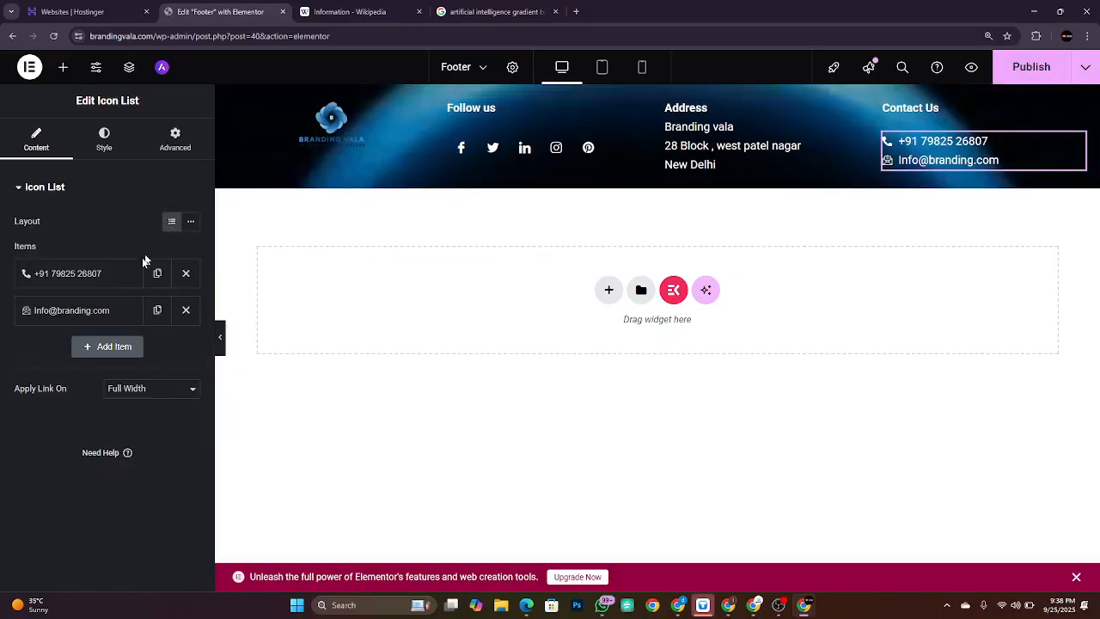
left_click(86, 275)
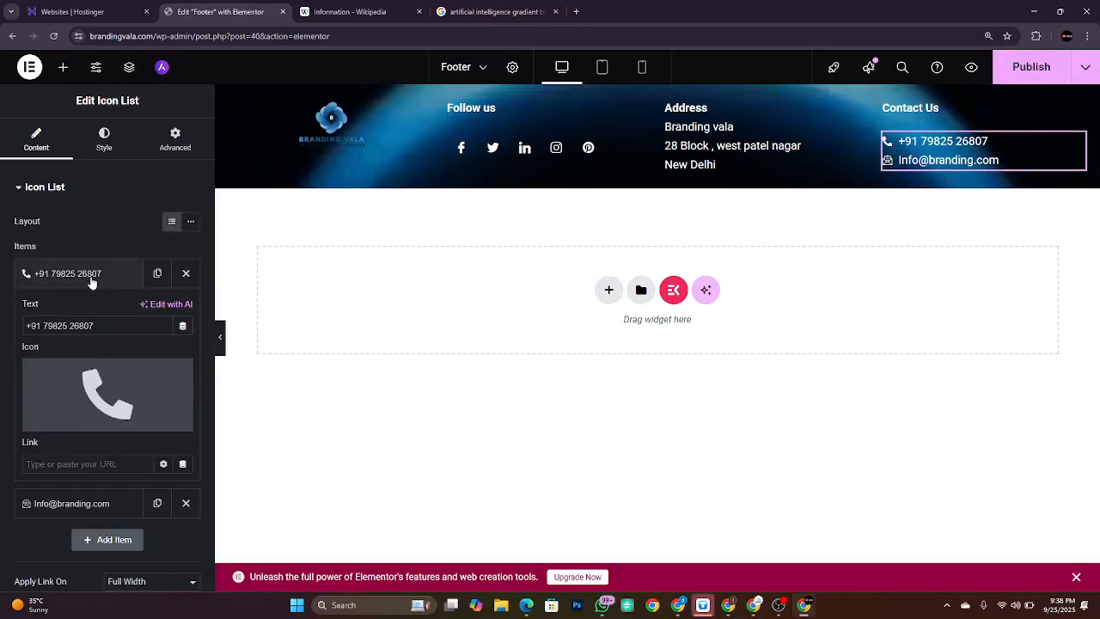
left_click(59, 461)
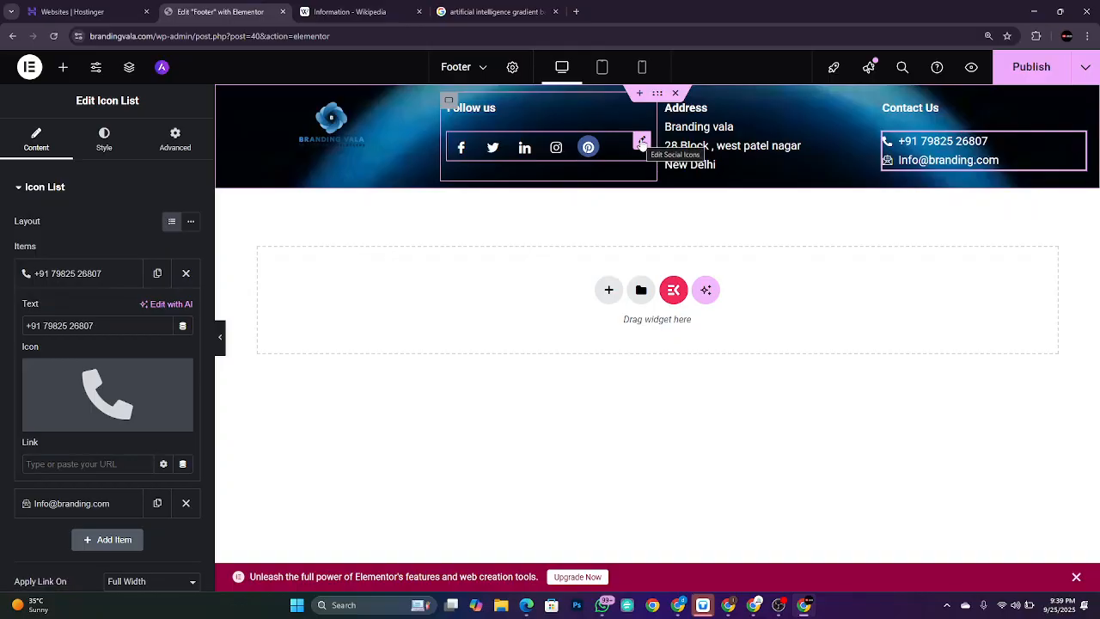
left_click(642, 143)
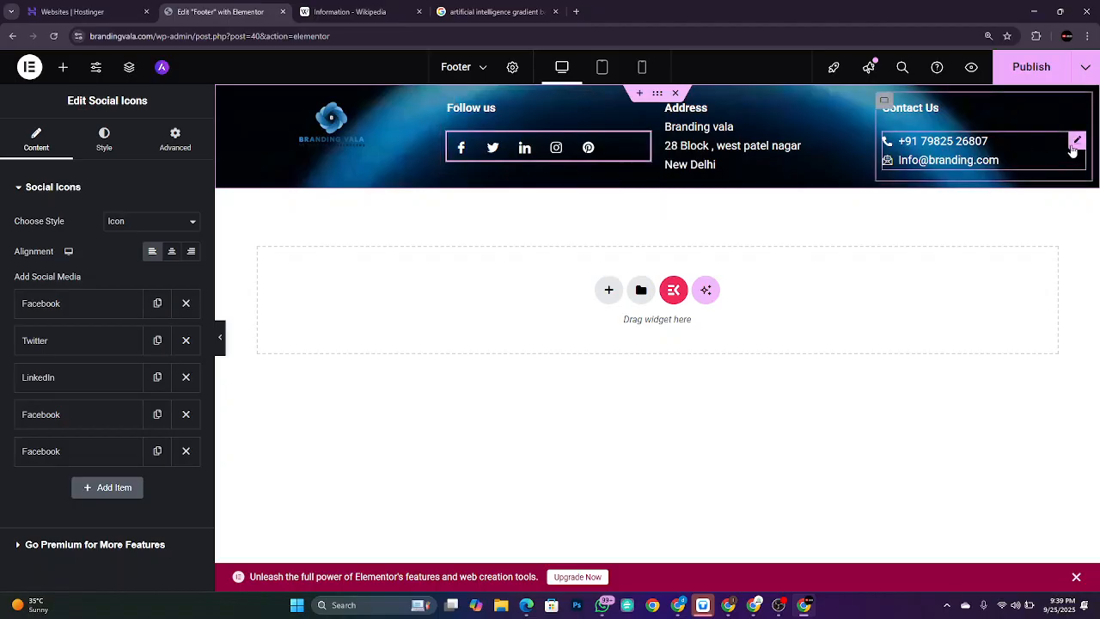
left_click(1076, 140)
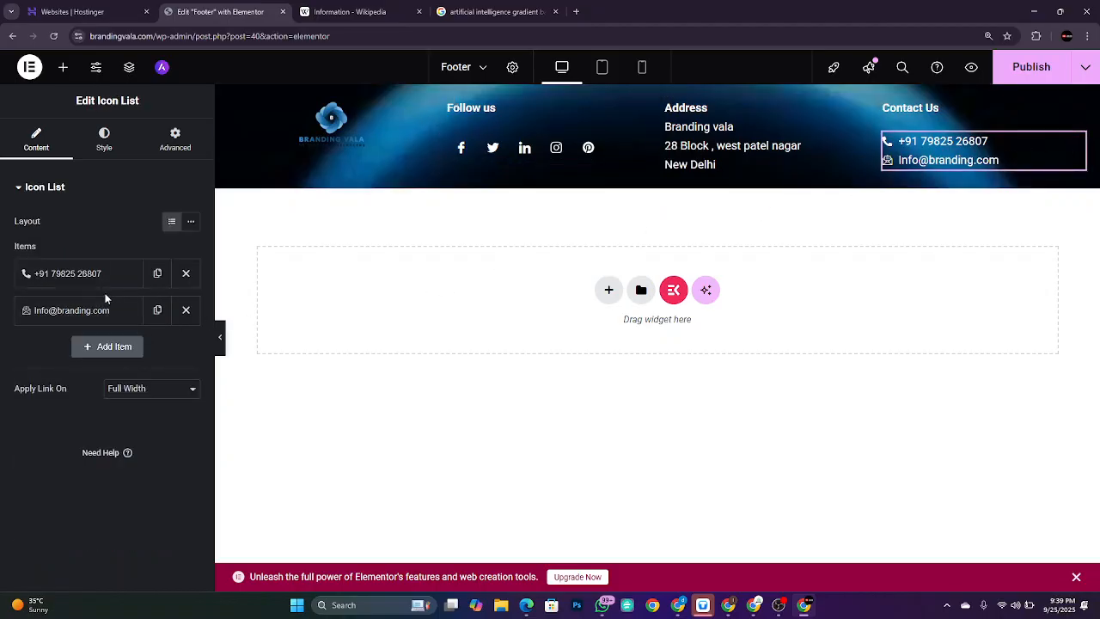
left_click(96, 275)
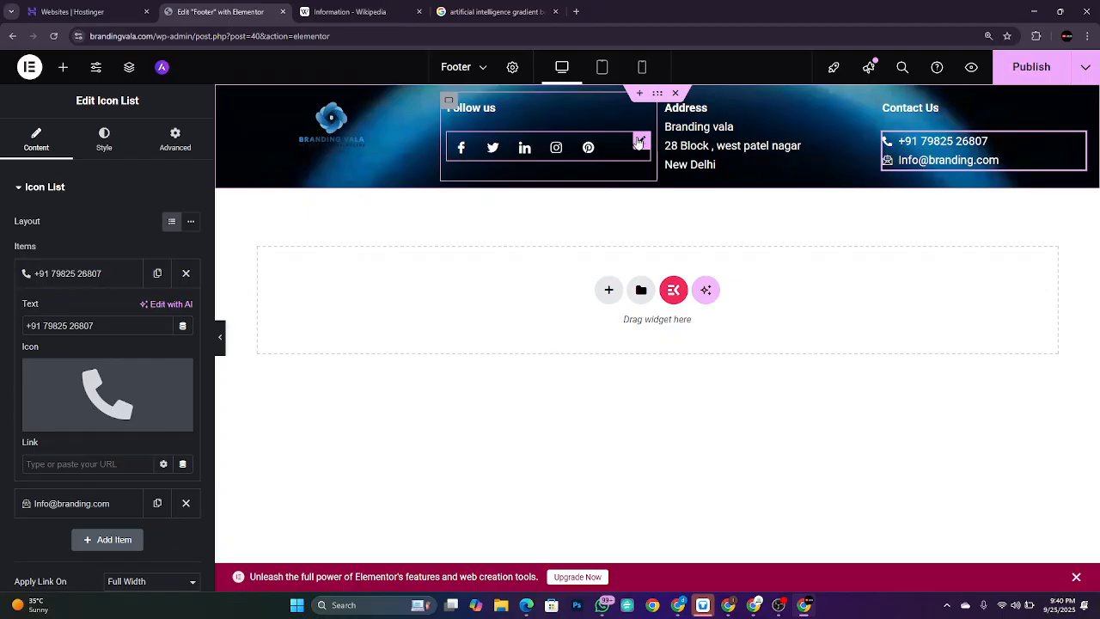
left_click(639, 142)
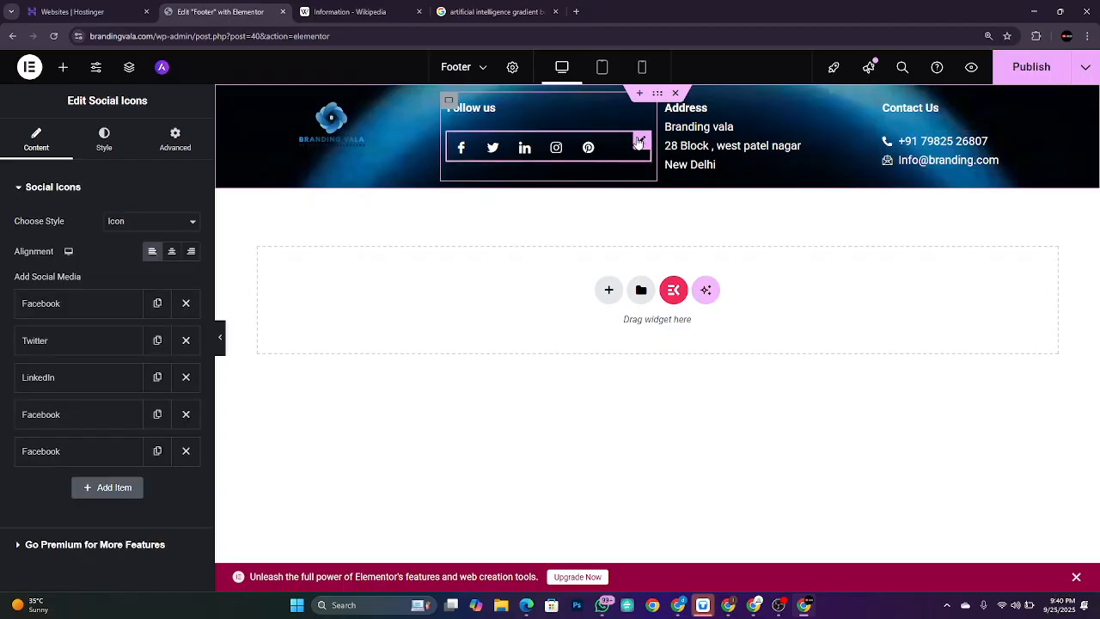
left_click(52, 305)
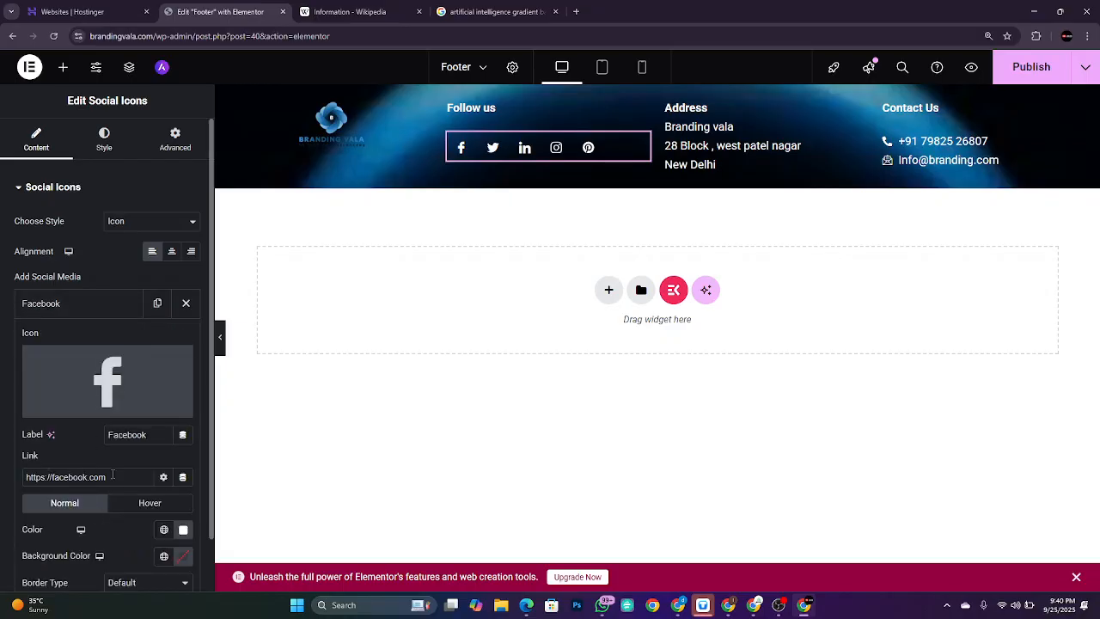
left_click_drag(112, 474, 15, 478)
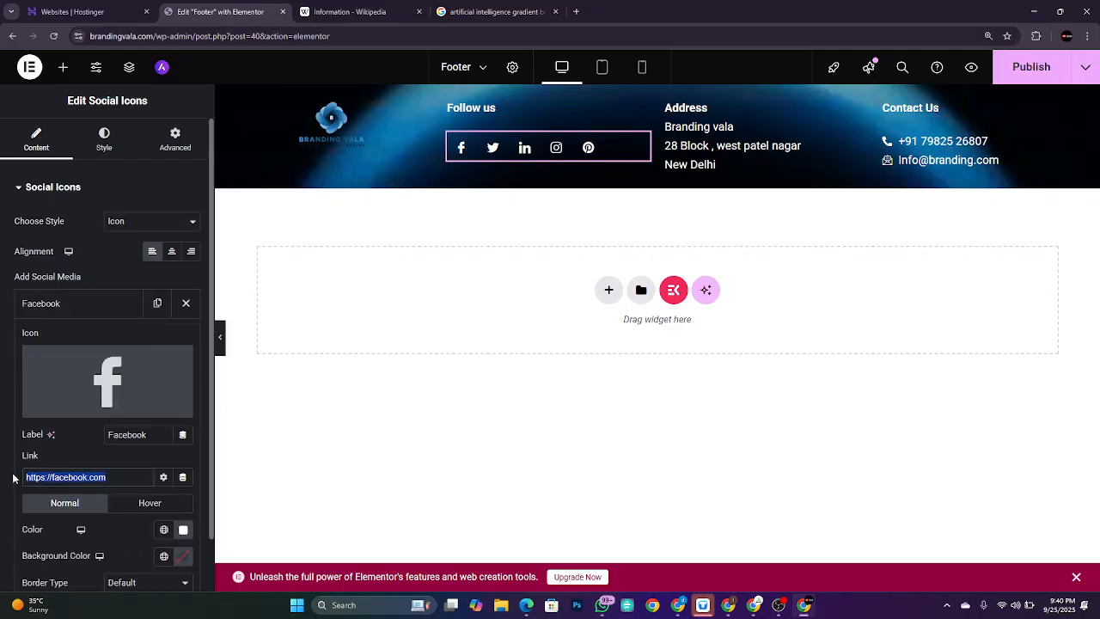
key("alt+Tab")
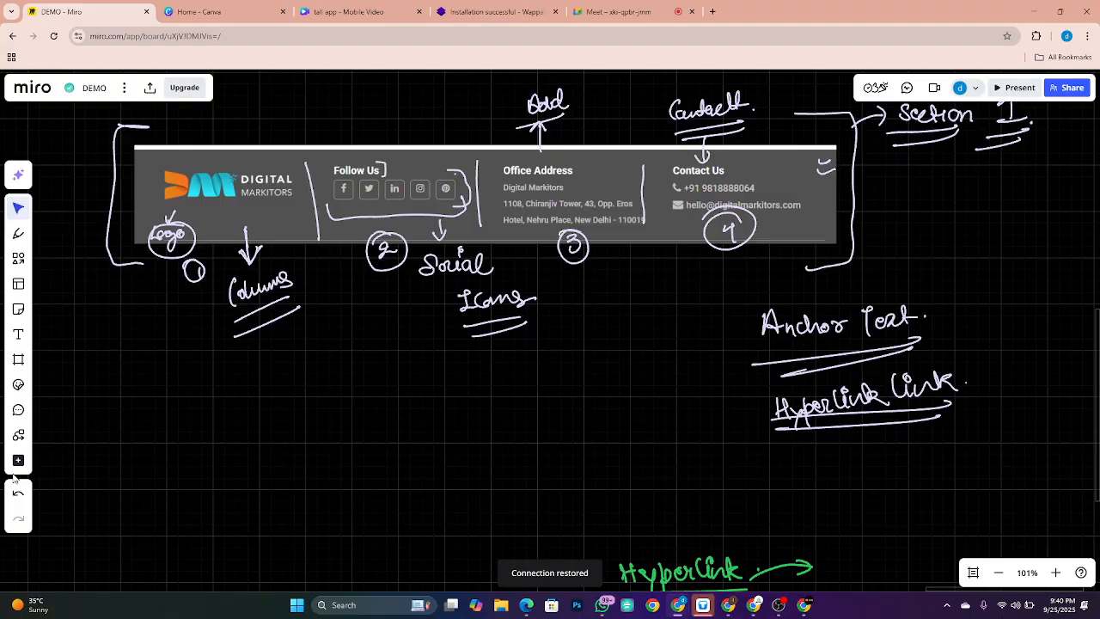
Step: Load facebook.com in a new browser tab
left_click(713, 11)
type("facebook.com")
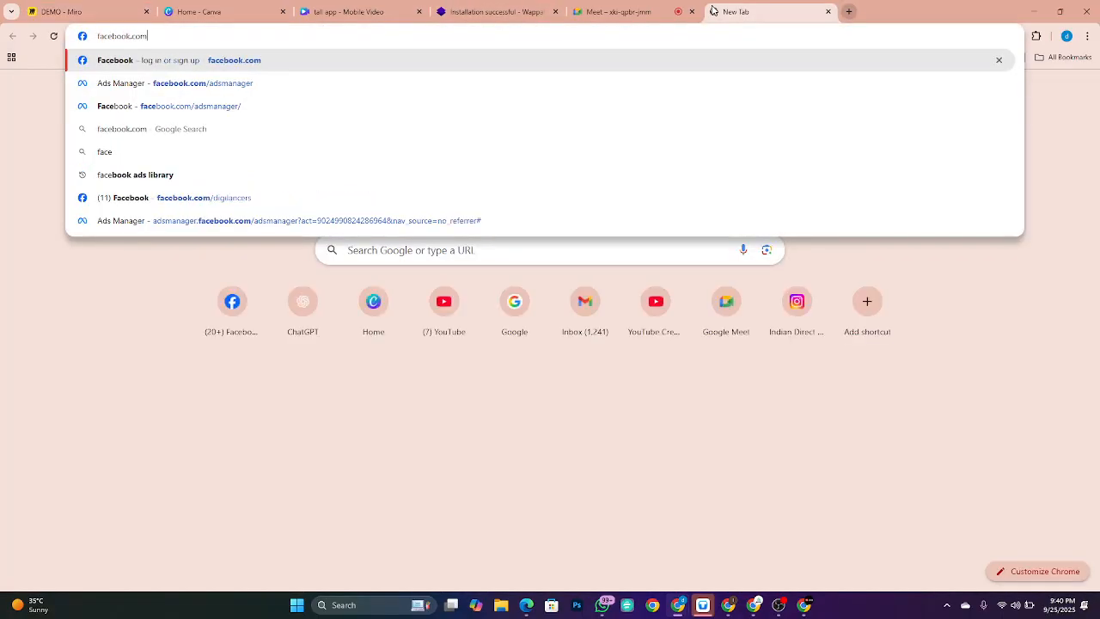
key("Return")
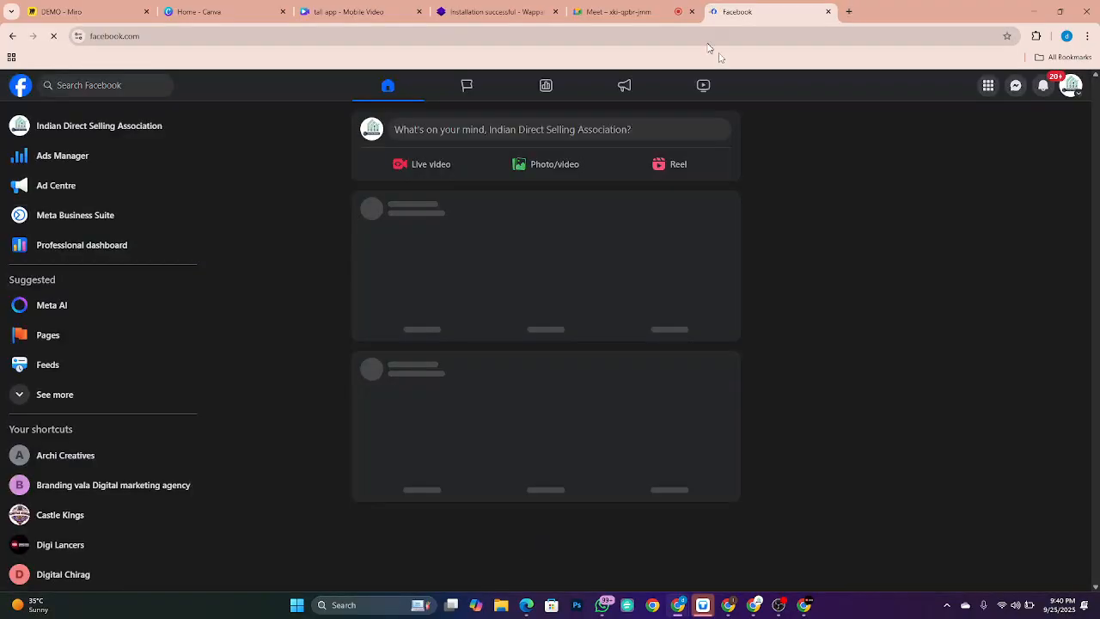
Step: Switch to the Digi Lancers profile, open its page and copy the page address
left_click(1070, 87)
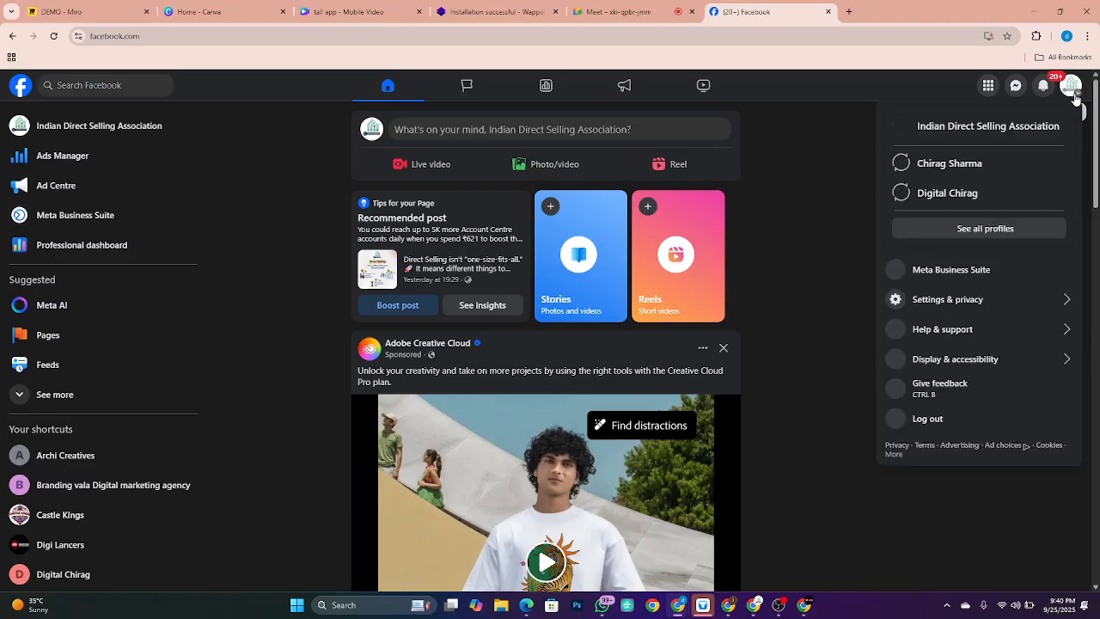
left_click(1071, 87)
left_click(1071, 86)
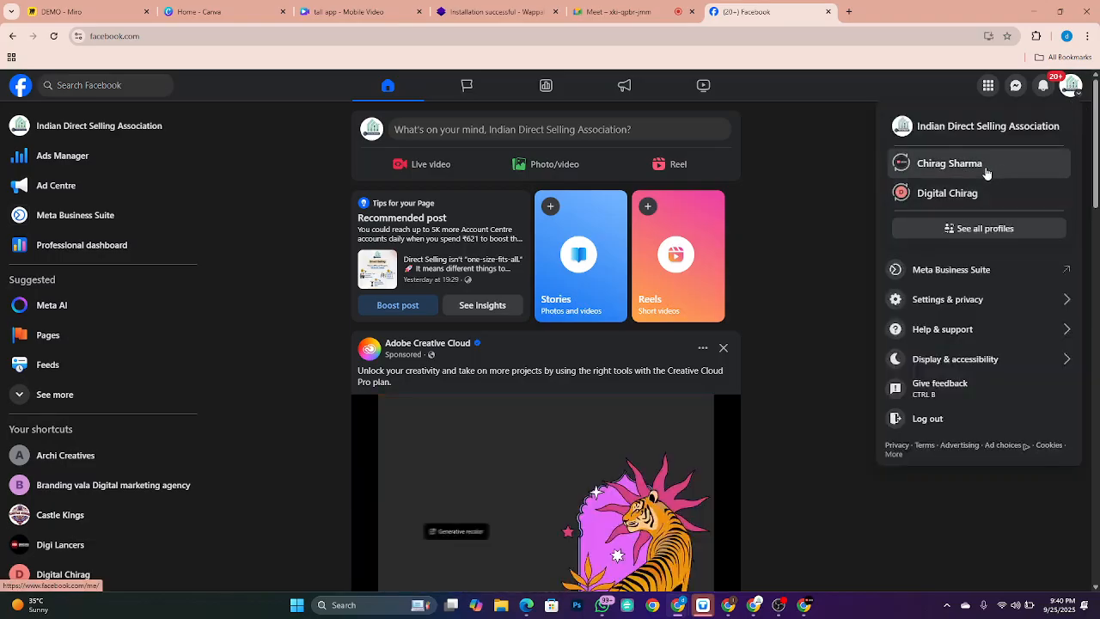
left_click(981, 229)
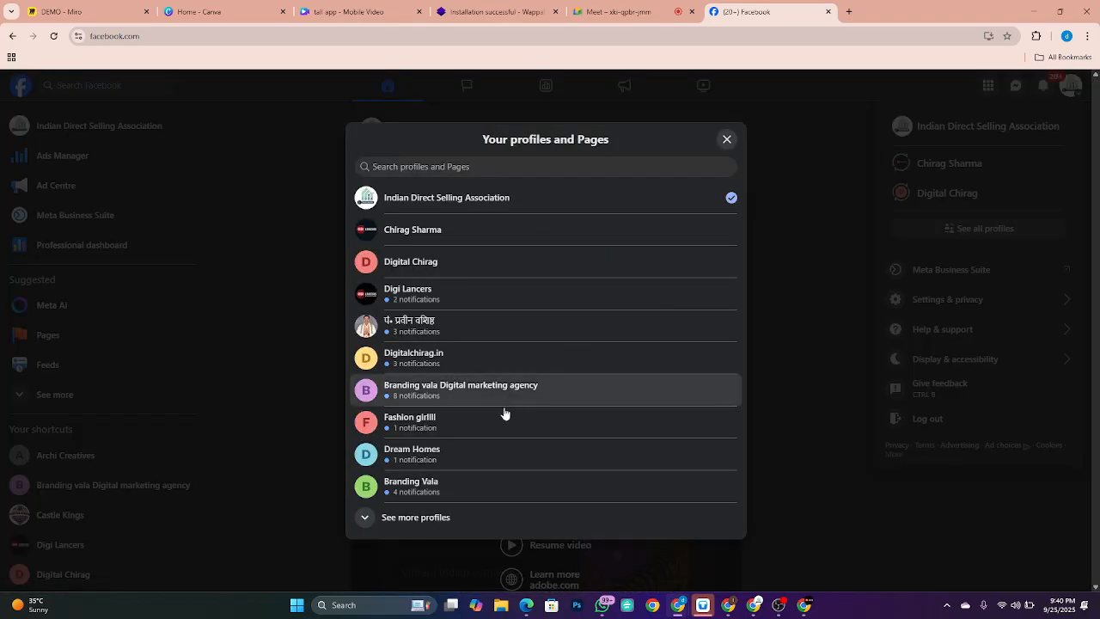
left_click(428, 305)
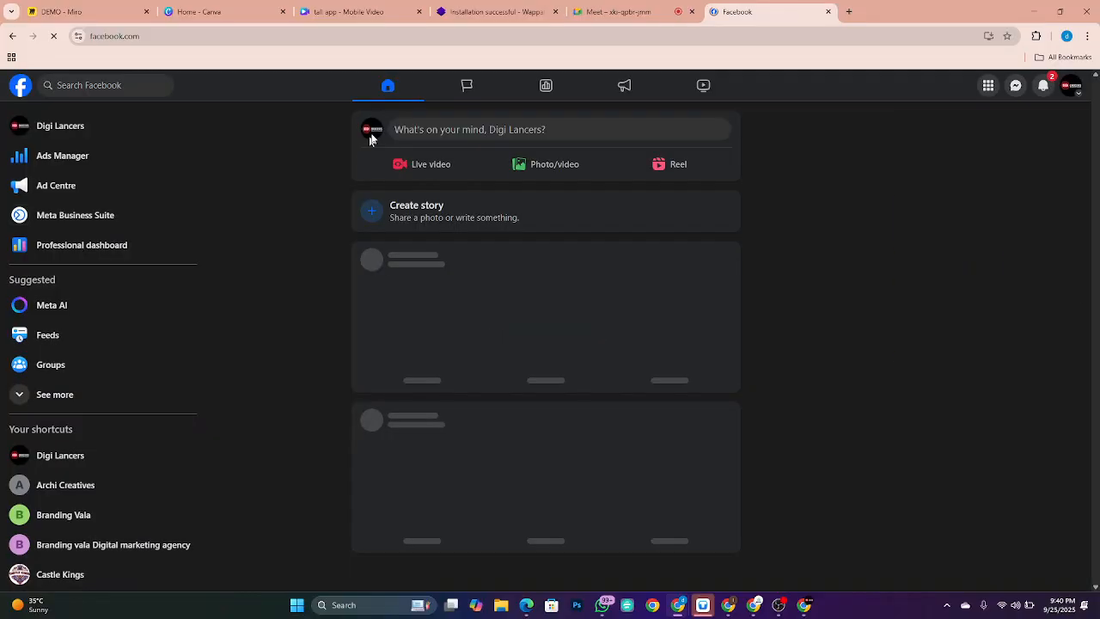
left_click(60, 127)
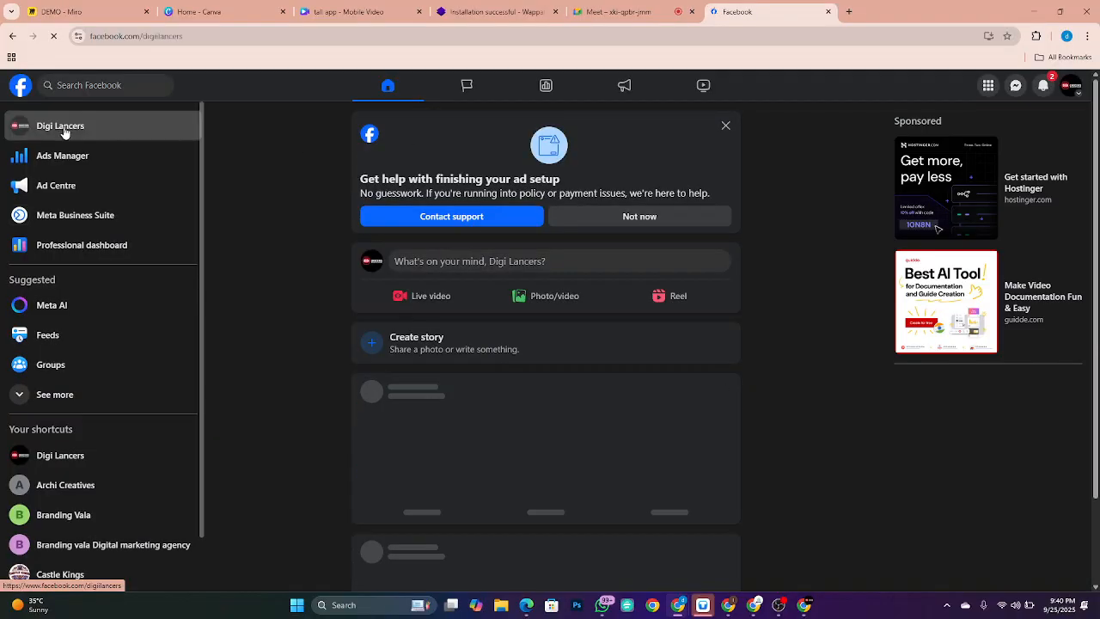
left_click(199, 35)
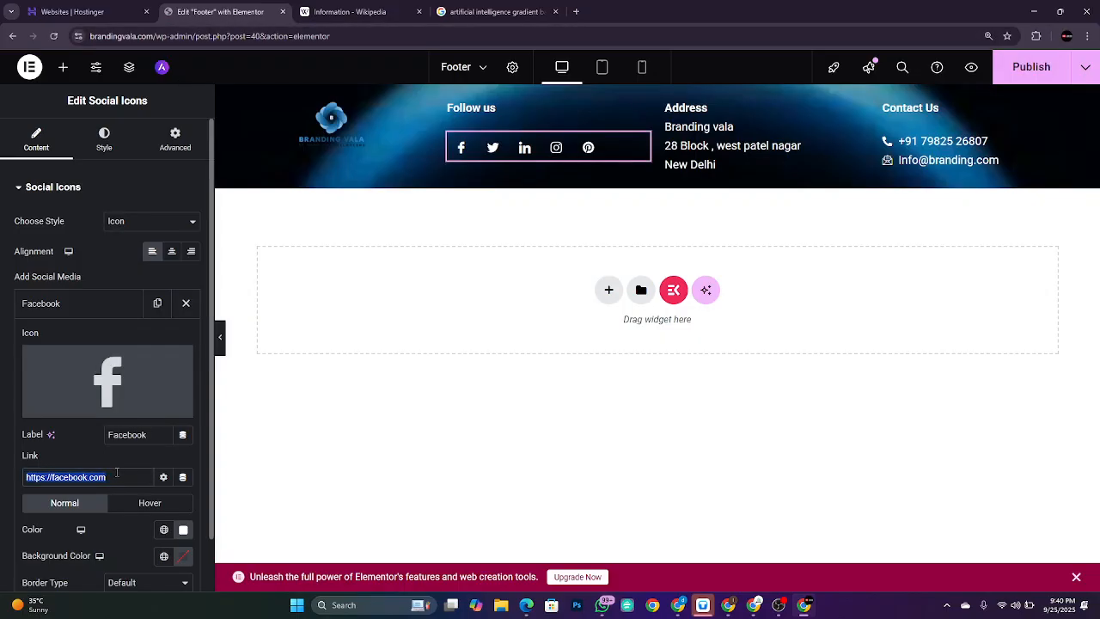
Step: Paste the Digi Lancers Facebook link, then rename the fourth social icon to Instagram
type("https://www.facebook.com/digilancers")
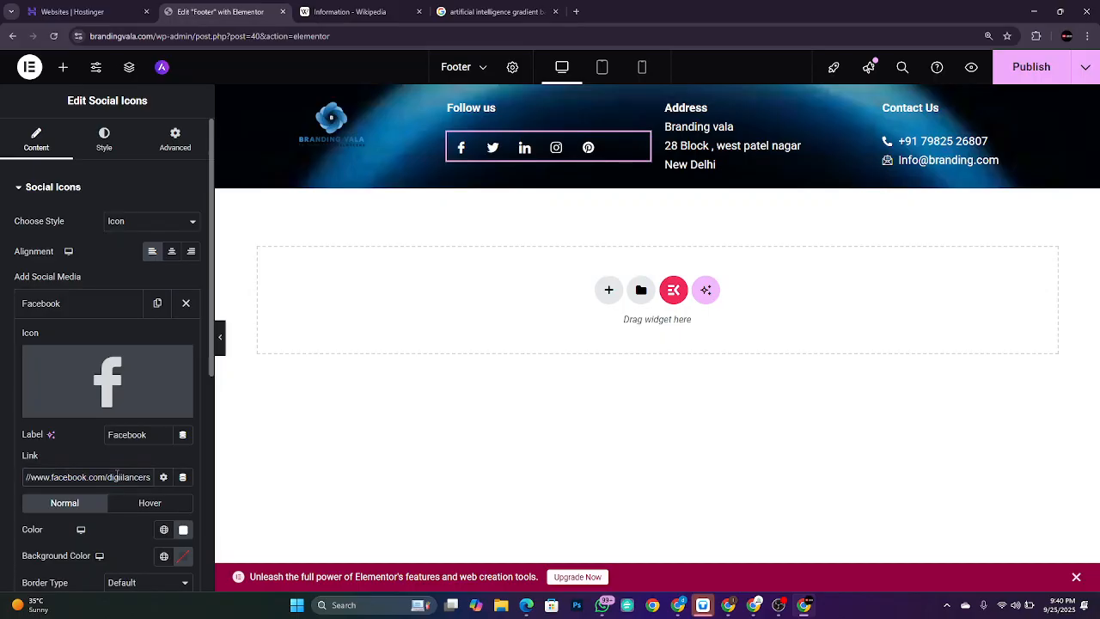
left_click(104, 309)
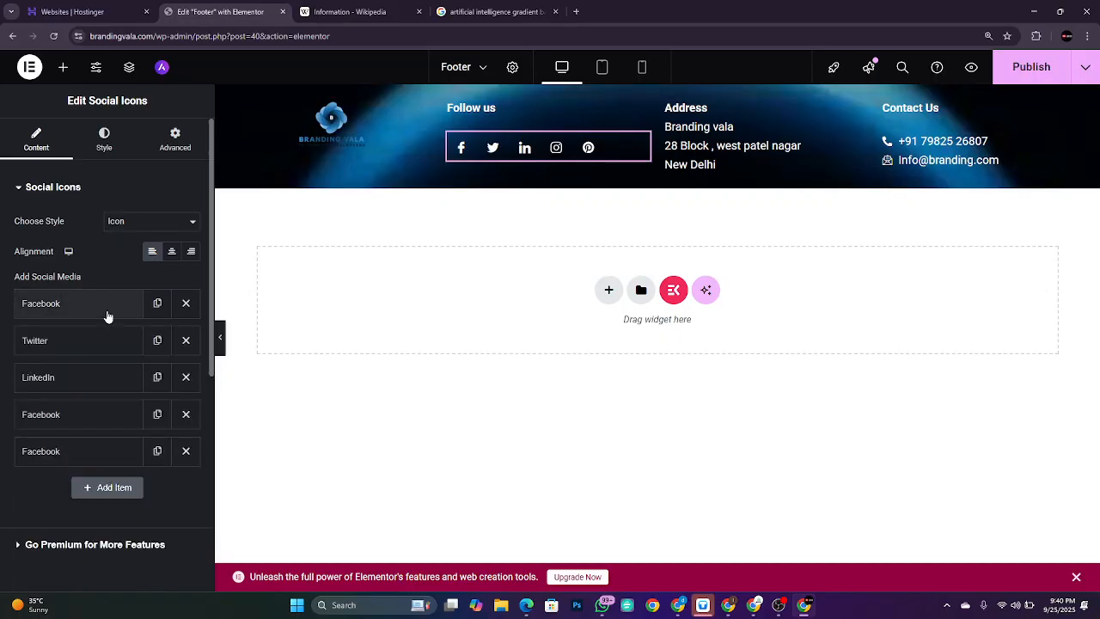
left_click(91, 416)
double_click(142, 546)
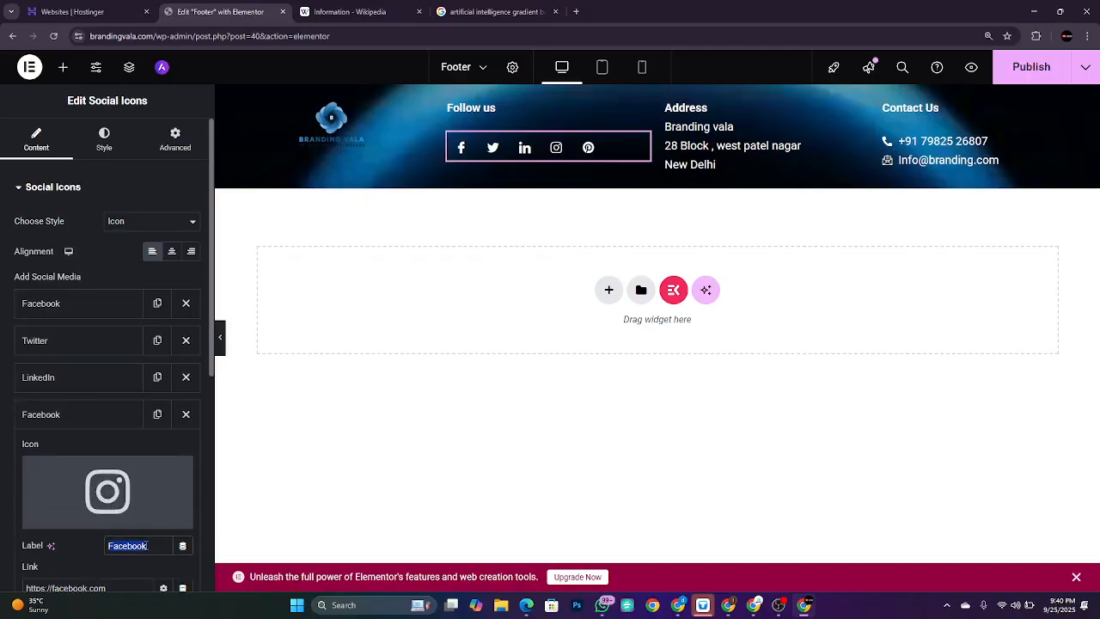
key("BackSpace")
type("Instagram")
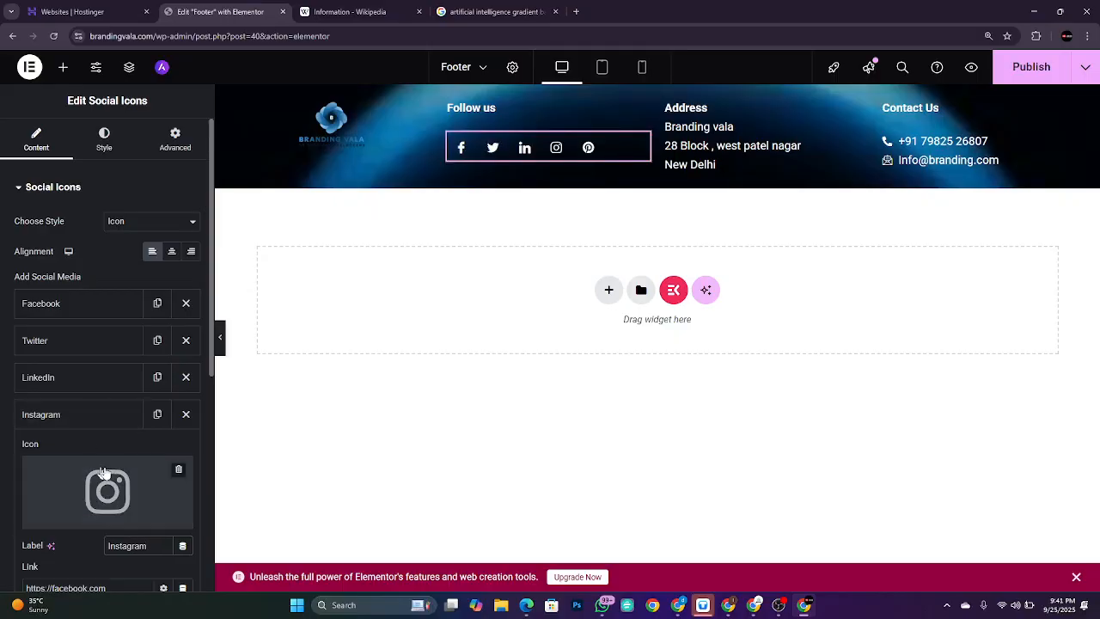
Step: Change the Instagram icon's link to instagram.com/digilancers.in
scroll(107, 468, "down", 2)
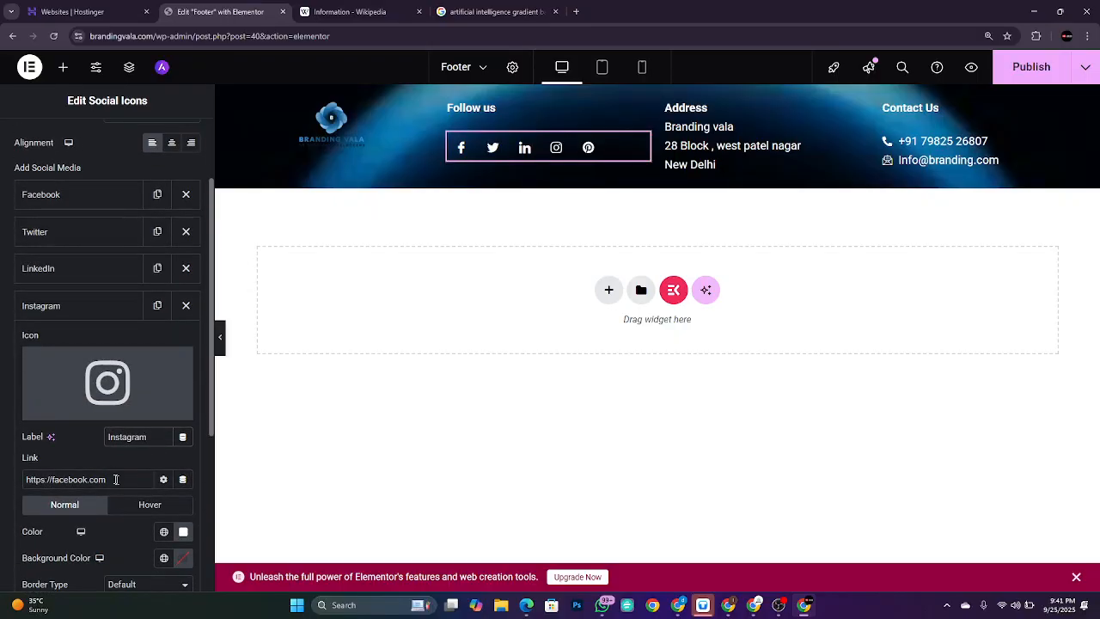
triple_click(110, 478)
left_click(110, 479)
key("ctrl+shift+Left")
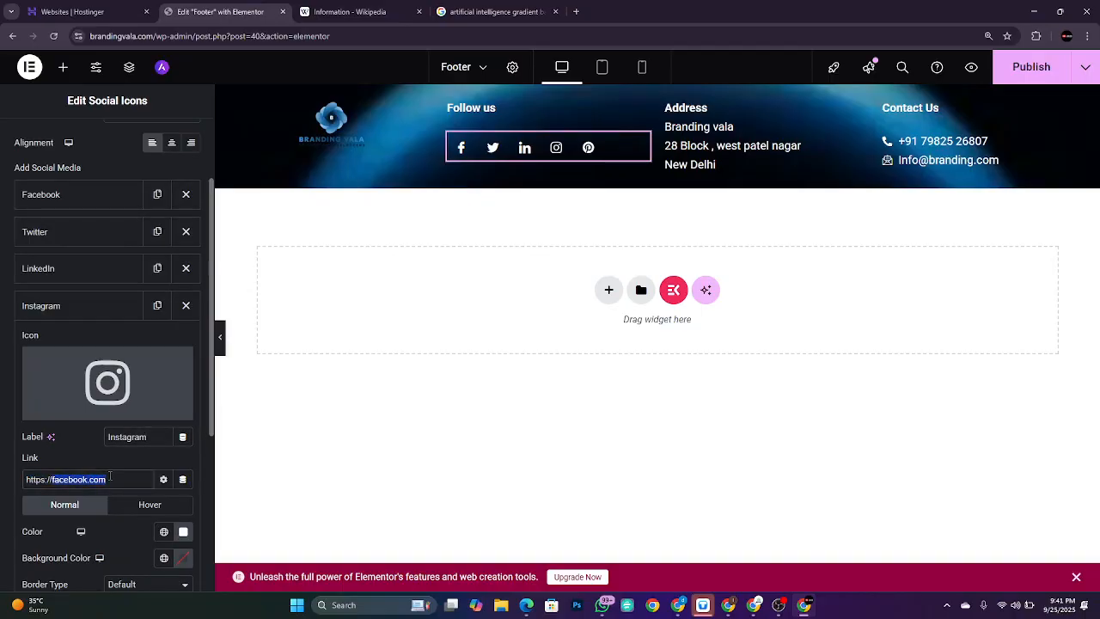
type("instagram.com/digilancer")
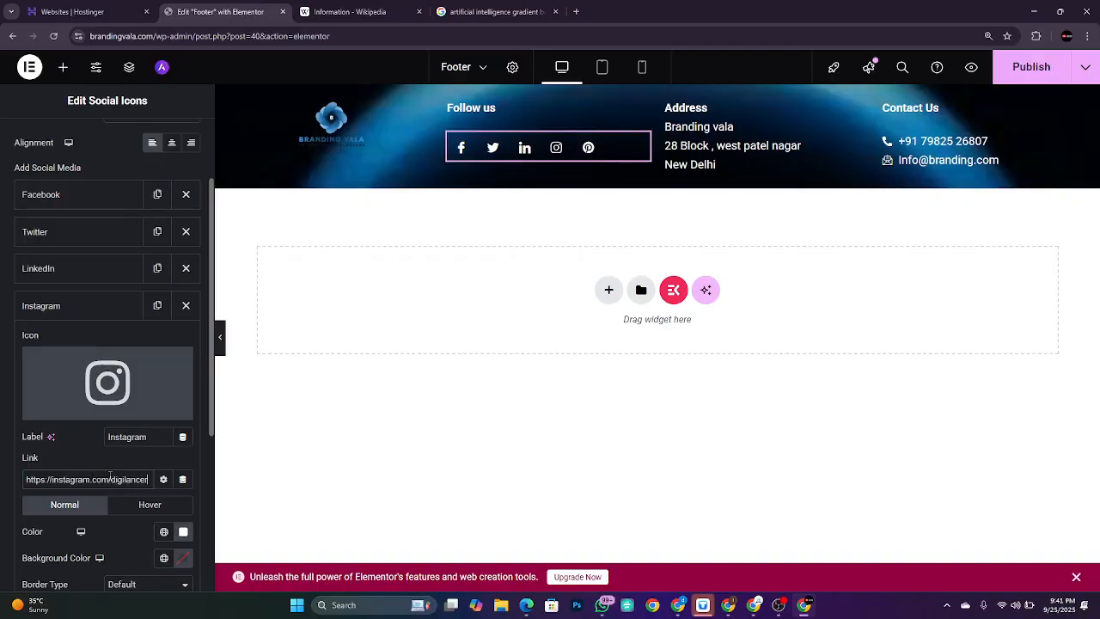
type("s")
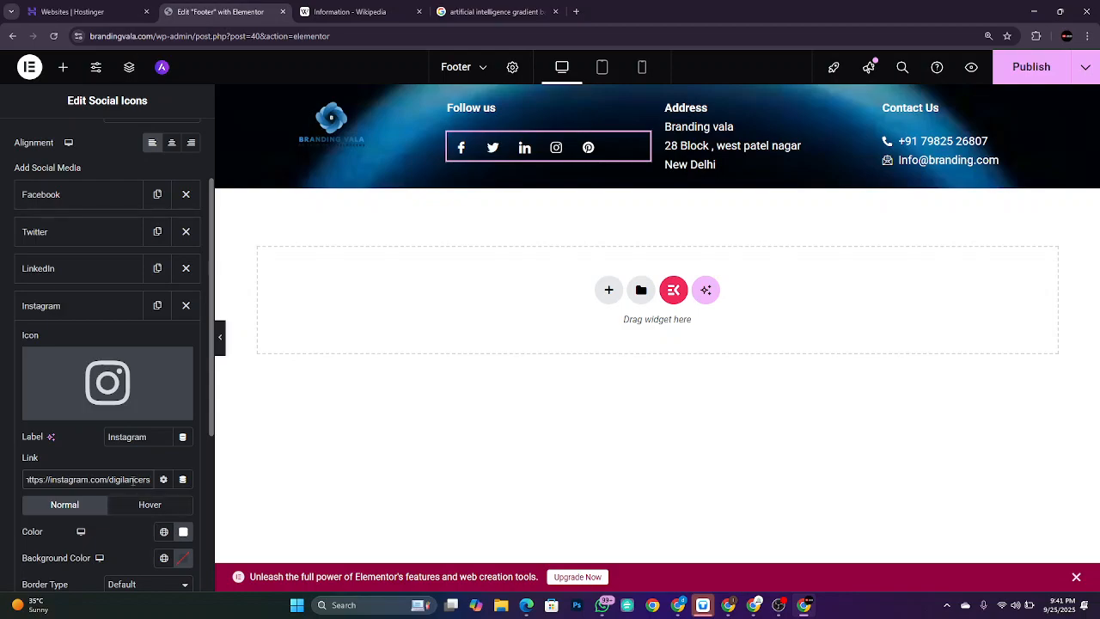
type(".in/")
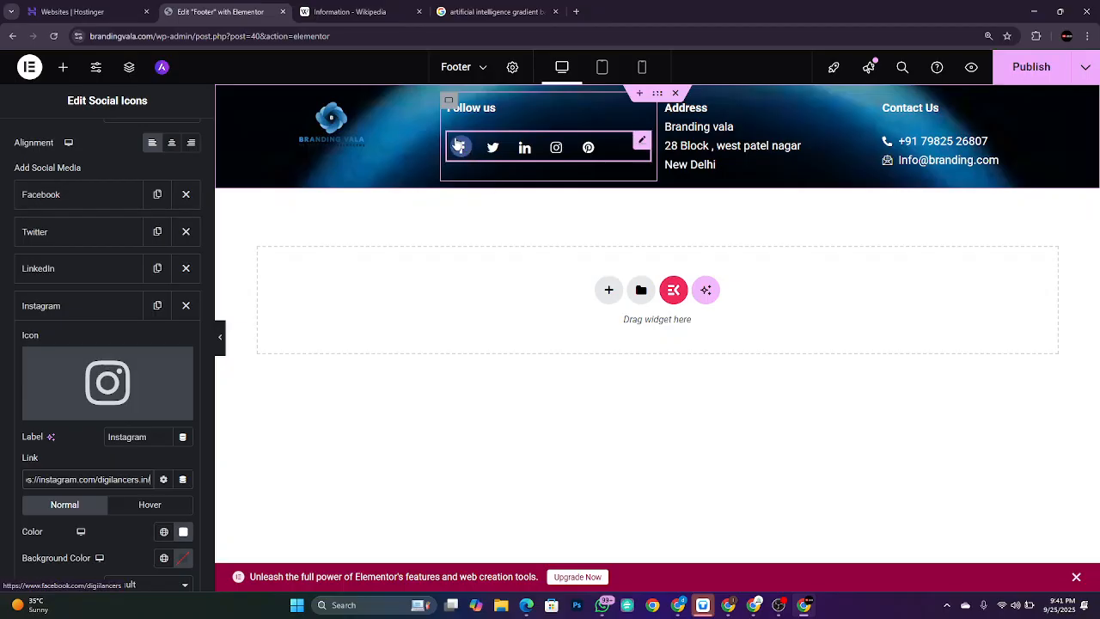
scroll(462, 155, "up", 4)
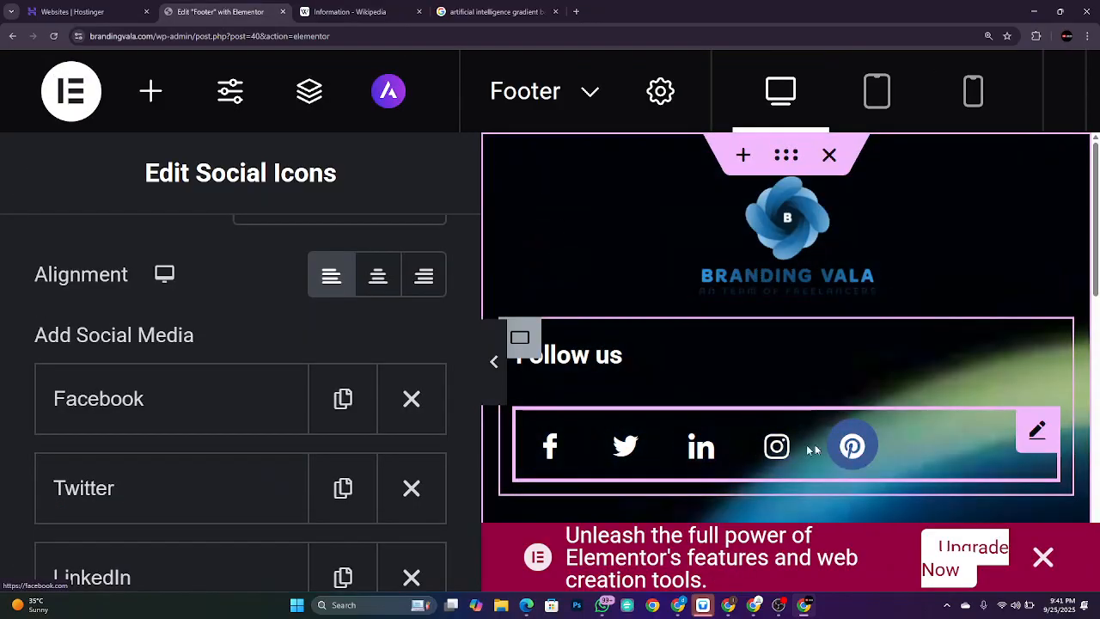
key("ctrl+minus")
key("ctrl+minus")
key("ctrl+minus")
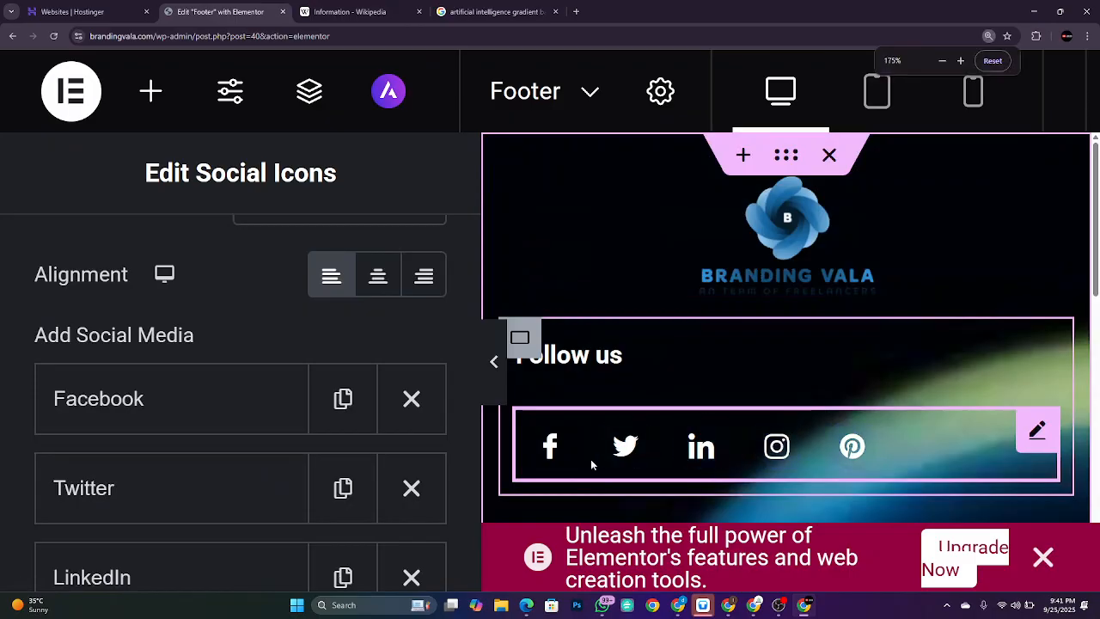
key("ctrl+minus")
left_click(988, 63)
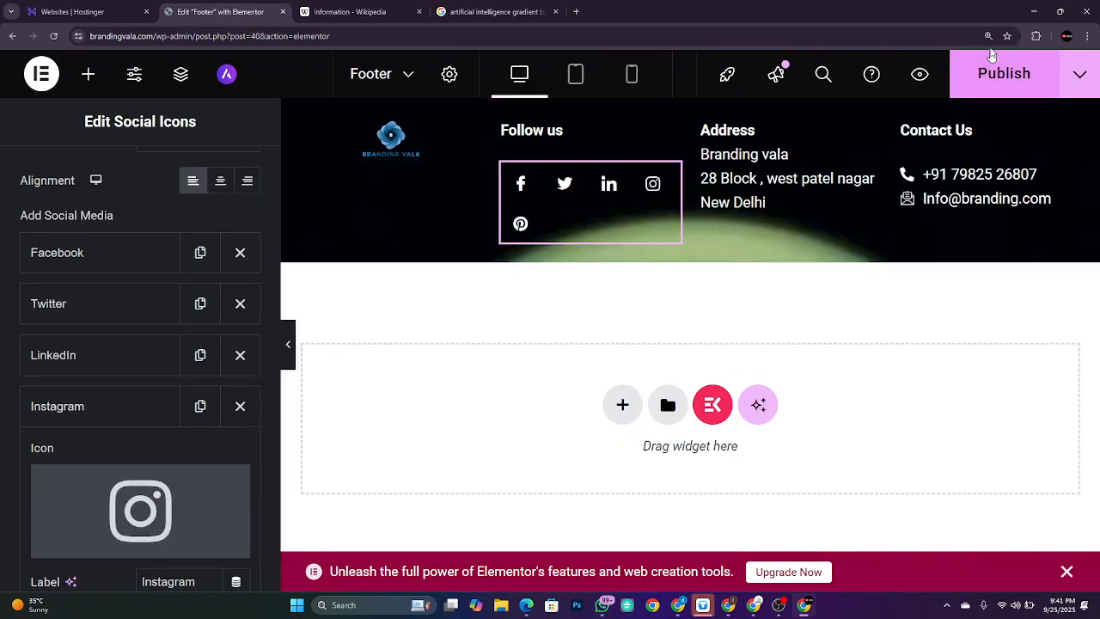
left_click(989, 36)
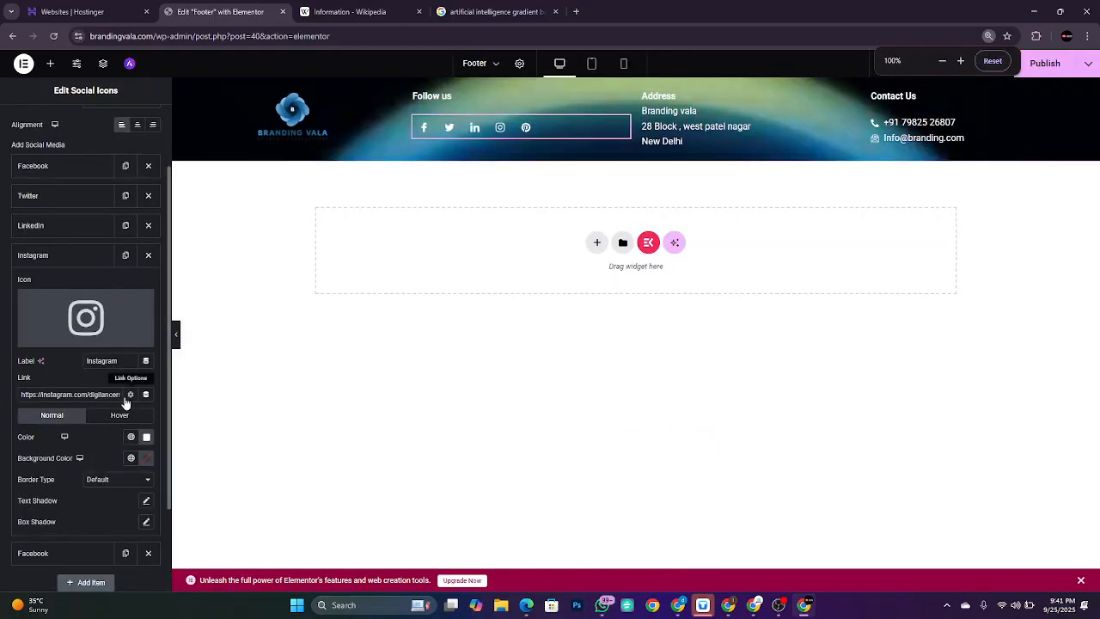
key("ctrl+plus")
key("ctrl+plus")
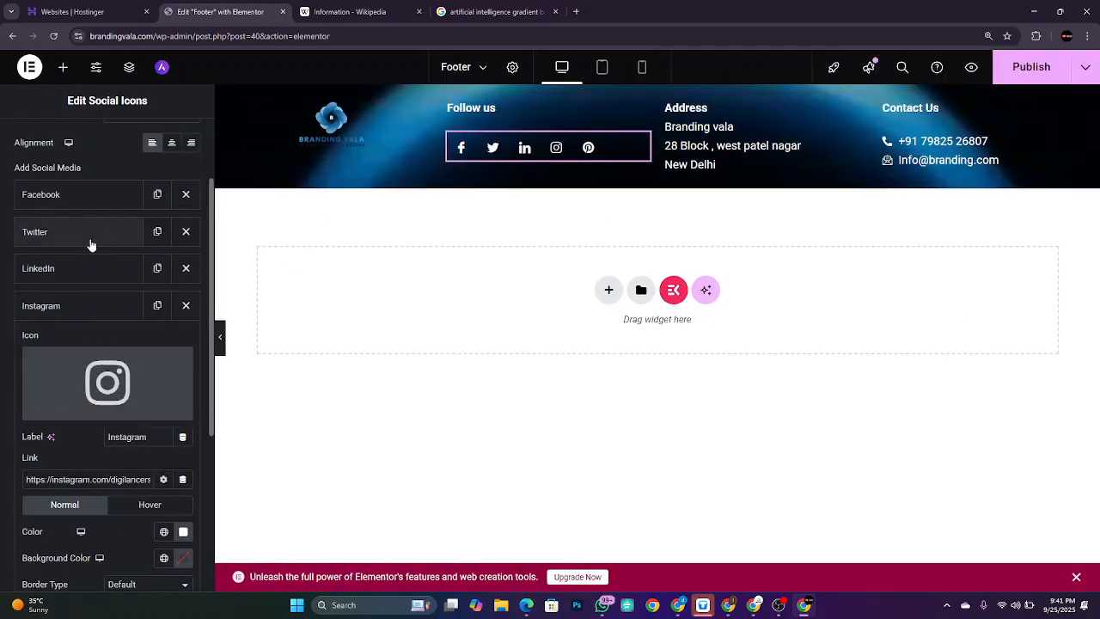
Step: Clear the Facebook icon's normal background colour
left_click(83, 199)
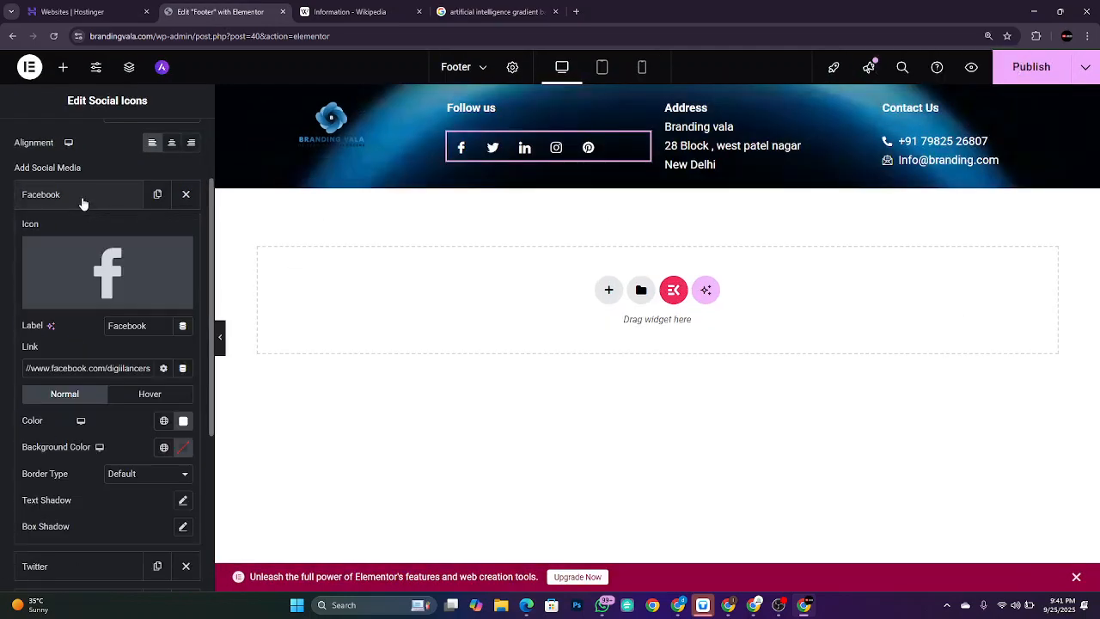
left_click(184, 449)
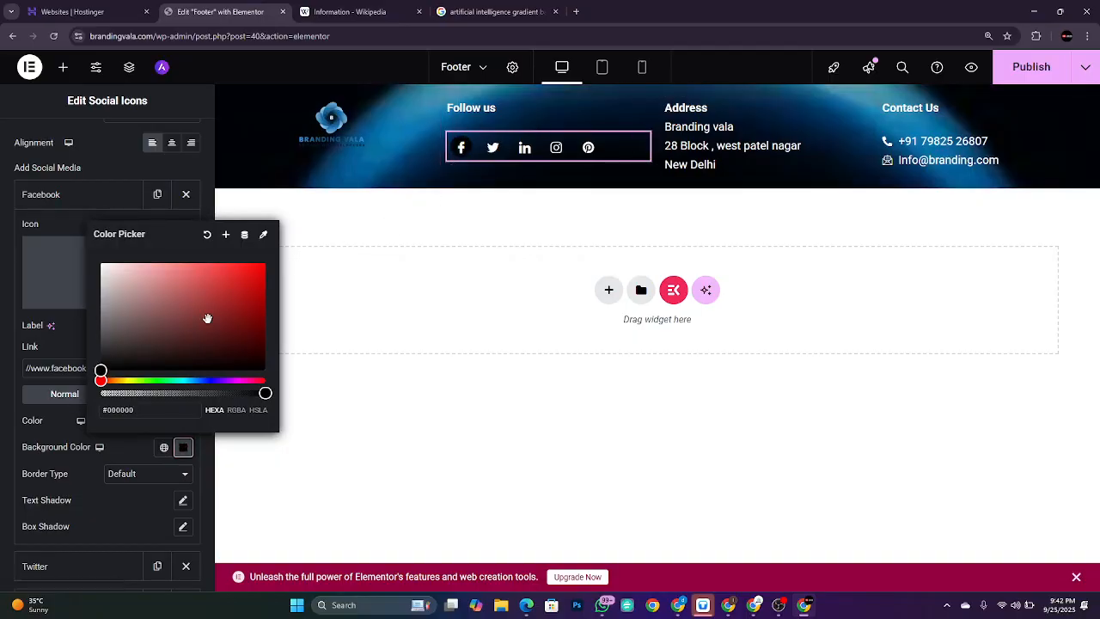
left_click(206, 234)
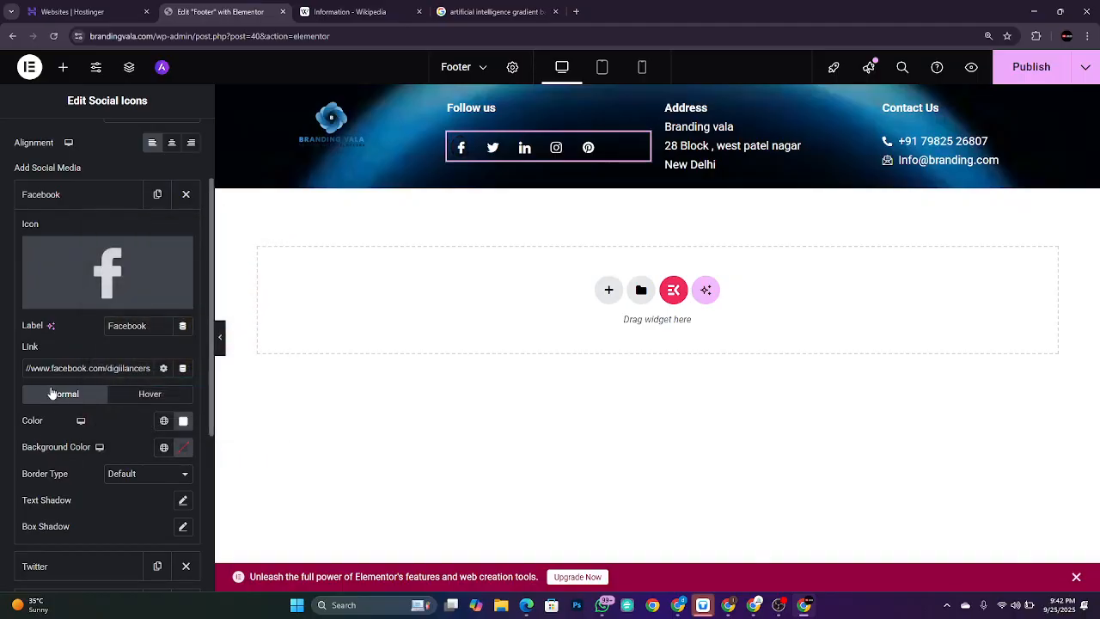
Step: Set the Facebook icon's hover colour to a red shade
left_click(150, 394)
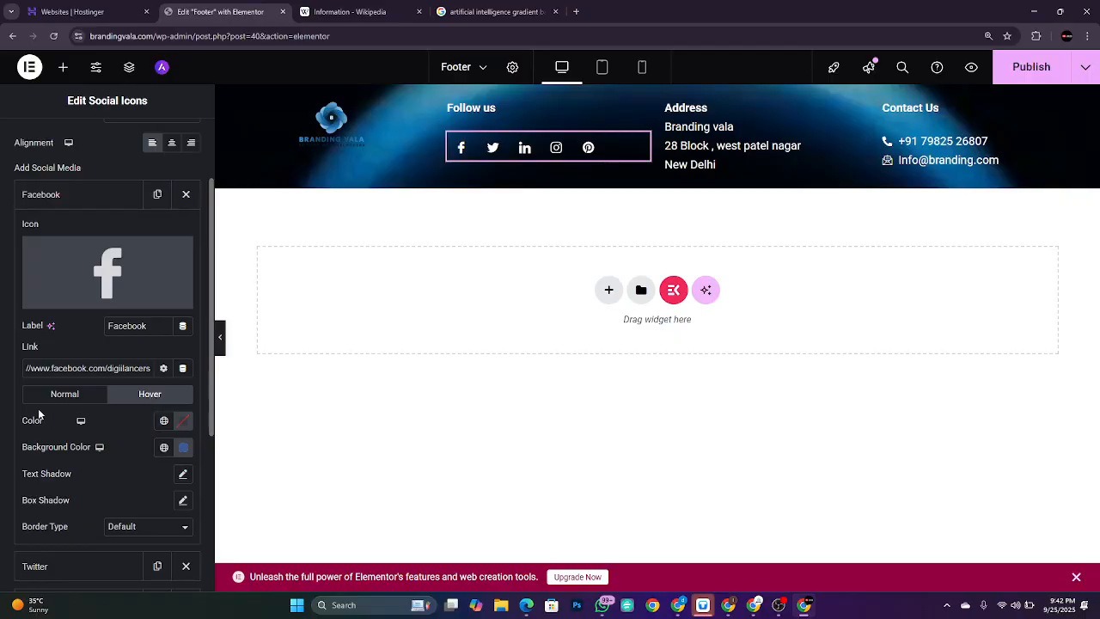
left_click(182, 421)
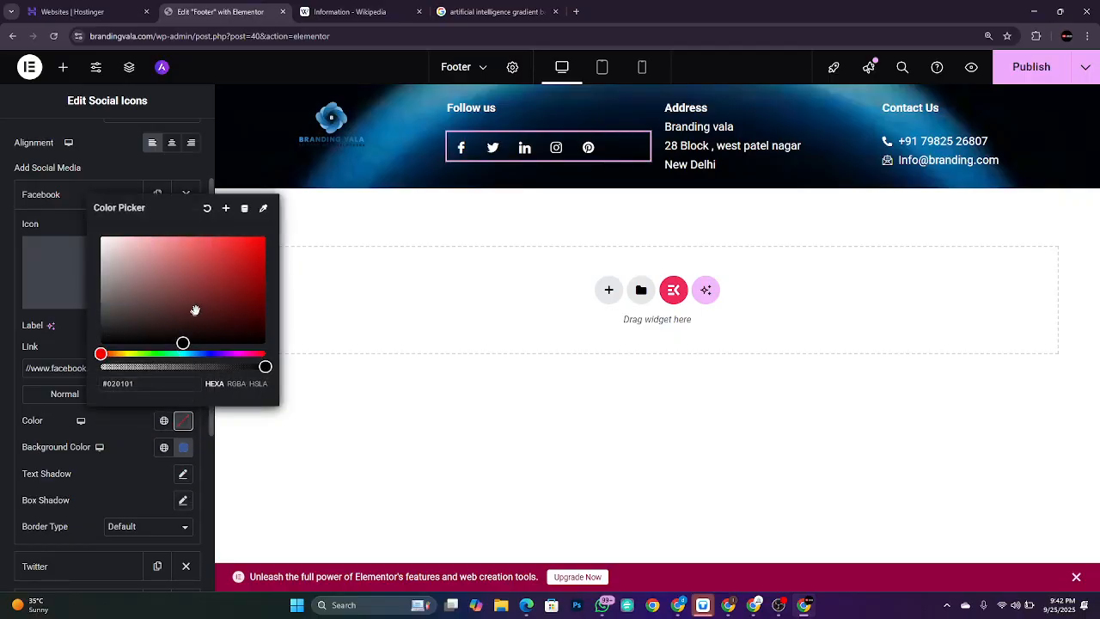
left_click_drag(194, 312, 277, 241)
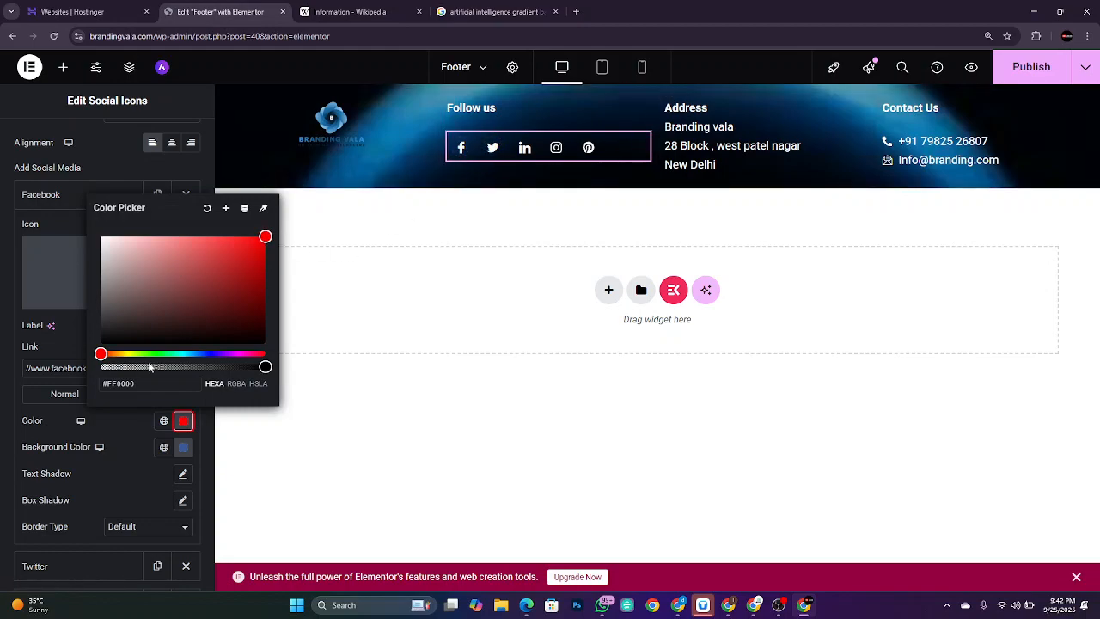
left_click(108, 429)
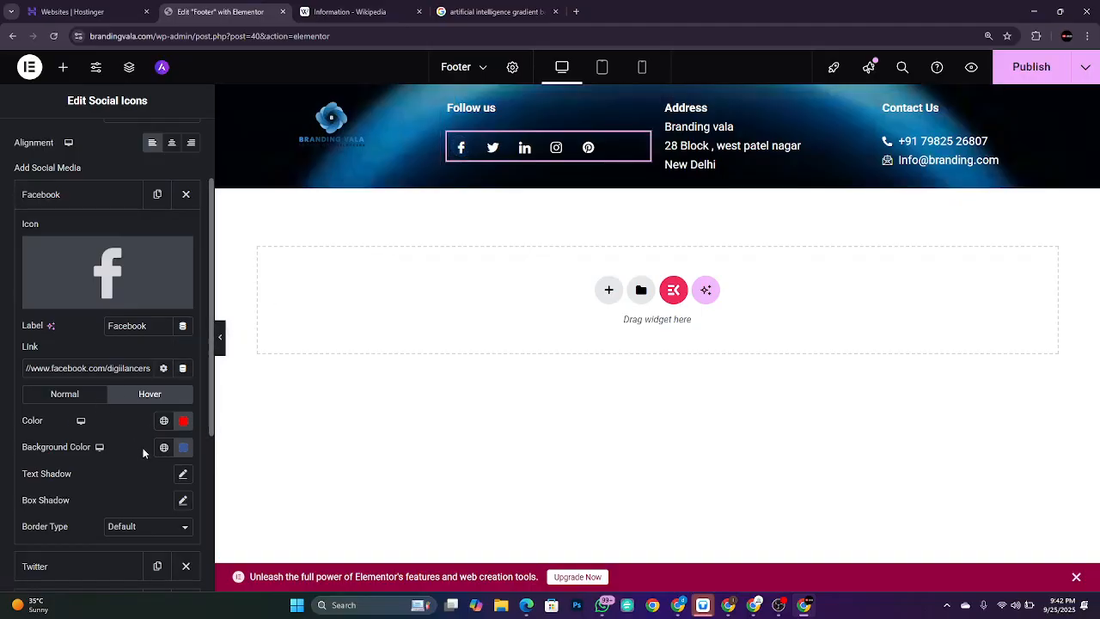
scroll(143, 452, "down", 1)
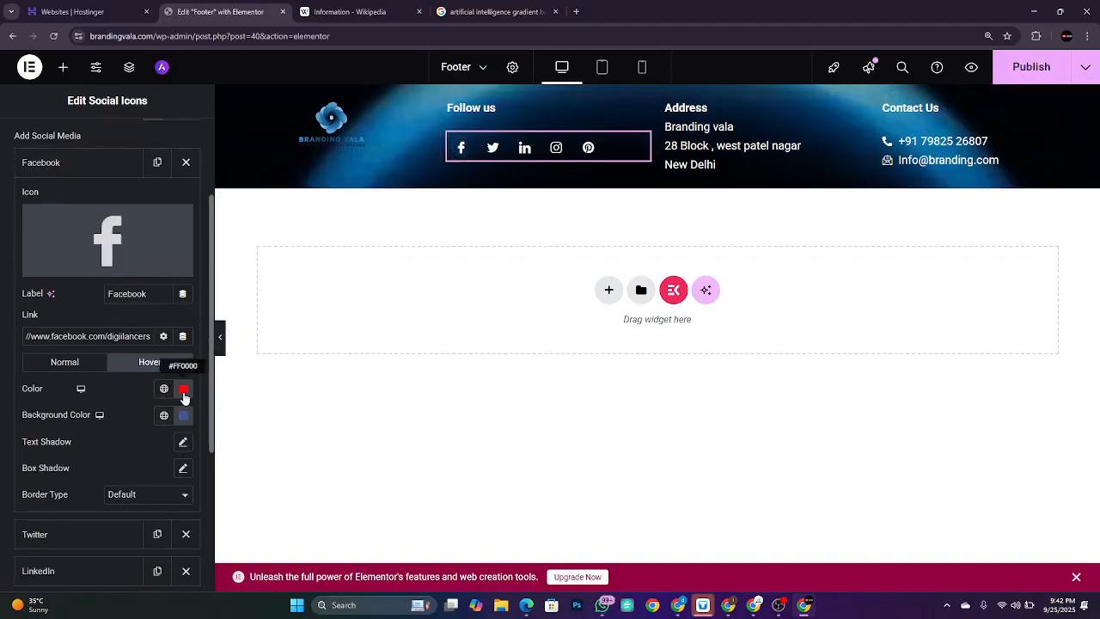
left_click(184, 391)
left_click(235, 254)
left_click_drag(242, 282, 234, 196)
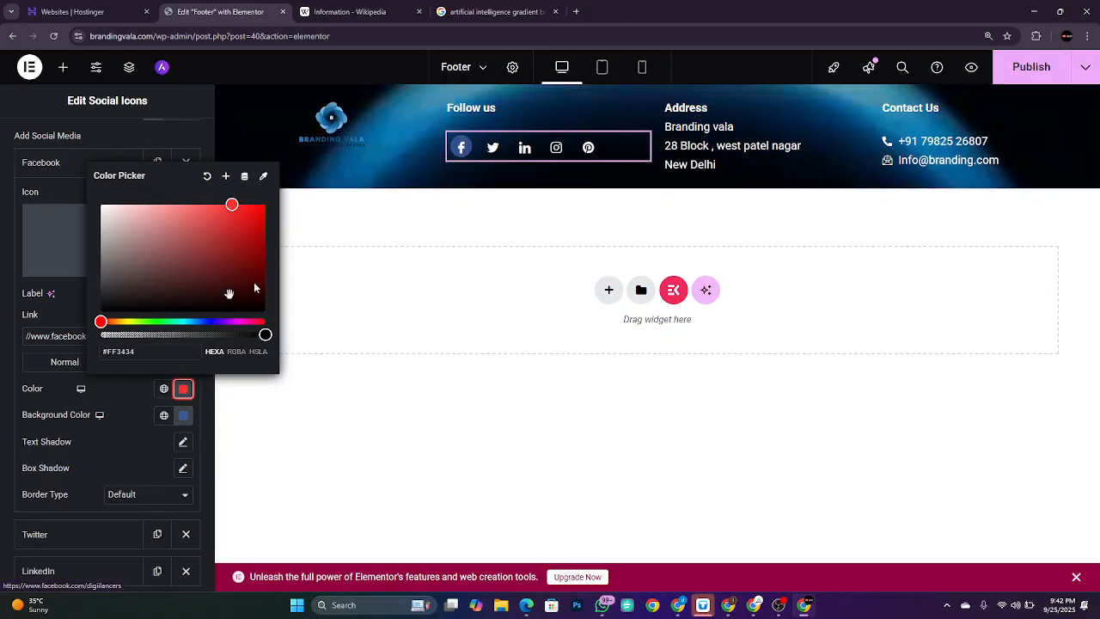
left_click(128, 370)
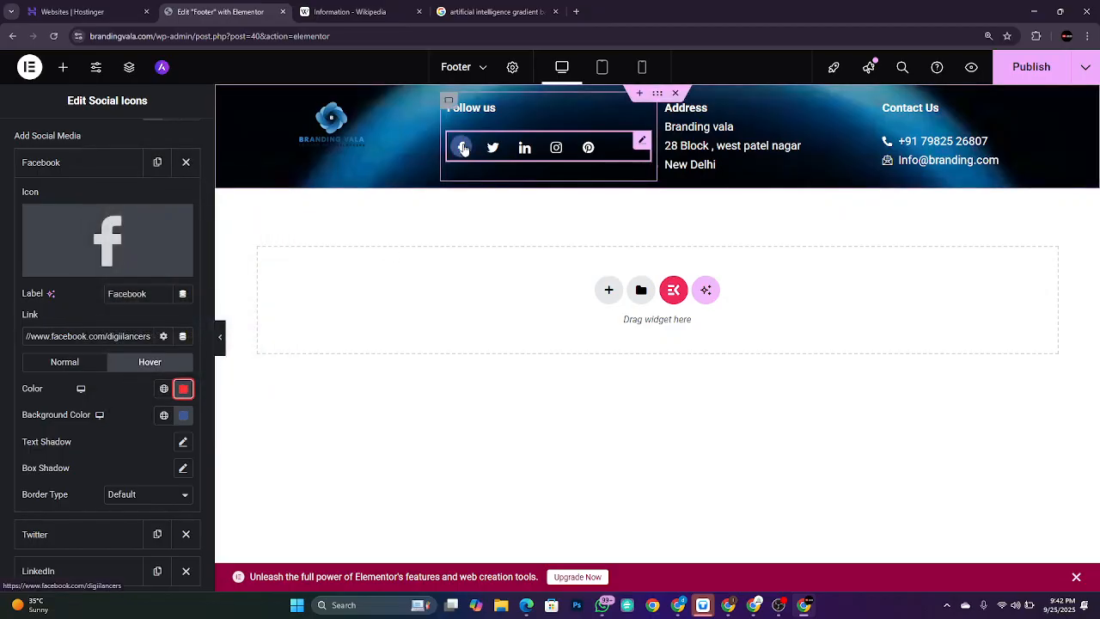
Step: Give the Facebook icon a black hover background
left_click(183, 415)
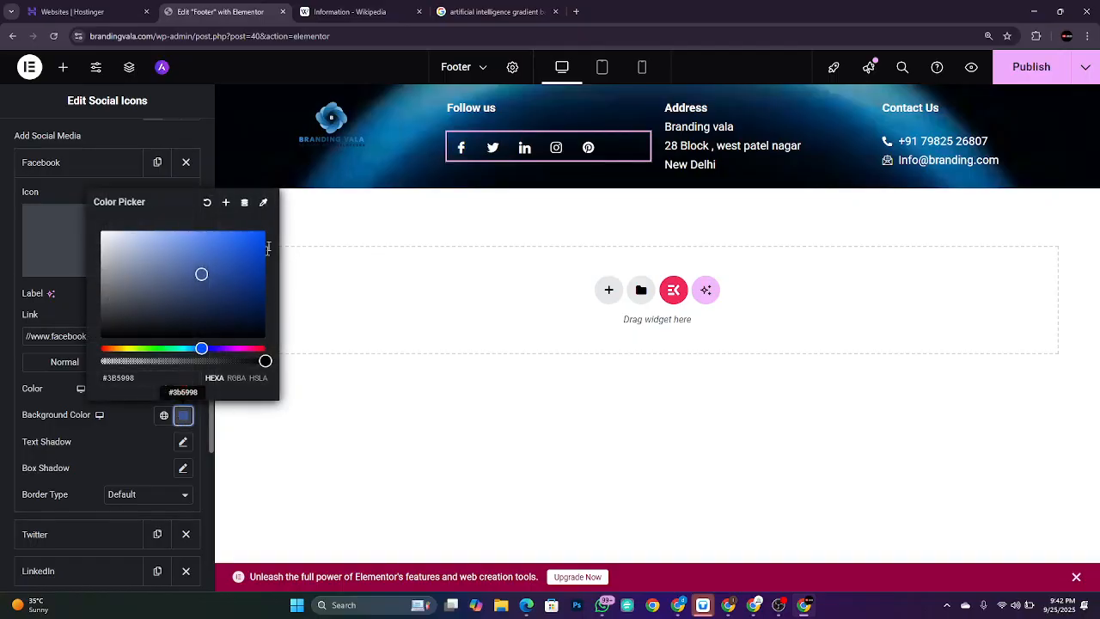
mouse_move(232, 262)
left_mouse_down()
mouse_move(198, 319)
mouse_move(142, 371)
left_mouse_up()
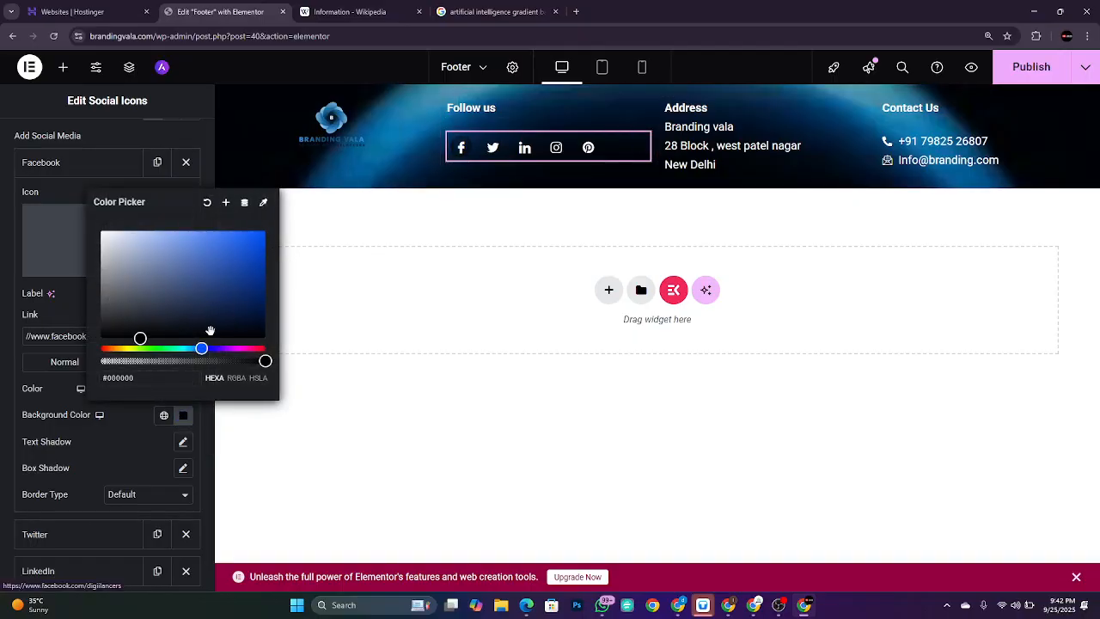
left_click(135, 423)
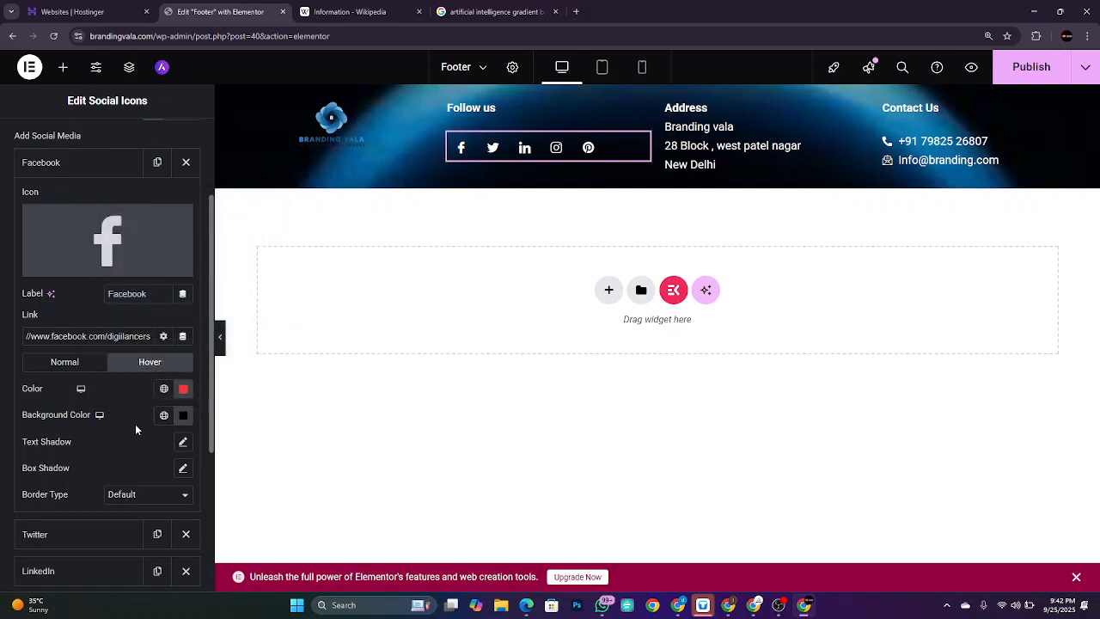
left_click(86, 365)
Step: Redo the Facebook hover icon colour as a fully opaque strong red
key("ctrl+minus")
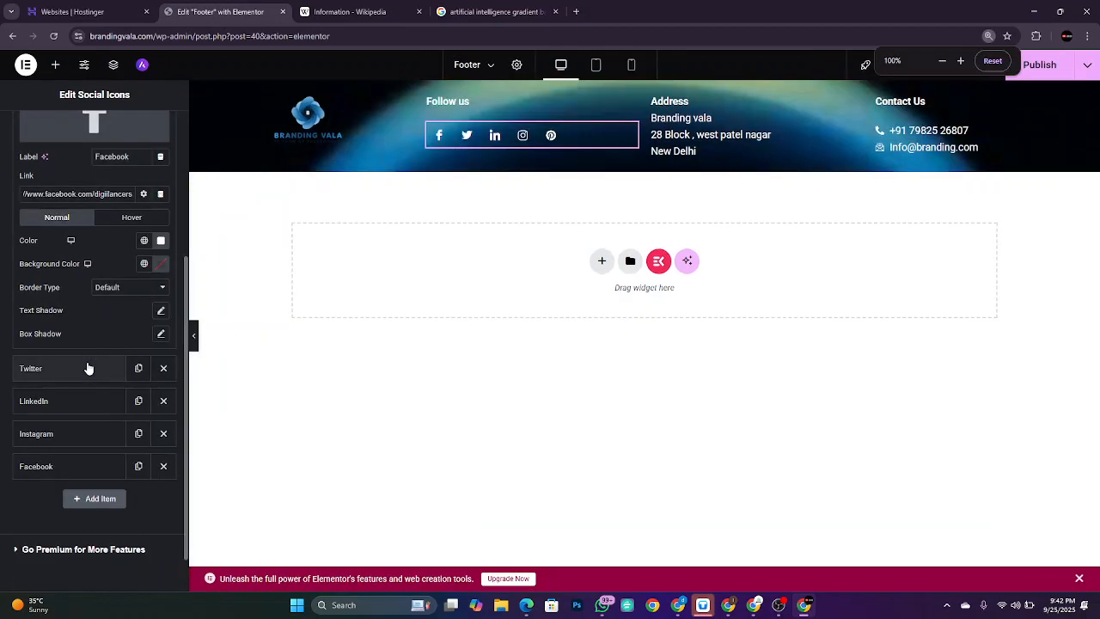
key("ctrl+plus")
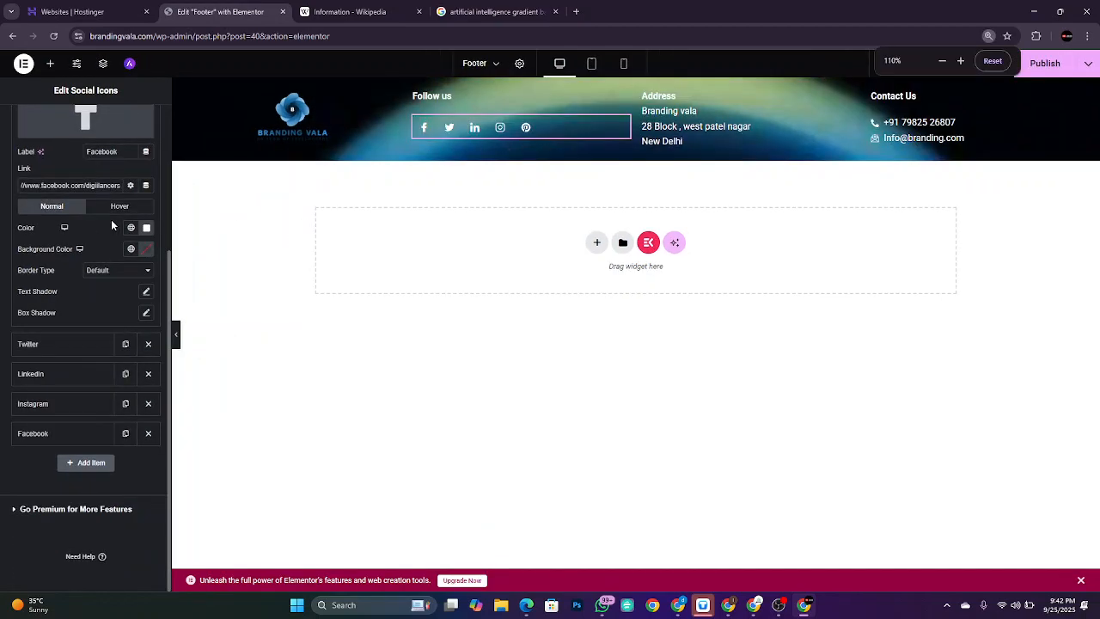
left_click(126, 223)
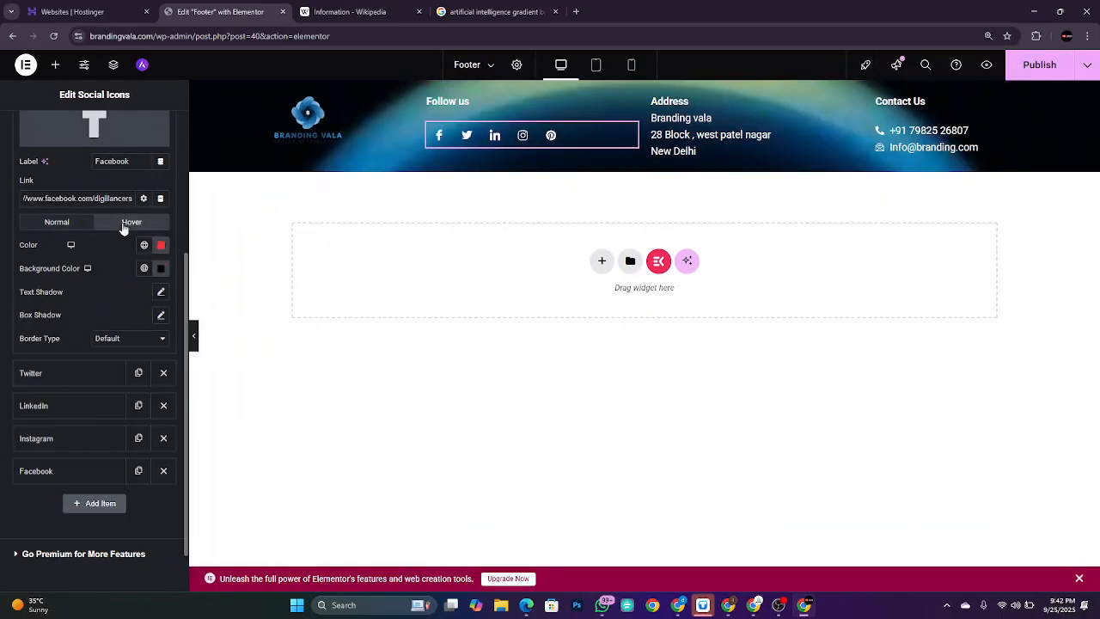
left_click(161, 246)
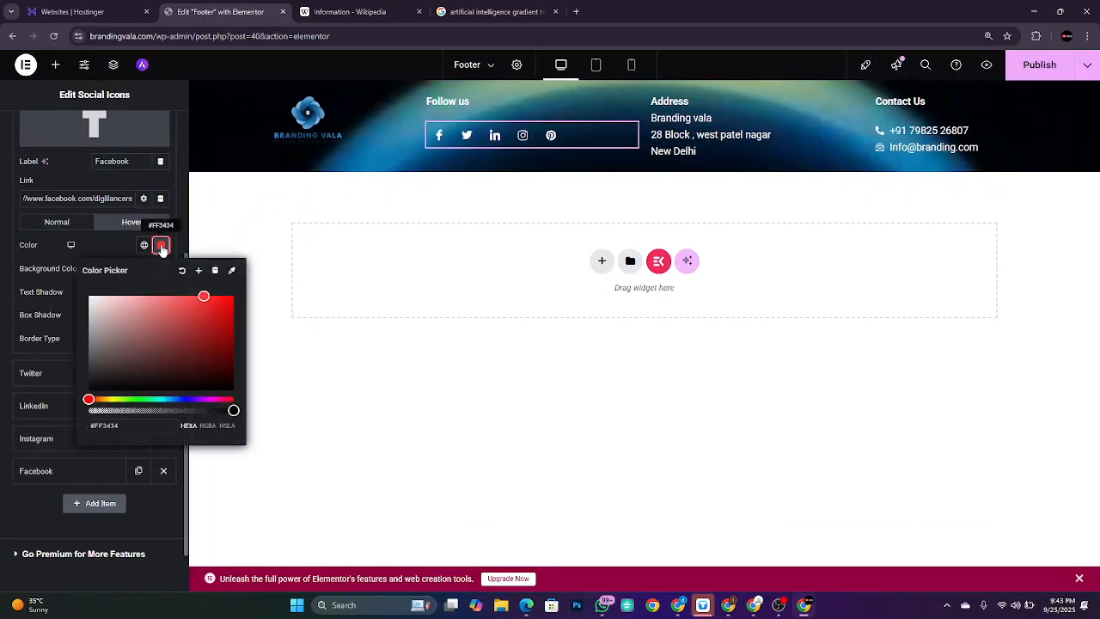
left_click(182, 272)
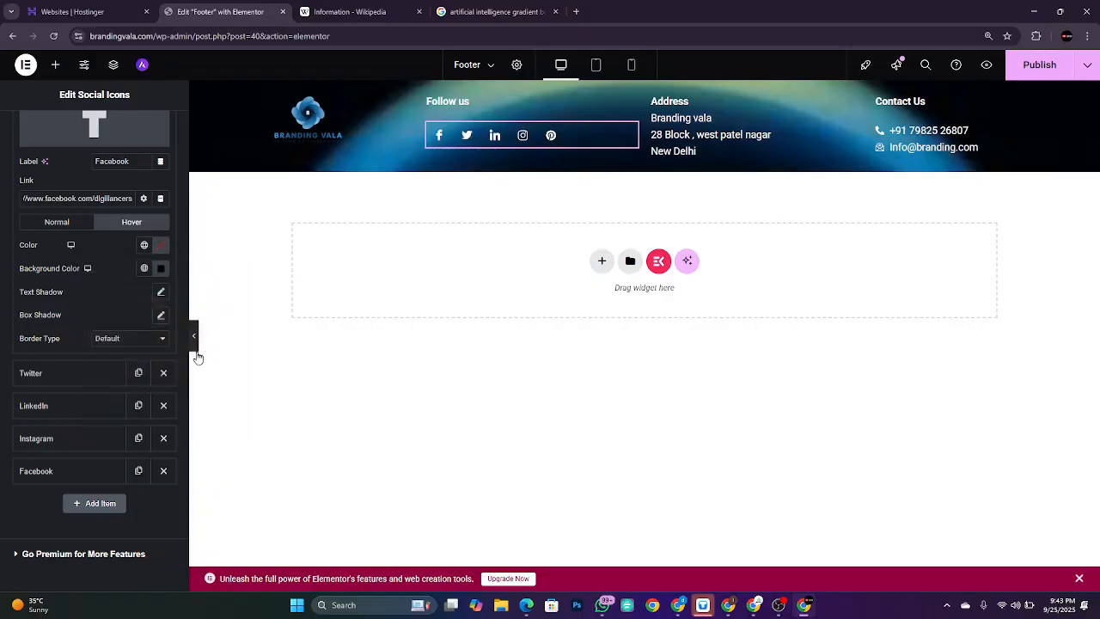
left_click(162, 246)
left_click_drag(165, 344, 110, 391)
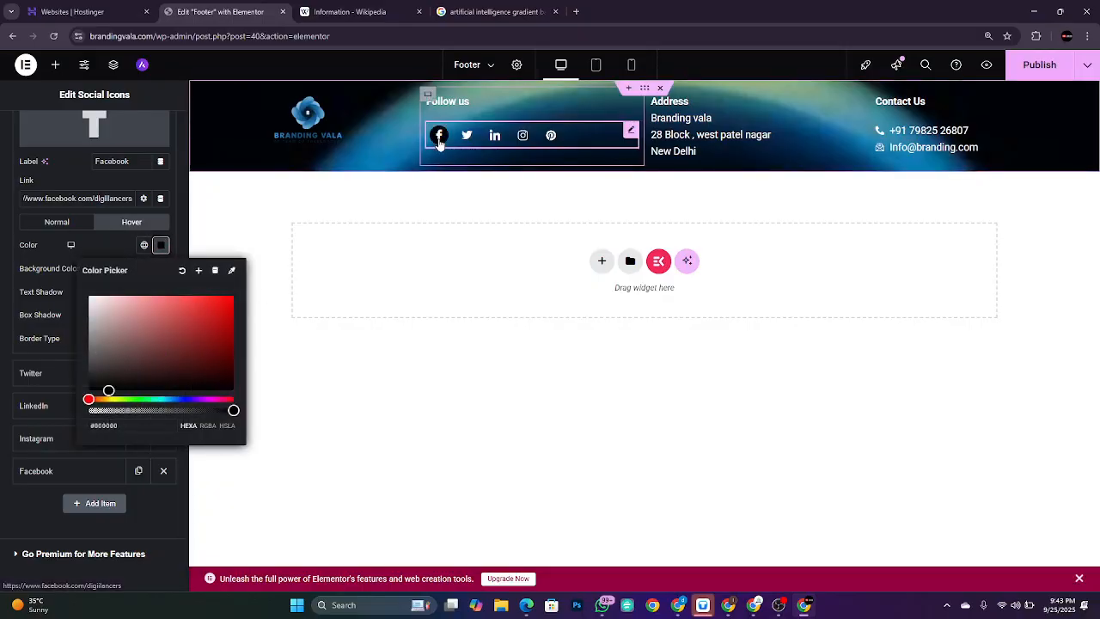
left_click_drag(203, 374, 231, 302)
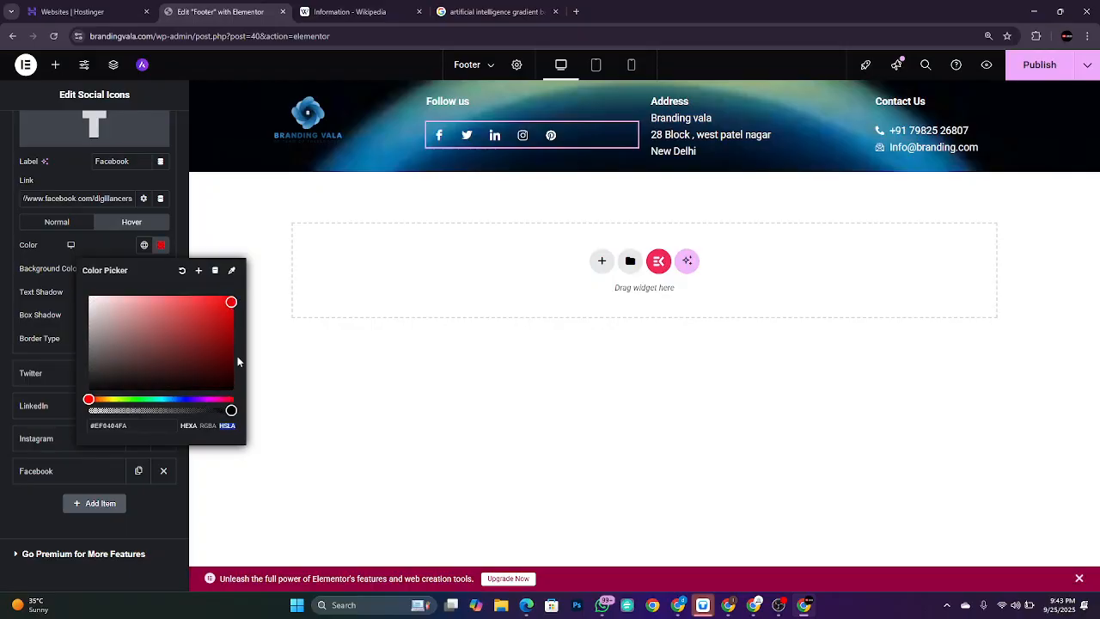
left_click_drag(230, 410, 252, 412)
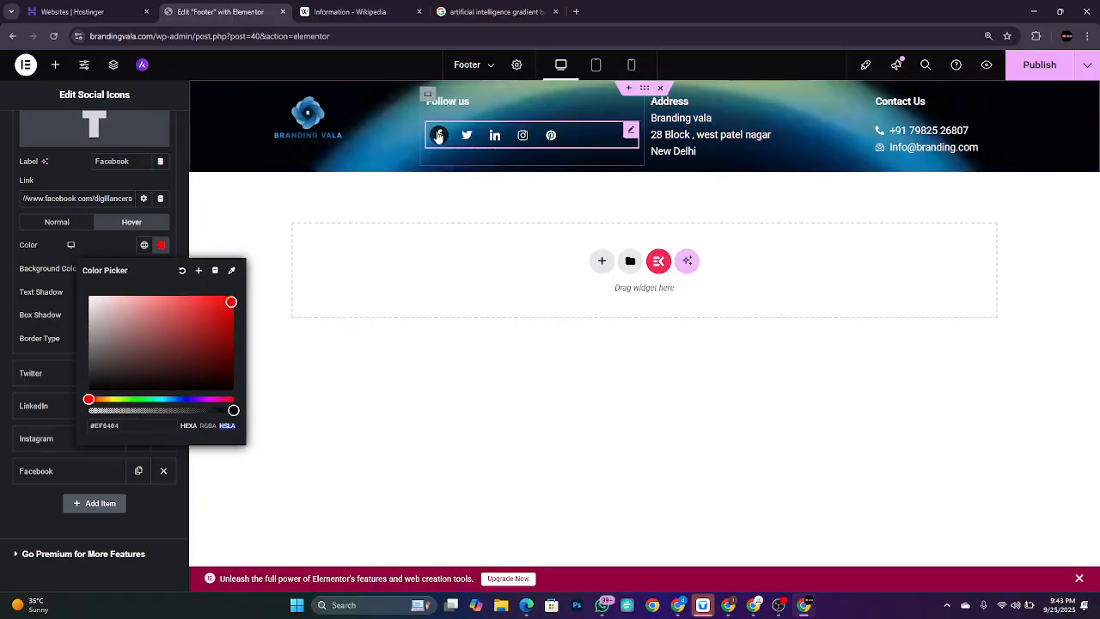
Step: Publish the footer with the new hover colours, then reopen the Social Icons widget
left_click(1047, 67)
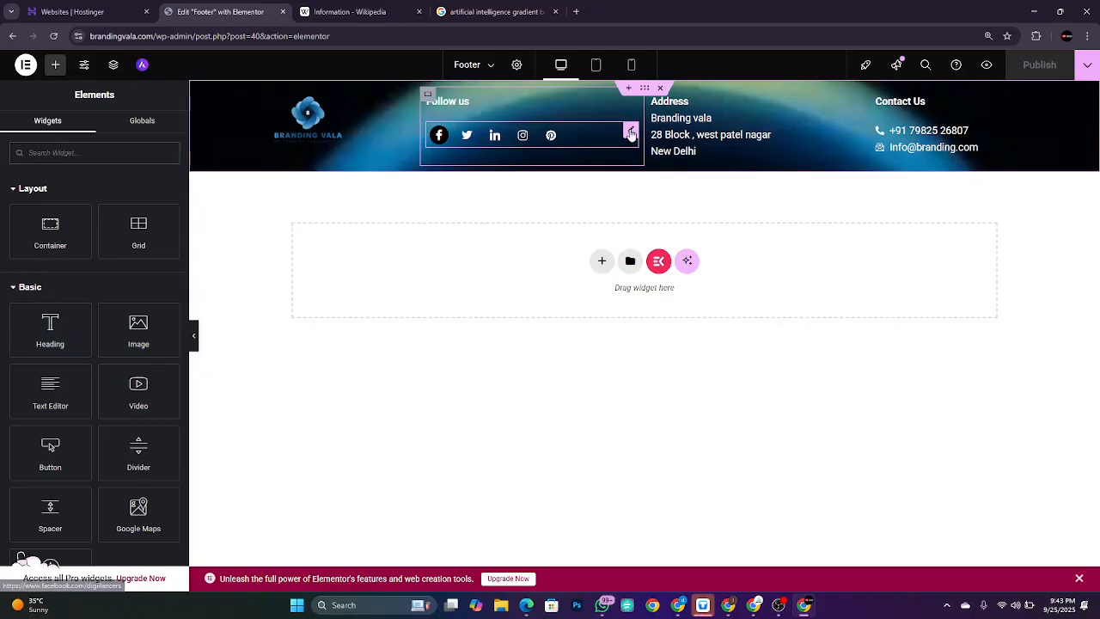
left_click(631, 132)
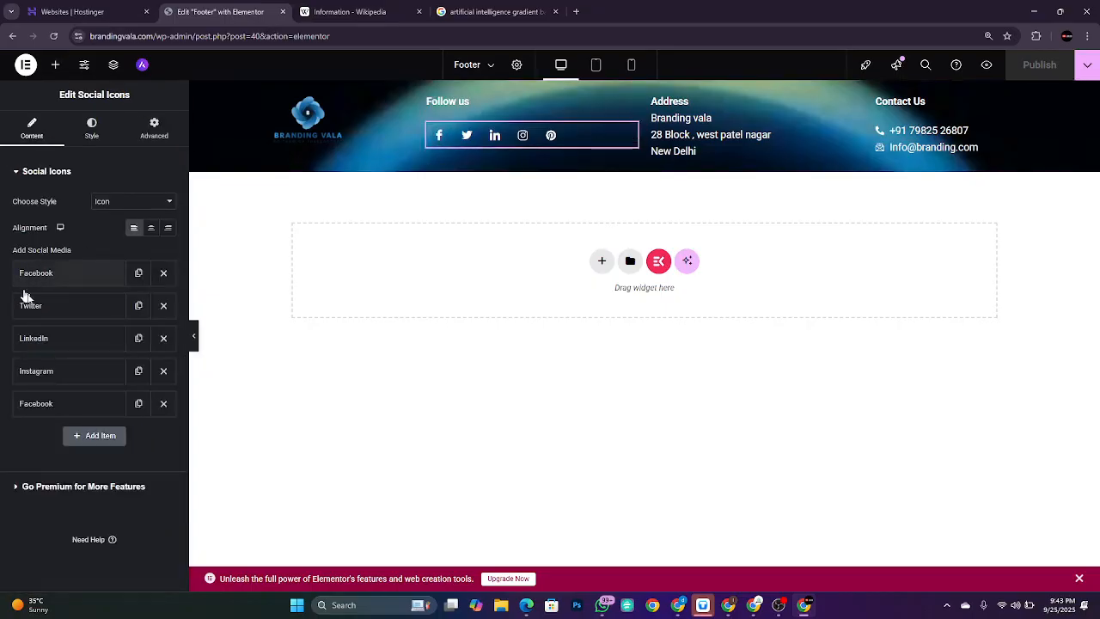
Step: Open the LinkedIn icon's hover settings and try black, then pale green hover backgrounds
left_click(60, 285)
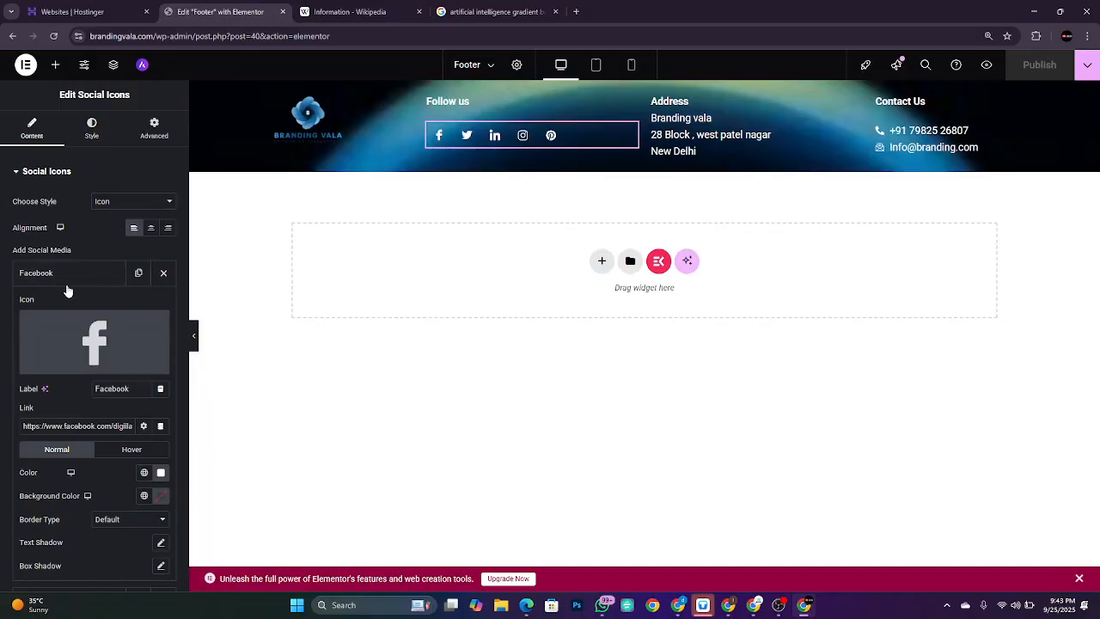
left_click(66, 277)
left_click(76, 343)
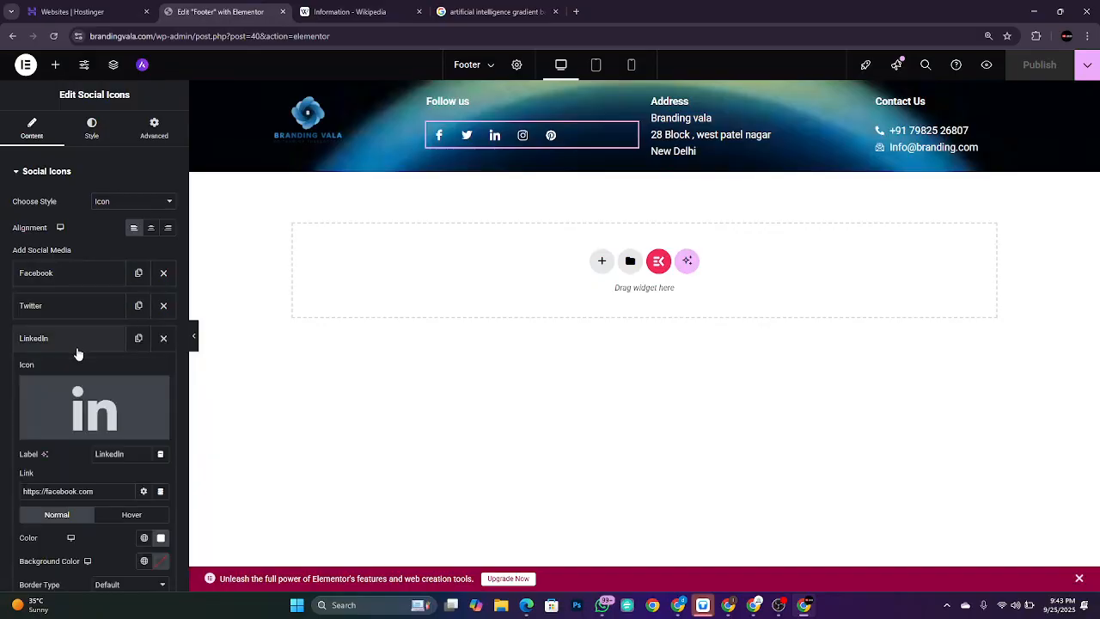
scroll(107, 418, "down", 3)
scroll(106, 418, "down", 1)
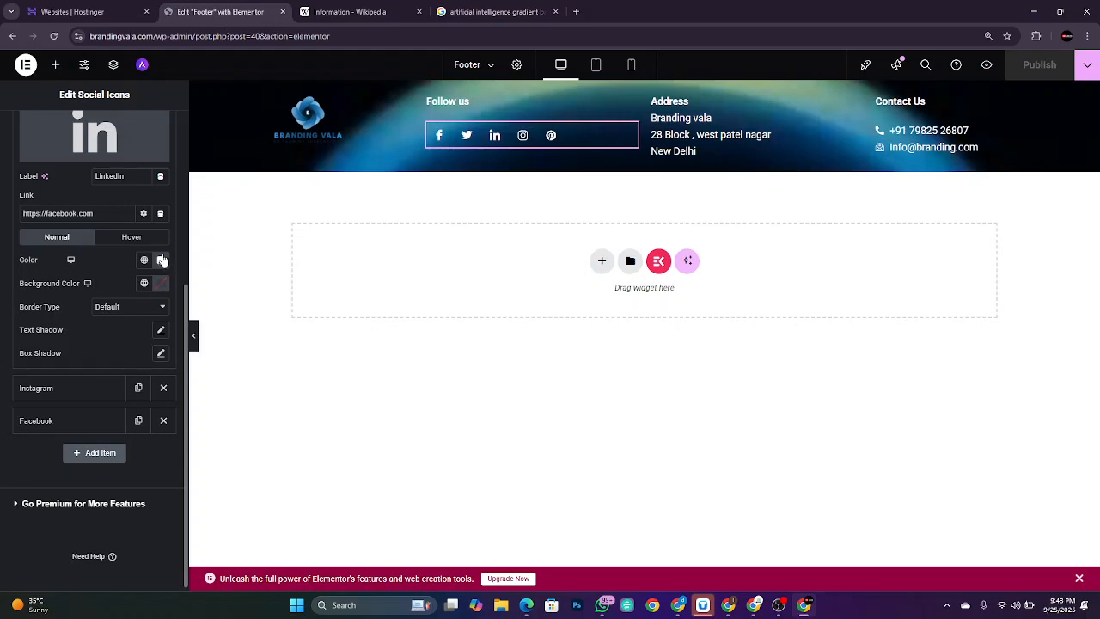
left_click(134, 240)
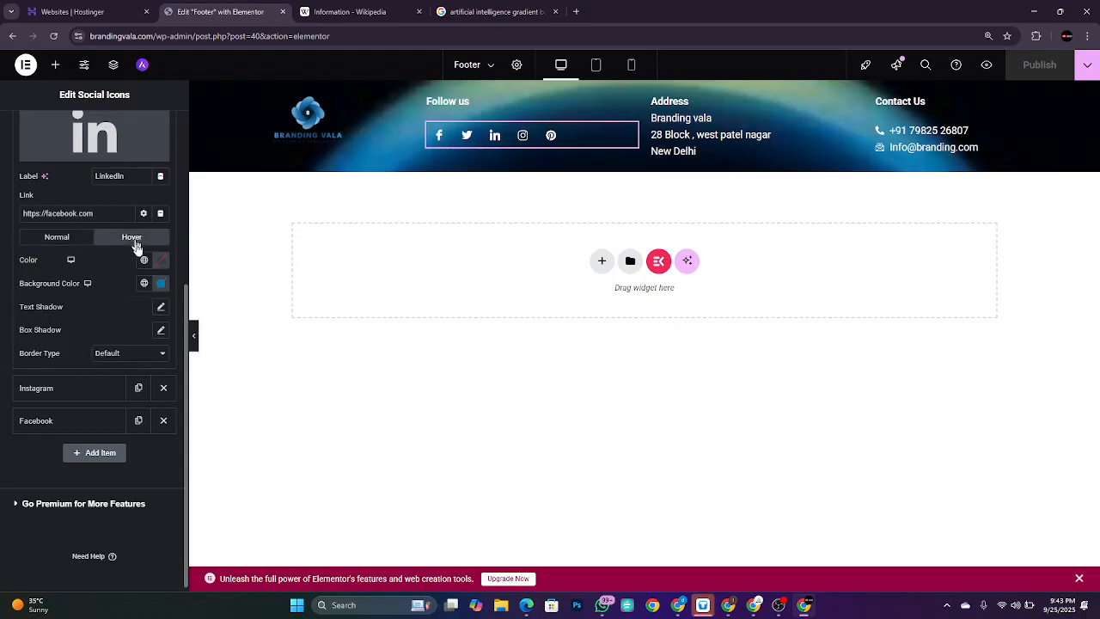
left_click(161, 283)
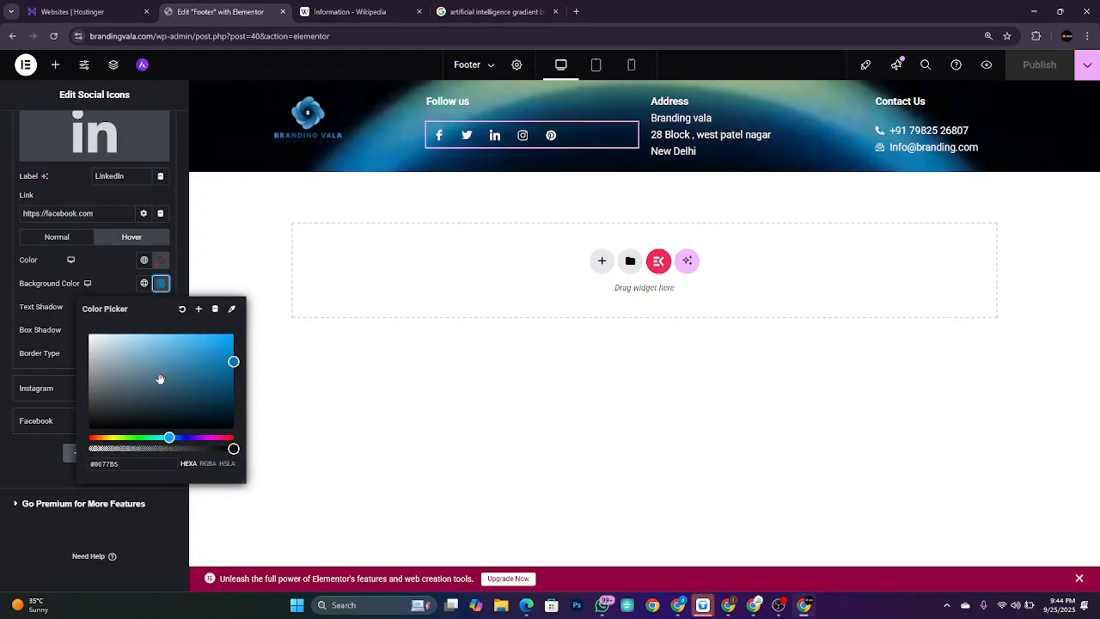
left_click(88, 428)
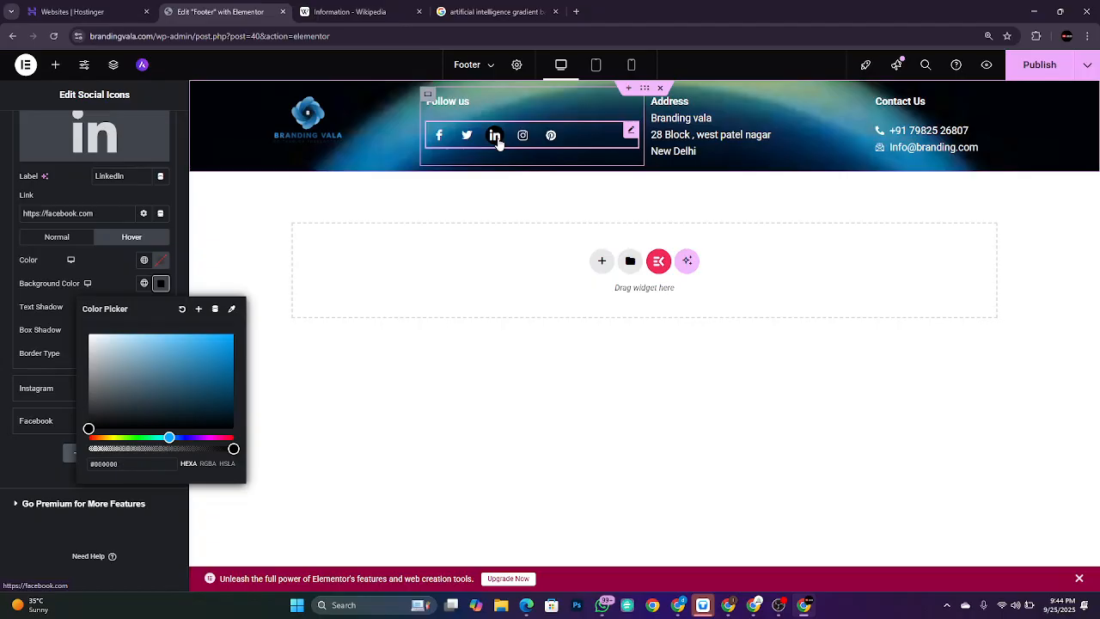
left_click_drag(182, 438, 117, 439)
left_click_drag(182, 336, 256, 318)
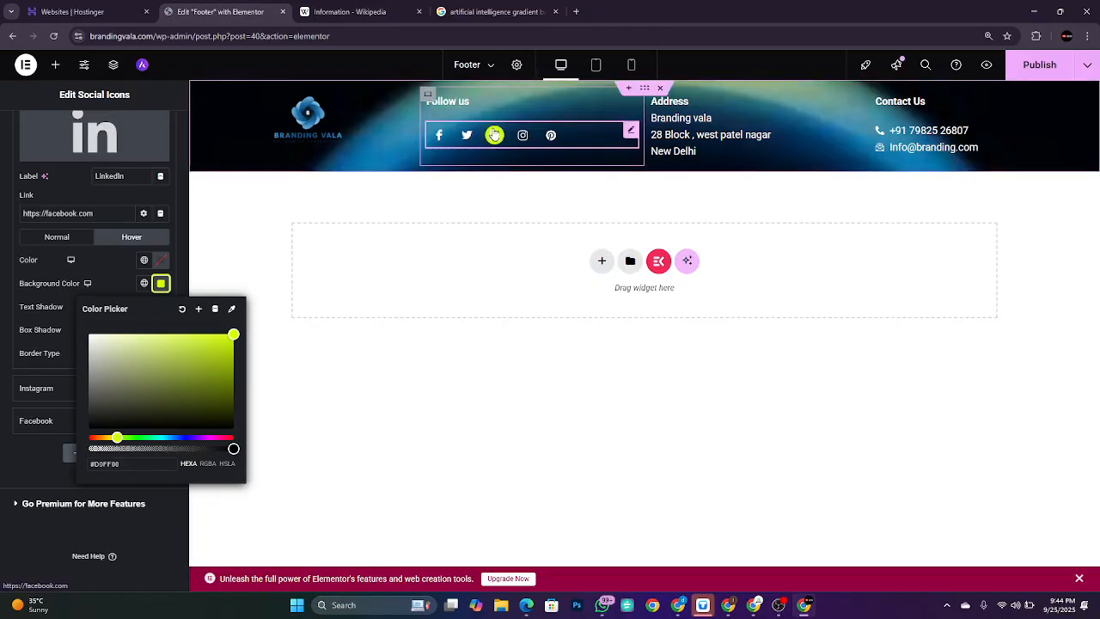
left_click_drag(118, 340, 121, 305)
Step: Make the LinkedIn icon red on hover and clear its hover background colour
left_click(161, 260)
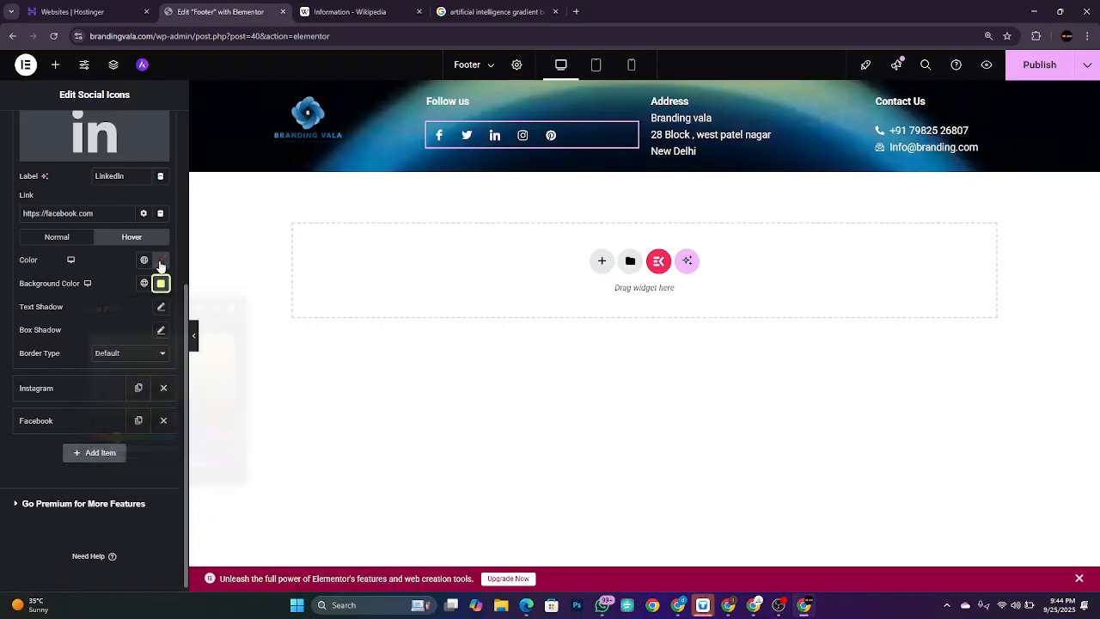
left_click(161, 260)
left_click_drag(233, 331, 226, 317)
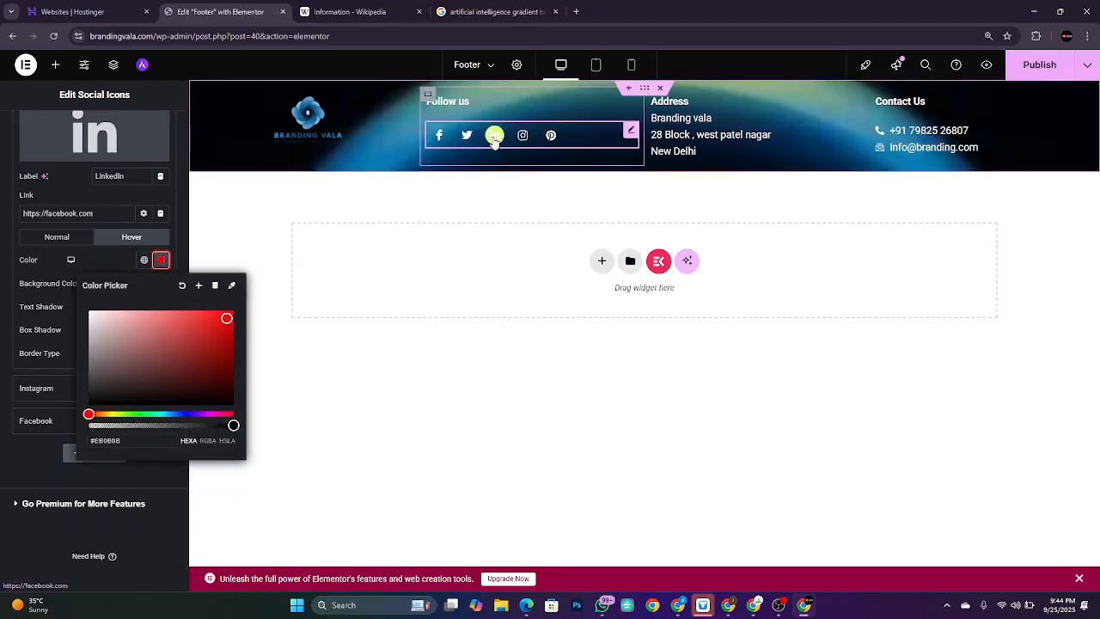
left_click(95, 262)
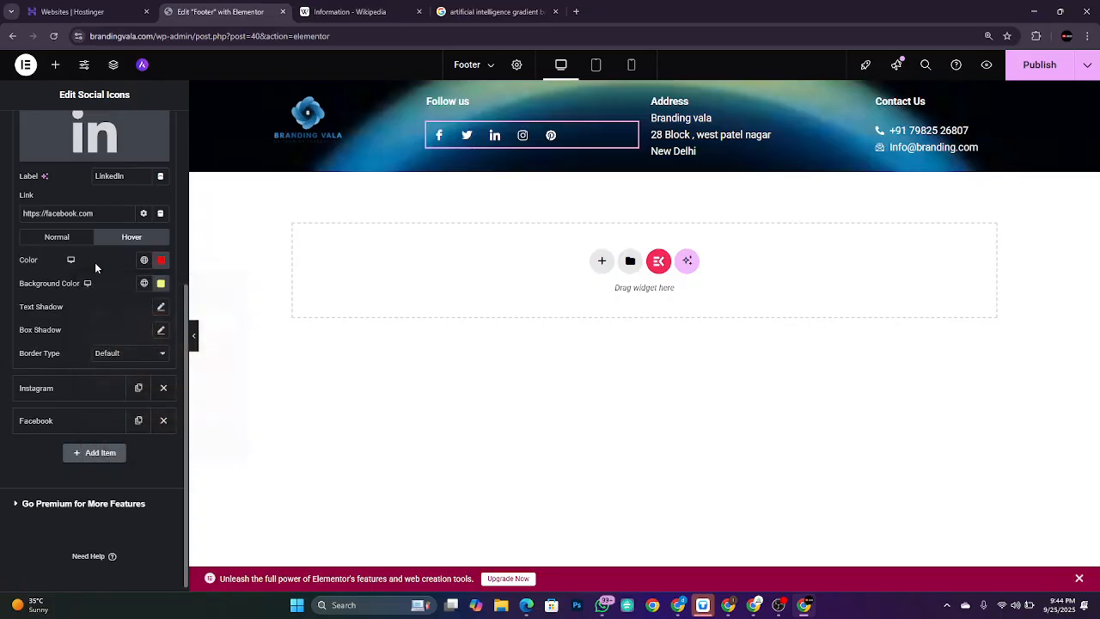
left_click(159, 285)
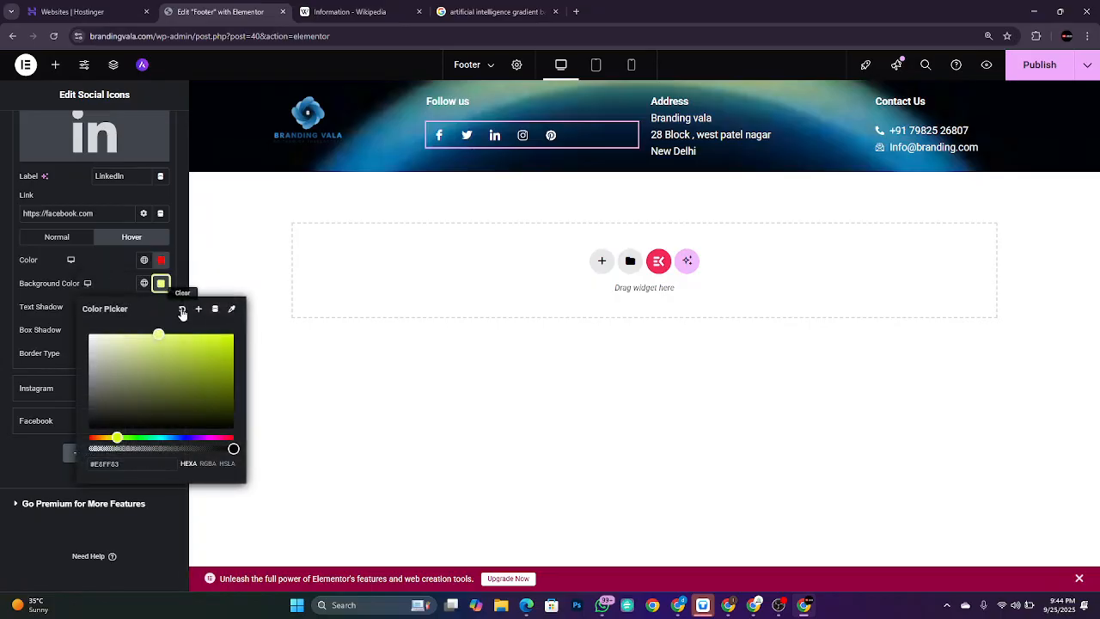
left_click(182, 311)
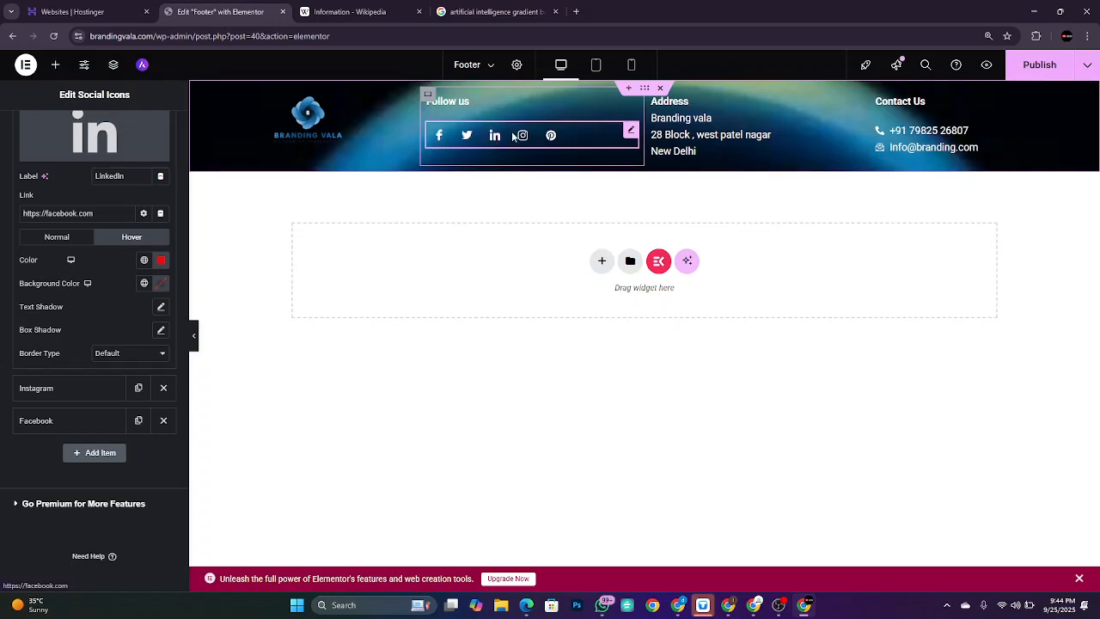
Step: Try a grey normal-state background on the LinkedIn icon, then clear it to empty
left_click(72, 240)
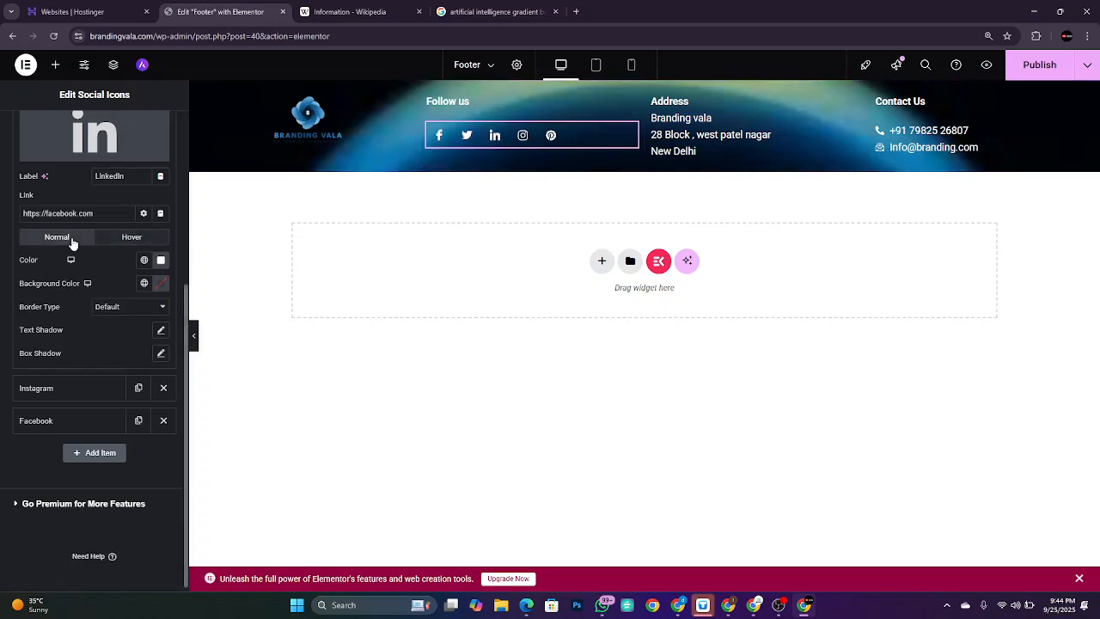
left_click(161, 283)
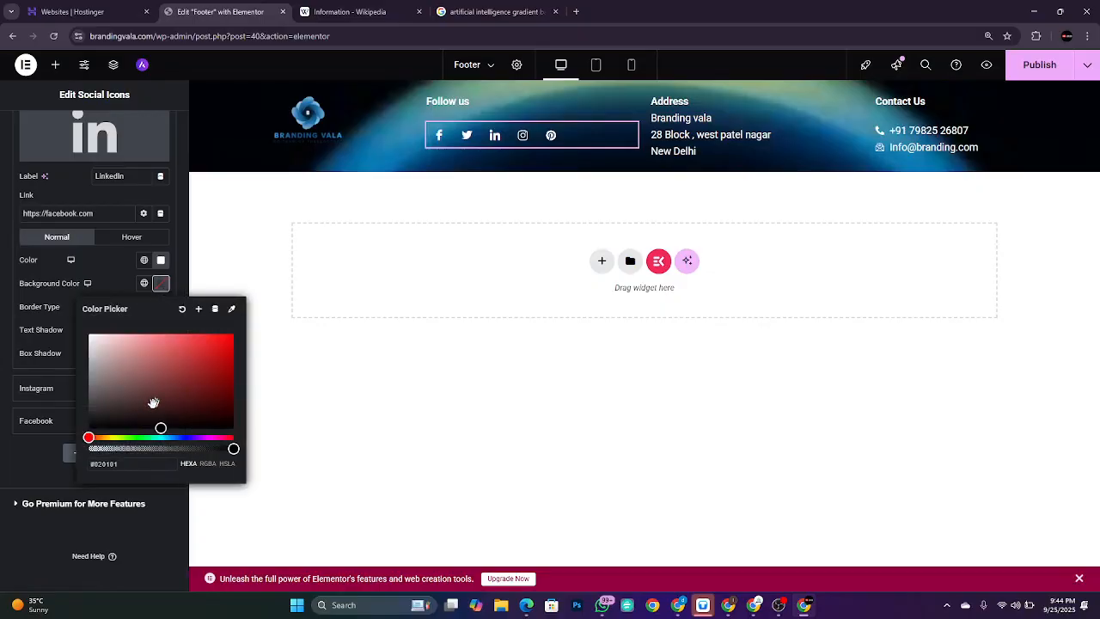
left_click_drag(145, 405, 88, 397)
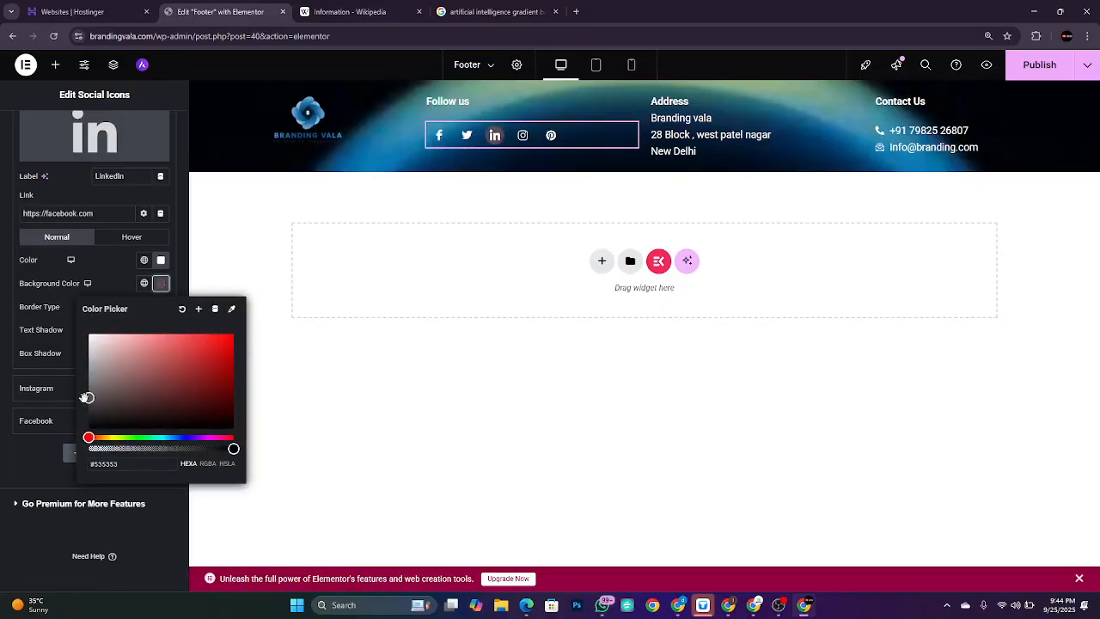
left_click(106, 259)
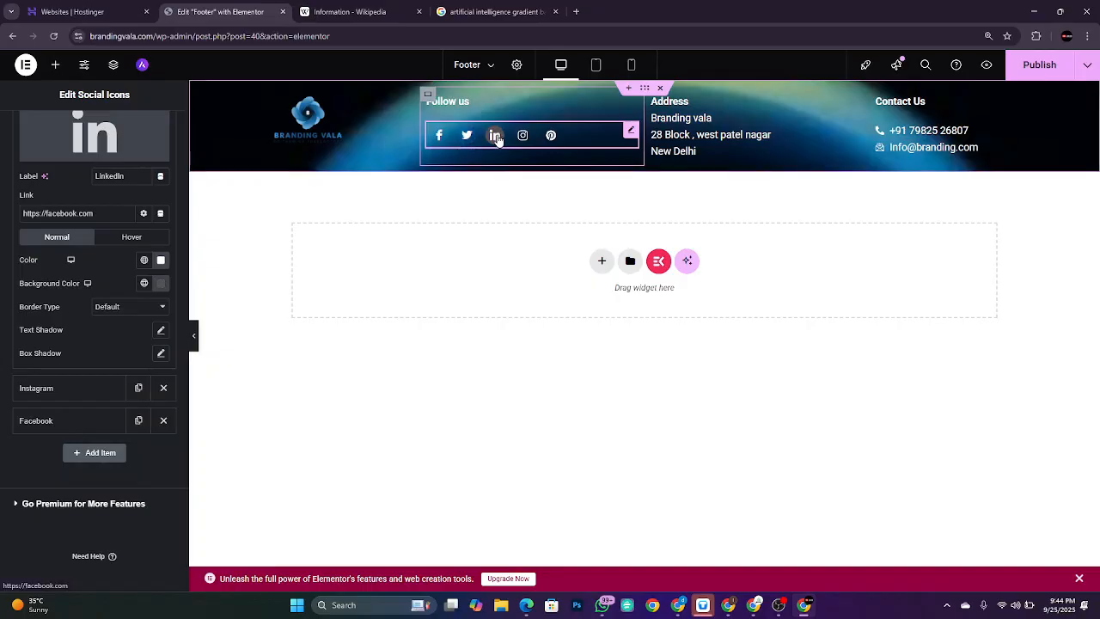
left_click(161, 284)
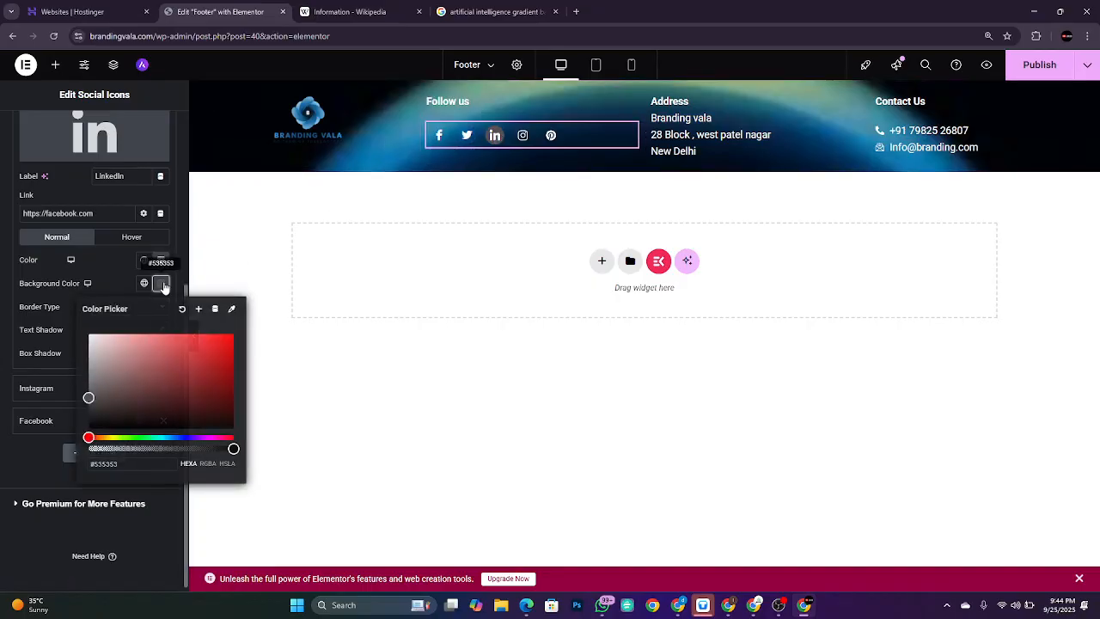
left_click_drag(179, 357, 93, 359)
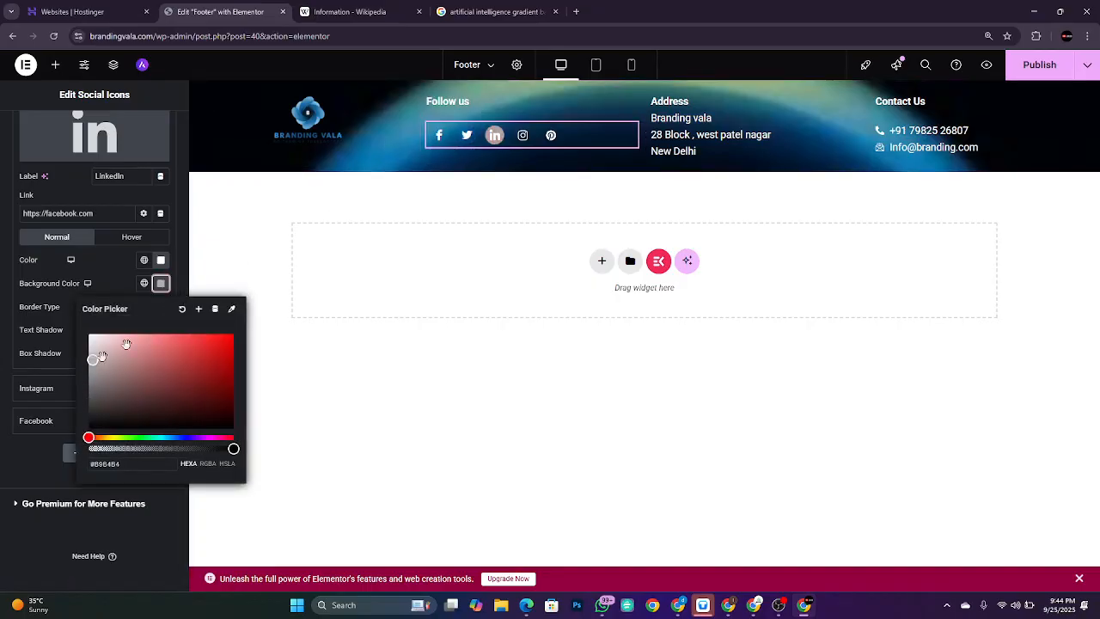
left_click(181, 308)
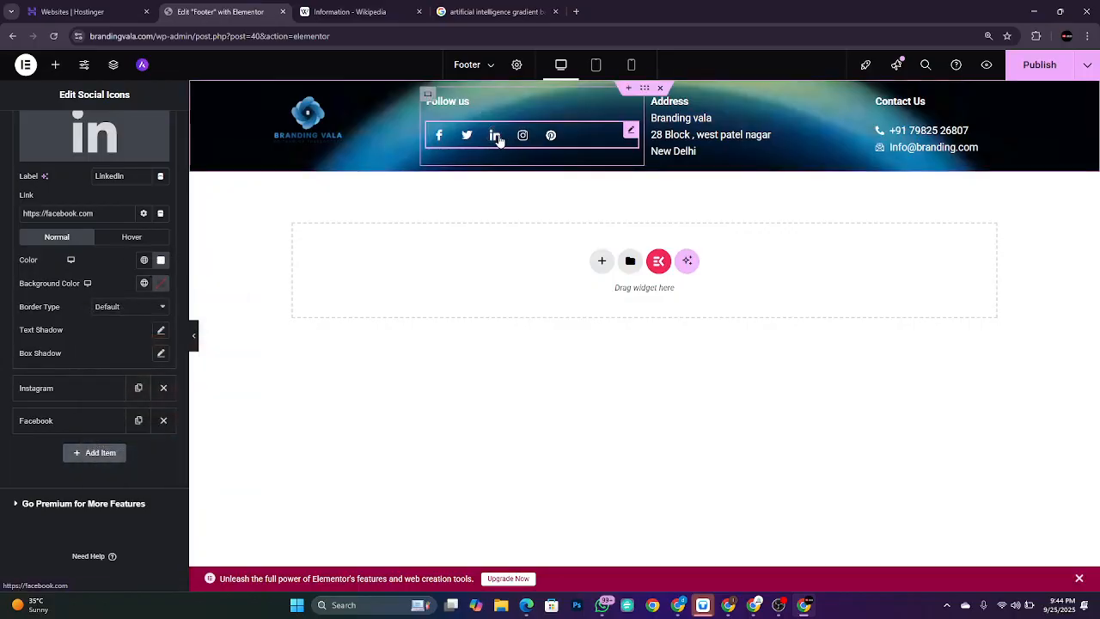
Step: Change the LinkedIn icon's hover colour to the brighter red #FF3B3B
left_click(129, 236)
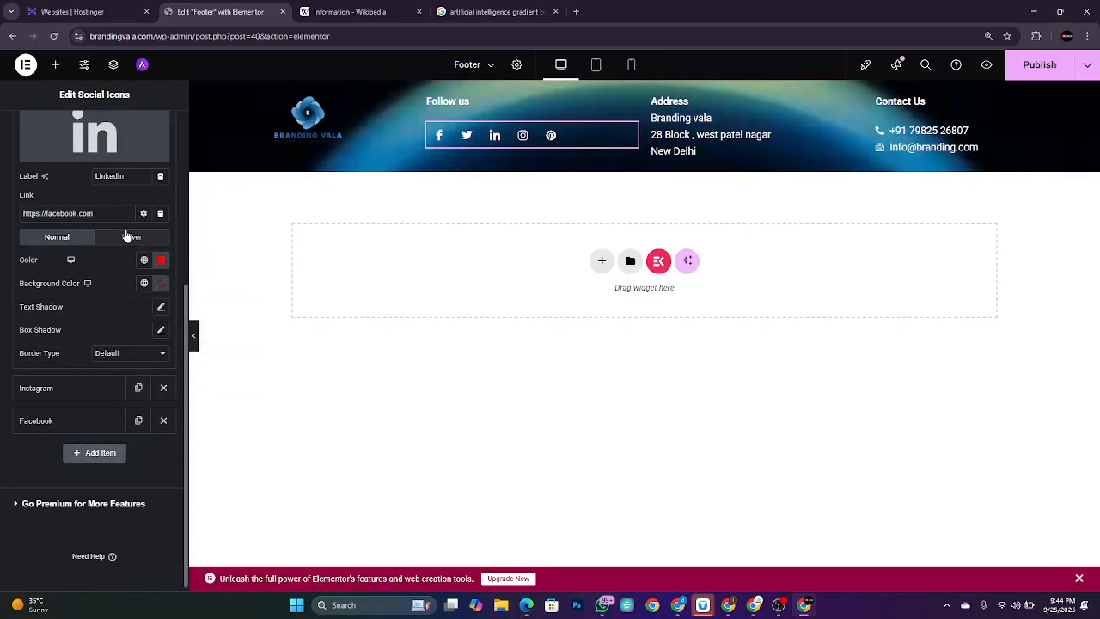
left_click(159, 259)
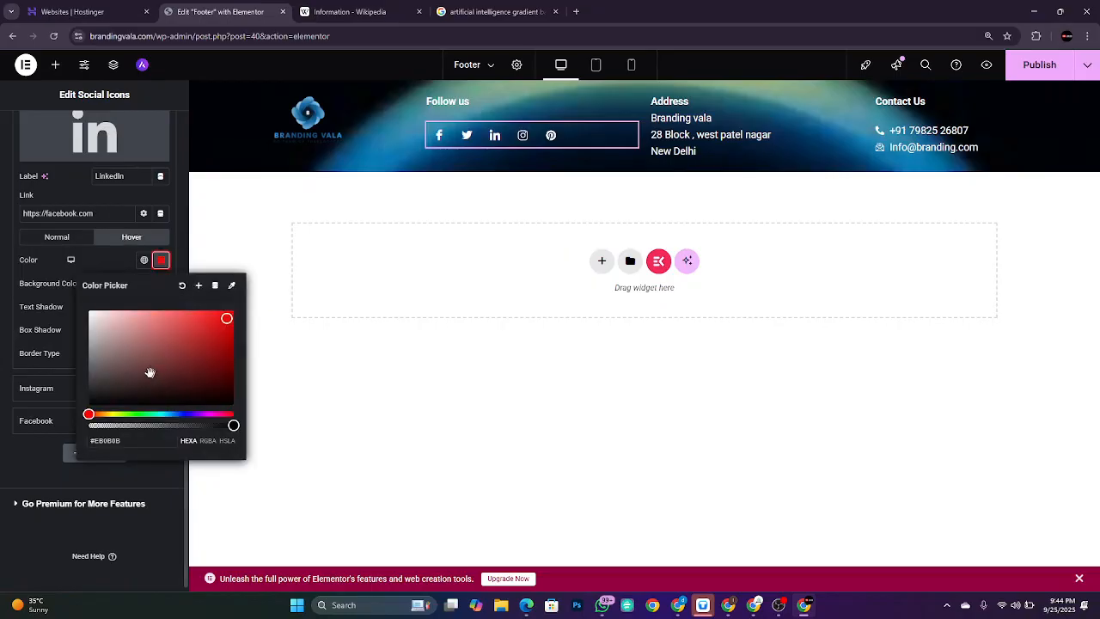
left_click(122, 315)
left_click_drag(122, 314, 199, 310)
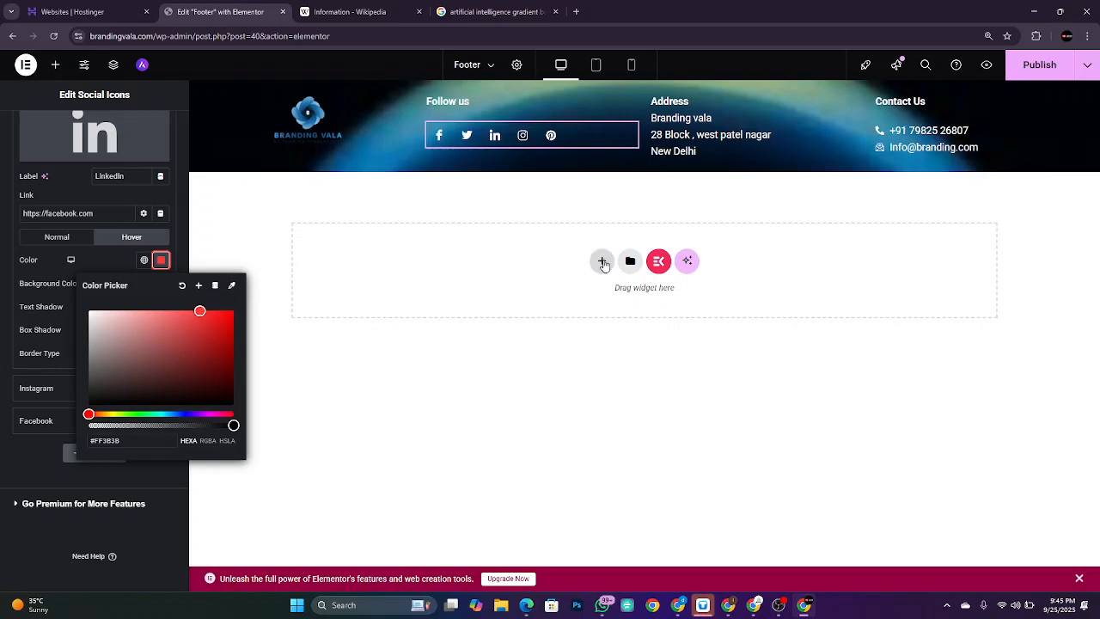
Step: Add a new single-container Flexbox section below the footer row
left_click(603, 262)
left_click(604, 298)
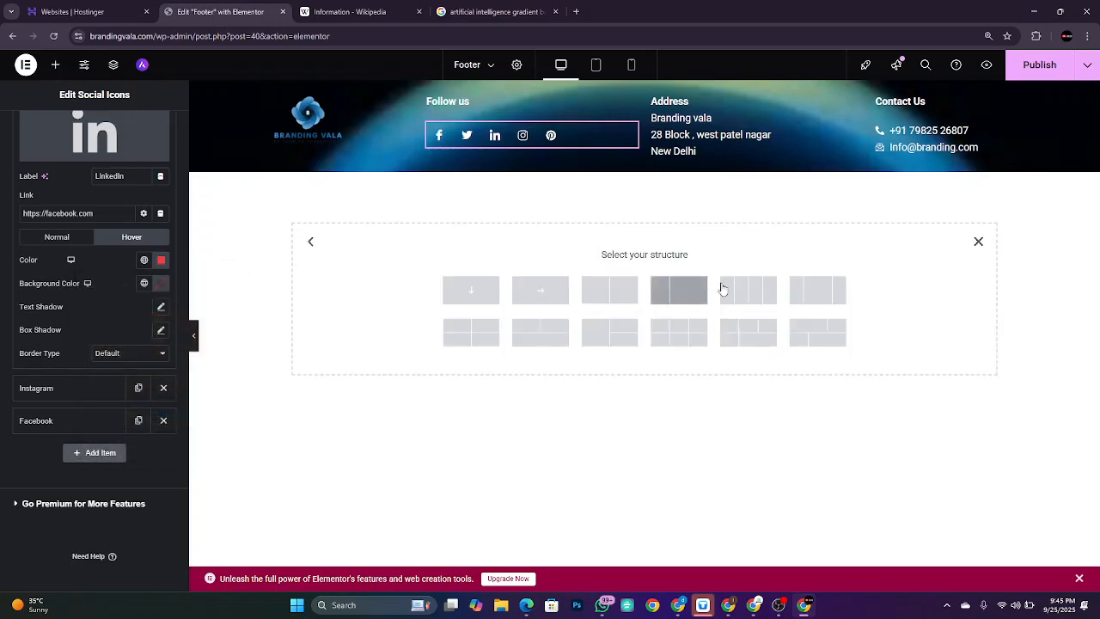
left_click(523, 293)
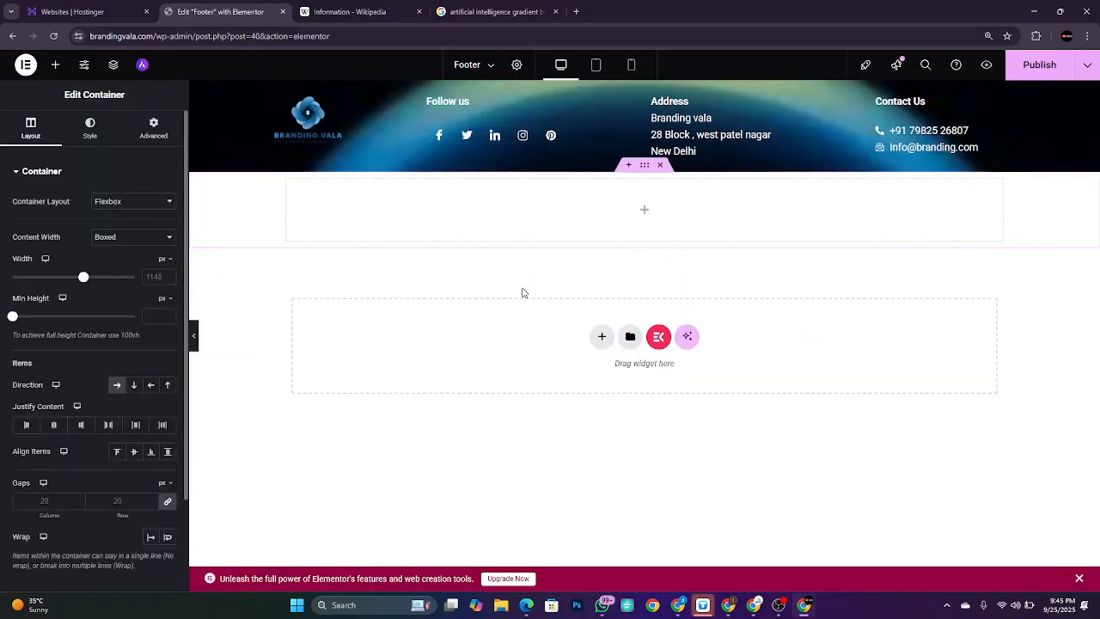
Step: Place a Button widget in the new container and switch to its Style settings
left_click(55, 65)
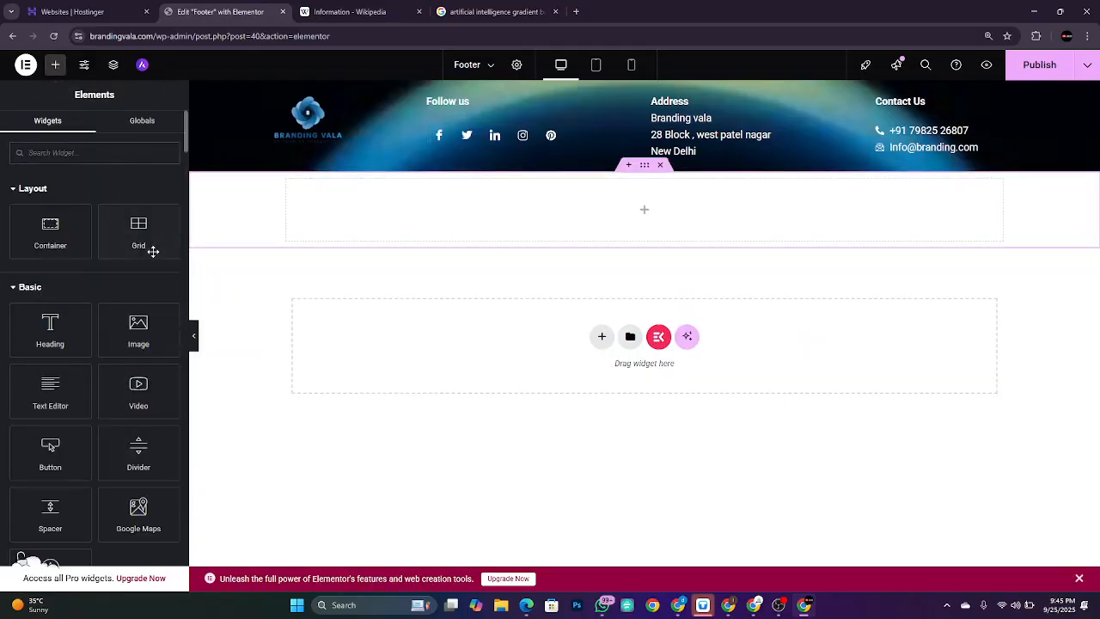
left_click_drag(51, 457, 621, 219)
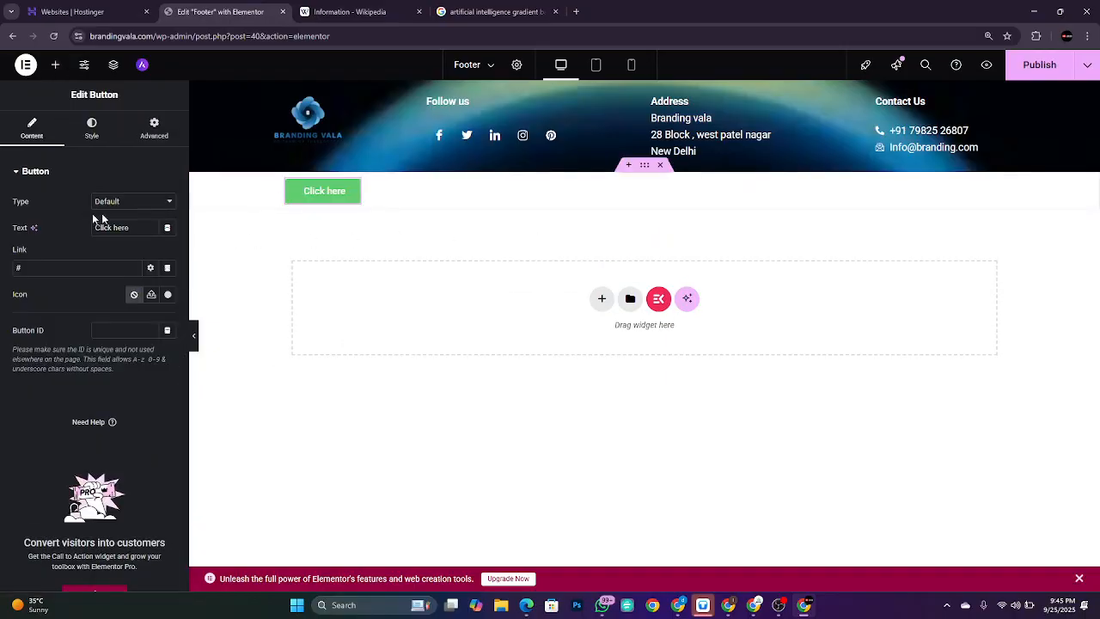
left_click(93, 129)
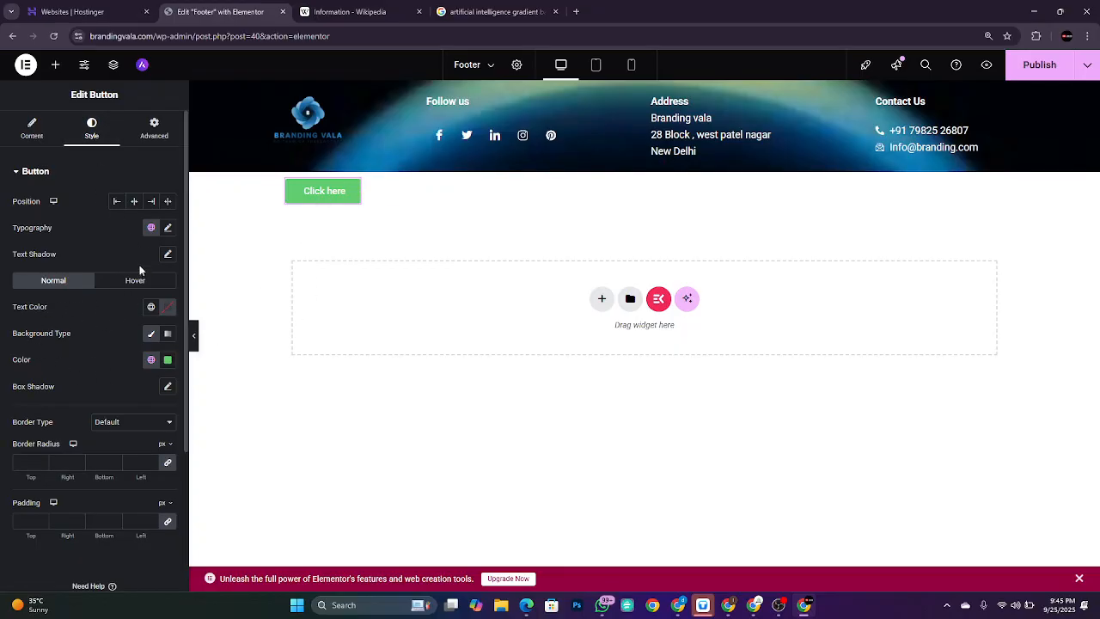
Step: Set the button's hover text colour to black, #000000
left_click(128, 284)
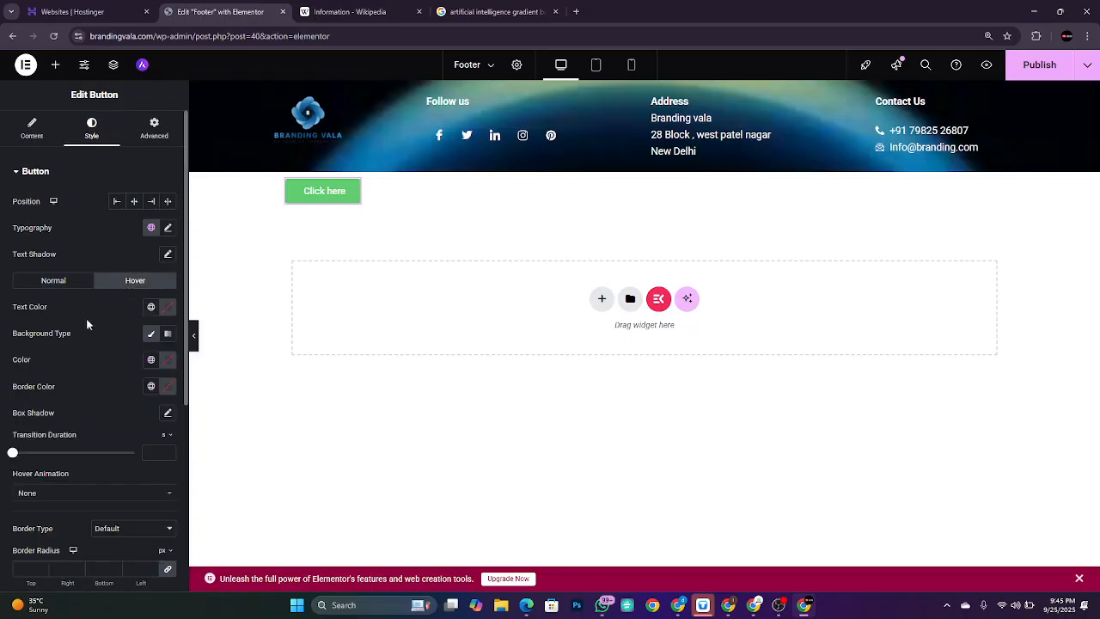
left_click(168, 314)
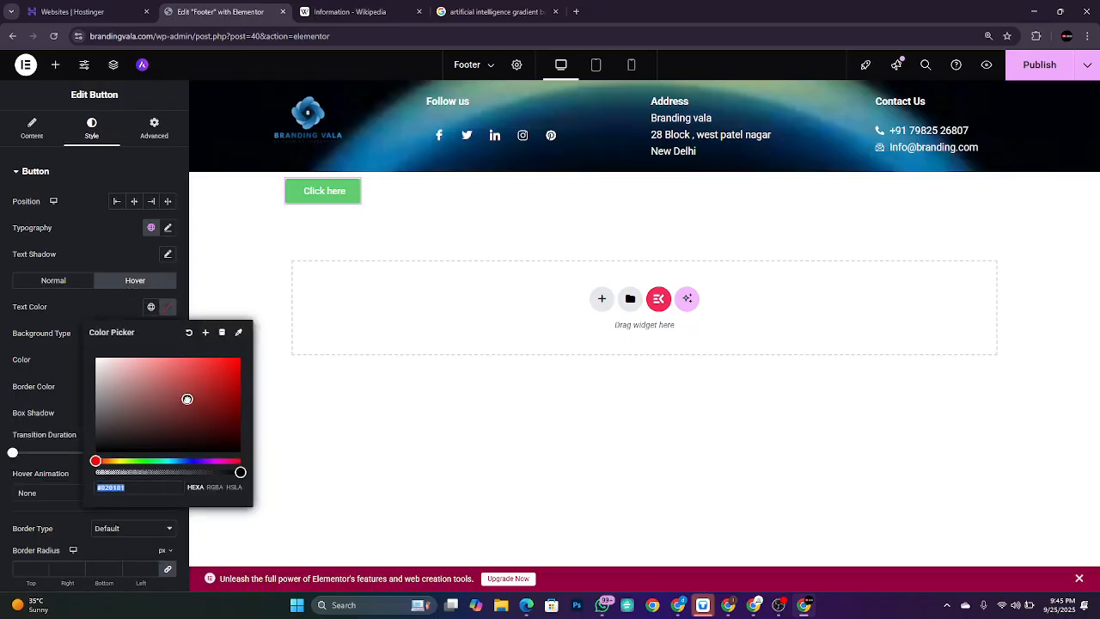
left_click_drag(185, 397, 20, 507)
left_click(69, 359)
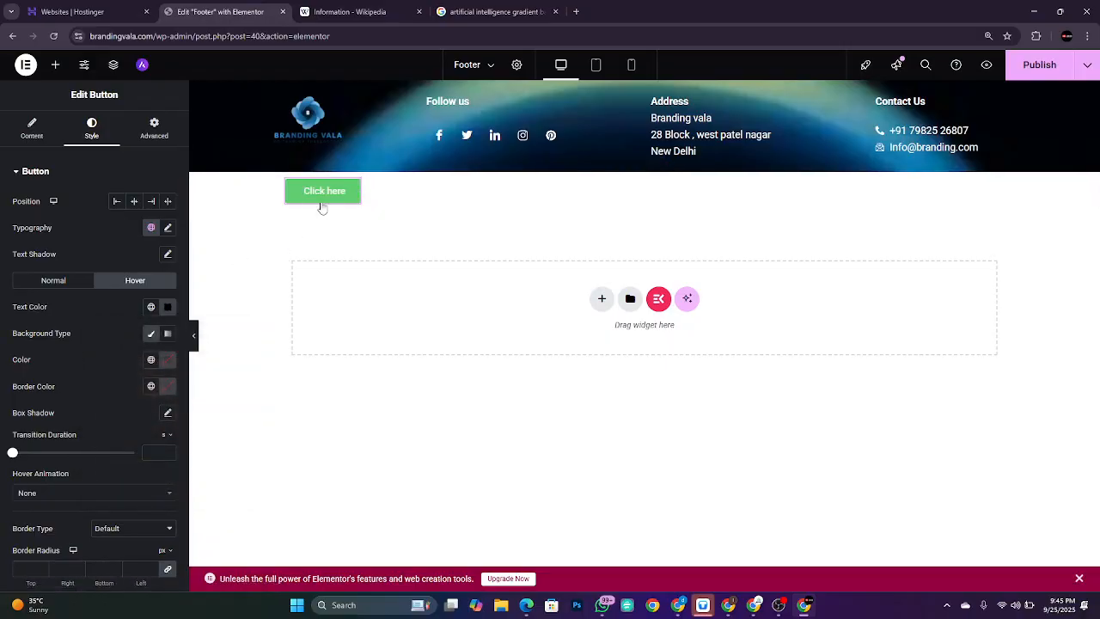
Step: Give the button a Classic red hover background, sampled from the page as #BD2B2B
left_click(152, 337)
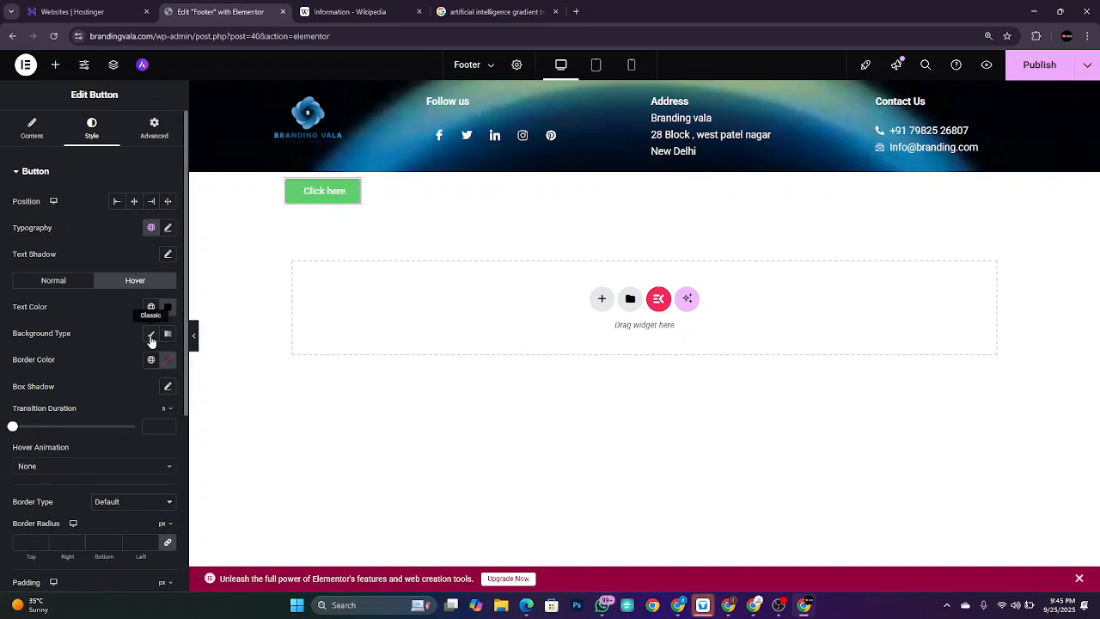
left_click(152, 337)
left_click(167, 361)
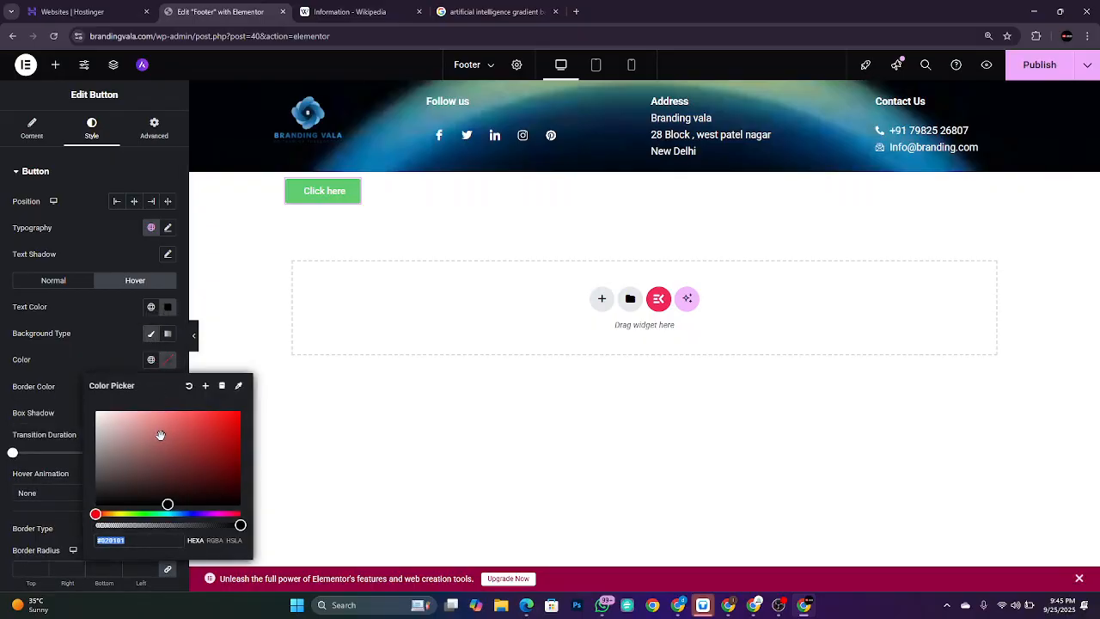
left_click_drag(196, 443, 206, 432)
left_click(238, 385)
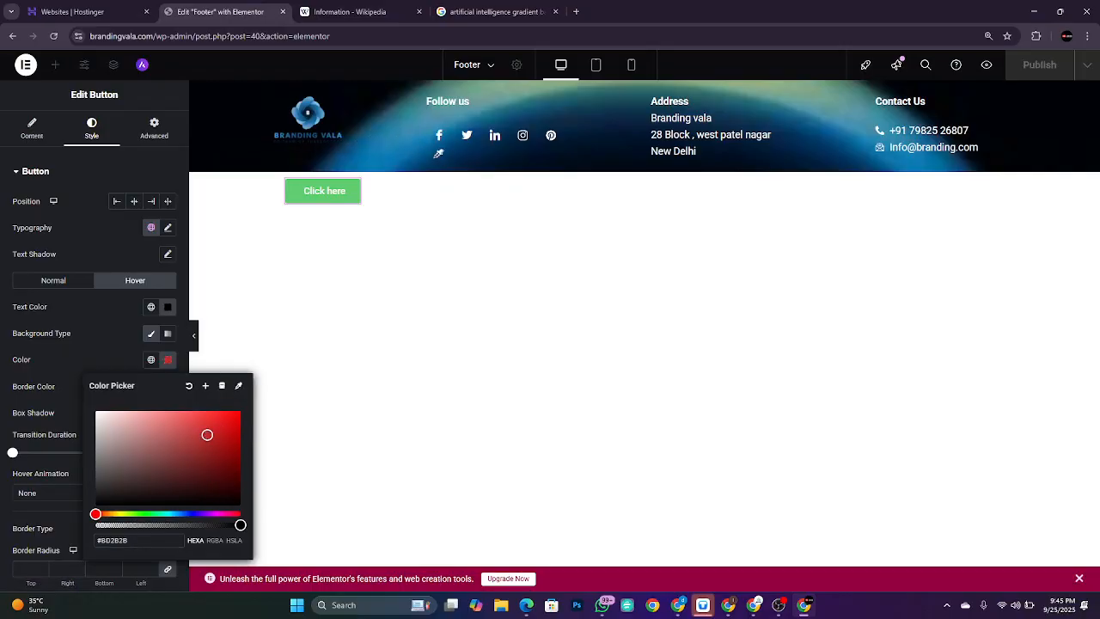
left_click(435, 152)
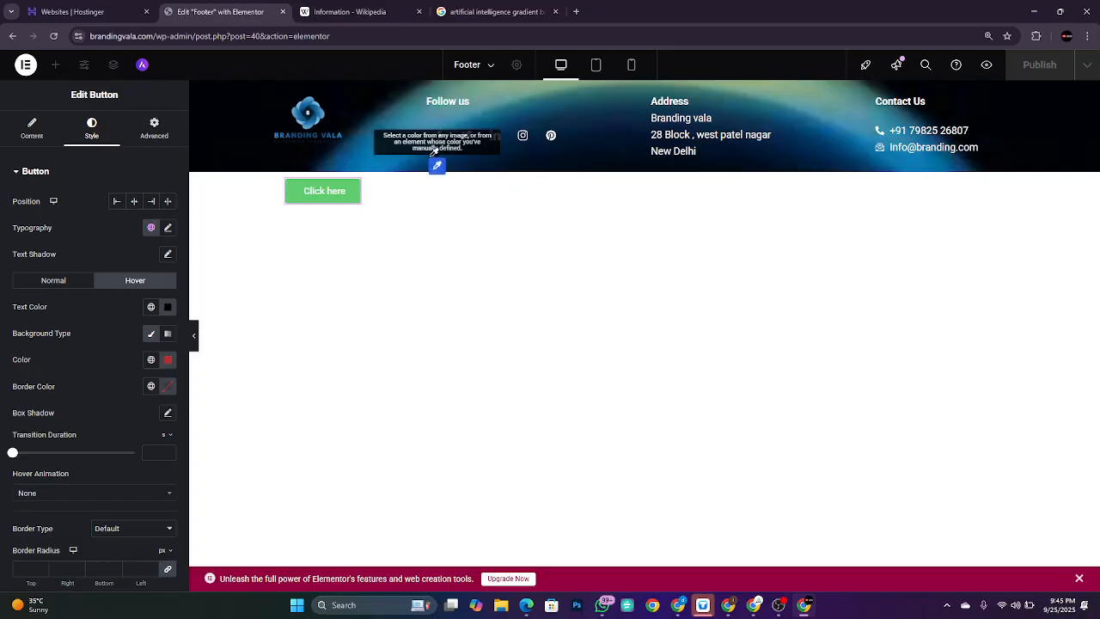
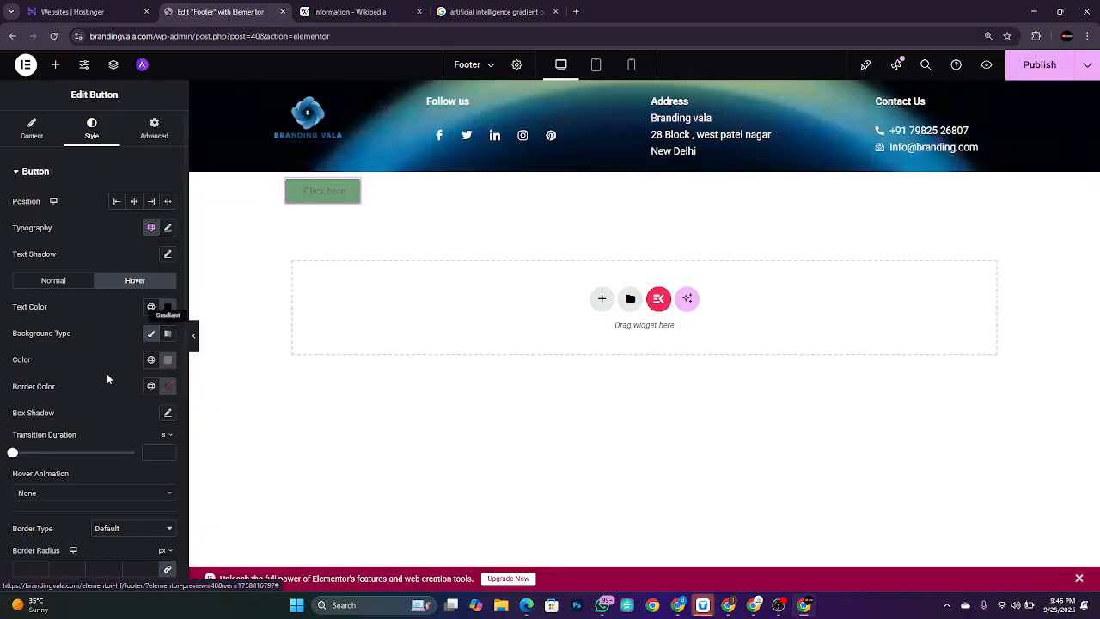
Step: Set the Click here button's hover border colour to a dark green using the colour picker
left_click(167, 387)
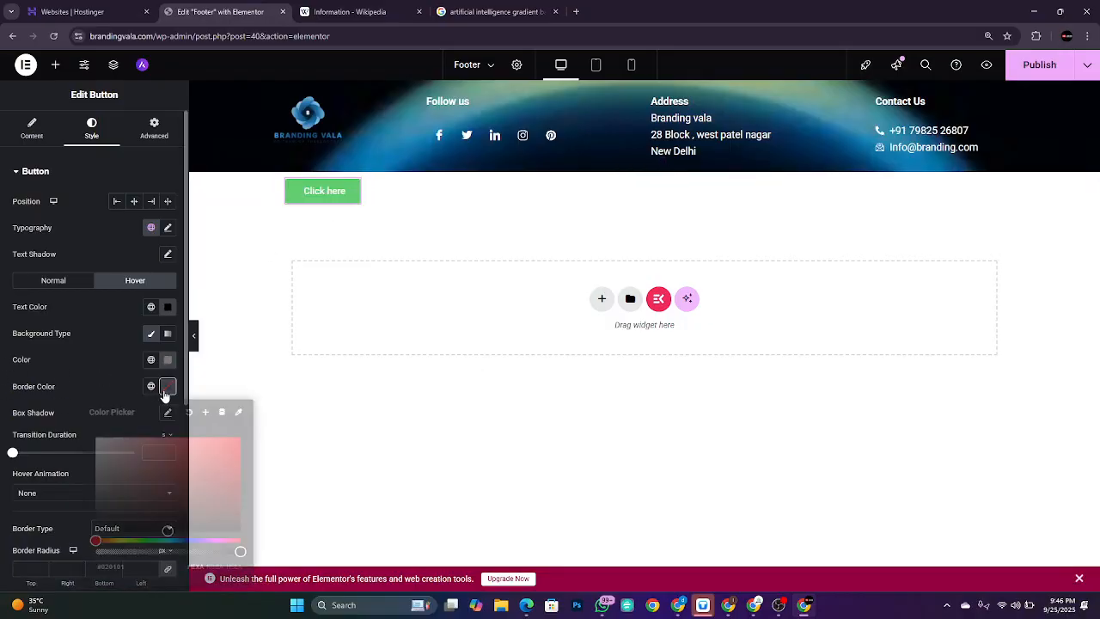
left_click_drag(96, 451, 195, 461)
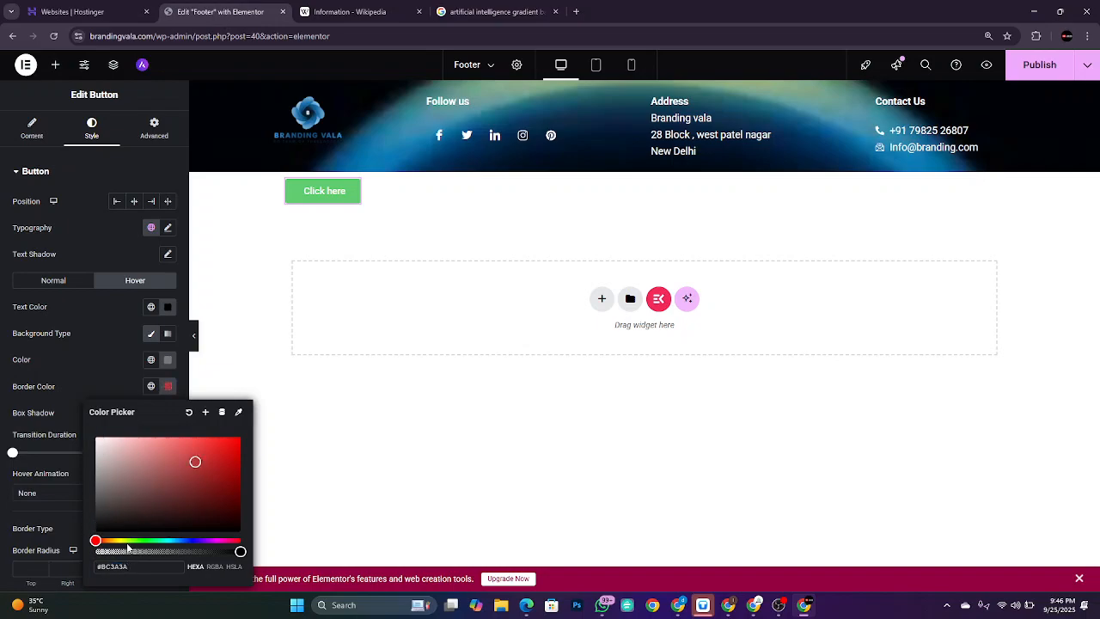
left_click_drag(118, 540, 127, 540)
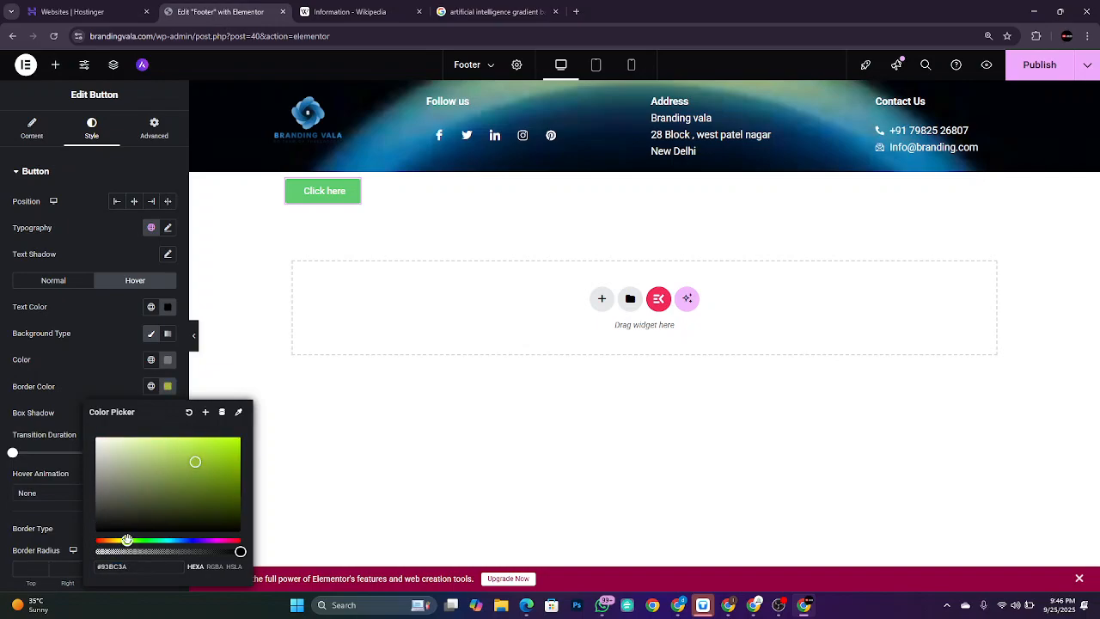
left_click_drag(196, 463, 240, 482)
left_click(114, 368)
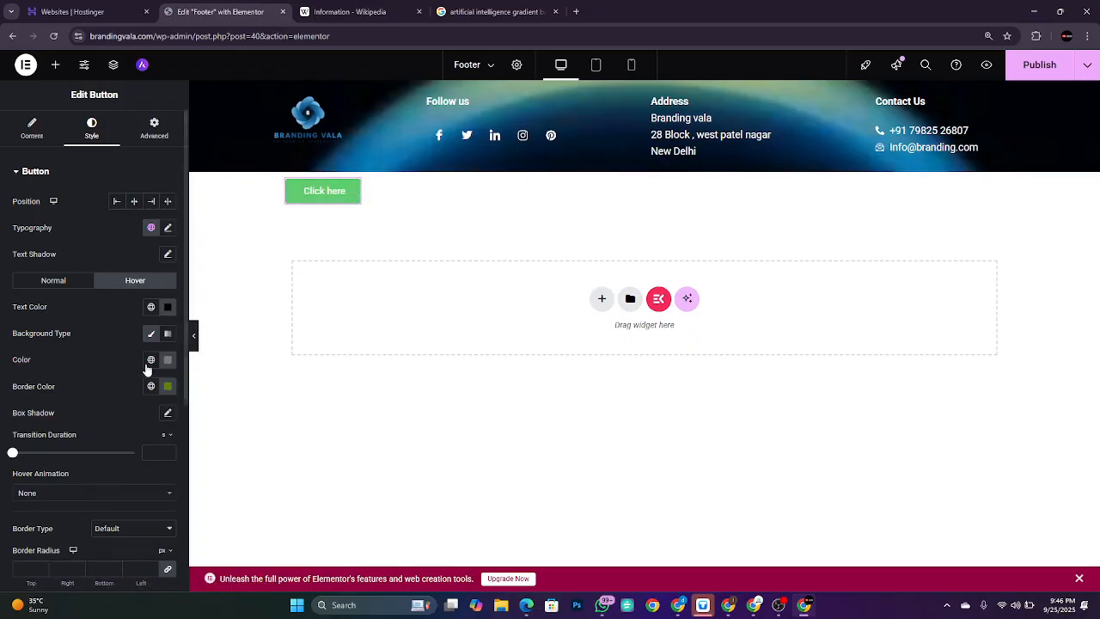
scroll(112, 421, "down", 3)
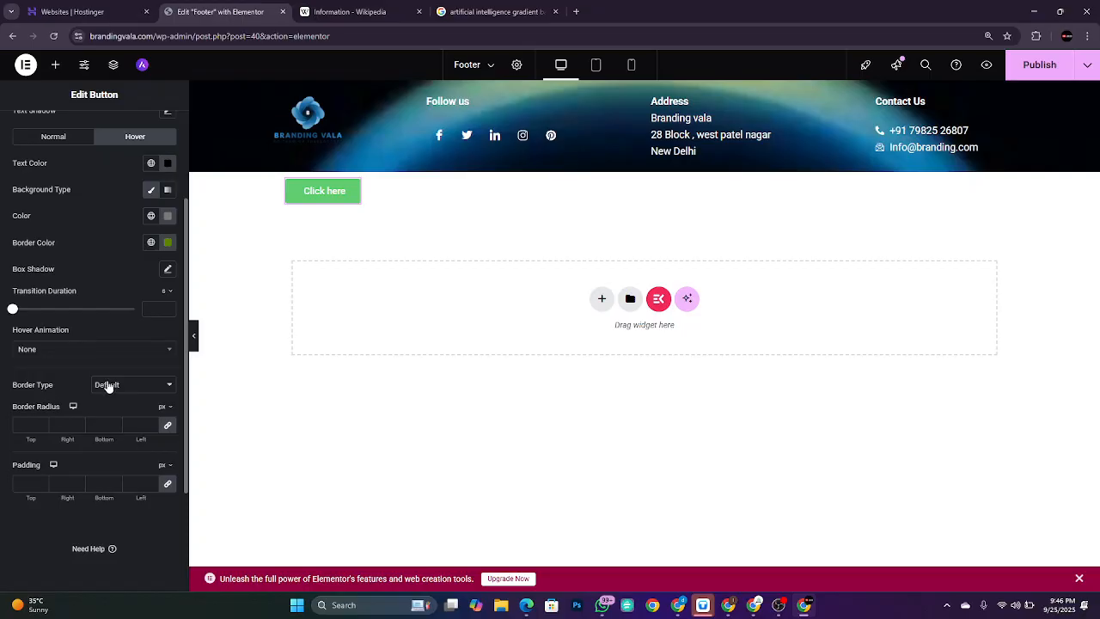
Step: Give the button's hover border a Solid type with 6 px width on all sides
left_click(108, 386)
left_click(113, 424)
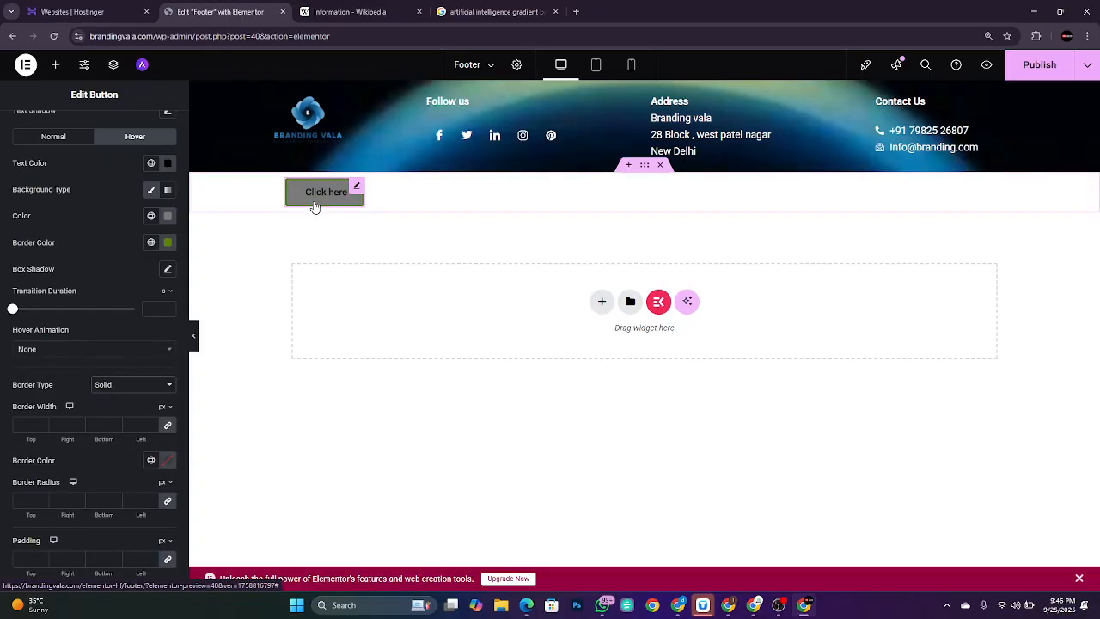
key("ctrl+plus")
key("ctrl+plus")
key("ctrl+plus")
key("ctrl+plus")
key("ctrl+plus")
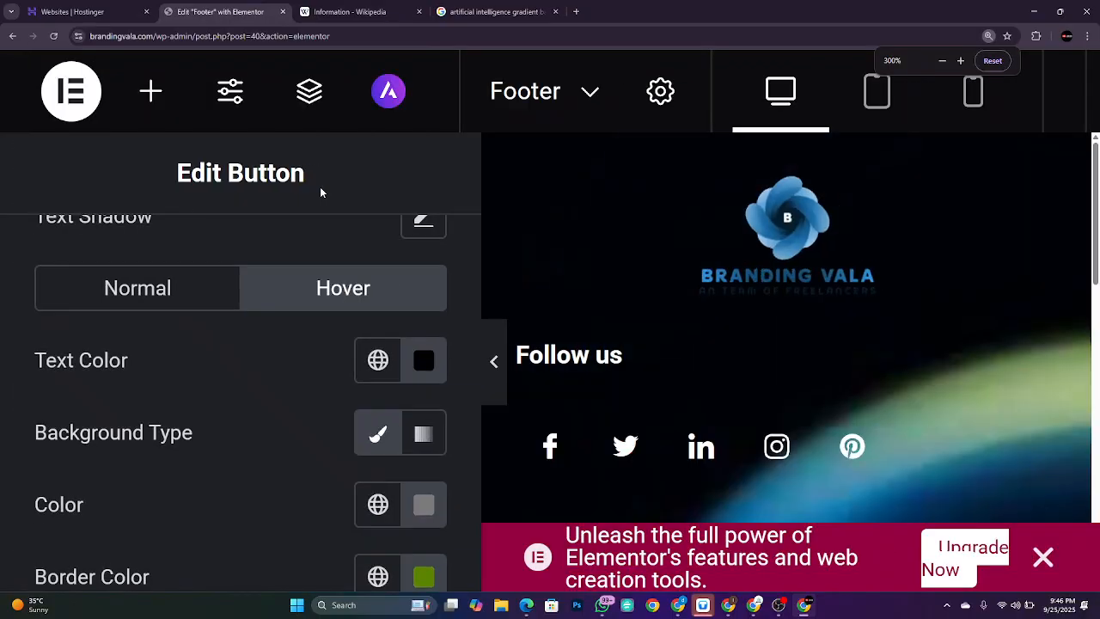
scroll(761, 378, "down", 6)
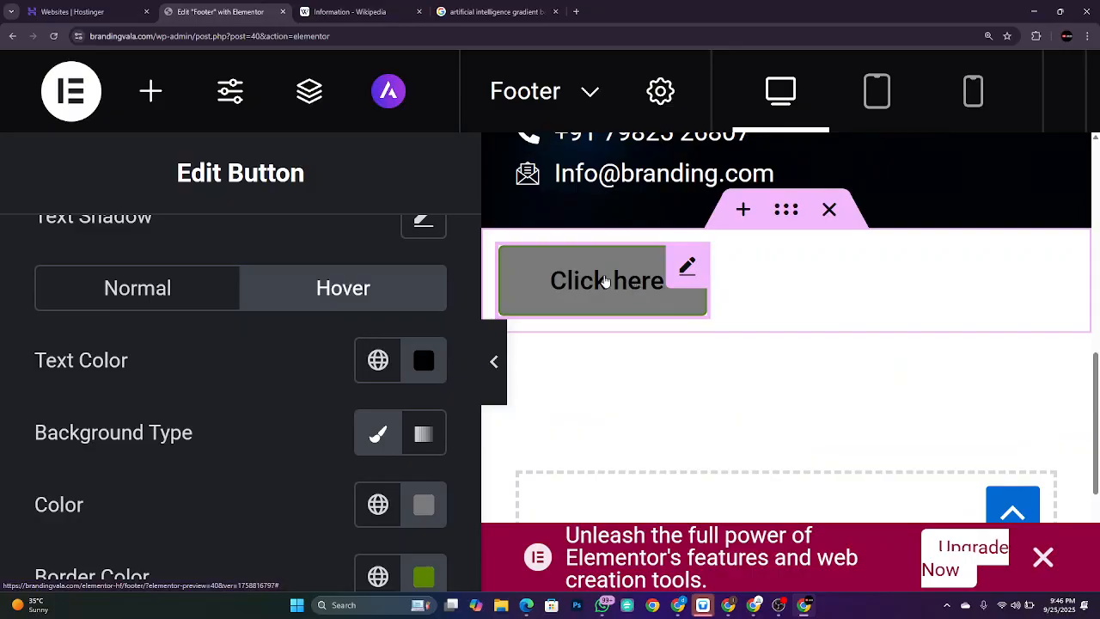
scroll(307, 468, "down", 5)
scroll(307, 468, "up", 3)
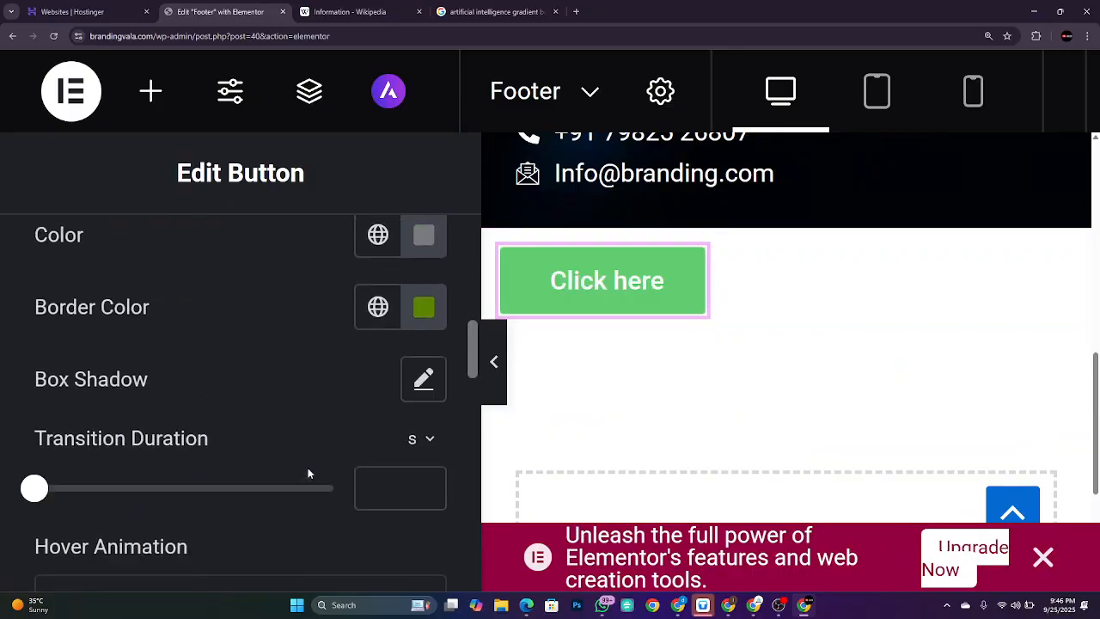
scroll(308, 468, "up", 1)
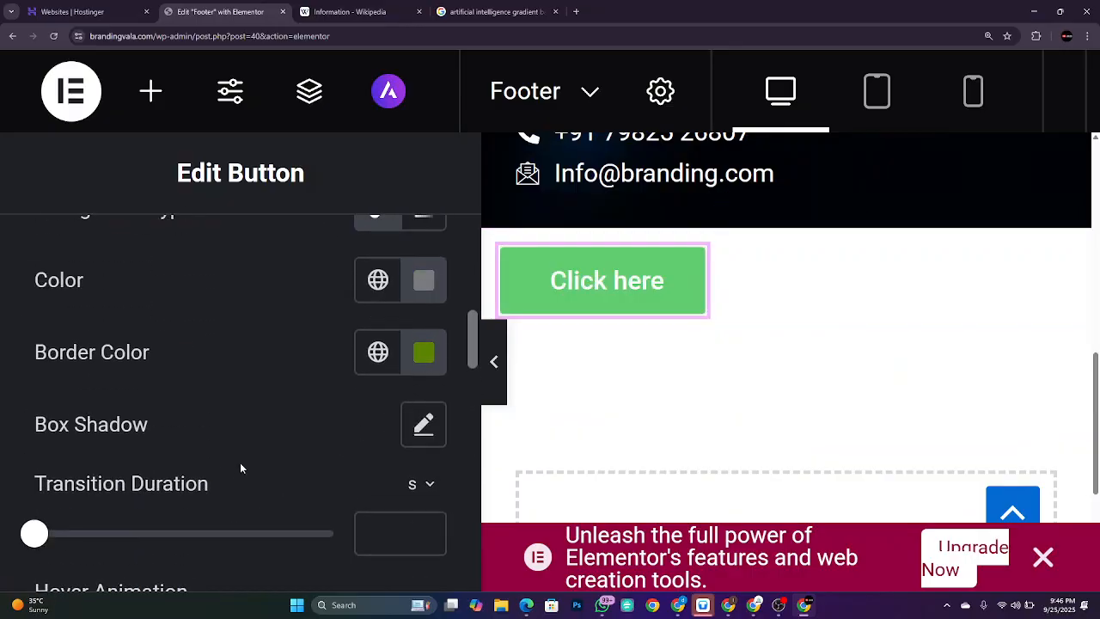
scroll(240, 462, "down", 6)
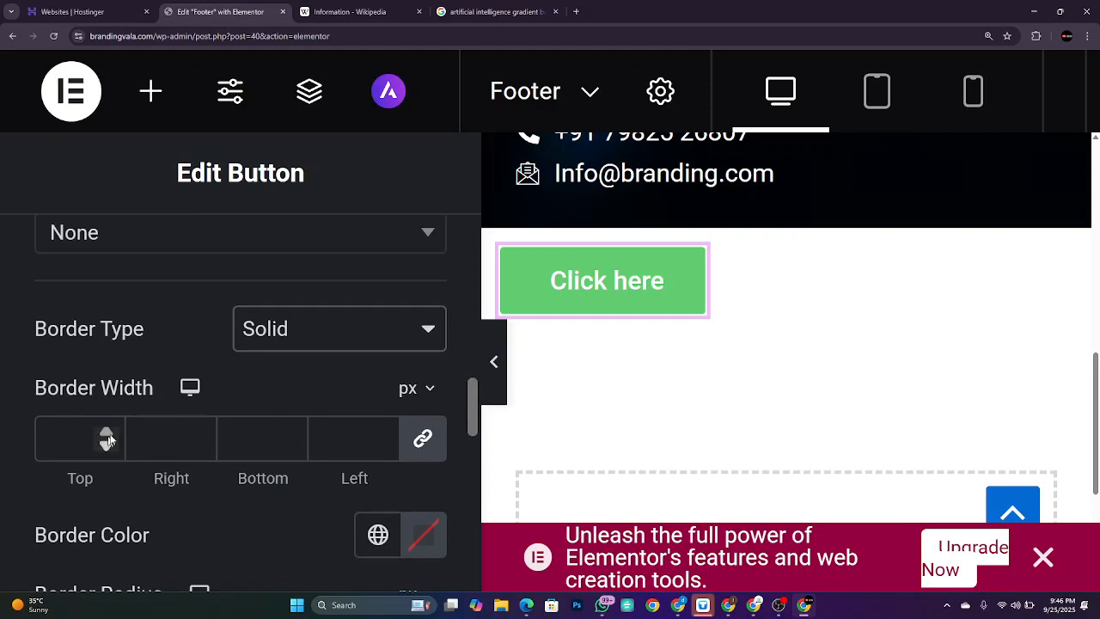
double_click(113, 433)
left_click(106, 432)
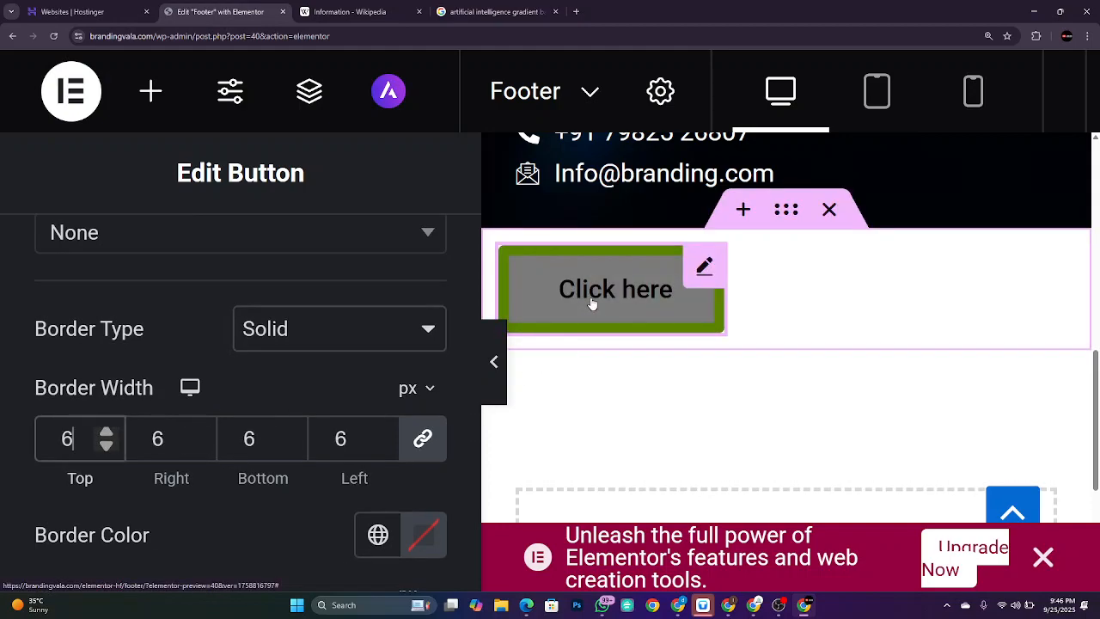
scroll(338, 318, "down", 5)
scroll(338, 316, "up", 2)
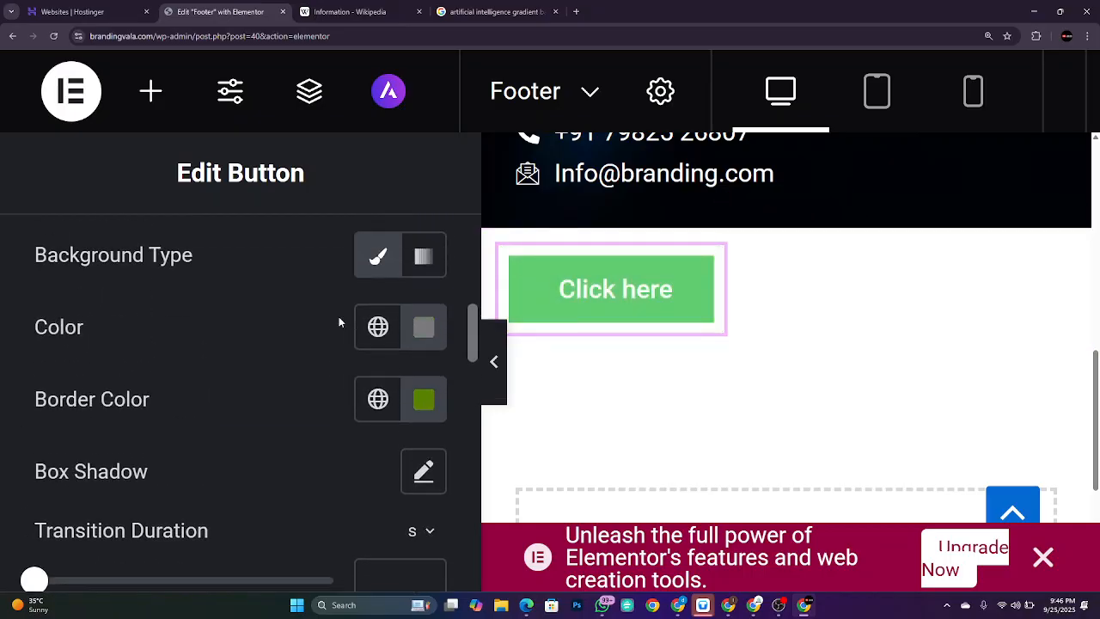
Step: Change the hover border colour to bright red and restore the 110% editor zoom
left_click(424, 397)
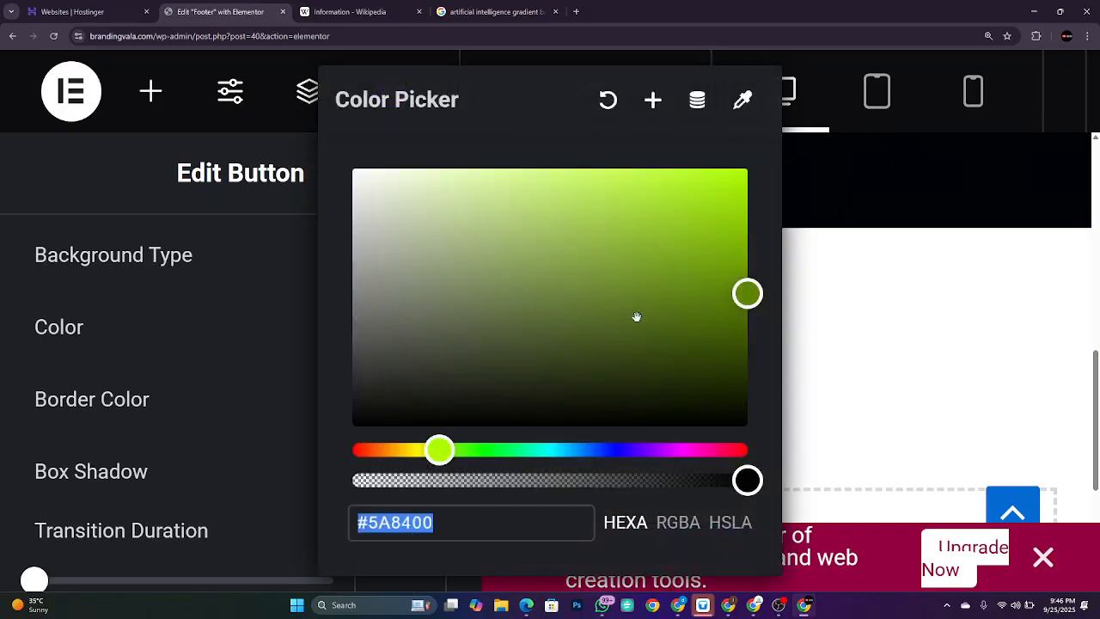
left_click(630, 449)
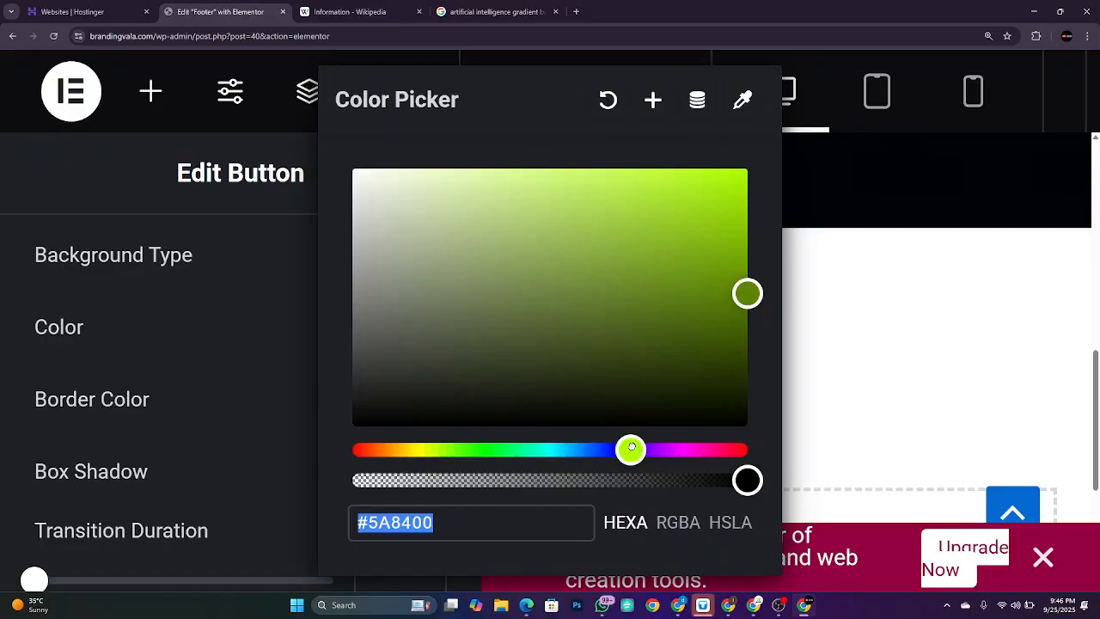
left_click_drag(630, 449, 771, 445)
left_click_drag(747, 293, 729, 187)
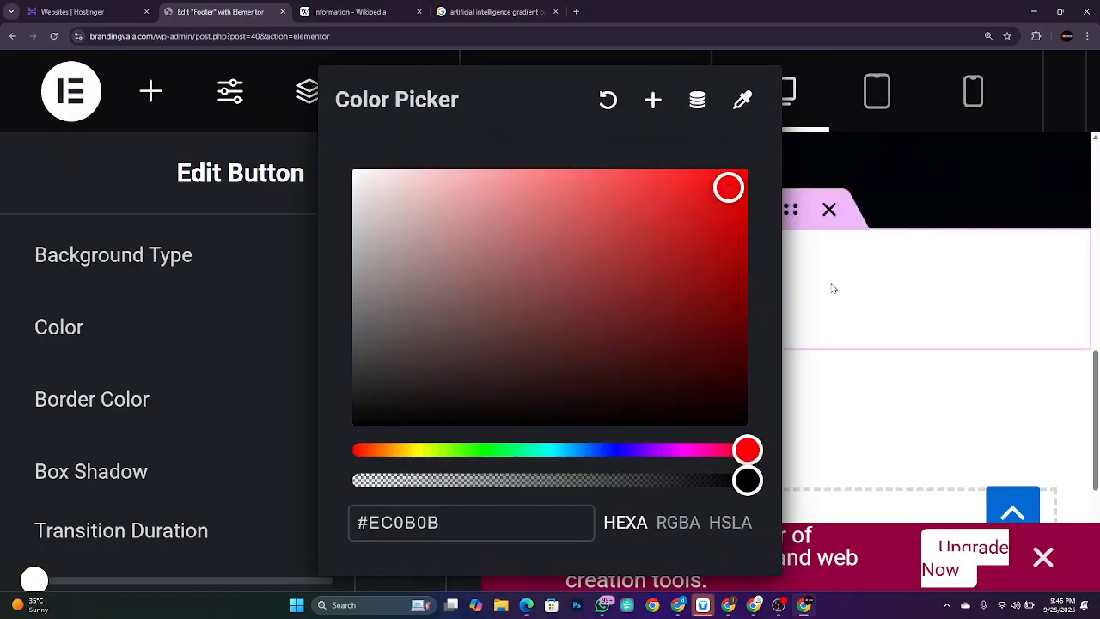
left_click(827, 290)
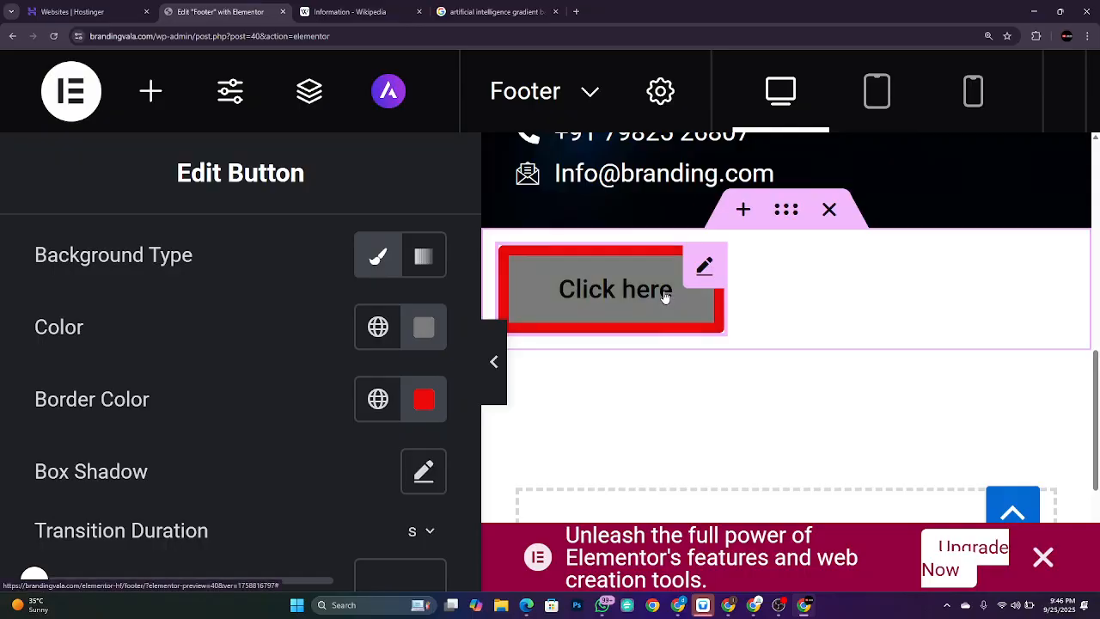
key("ctrl+minus")
key("ctrl+minus")
key("ctrl+minus")
key("ctrl+minus")
key("ctrl+minus")
key("ctrl+minus")
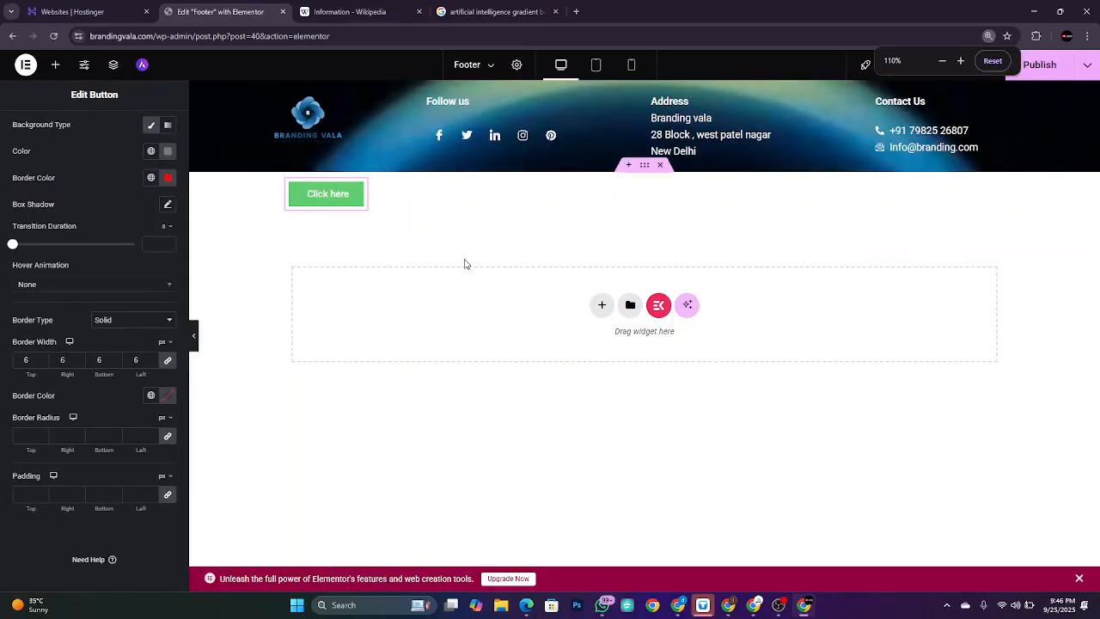
Step: Delete the section holding the Click here button and publish the footer
scroll(93, 299, "up", 3)
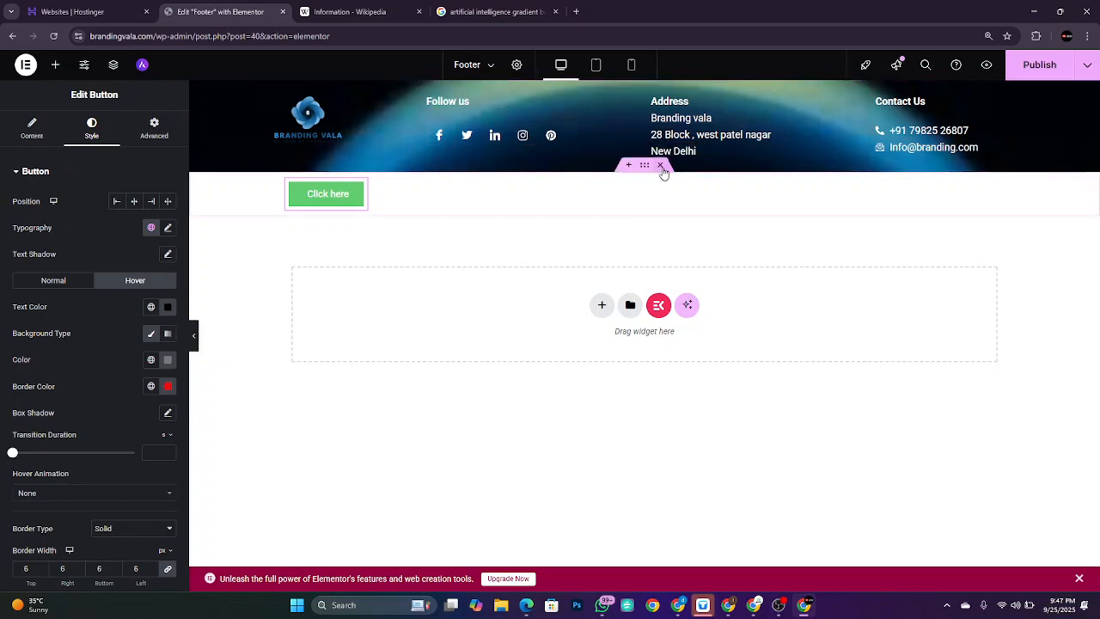
left_click(660, 165)
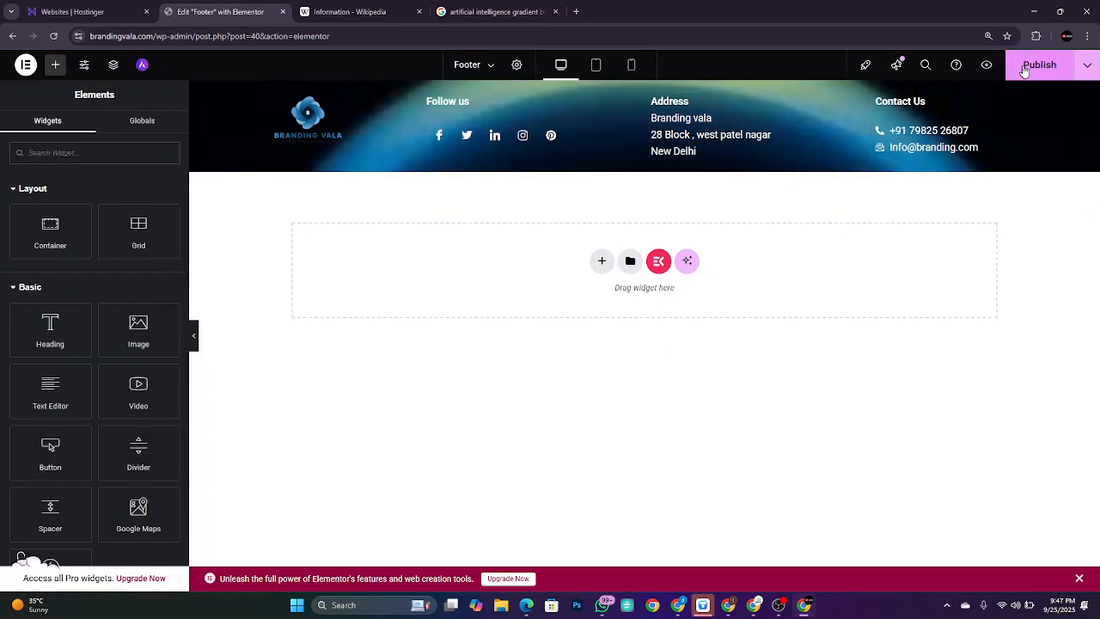
left_click(1024, 72)
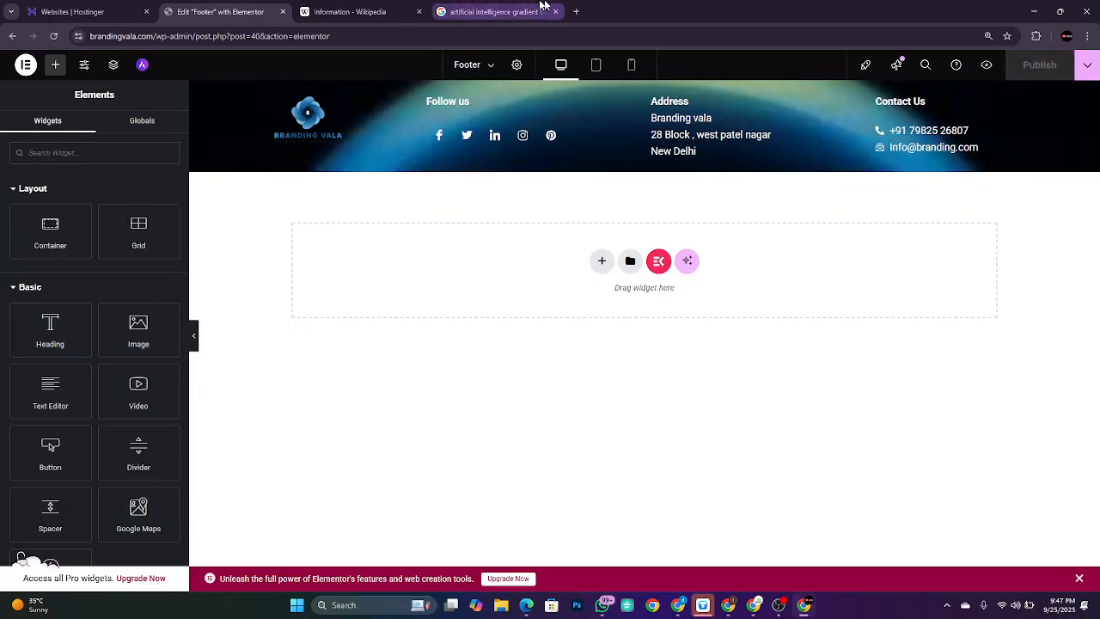
Step: Load brandingvala.com in a new tab to review the live footer, then return to the footer editor
left_click(576, 11)
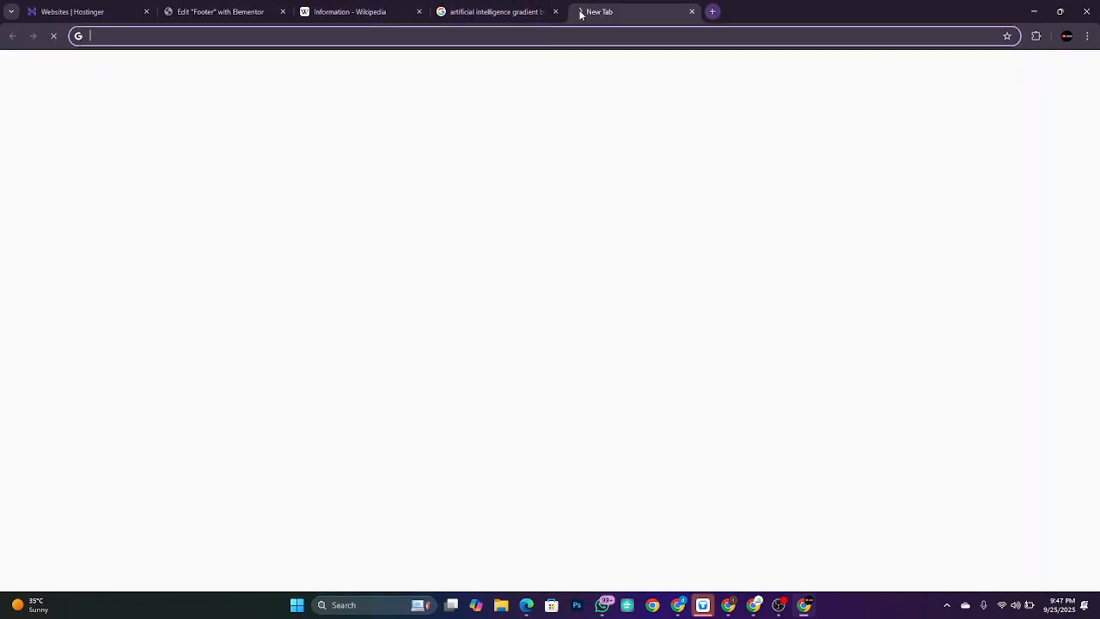
type("brandingvala.com")
key("Return")
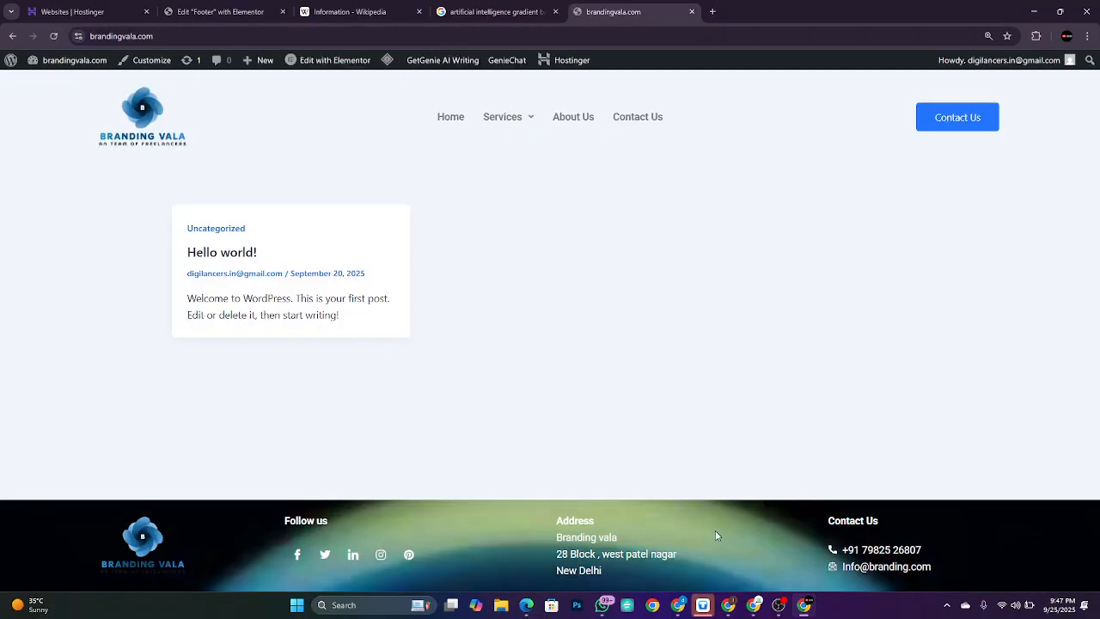
mouse_move(505, 113)
left_click(263, 10)
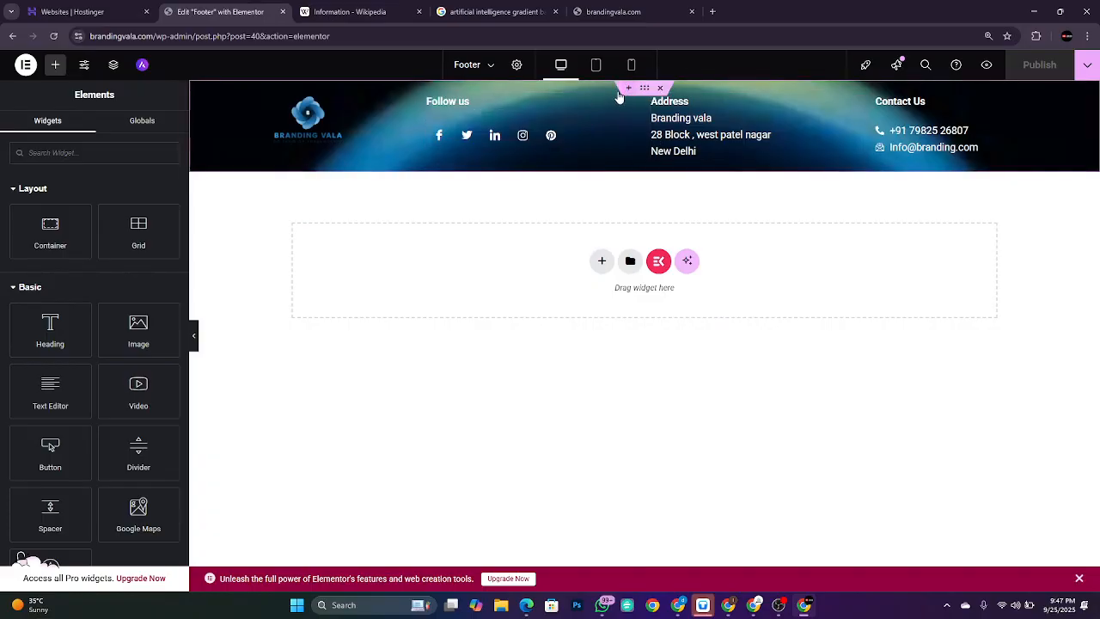
Step: Add a two-column Flexbox container above the footer
left_click(627, 90)
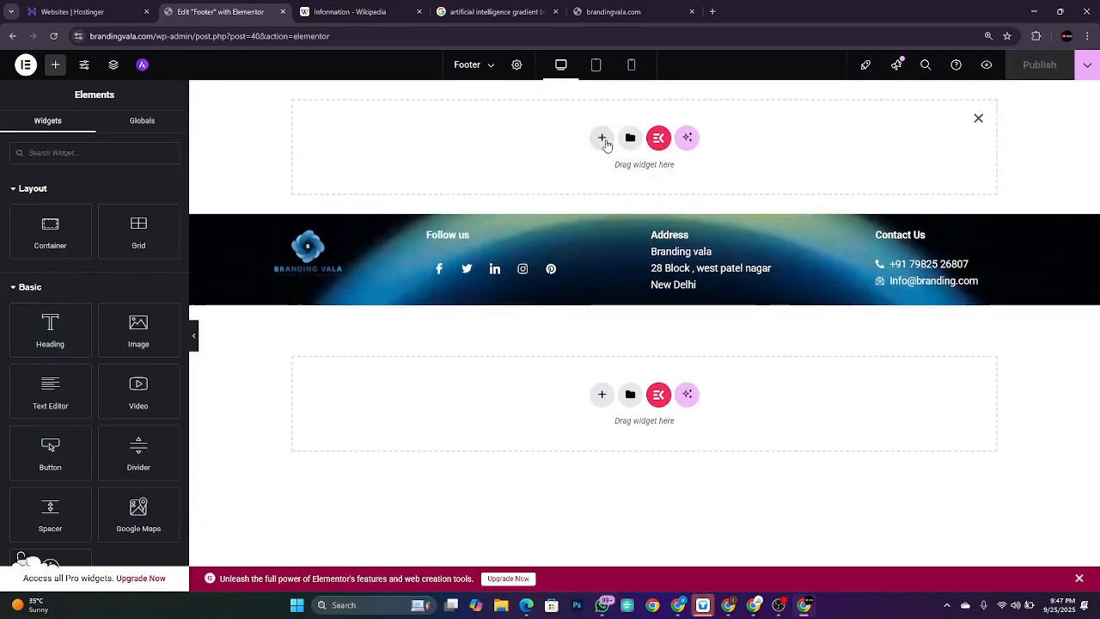
left_click(601, 138)
left_click(606, 189)
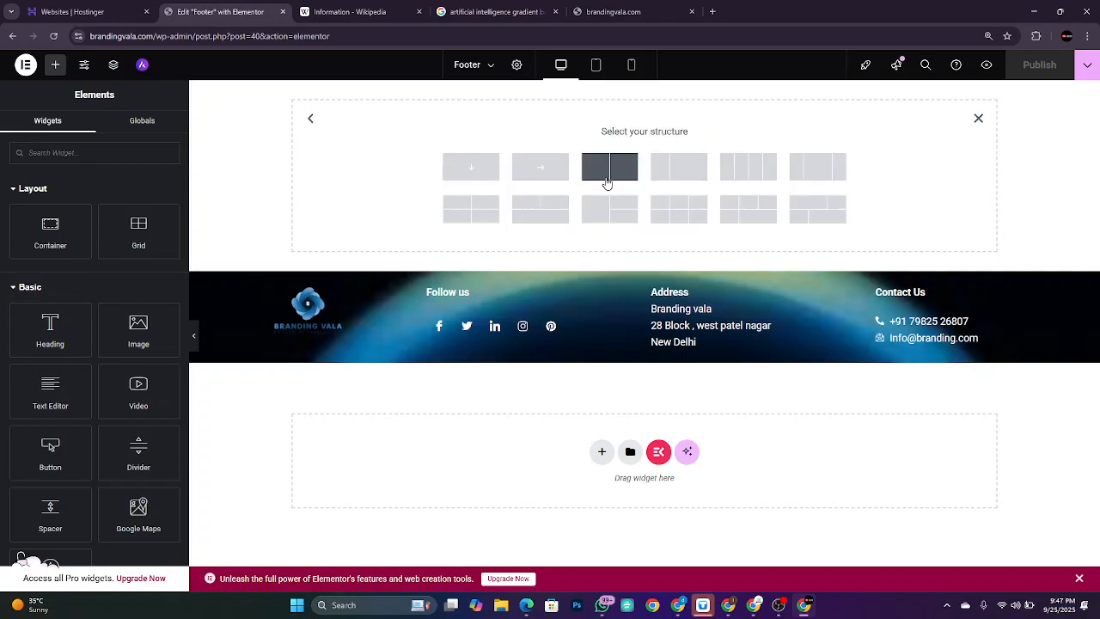
left_click(607, 183)
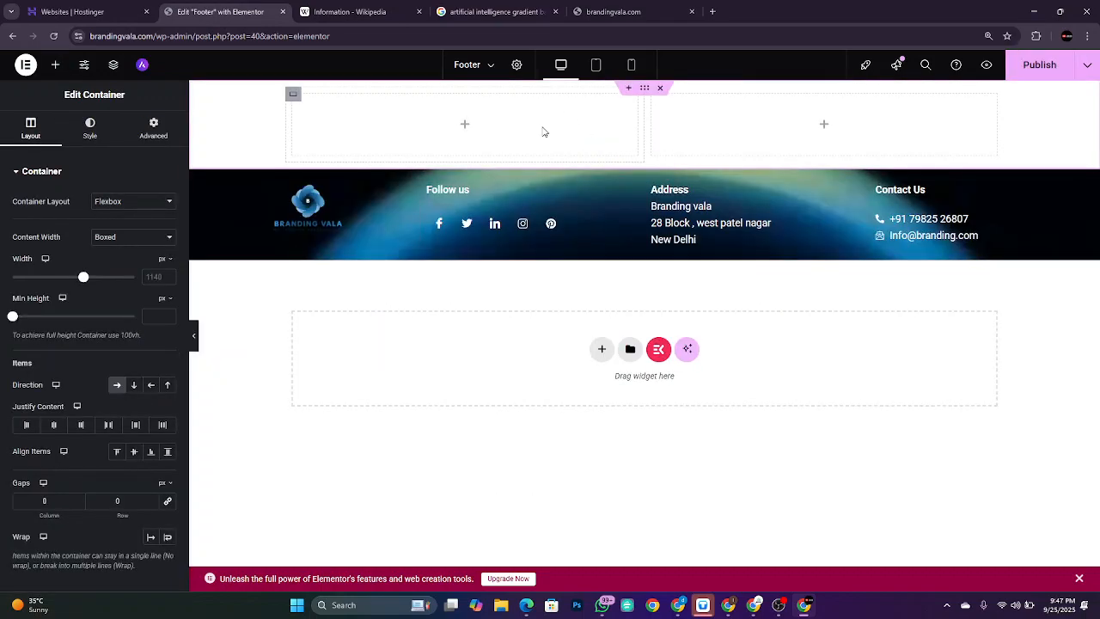
Step: Search widgets for 'map' and place a Google Maps widget in the left column
left_click(55, 64)
type("map")
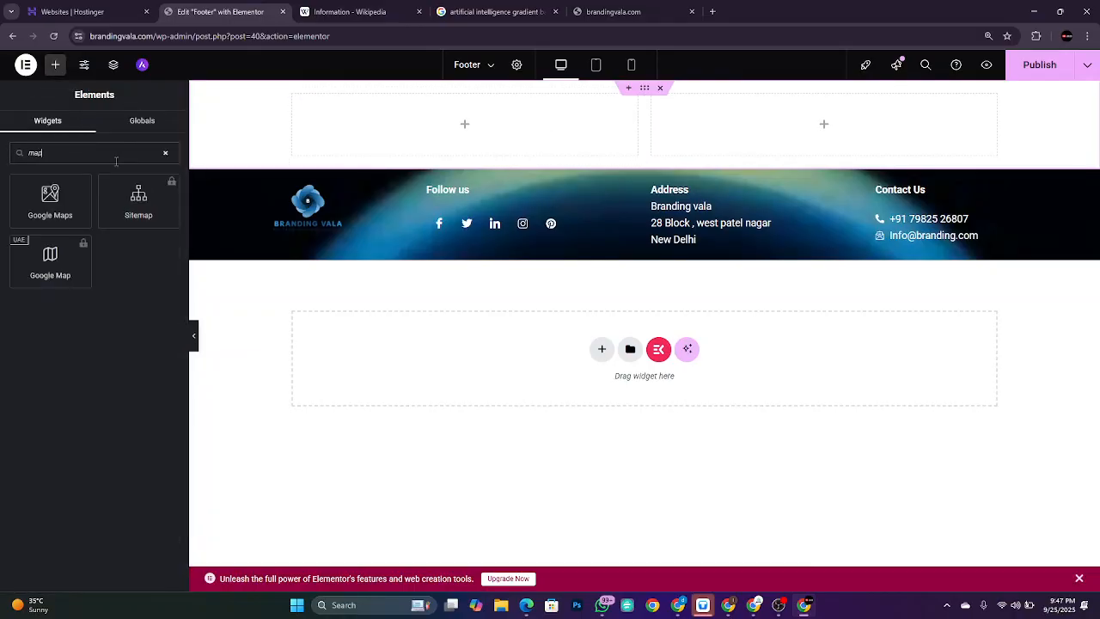
left_click_drag(57, 200, 475, 121)
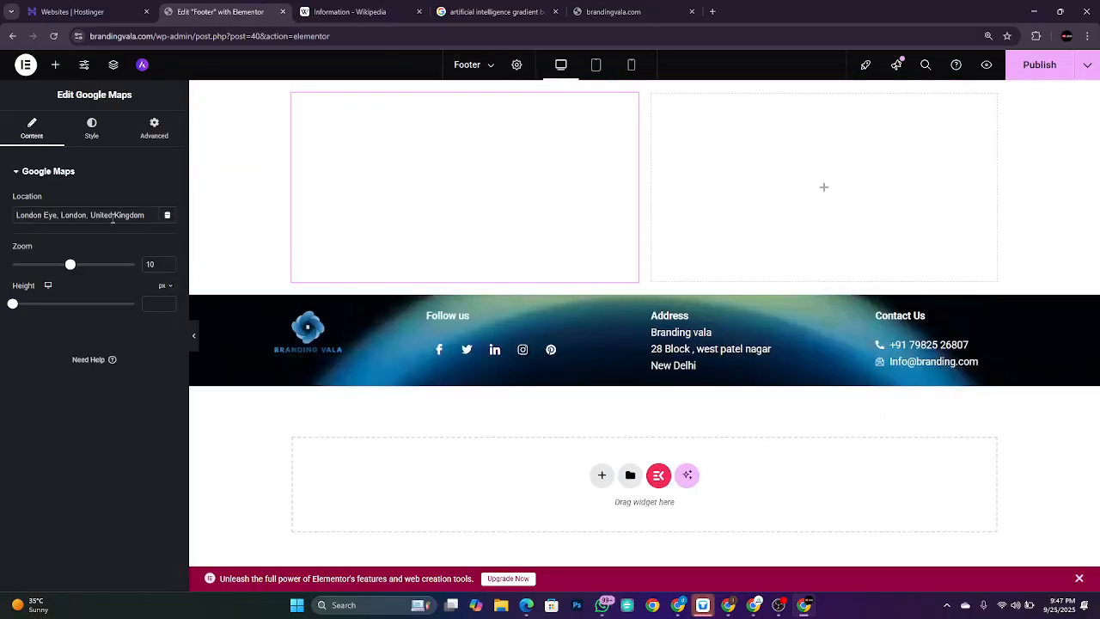
Step: Replace the map's default location with 'Digilancers'
triple_click(112, 215)
key("BackSpace")
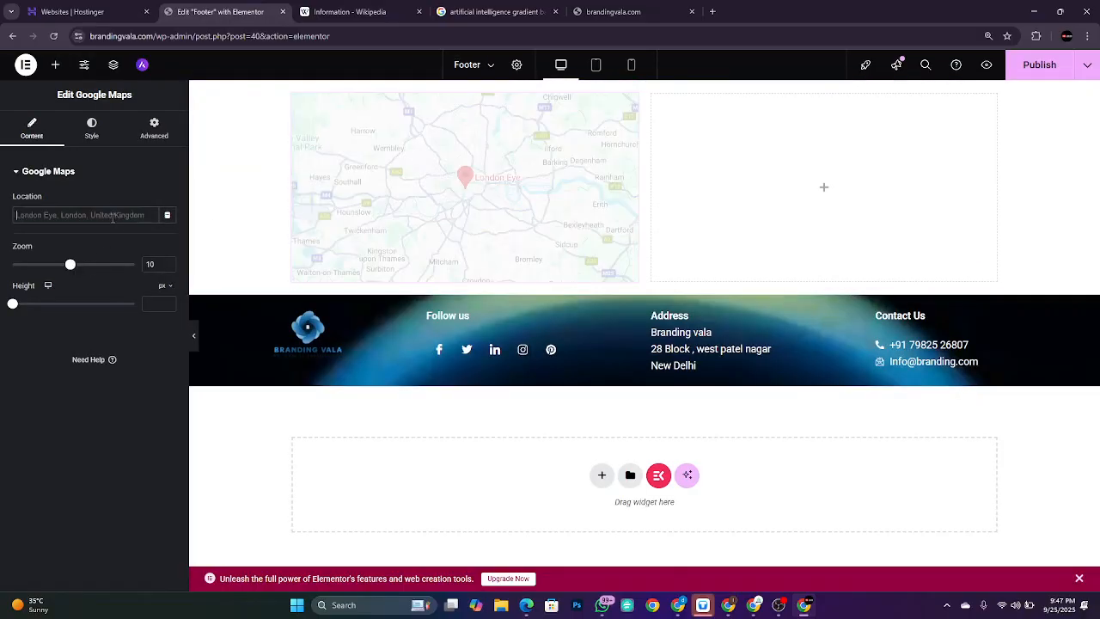
type("Digilancer")
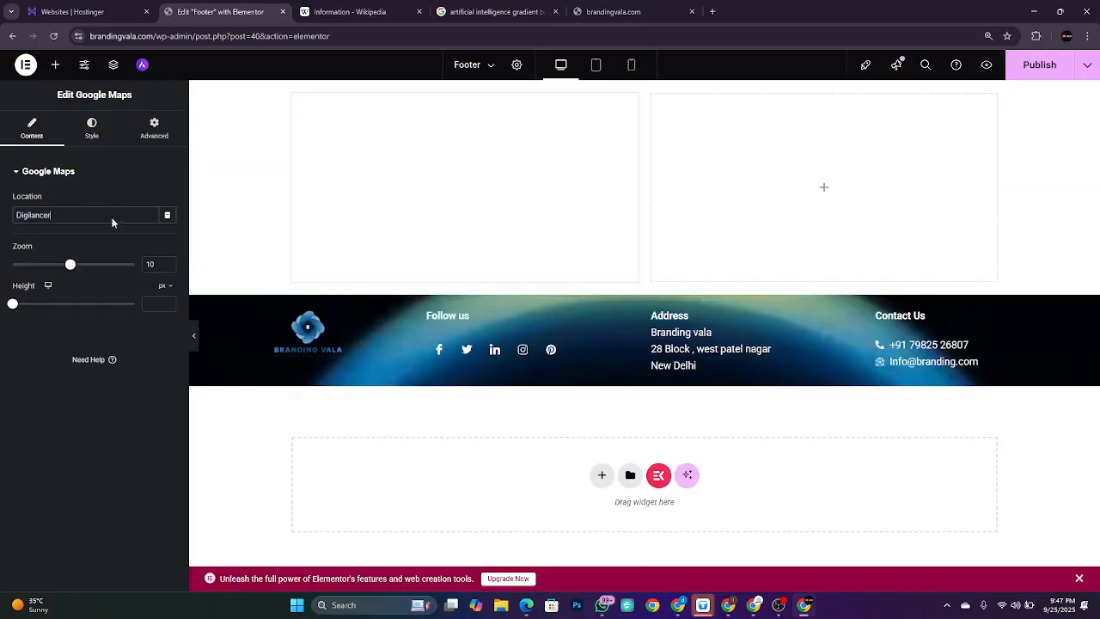
type("s")
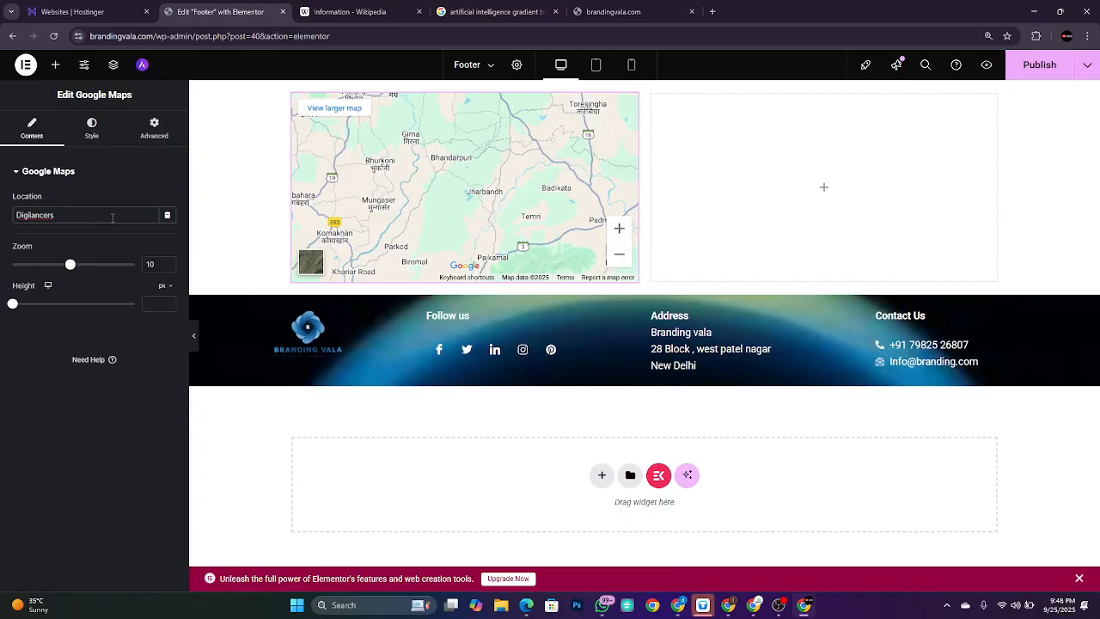
key("ctrl+a")
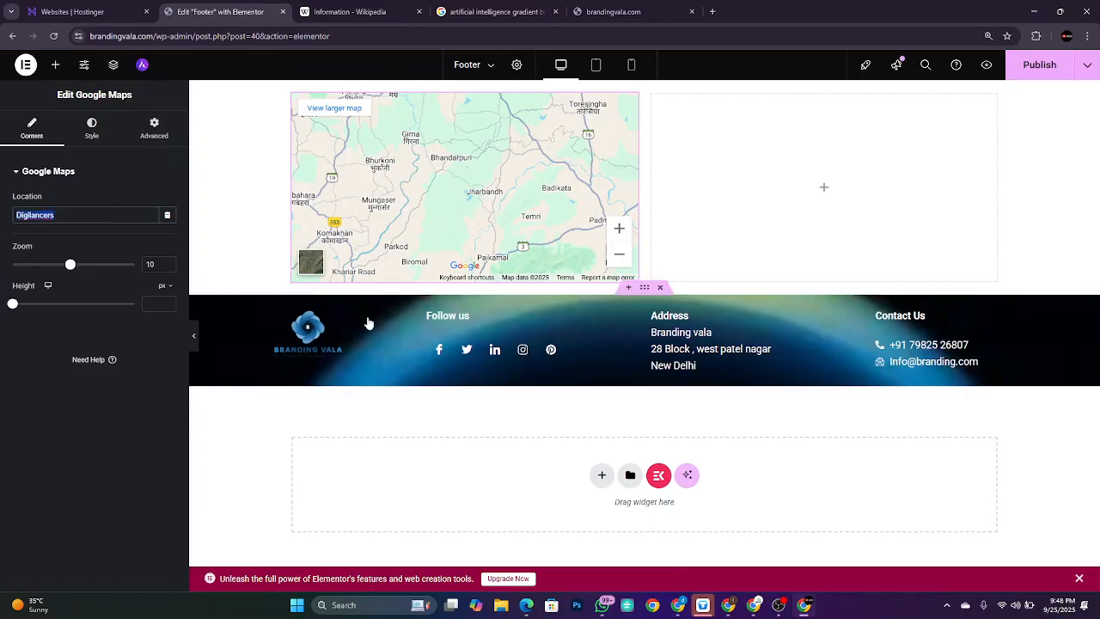
Step: Zoom the map preview out to all of India and pan toward the Digi Lancers marker
left_click(625, 257)
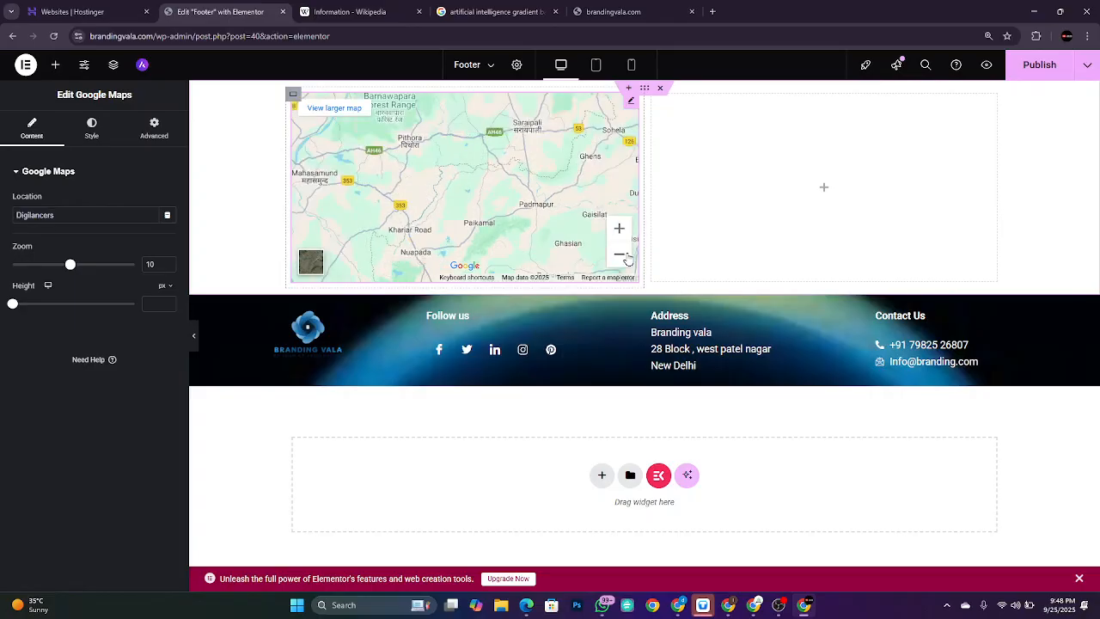
left_click(627, 258)
left_click(627, 258)
left_click(628, 258)
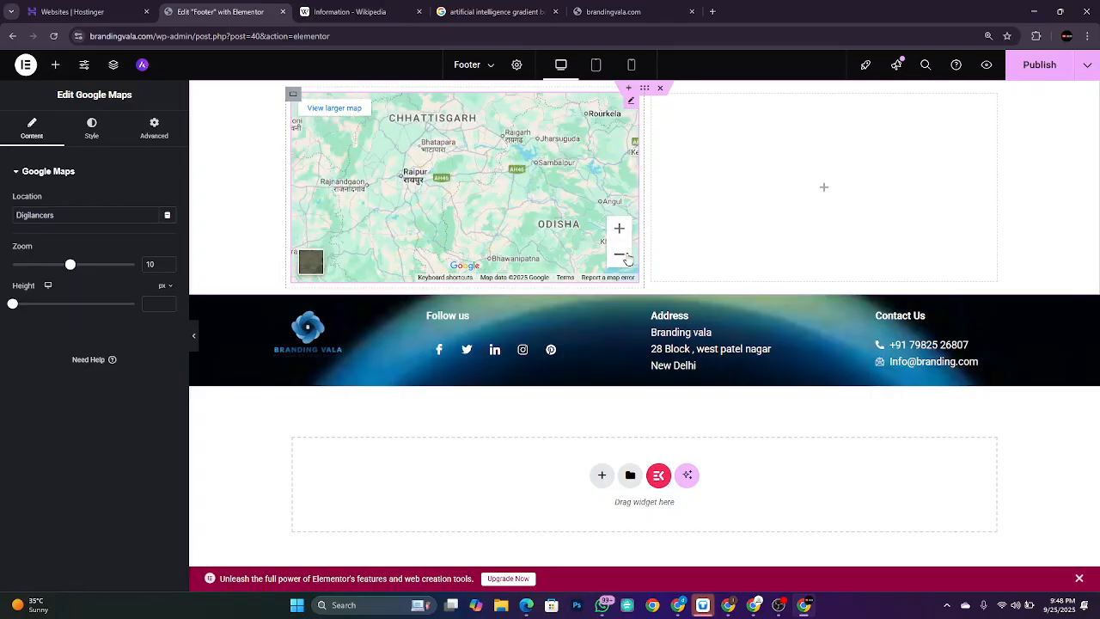
left_click(629, 258)
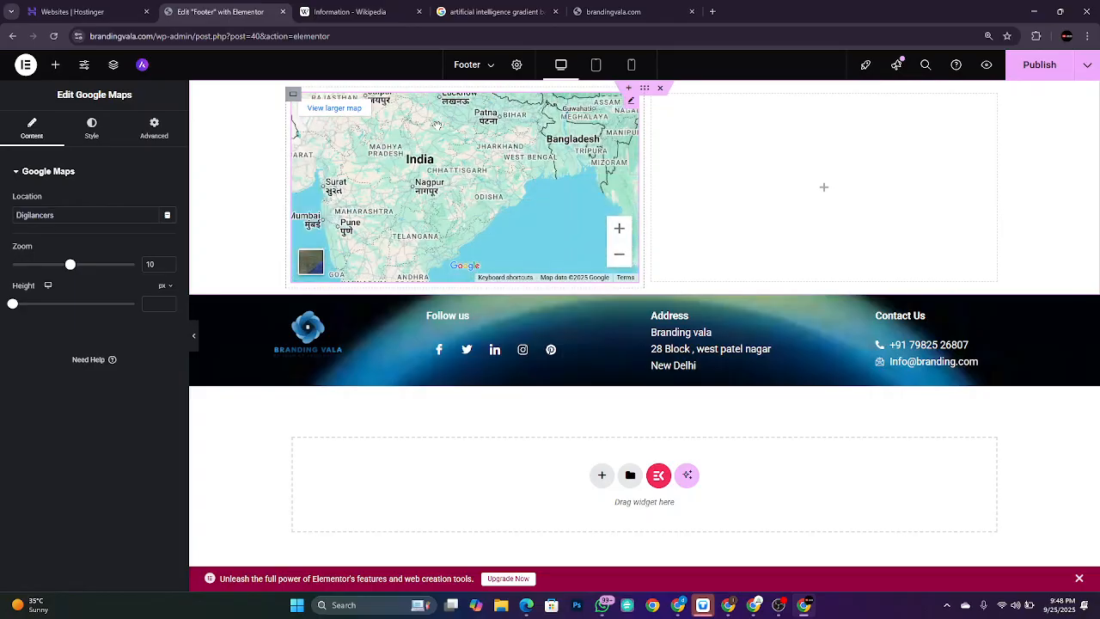
mouse_move(428, 128)
left_mouse_down()
mouse_move(512, 201)
mouse_move(506, 217)
left_mouse_up()
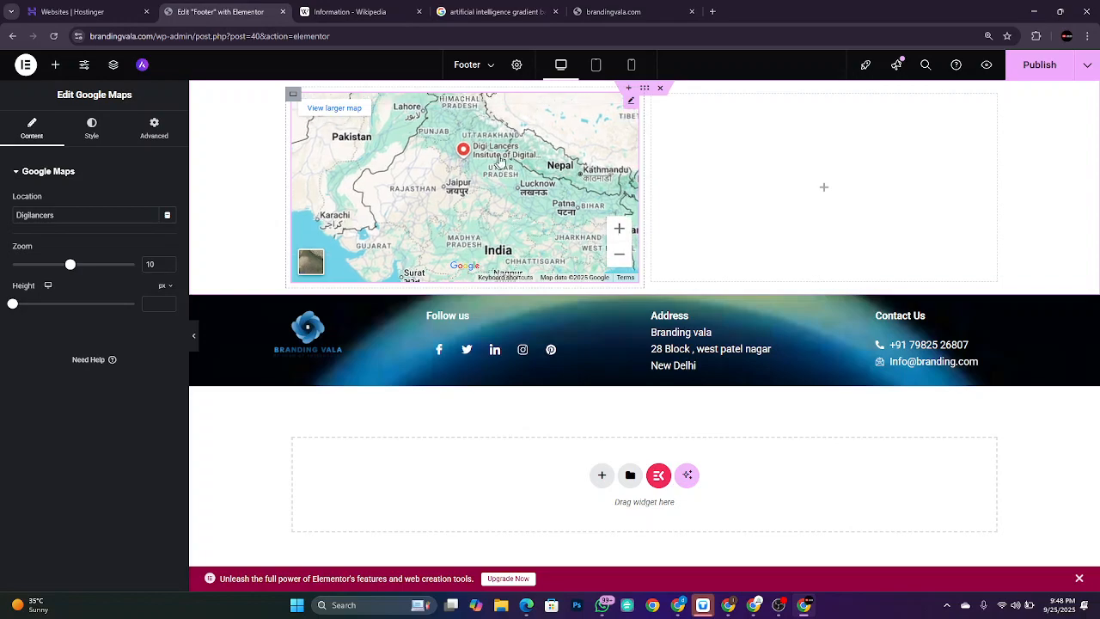
Step: Zoom into New Delhi and centre the map on the Digi Lancers marker
left_click(620, 233)
left_click(623, 236)
left_click(622, 236)
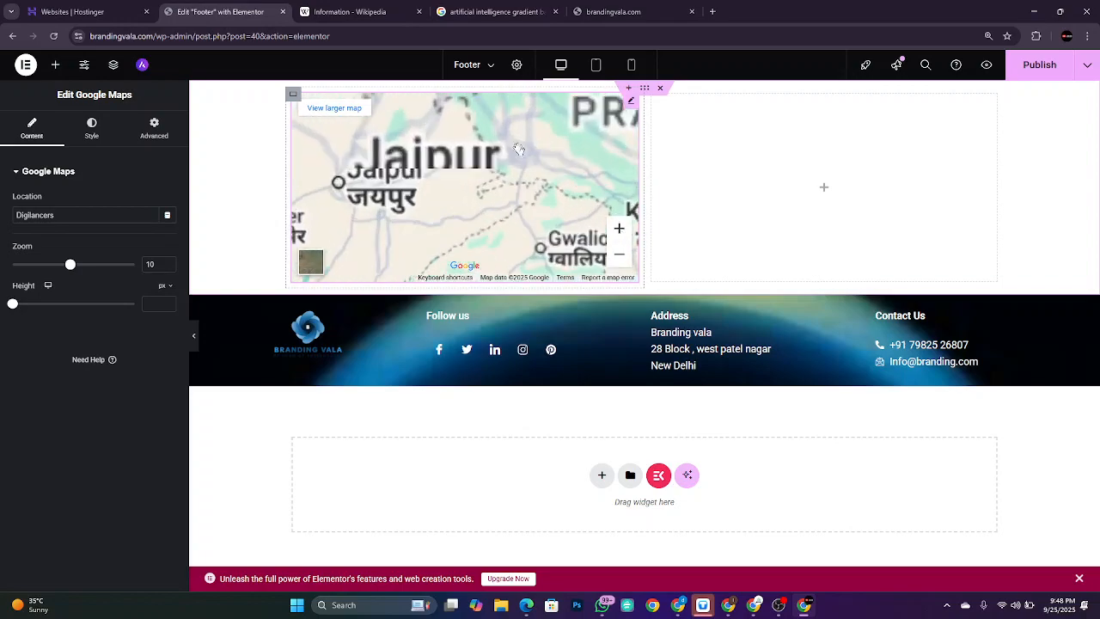
mouse_move(526, 112)
left_mouse_down()
mouse_move(554, 193)
mouse_move(571, 171)
left_mouse_up()
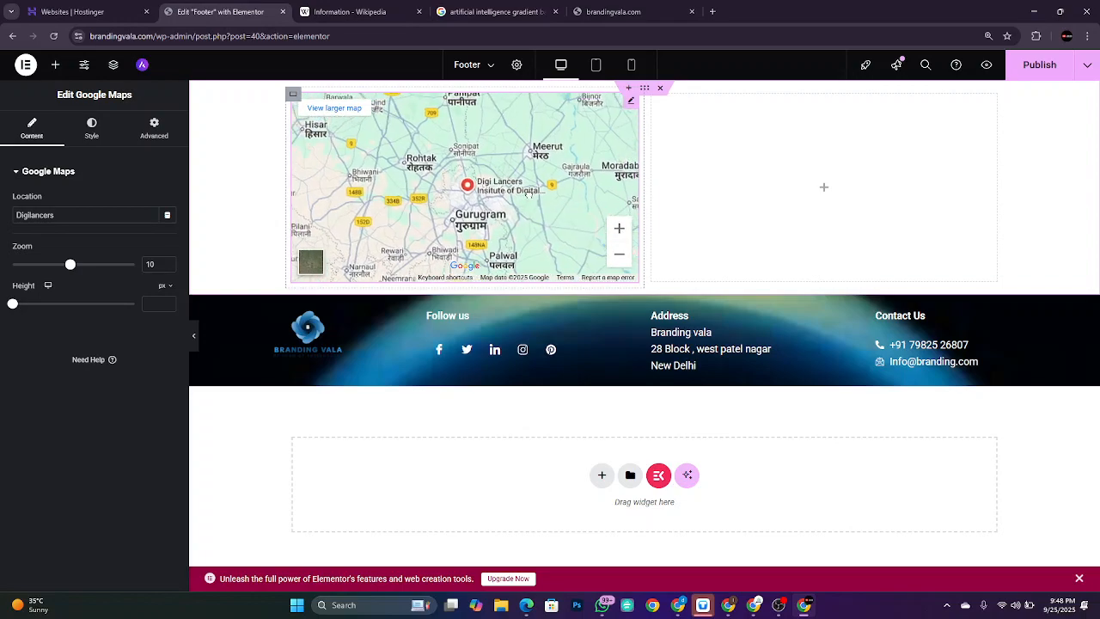
left_click(619, 231)
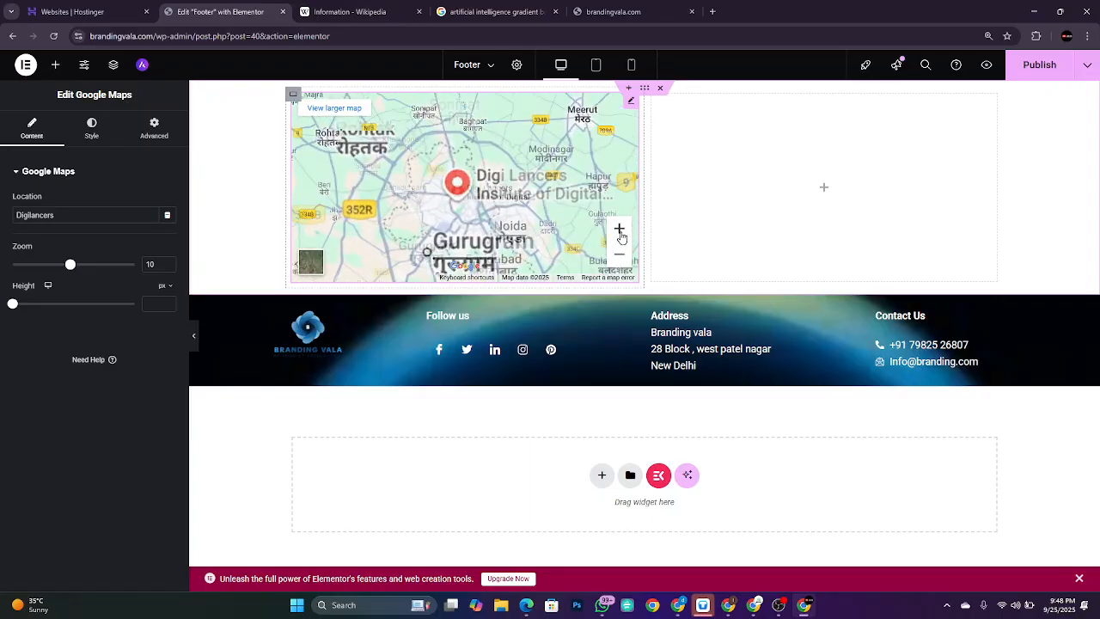
left_click(619, 230)
left_click(619, 230)
left_click(620, 230)
scroll(518, 213, "down", 2)
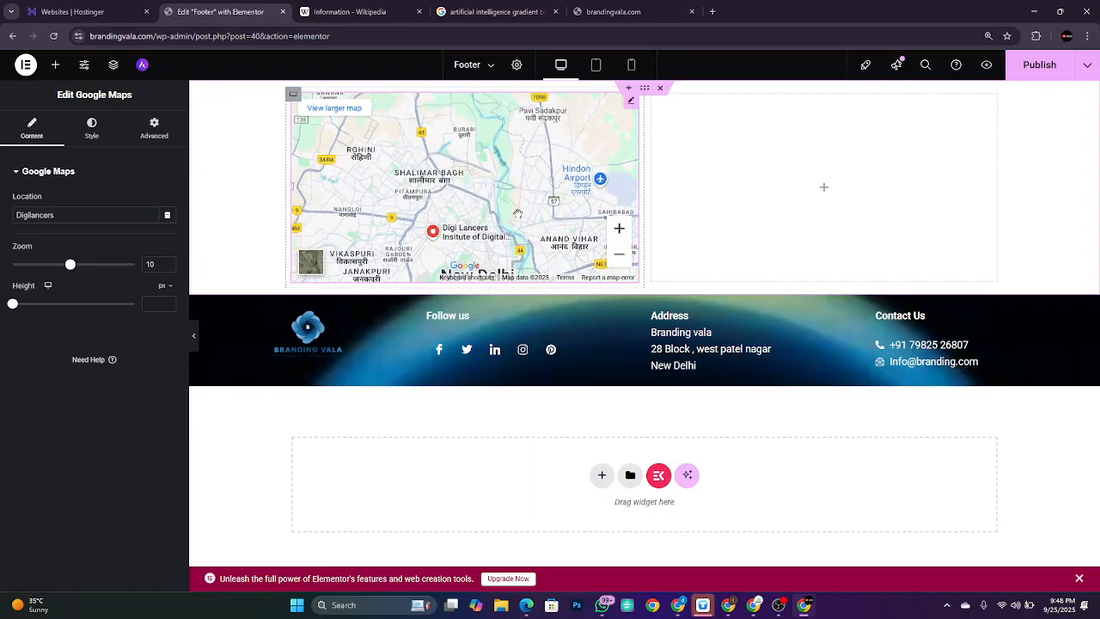
left_click_drag(517, 213, 485, 171)
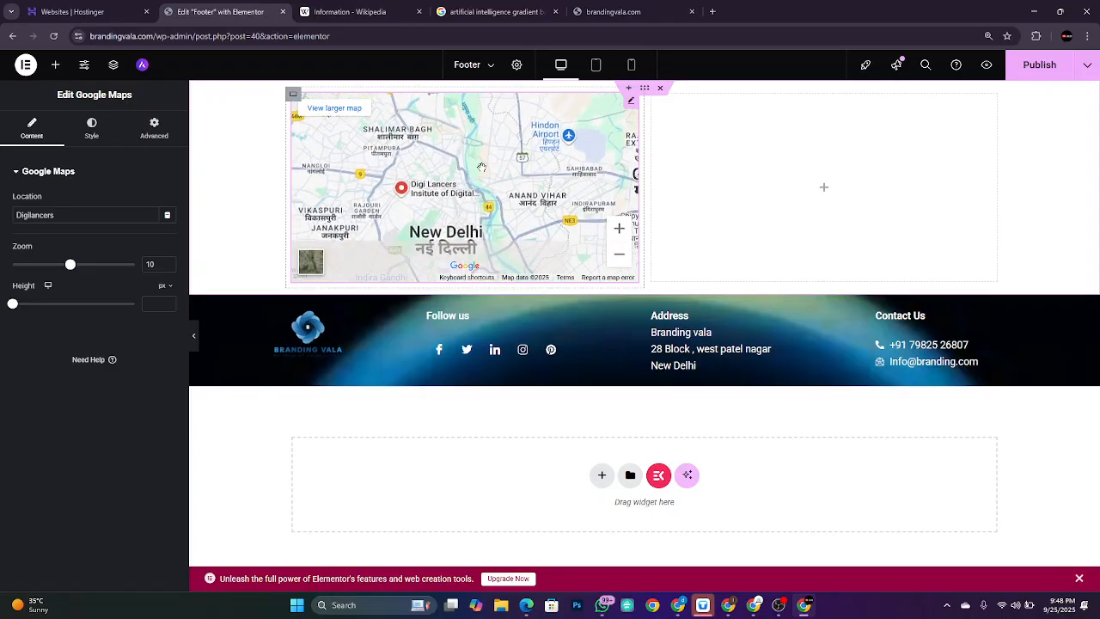
left_click(620, 229)
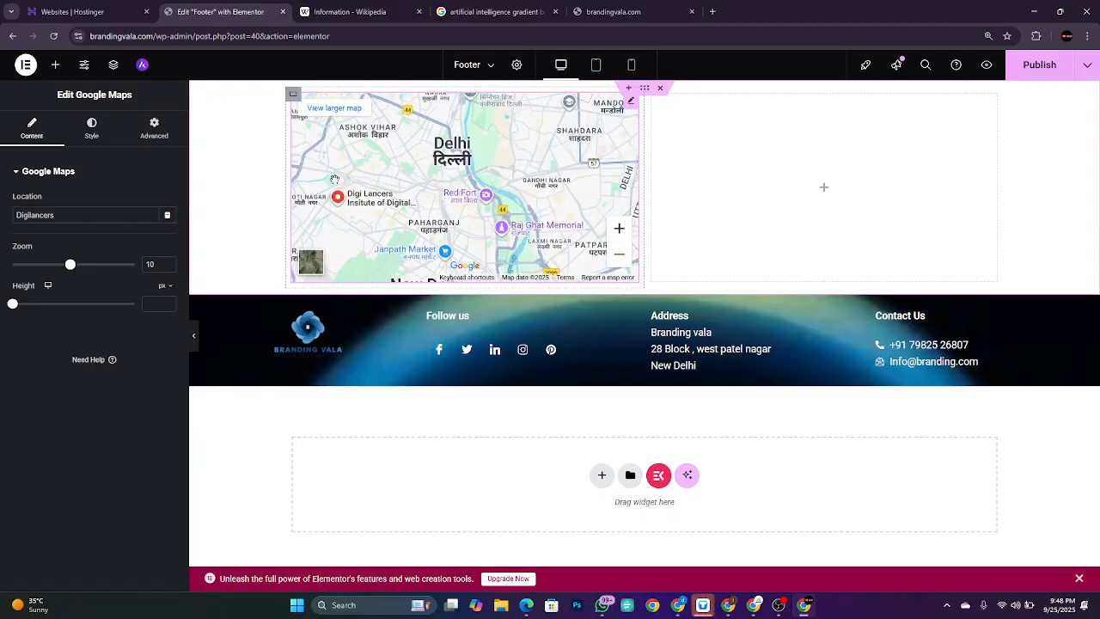
left_click_drag(334, 179, 389, 176)
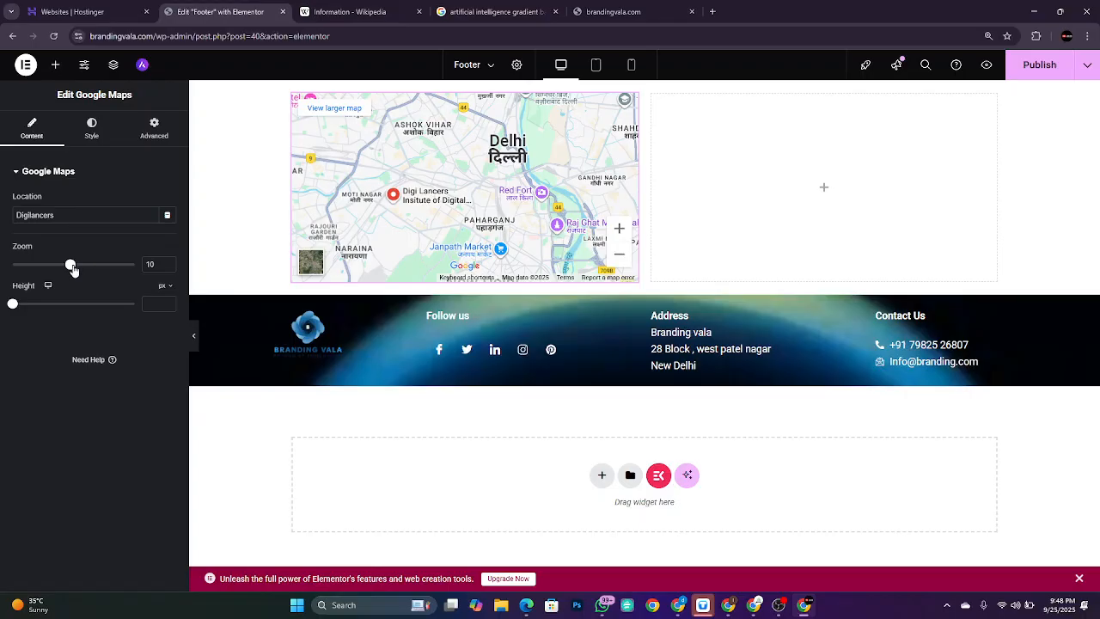
Step: Lower the Google map's zoom slider from 10 to 8 and set its height to 228 px
left_click(72, 265)
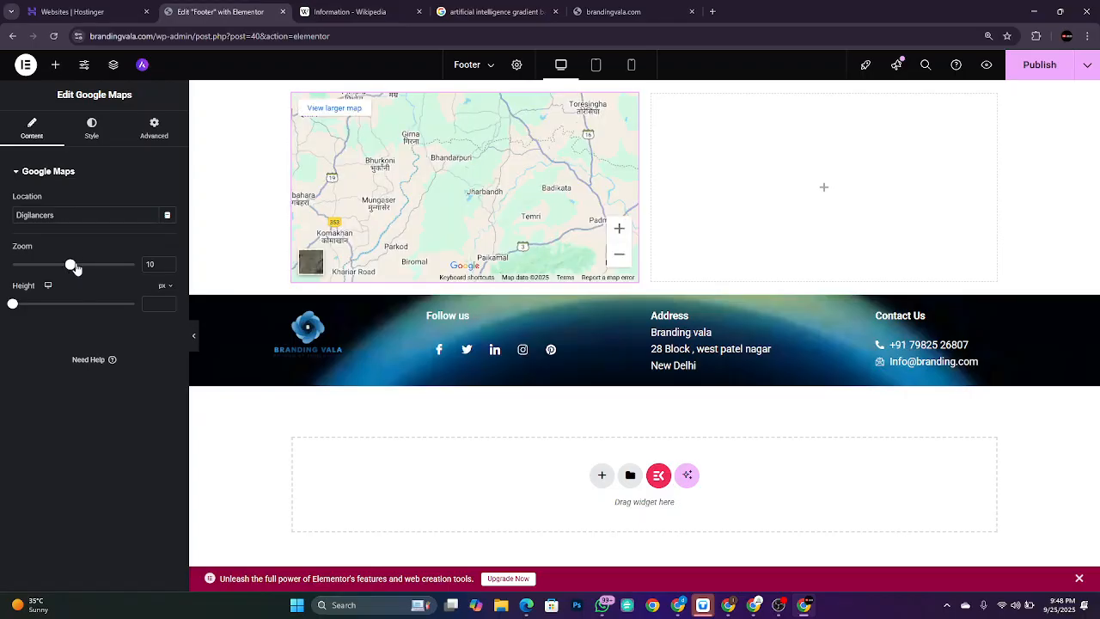
left_click_drag(72, 266, 60, 265)
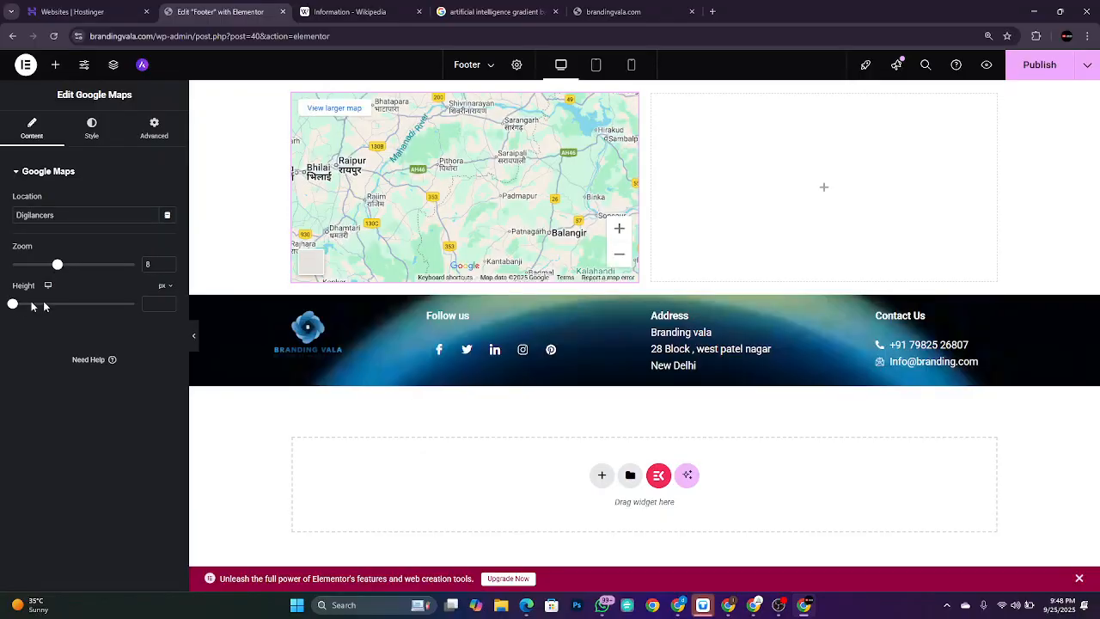
mouse_move(13, 306)
left_mouse_down()
mouse_move(89, 306)
mouse_move(16, 304)
mouse_move(30, 301)
left_mouse_up()
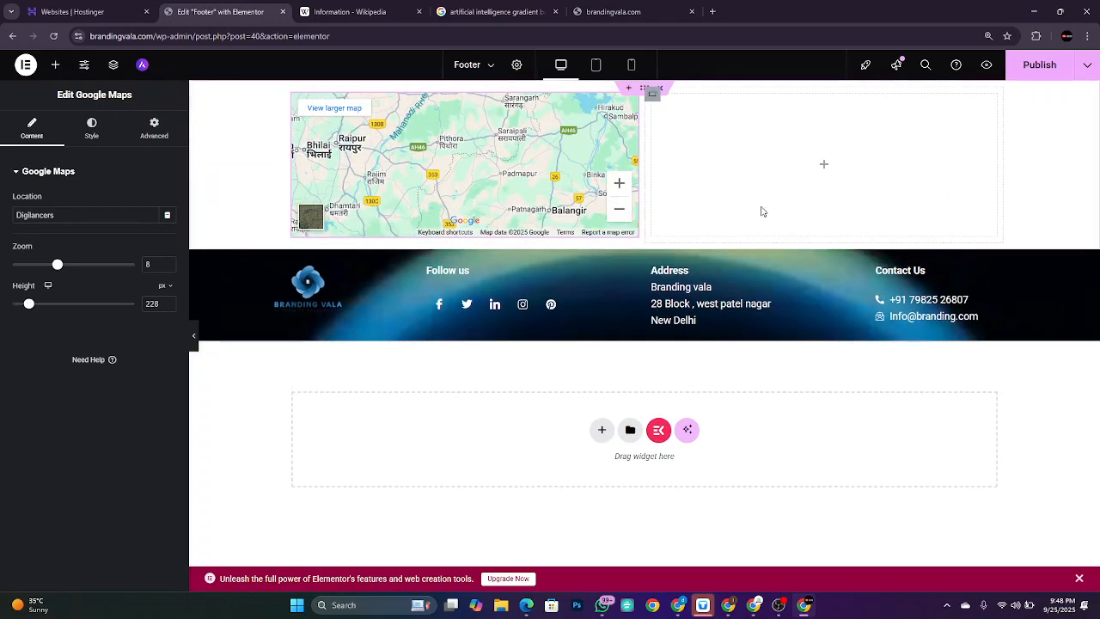
Step: Search the widget list for 'form', then publish the footer with its new map section
left_click(57, 66)
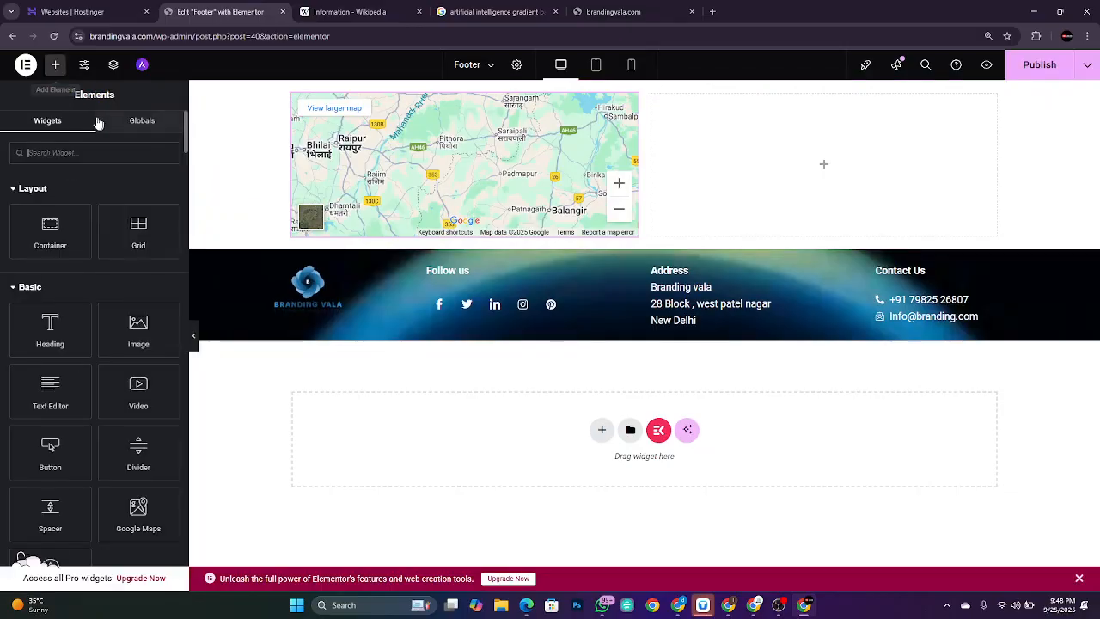
type("from")
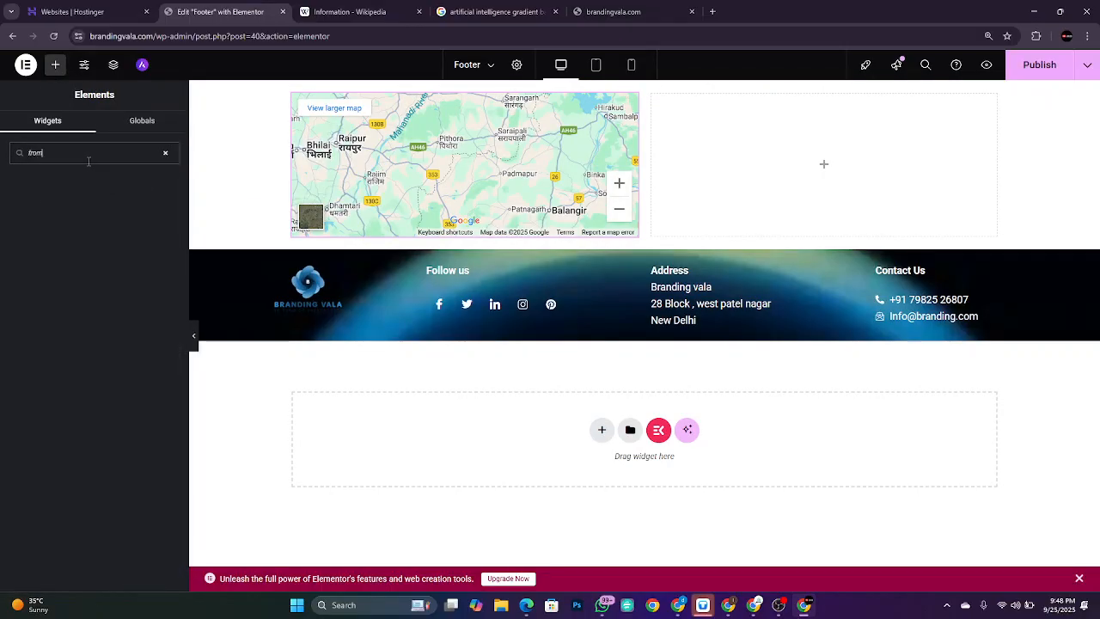
type("orm")
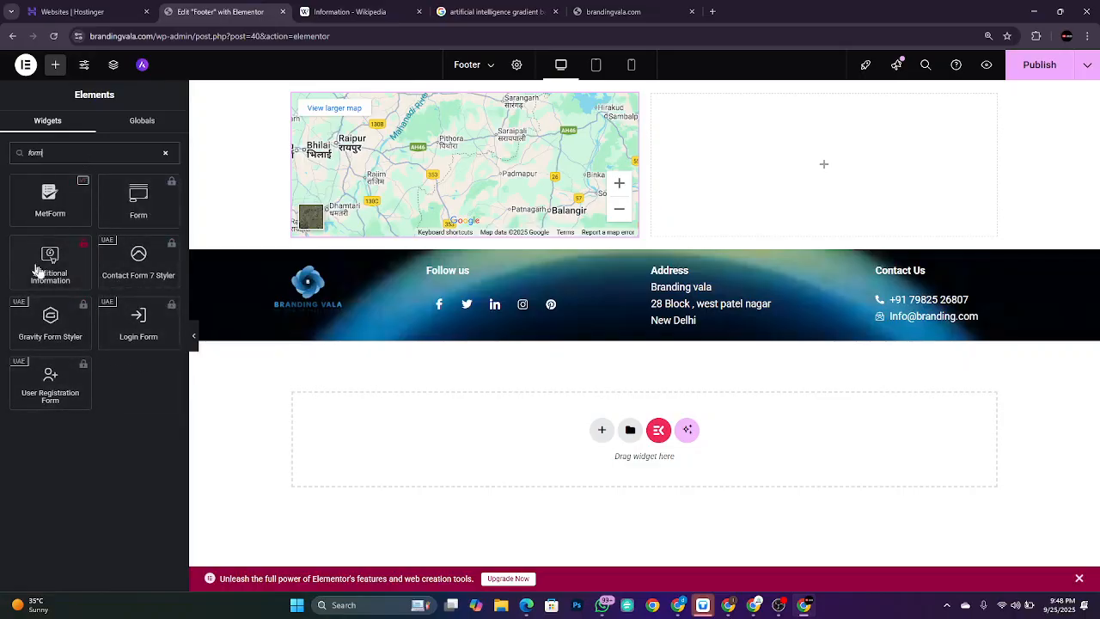
left_click(1059, 68)
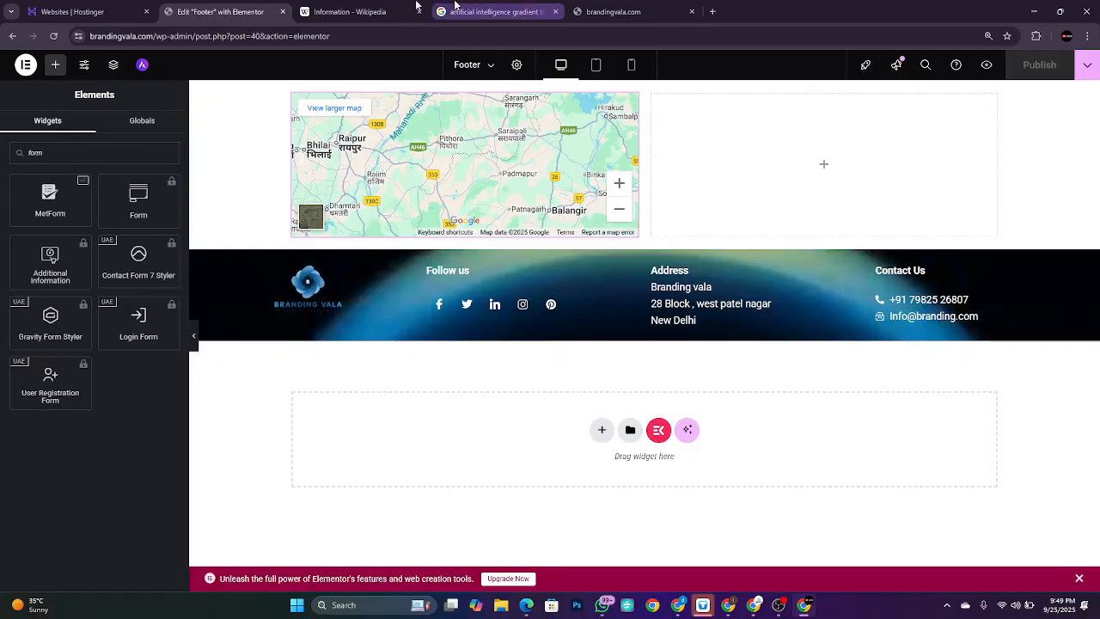
Step: Exit Elementor to WordPress admin and go to Plugins > Add Plugin
left_click(25, 67)
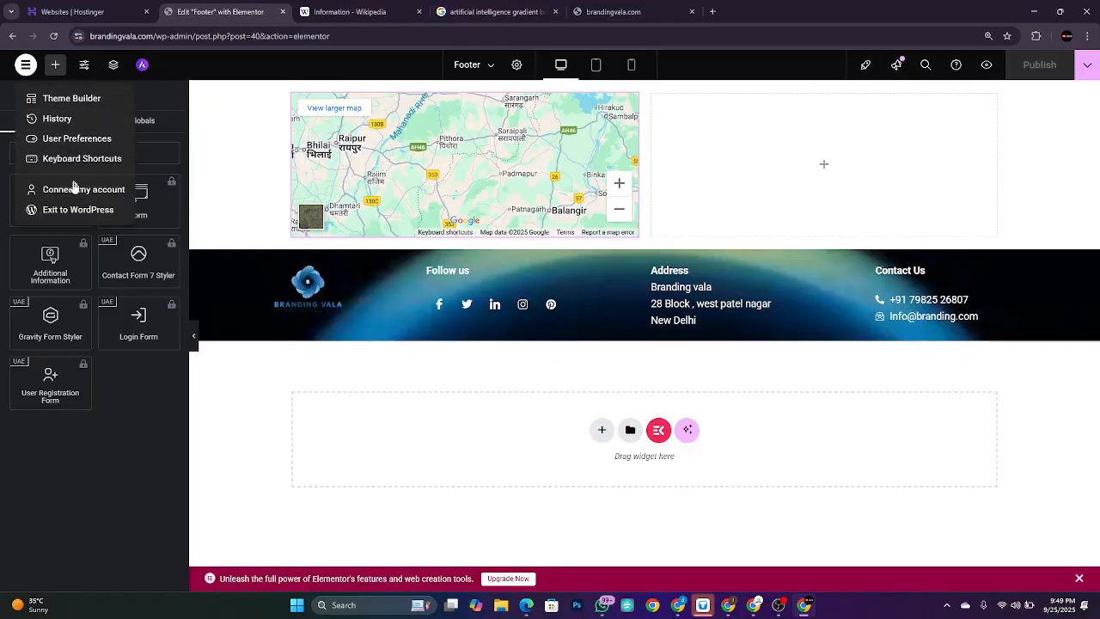
left_click(88, 210)
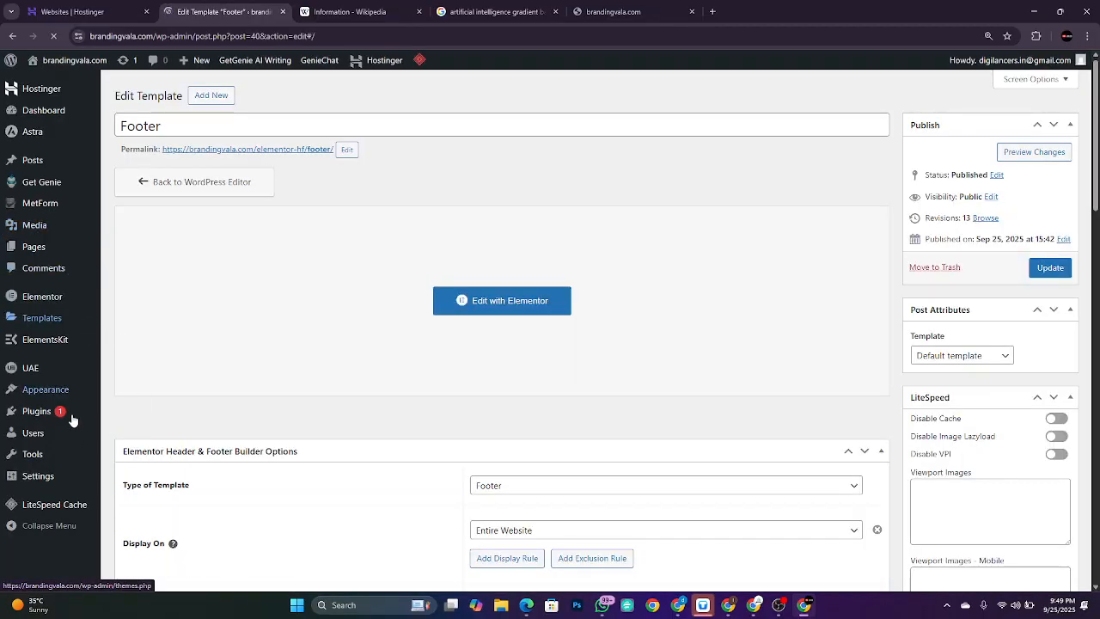
mouse_move(69, 344)
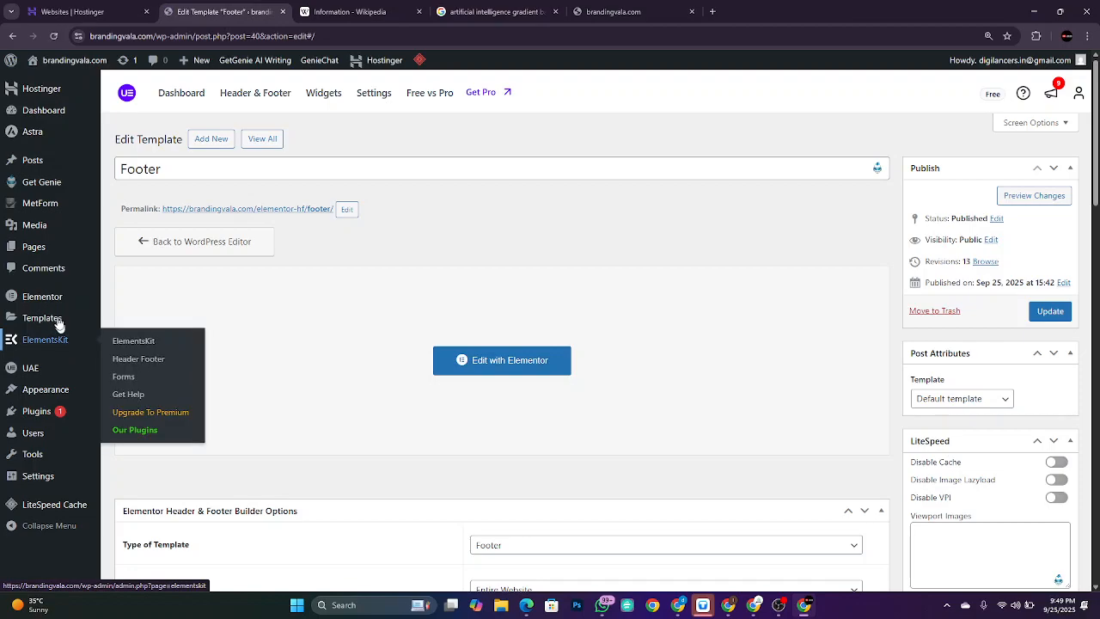
mouse_move(53, 413)
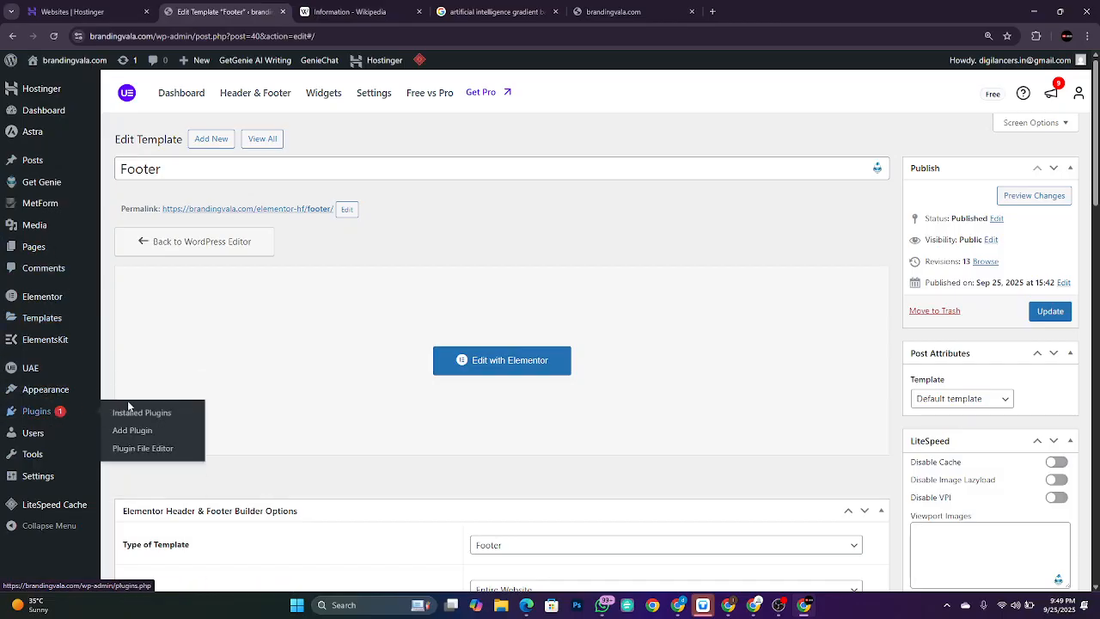
left_click(133, 431)
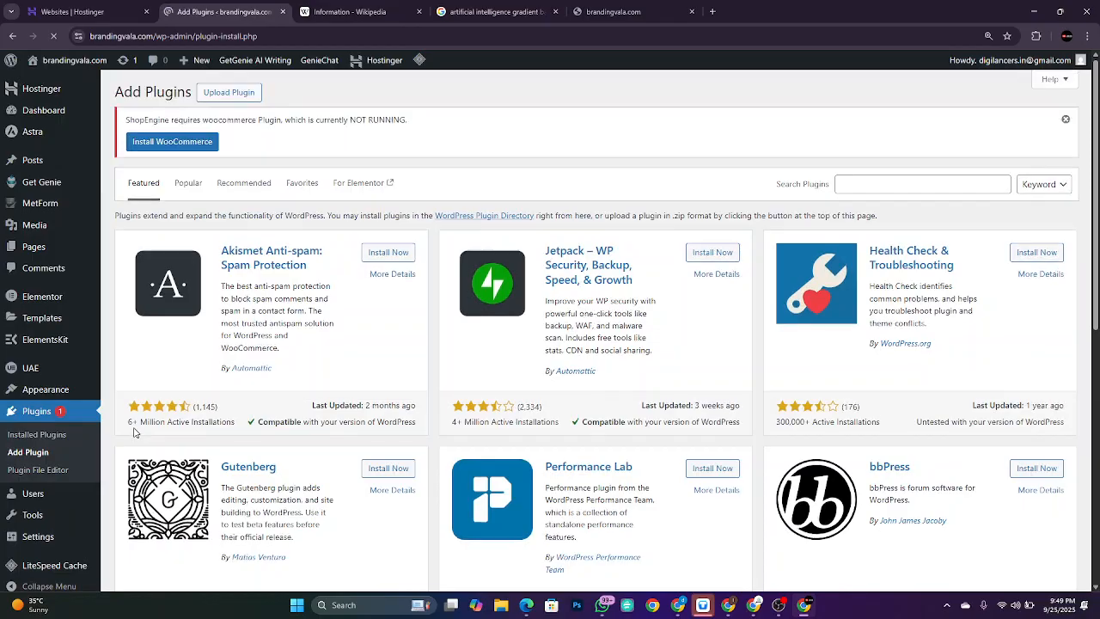
Step: Search plugins for Forminator, then install and activate Forminator Forms
left_click(902, 184)
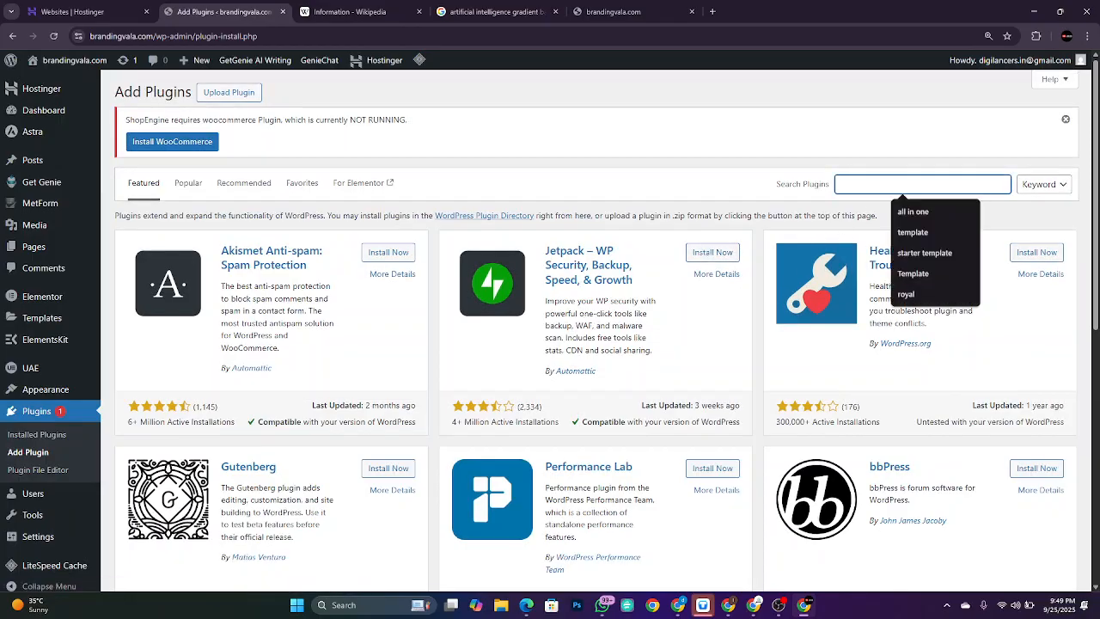
type("Iro")
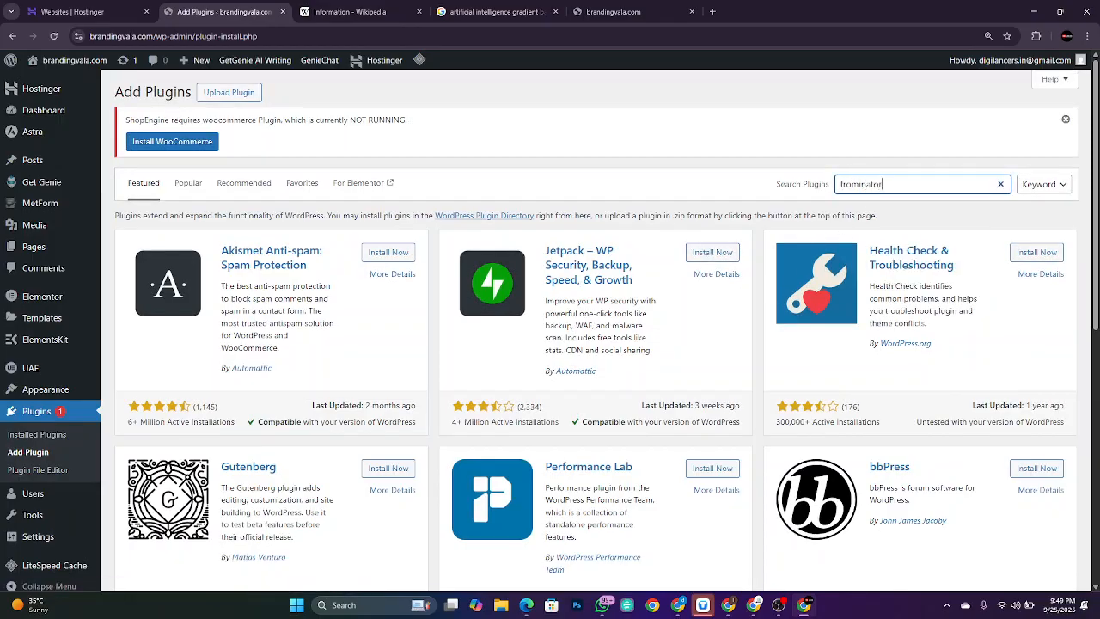
type("minator")
key("ctrl+a")
key("BackSpace")
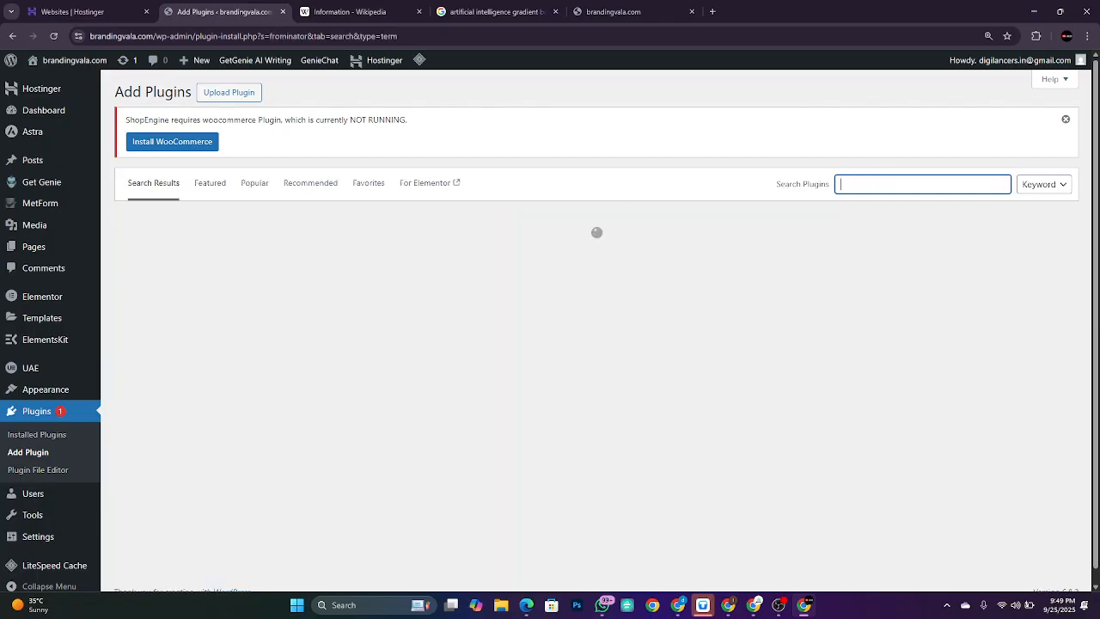
type("Forminator")
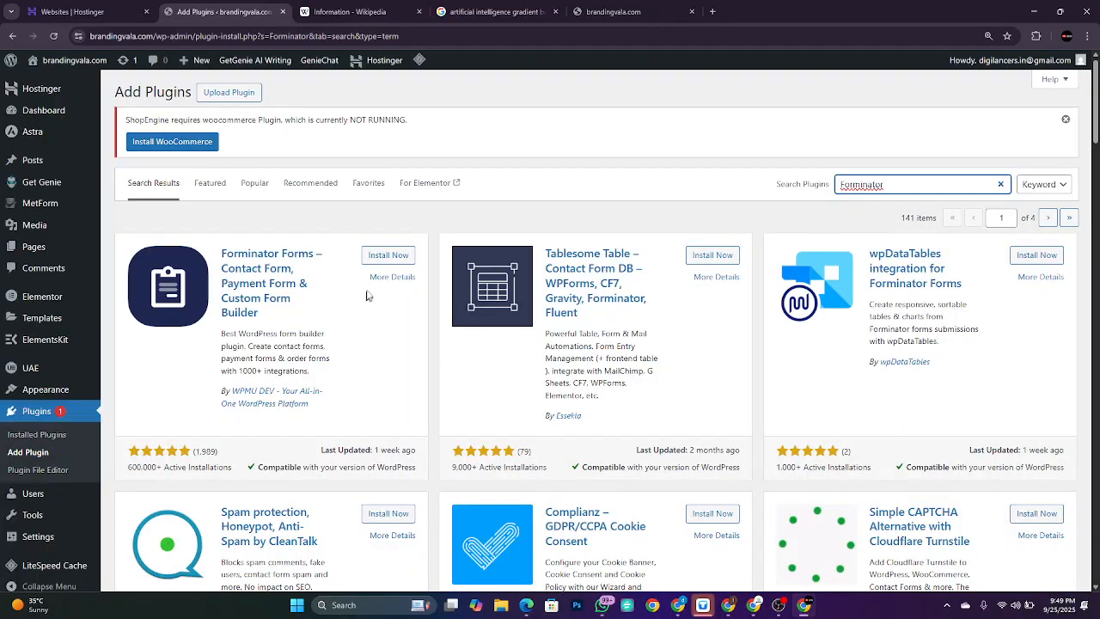
left_click(376, 257)
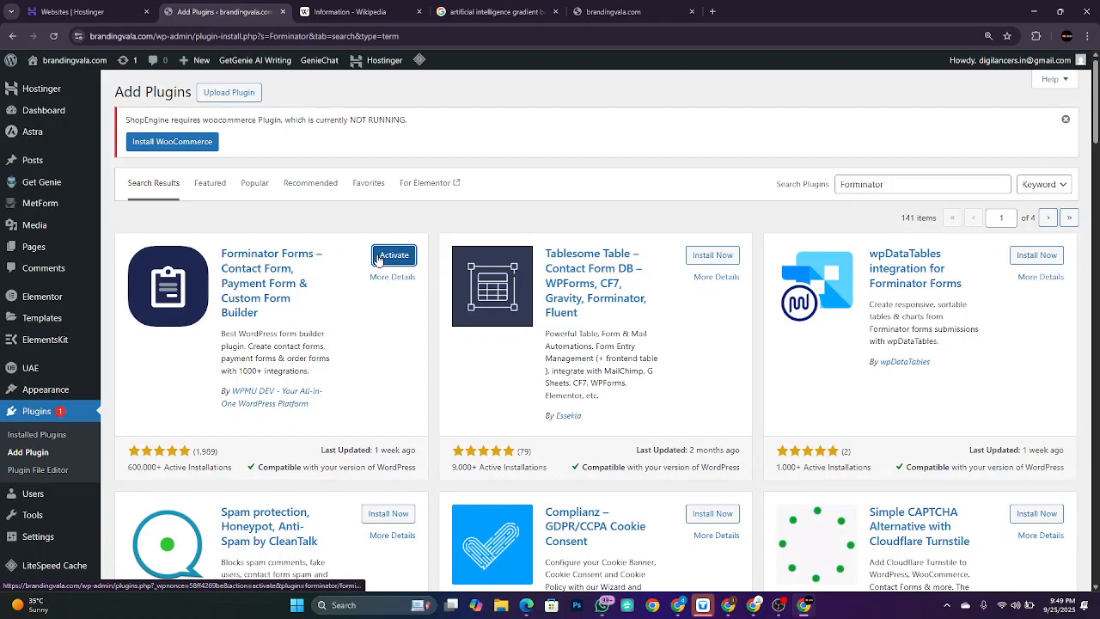
left_click(377, 260)
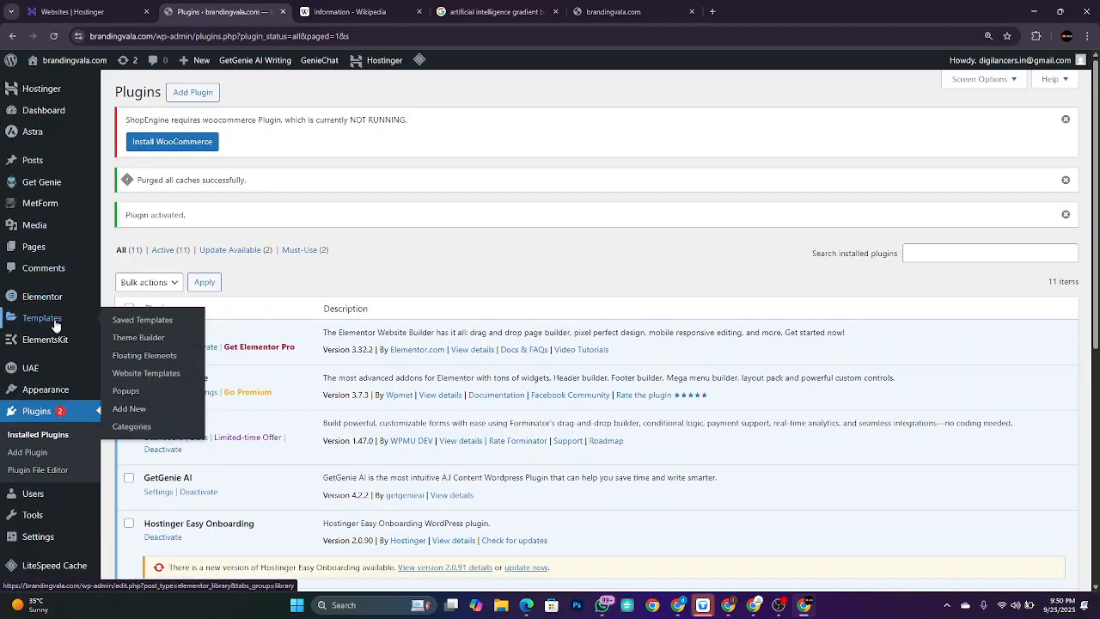
Step: Go to Forminator > Forms and start a new form to view the 27 preset templates
scroll(55, 318, "down", 5)
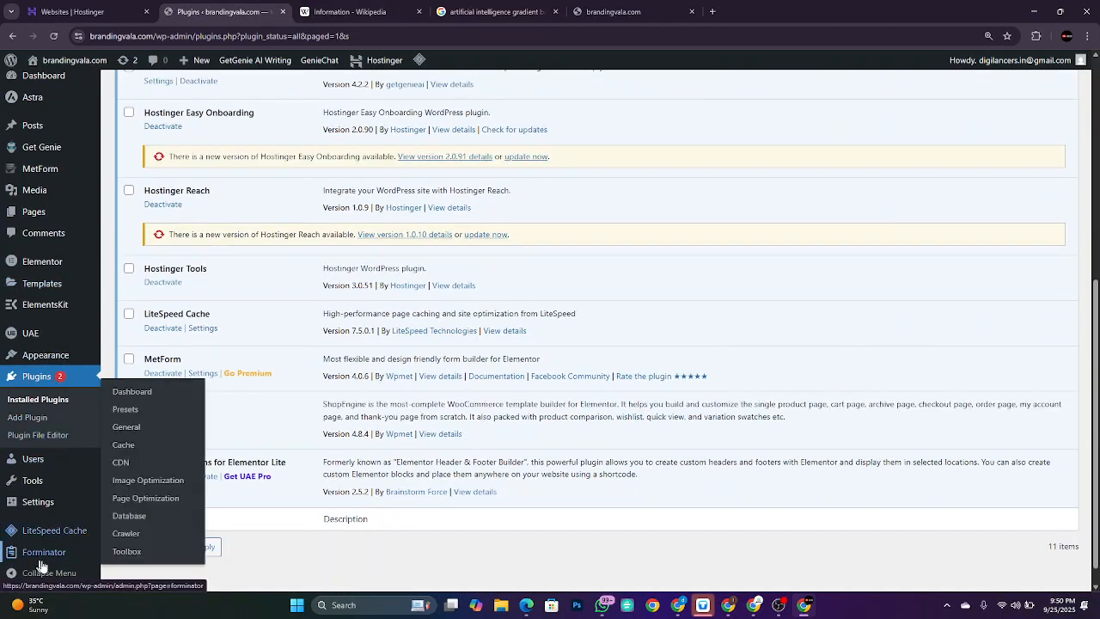
mouse_move(43, 551)
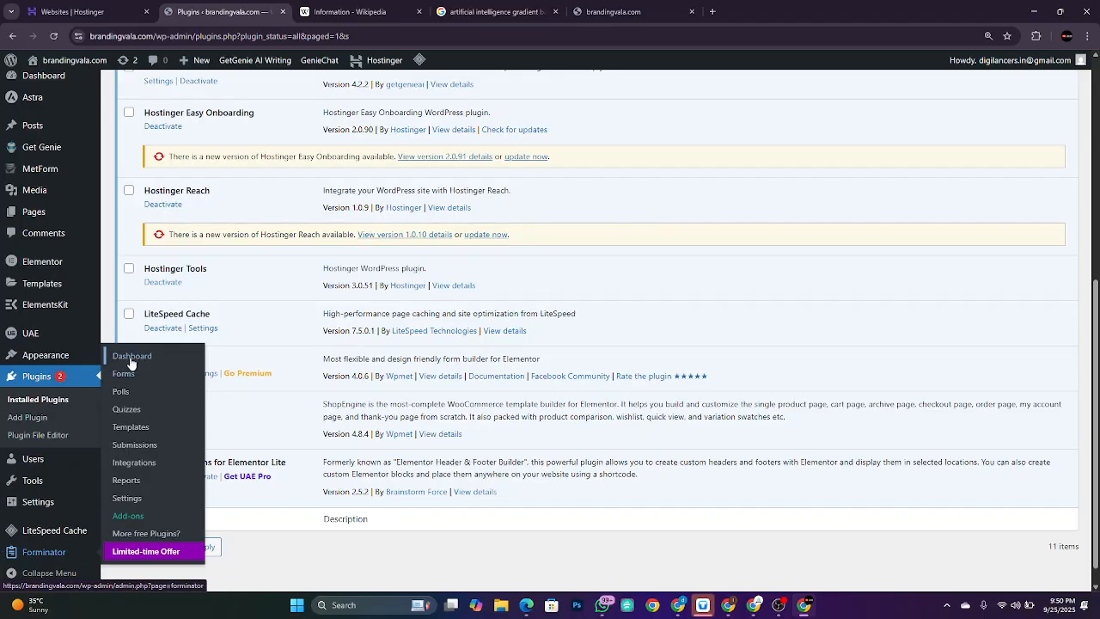
left_click(136, 374)
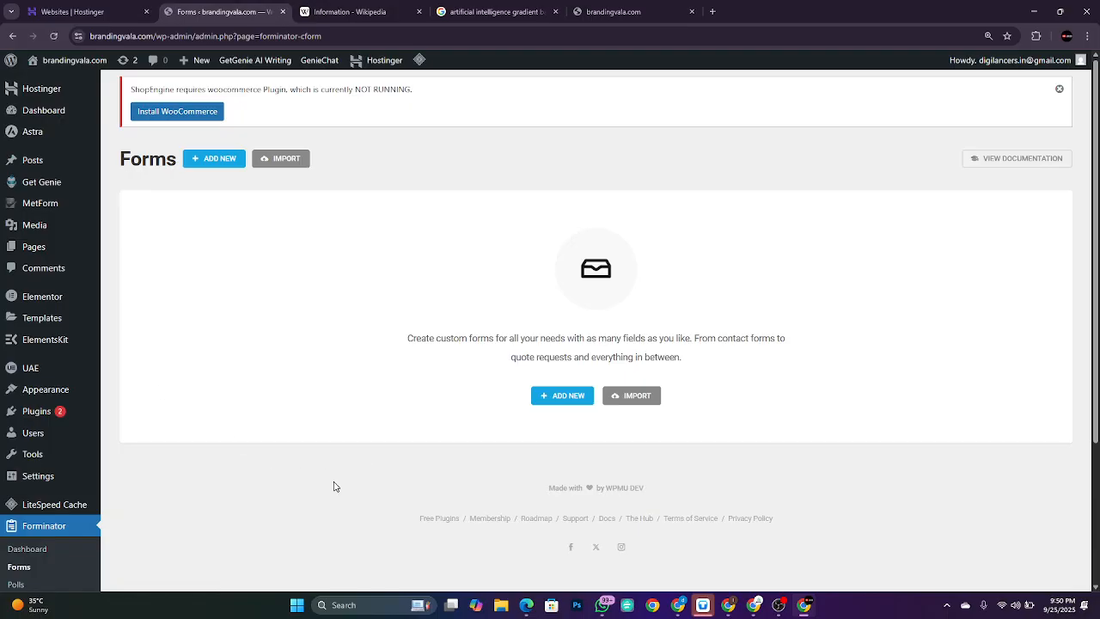
scroll(334, 486, "down", 3)
scroll(334, 484, "up", 3)
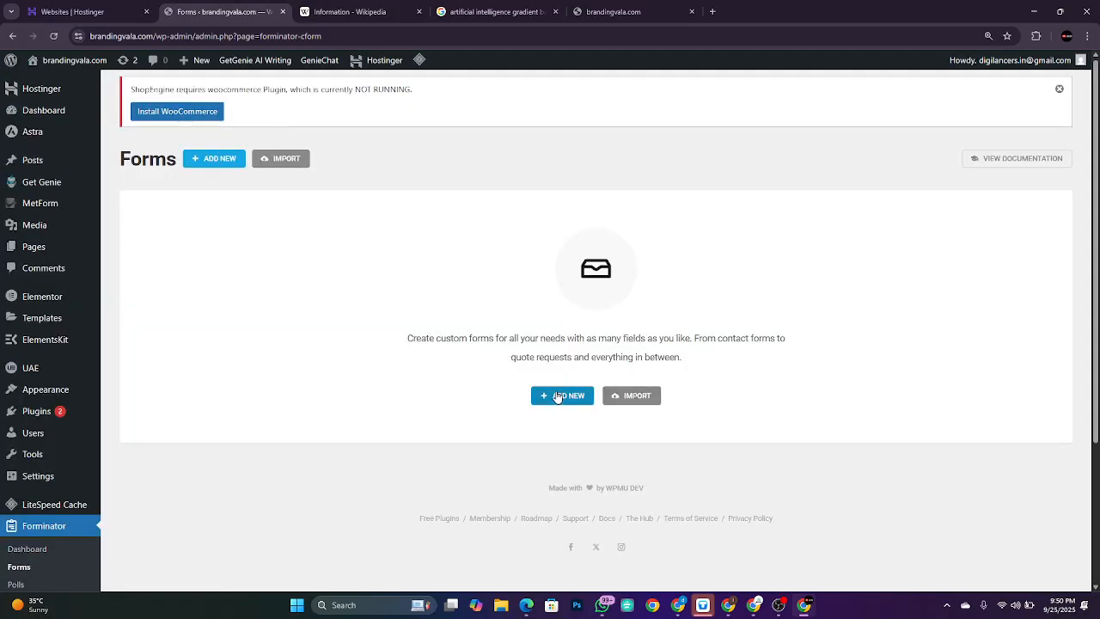
left_click(557, 397)
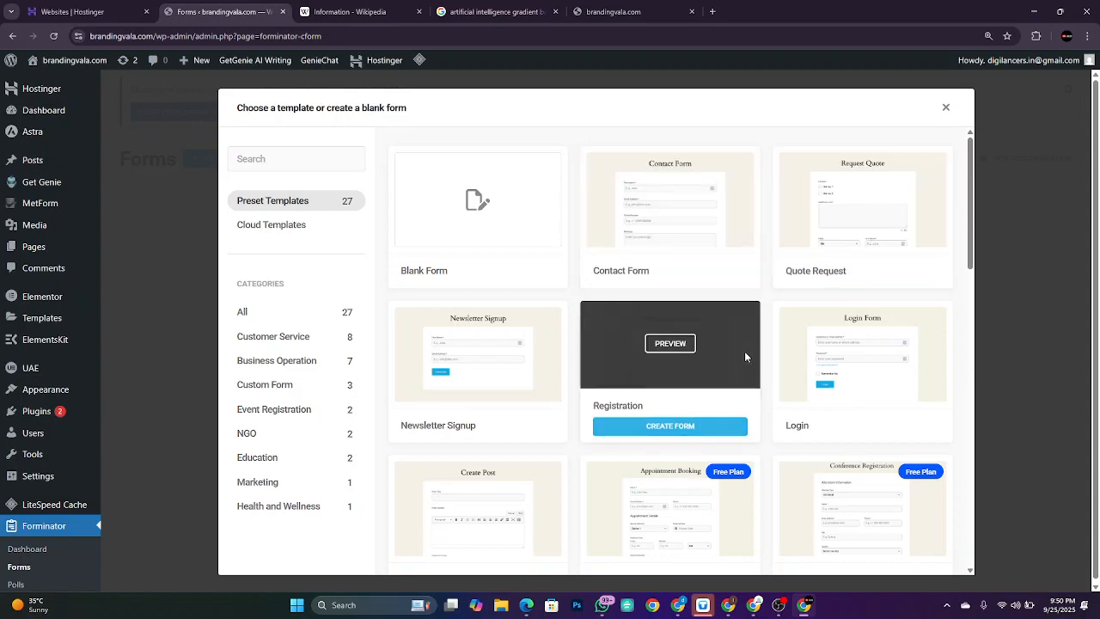
scroll(684, 480, "down", 3)
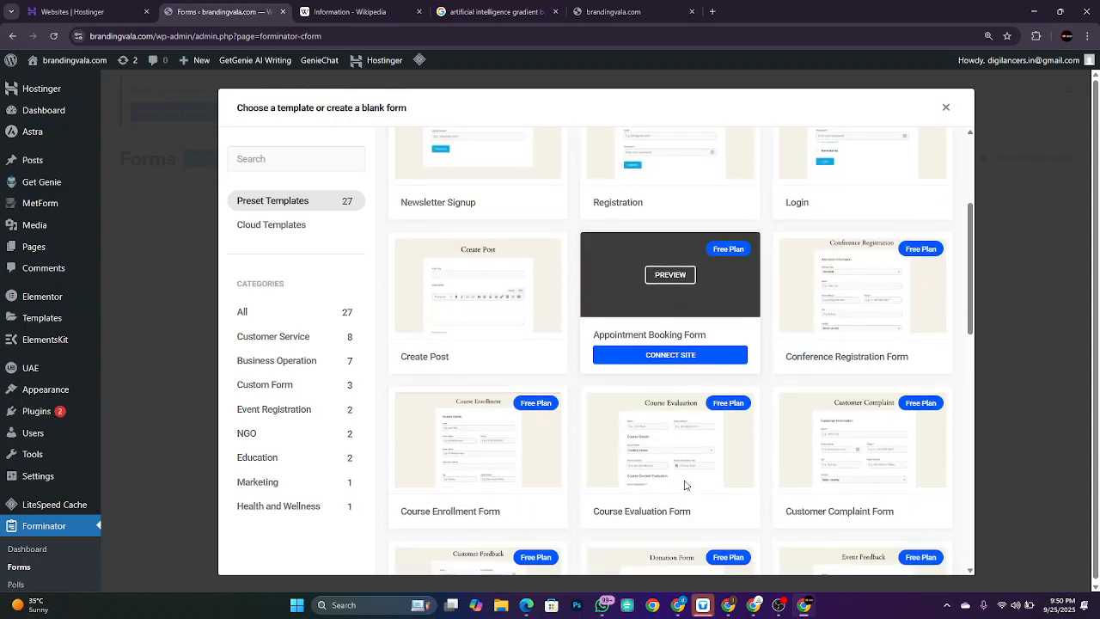
scroll(684, 481, "up", 1)
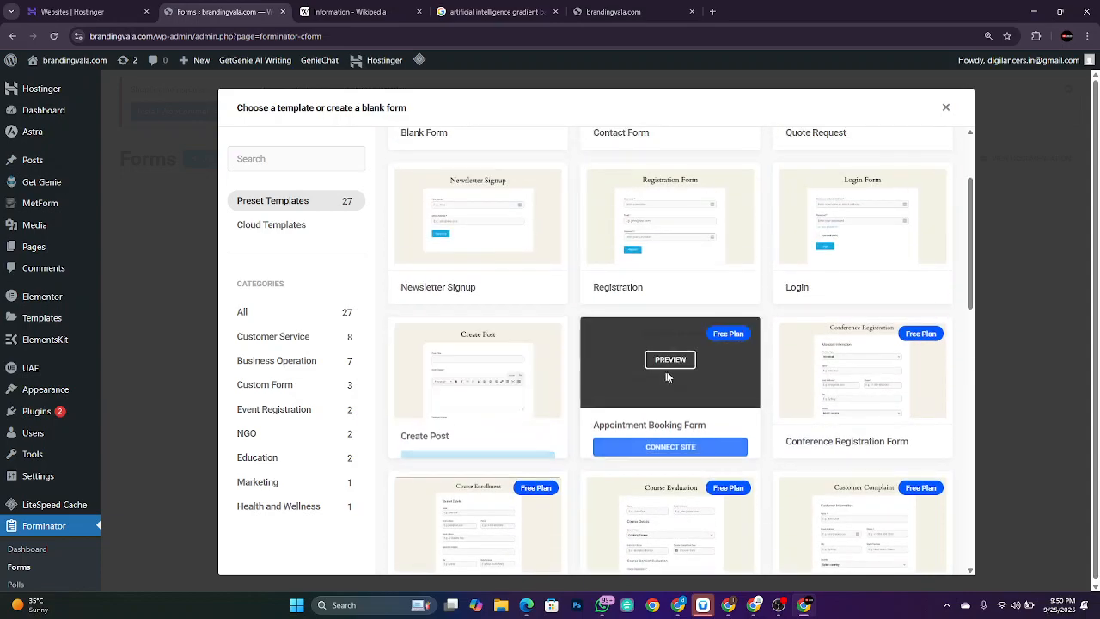
scroll(729, 364, "up", 2)
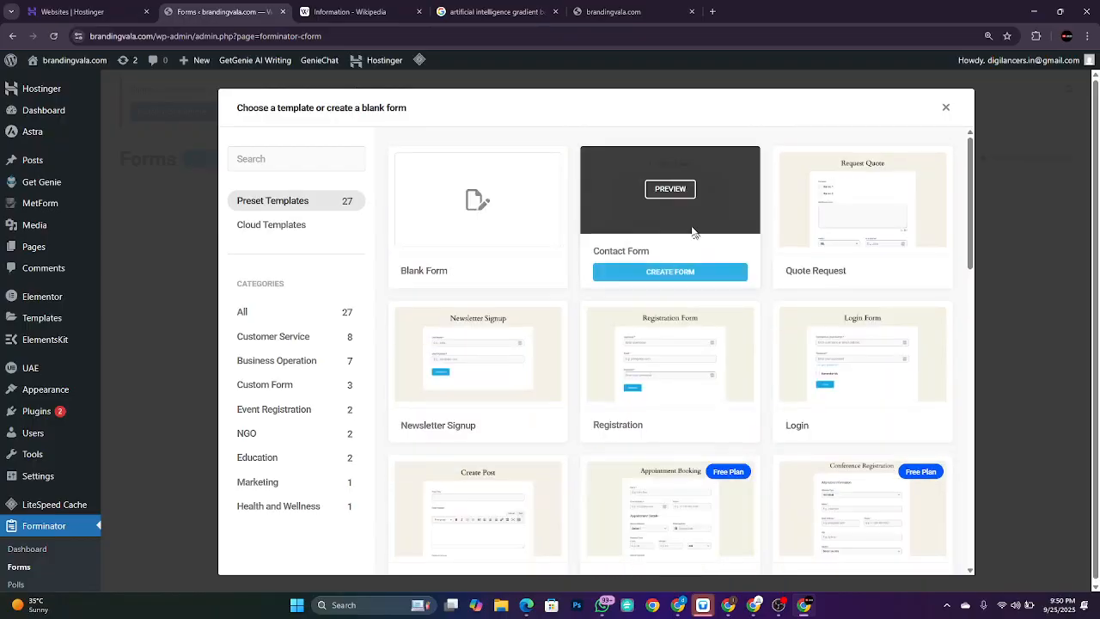
Step: Build a form from the Contact Form template, keeping its name, email, phone and message fields, and publish it
left_click(685, 273)
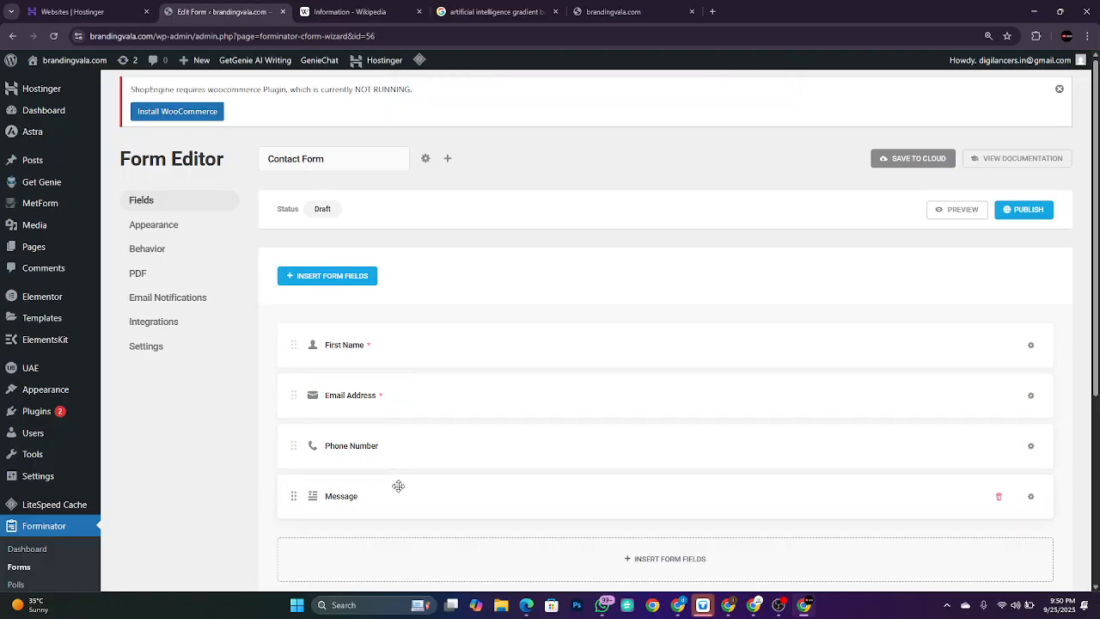
left_click(324, 281)
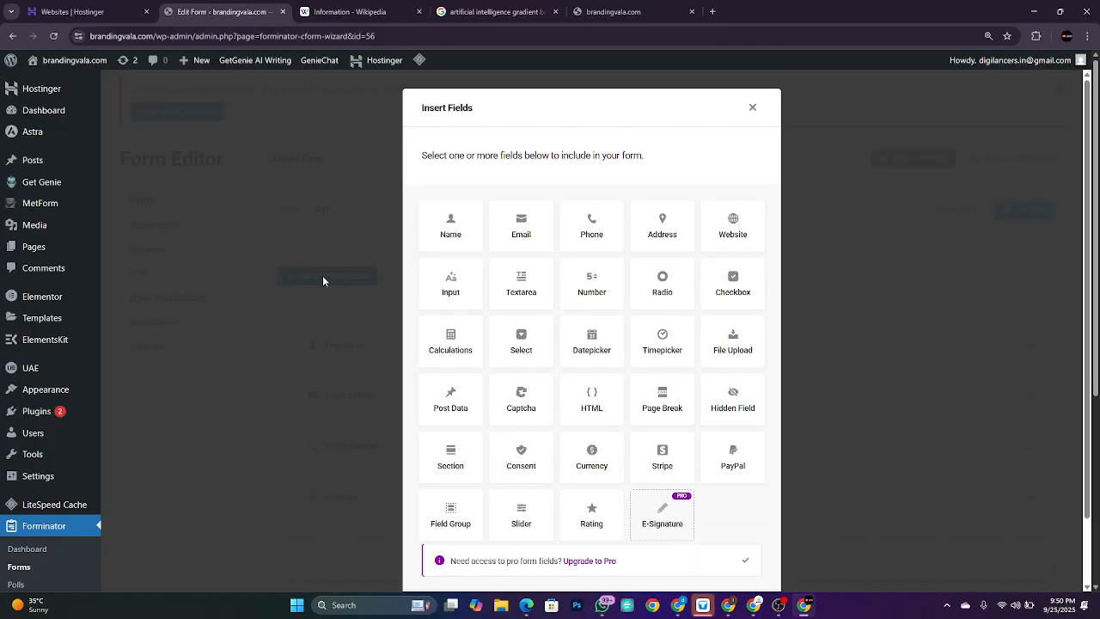
scroll(662, 426, "down", 1)
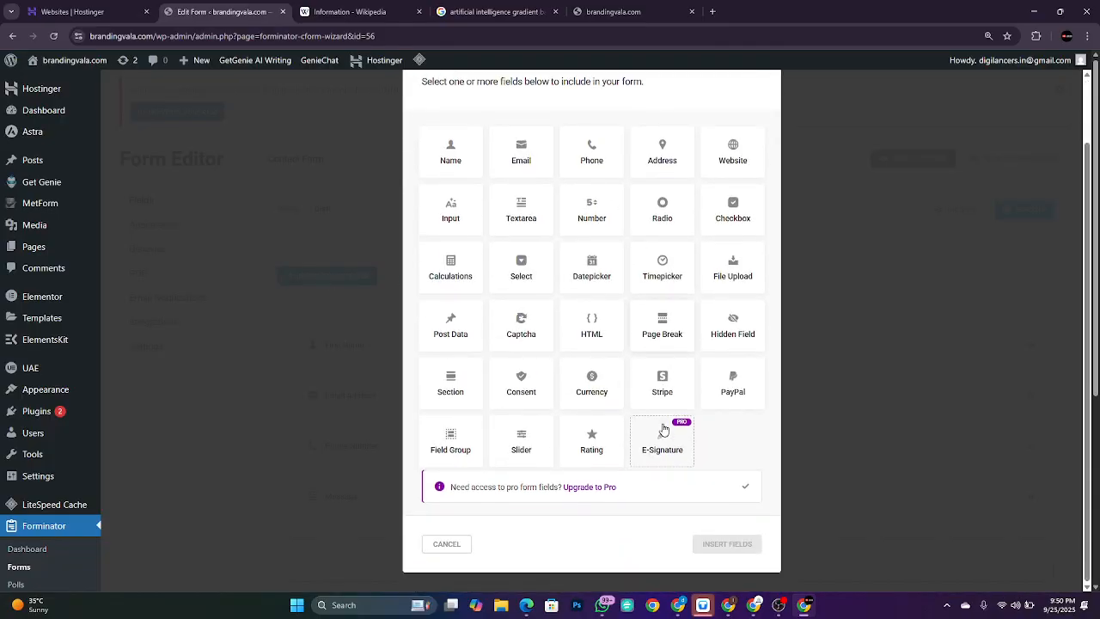
scroll(663, 429, "up", 1)
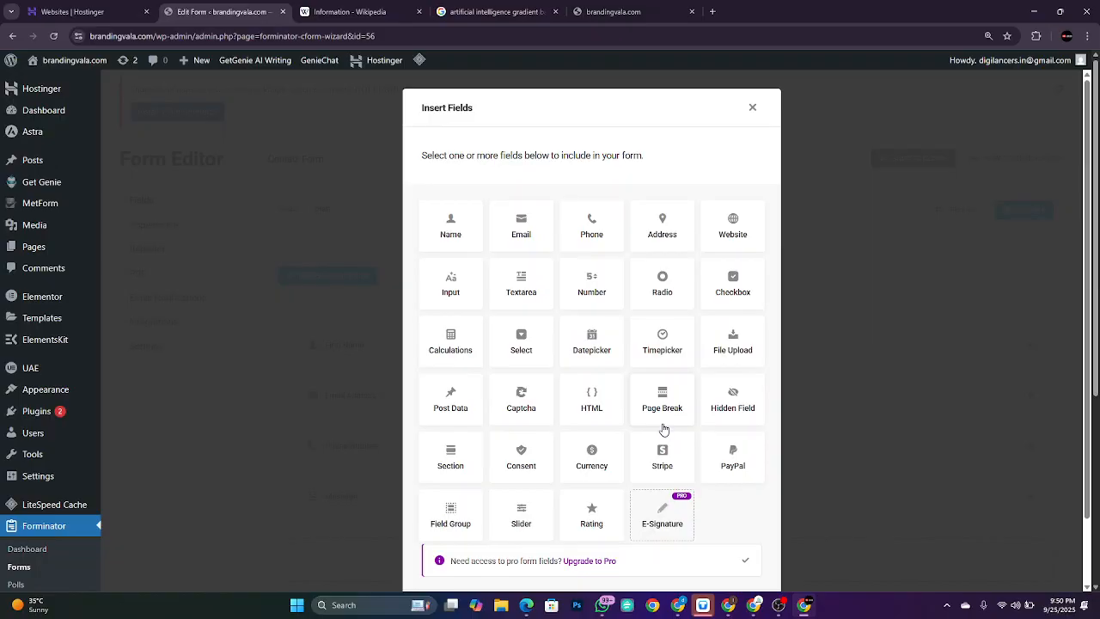
left_click(753, 104)
scroll(601, 376, "down", 2)
scroll(604, 376, "up", 2)
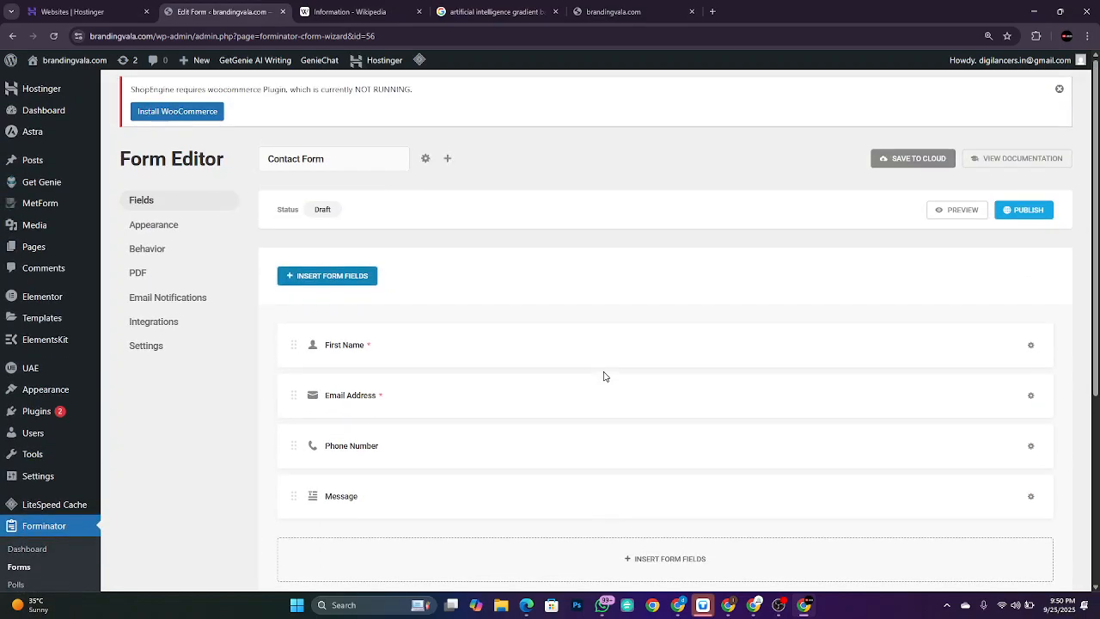
left_click(1012, 208)
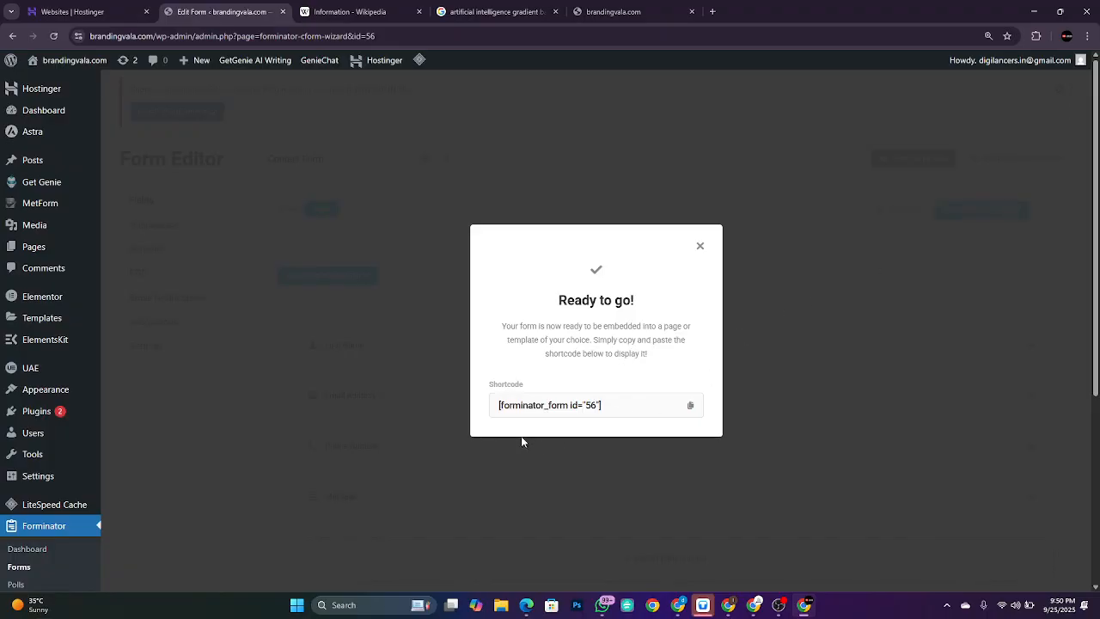
Step: Copy the shortcode [forminator_form id="56"] and go to the UAE Header & Footer templates list
left_click(690, 408)
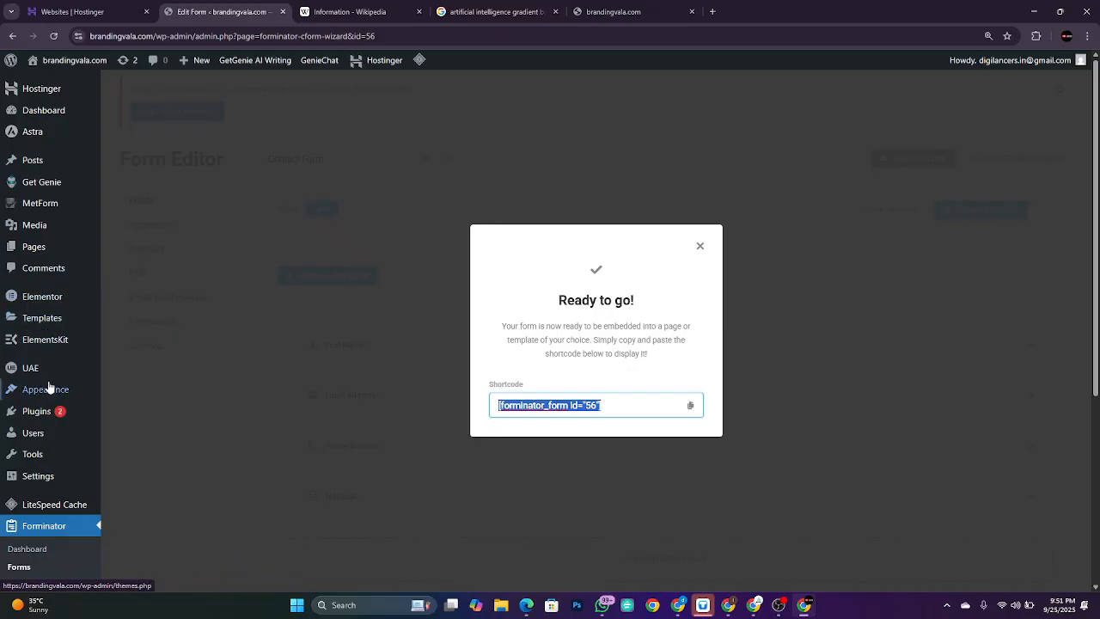
mouse_move(31, 367)
left_click(159, 391)
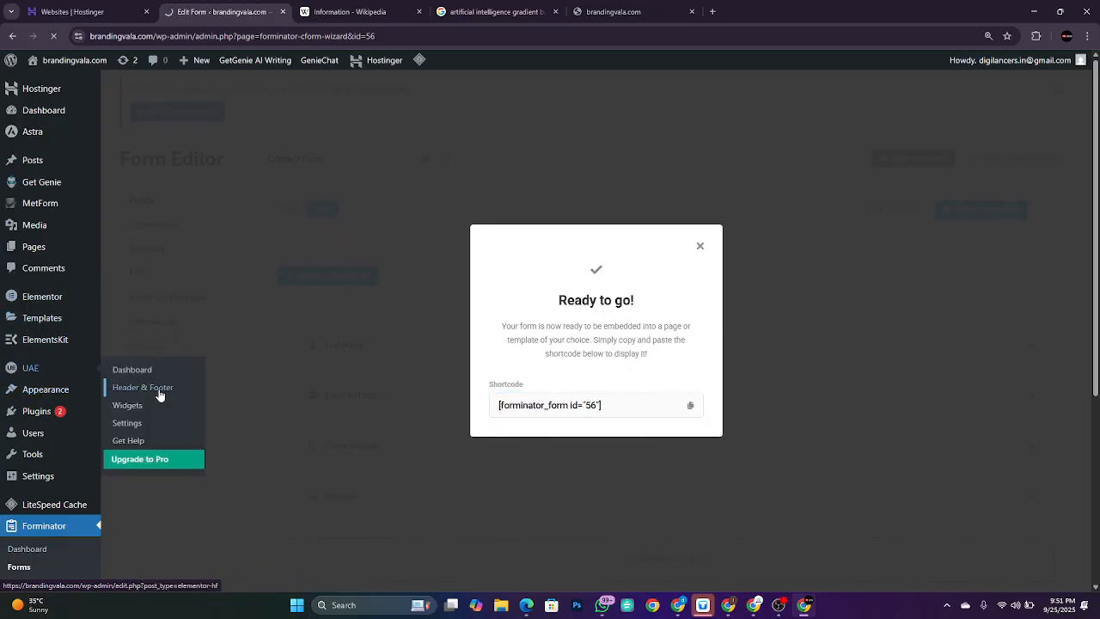
mouse_move(241, 261)
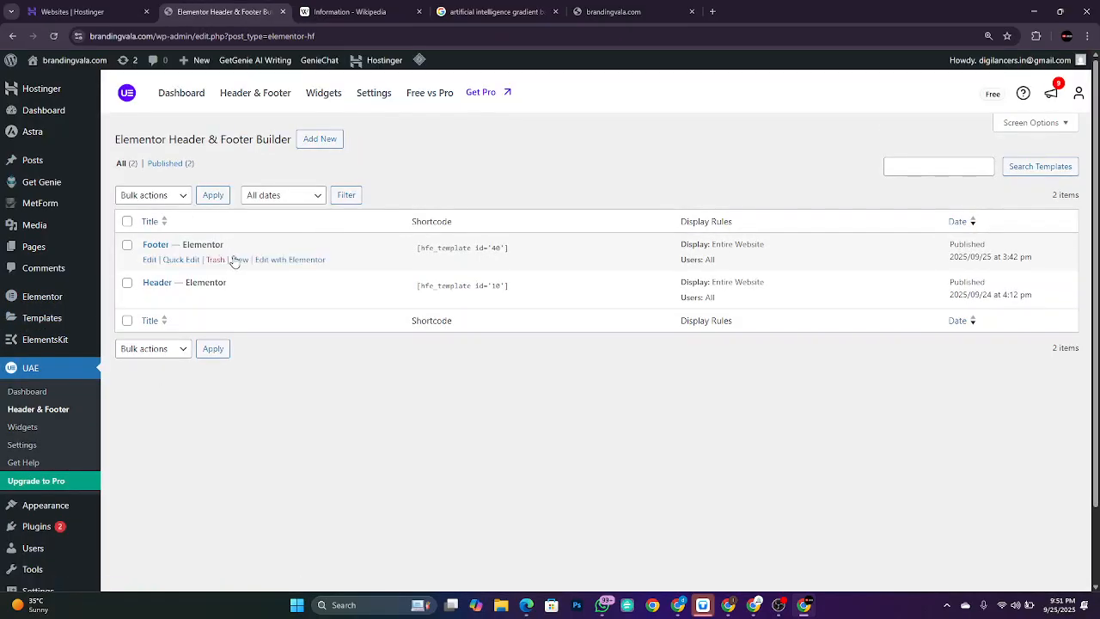
Step: Open the Footer in Elementor and add a Shortcode widget beside the map with the pasted form shortcode
left_click(285, 260)
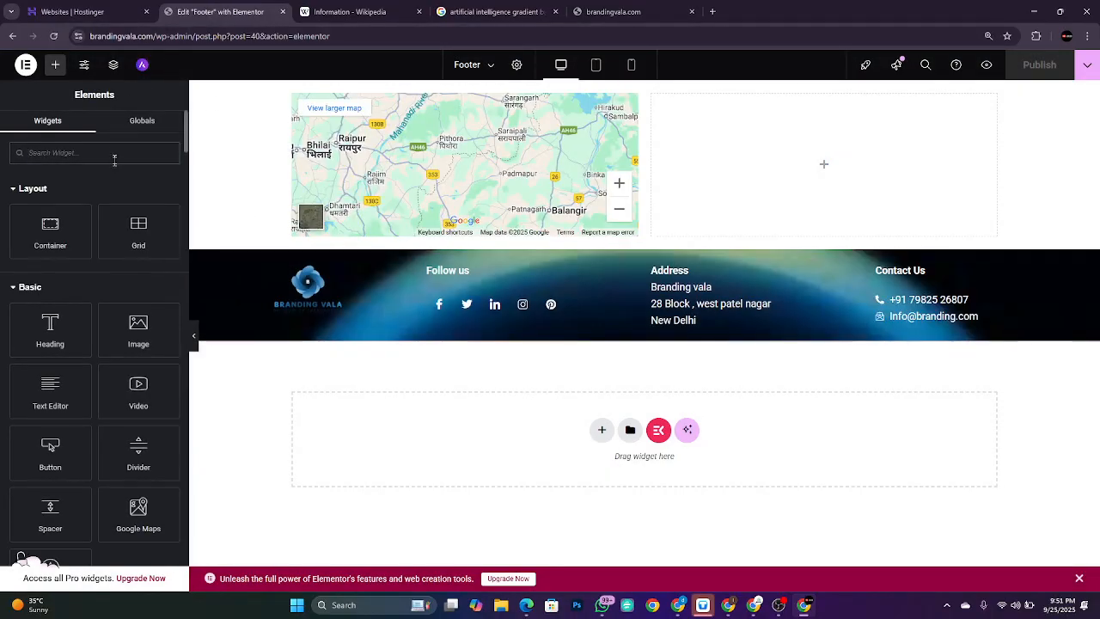
type("short")
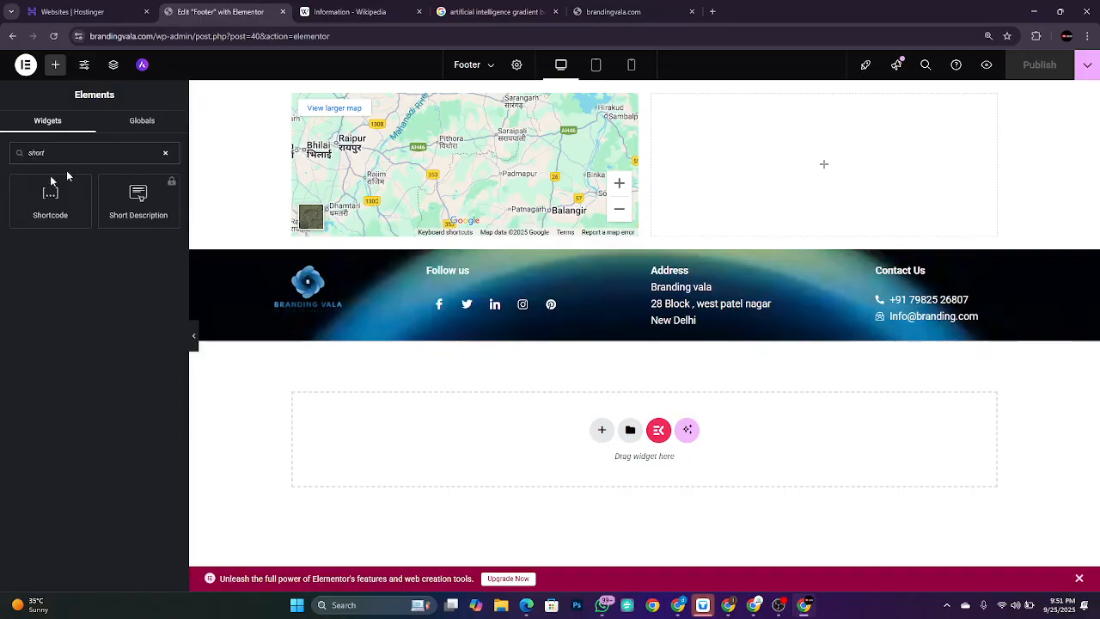
left_click_drag(50, 193, 779, 142)
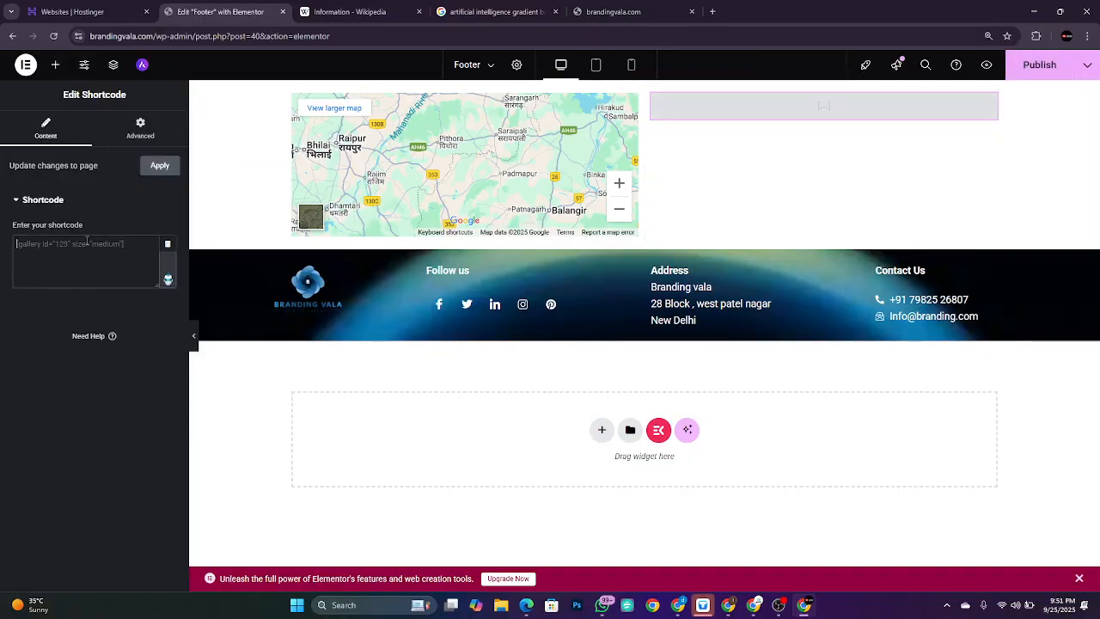
key("ctrl+v")
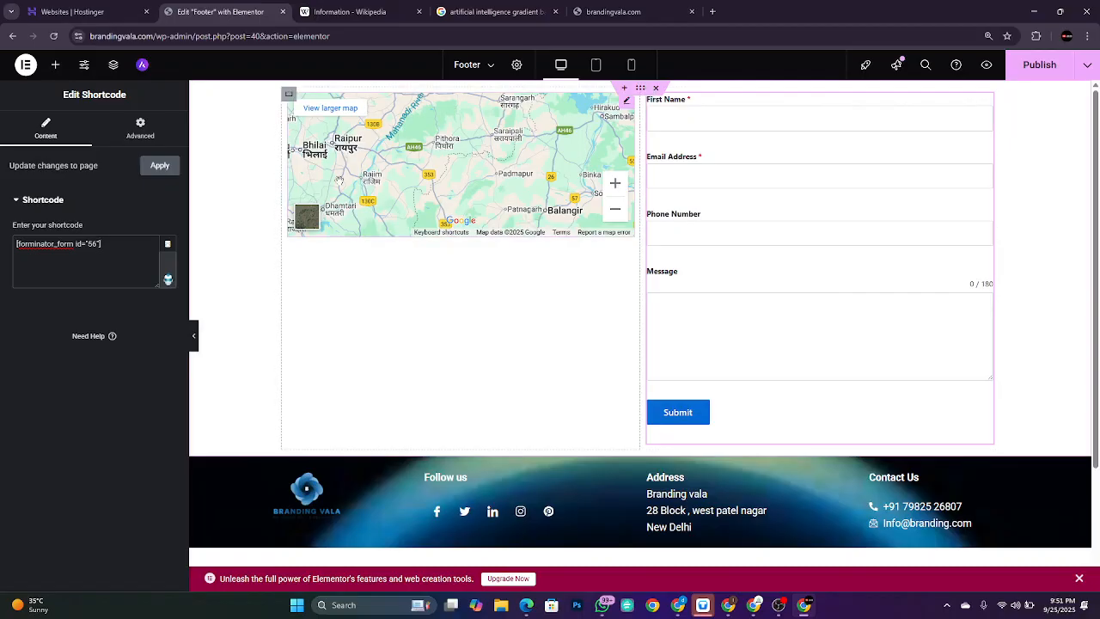
Step: Search the Elements panel for 'form' widgets, then clear the search and browse the widget list
left_click(55, 66)
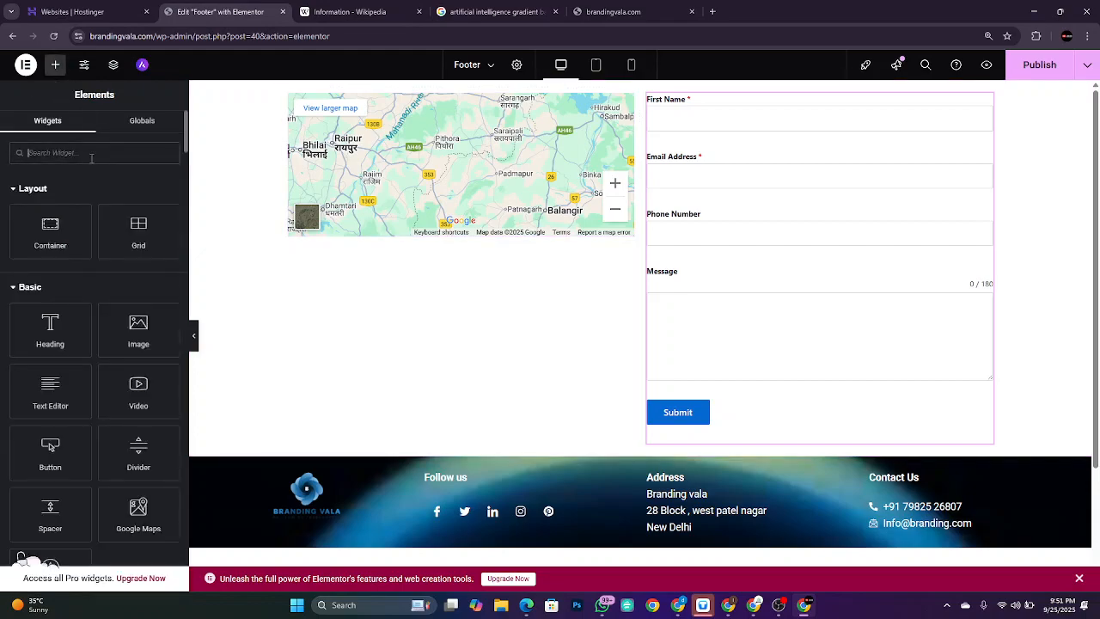
type("form")
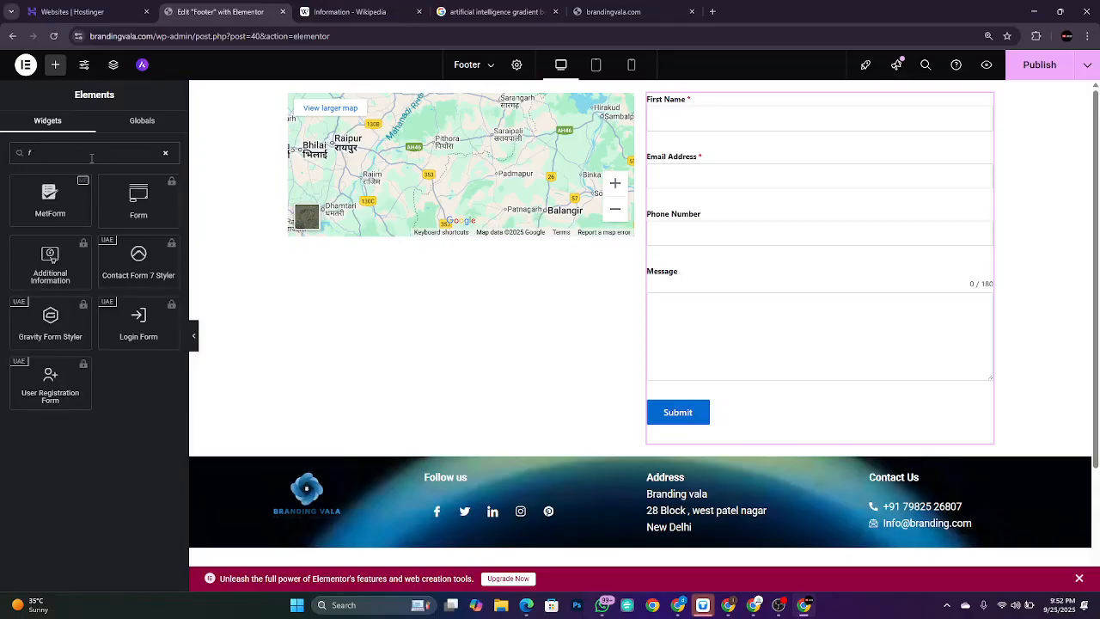
key("BackSpace")
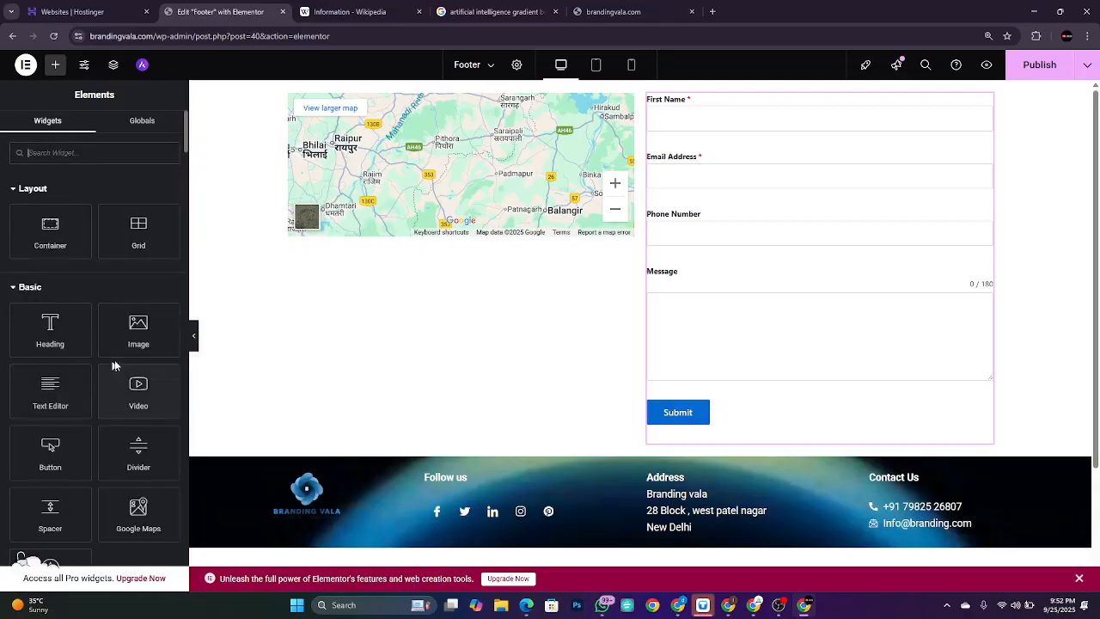
scroll(130, 447, "down", 2)
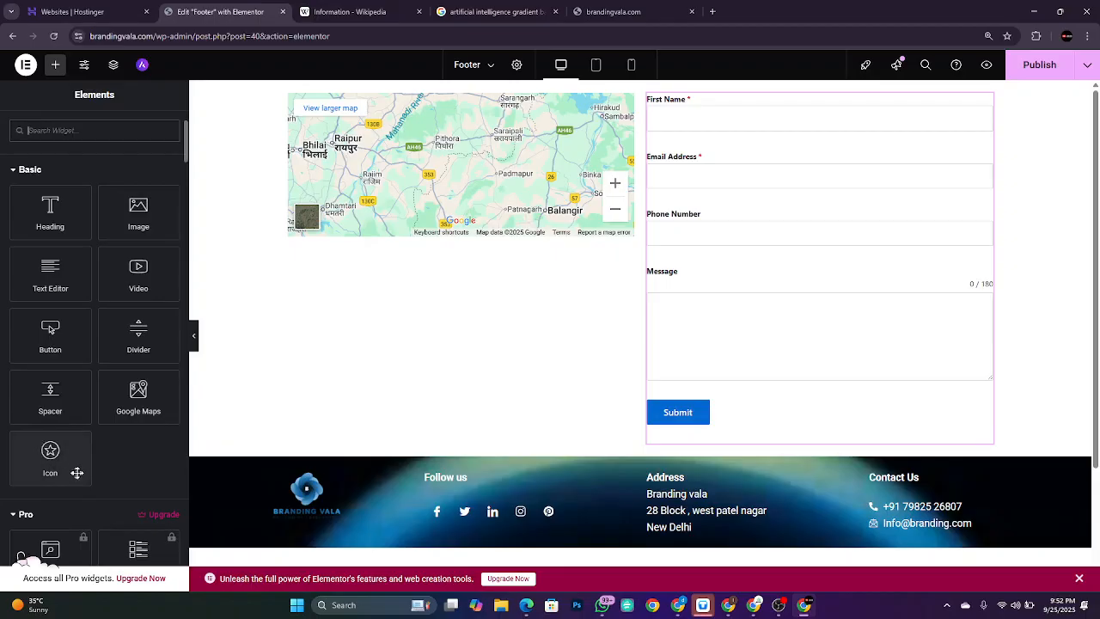
scroll(78, 475, "down", 4)
scroll(78, 478, "down", 8)
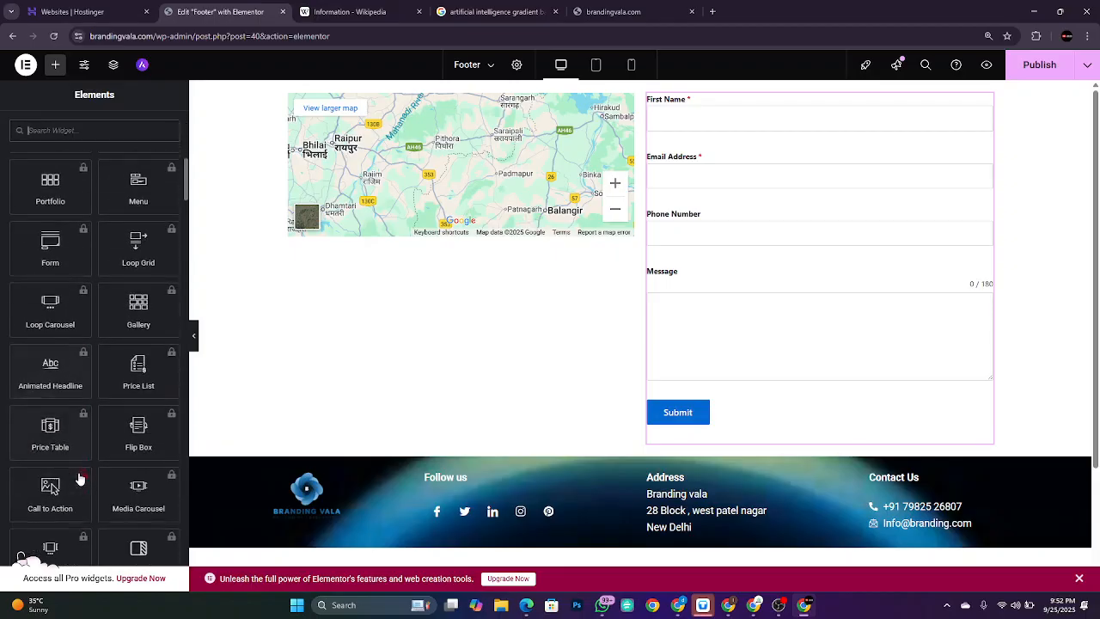
scroll(78, 477, "down", 6)
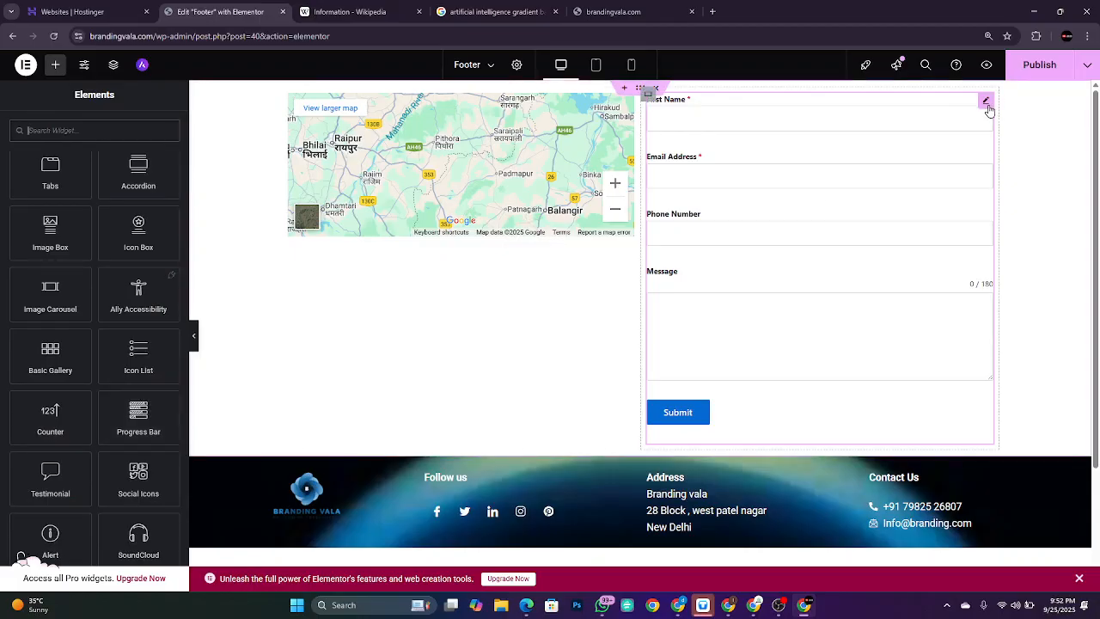
Step: Delete the Shortcode widget holding the contact form from the column beside the map
right_click(988, 110)
left_click(1021, 389)
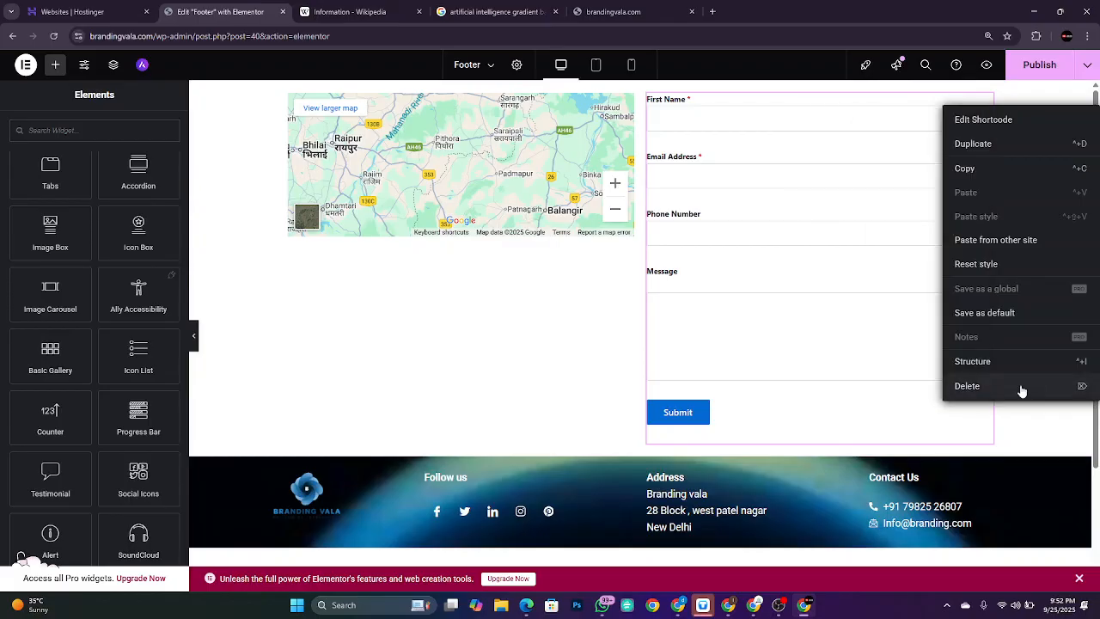
left_click(1020, 390)
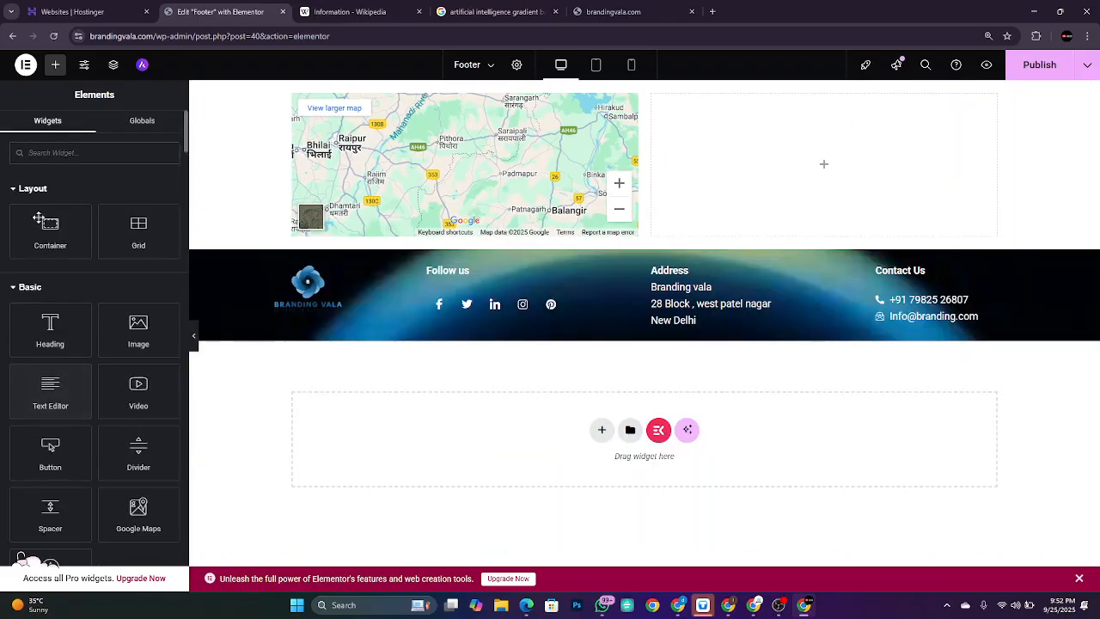
scroll(116, 389, "down", 20)
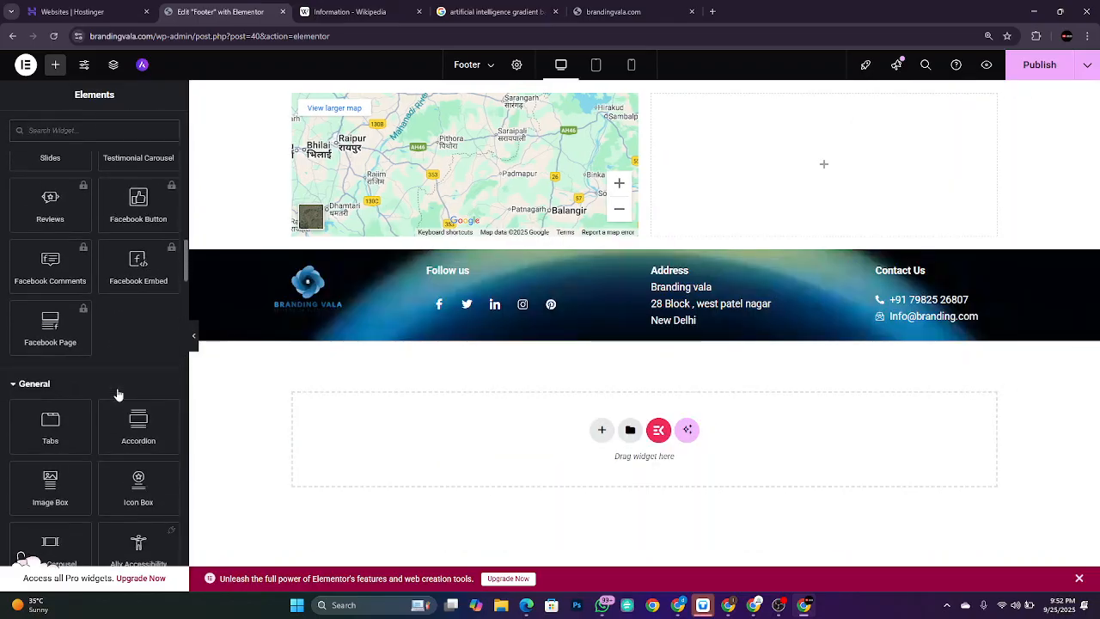
scroll(118, 395, "down", 8)
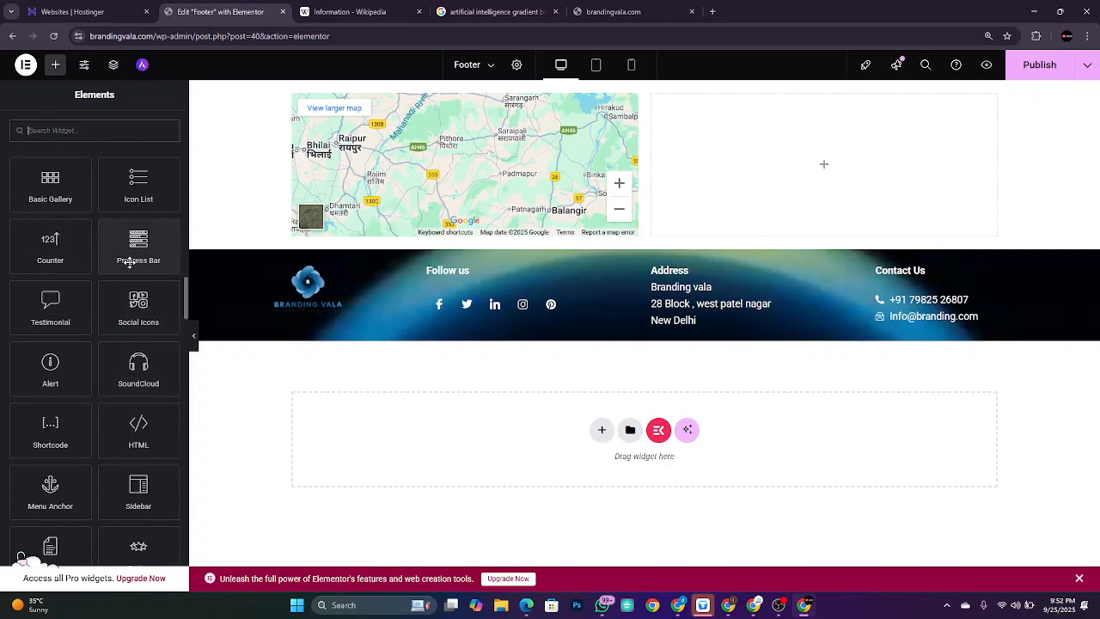
Step: Add a Progress Bar beside the map titled 'Student Satisfaction' at 99% with inner text 'Satisfaction Rate'
left_click_drag(130, 250, 792, 175)
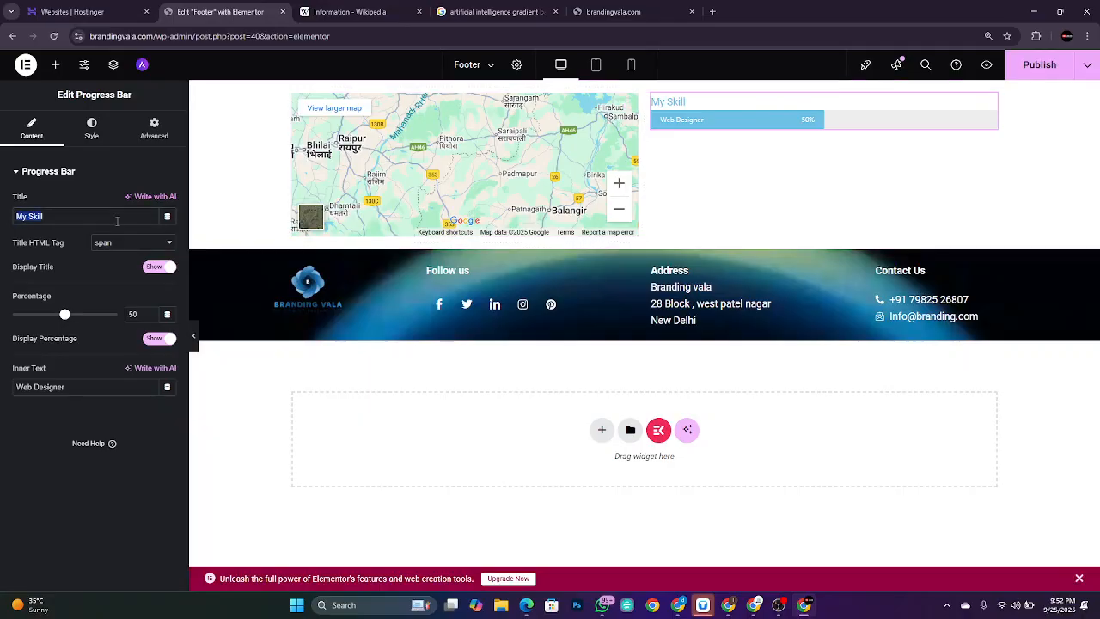
key("BackSpace")
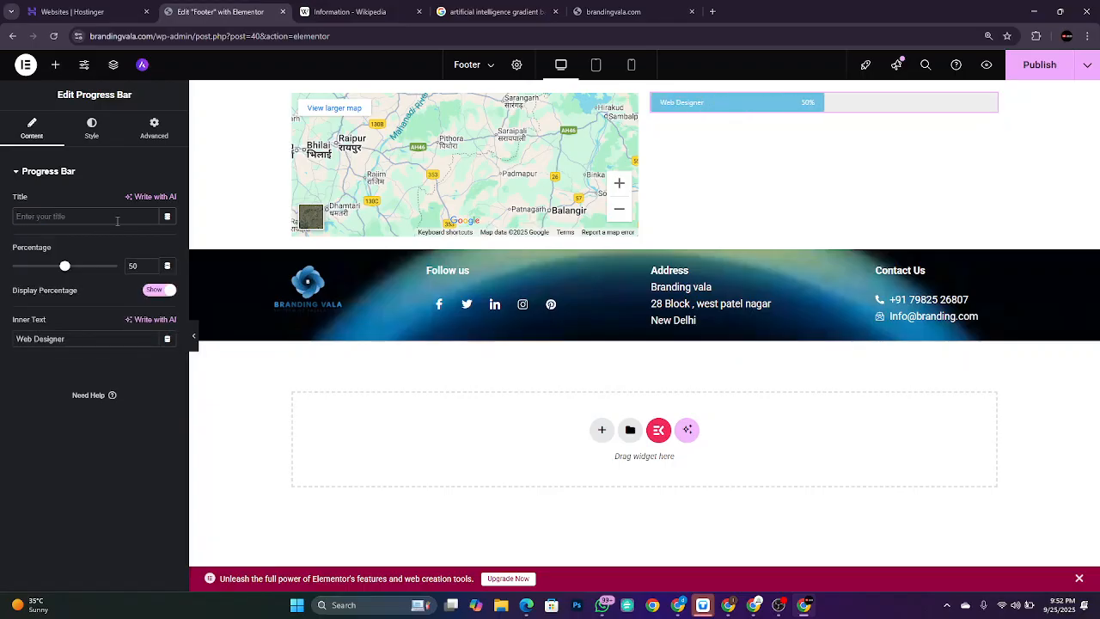
type("Cus")
key("BackSpace")
key("BackSpace")
key("BackSpace")
type("St")
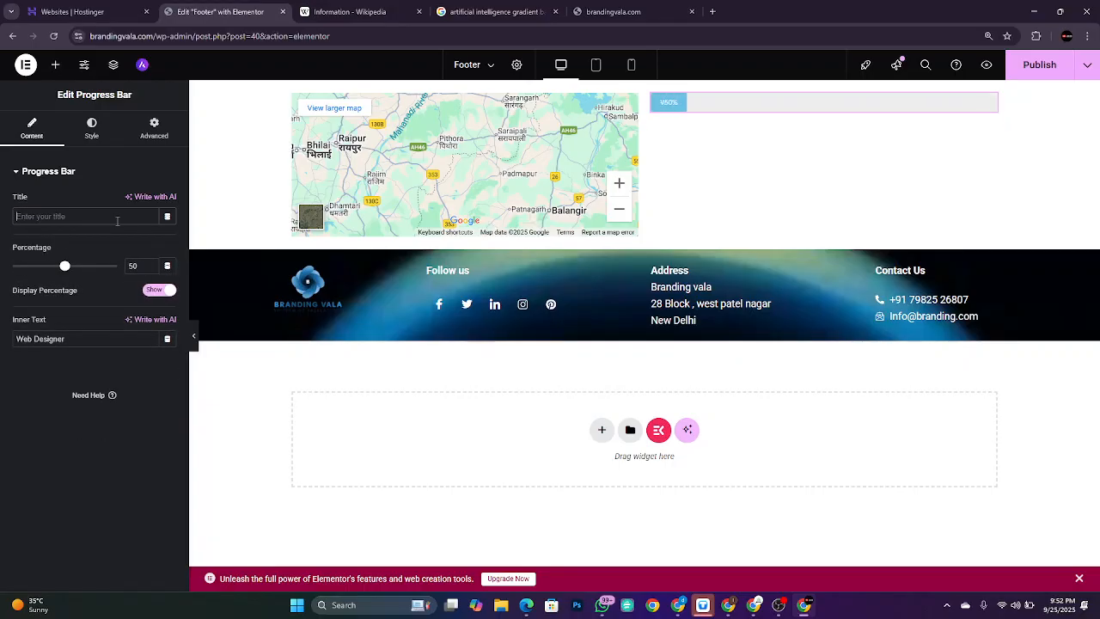
type("udent ")
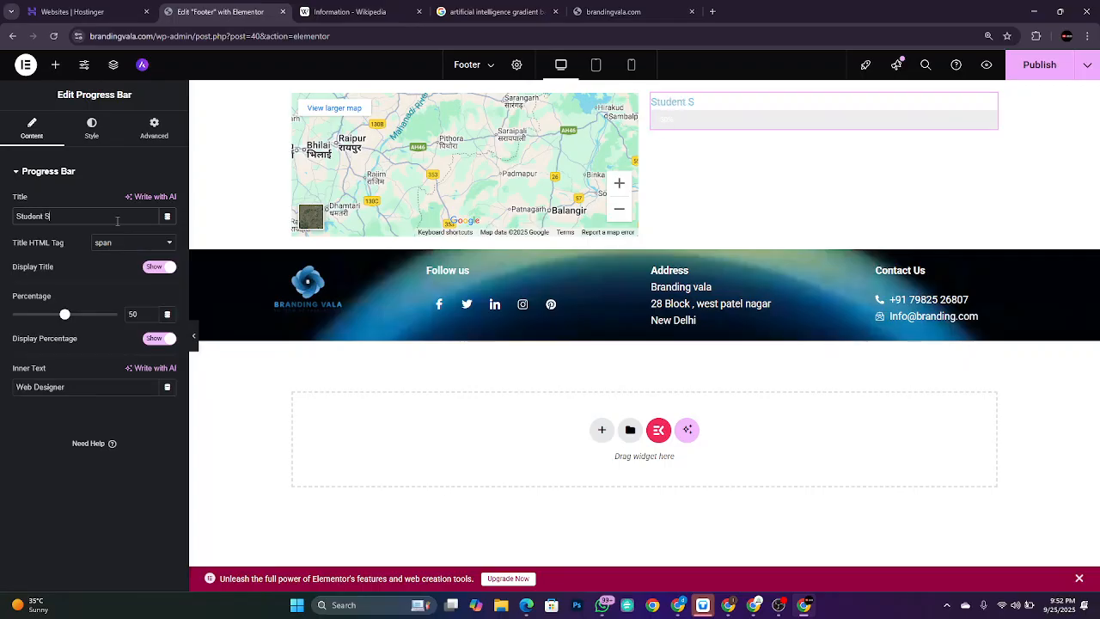
type("Satisfaction")
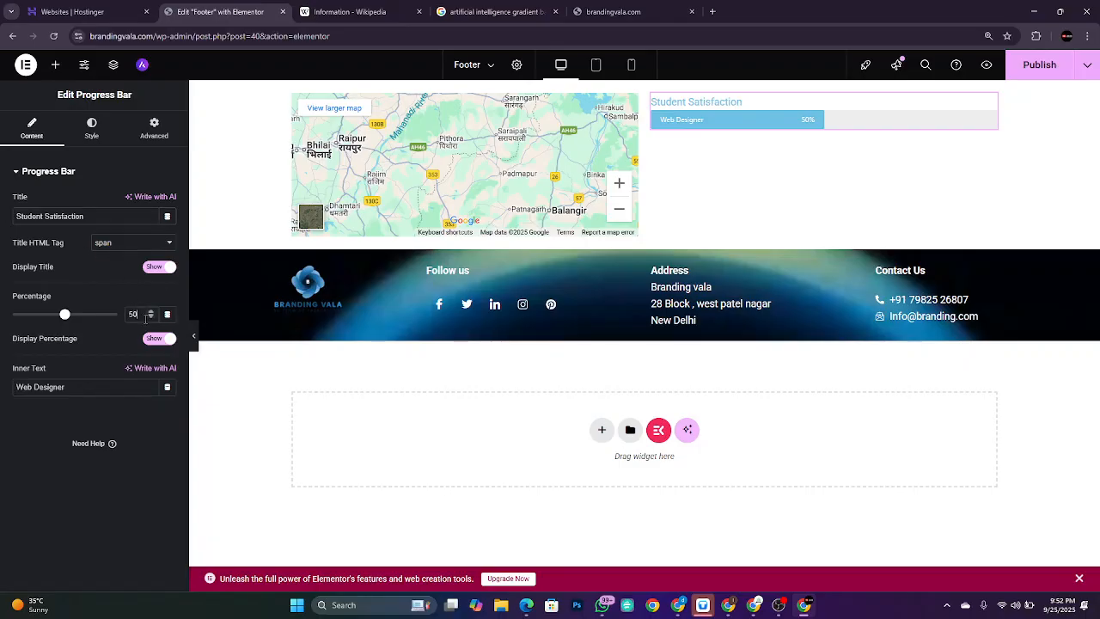
key("BackSpace")
key("BackSpace")
type("99")
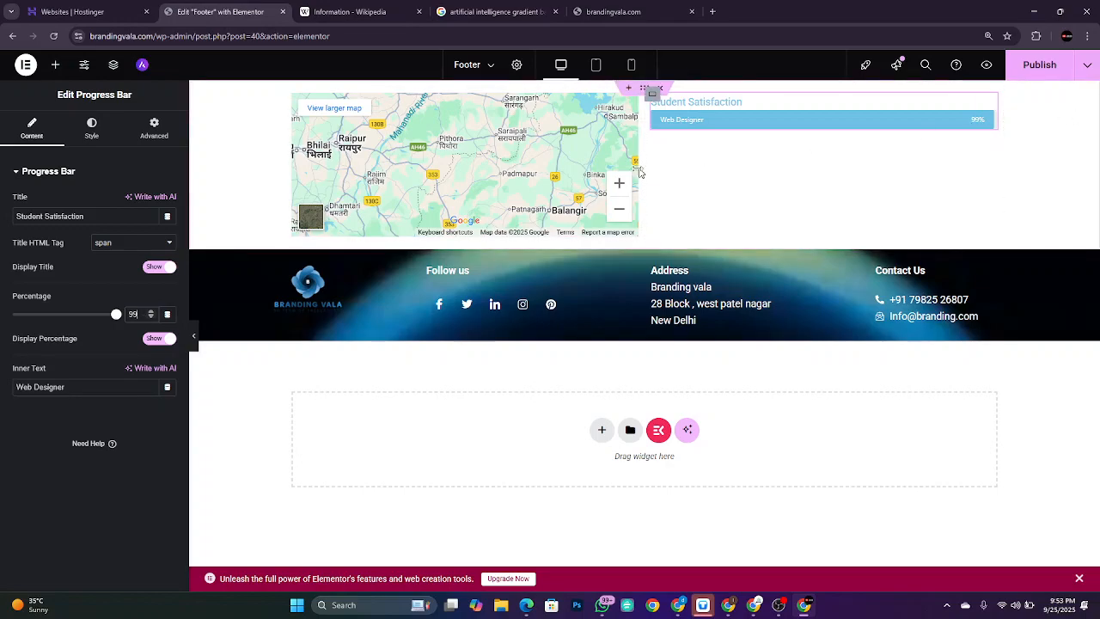
double_click(64, 388)
key("BackSpace")
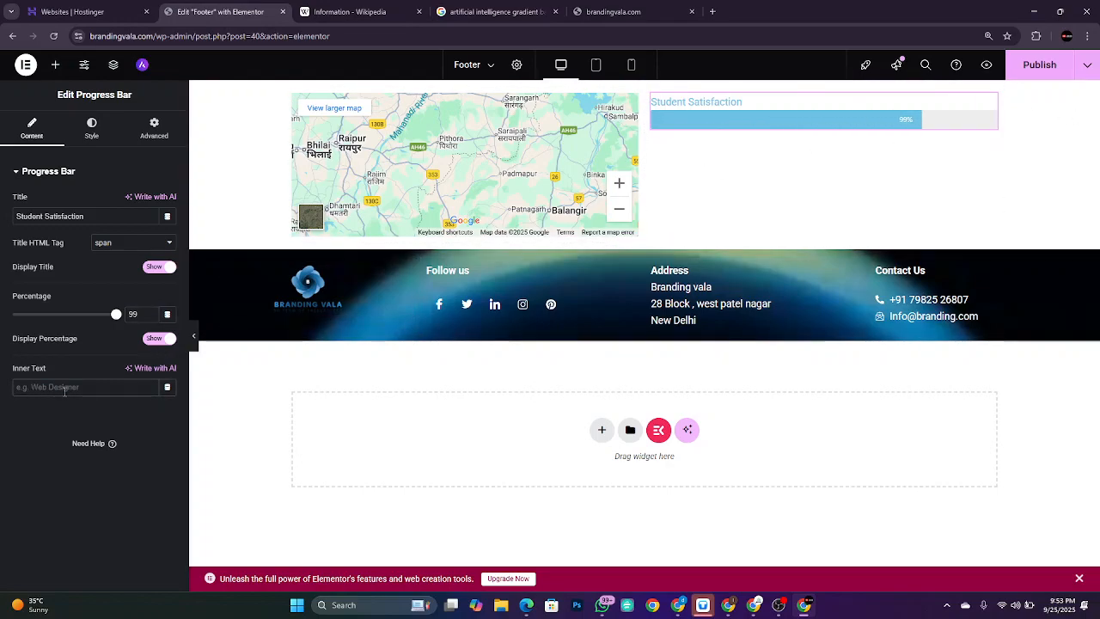
type("Satisf")
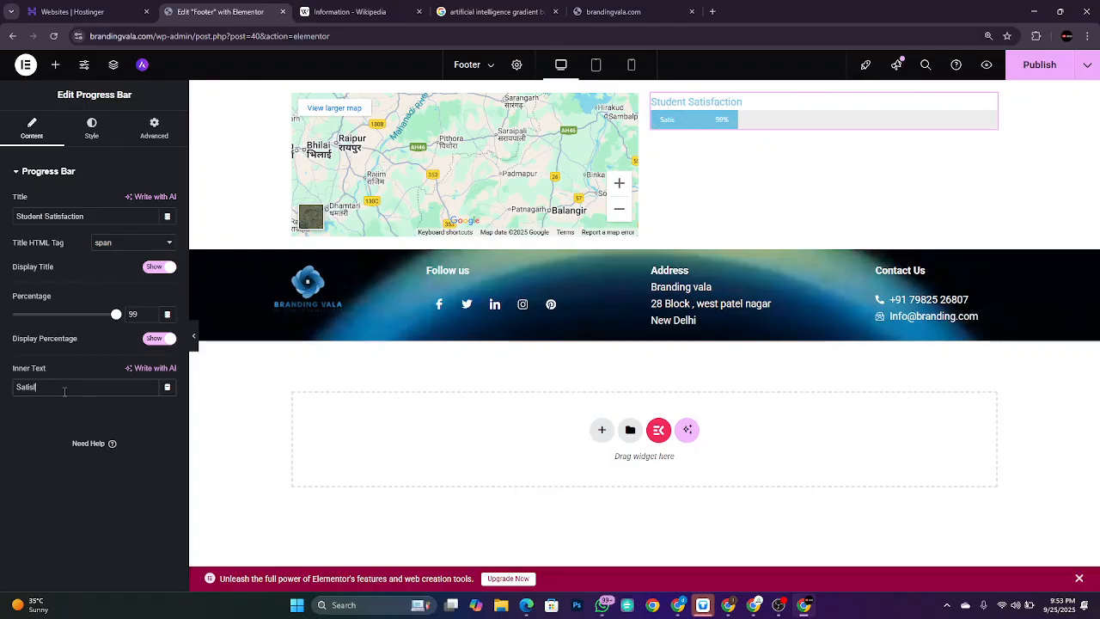
type("act")
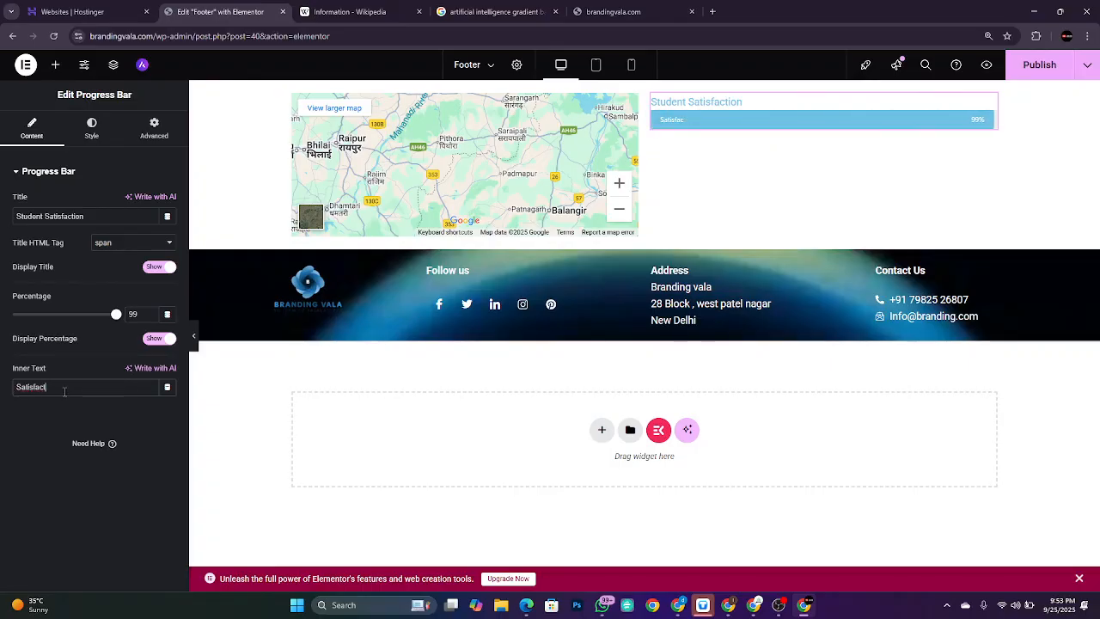
type("ion Rate")
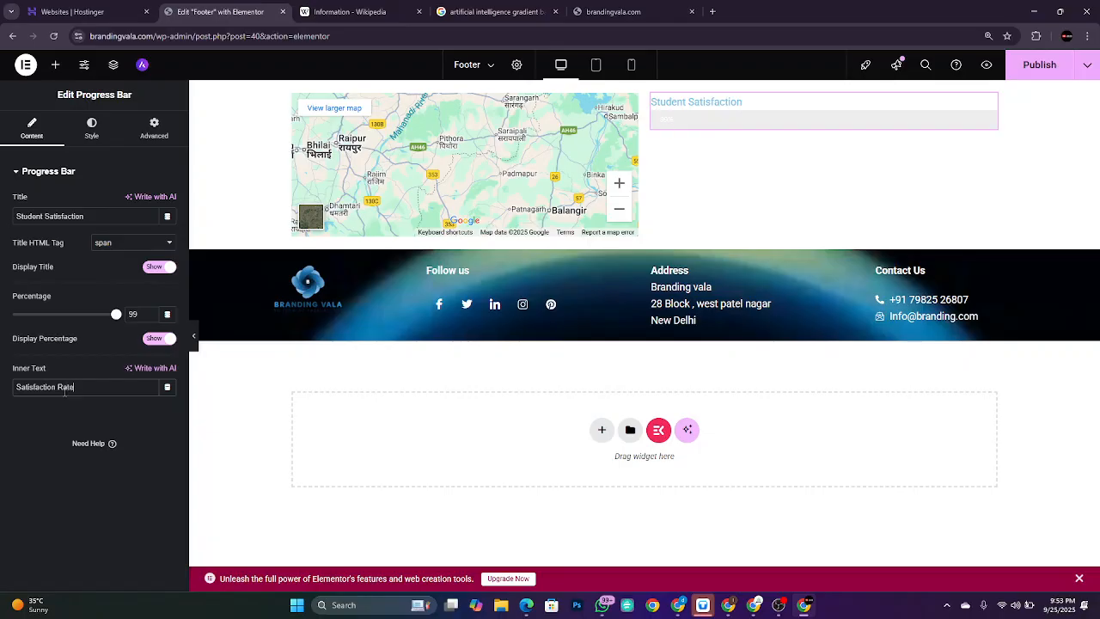
Step: Set the Student Satisfaction title text colour to black (#000000)
left_click(91, 136)
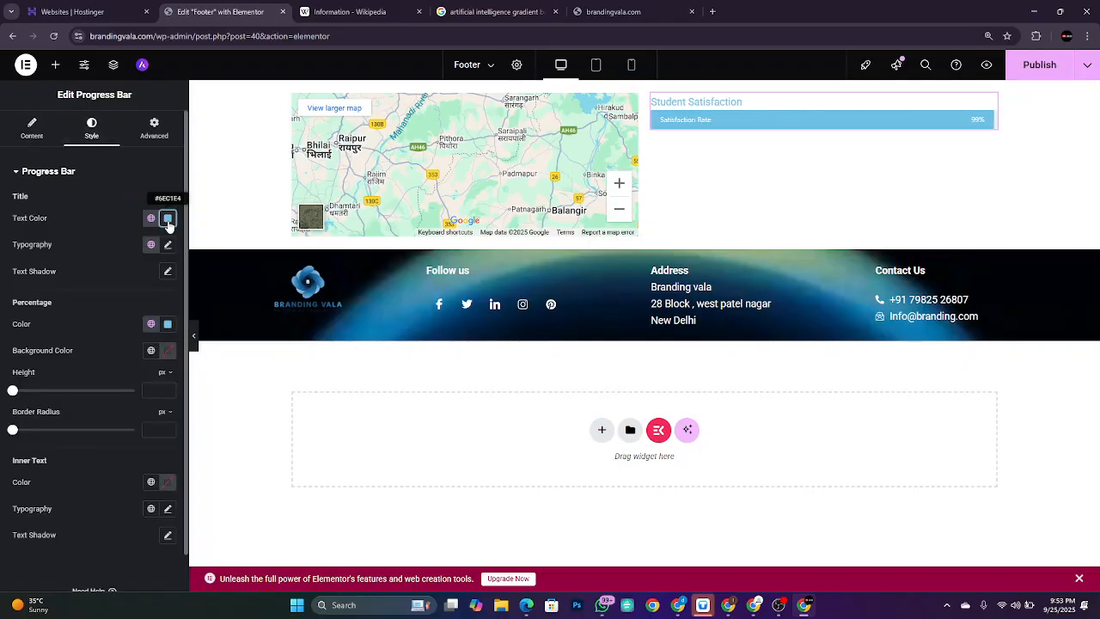
left_click(168, 220)
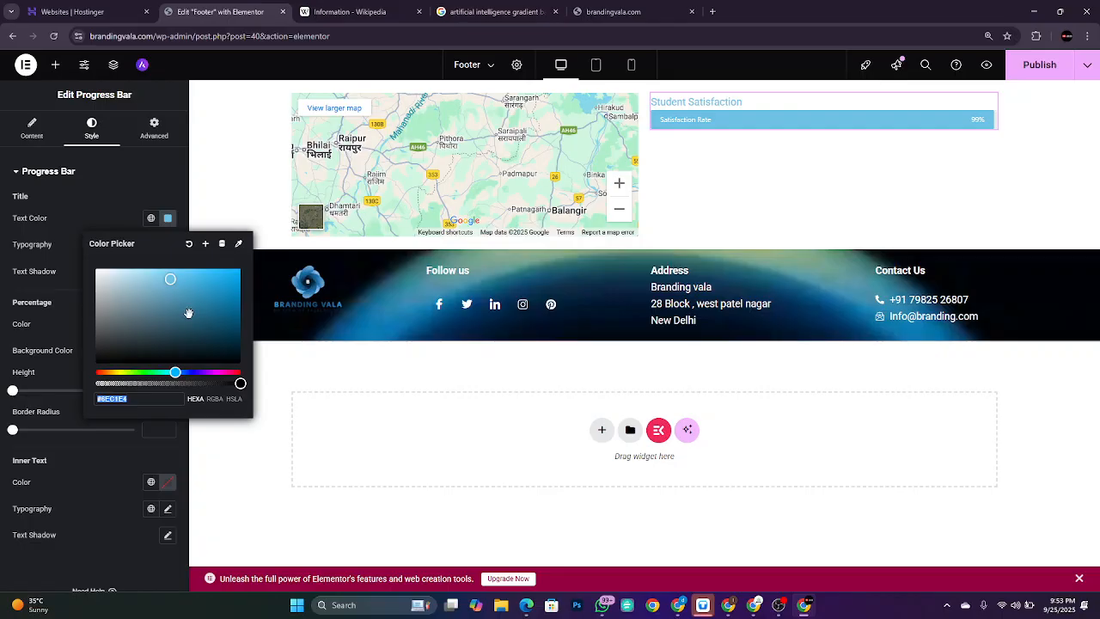
left_click_drag(188, 313, 113, 347)
left_click_drag(95, 362, 242, 332)
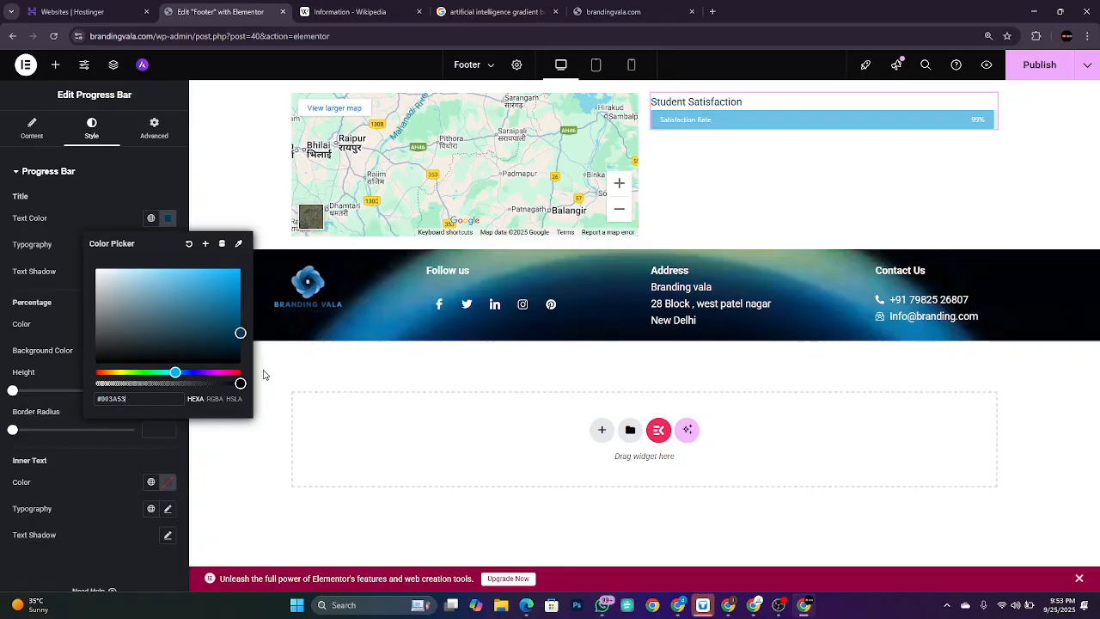
left_click(110, 174)
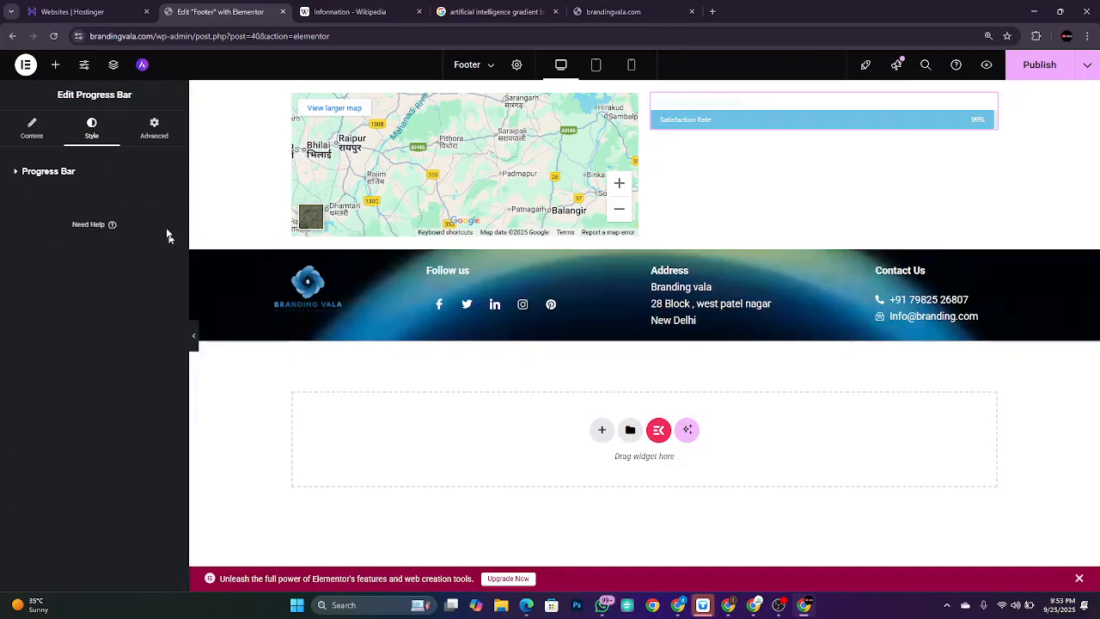
left_click(54, 173)
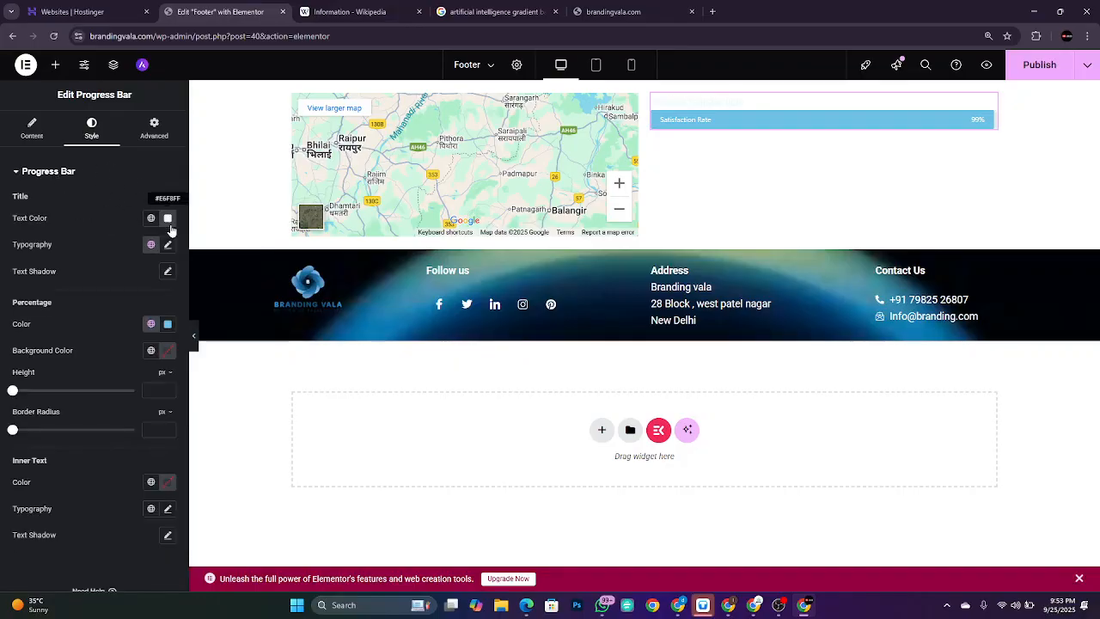
left_click(169, 220)
left_click_drag(196, 320, 241, 380)
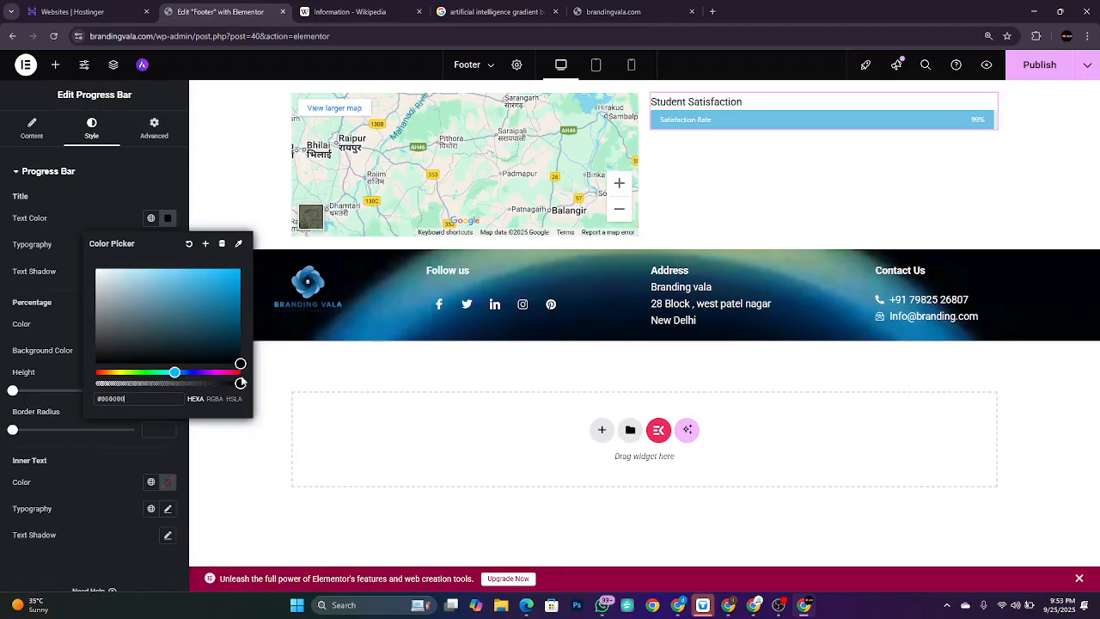
left_click(103, 185)
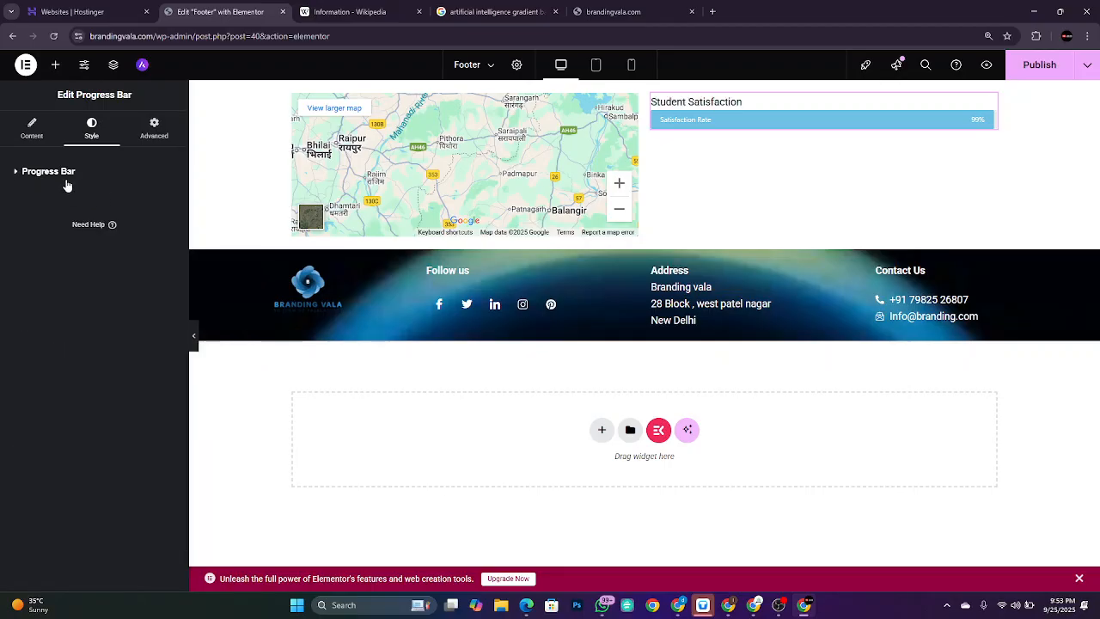
left_click(66, 181)
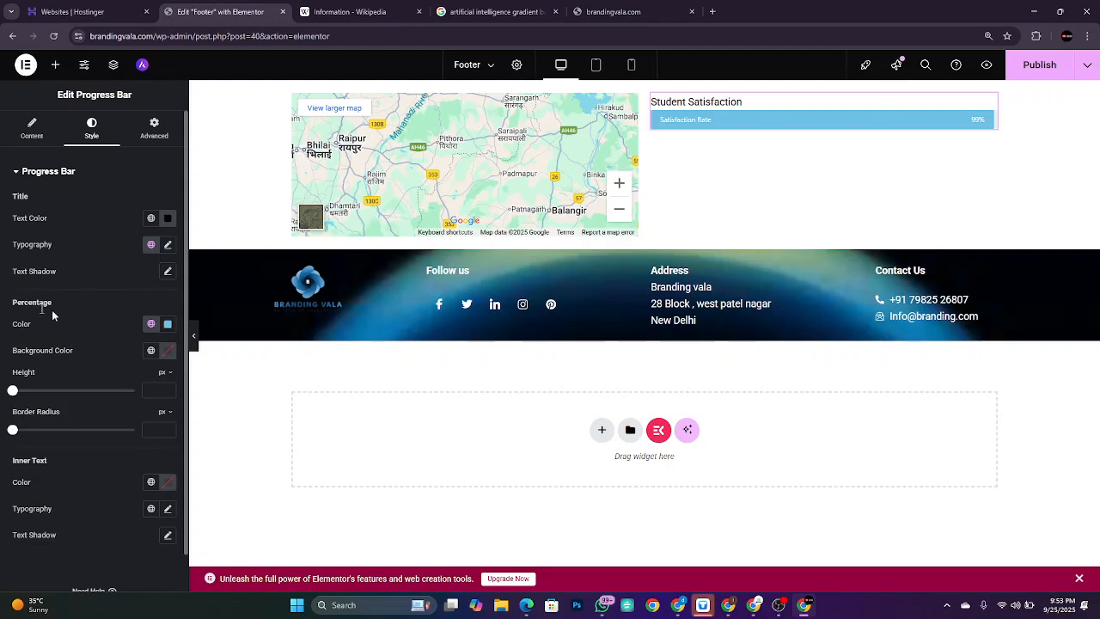
Step: Set the progress bar fill colour to near-black #141414
left_click(167, 328)
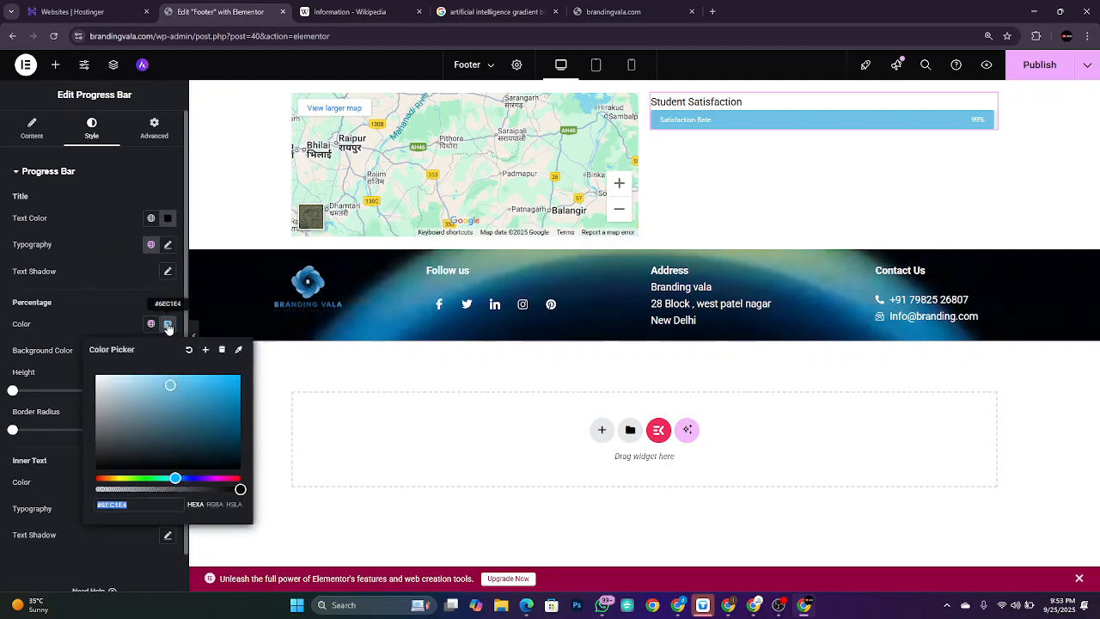
left_click_drag(163, 447, 96, 462)
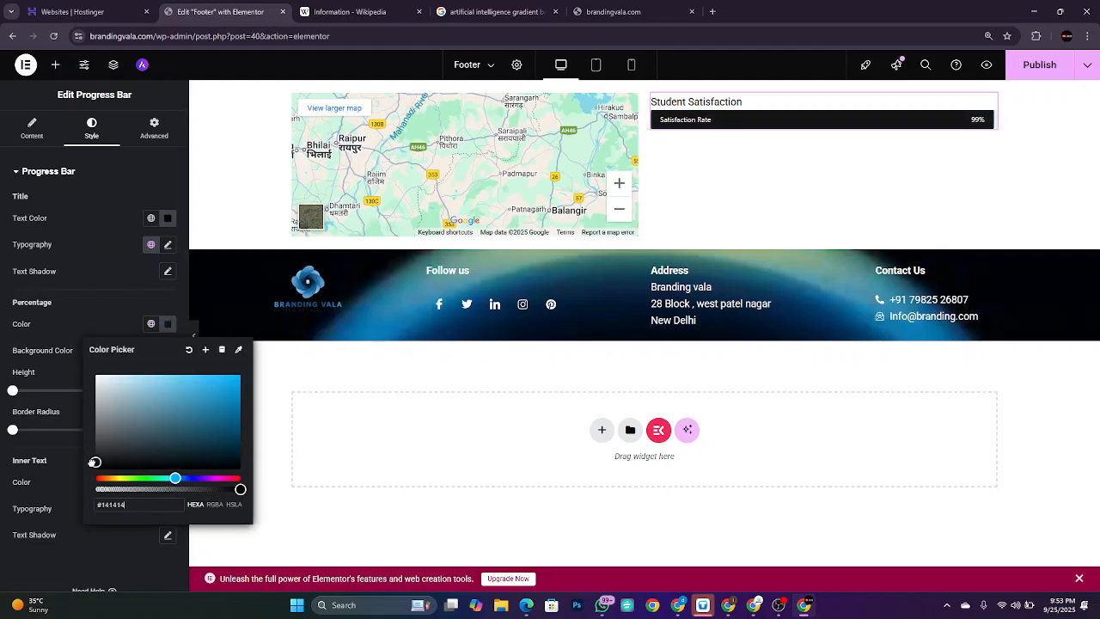
left_click(85, 560)
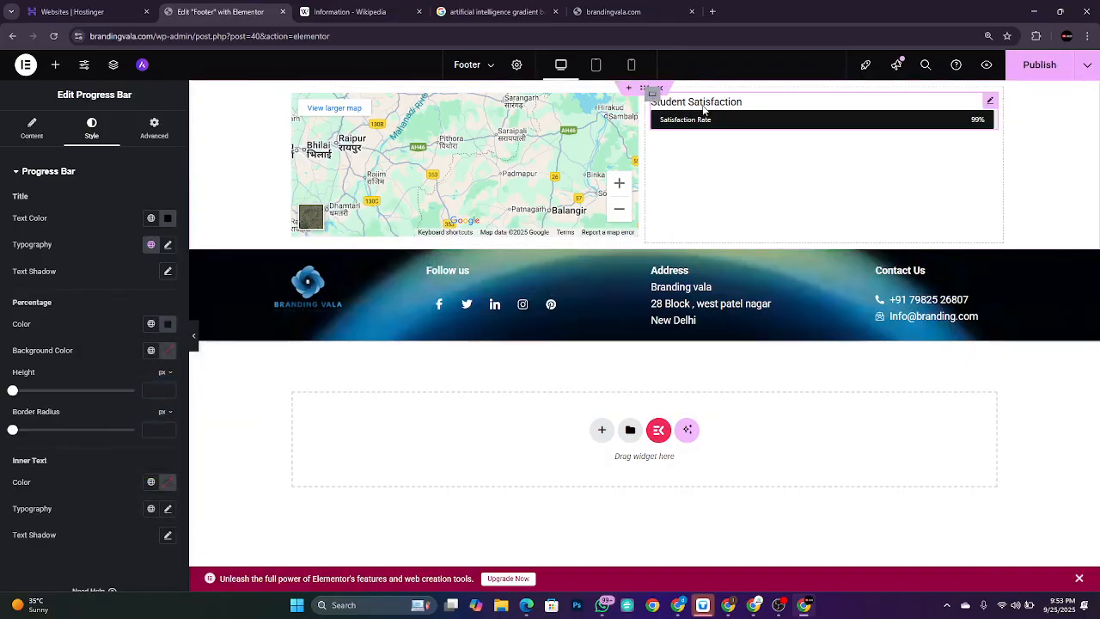
left_click(32, 129)
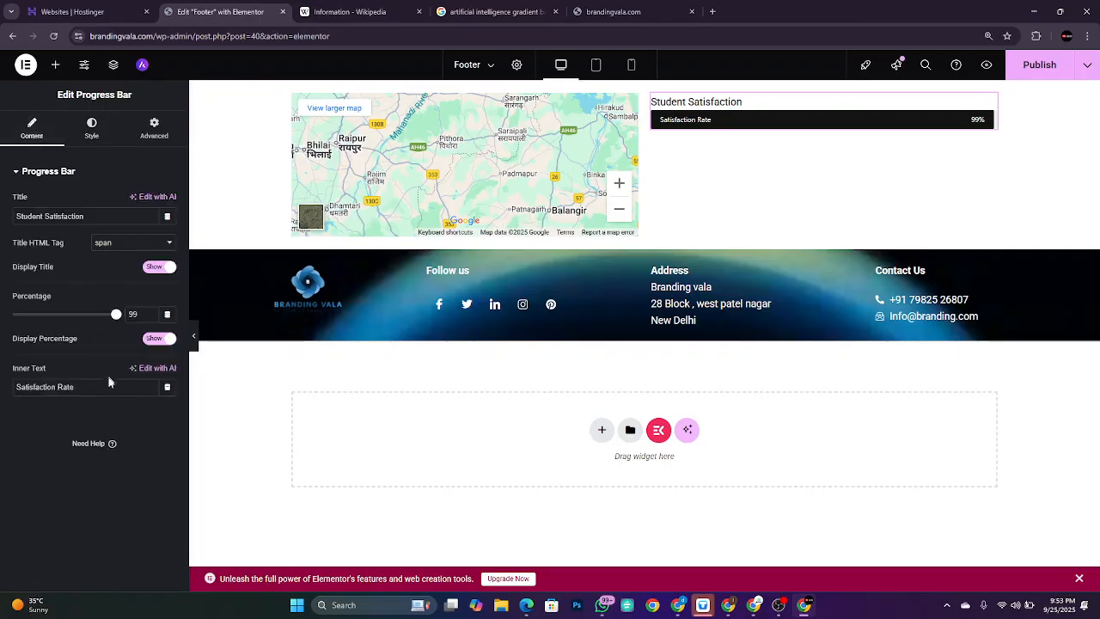
left_click(55, 64)
Step: Place a UAE Search widget below the Student Satisfaction progress bar
scroll(148, 489, "down", 5)
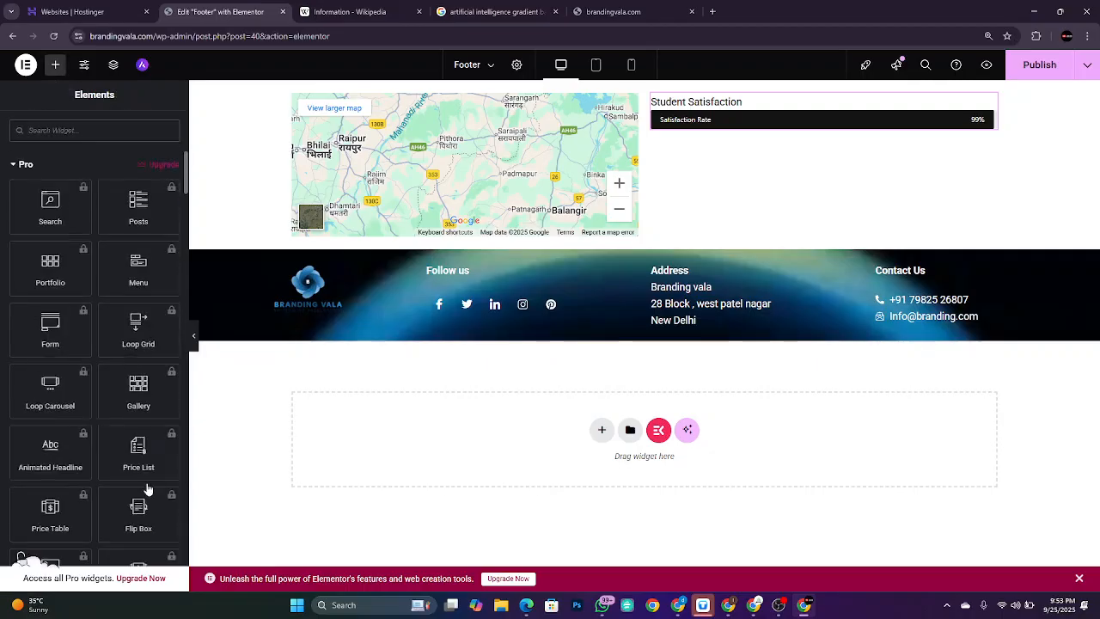
scroll(148, 489, "down", 15)
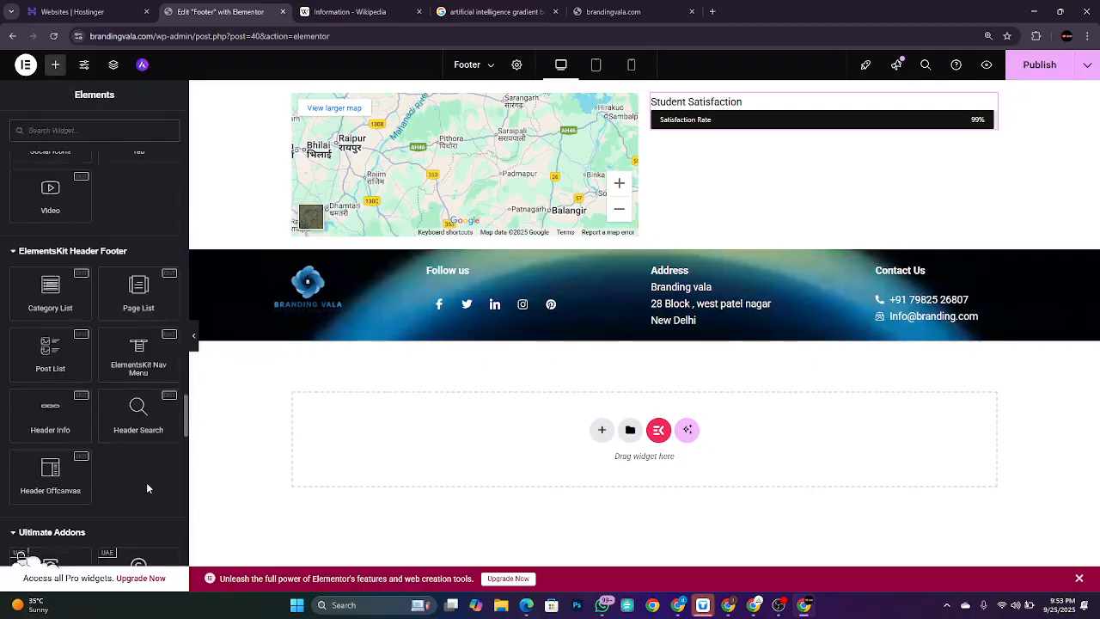
scroll(147, 487, "down", 2)
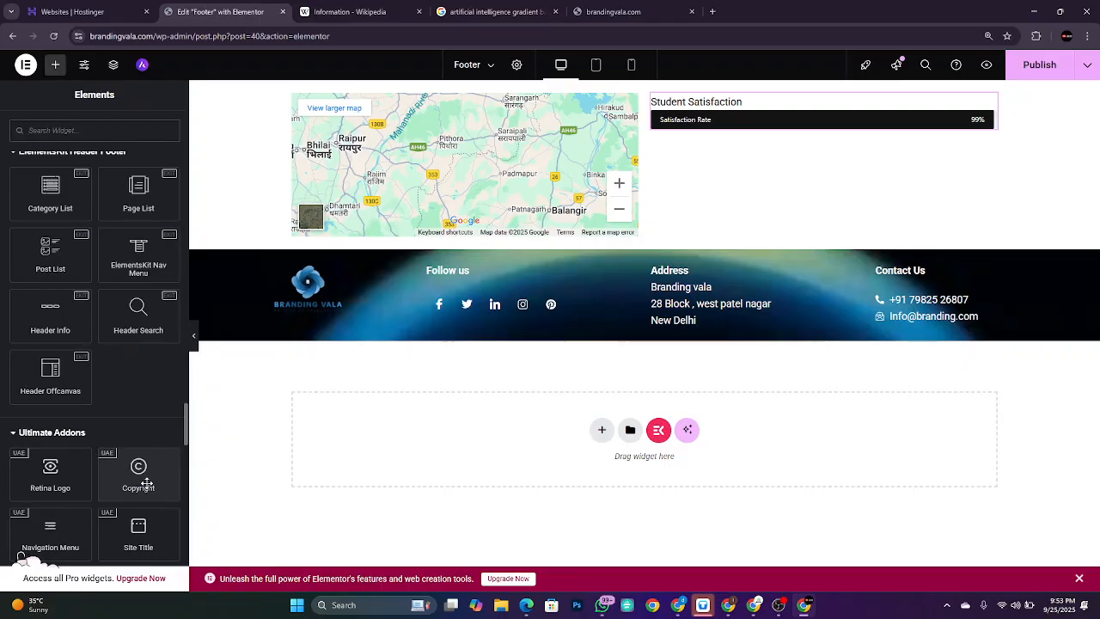
scroll(147, 483, "down", 5)
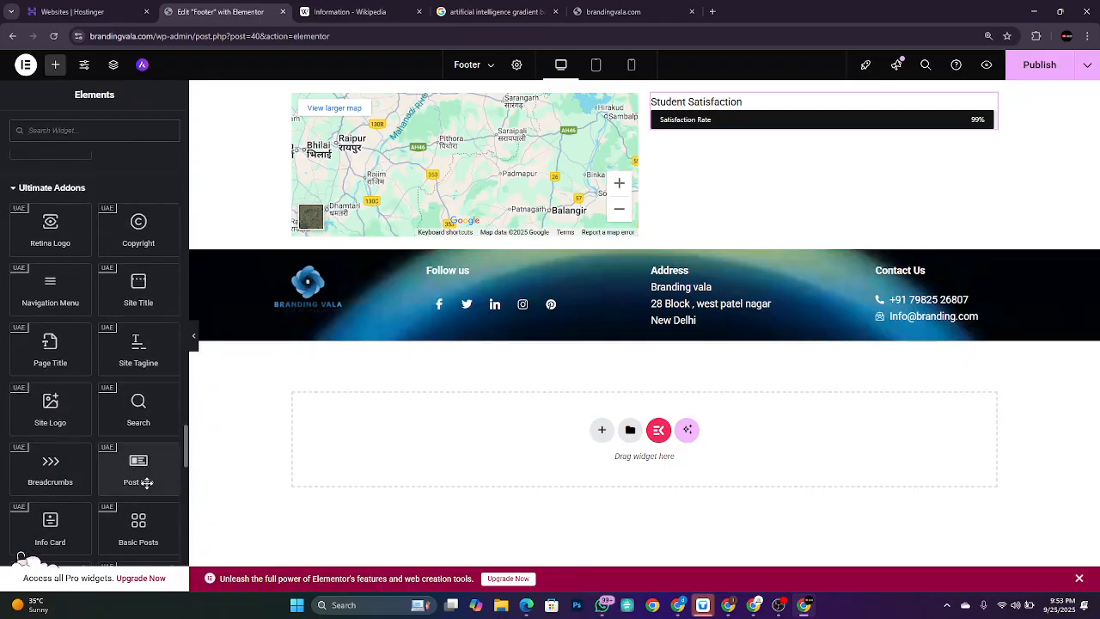
scroll(147, 483, "down", 2)
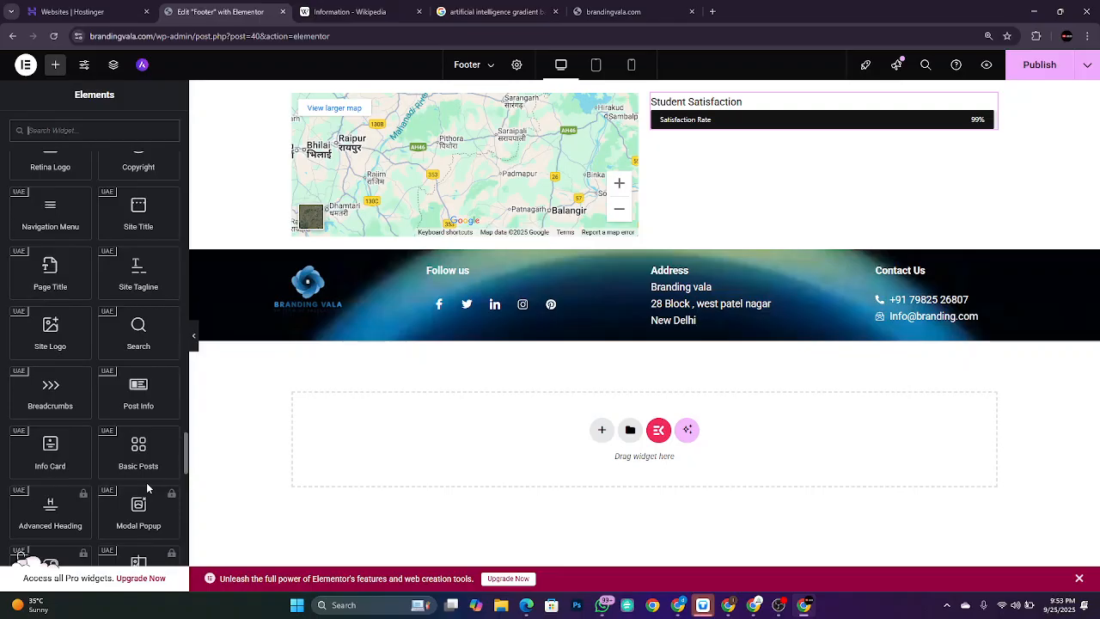
scroll(146, 482, "up", 2)
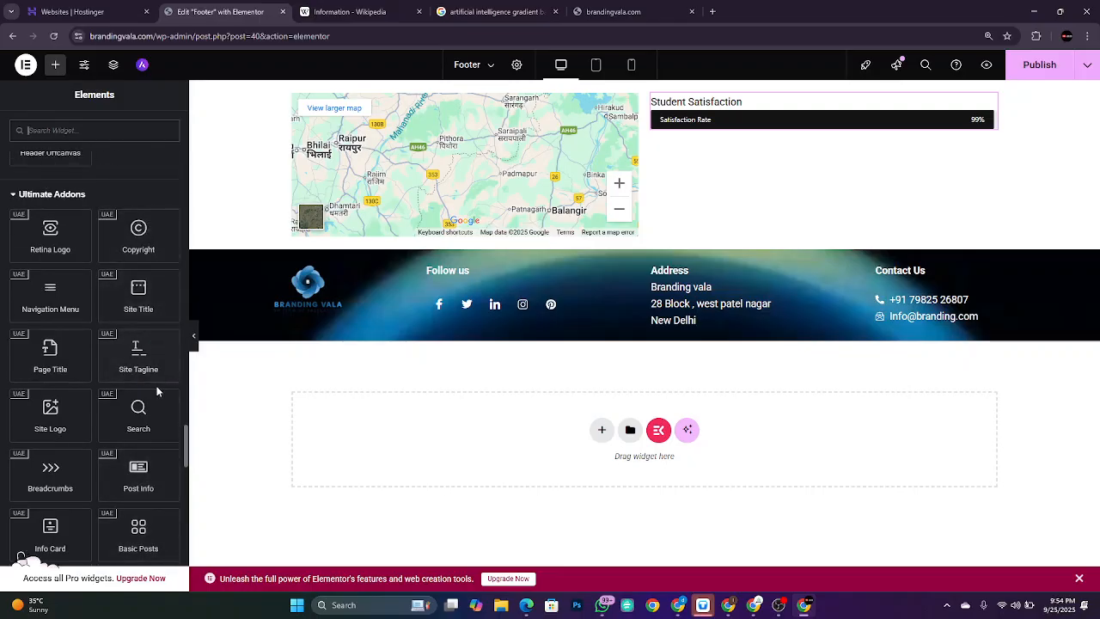
left_click_drag(138, 414, 747, 132)
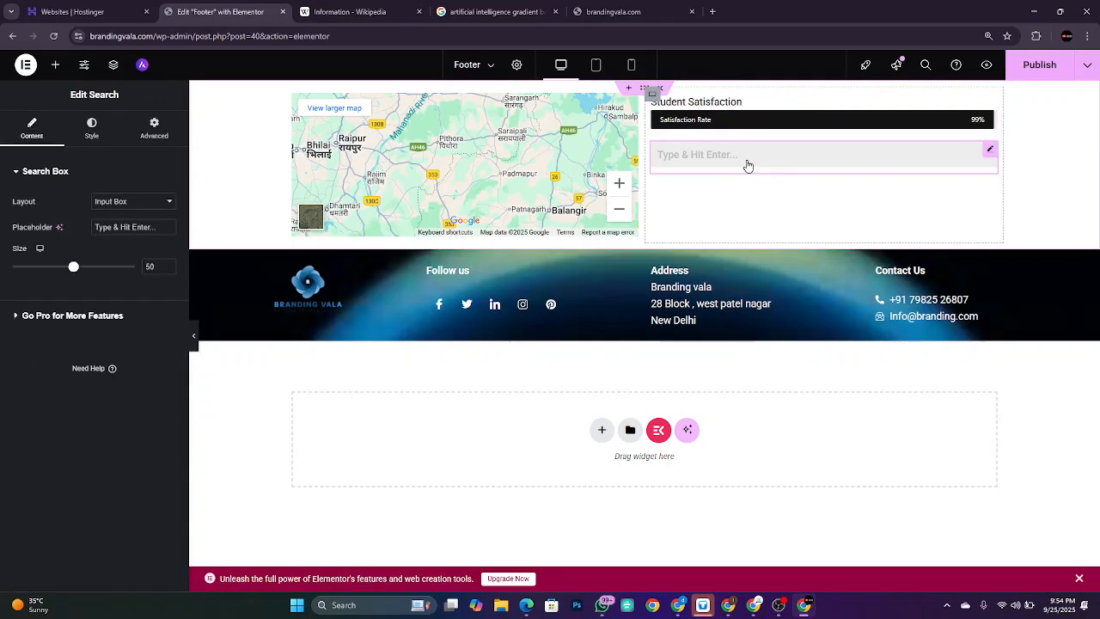
Step: Set the search layout to Input Box With Button and reduce its size to 40
left_click(135, 206)
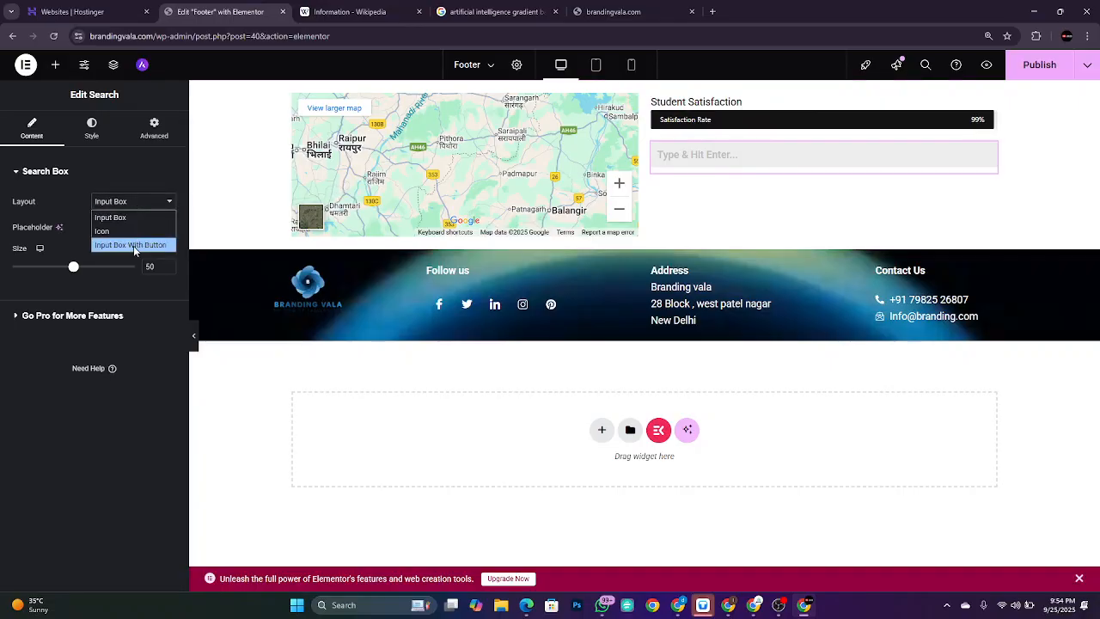
left_click(127, 230)
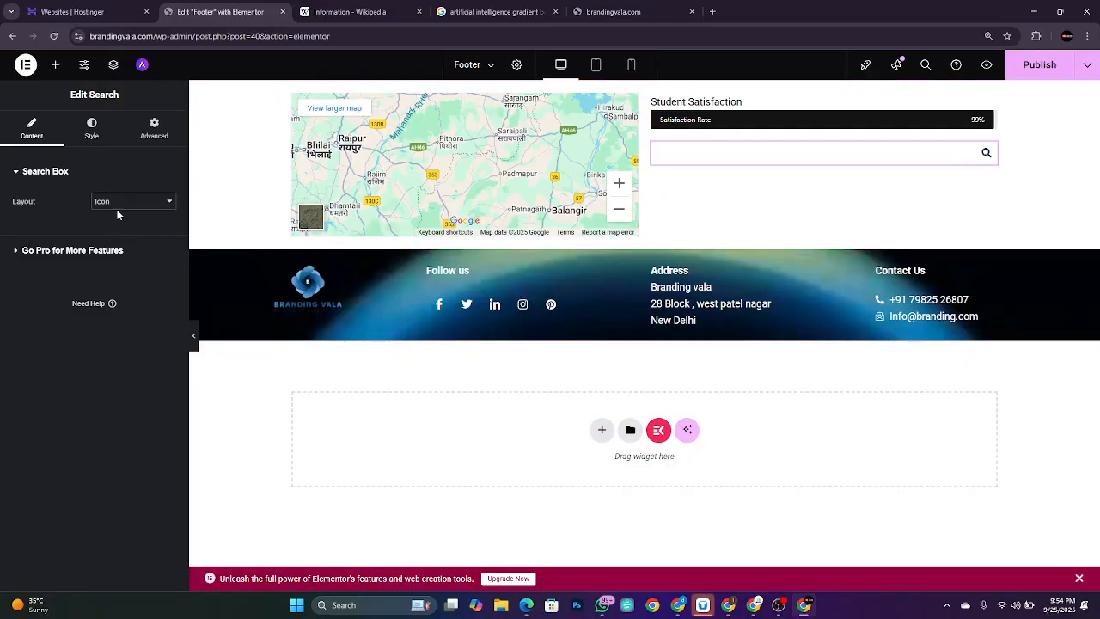
left_click(119, 203)
left_click(130, 246)
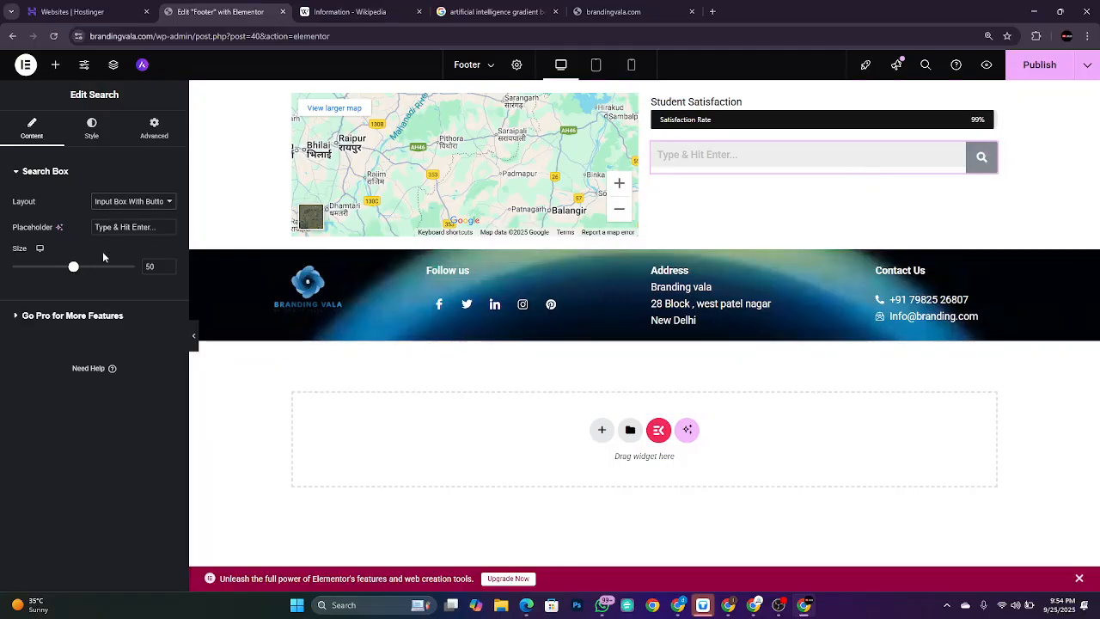
left_click_drag(74, 270, 61, 268)
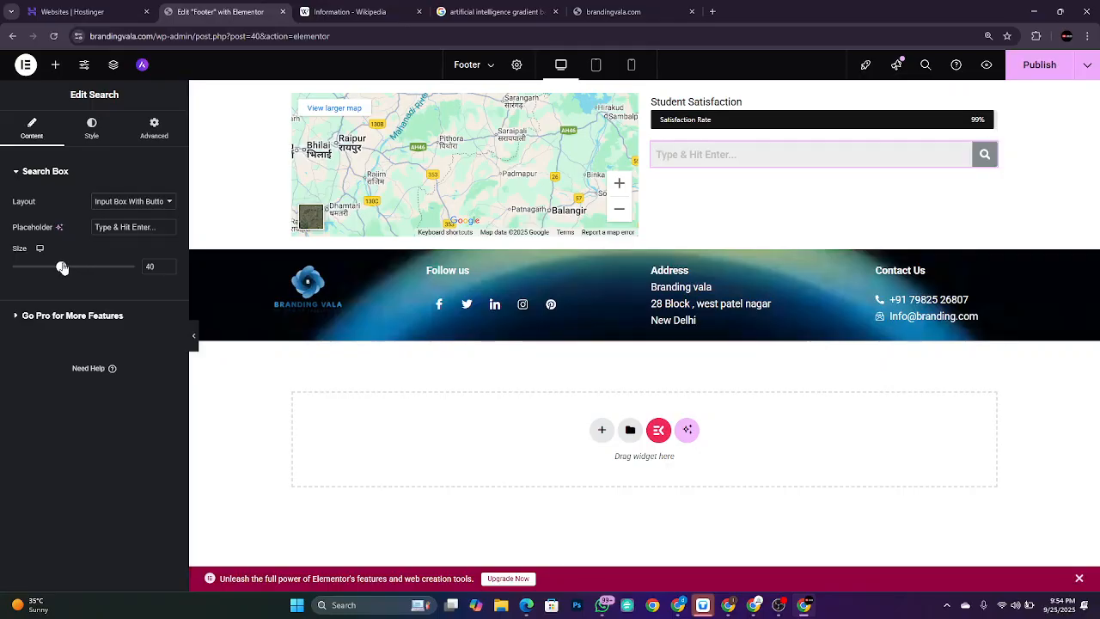
left_click(55, 67)
Step: Place a Rating widget below the search box and try a rating scale of 10
scroll(93, 386, "down", 12)
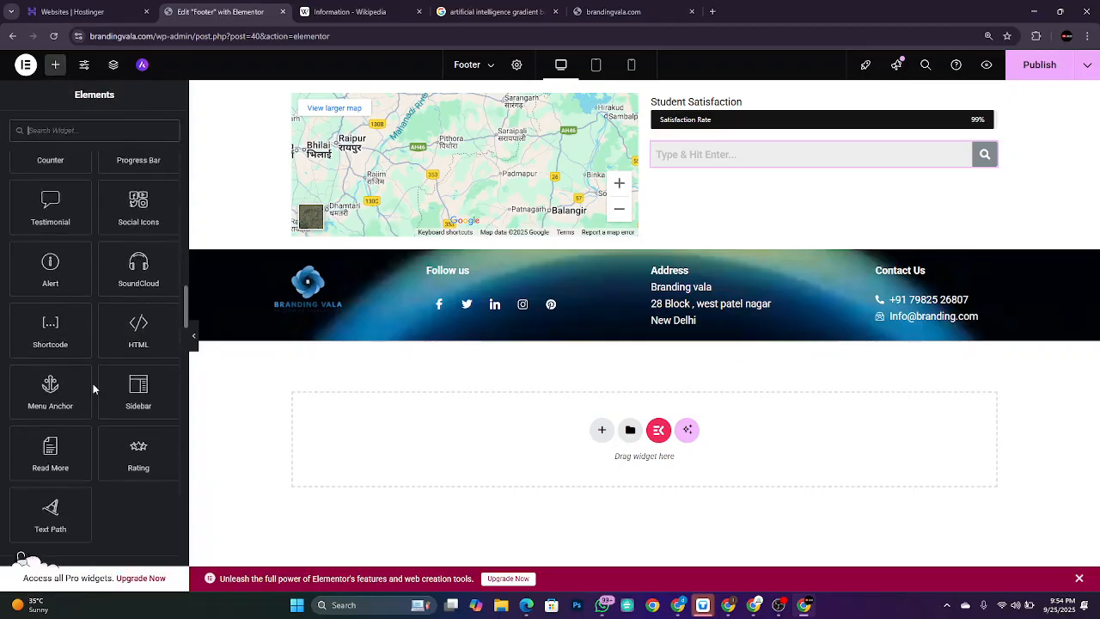
scroll(92, 389, "down", 1)
scroll(93, 389, "up", 1)
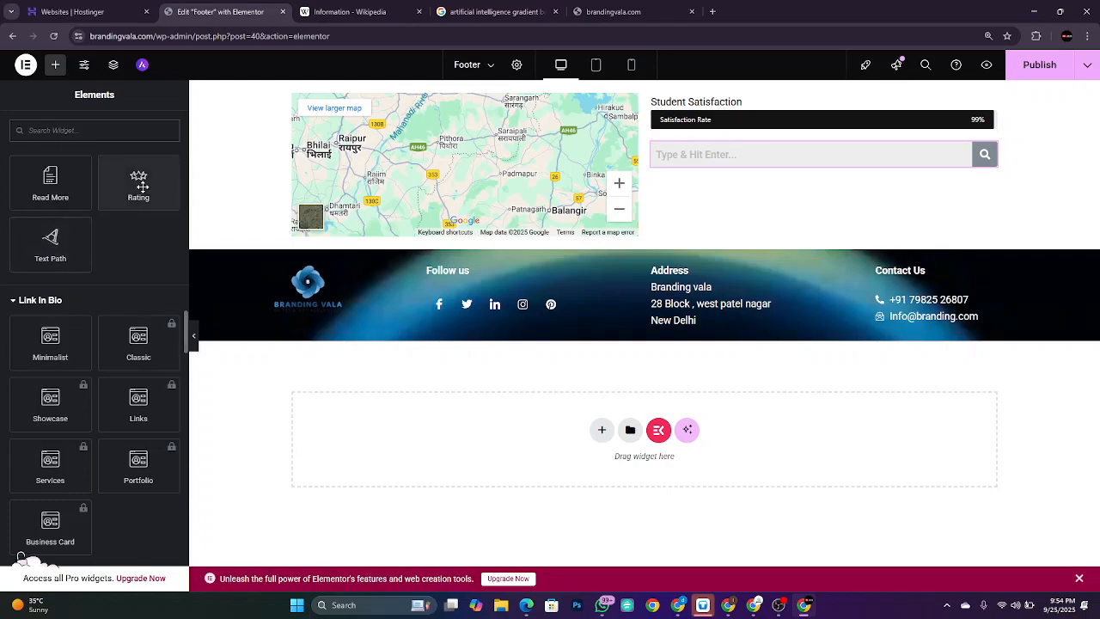
left_click_drag(140, 183, 709, 163)
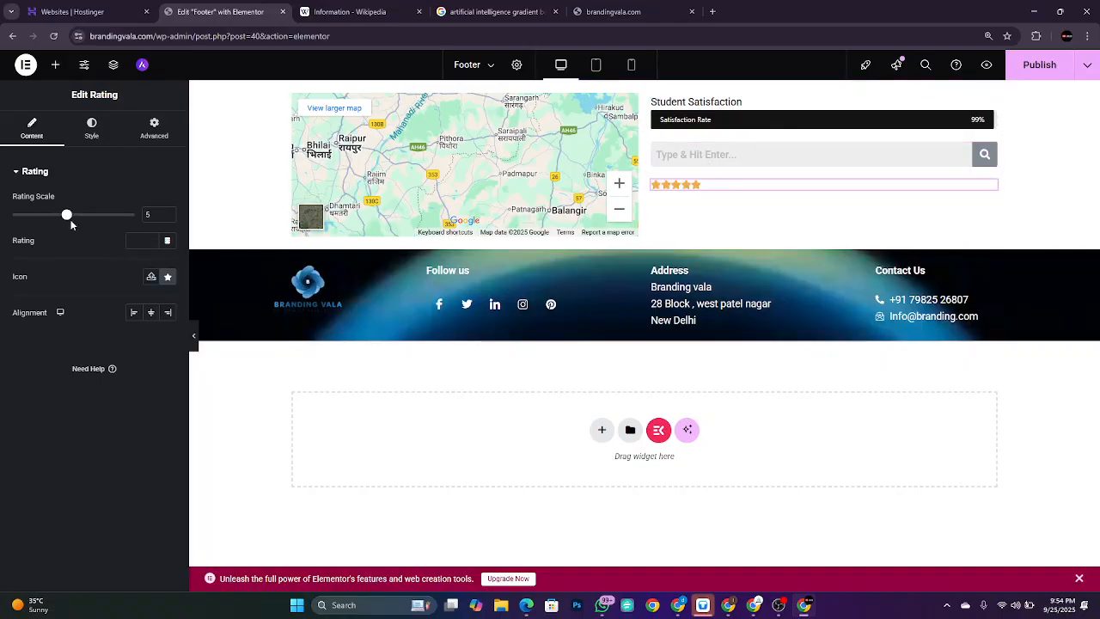
left_click_drag(67, 219, 133, 217)
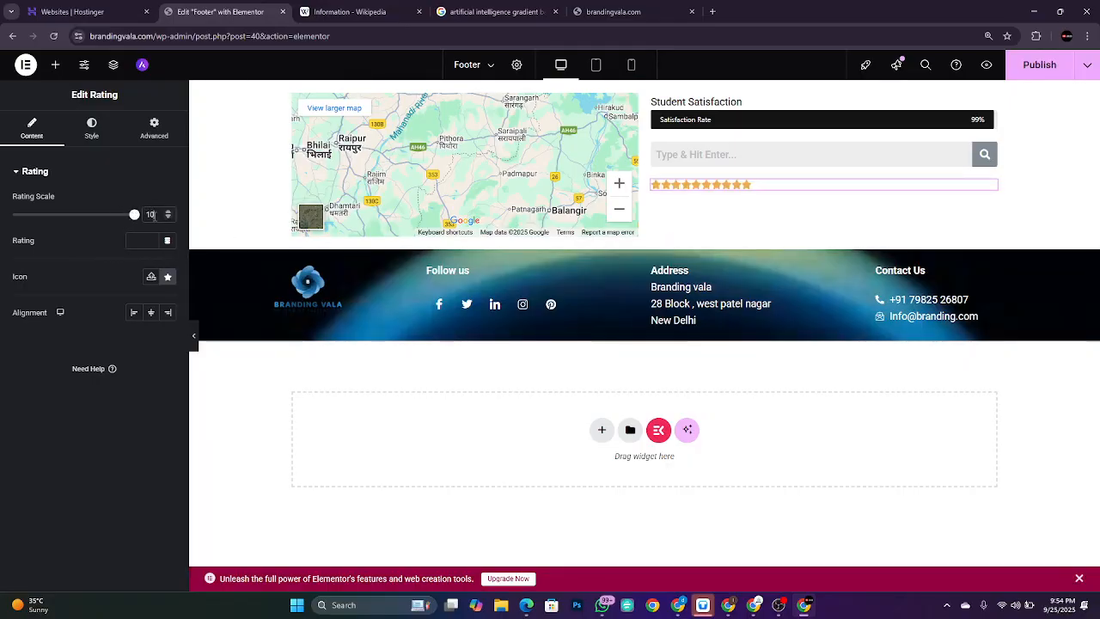
Step: Reset the rating scale to 5 and, after trying several values, leave the Rating field empty
double_click(153, 214)
key("BackSpace")
type("5")
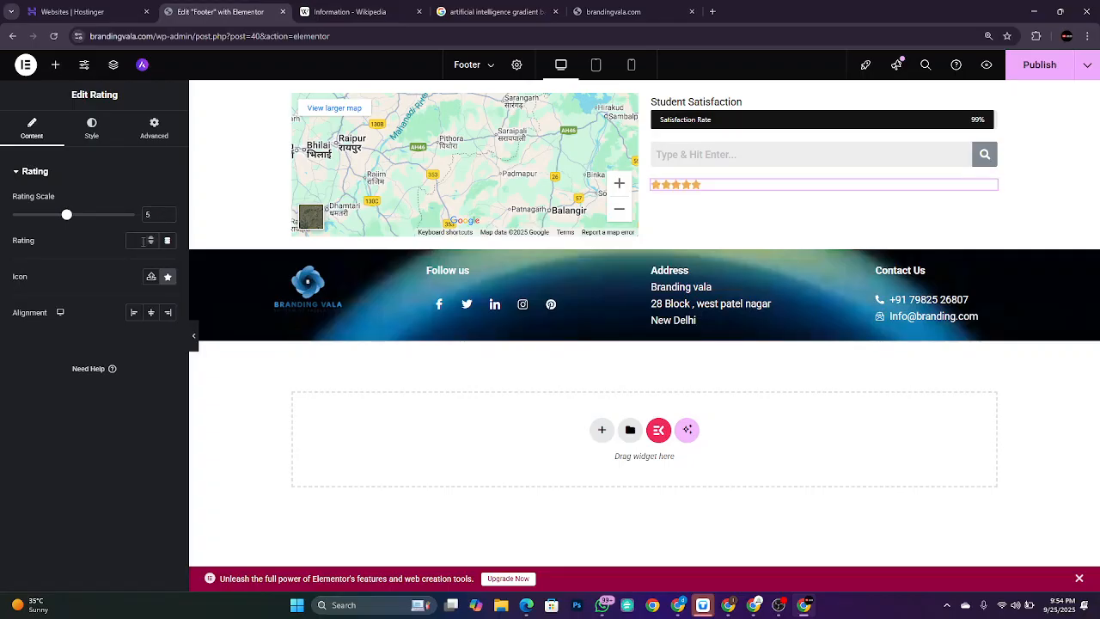
type("20")
key("BackSpace")
type("10")
key("BackSpace")
key("BackSpace")
type("4.5")
key("BackSpace")
key("BackSpace")
key("BackSpace")
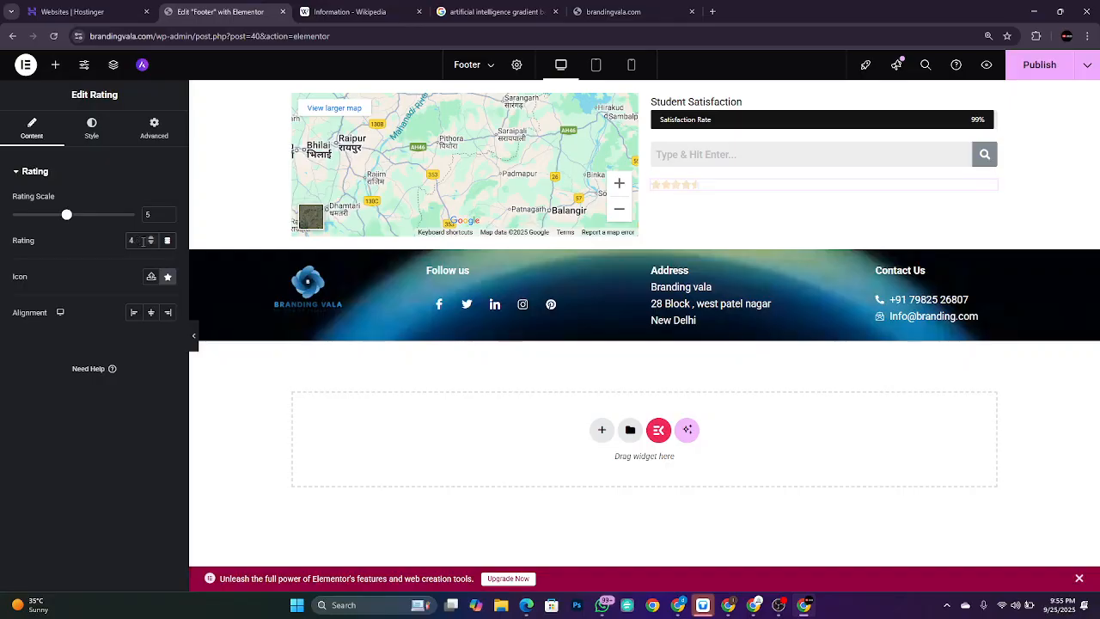
type("3")
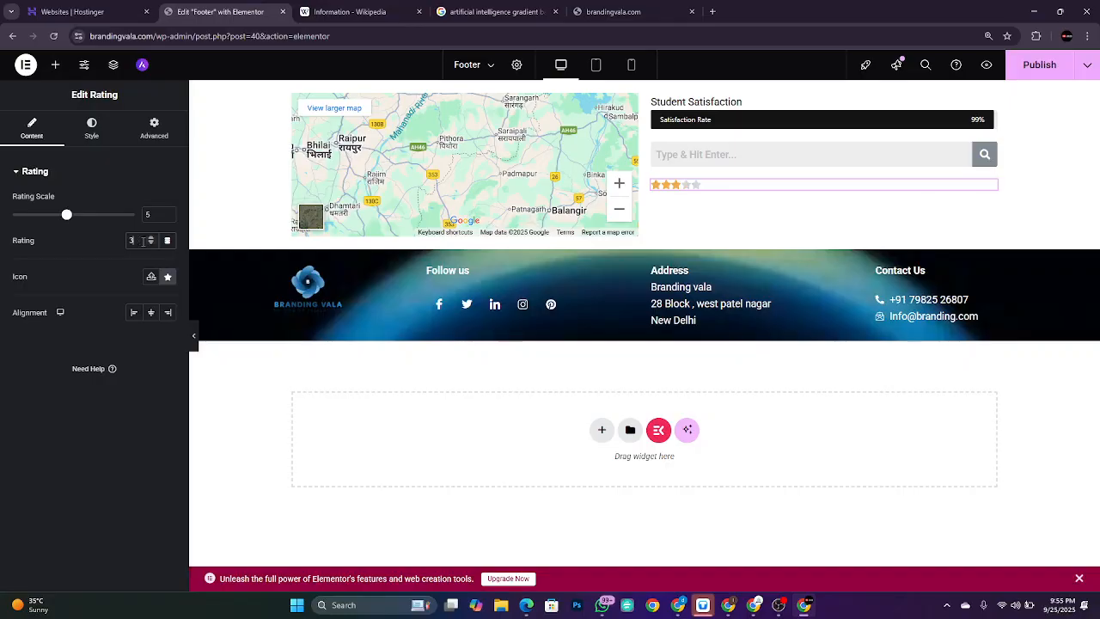
key("BackSpace")
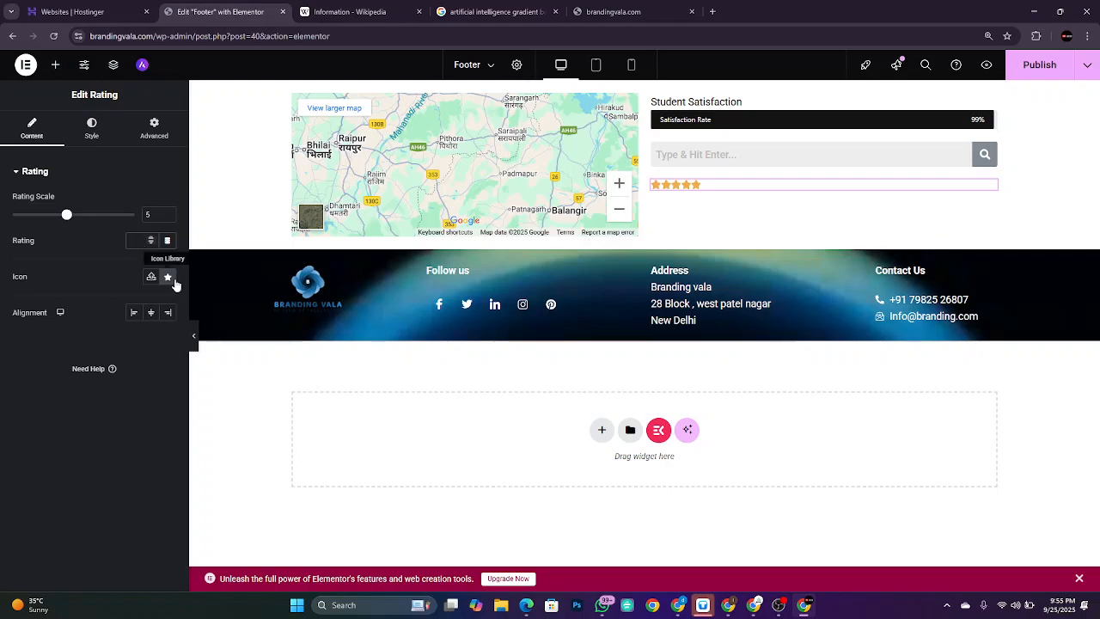
Step: Enlarge the rating stars to 44 px icon size with 7 px spacing between them
left_click(96, 136)
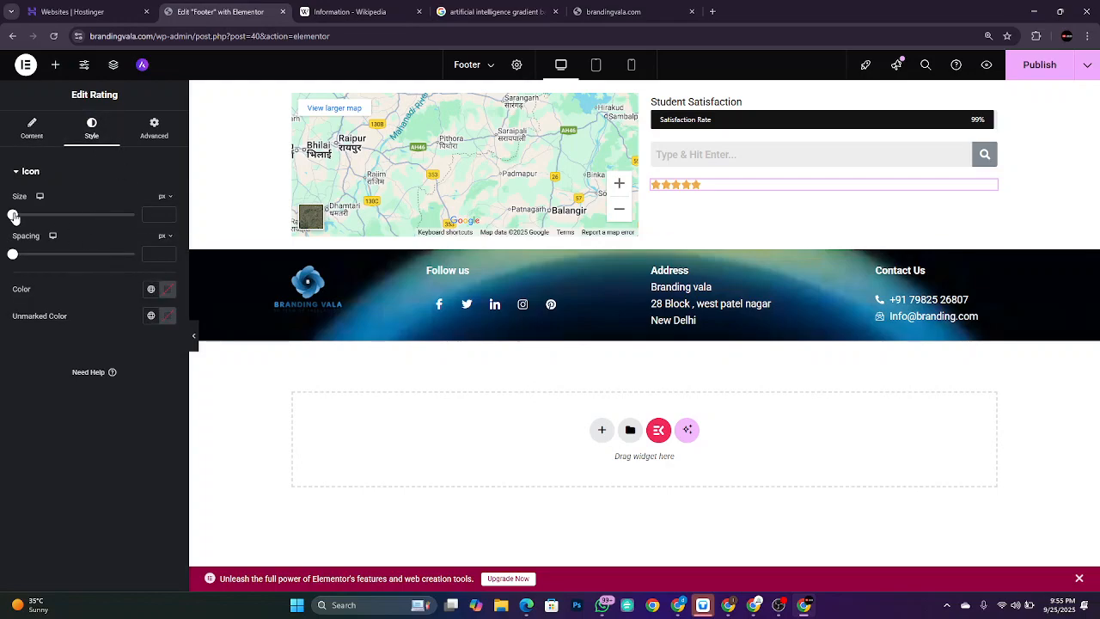
left_click_drag(13, 216, 69, 220)
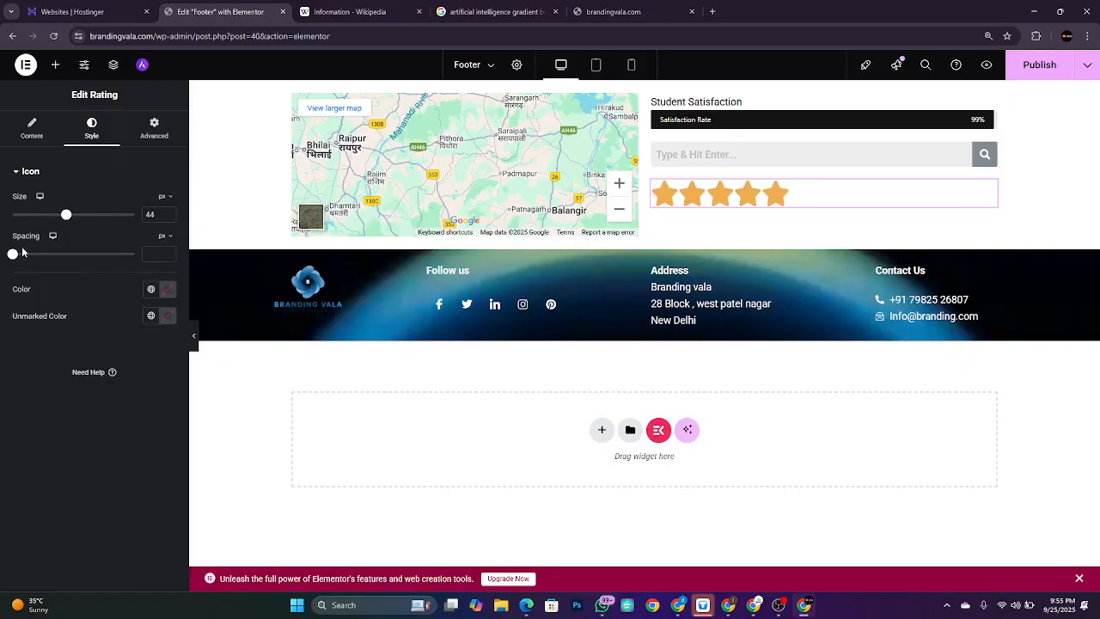
mouse_move(17, 258)
left_mouse_down()
mouse_move(116, 264)
mouse_move(23, 258)
left_mouse_up()
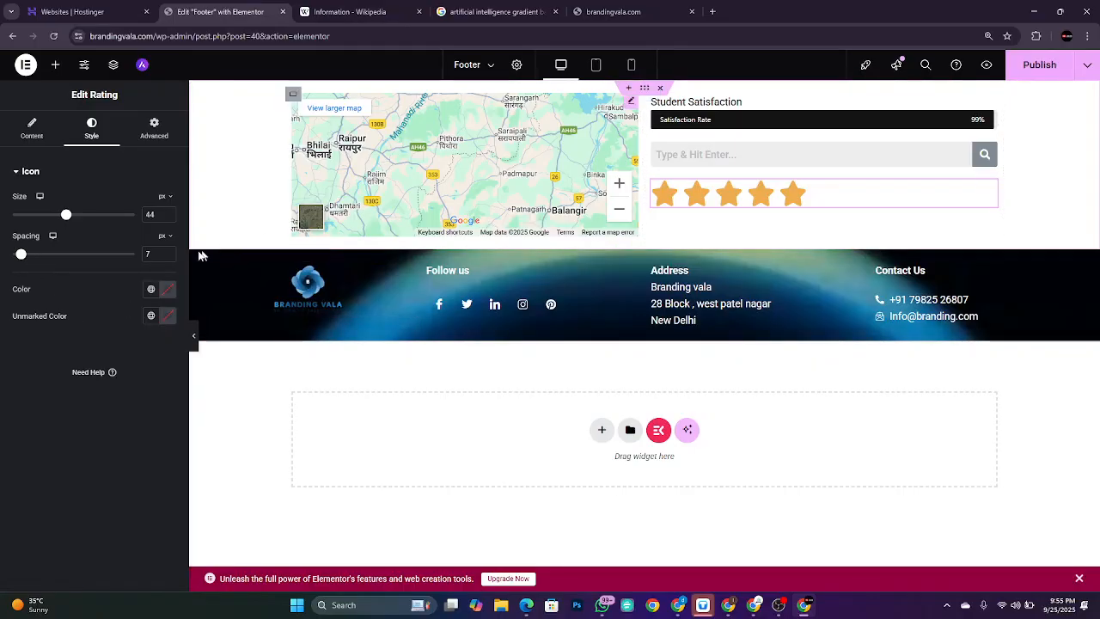
left_click(59, 72)
scroll(126, 326, "down", 10)
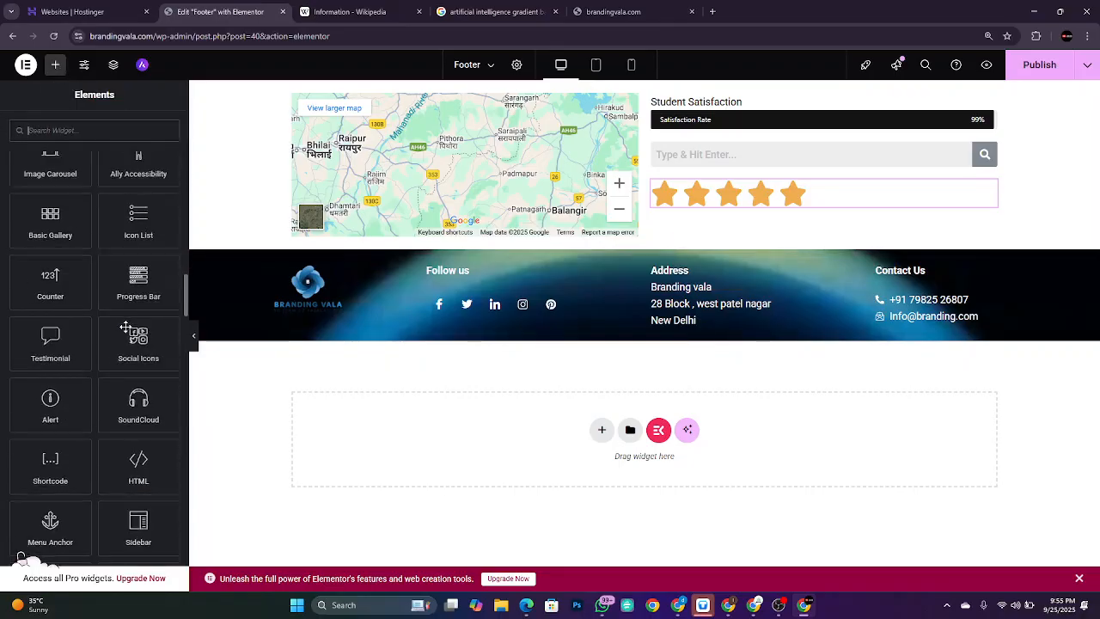
scroll(125, 326, "down", 15)
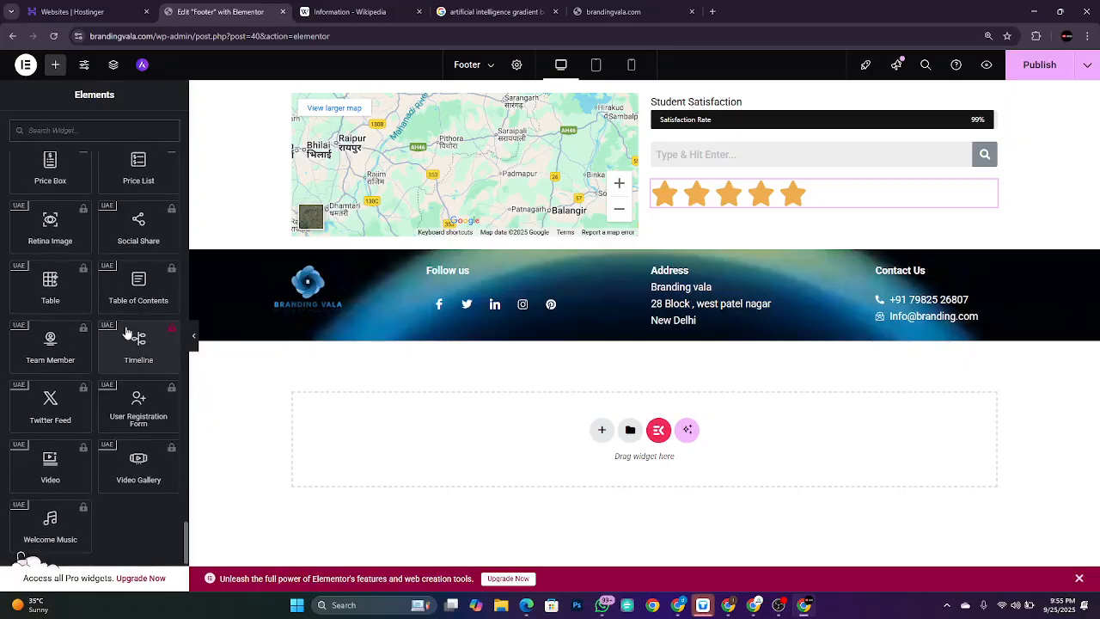
scroll(125, 332, "up", 5)
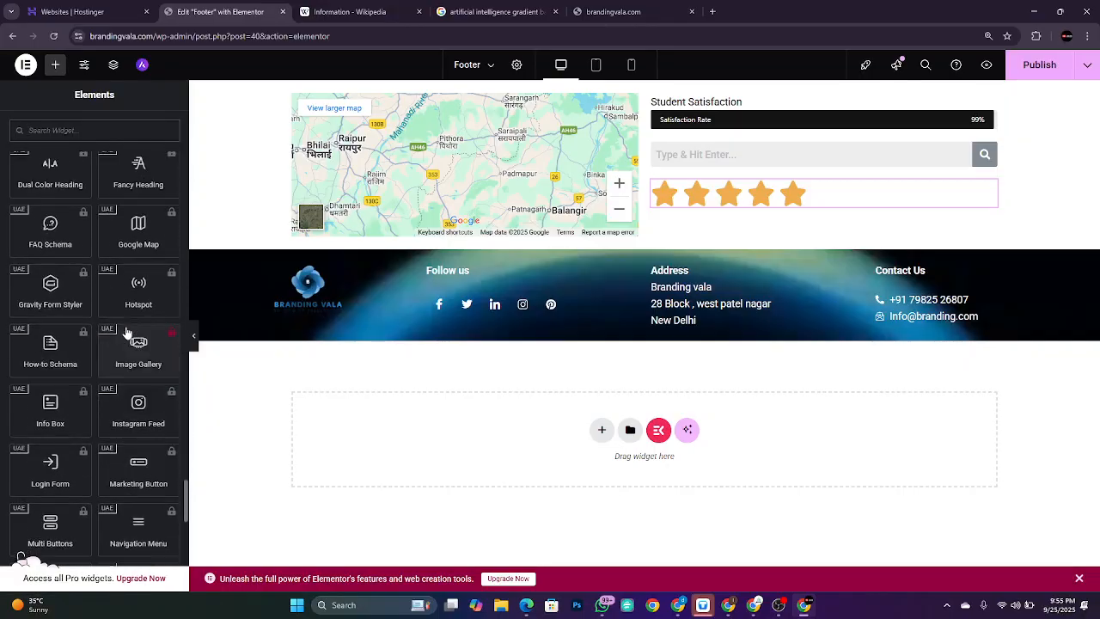
scroll(126, 332, "up", 8)
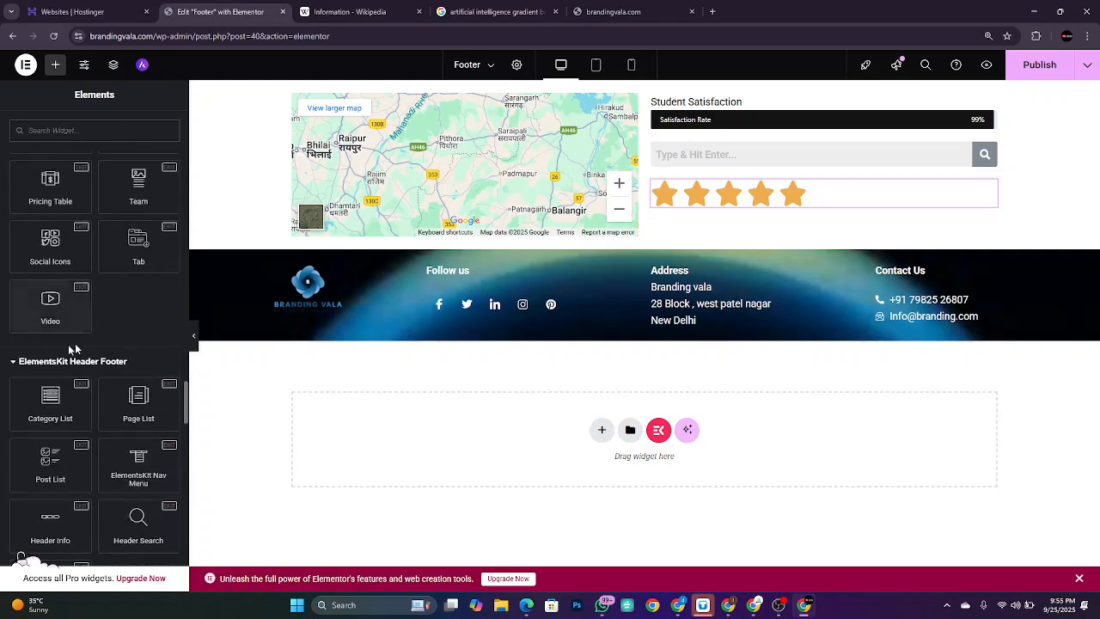
scroll(145, 308, "up", 1)
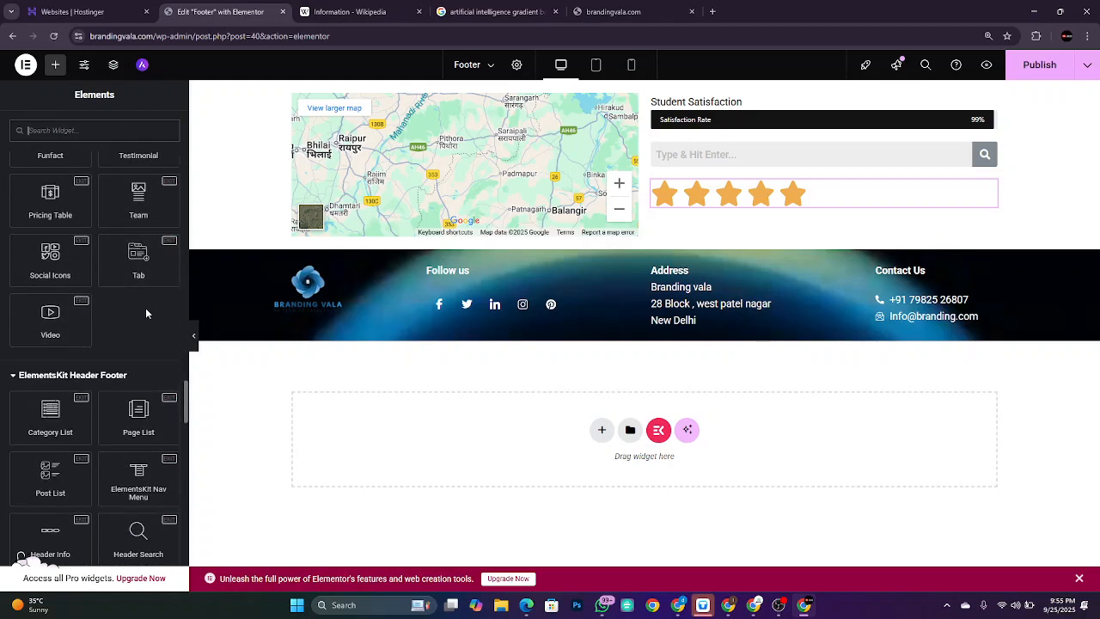
left_click_drag(162, 217, 744, 208)
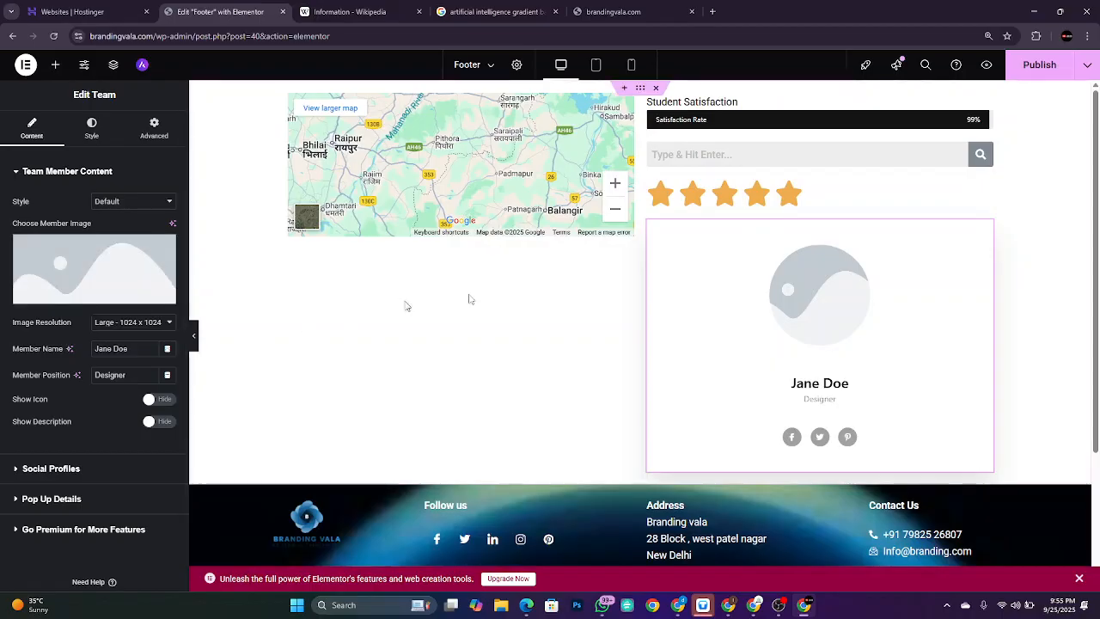
right_click(984, 228)
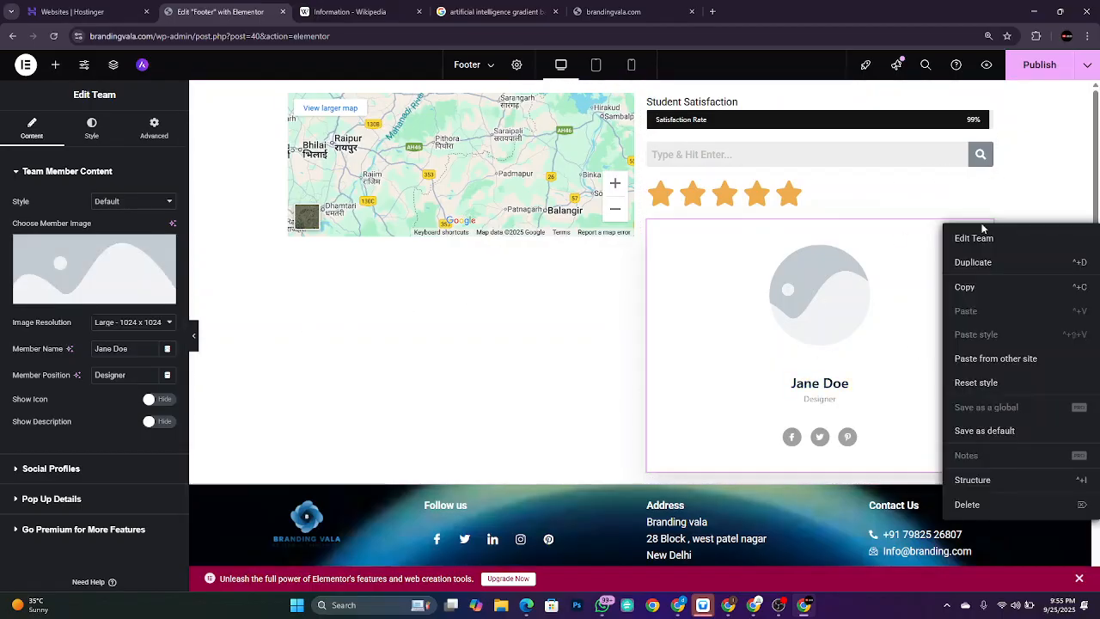
left_click(1009, 513)
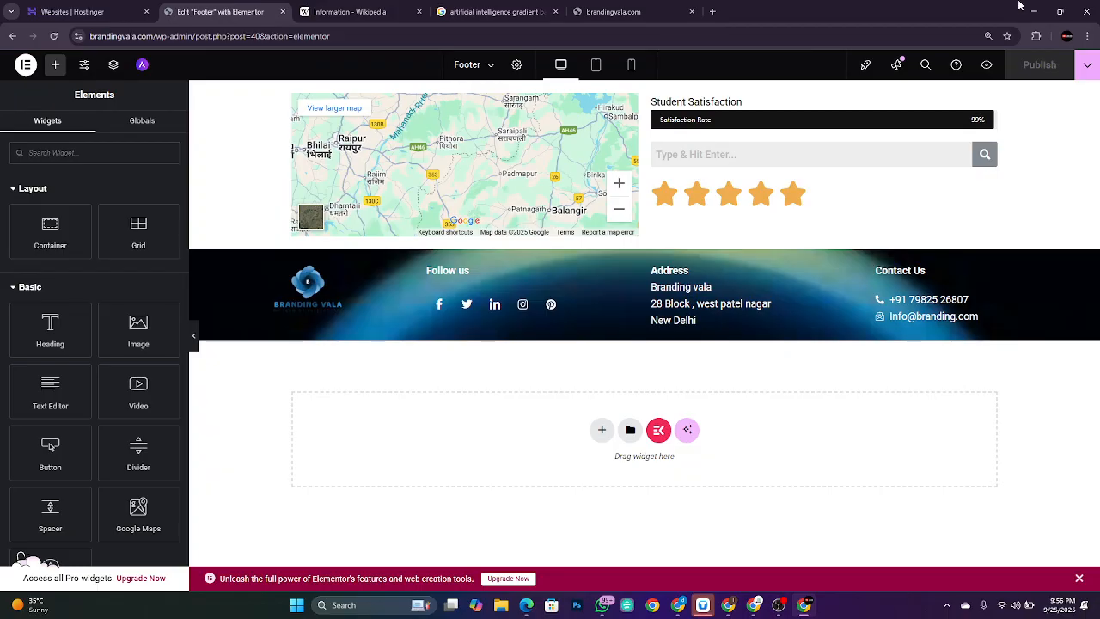
Step: Minimize Chrome, return to the Google Meet call and bring OBS Studio to the front
left_click(1024, 7)
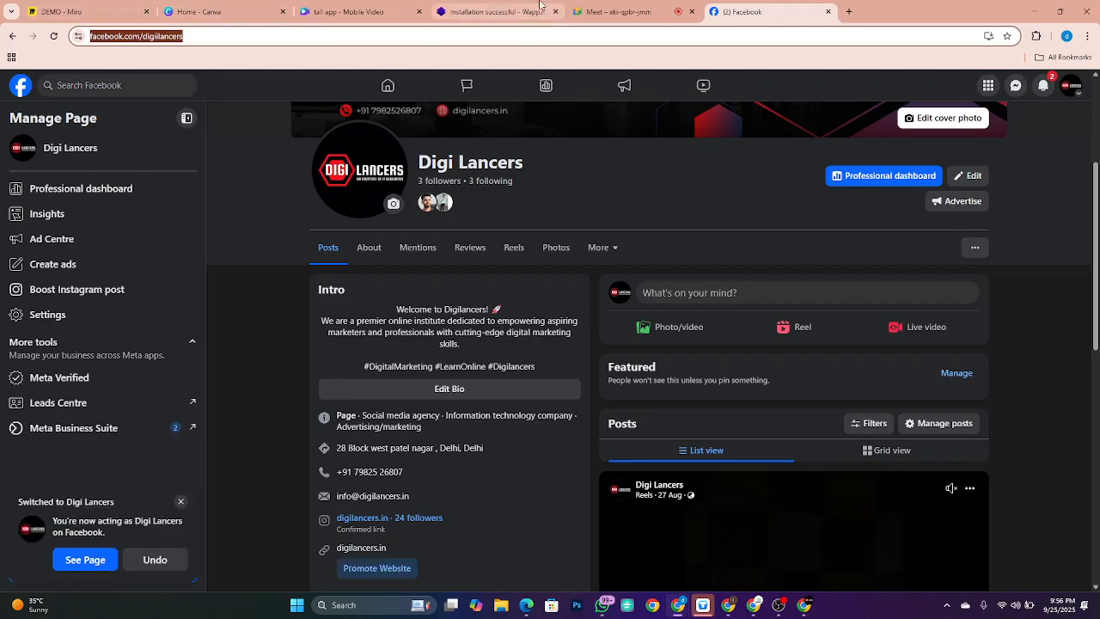
left_click(601, 6)
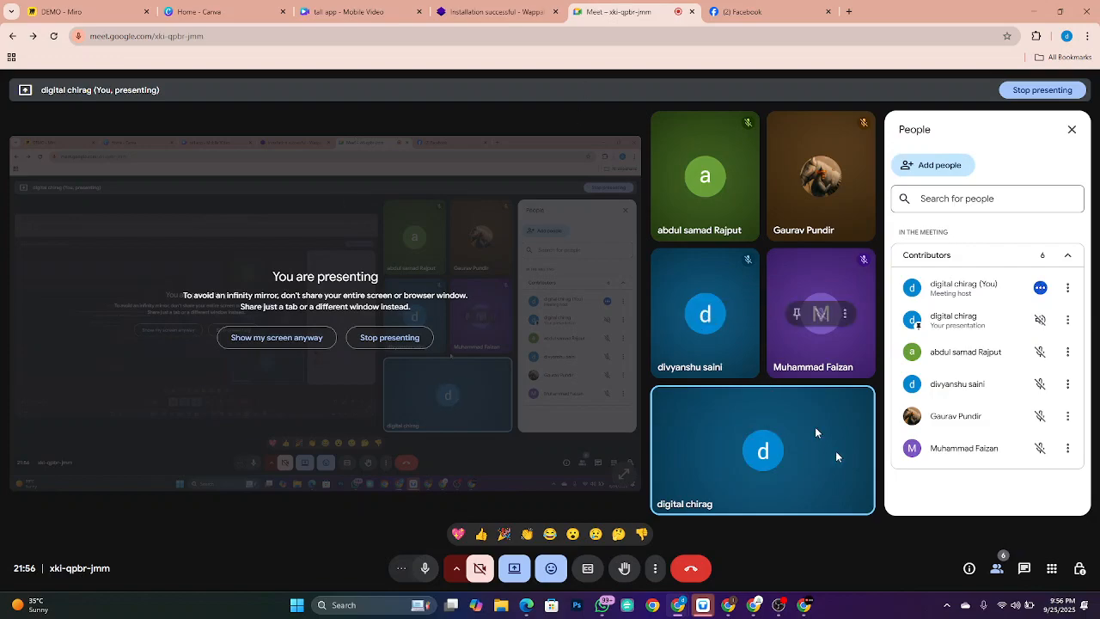
mouse_move(779, 605)
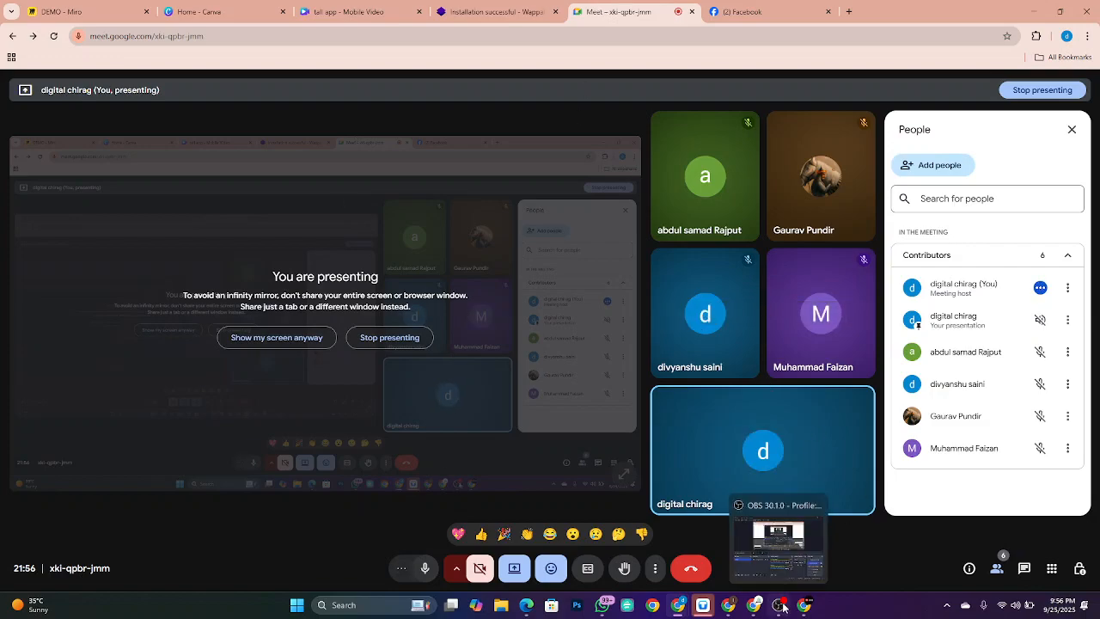
left_click(778, 565)
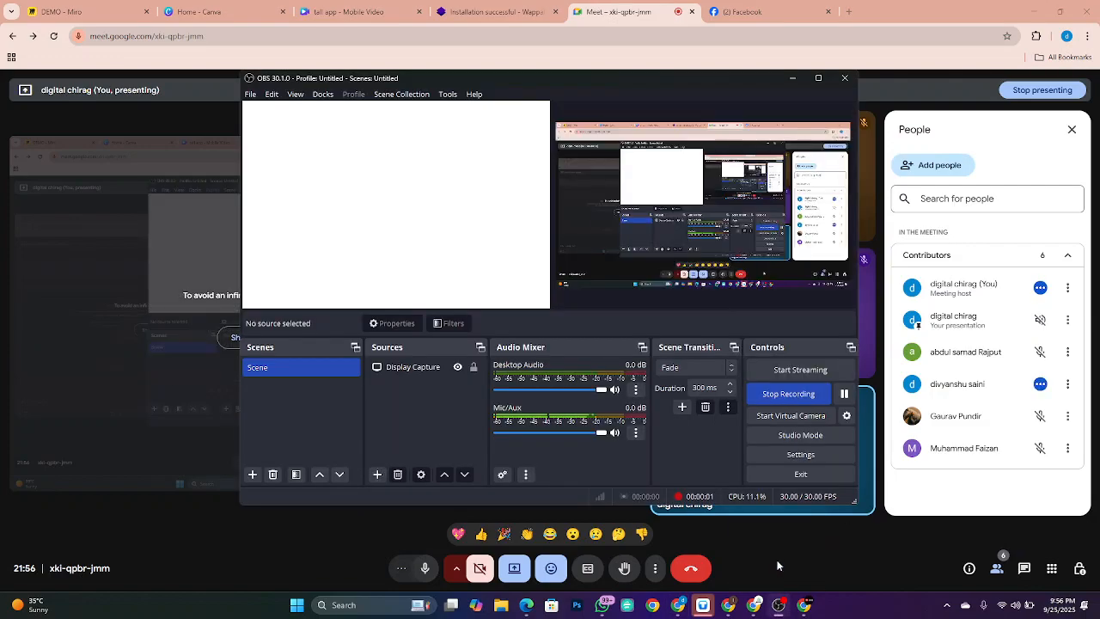